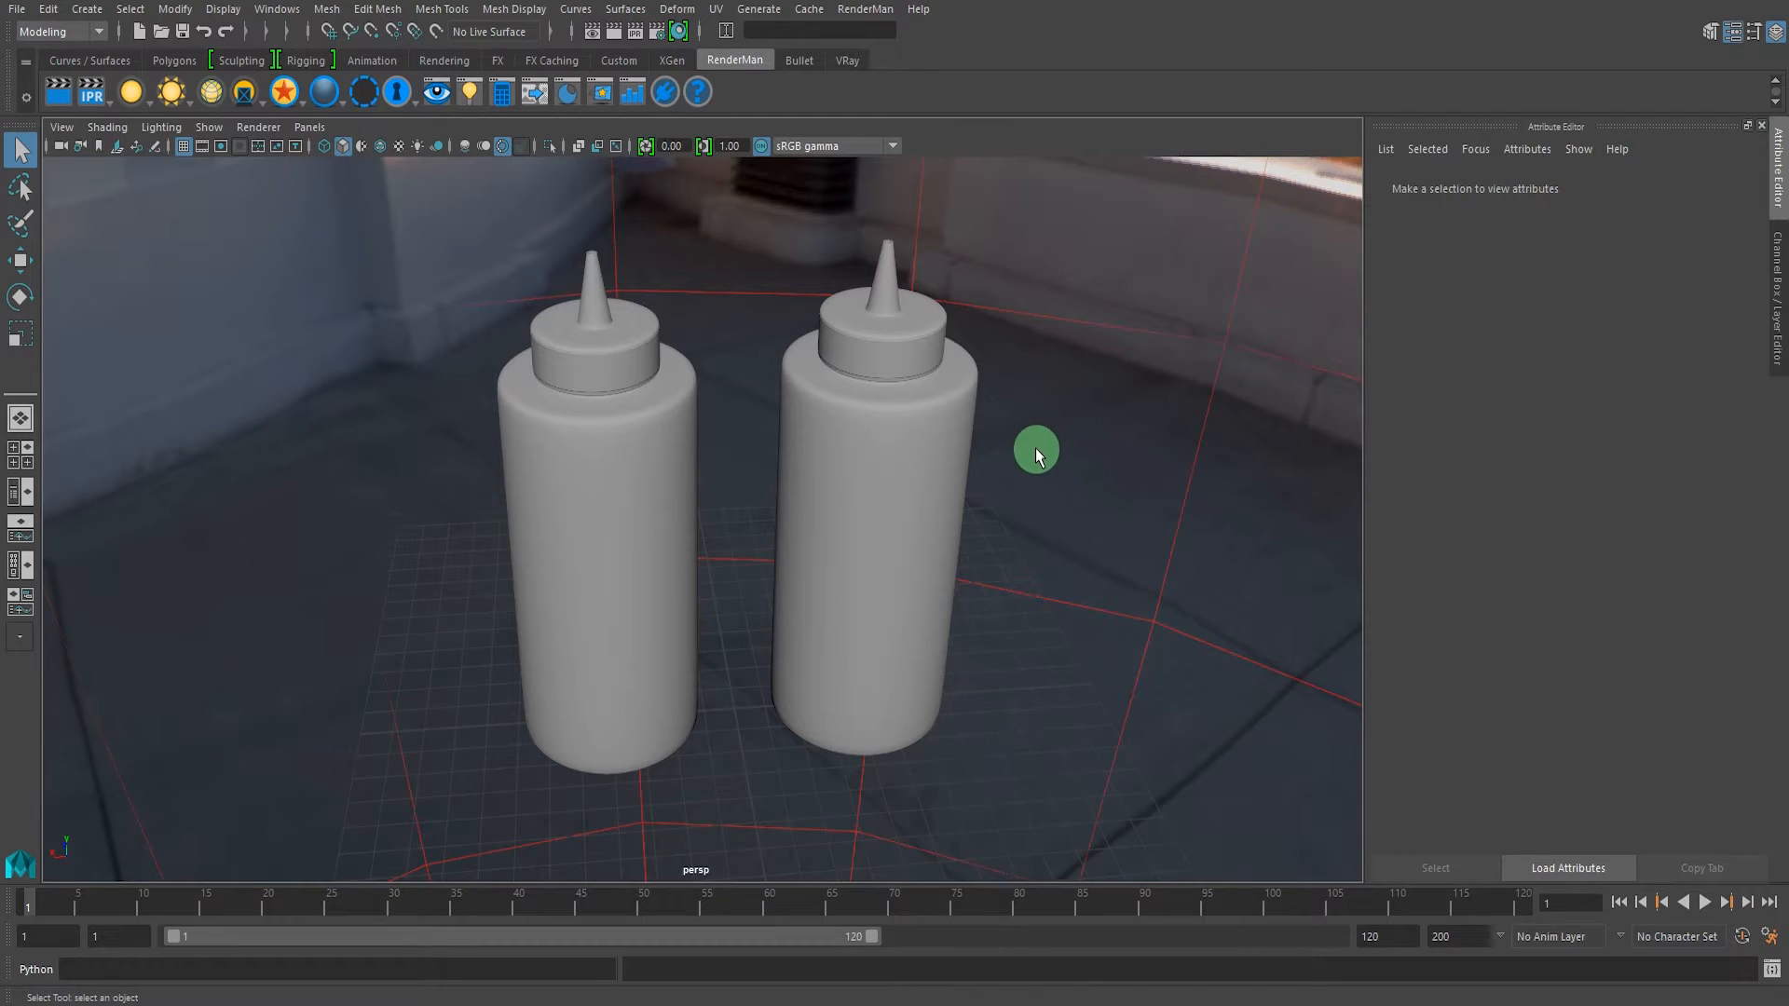
# - Examine the two squeeze bottles from several angles, selecting each one briefly
pyautogui.keyDown('alt'); pyautogui.moveTo(1010, 451); pyautogui.dragTo(992, 450); pyautogui.keyUp('alt')
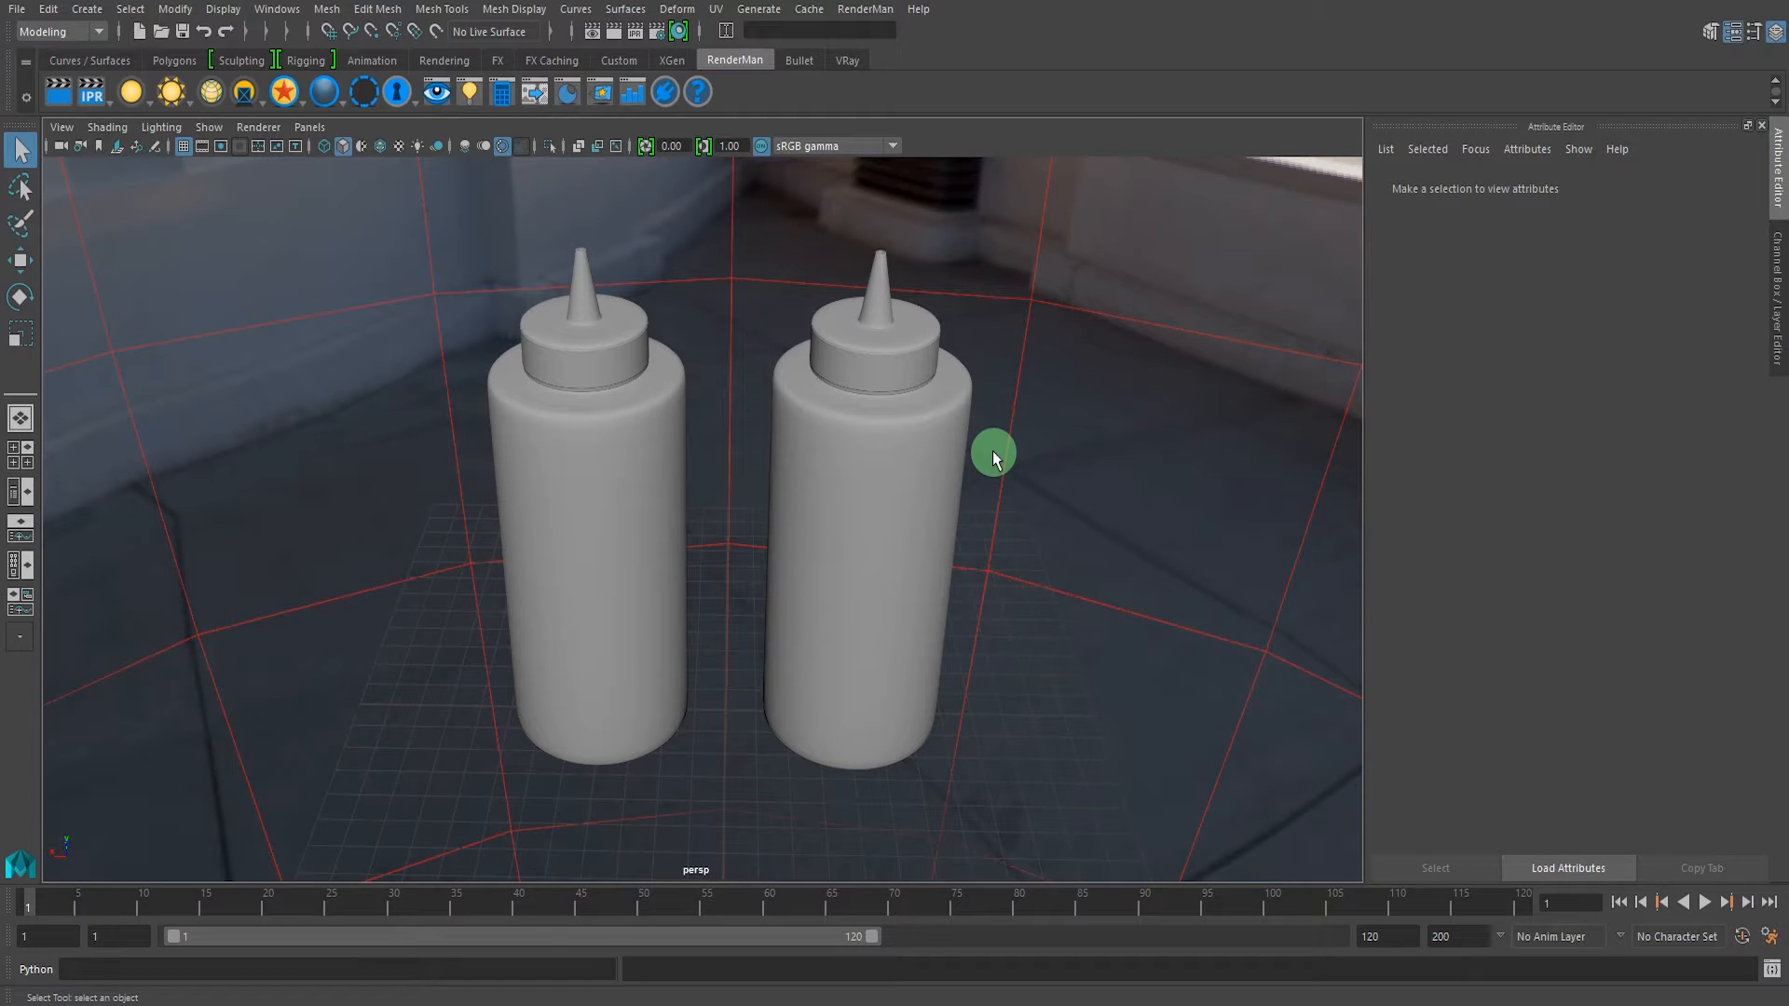
pyautogui.keyDown('alt'); pyautogui.moveTo(875, 435); pyautogui.dragTo(834, 398); pyautogui.keyUp('alt')
pyautogui.scroll(3, 960, 503)
pyautogui.keyDown('alt'); pyautogui.moveTo(962, 505); pyautogui.dragTo(808, 490, button='right'); pyautogui.keyUp('alt')
pyautogui.keyDown('alt'); pyautogui.moveTo(809, 490); pyautogui.dragTo(867, 528, button='middle'); pyautogui.keyUp('alt')
pyautogui.keyDown('alt'); pyautogui.moveTo(867, 528); pyautogui.dragTo(891, 546); pyautogui.keyUp('alt')
pyautogui.keyDown('alt'); pyautogui.moveTo(898, 544); pyautogui.dragTo(866, 533, button='middle'); pyautogui.keyUp('alt')
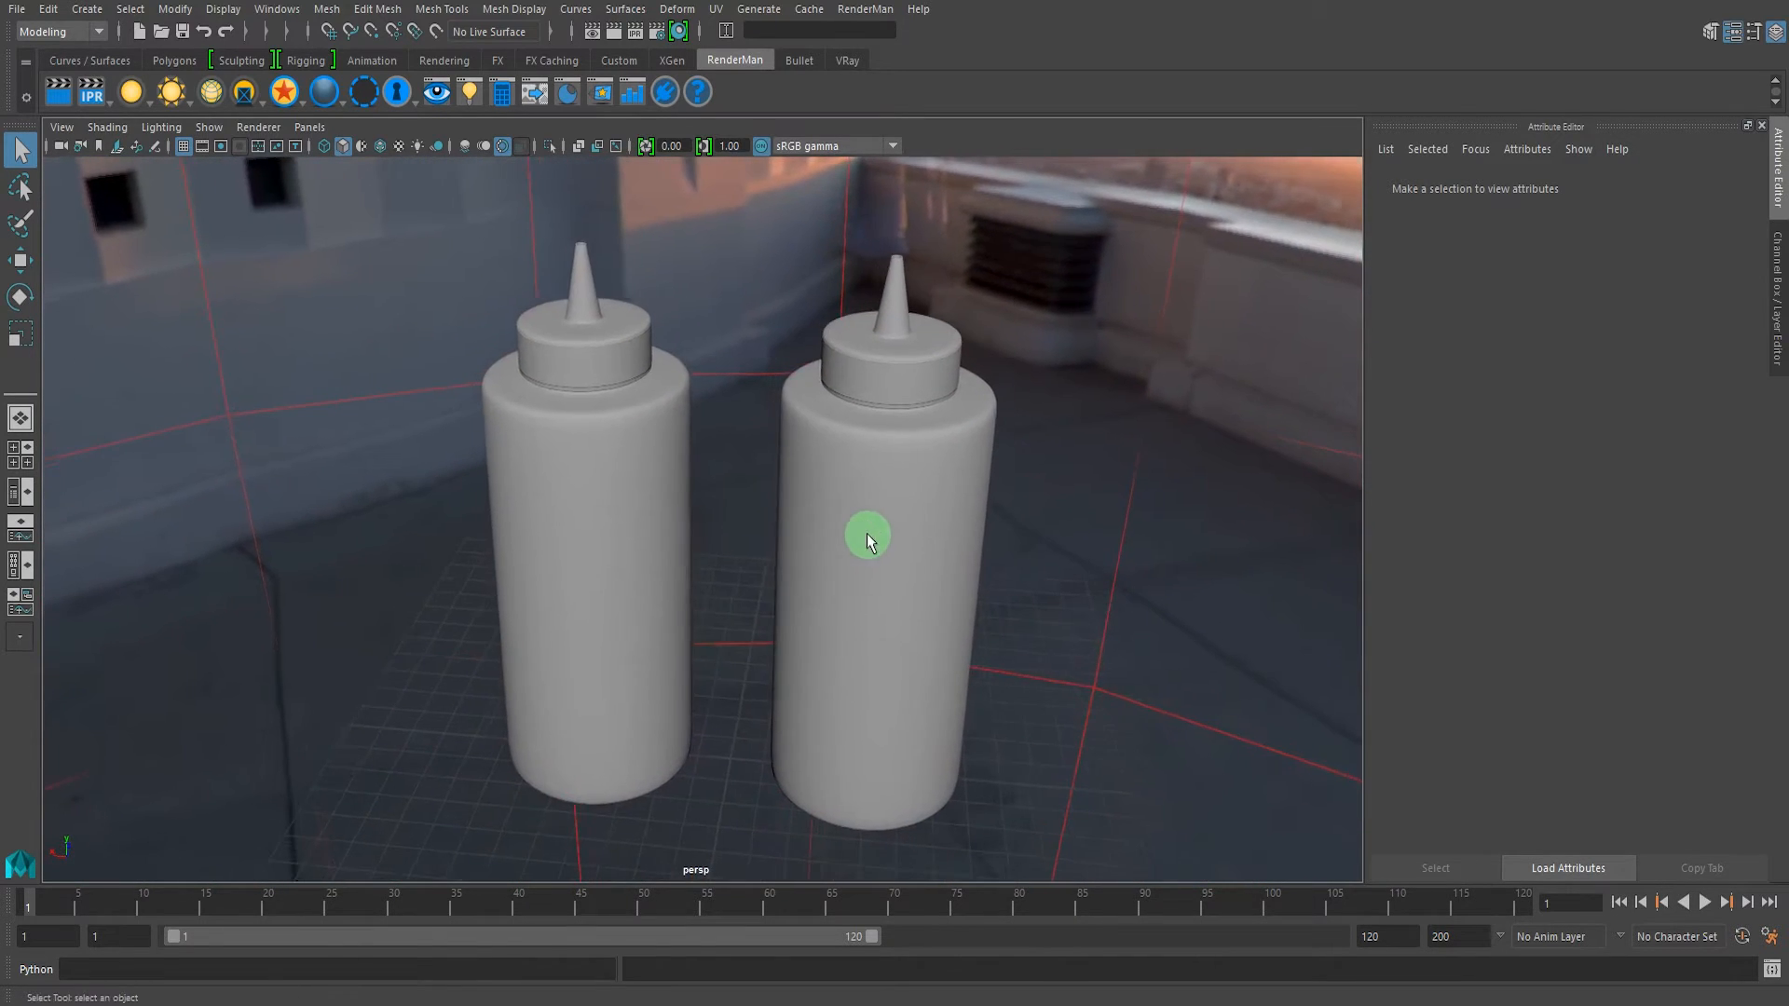
pyautogui.keyDown('alt'); pyautogui.moveTo(867, 533); pyautogui.dragTo(884, 533); pyautogui.keyUp('alt')
pyautogui.click(623, 449)
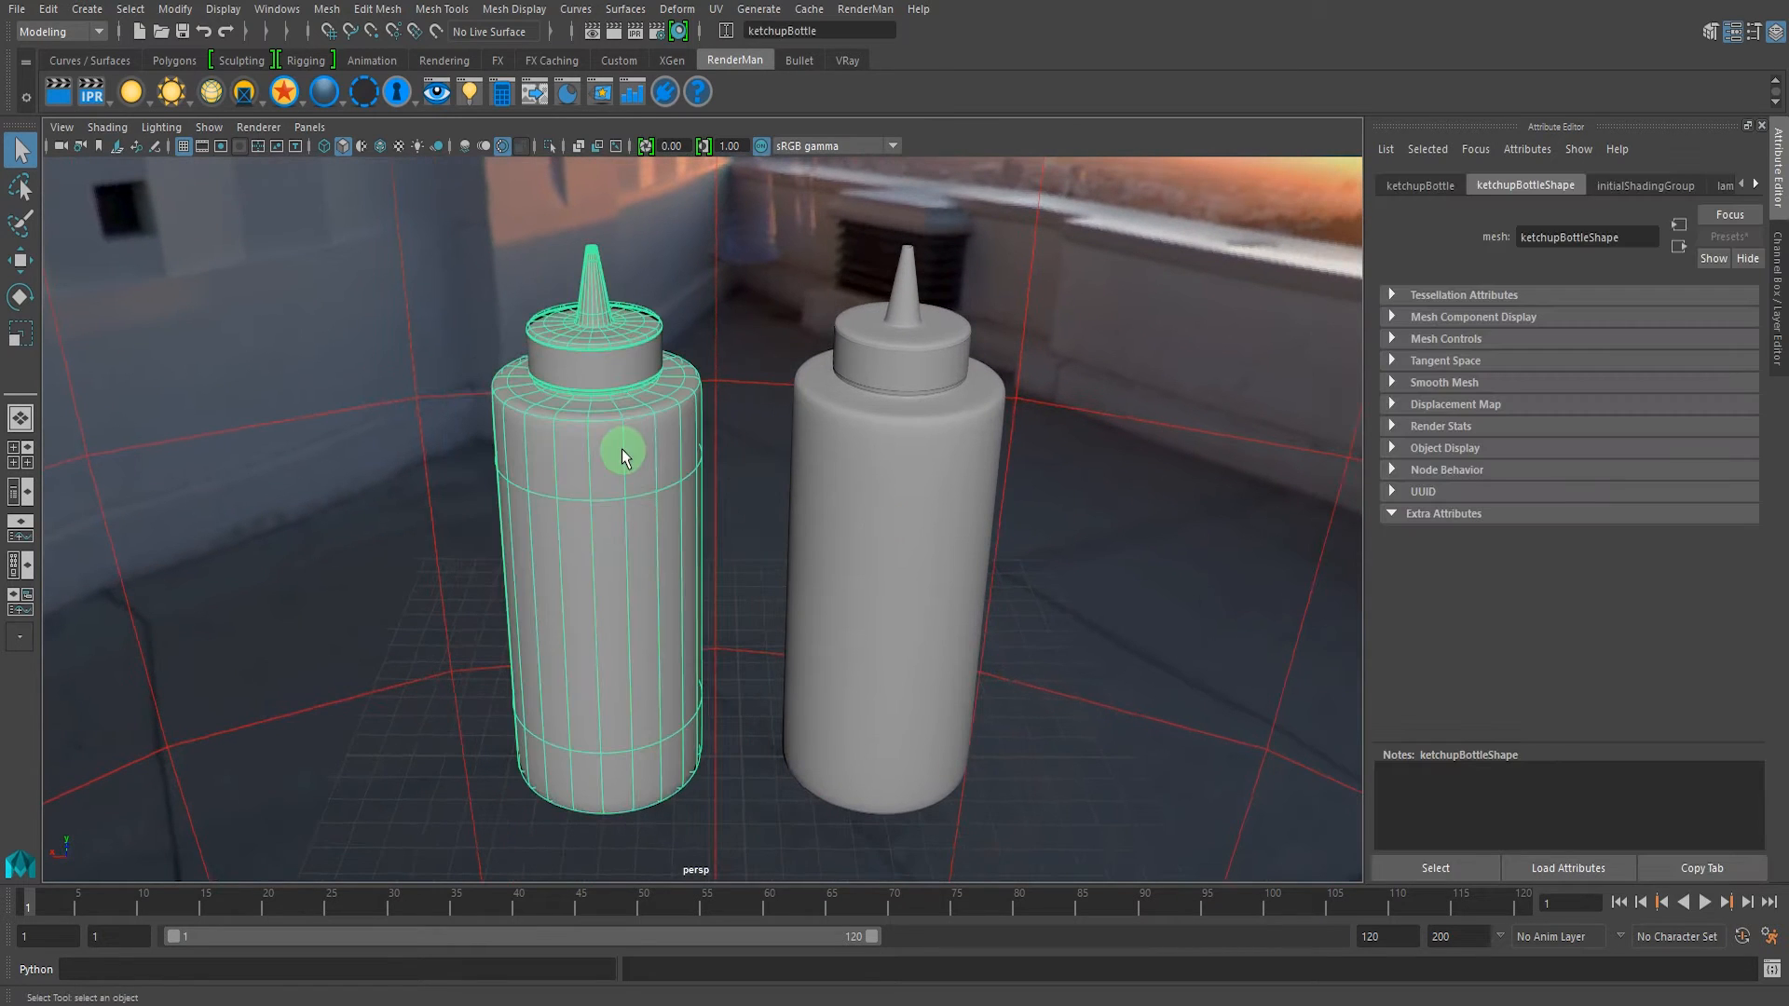
pyautogui.click(848, 493)
pyautogui.keyDown('alt'); pyautogui.moveTo(694, 518); pyautogui.dragTo(659, 403); pyautogui.keyUp('alt')
pyautogui.moveTo(739, 348)
pyautogui.keyDown('alt'); pyautogui.mouseDown()
pyautogui.moveTo(723, 388)
pyautogui.moveTo(790, 399)
pyautogui.moveTo(736, 382)
pyautogui.mouseUp(); pyautogui.keyUp('alt')
pyautogui.click(714, 358)
pyautogui.keyDown('alt'); pyautogui.moveTo(712, 359); pyautogui.dragTo(647, 434, button='right'); pyautogui.keyUp('alt')
pyautogui.moveTo(647, 435)
pyautogui.keyDown('alt'); pyautogui.mouseDown()
pyautogui.moveTo(702, 430)
pyautogui.moveTo(651, 426)
pyautogui.mouseUp(); pyautogui.keyUp('alt')
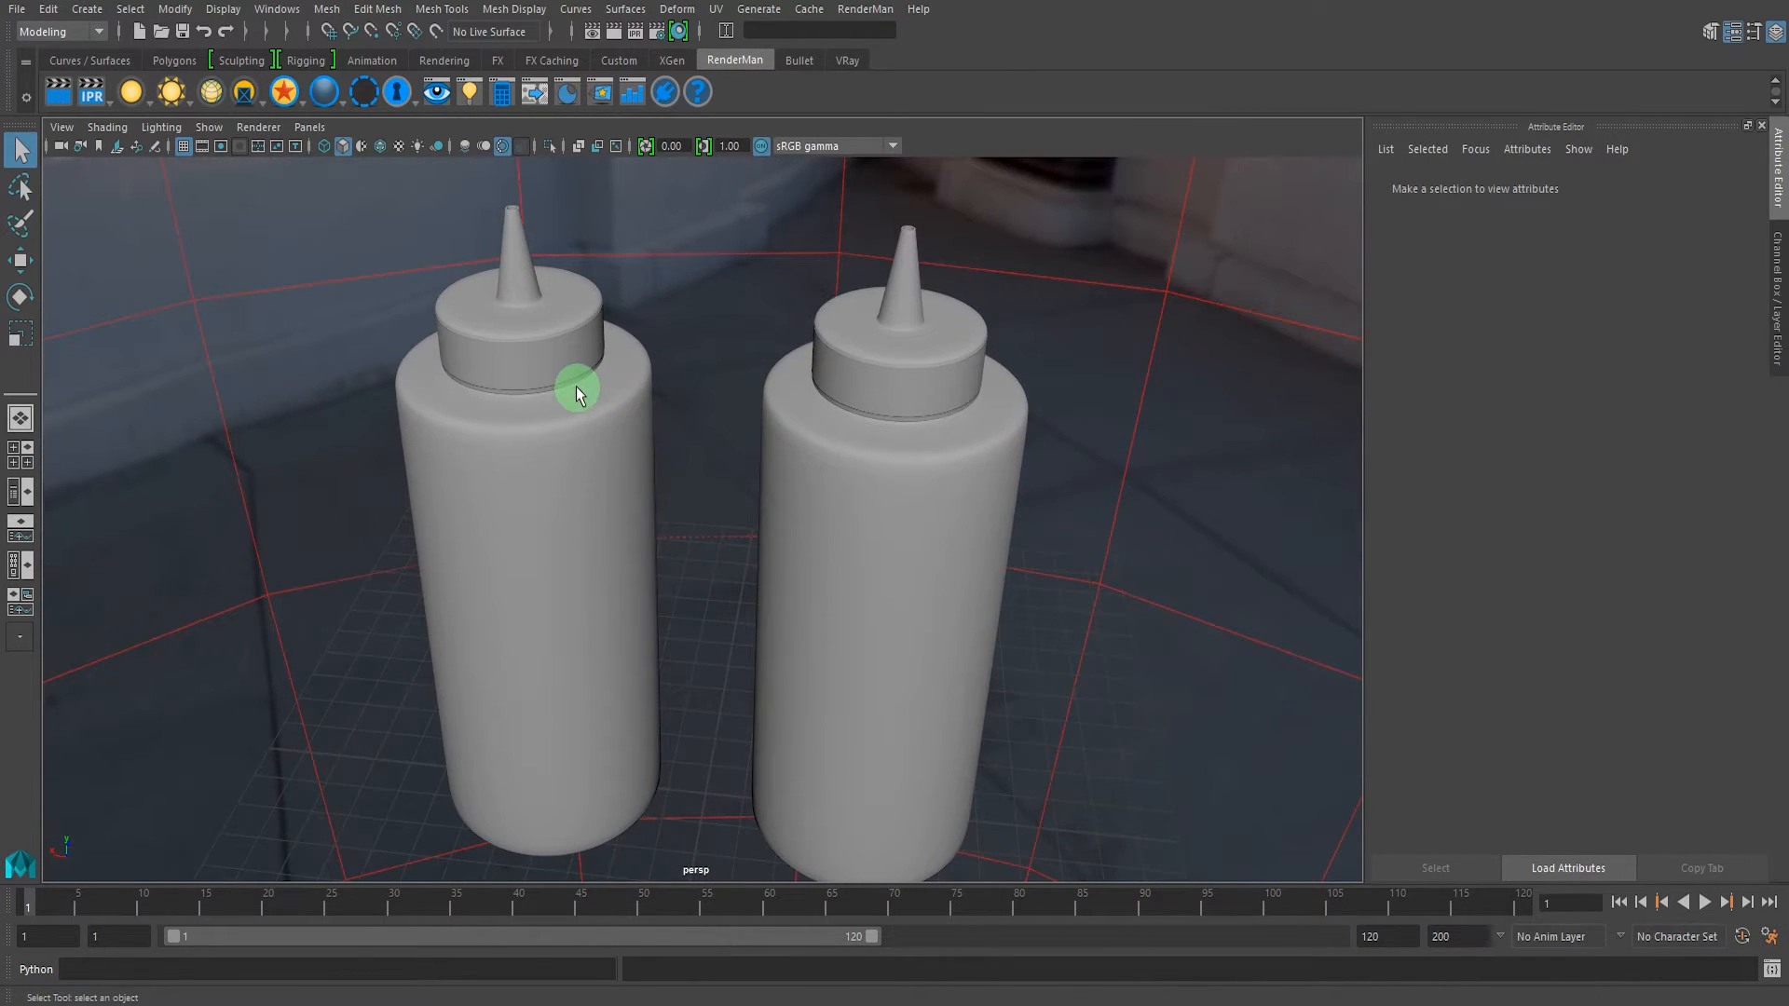
# - Open the Outliner beside the bottles and select mustard_grp and ketchup_grp in turn
pyautogui.click(581, 442)
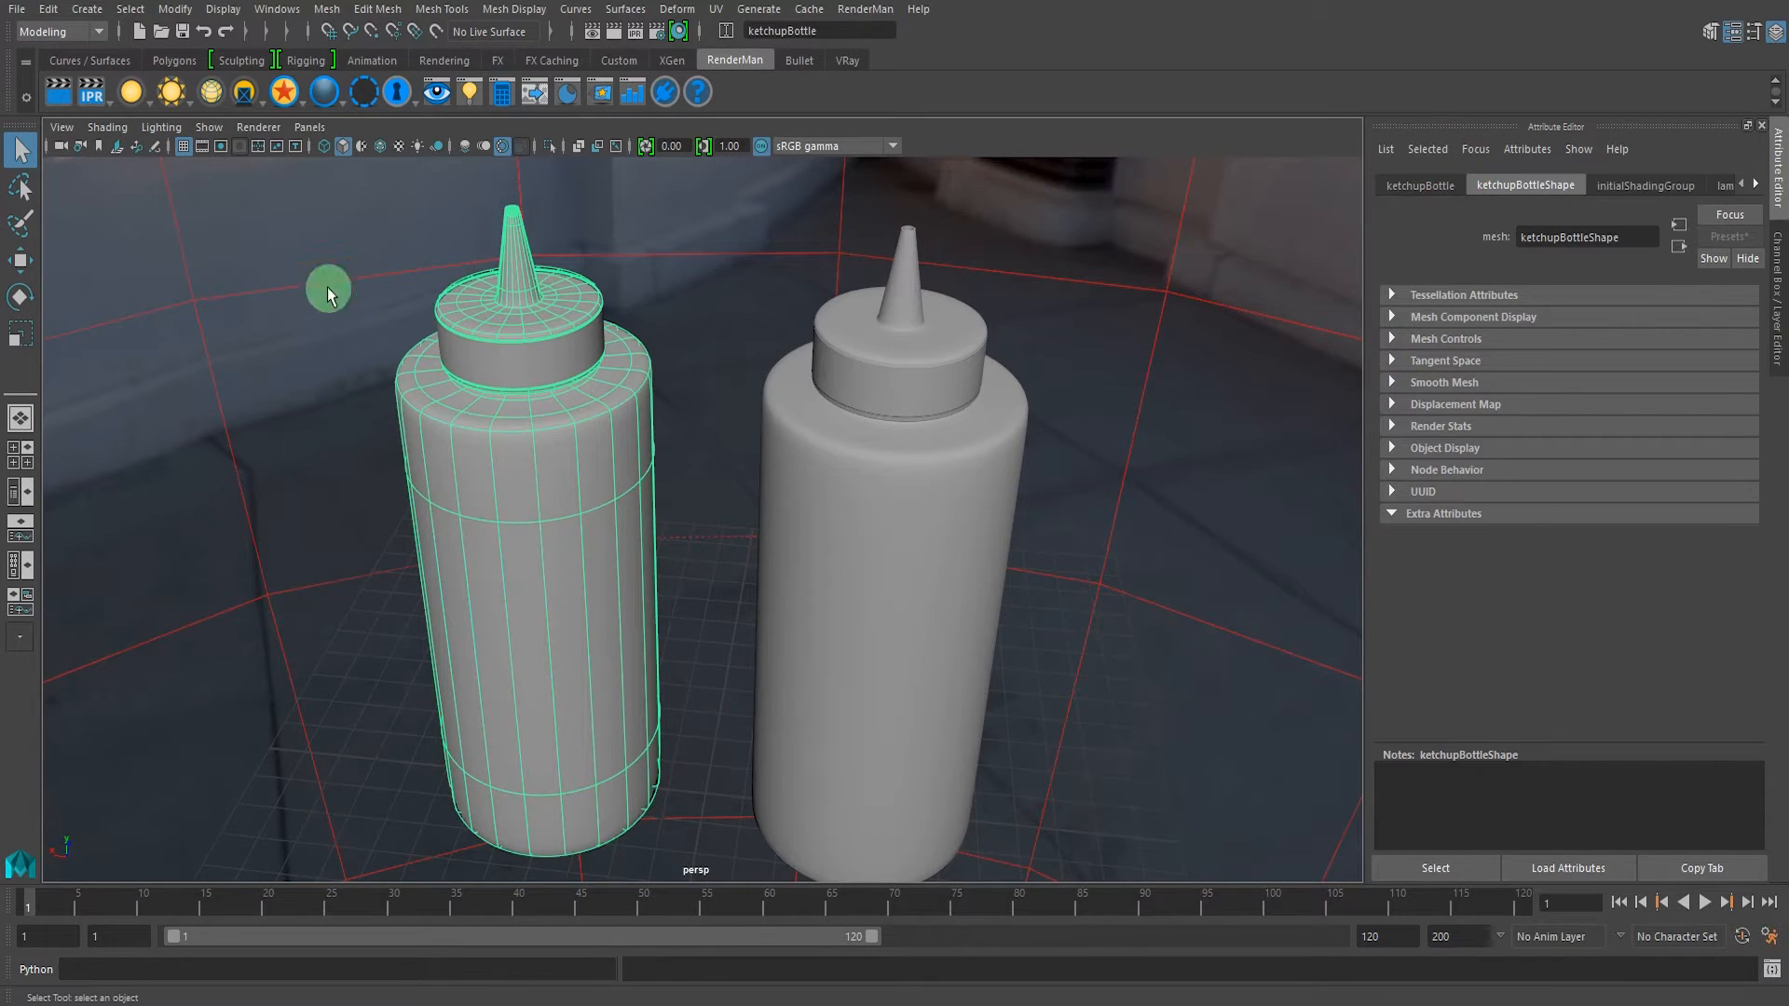
pyautogui.click(277, 8)
pyautogui.click(328, 203)
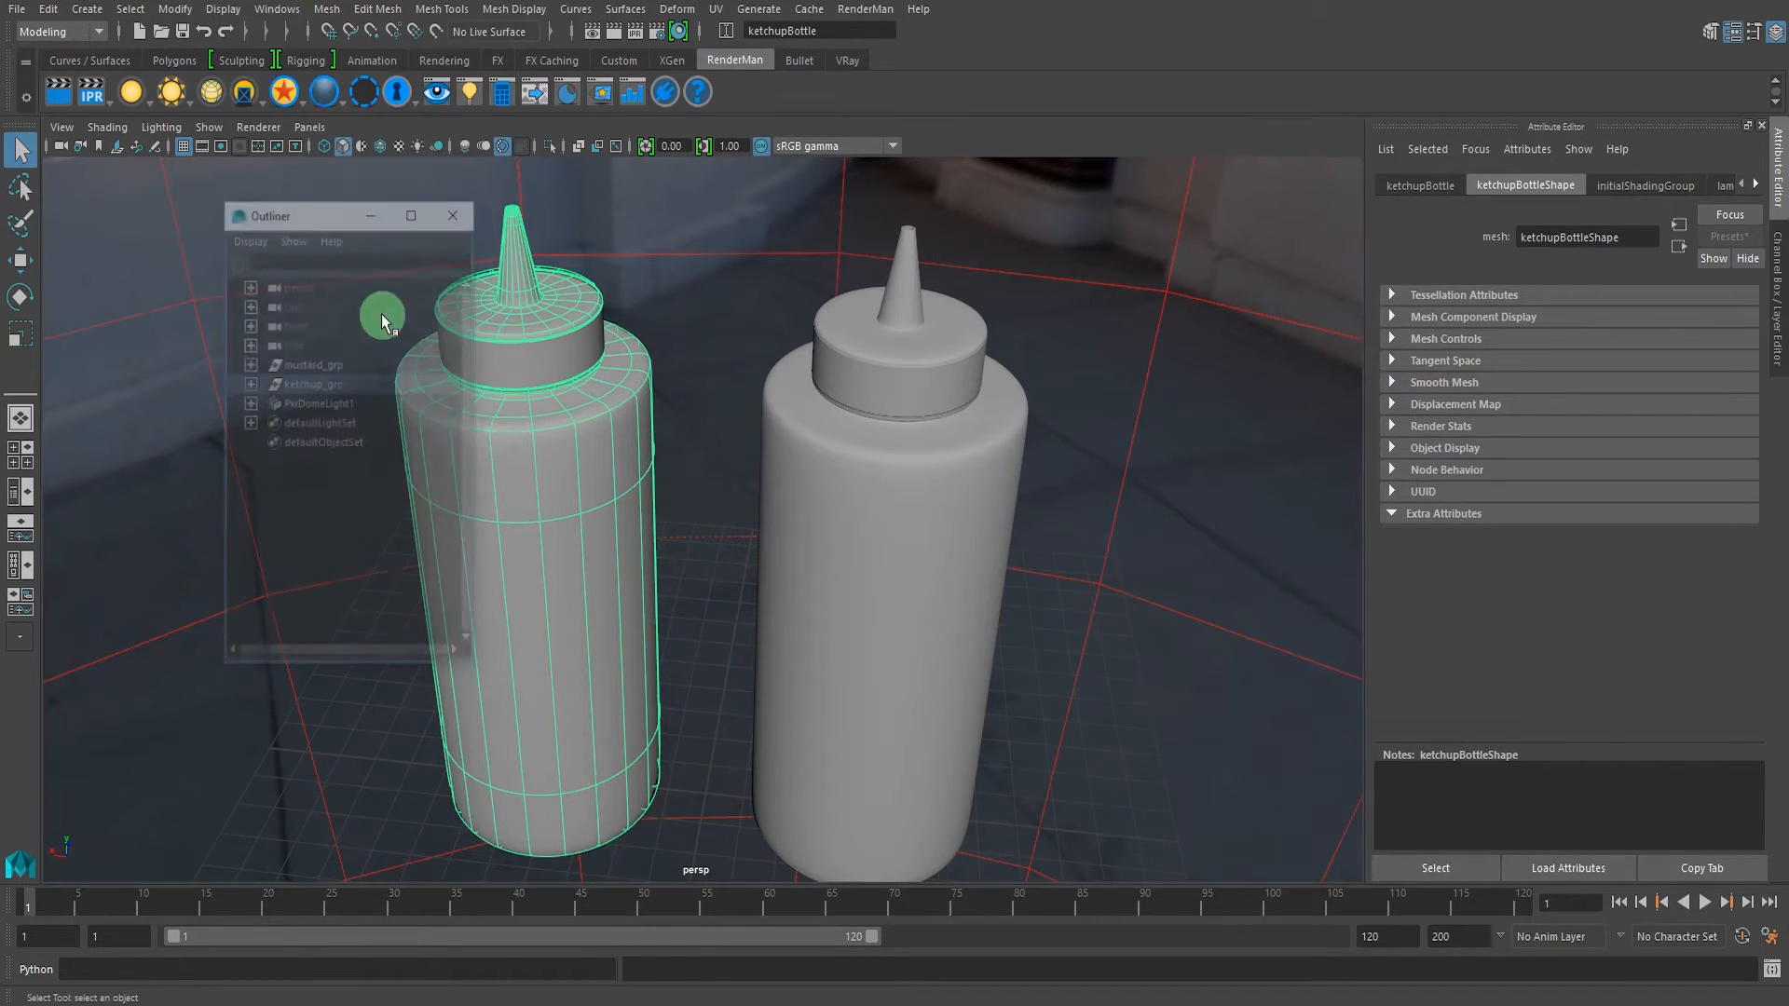
pyautogui.moveTo(316, 214); pyautogui.dragTo(254, 210)
pyautogui.click(235, 369)
pyautogui.click(254, 390)
pyautogui.keyDown('alt'); pyautogui.moveTo(485, 532); pyautogui.dragTo(708, 549); pyautogui.keyUp('alt')
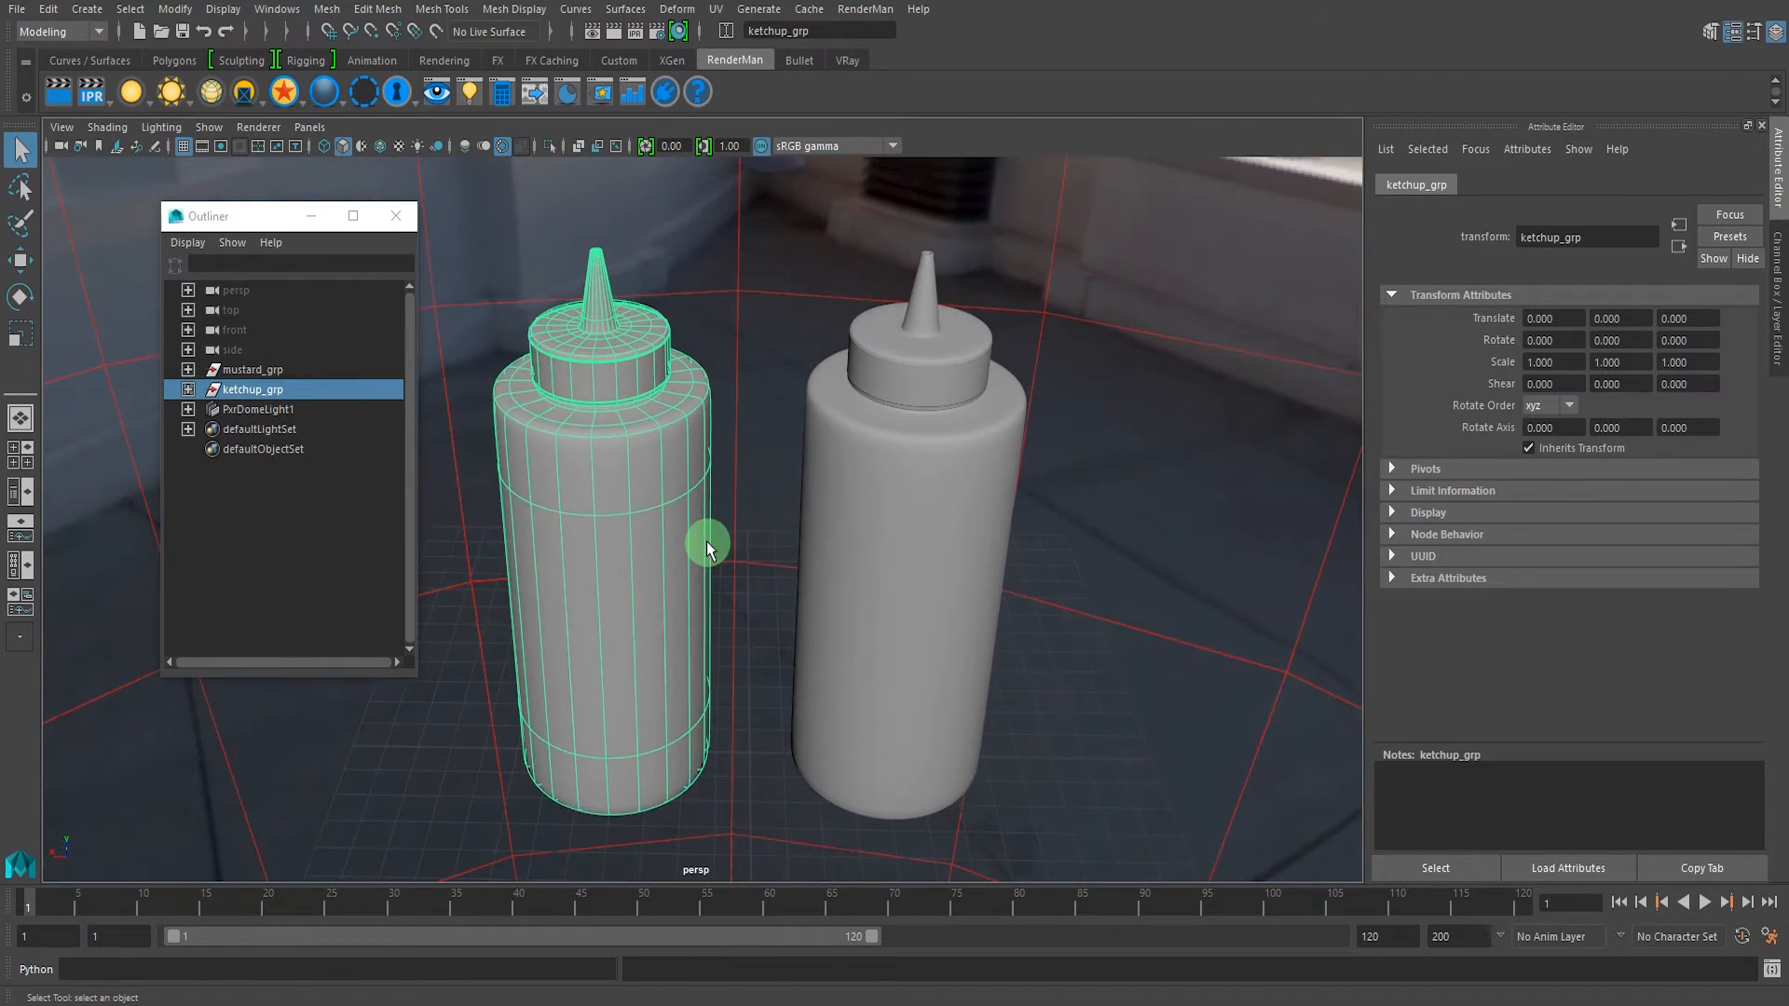
# - Select the ketchup and mustard bottles alternately to examine each one's mesh and group
pyautogui.click(808, 391)
pyautogui.click(771, 400)
pyautogui.click(583, 427)
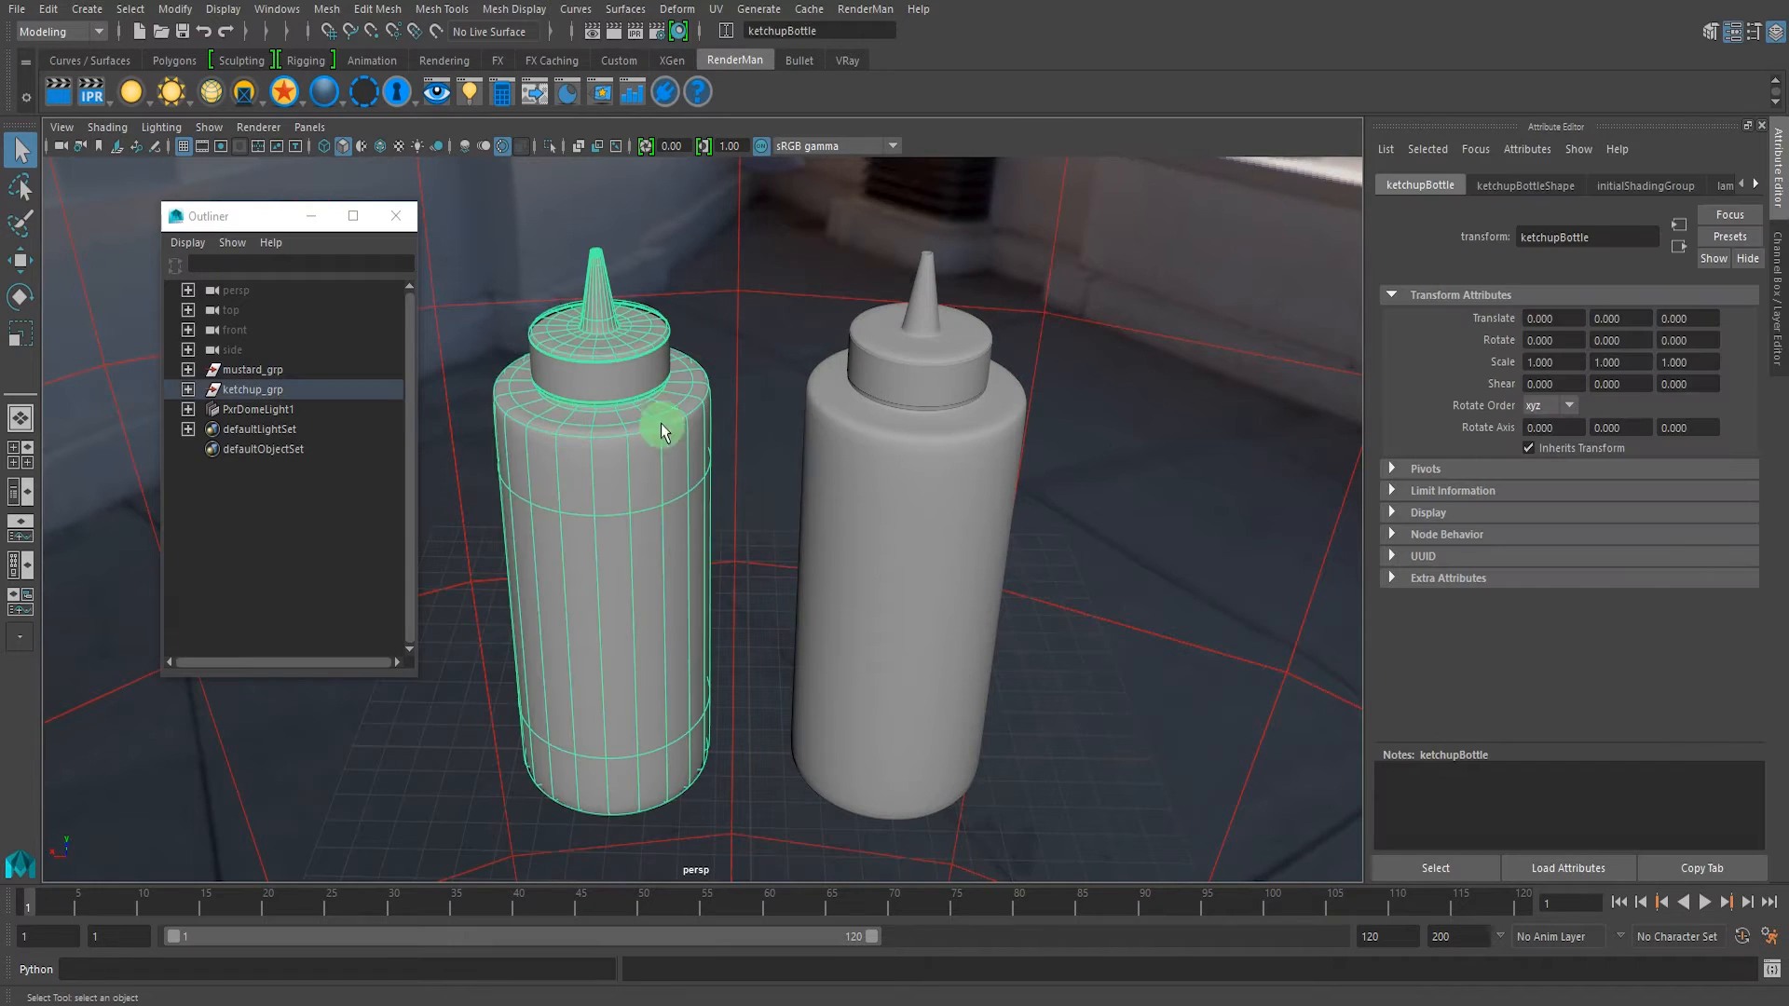
pyautogui.click(883, 436)
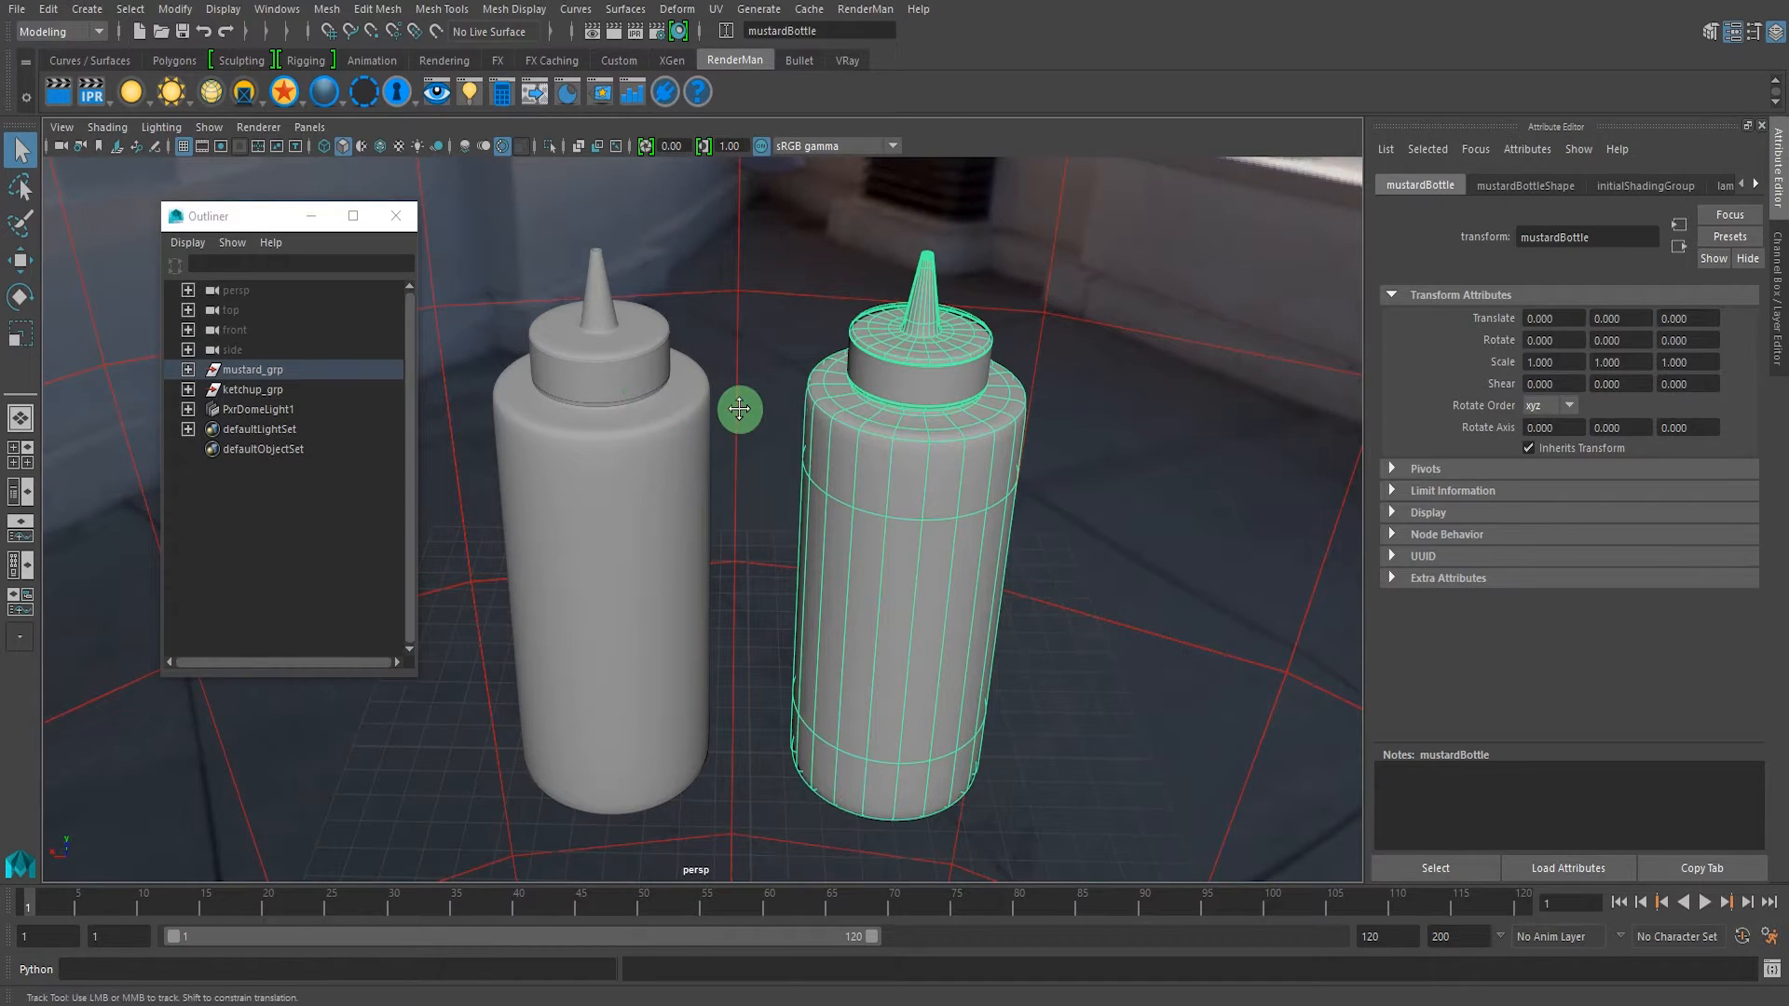
pyautogui.keyDown('alt'); pyautogui.moveTo(740, 410); pyautogui.dragTo(740, 403, button='middle'); pyautogui.keyUp('alt')
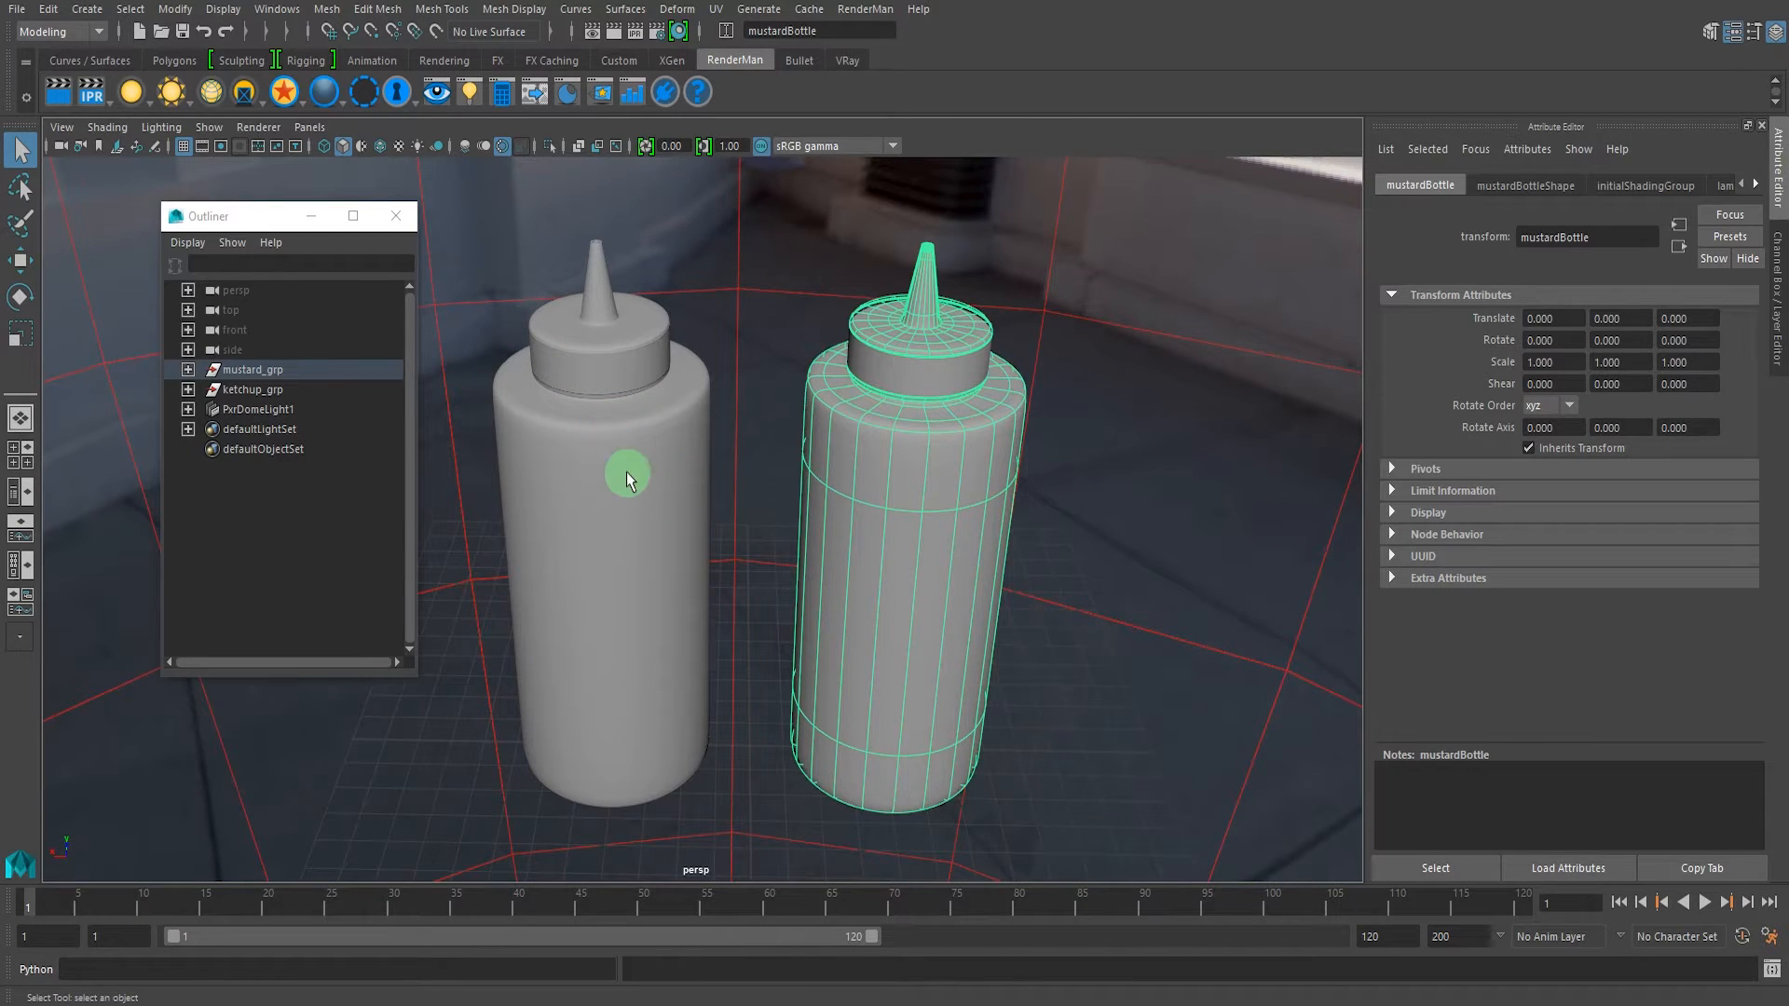
pyautogui.click(572, 423)
pyautogui.click(847, 369)
pyautogui.click(689, 424)
pyautogui.click(836, 435)
pyautogui.click(647, 435)
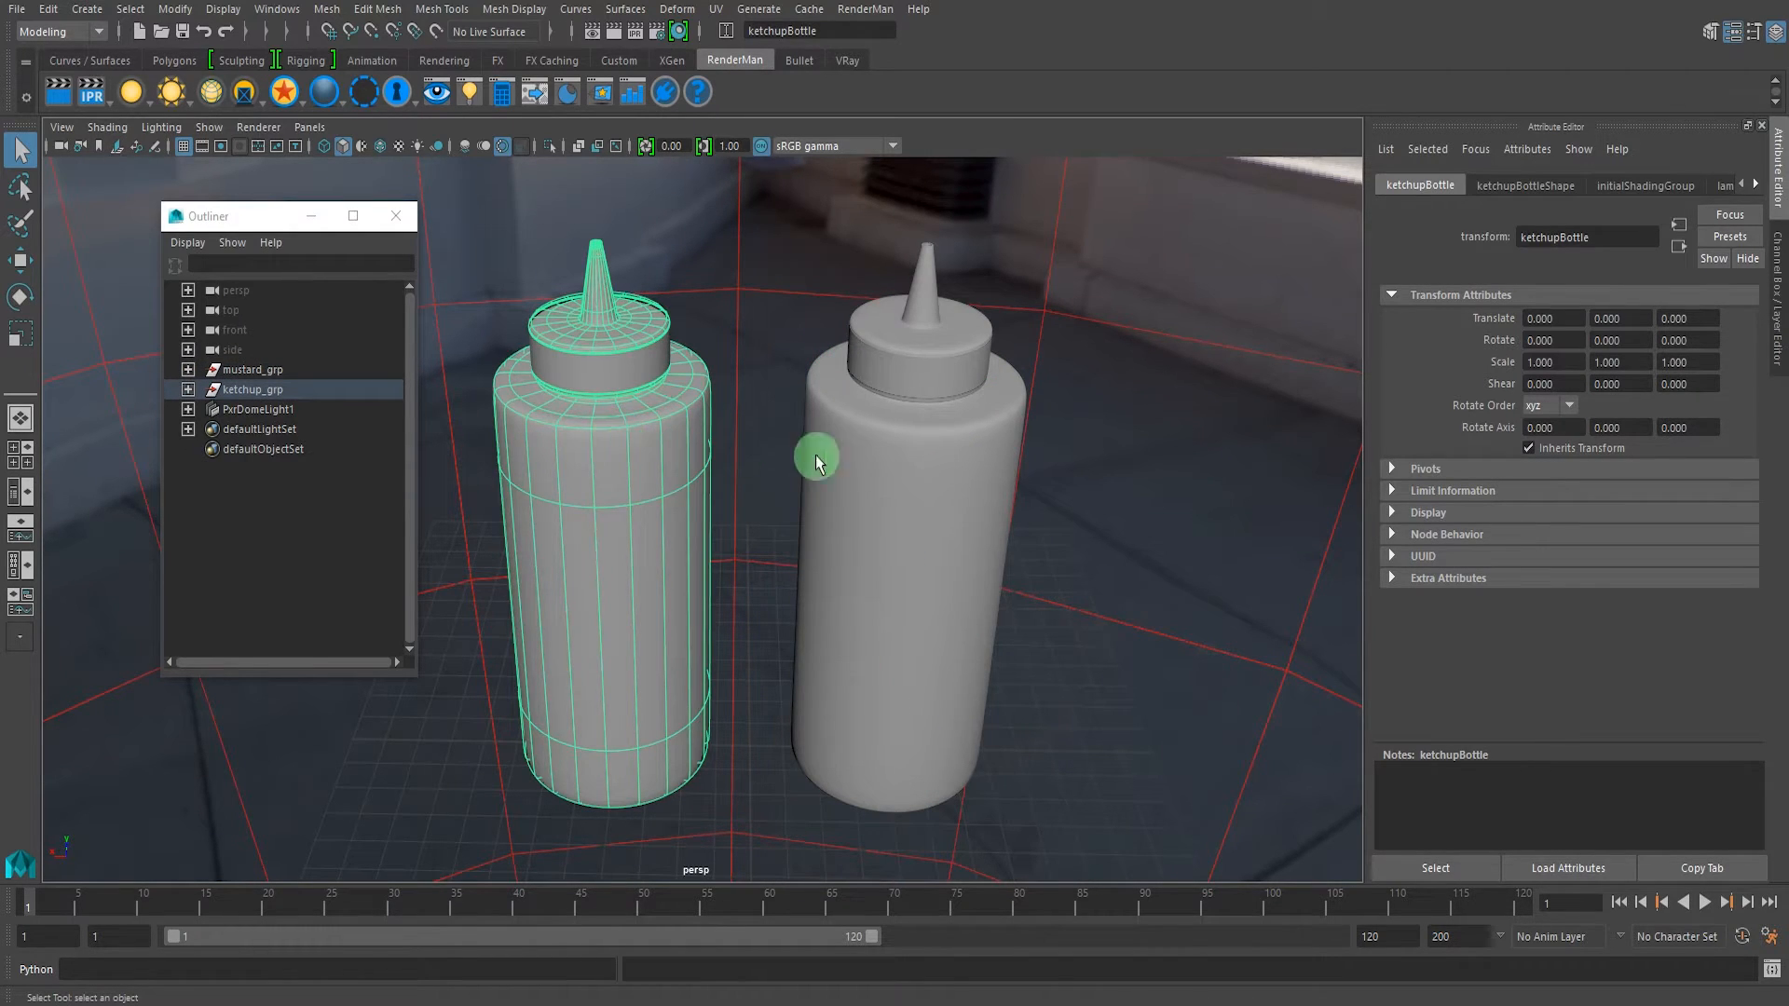
pyautogui.click(846, 453)
pyautogui.keyDown('alt'); pyautogui.moveTo(635, 417); pyautogui.dragTo(671, 426); pyautogui.keyUp('alt')
pyautogui.click(658, 429)
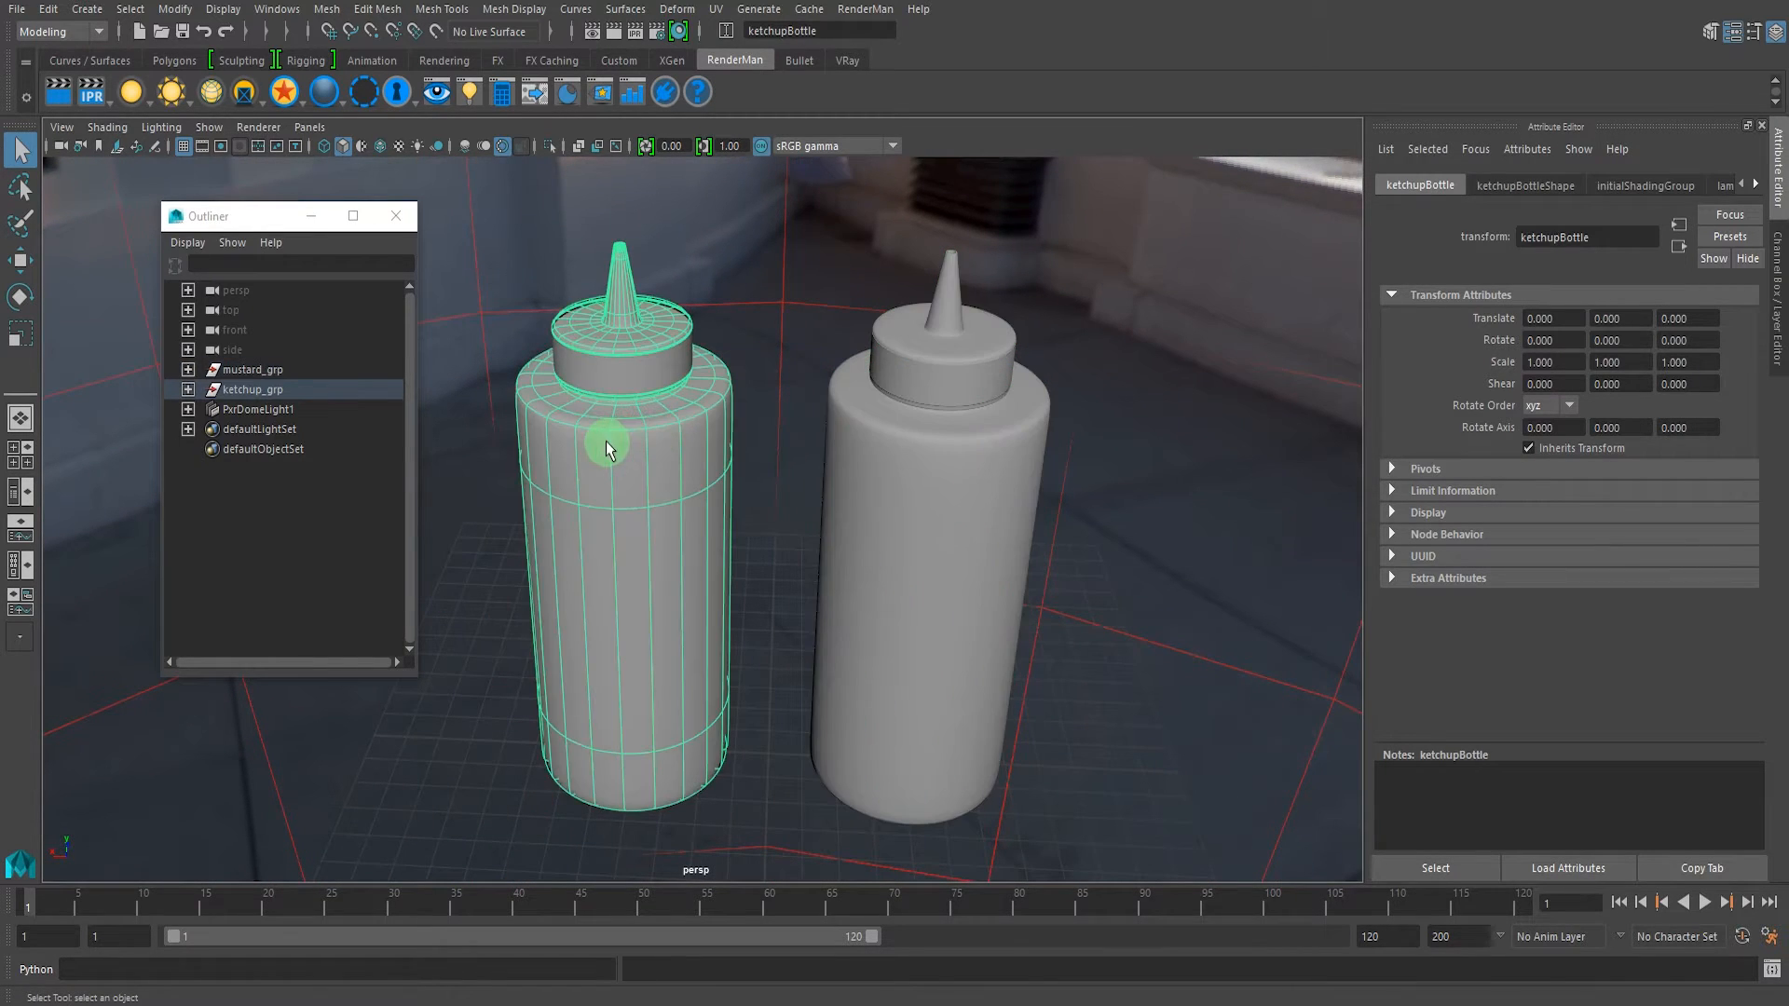
pyautogui.click(856, 458)
pyautogui.click(683, 441)
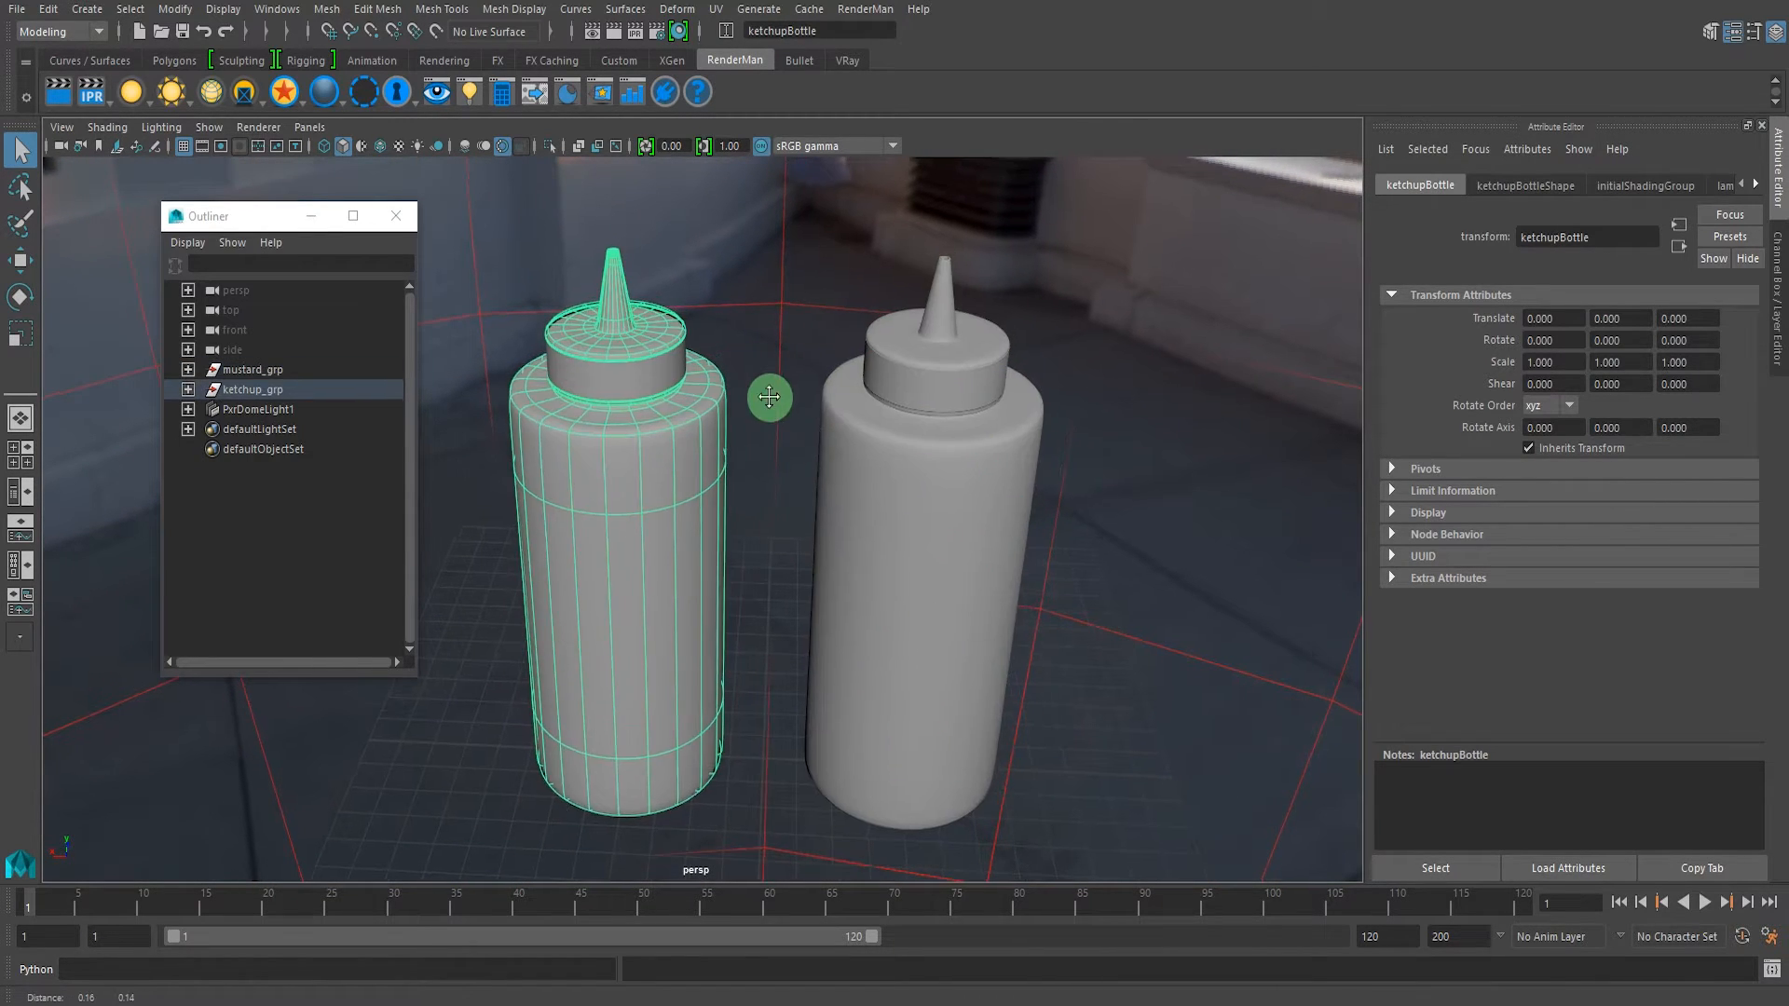
# - Select all meshes of both bottles without the dome light and assign them a new PxrSurface material
pyautogui.keyDown('alt'); pyautogui.moveTo(613, 333); pyautogui.dragTo(1100, 655); pyautogui.keyUp('alt')
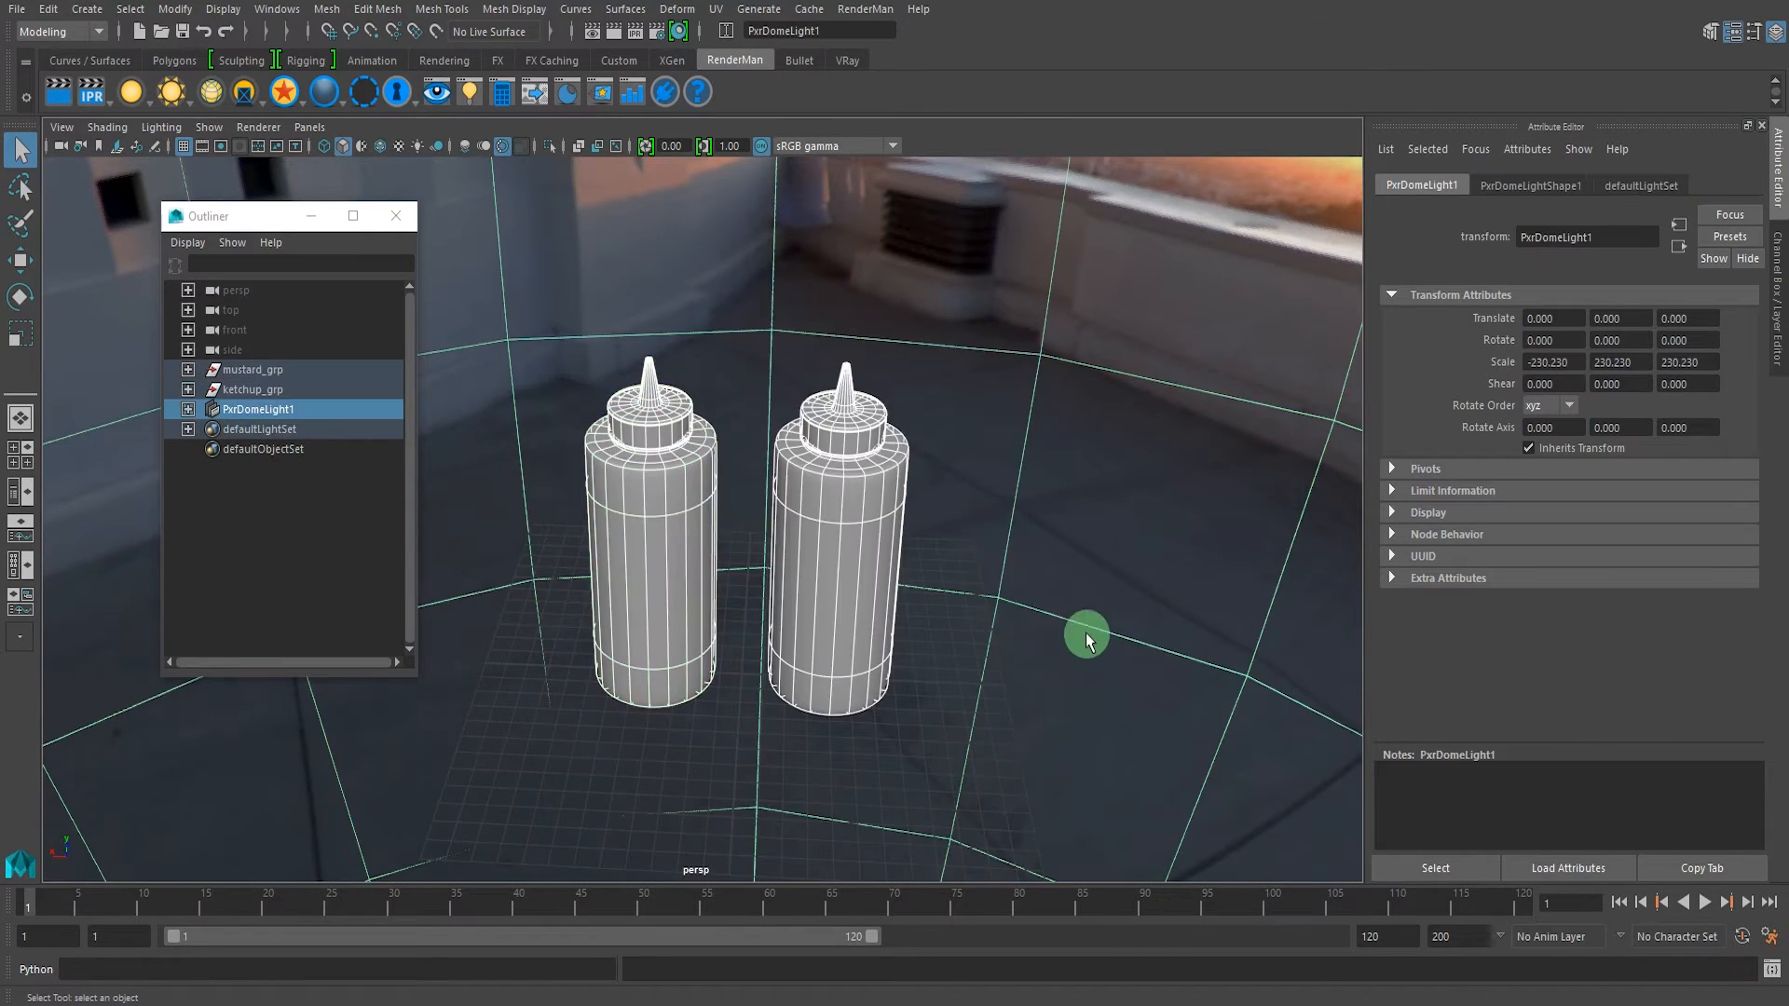
pyautogui.keyDown('shift'); pyautogui.click(1029, 505); pyautogui.keyUp('shift')
pyautogui.keyDown('alt'); pyautogui.moveTo(713, 470); pyautogui.dragTo(891, 487, button='right'); pyautogui.keyUp('alt')
pyautogui.moveTo(747, 263); pyautogui.dragTo(755, 753, button='right')
pyautogui.click(848, 350)
pyautogui.click(959, 512)
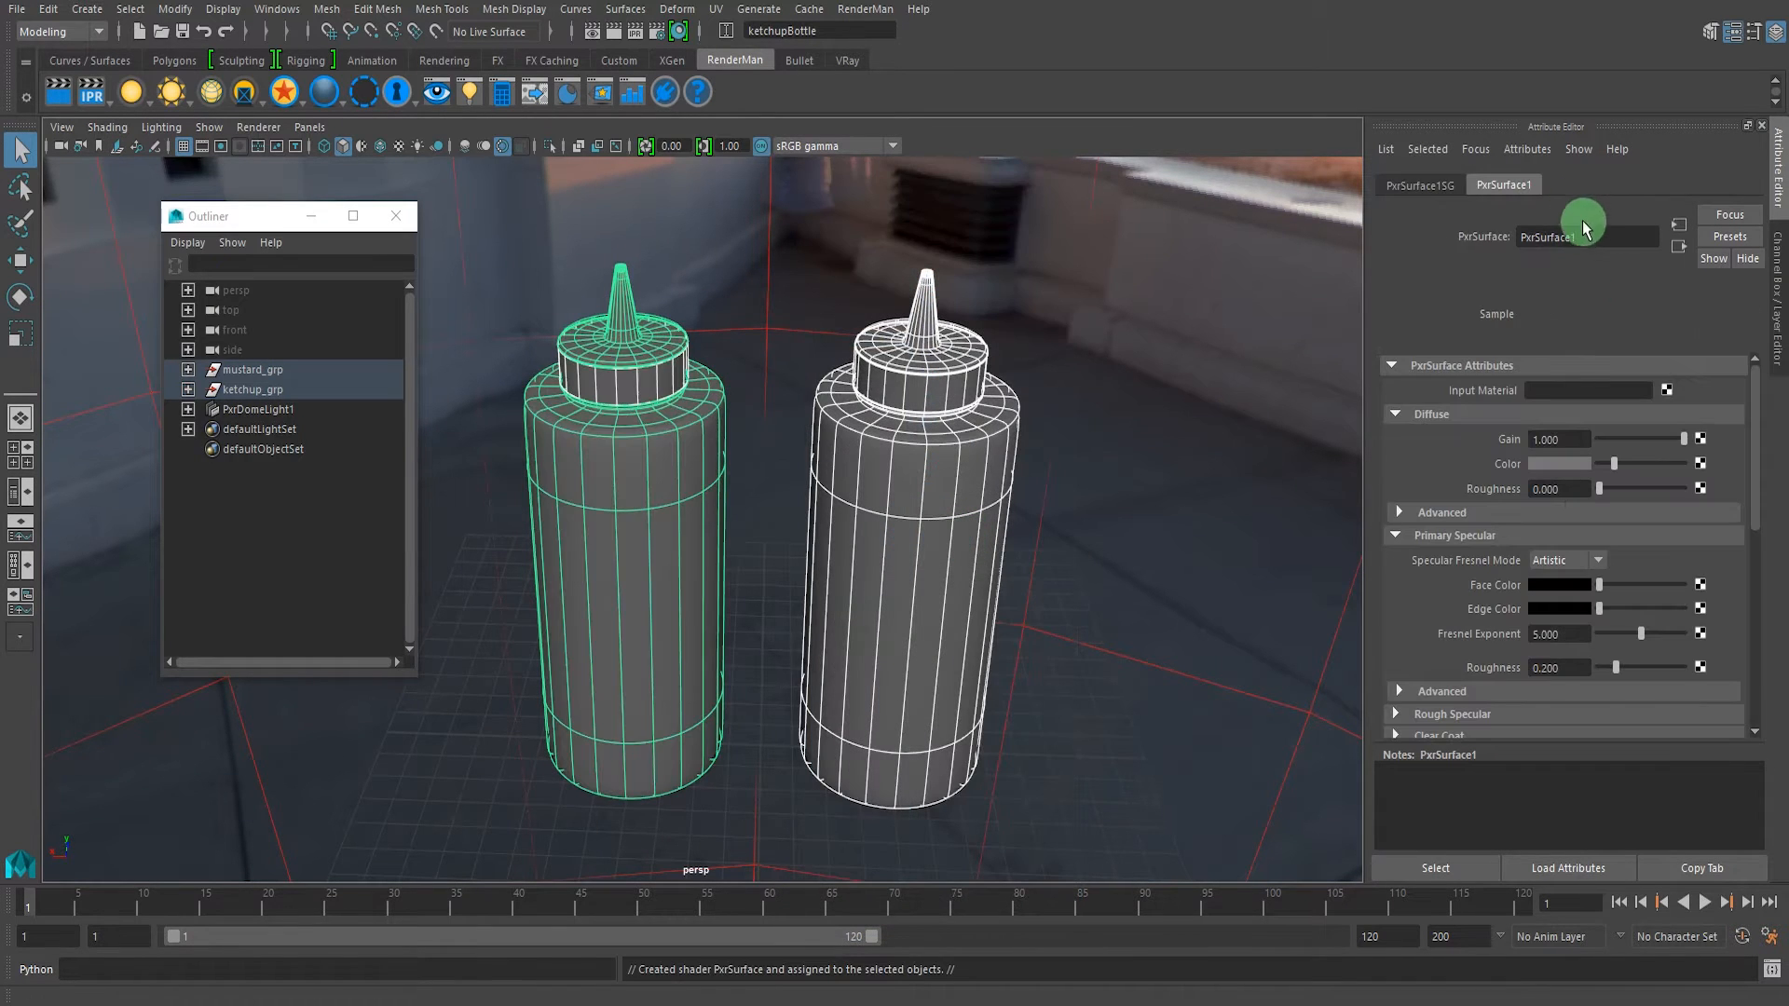
# - Rename the new PxrSurface material to bottleSurface
pyautogui.hotkey('ctrl', 'a')
pyautogui.write('s')
pyautogui.press('BackSpace')
pyautogui.write('bott')
pyautogui.press('BackSpace')
pyautogui.press('BackSpace')
pyautogui.press('BackSpace')
pyautogui.write('t')
pyautogui.press('BackSpace')
pyautogui.write('o')
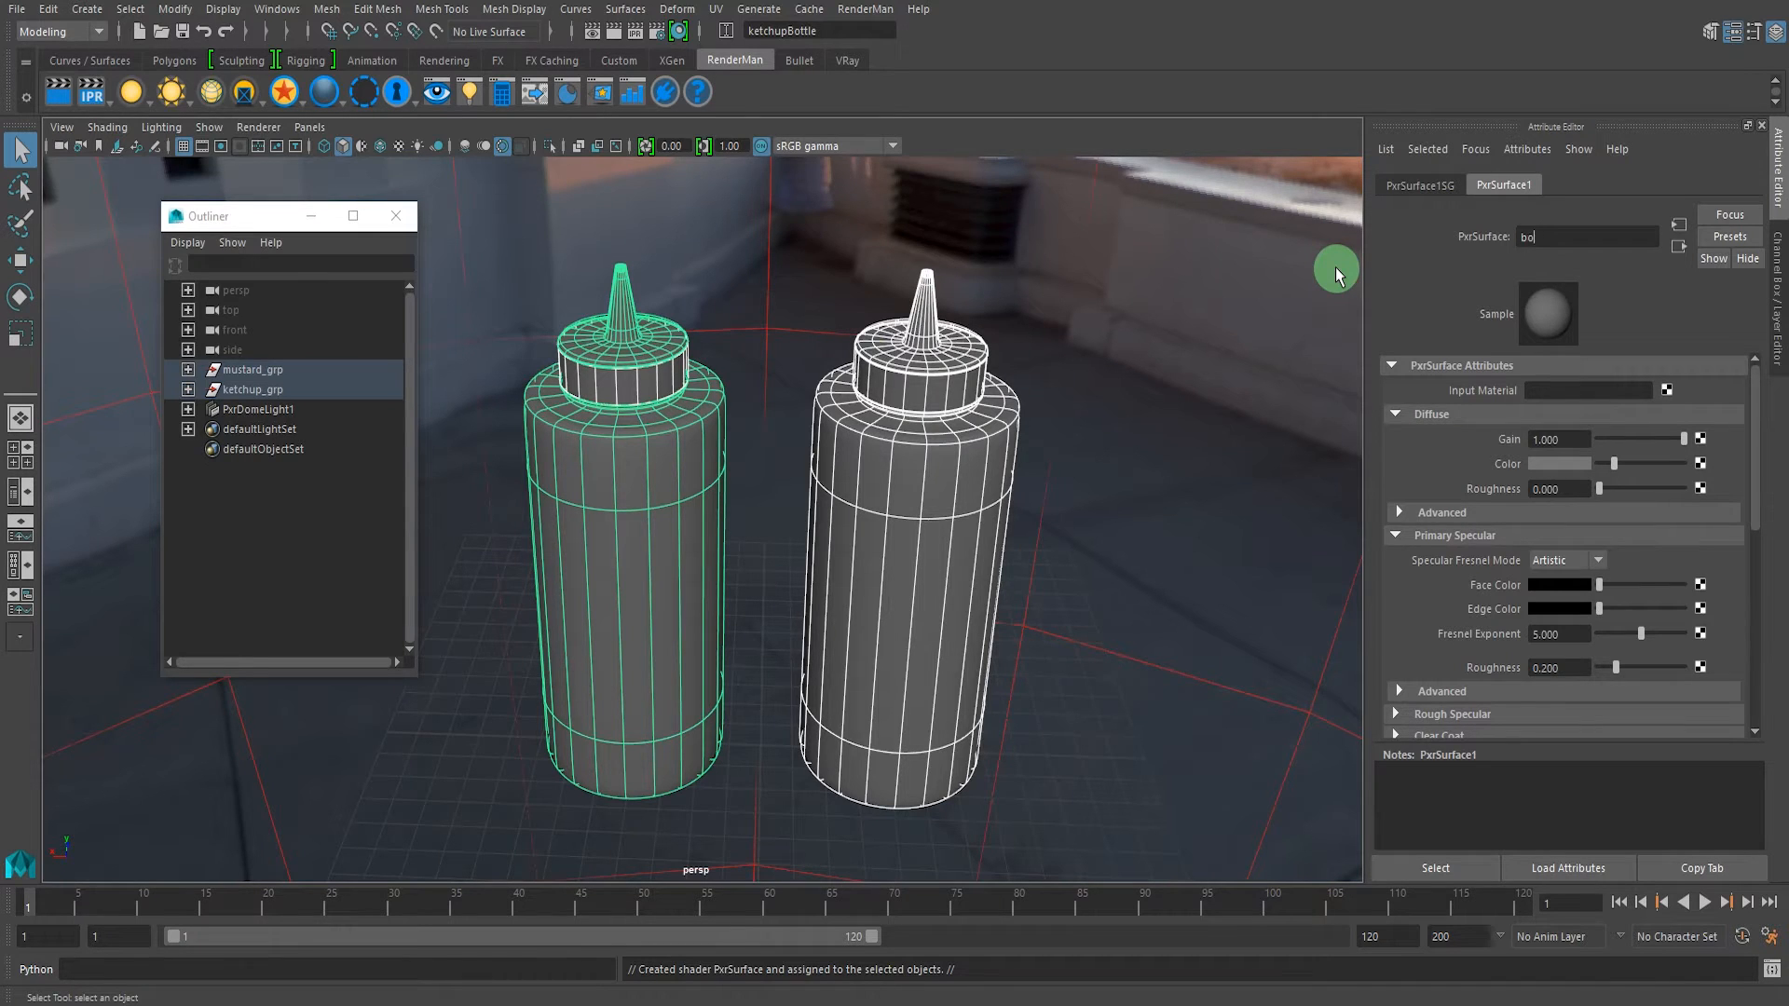
pyautogui.write('ttleSurface')
pyautogui.press('Return')
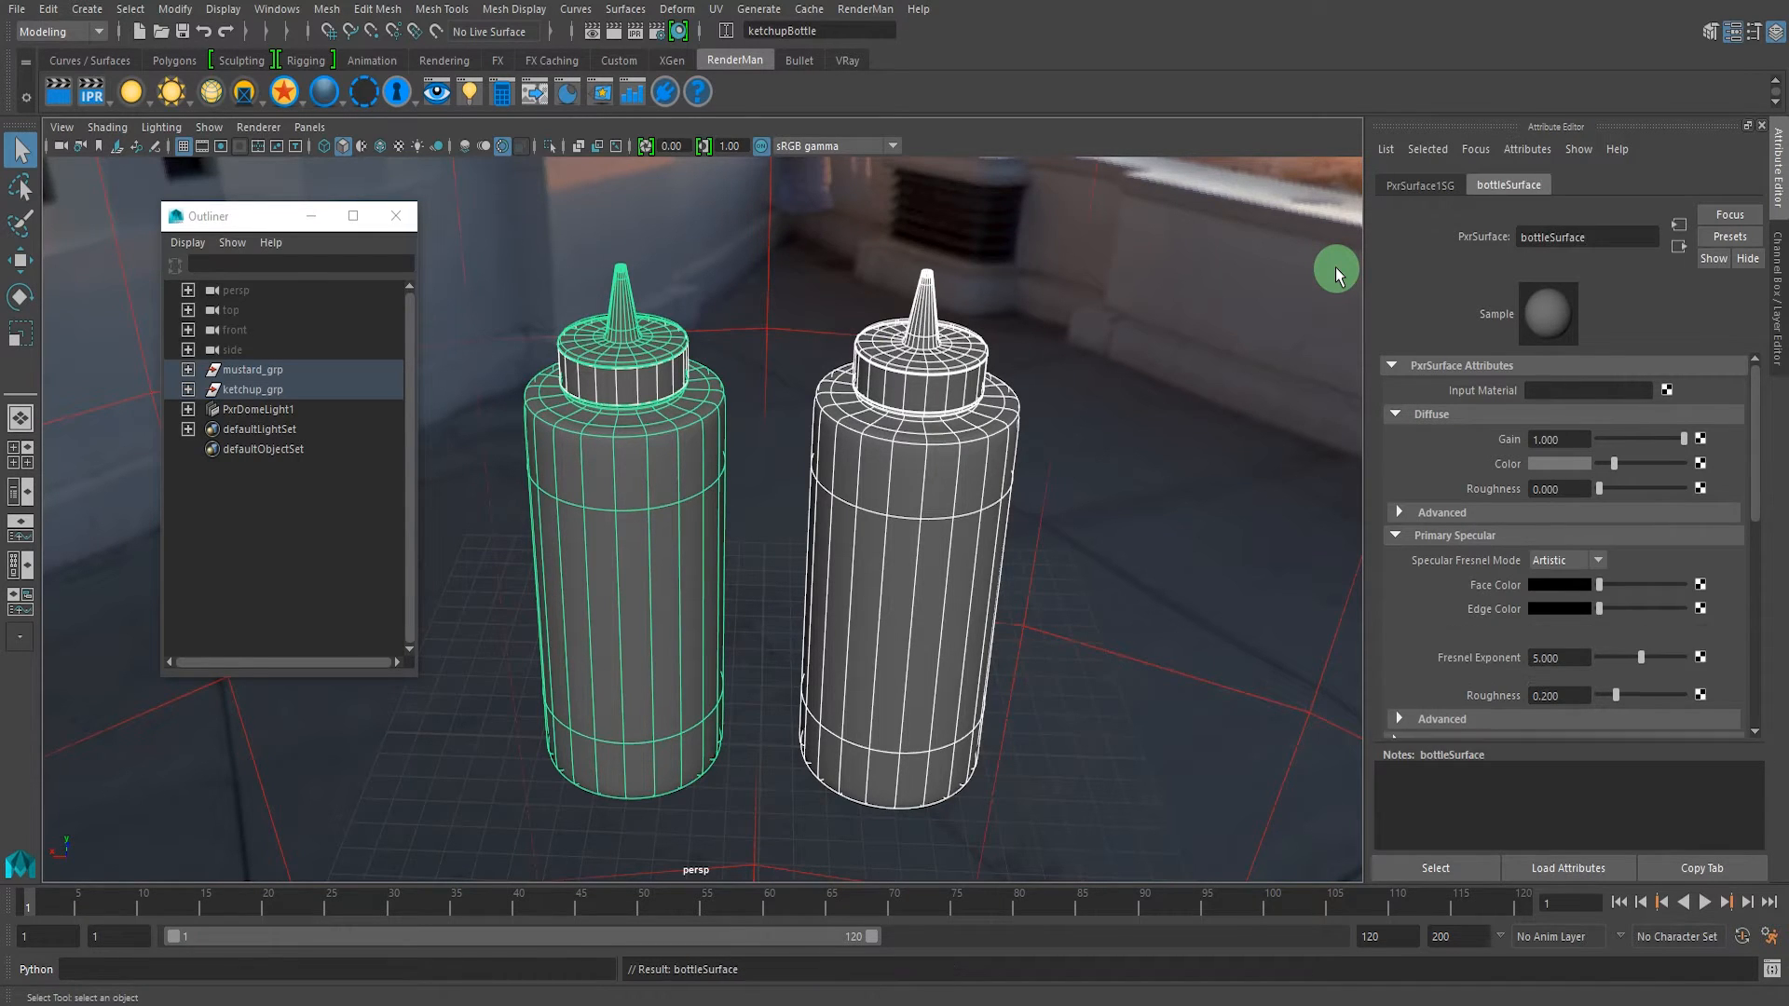
# - Examine the separate cap band and bottle body meshes that share the new material
pyautogui.keyDown('alt'); pyautogui.moveTo(966, 322); pyautogui.dragTo(896, 349); pyautogui.keyUp('alt')
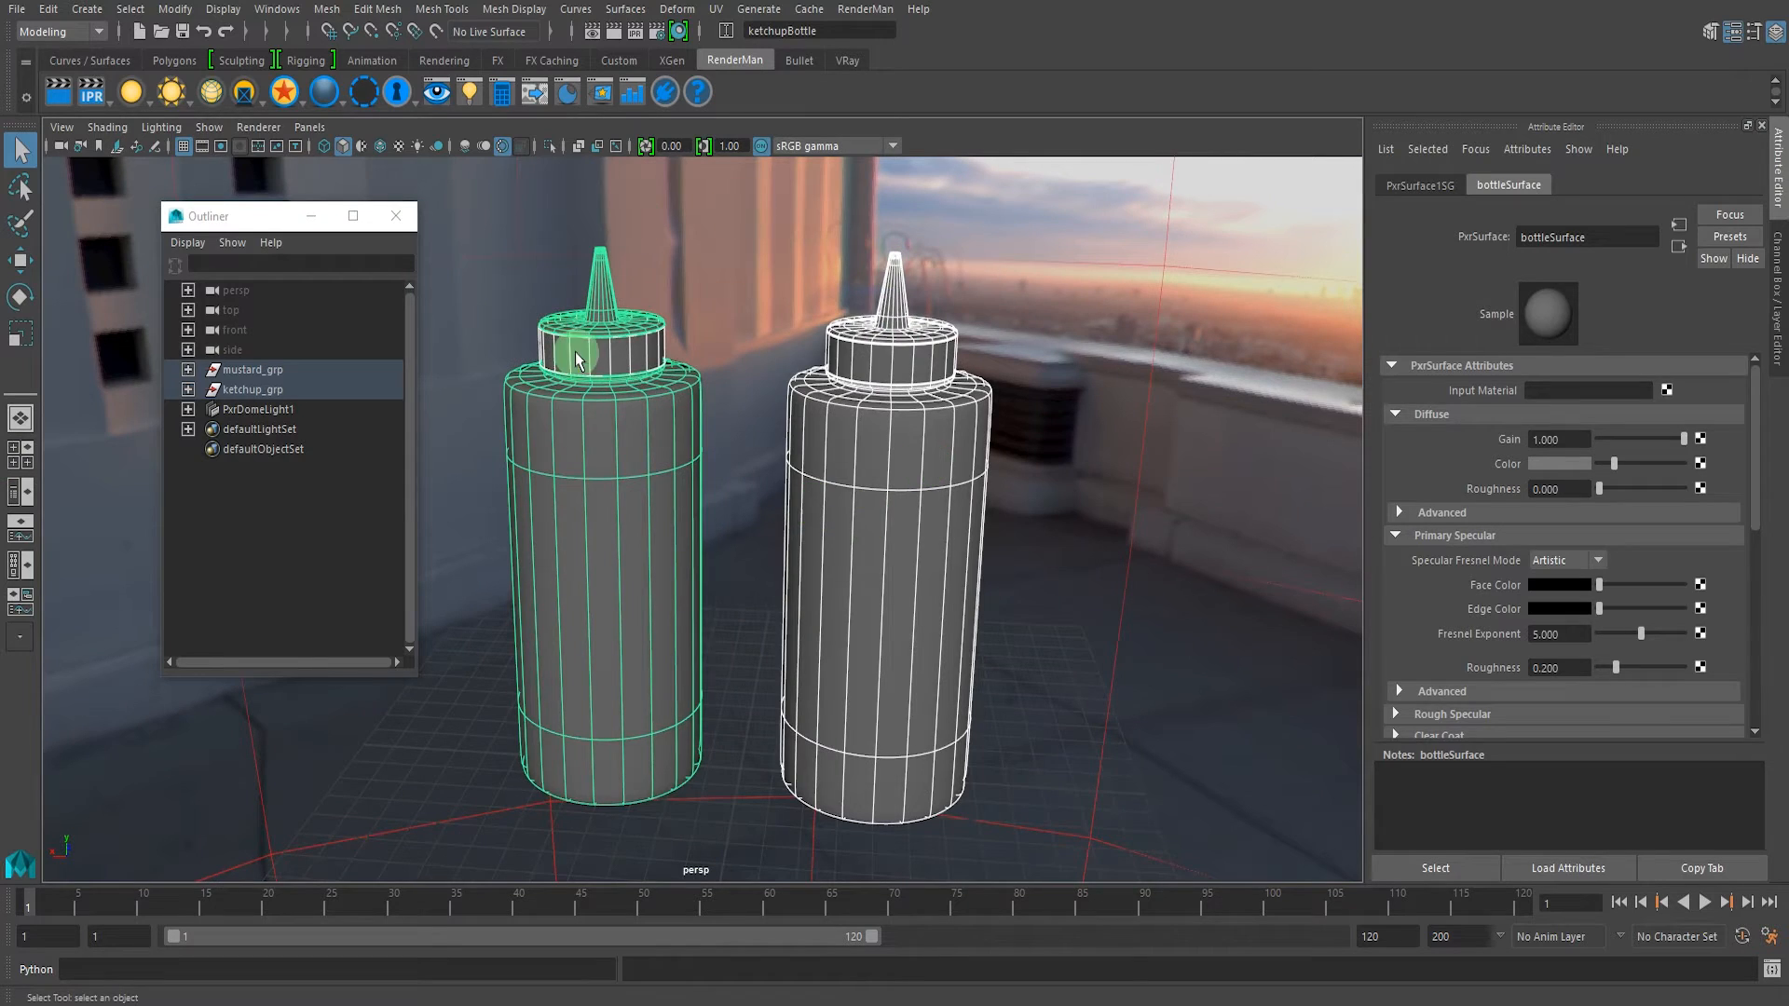
pyautogui.click(882, 358)
pyautogui.click(604, 430)
pyautogui.click(610, 355)
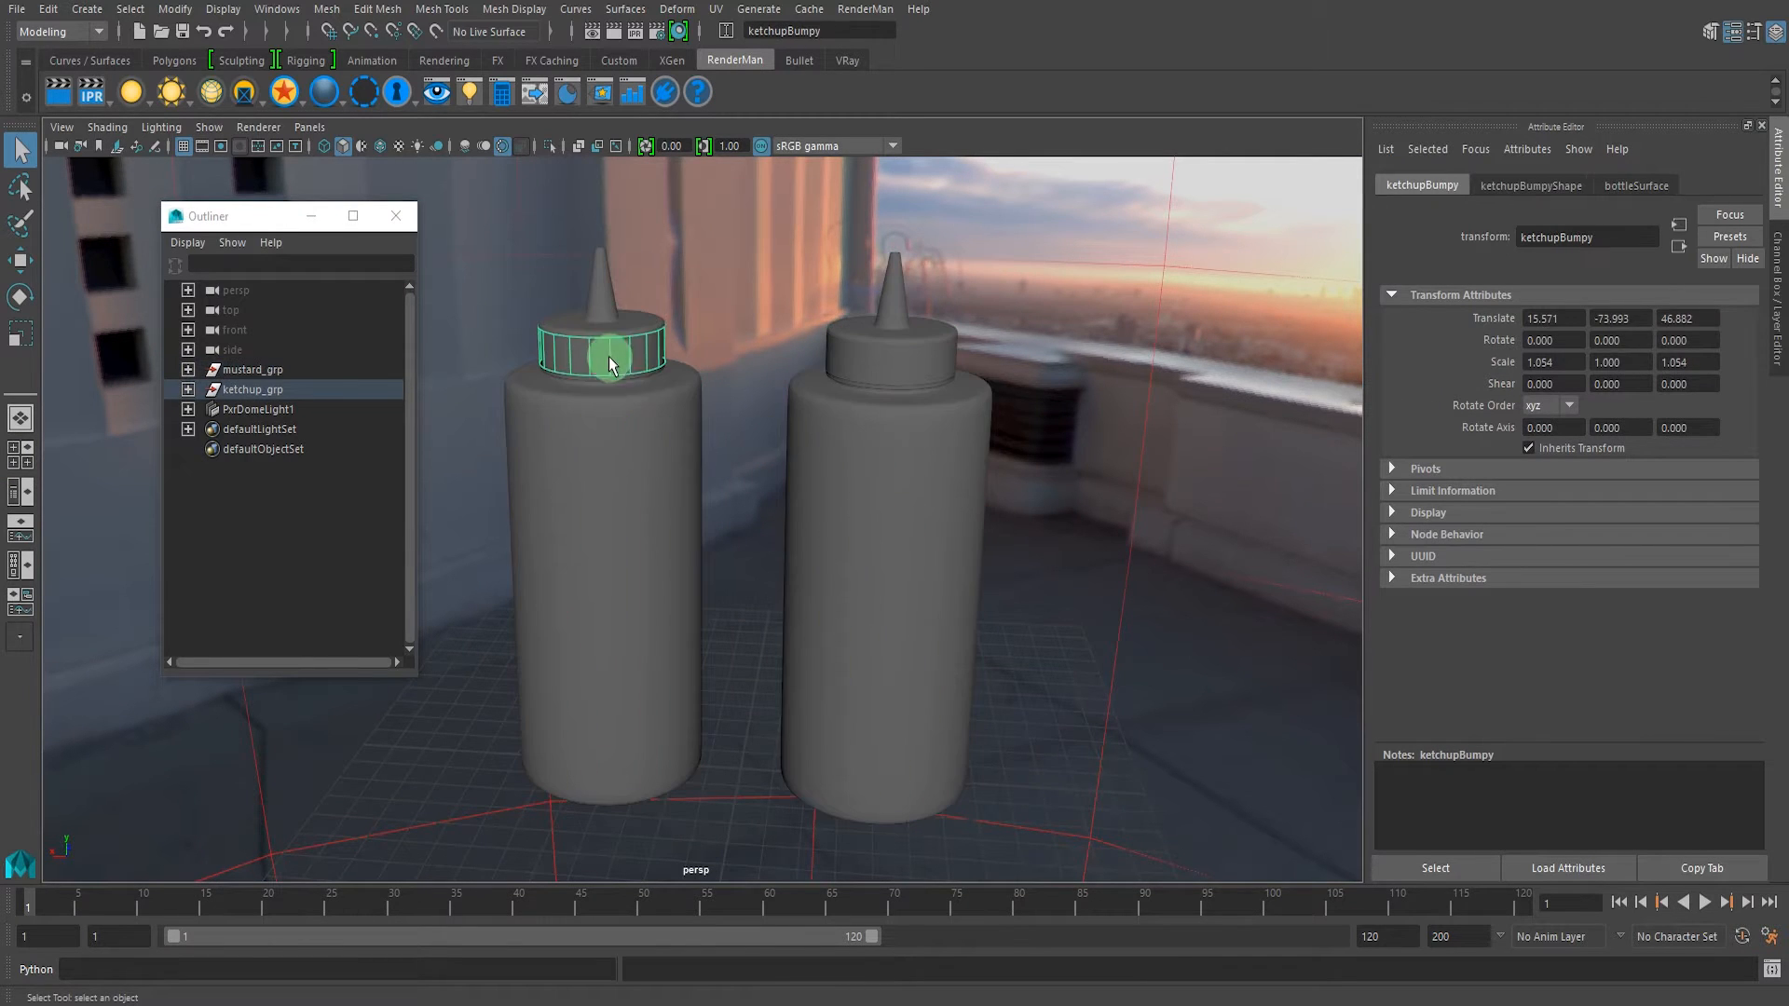
pyautogui.click(741, 298)
# - Set the diffuse color of bottleSurface to the salmon red from the color history
pyautogui.click(924, 433)
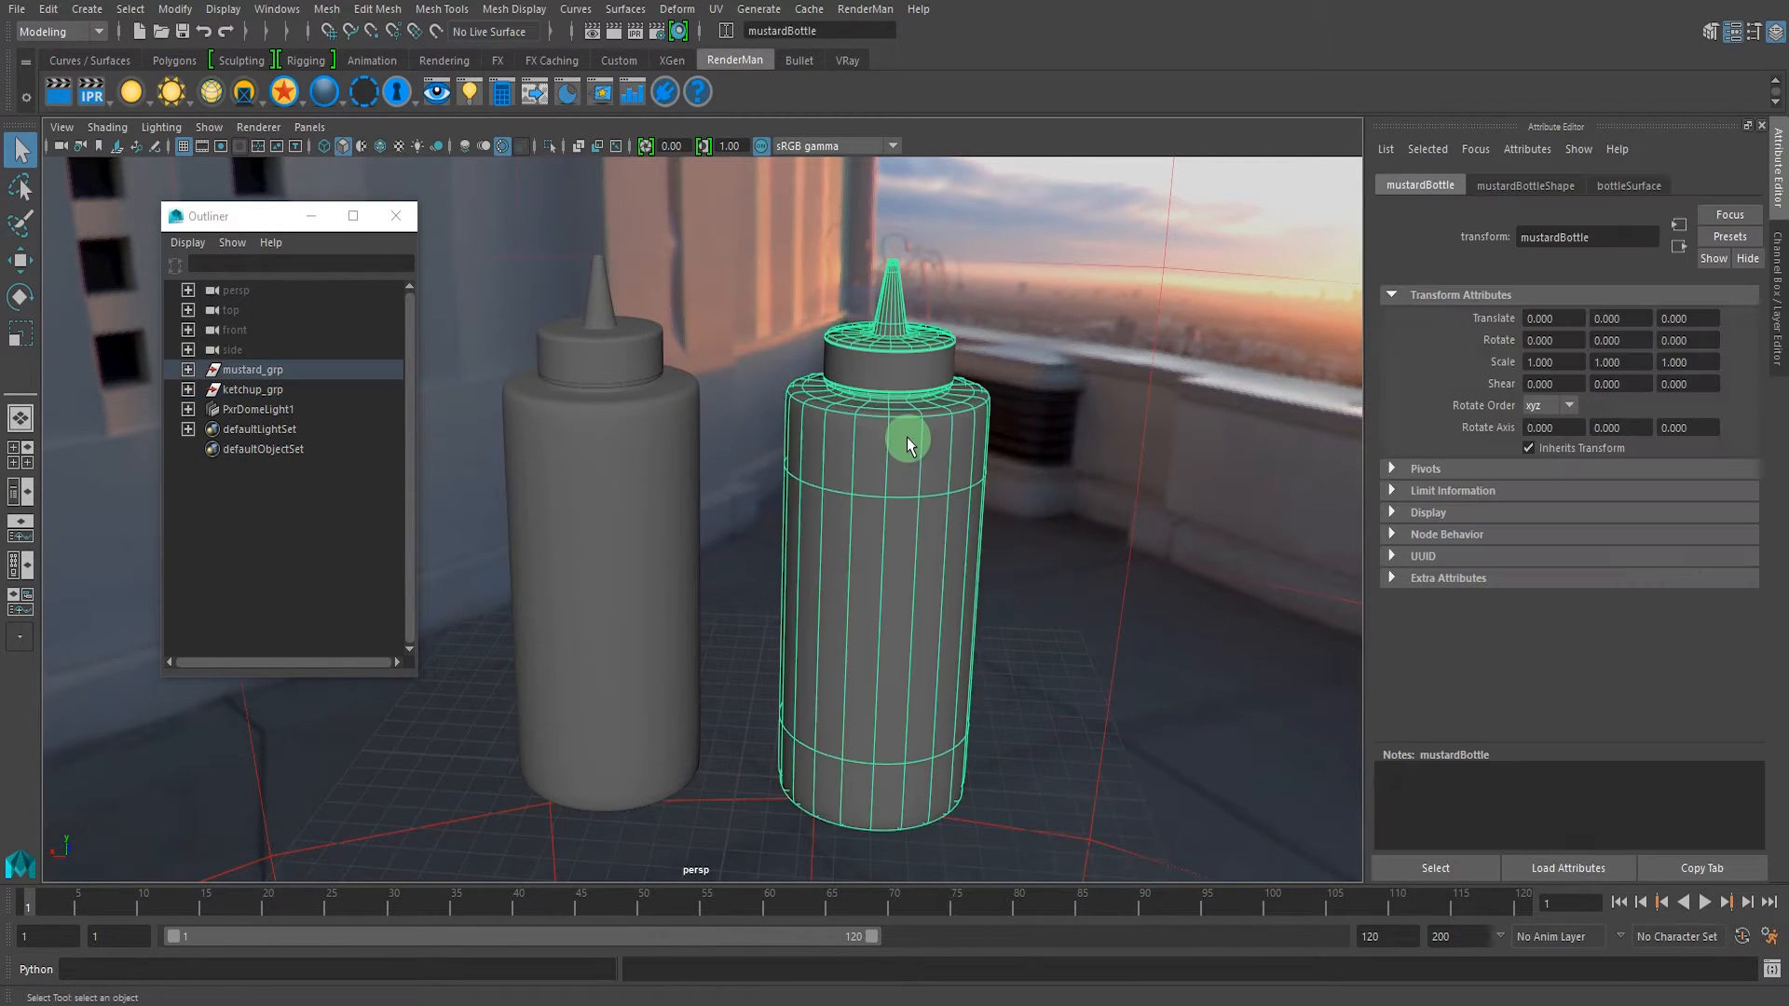
pyautogui.click(1628, 185)
pyautogui.click(1569, 464)
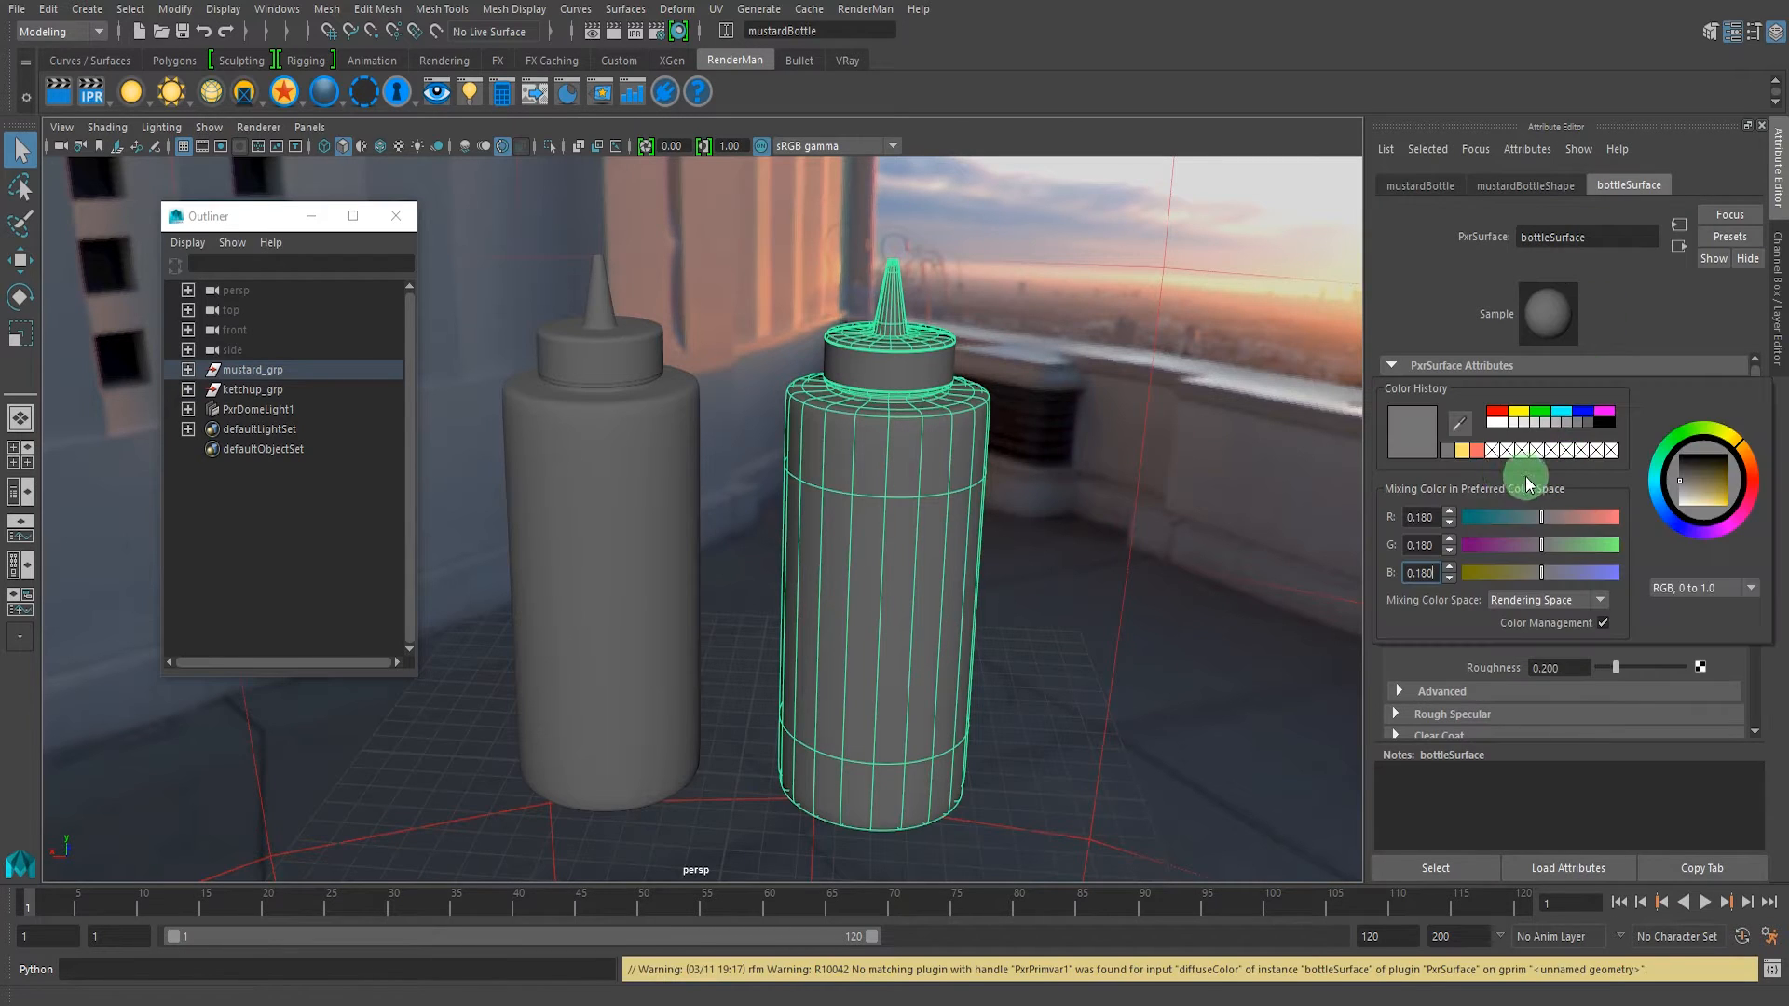
pyautogui.click(1479, 449)
pyautogui.keyDown('alt'); pyautogui.moveTo(848, 438); pyautogui.dragTo(862, 438, button='middle'); pyautogui.keyUp('alt')
pyautogui.click(742, 272)
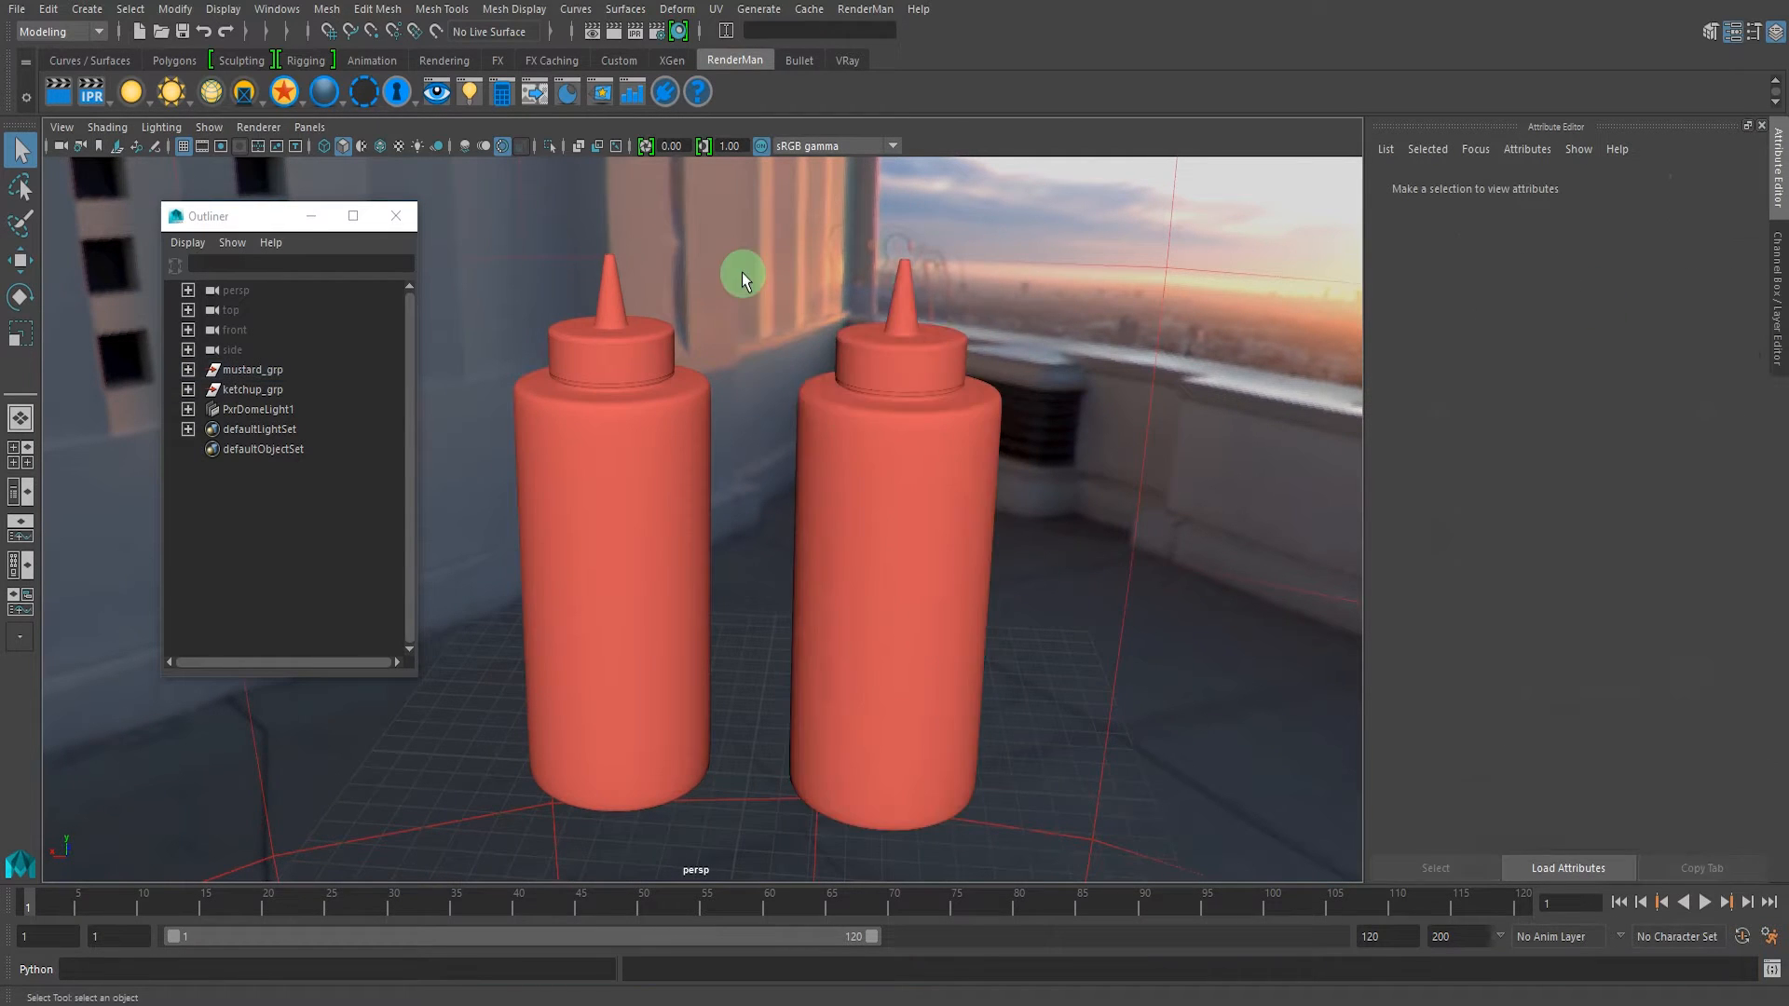
# - Expand mustard_grp and ketchup_grp in the Outliner down to the shape nodes of their bottle and bumpy meshes
pyautogui.keyDown('alt'); pyautogui.moveTo(819, 388); pyautogui.dragTo(829, 348); pyautogui.keyUp('alt')
pyautogui.click(188, 369)
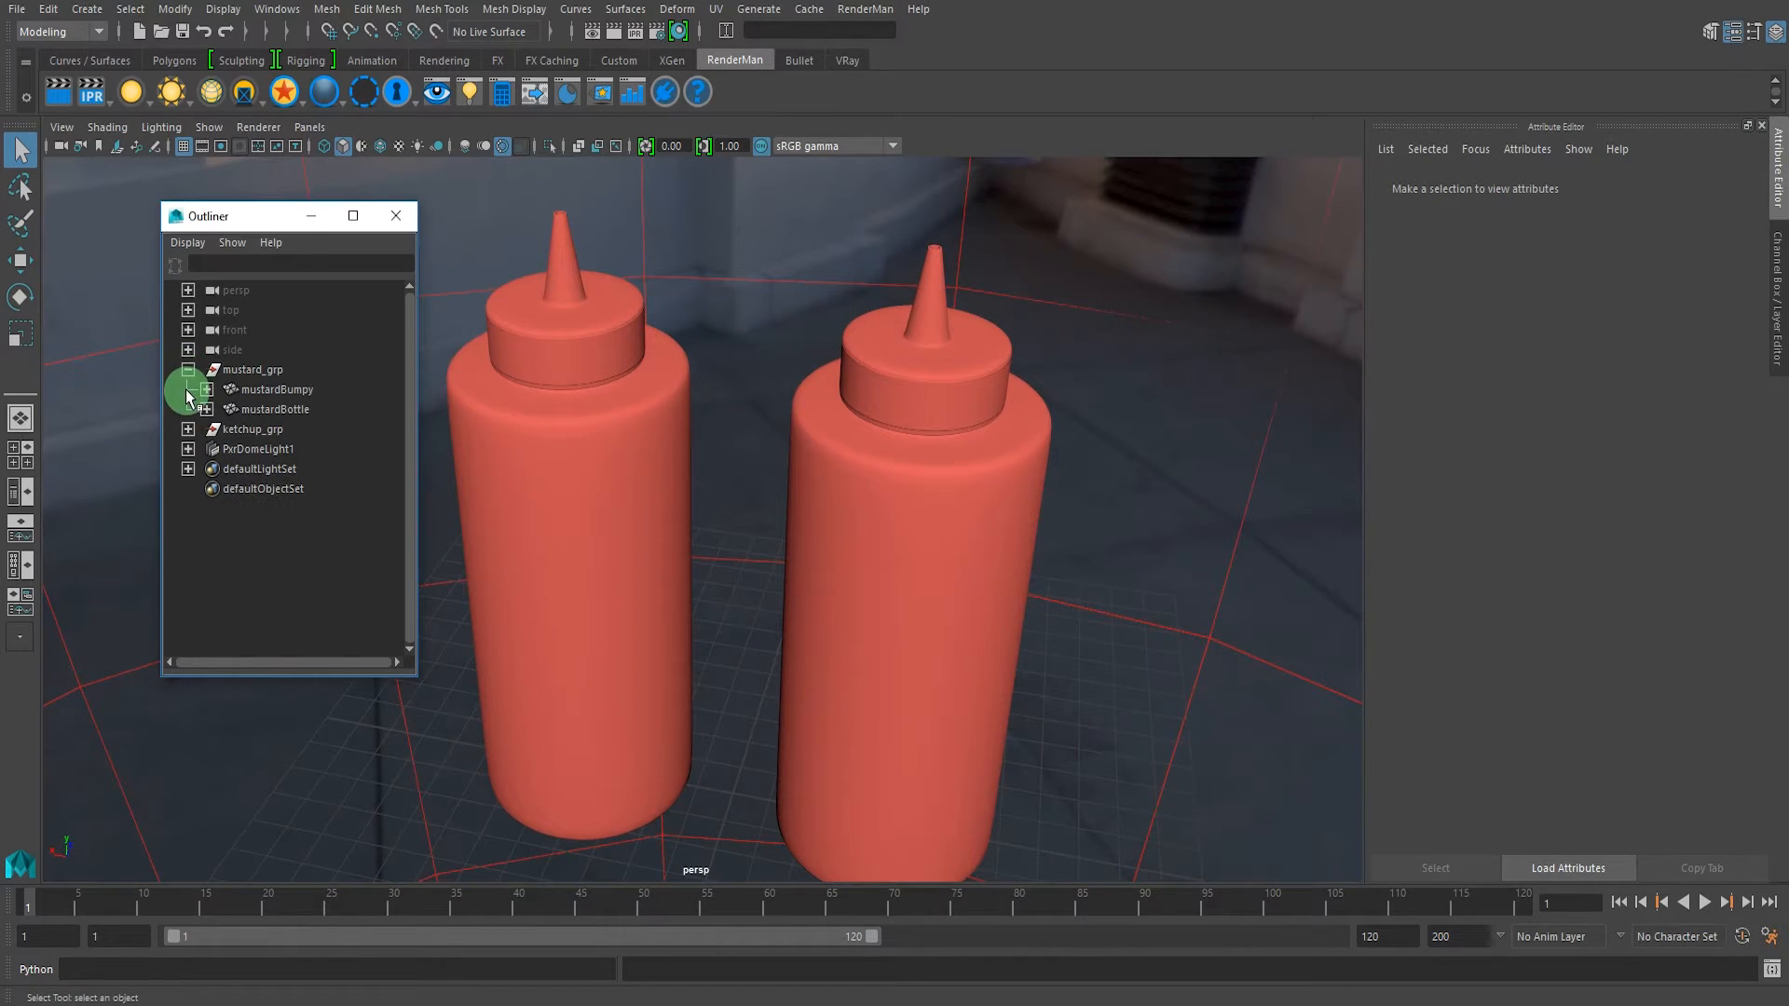
pyautogui.click(187, 429)
pyautogui.click(207, 448)
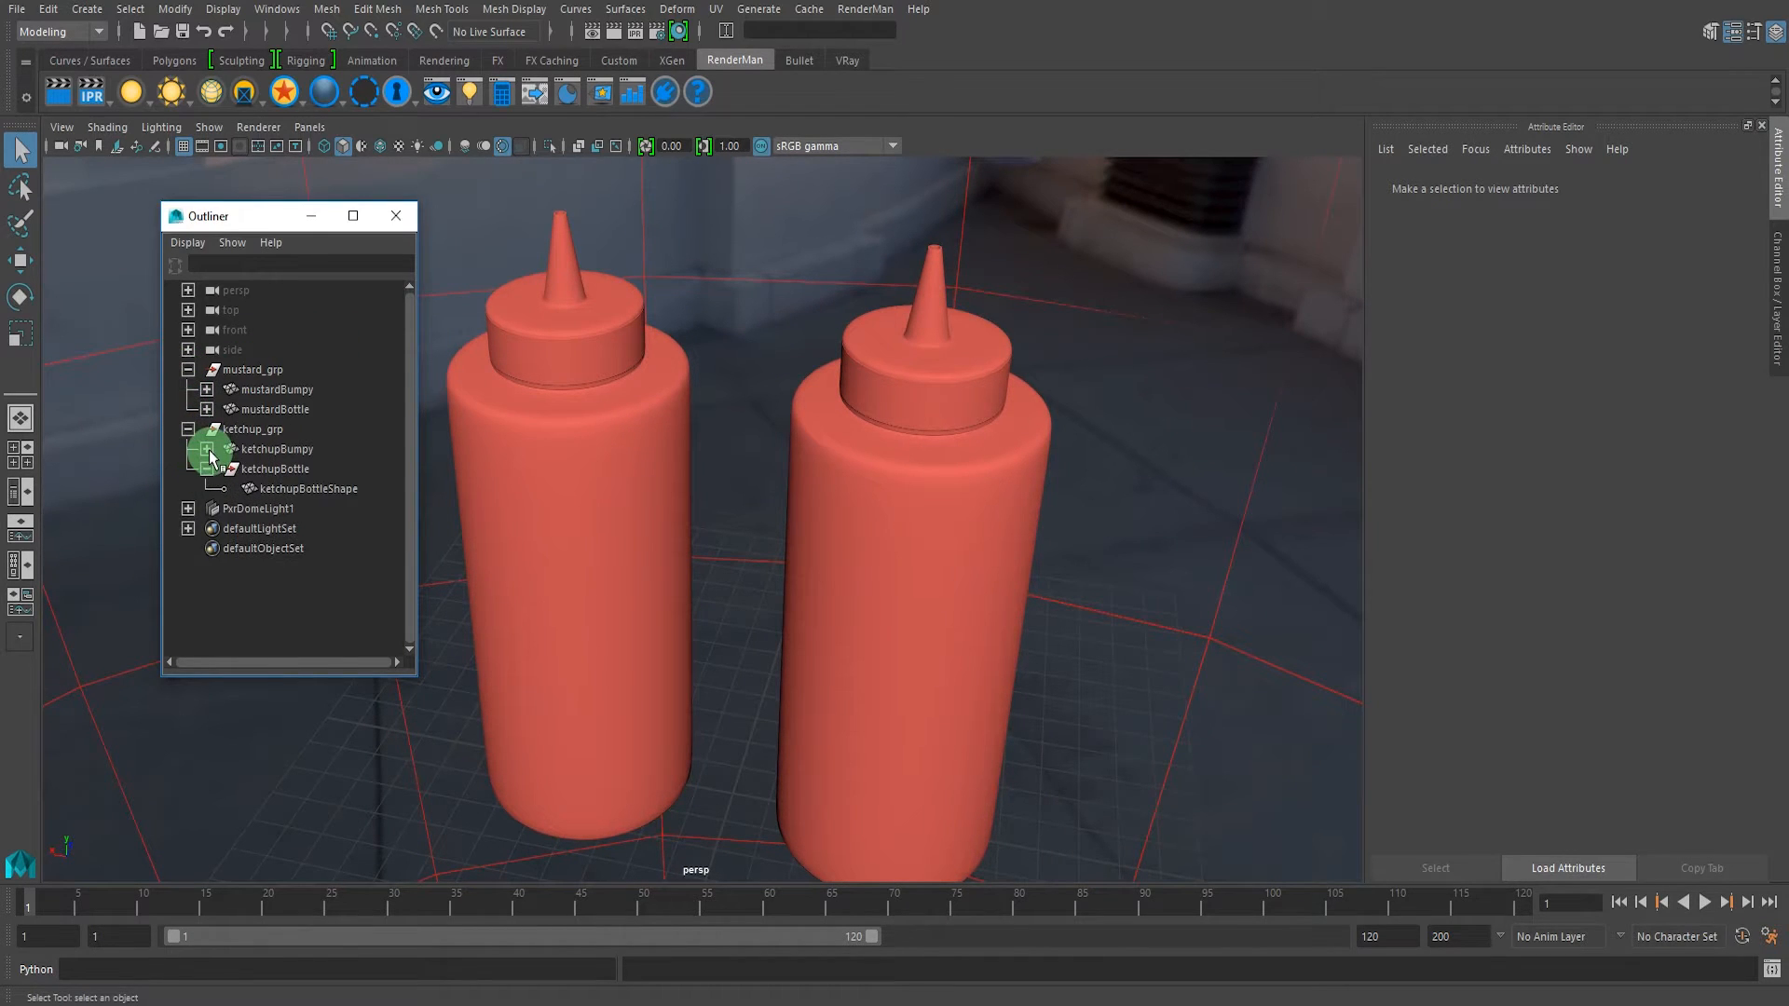
pyautogui.click(207, 489)
pyautogui.click(207, 409)
pyautogui.click(207, 390)
pyautogui.keyDown('alt'); pyautogui.moveTo(850, 591); pyautogui.dragTo(812, 574); pyautogui.keyUp('alt')
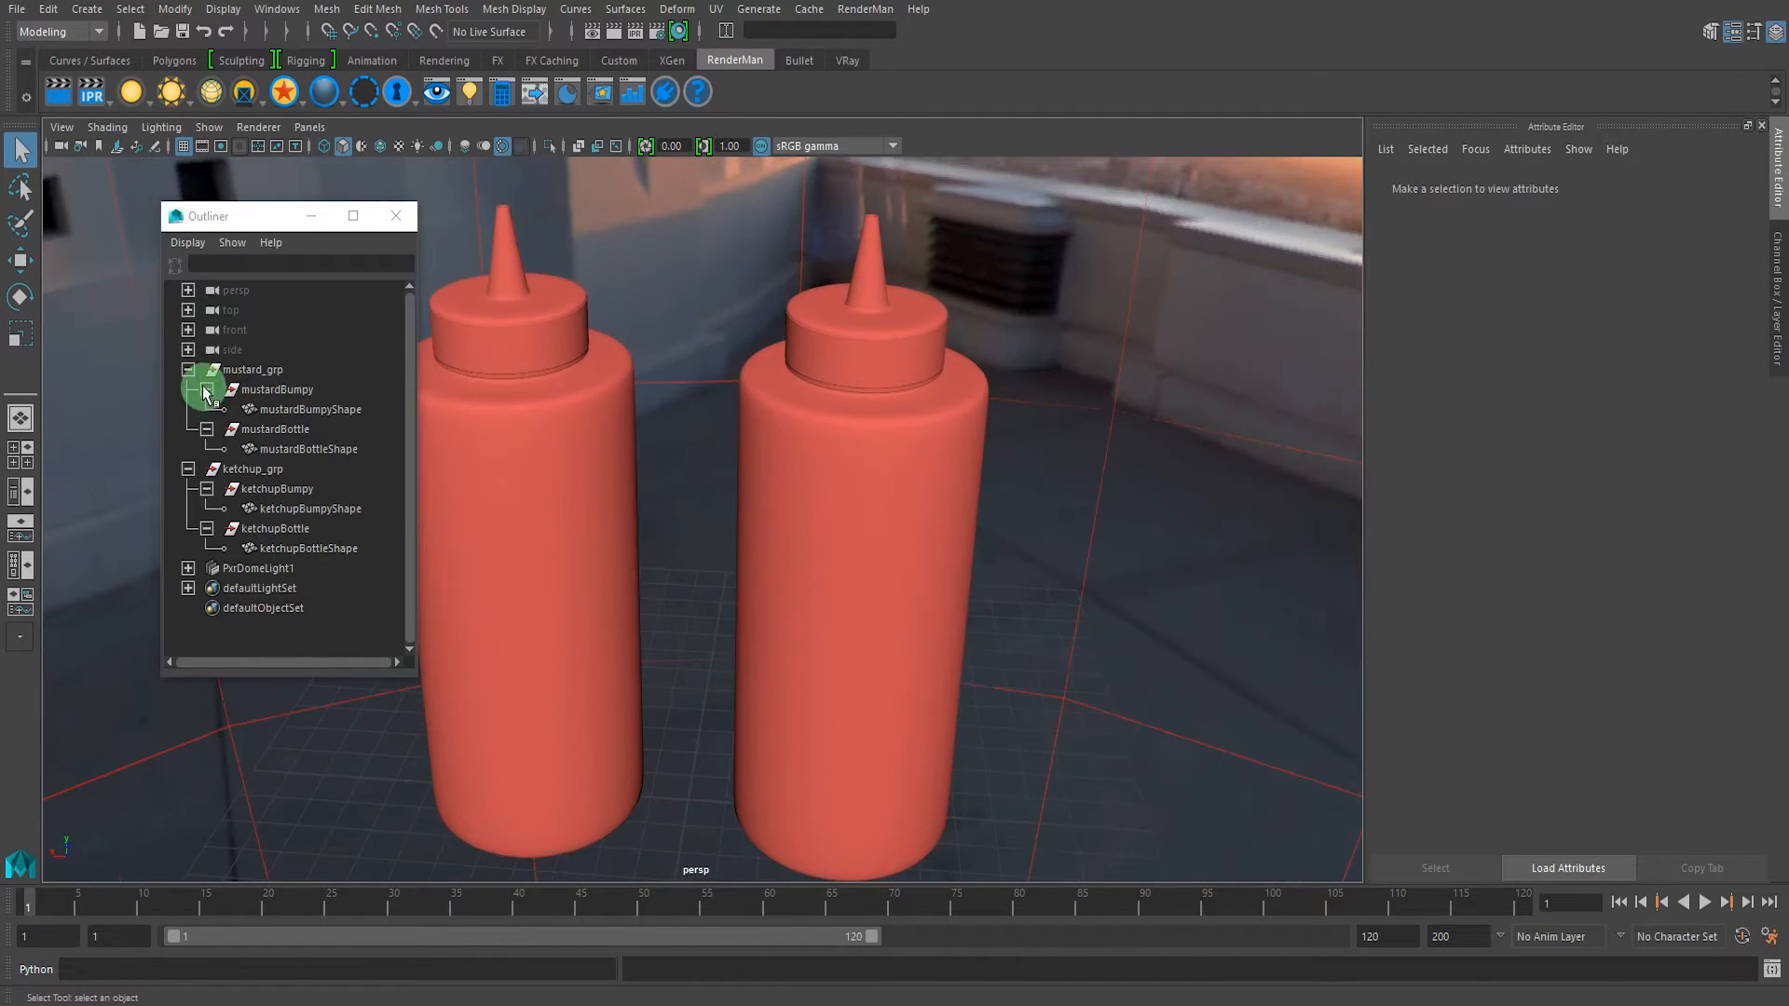
# - Compare the mustardBumpy transform with its shape node and check the Outliner's option for displaying shapes
pyautogui.click(279, 410)
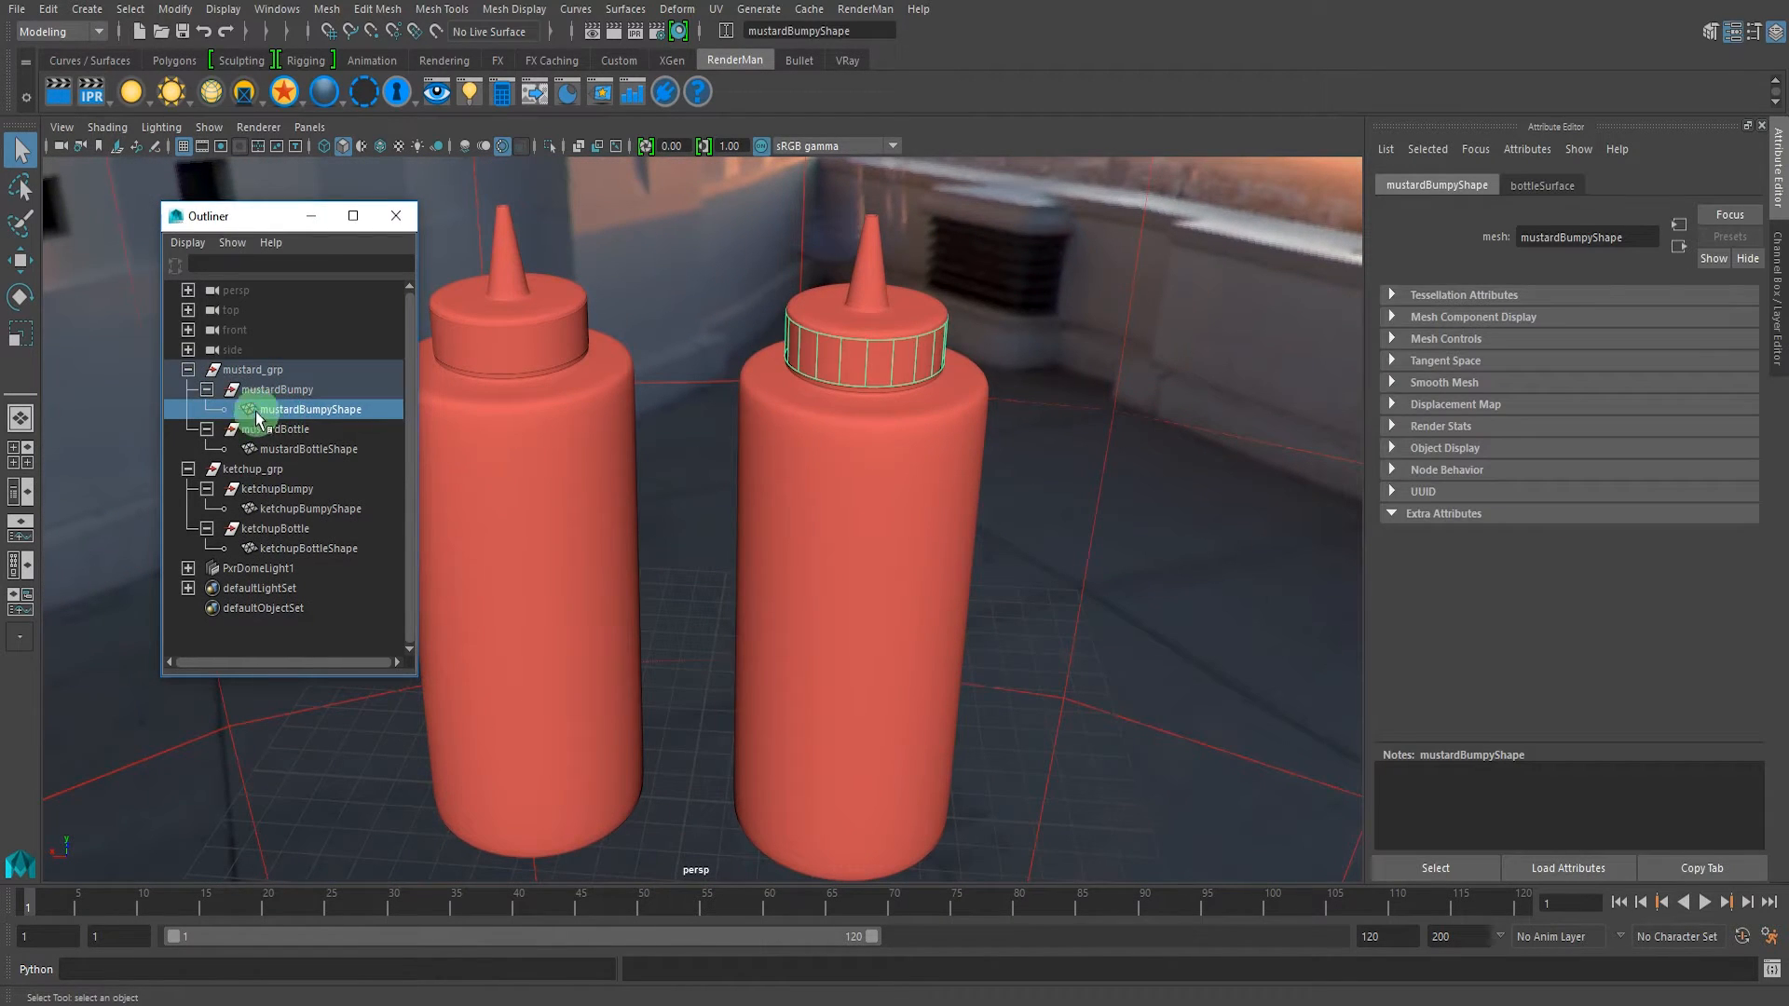
pyautogui.click(206, 390)
pyautogui.click(565, 422)
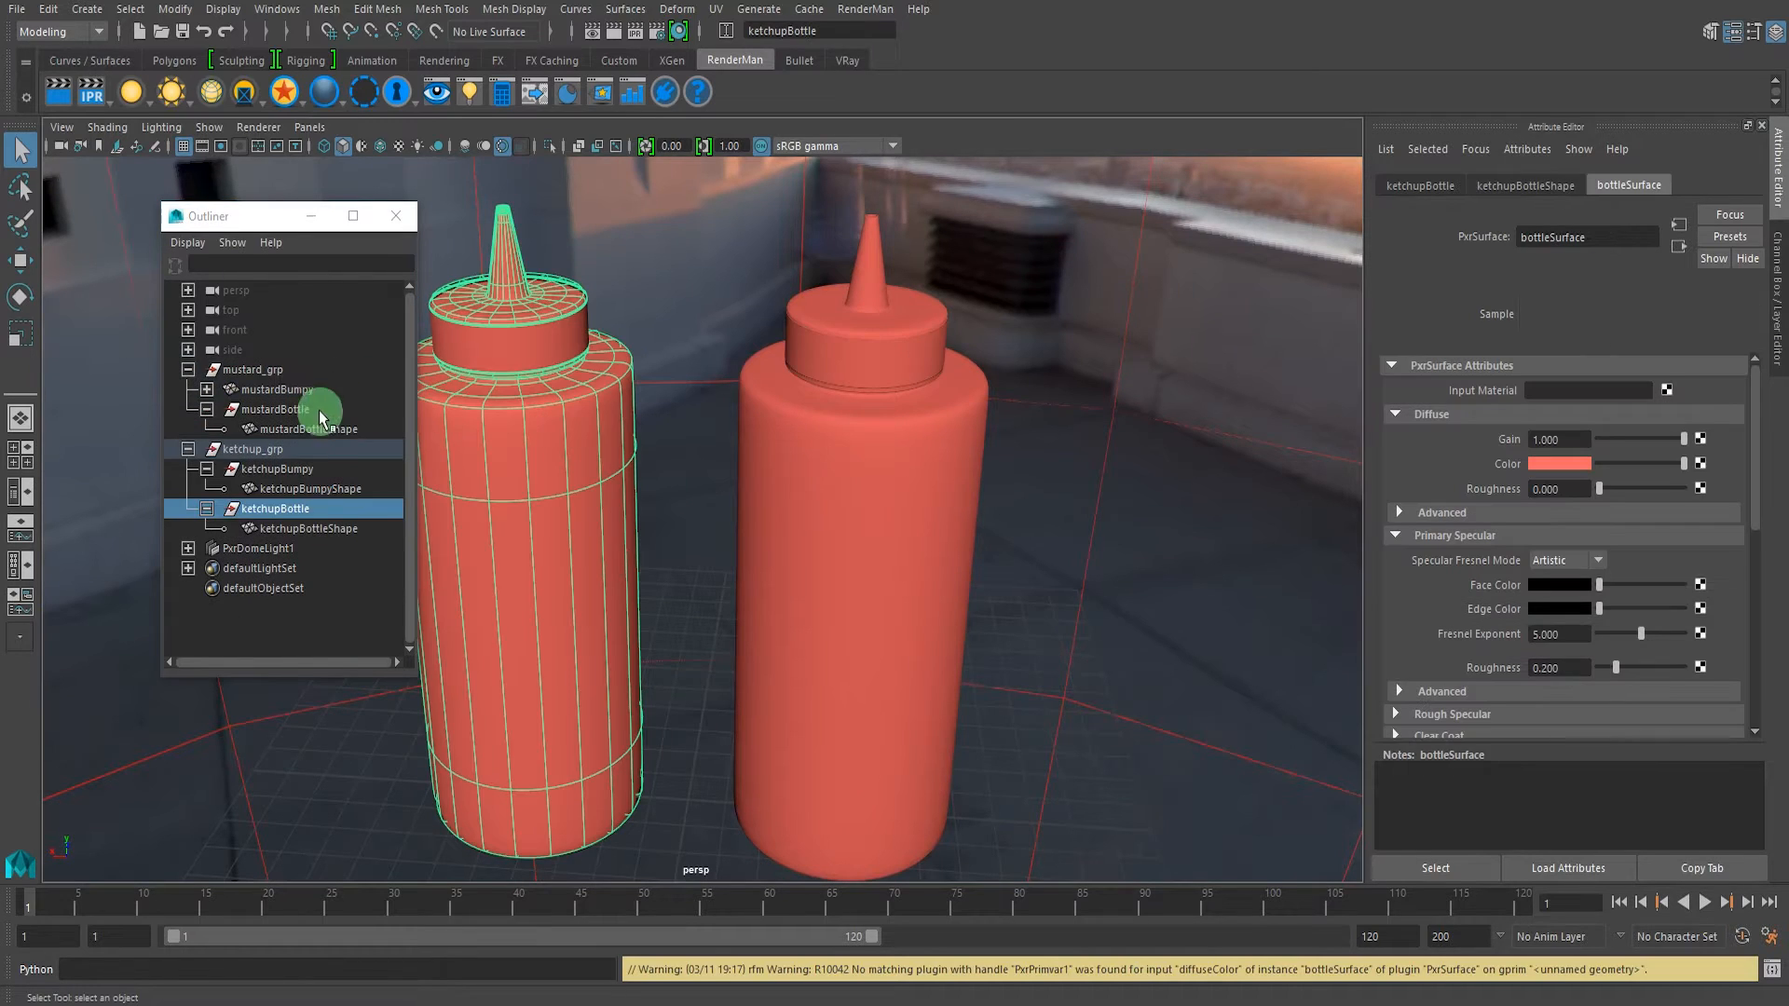
pyautogui.click(268, 393)
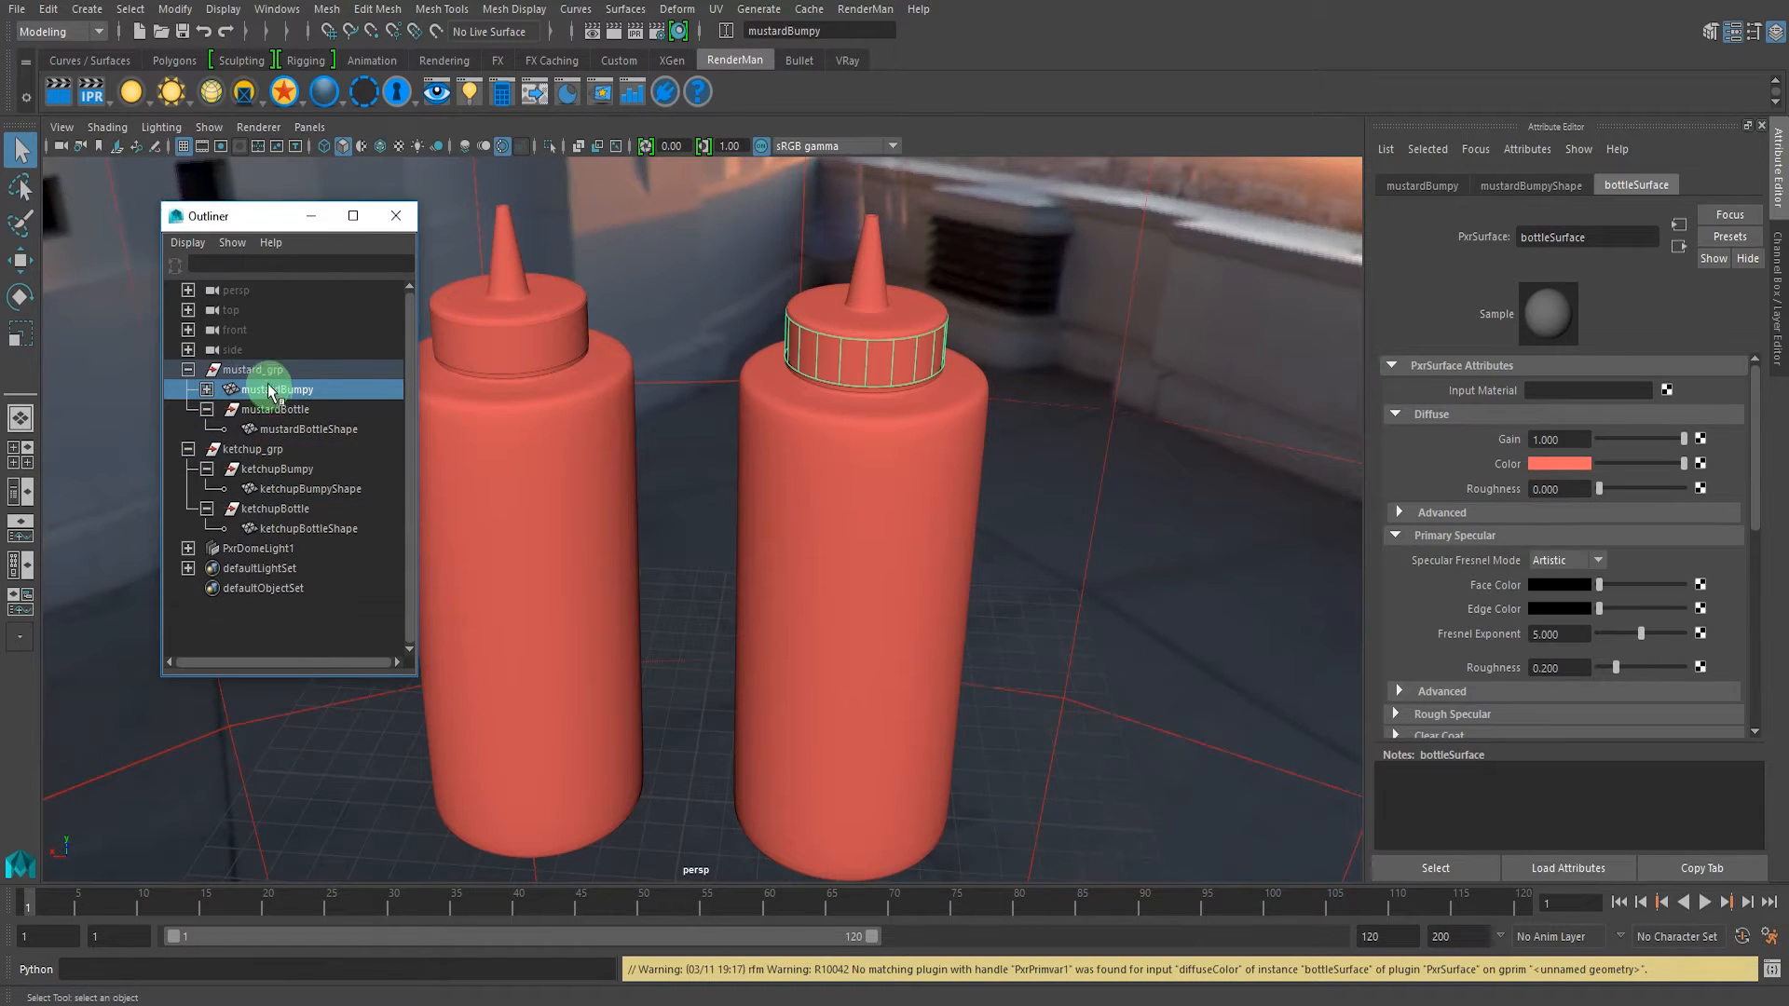
pyautogui.click(185, 243)
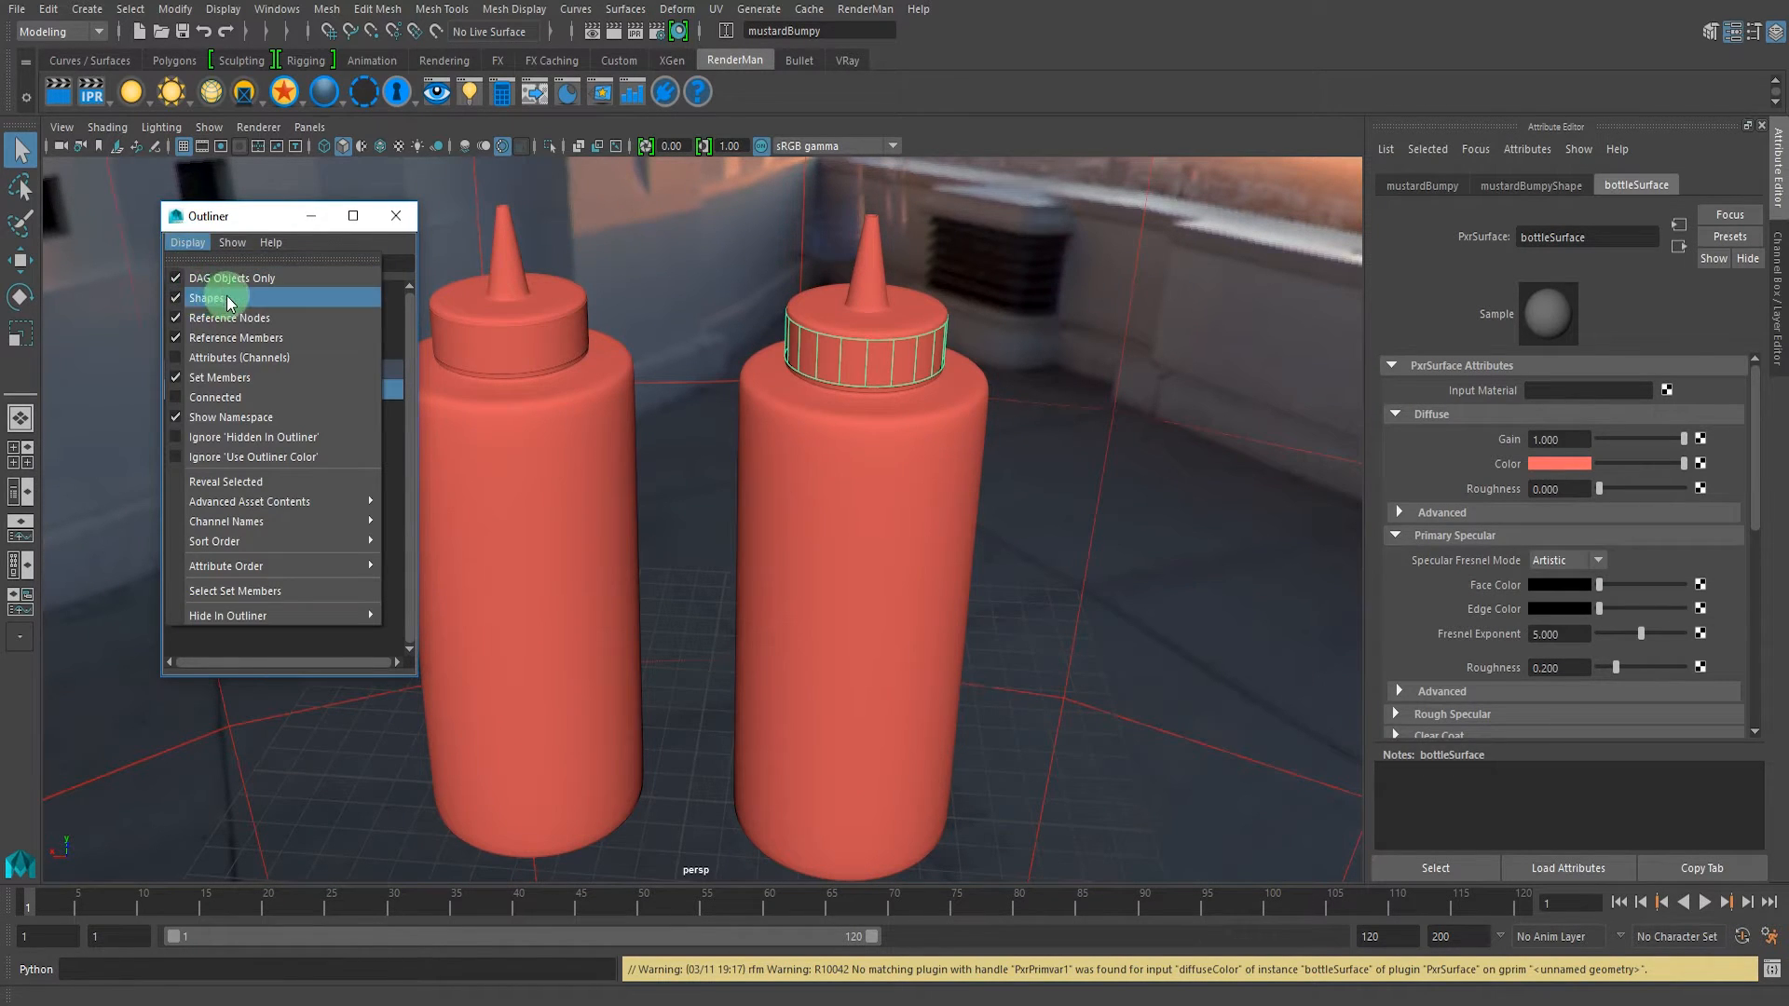
pyautogui.click(185, 240)
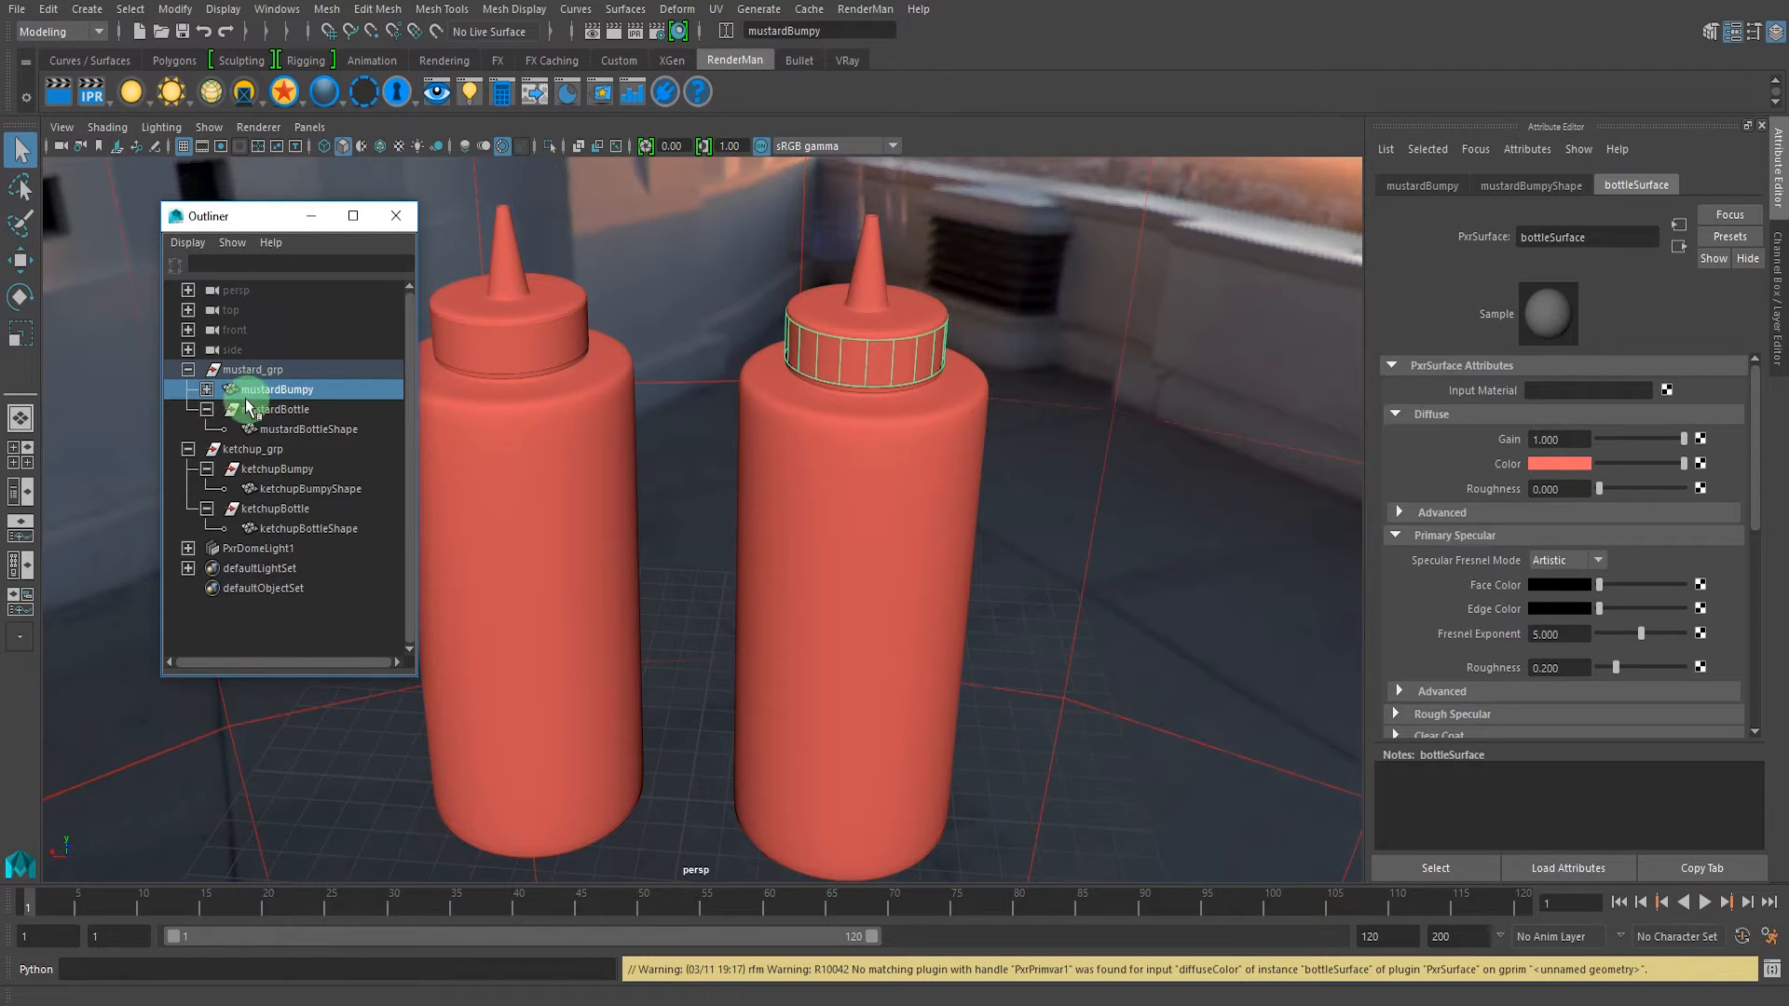
# - Select the four shape nodes mustardBumpyShape, mustardBottleShape, ketchupBumpyShape and ketchupBottleShape together
pyautogui.click(206, 390)
pyautogui.click(280, 409)
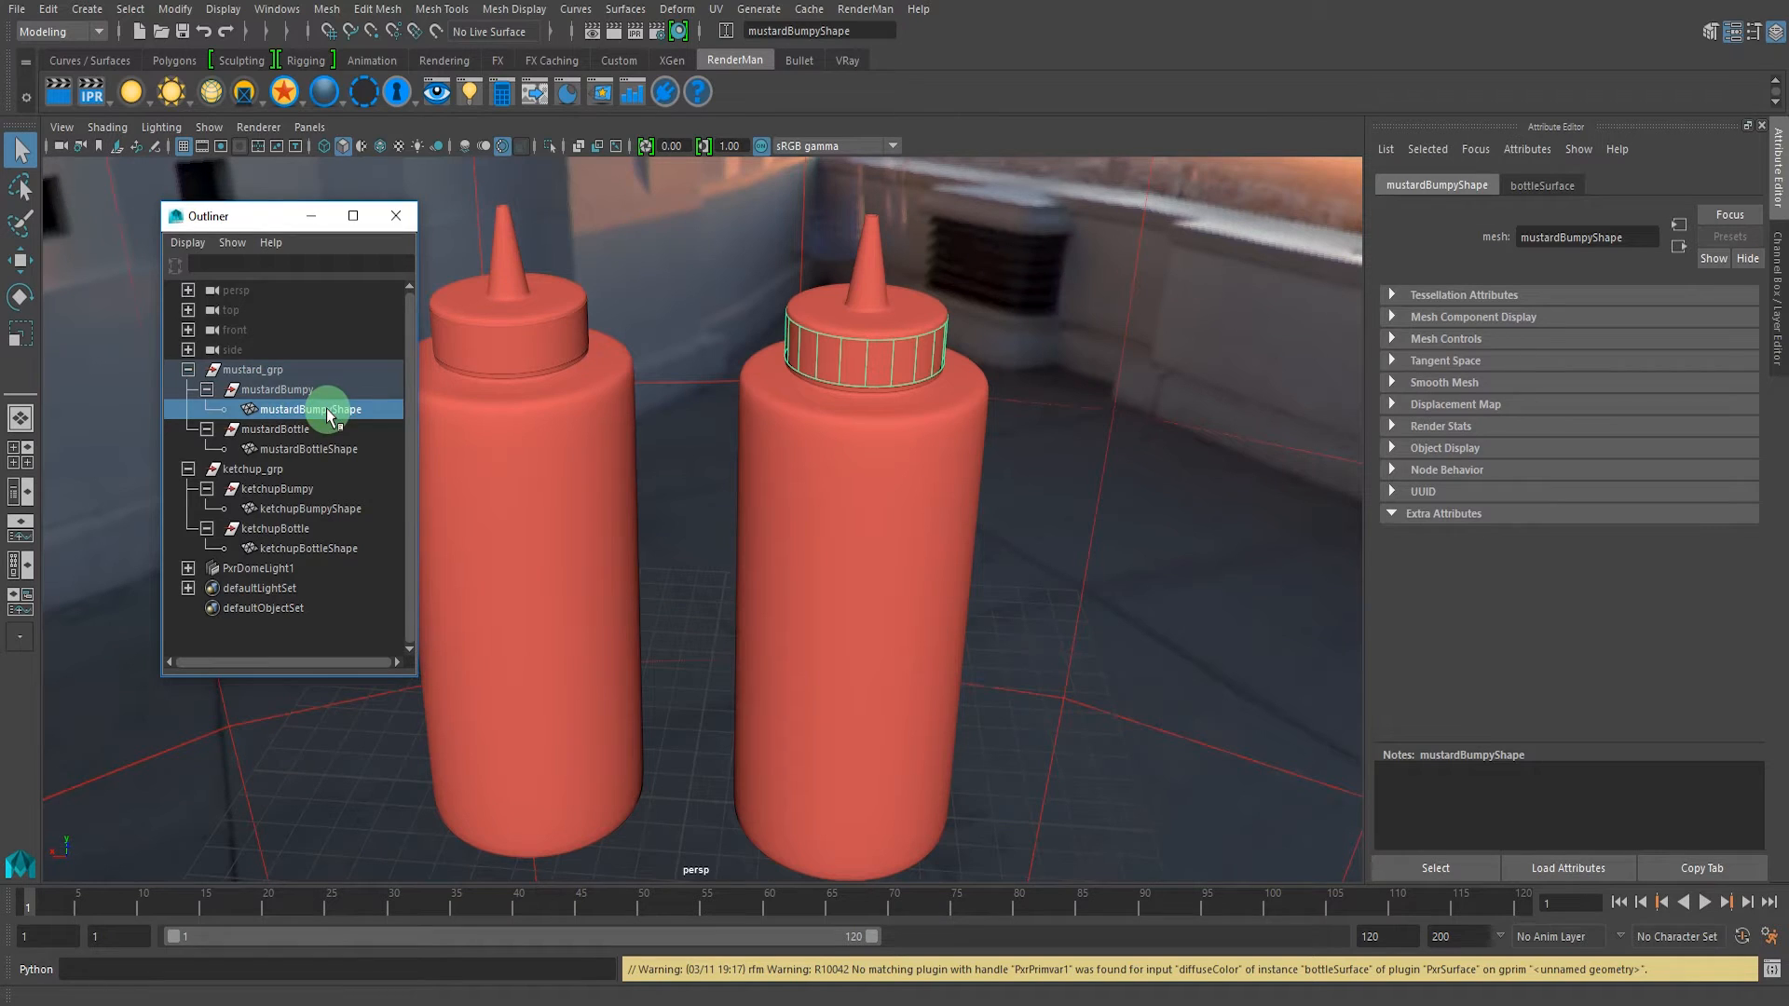
pyautogui.keyDown('ctrl'); pyautogui.click(314, 448); pyautogui.keyUp('ctrl')
pyautogui.keyDown('ctrl'); pyautogui.click(315, 509); pyautogui.keyUp('ctrl')
pyautogui.keyDown('ctrl'); pyautogui.click(307, 548); pyautogui.keyUp('ctrl')
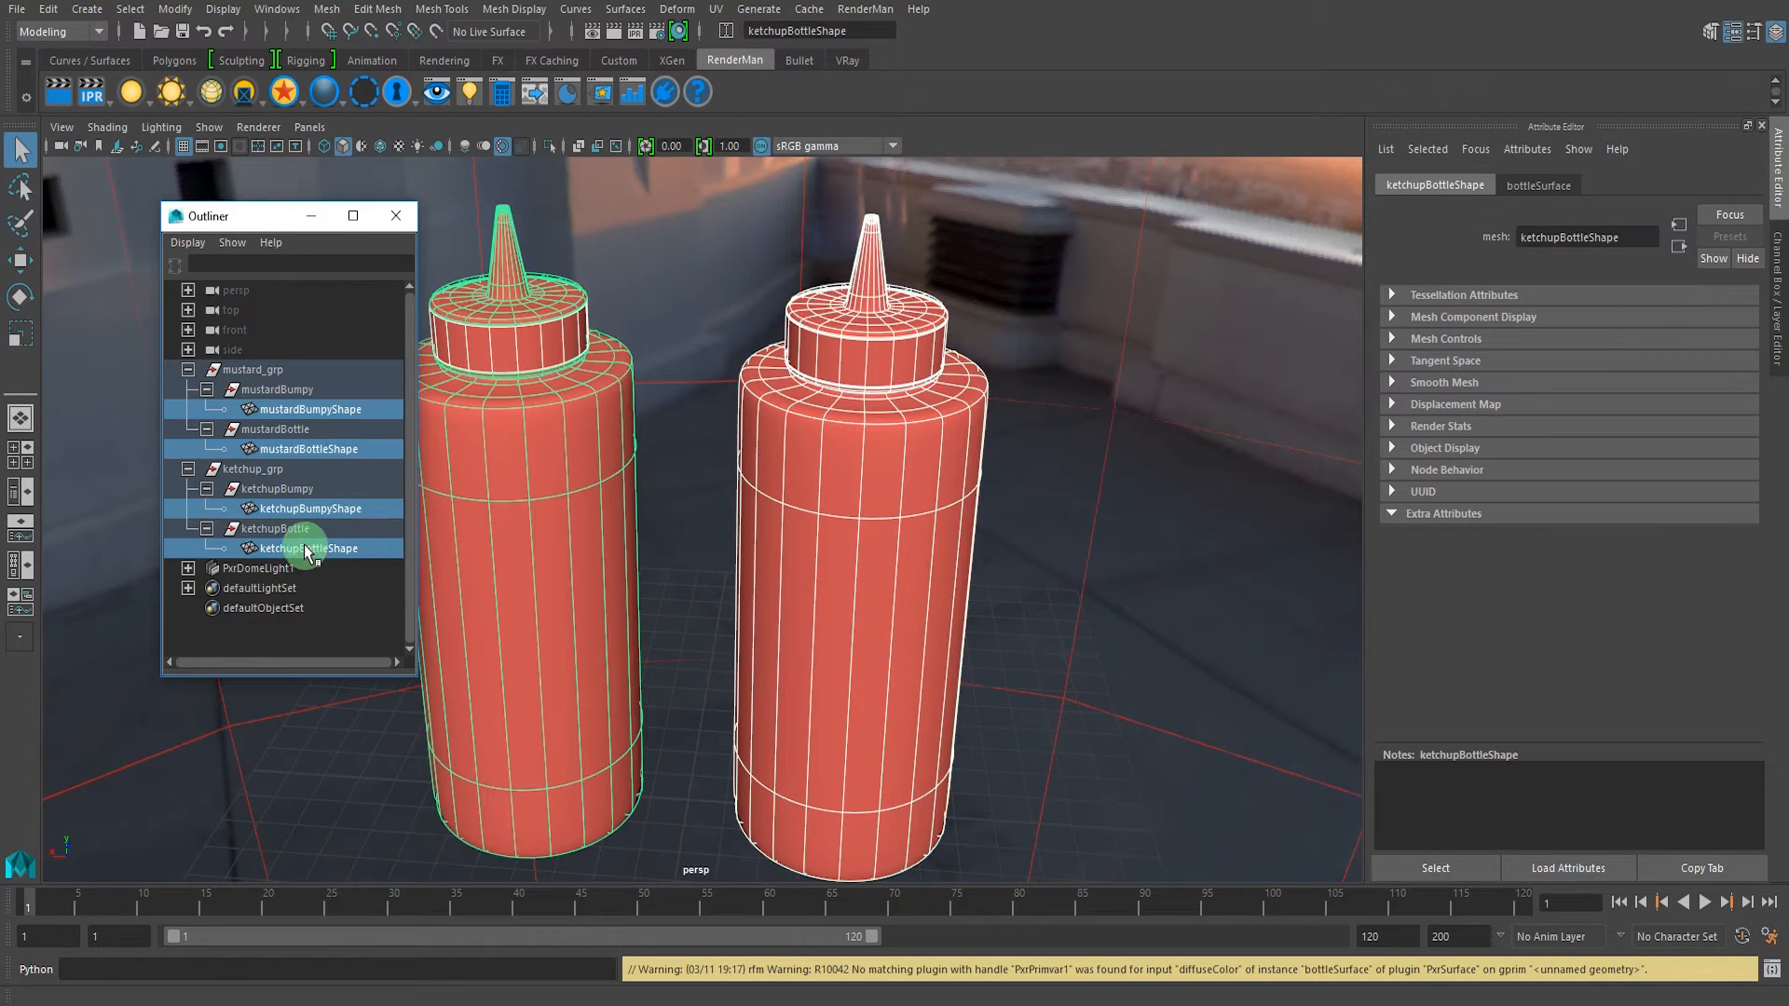
pyautogui.keyDown('alt'); pyautogui.moveTo(631, 447); pyautogui.dragTo(685, 432); pyautogui.keyUp('alt')
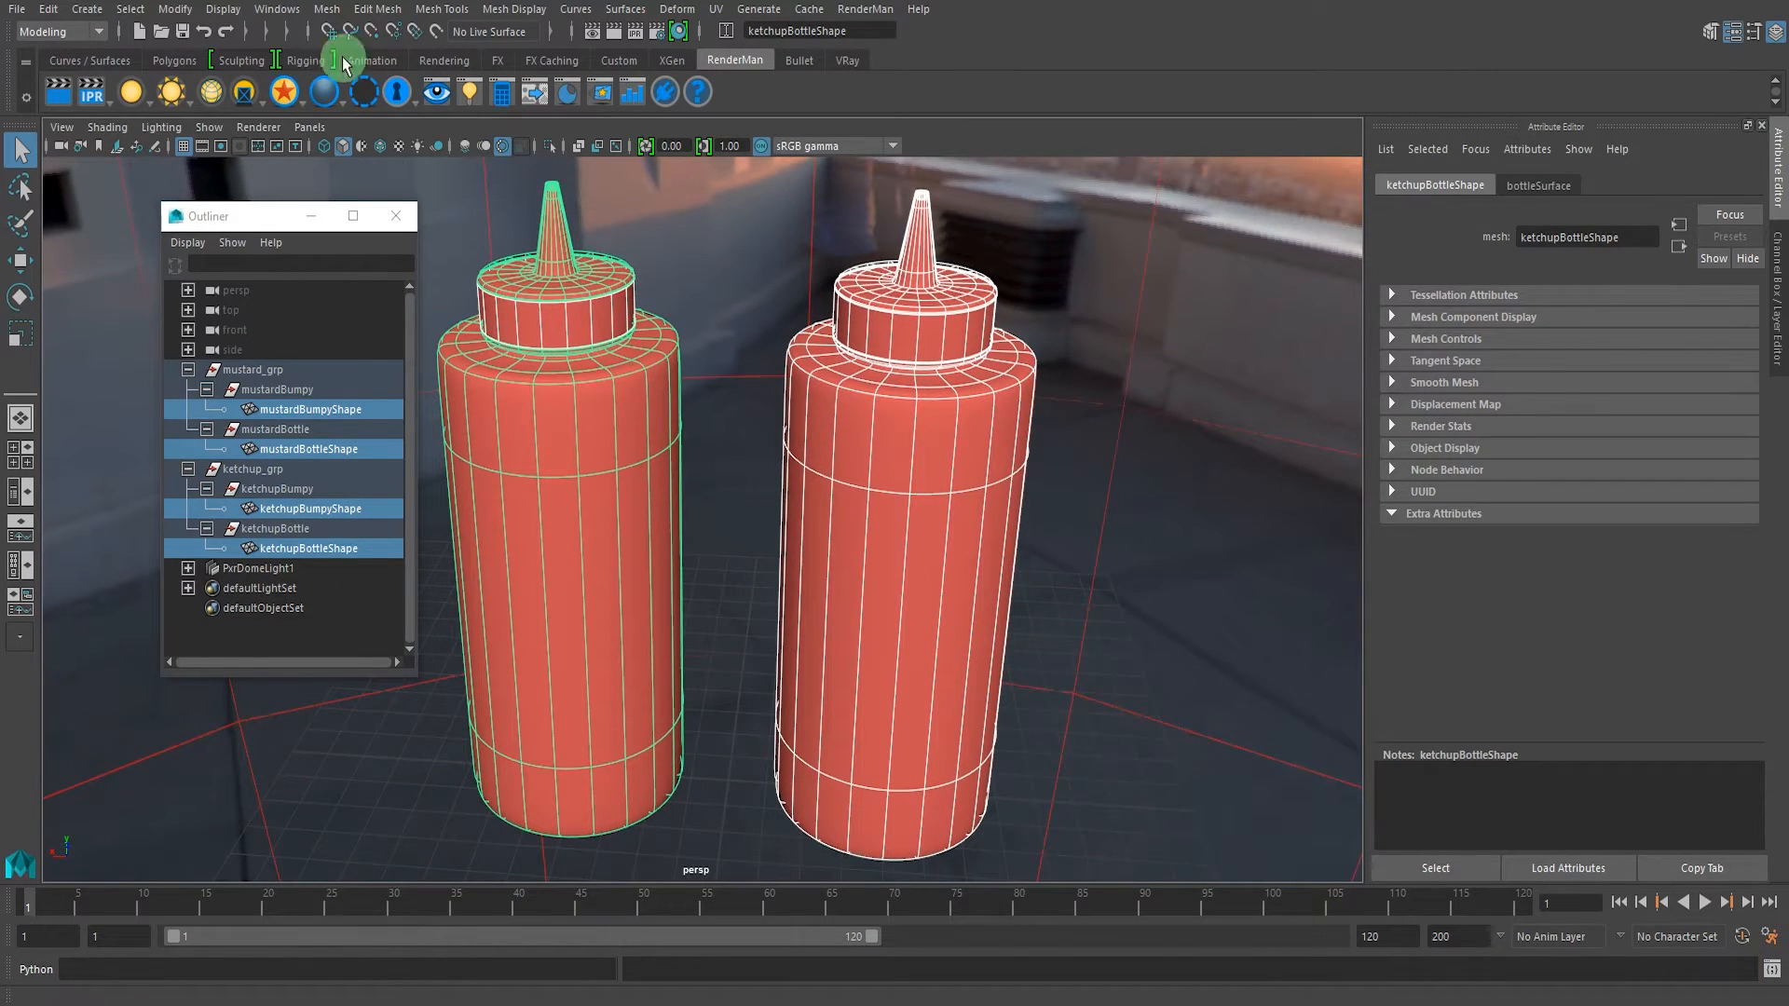
# - Add a keyable vector attribute with the long name rmanCbottleColor to the selected shape nodes
pyautogui.click(175, 9)
pyautogui.click(226, 359)
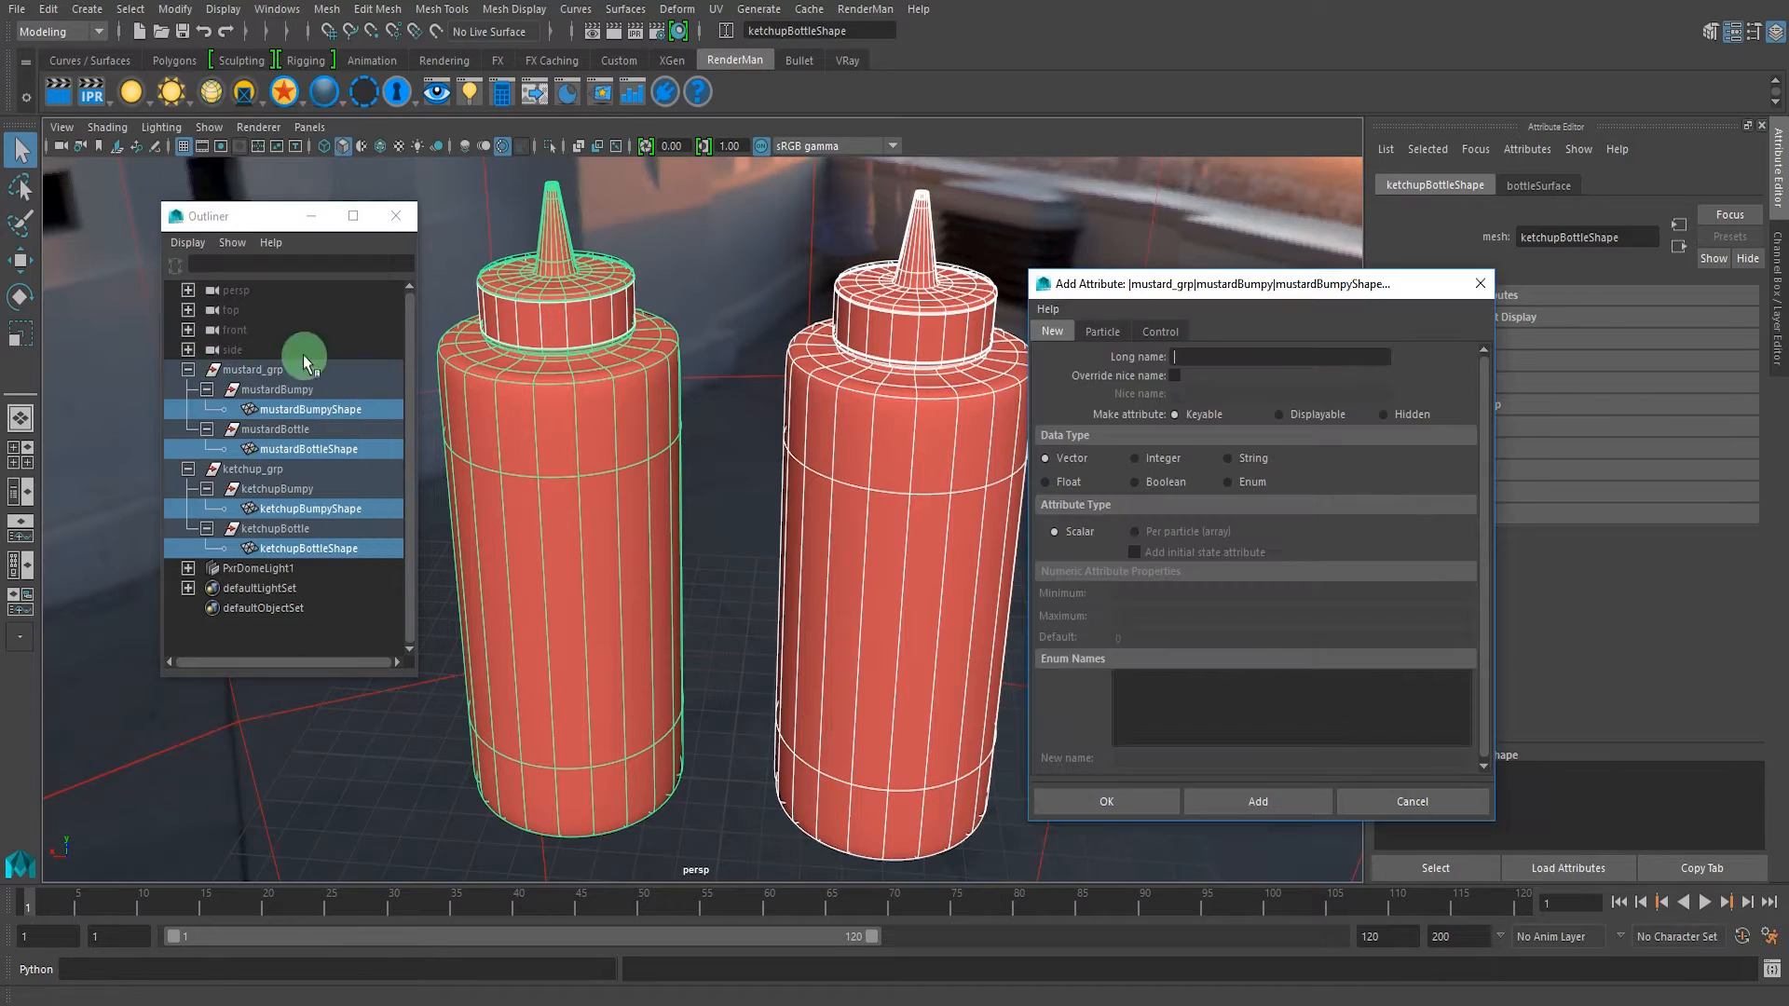
pyautogui.moveTo(1182, 293); pyautogui.dragTo(896, 300)
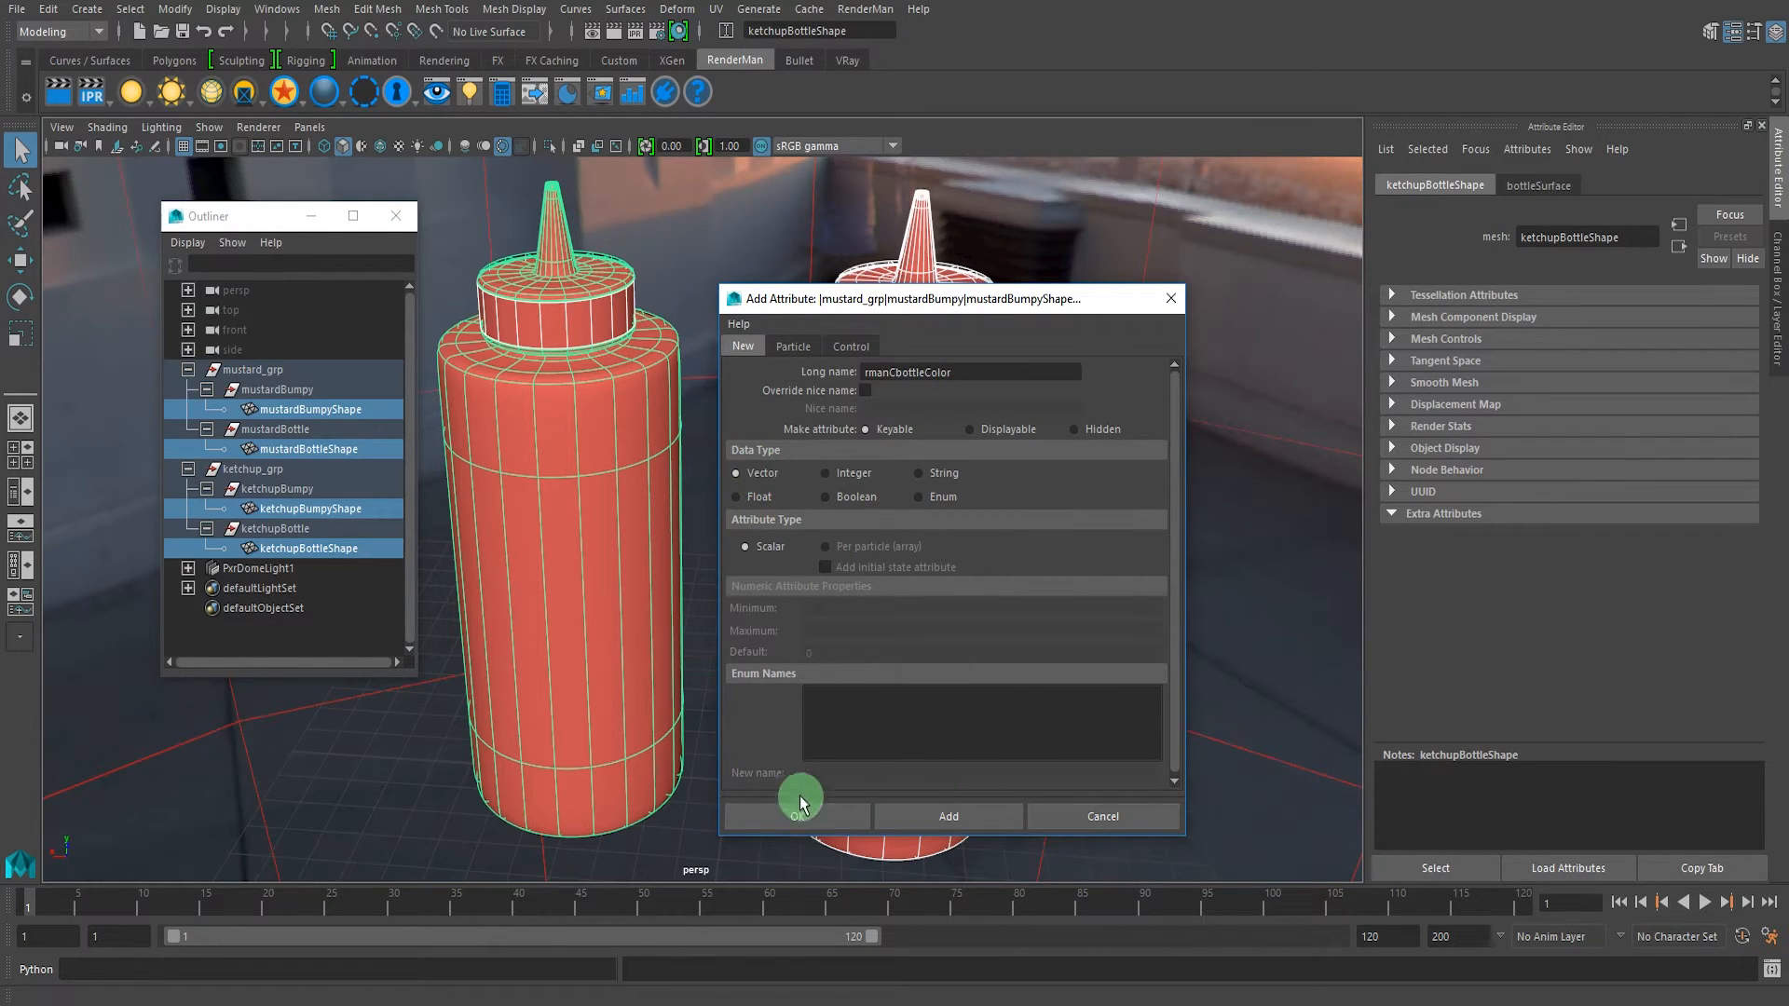
pyautogui.click(823, 807)
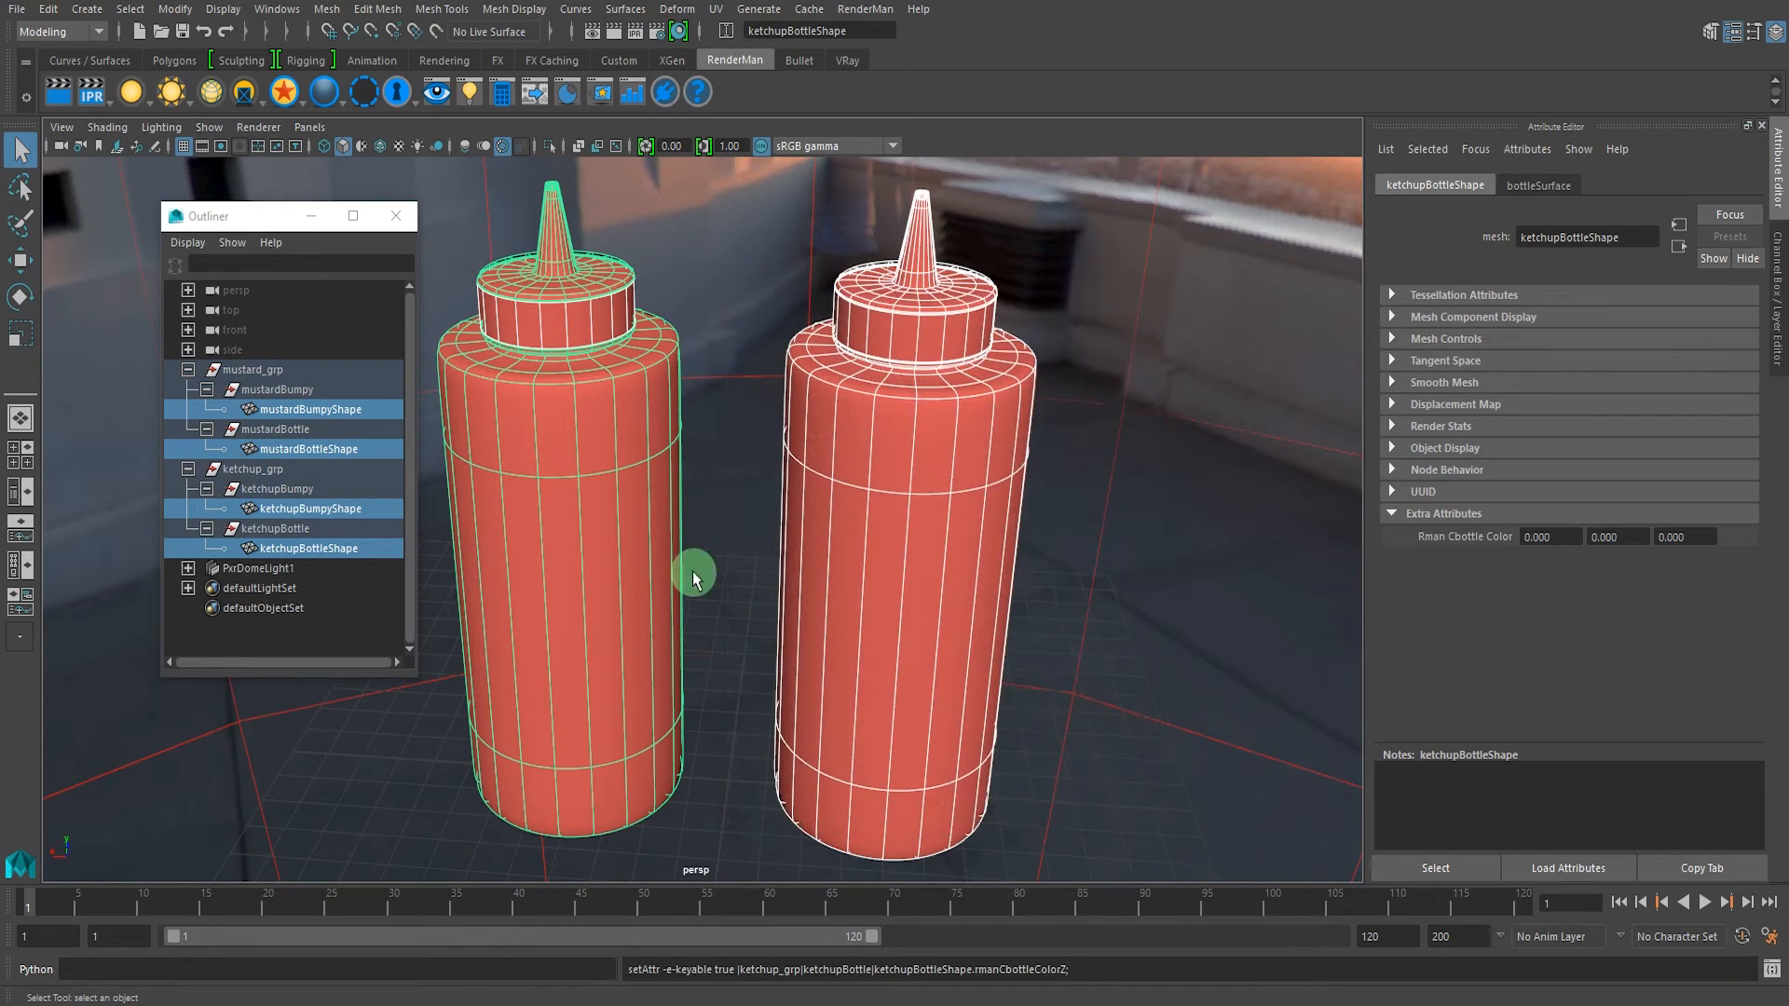
# - Examine the three Rman Cbottle Color components in the extra attributes of mustardBottleShape
pyautogui.keyDown('alt'); pyautogui.moveTo(850, 519); pyautogui.dragTo(810, 518, button='right'); pyautogui.keyUp('alt')
pyautogui.click(734, 467)
pyautogui.keyDown('alt'); pyautogui.moveTo(838, 552); pyautogui.dragTo(843, 522); pyautogui.keyUp('alt')
pyautogui.click(886, 496)
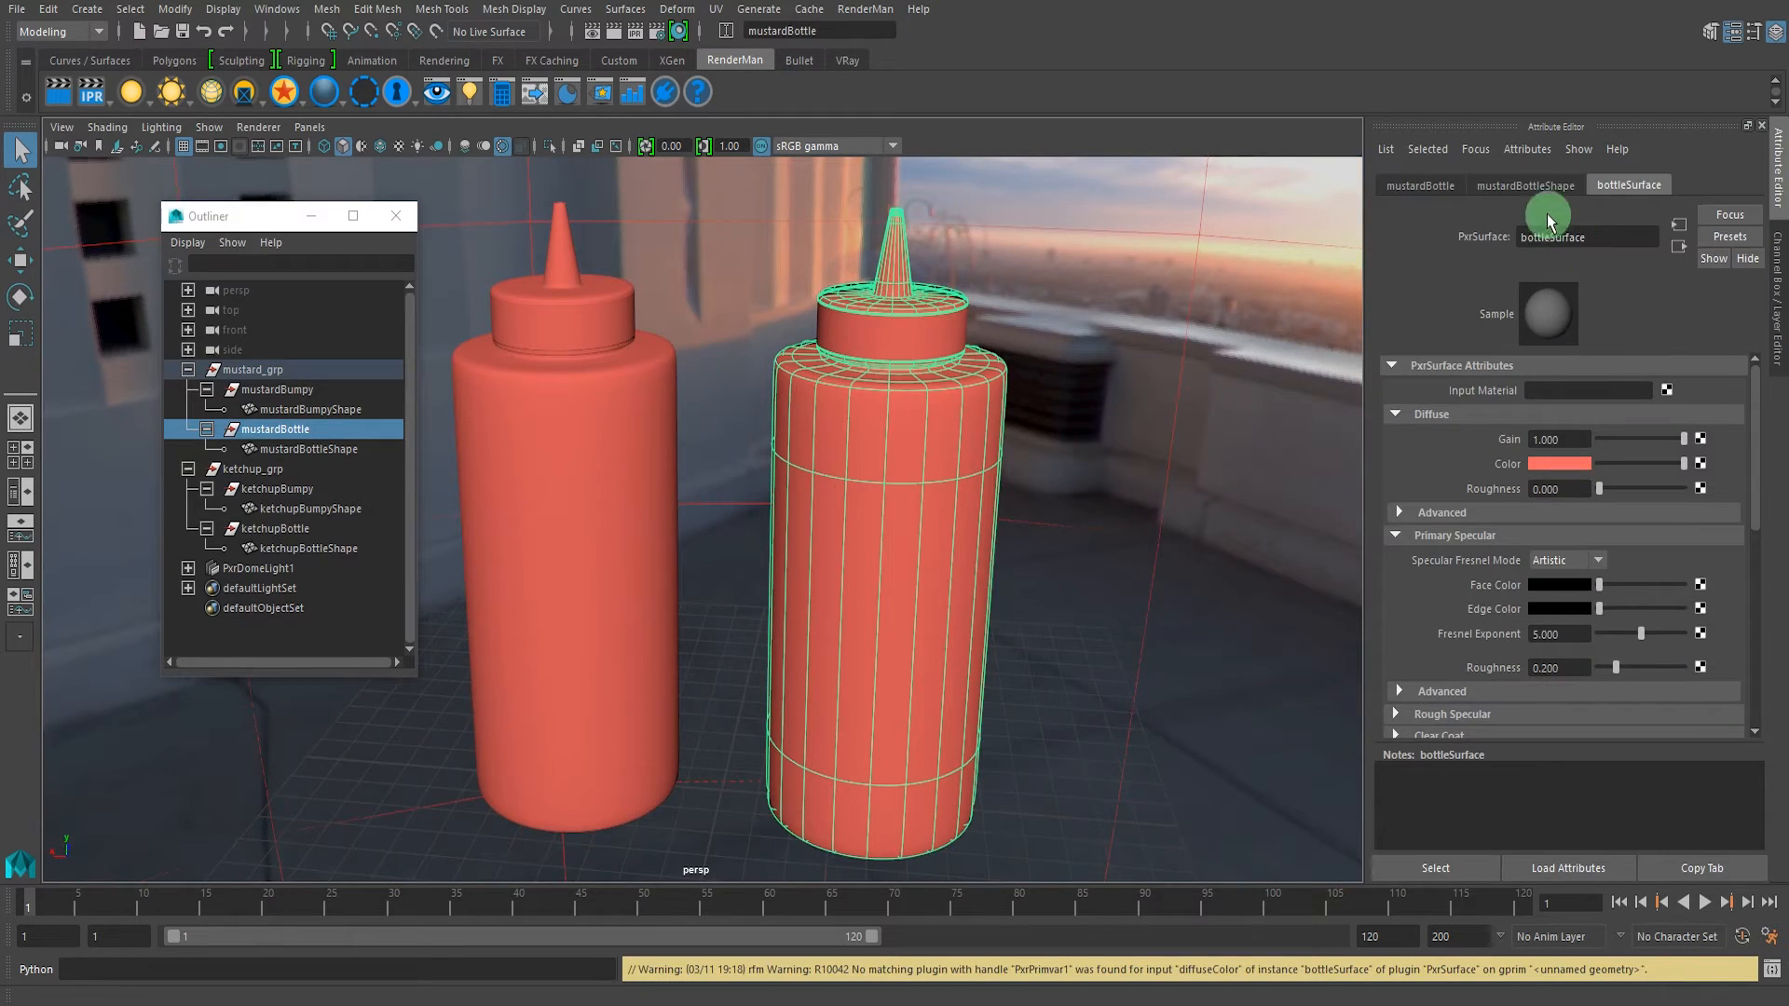
pyautogui.click(1525, 184)
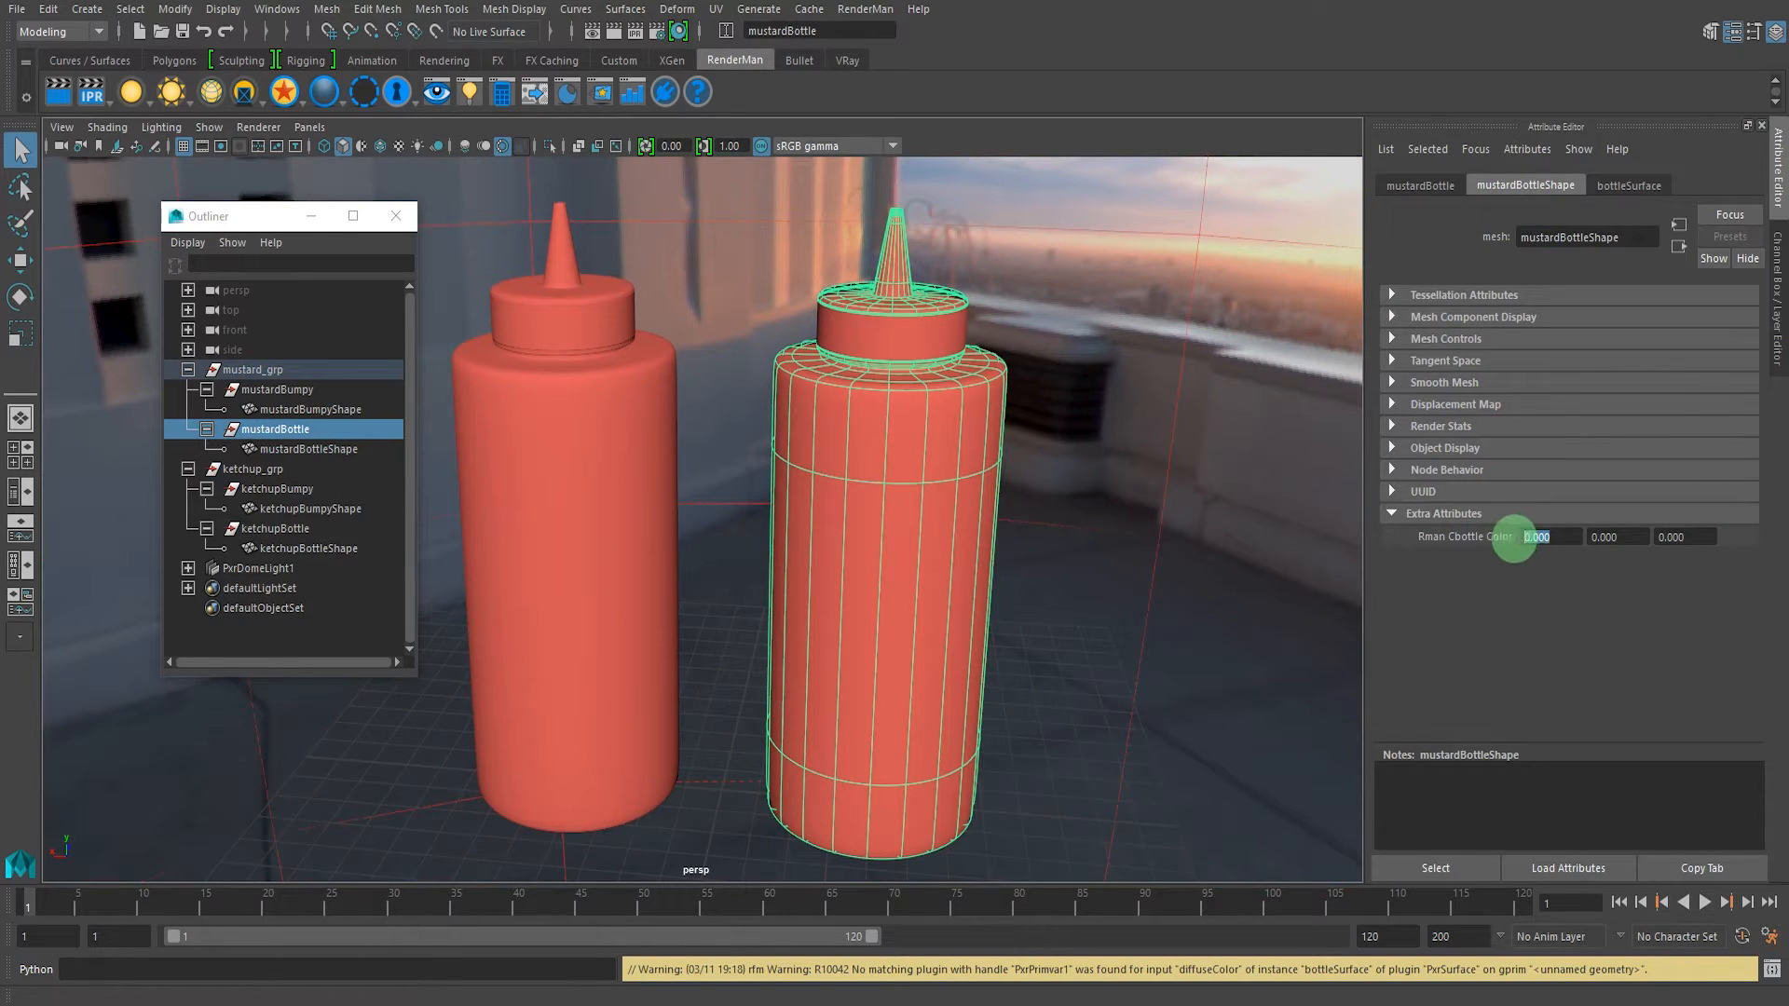
pyautogui.click(1587, 537)
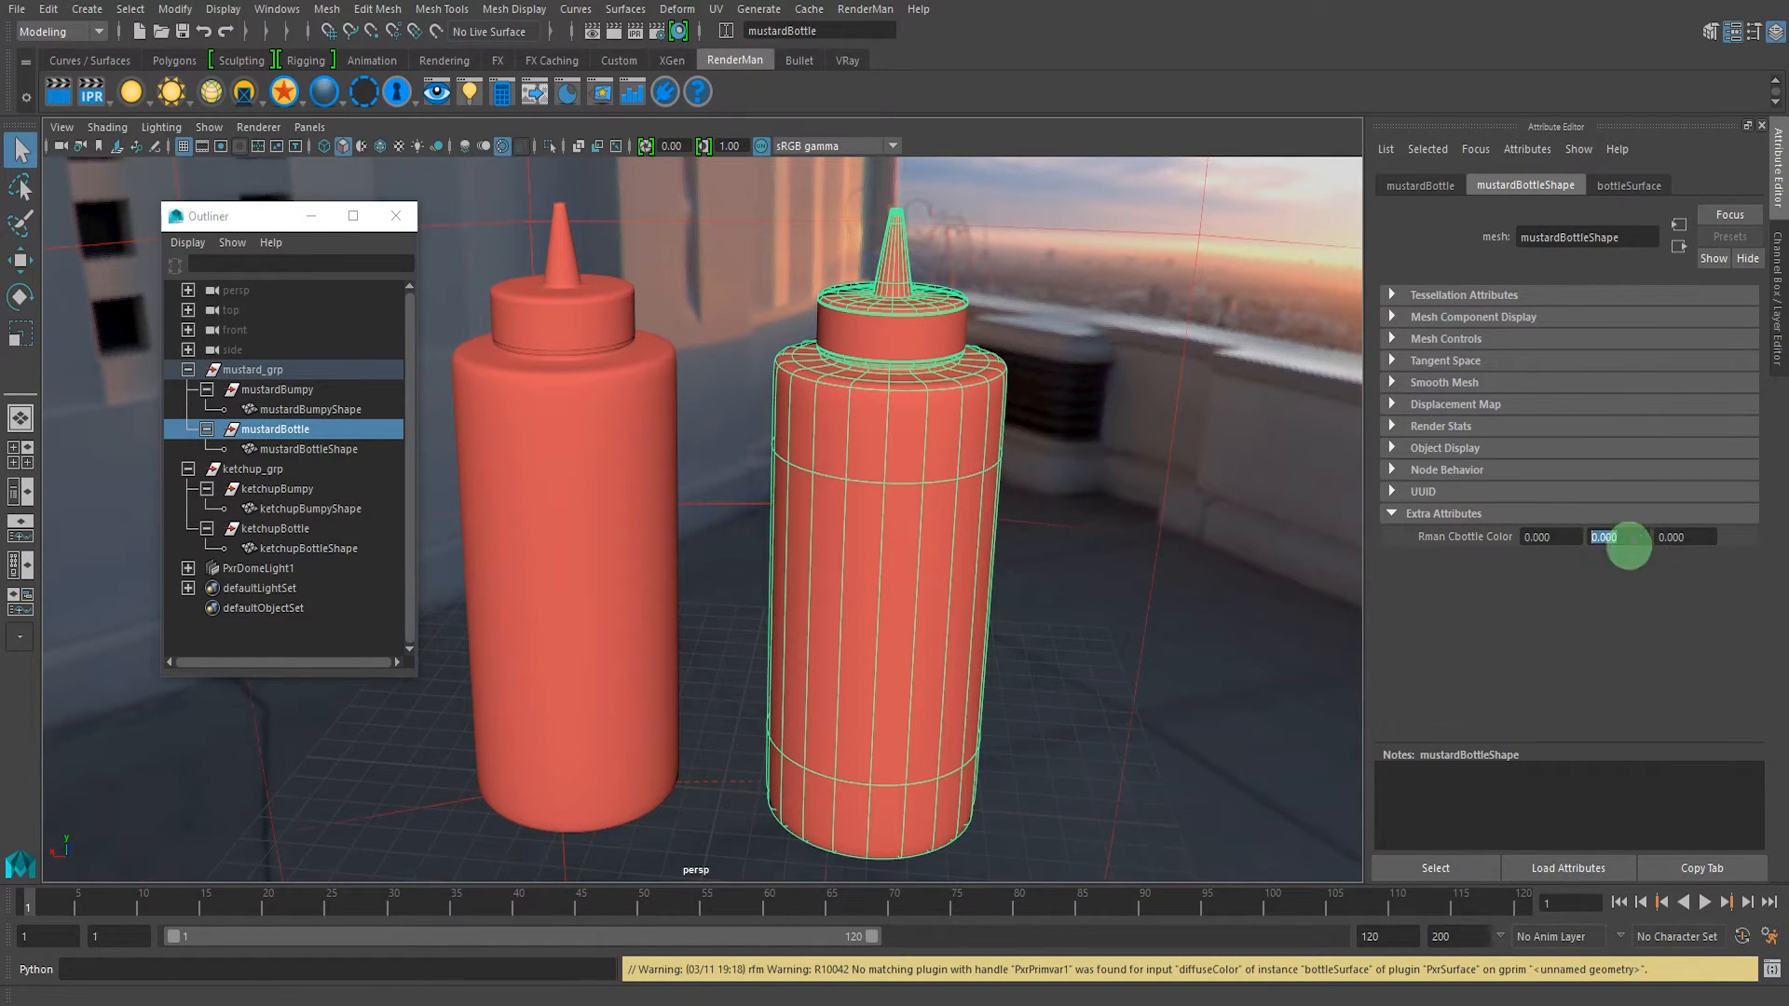
pyautogui.click(1543, 538)
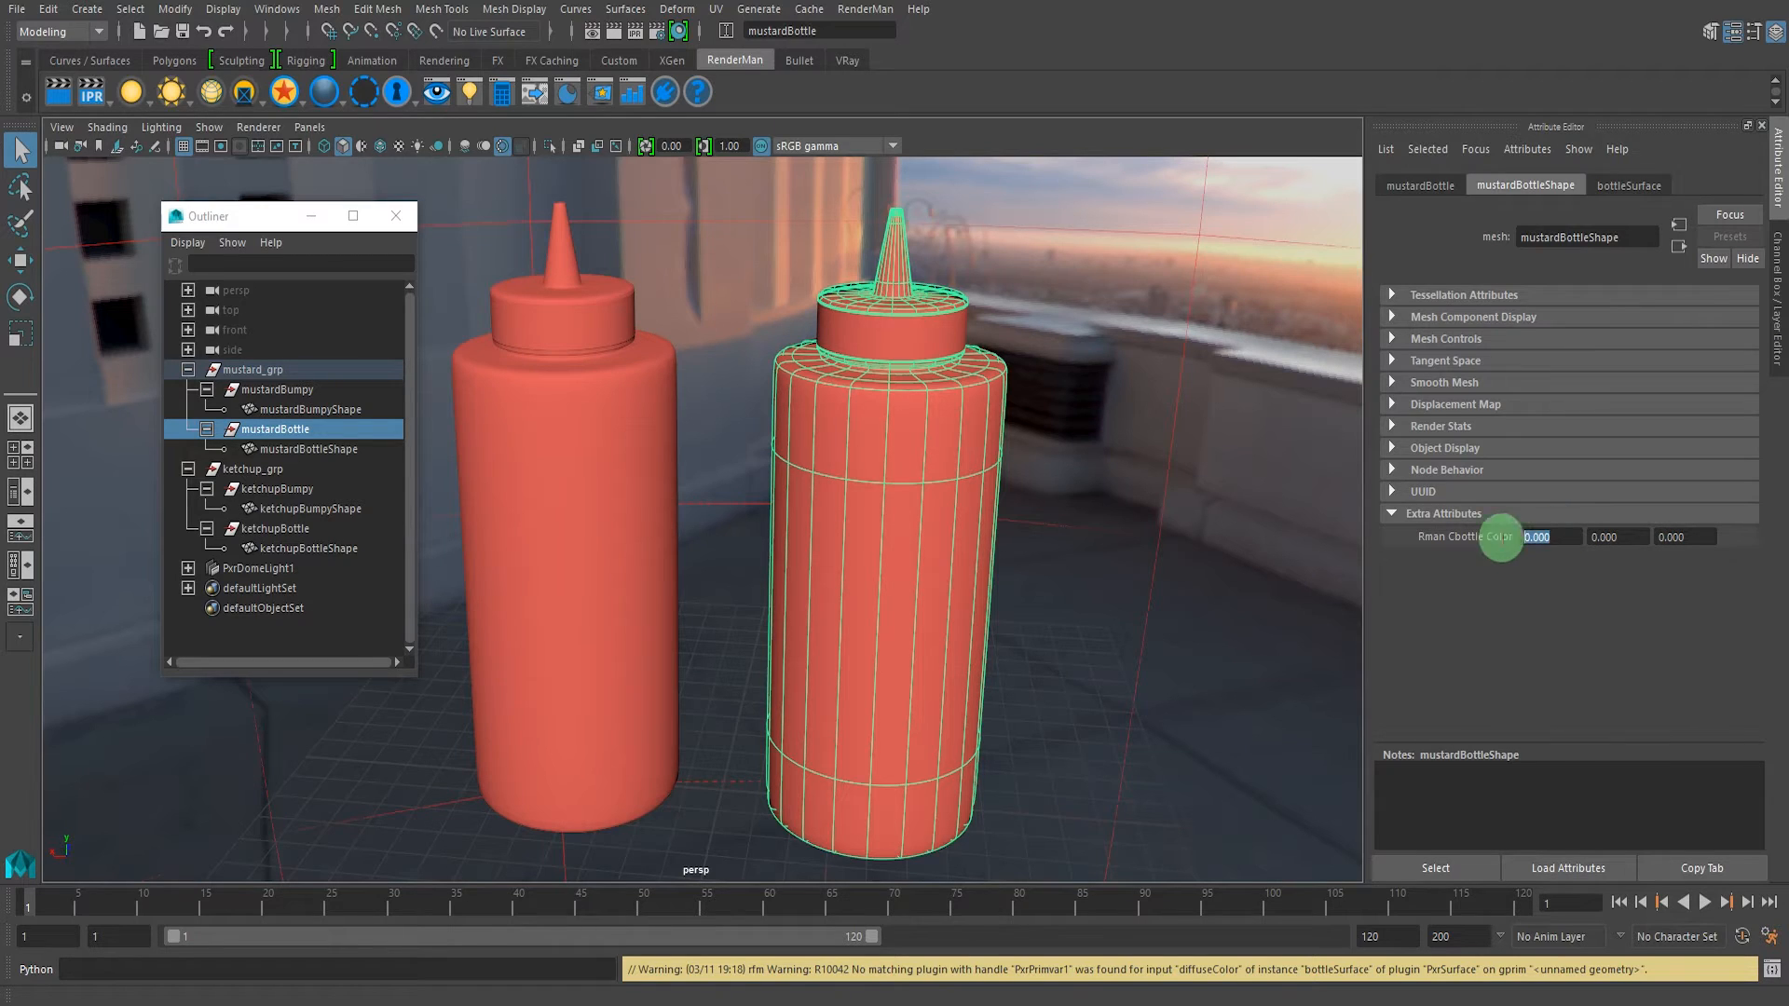
pyautogui.keyDown('alt'); pyautogui.moveTo(873, 445); pyautogui.dragTo(696, 416, button='middle'); pyautogui.keyUp('alt')
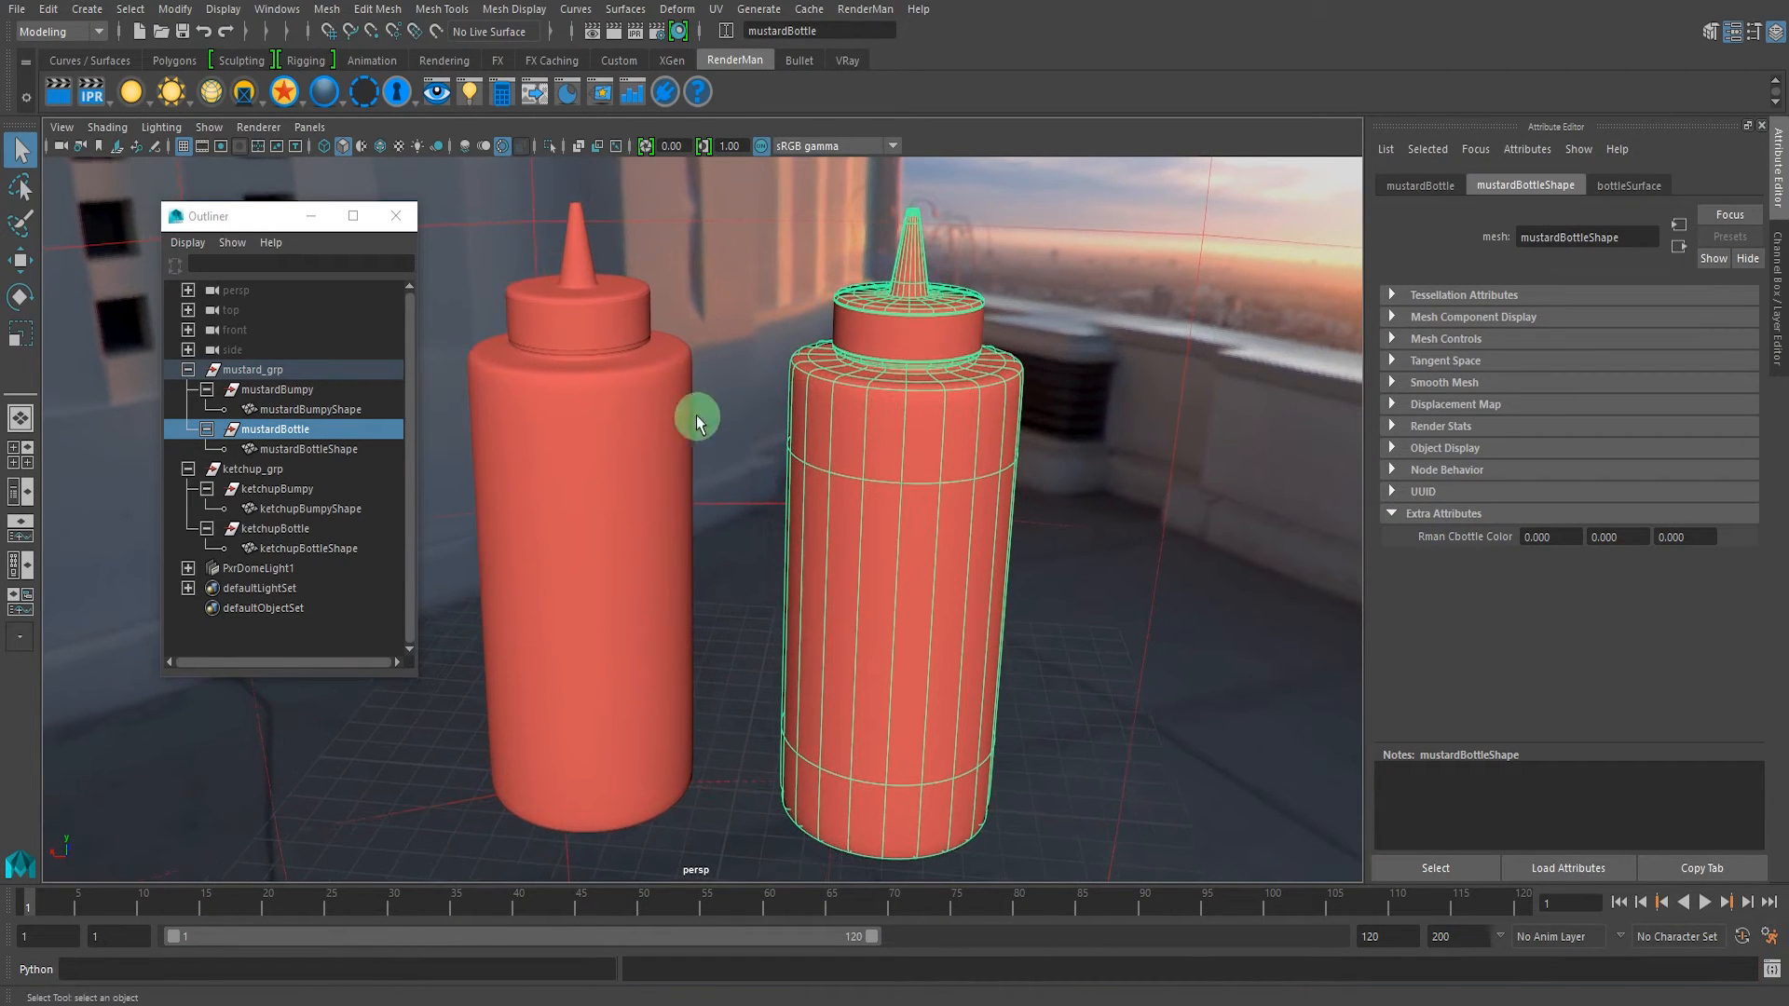
# - Read the RGB values of bottleSurface's diffuse color and check the available color value ranges
pyautogui.click(1613, 188)
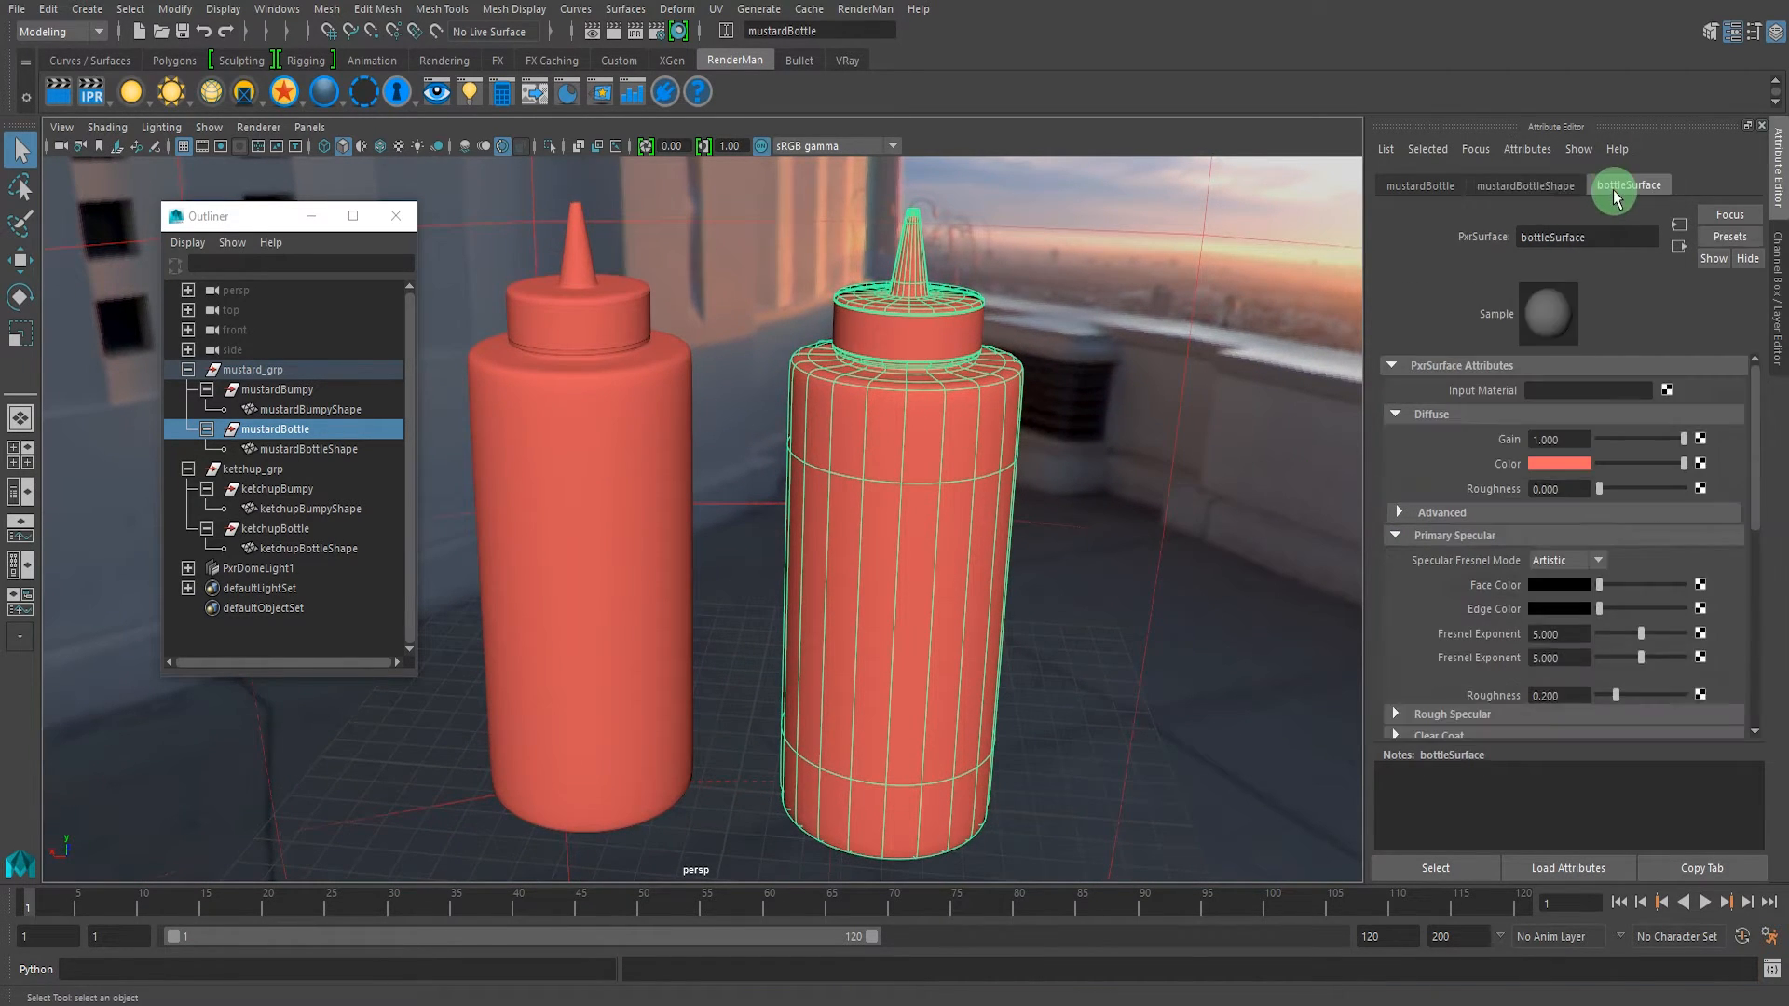
pyautogui.click(1574, 463)
pyautogui.moveTo(1442, 519); pyautogui.dragTo(1407, 575)
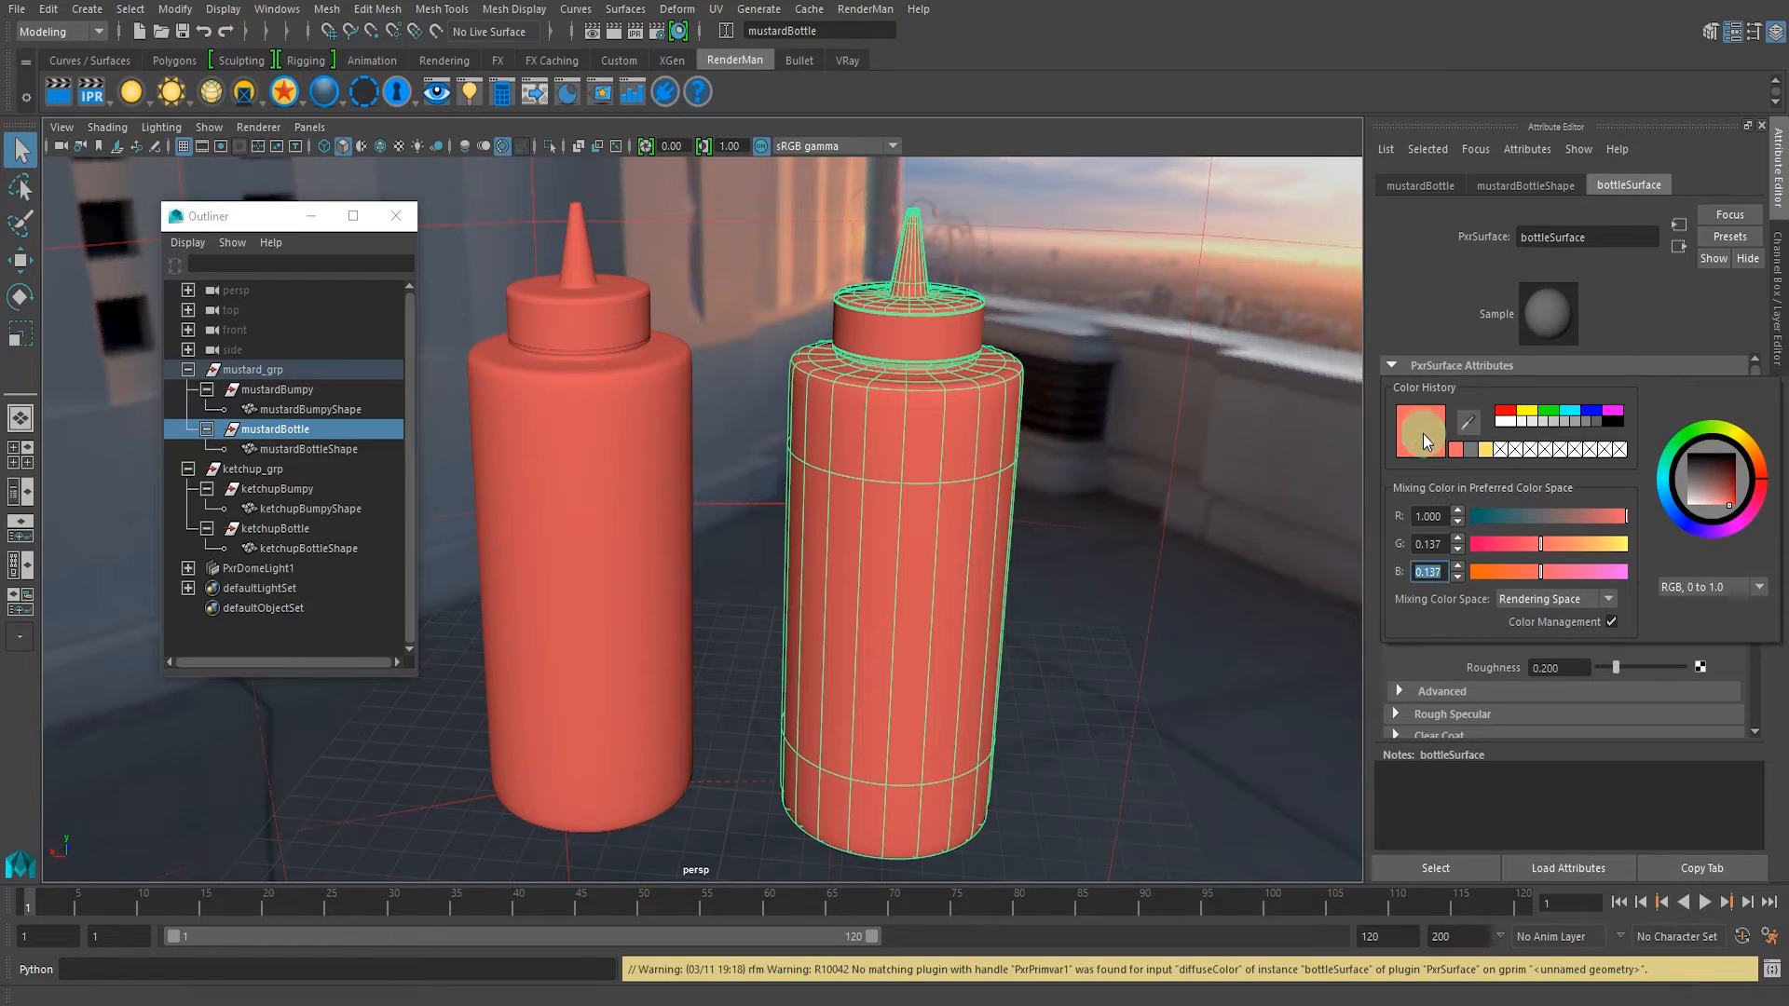
pyautogui.click(1530, 185)
pyautogui.click(1626, 185)
pyautogui.click(1570, 464)
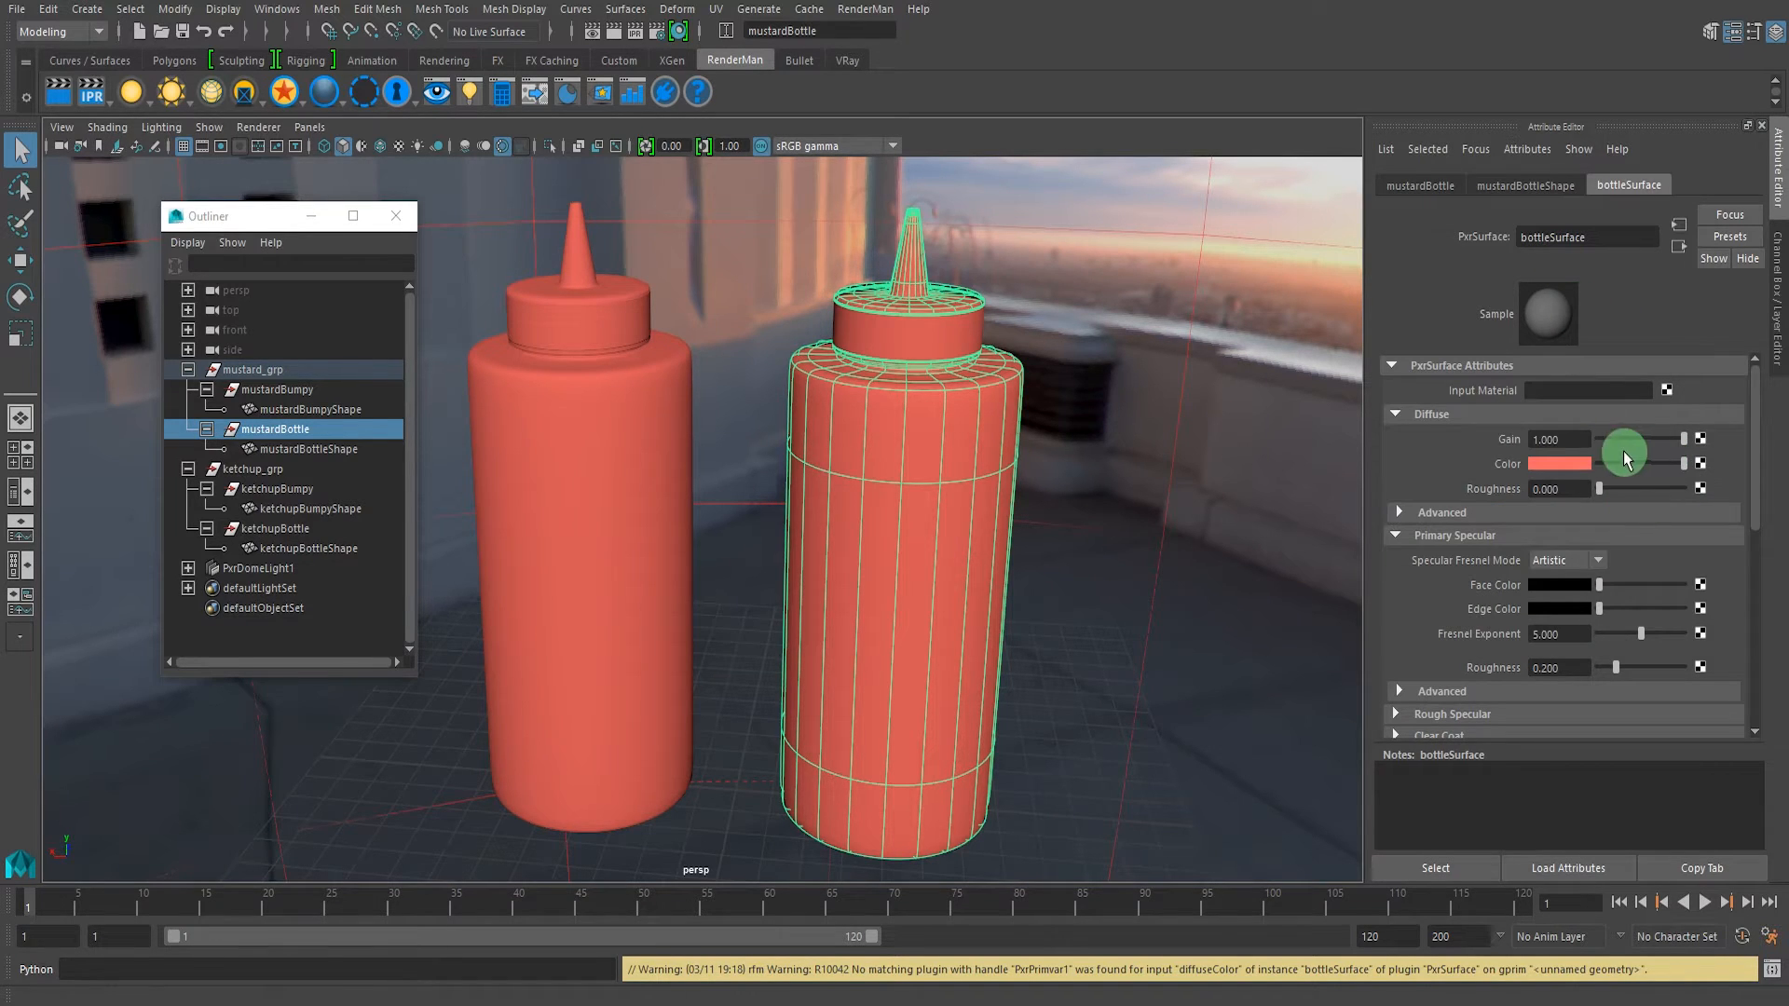
pyautogui.click(1575, 464)
pyautogui.click(1717, 712)
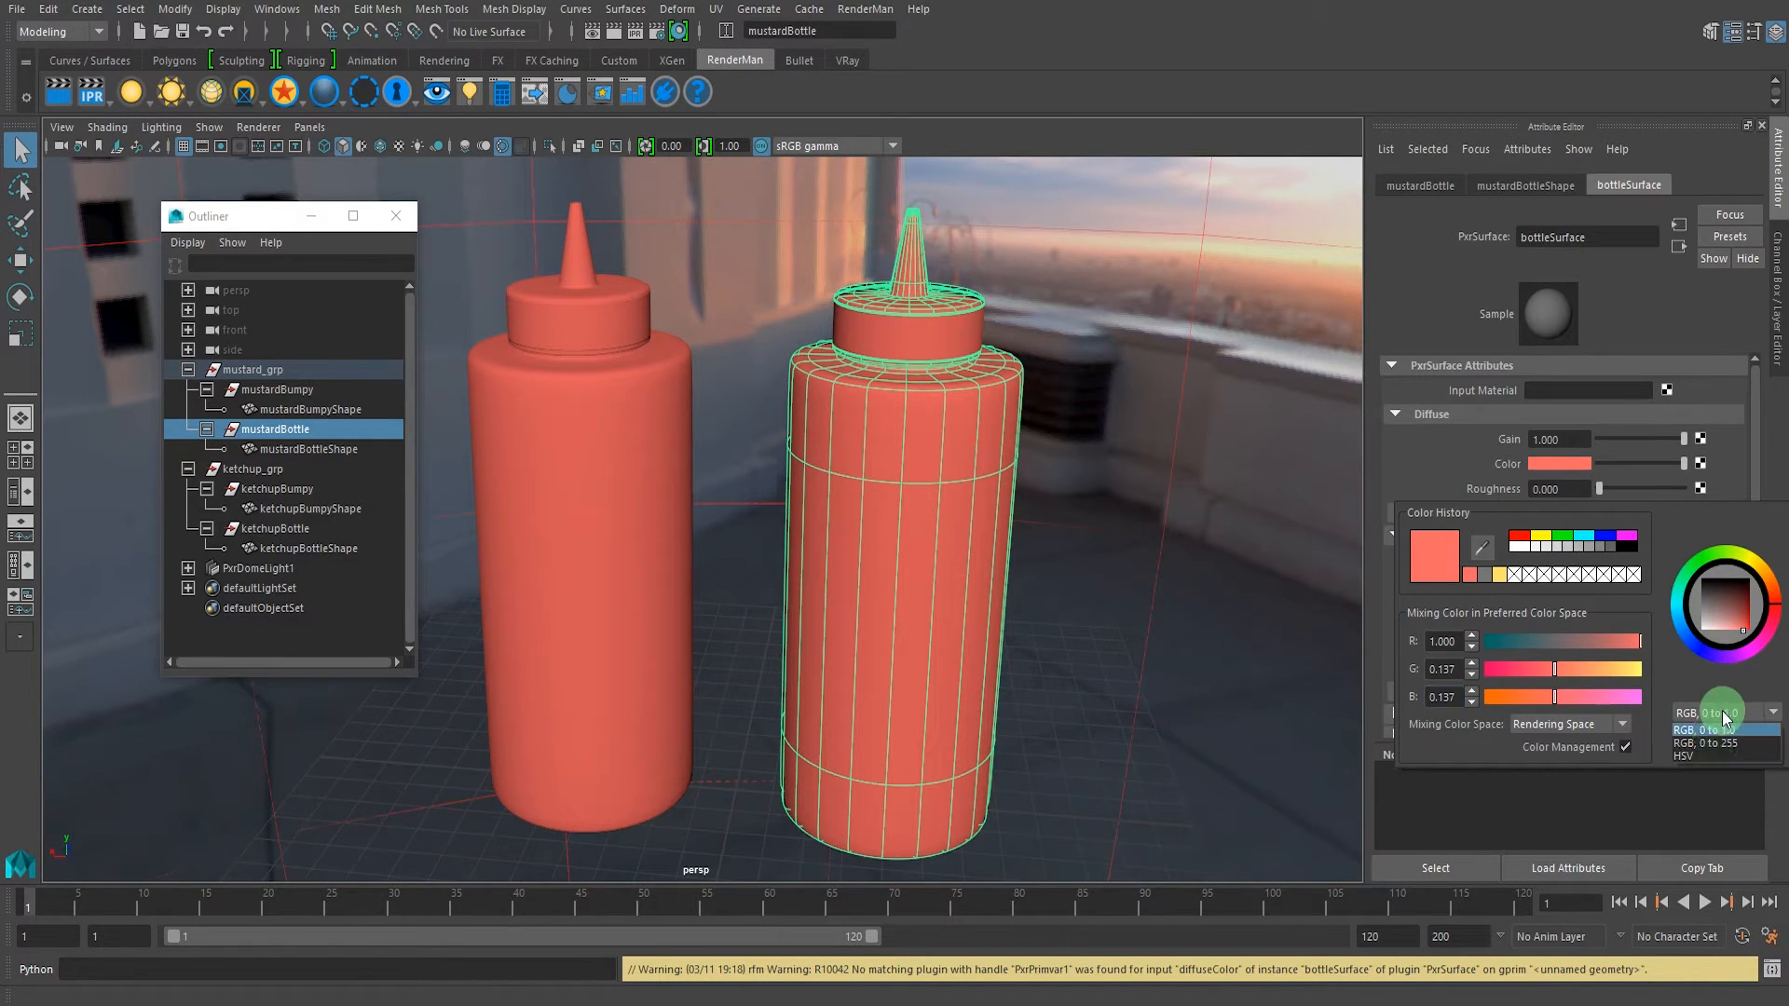
pyautogui.click(1548, 186)
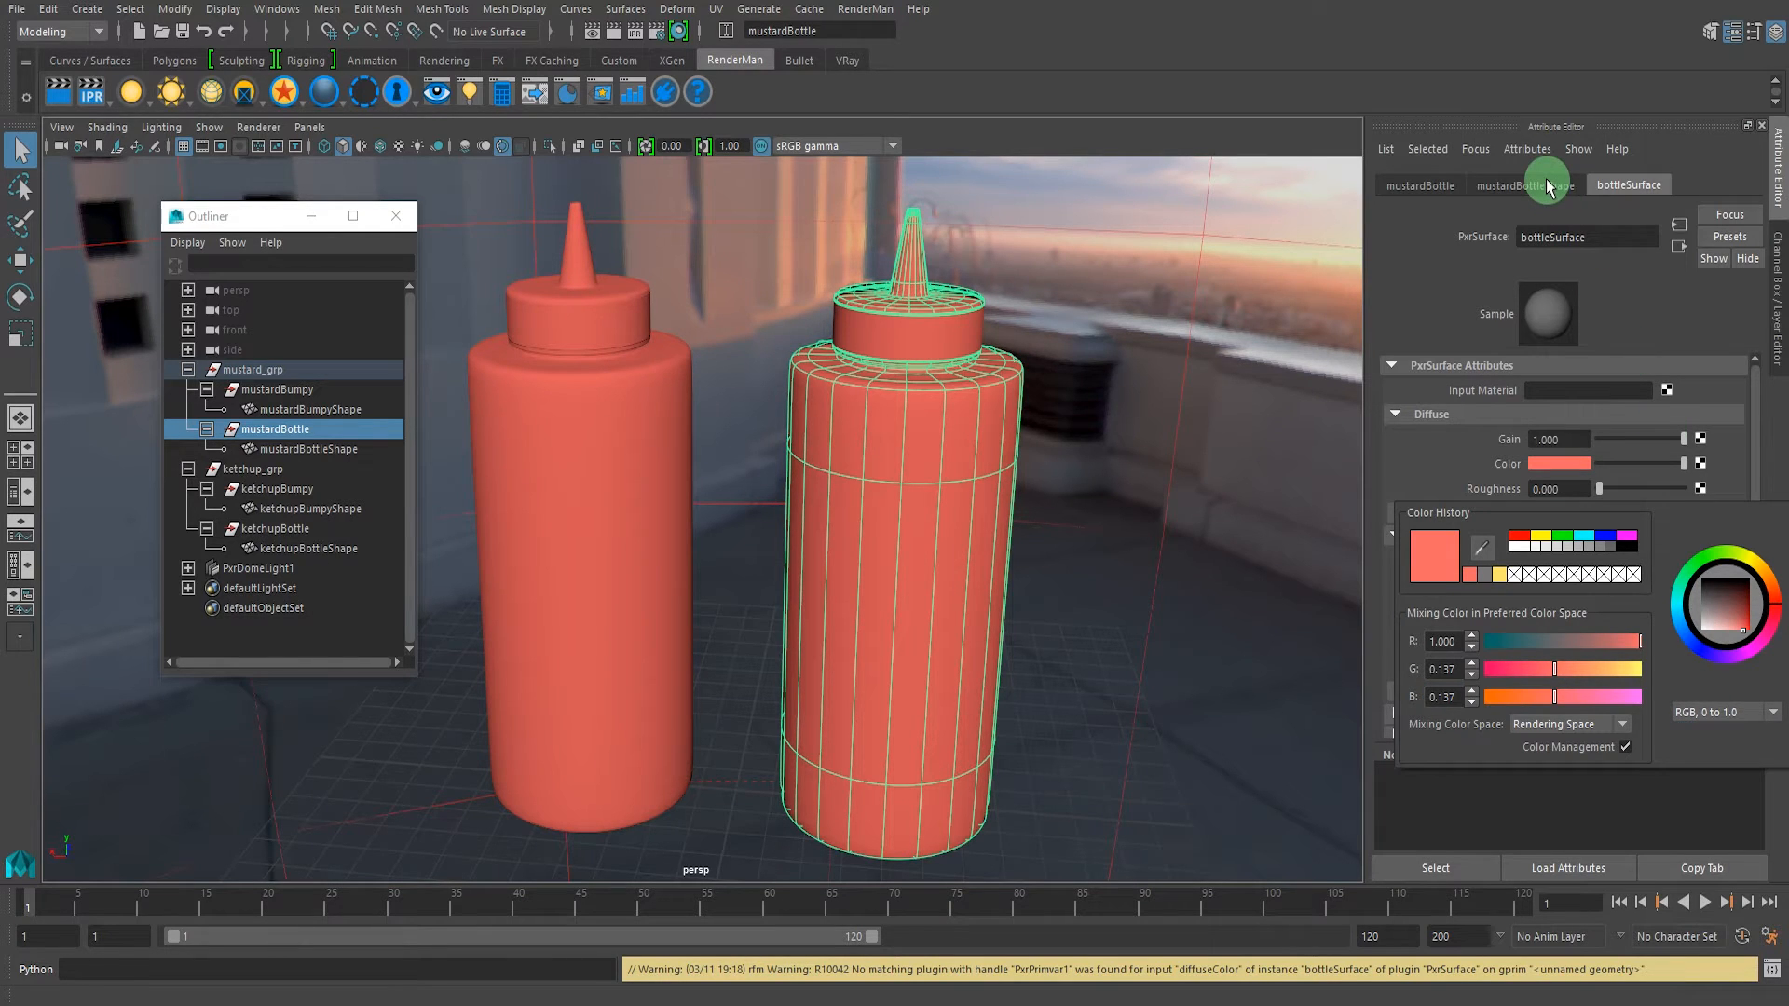
# - Set the Rman Cbottle Color of both ketchupBottleShape and ketchupBumpyShape to 1, 0.137, 0.137
pyautogui.click(1549, 187)
pyautogui.keyDown('alt'); pyautogui.moveTo(639, 451); pyautogui.dragTo(713, 445, button='middle'); pyautogui.keyUp('alt')
pyautogui.doubleClick(1535, 539)
pyautogui.click(674, 457)
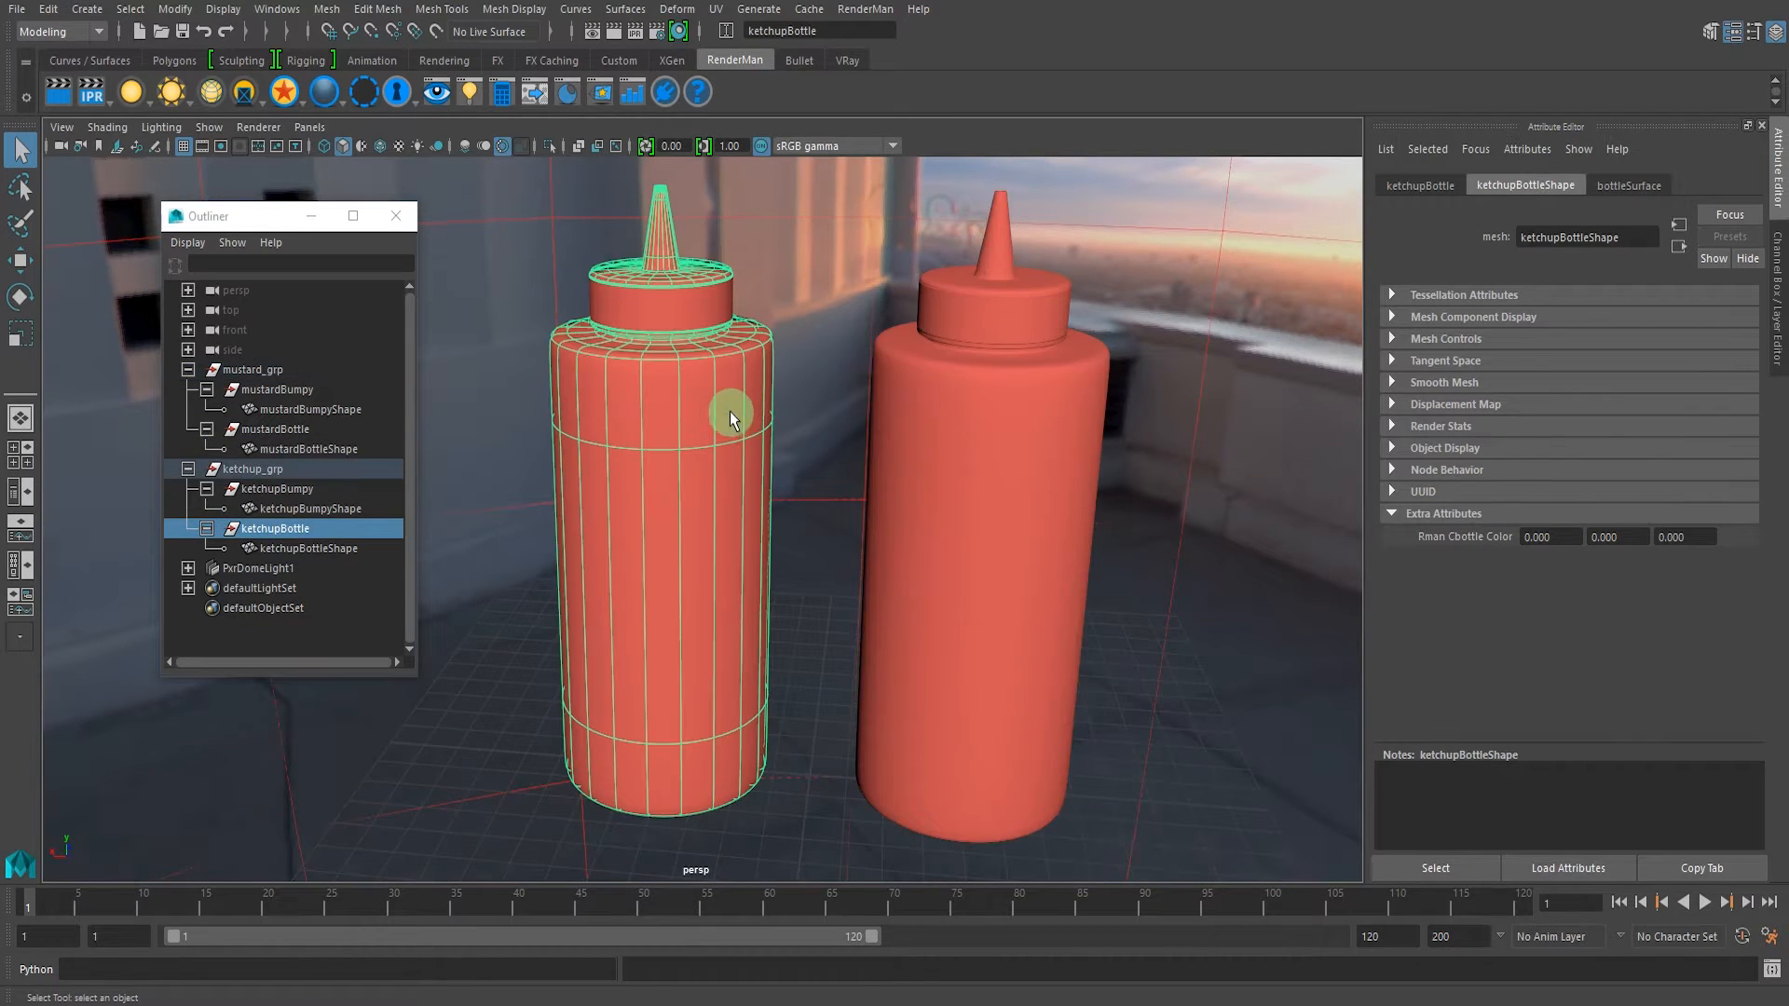
pyautogui.moveTo(1548, 540); pyautogui.dragTo(1494, 545)
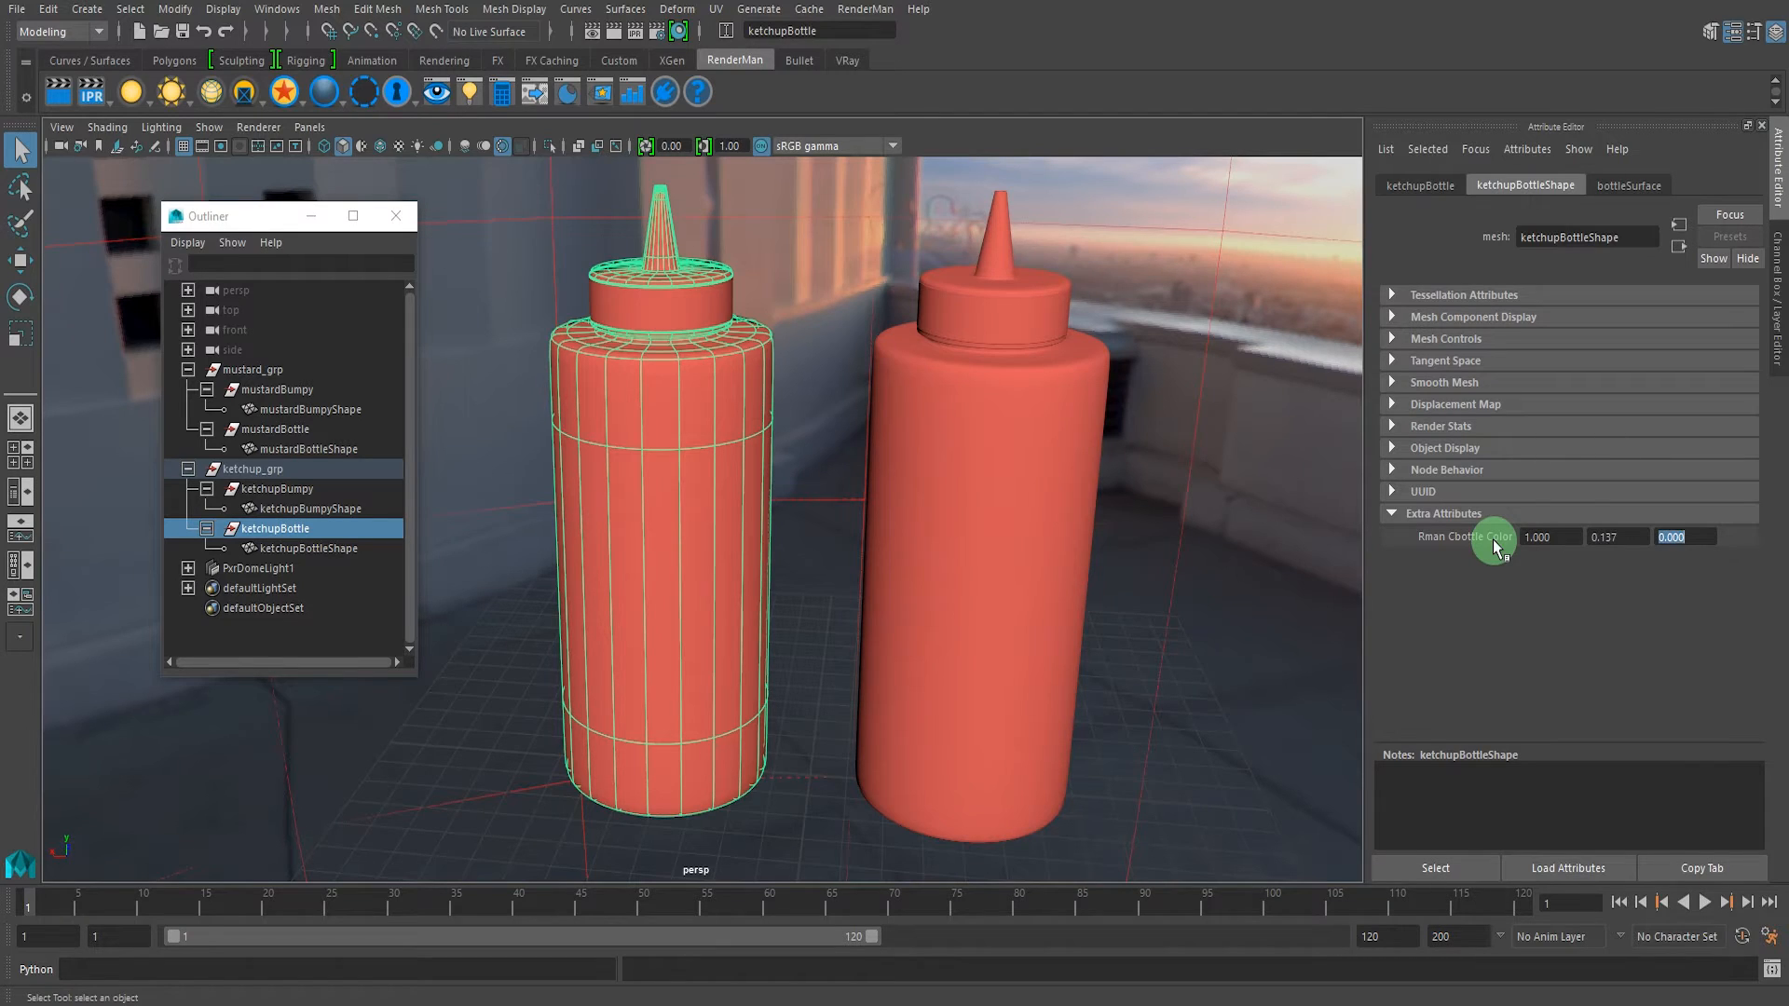
pyautogui.click(716, 326)
pyautogui.moveTo(1537, 538); pyautogui.dragTo(1441, 545)
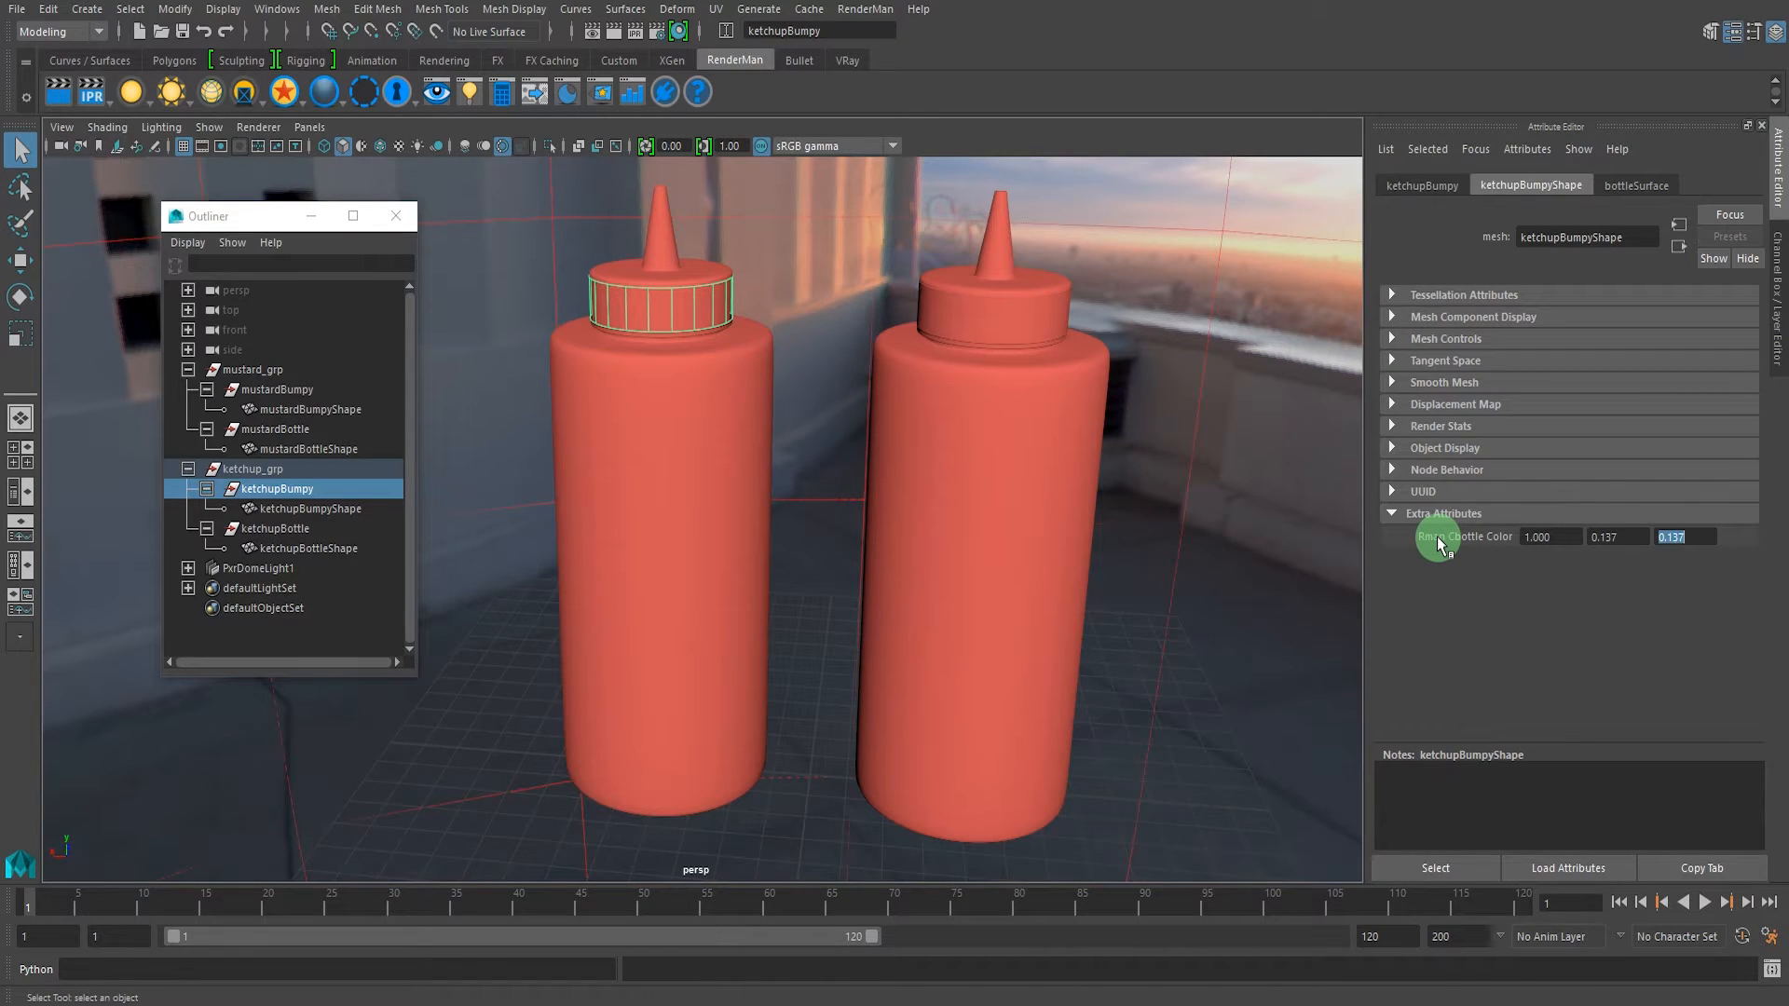
# - Set the Rman Cbottle Color of mustardBottleShape to 1, 0.767, 0.137
pyautogui.click(956, 321)
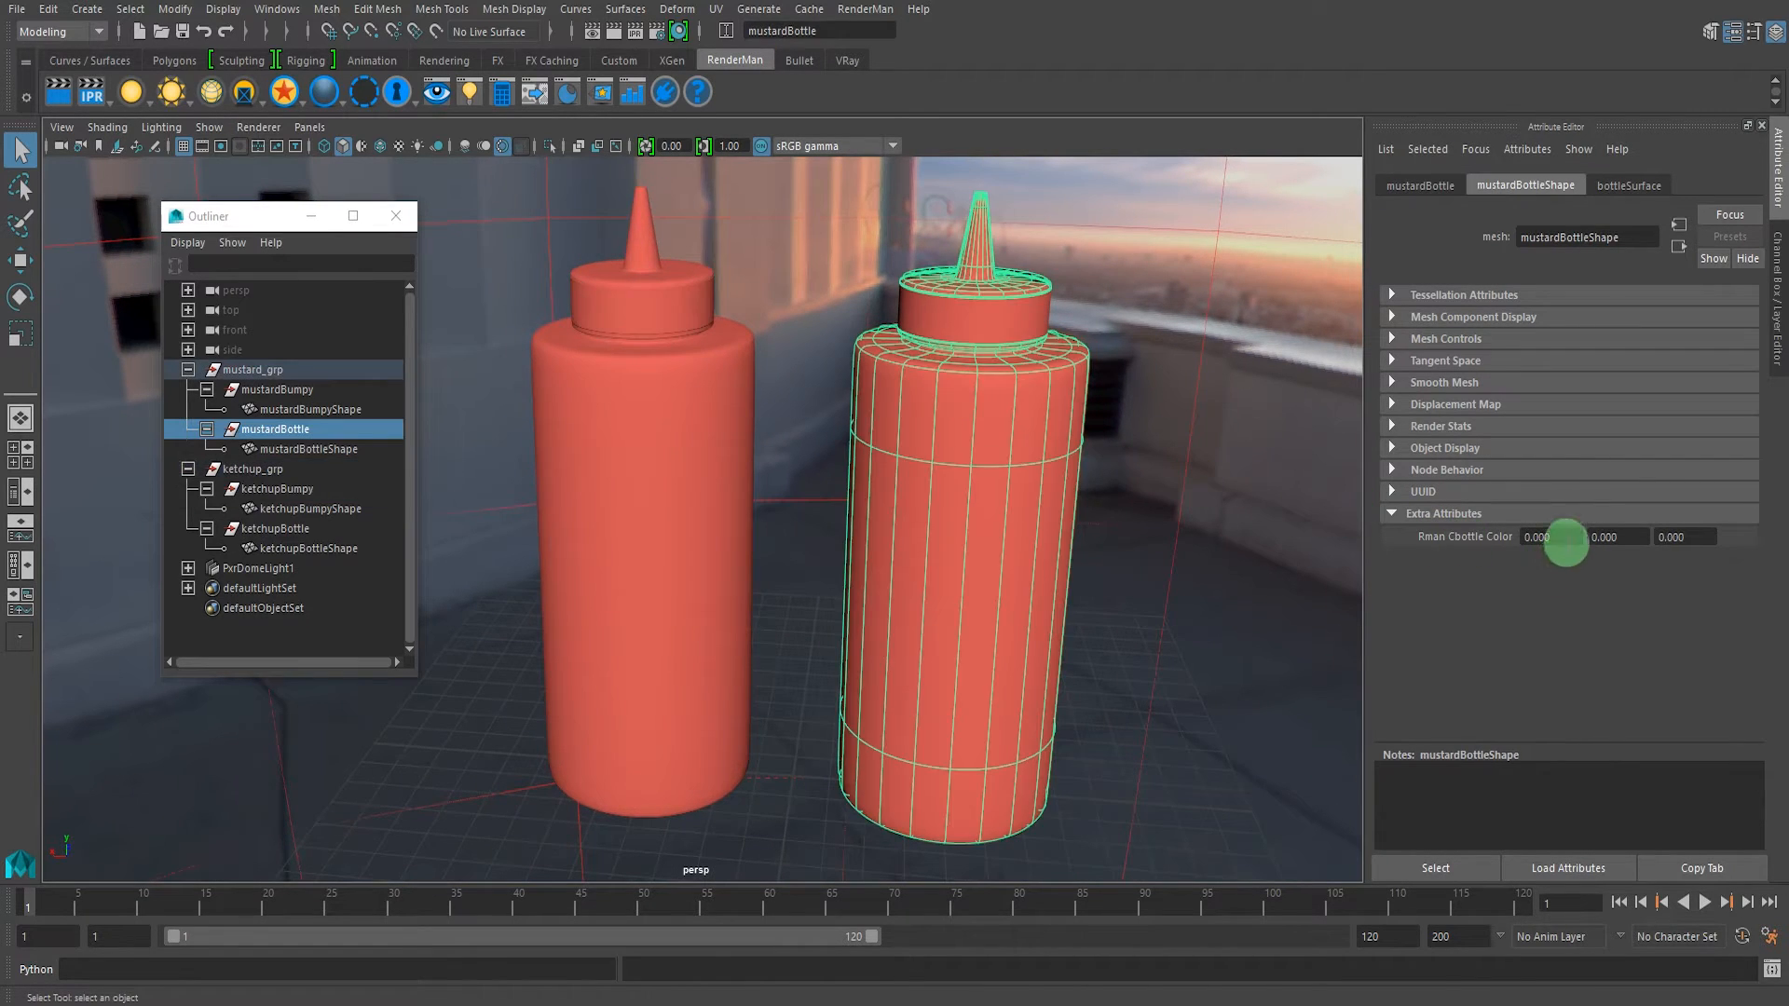
pyautogui.moveTo(1561, 538); pyautogui.dragTo(1446, 542)
pyautogui.write('1')
pyautogui.press('Tab')
pyautogui.write('0.767')
pyautogui.press('Tab')
pyautogui.write('.047')
pyautogui.press('Return')
# - Set the Rman Cbottle Color of mustardBumpyShape to 1, 0.767, 0.137
pyautogui.click(1028, 333)
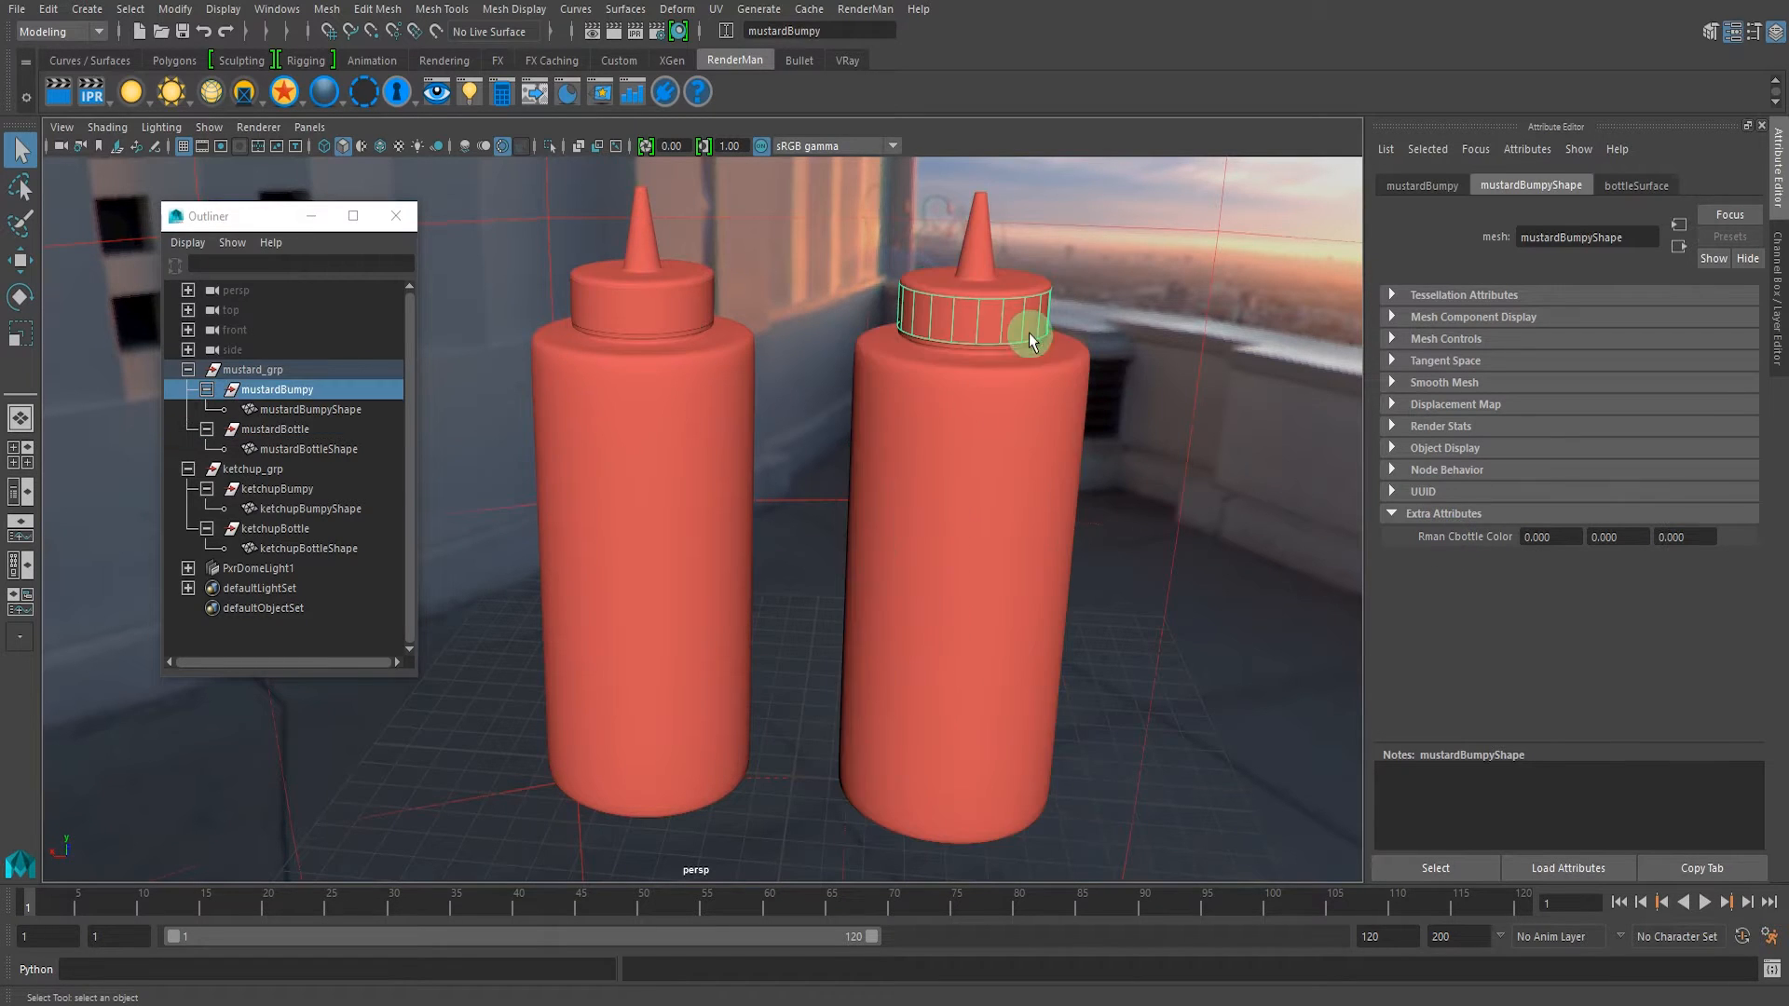
pyautogui.moveTo(1562, 556); pyautogui.dragTo(1474, 540)
pyautogui.keyDown('alt'); pyautogui.moveTo(897, 428); pyautogui.dragTo(899, 433, button='middle'); pyautogui.keyUp('alt')
pyautogui.keyDown('alt'); pyautogui.moveTo(891, 331); pyautogui.dragTo(847, 344, button='right'); pyautogui.keyUp('alt')
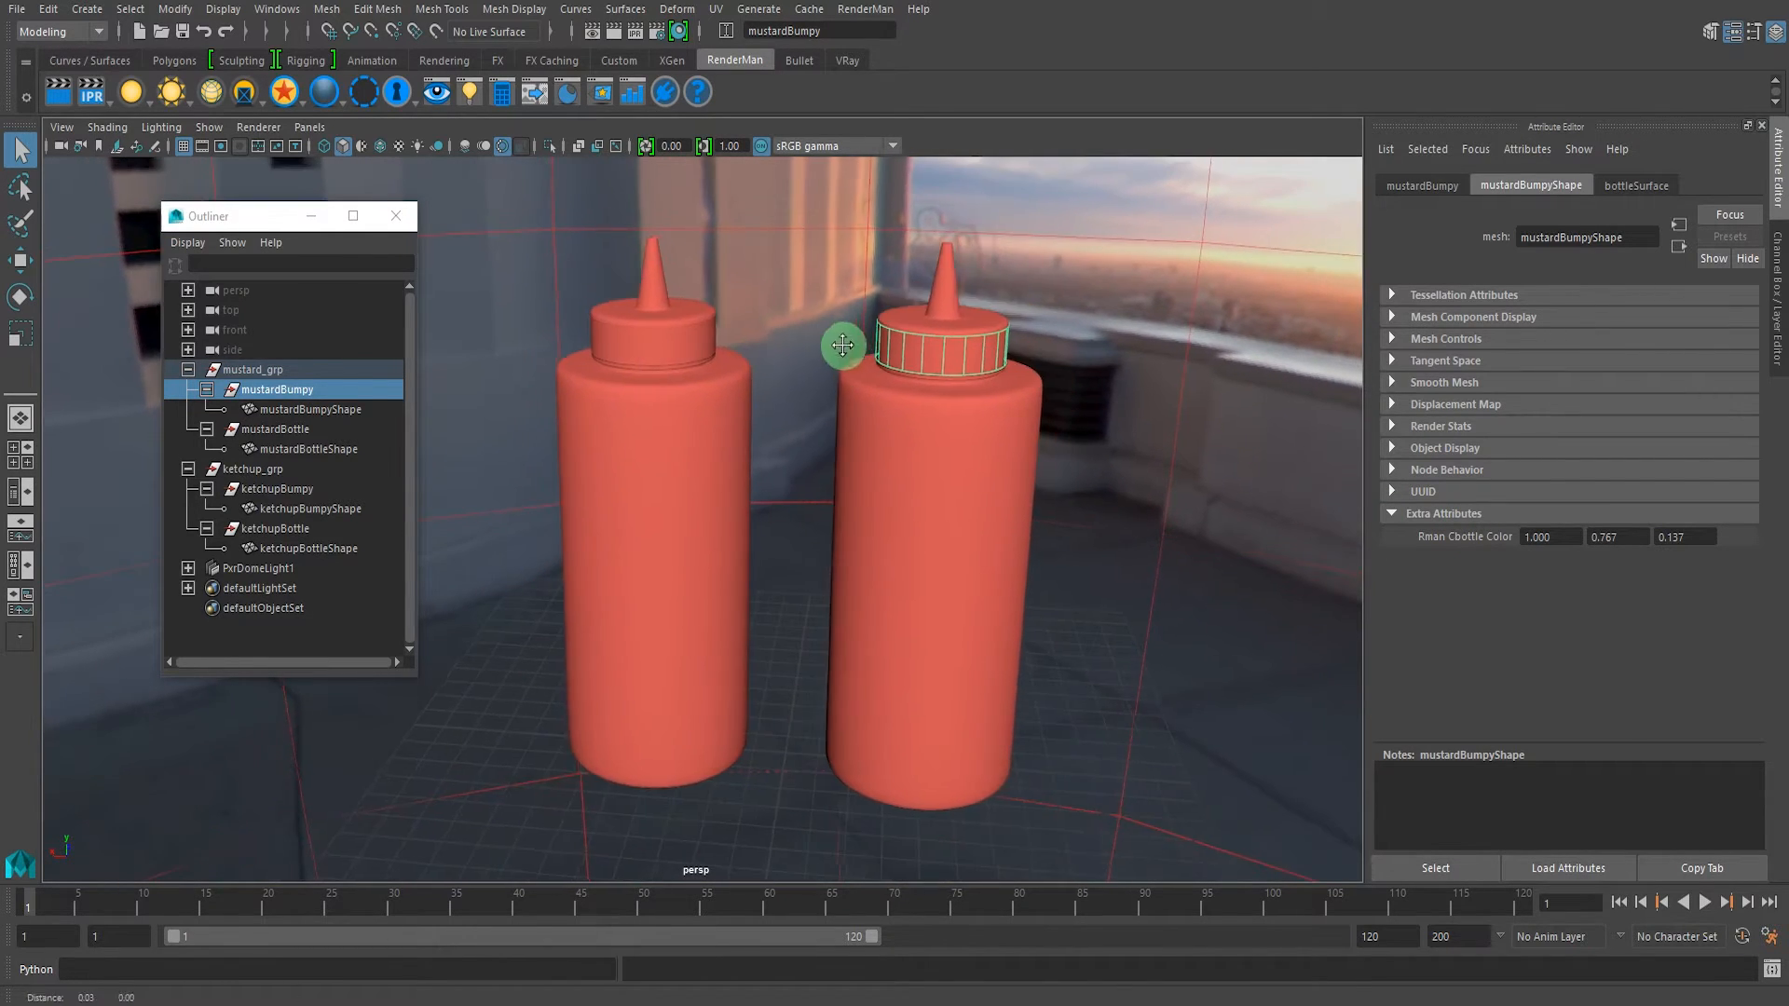
pyautogui.keyDown('alt'); pyautogui.moveTo(847, 344); pyautogui.dragTo(829, 352, button='middle'); pyautogui.keyUp('alt')
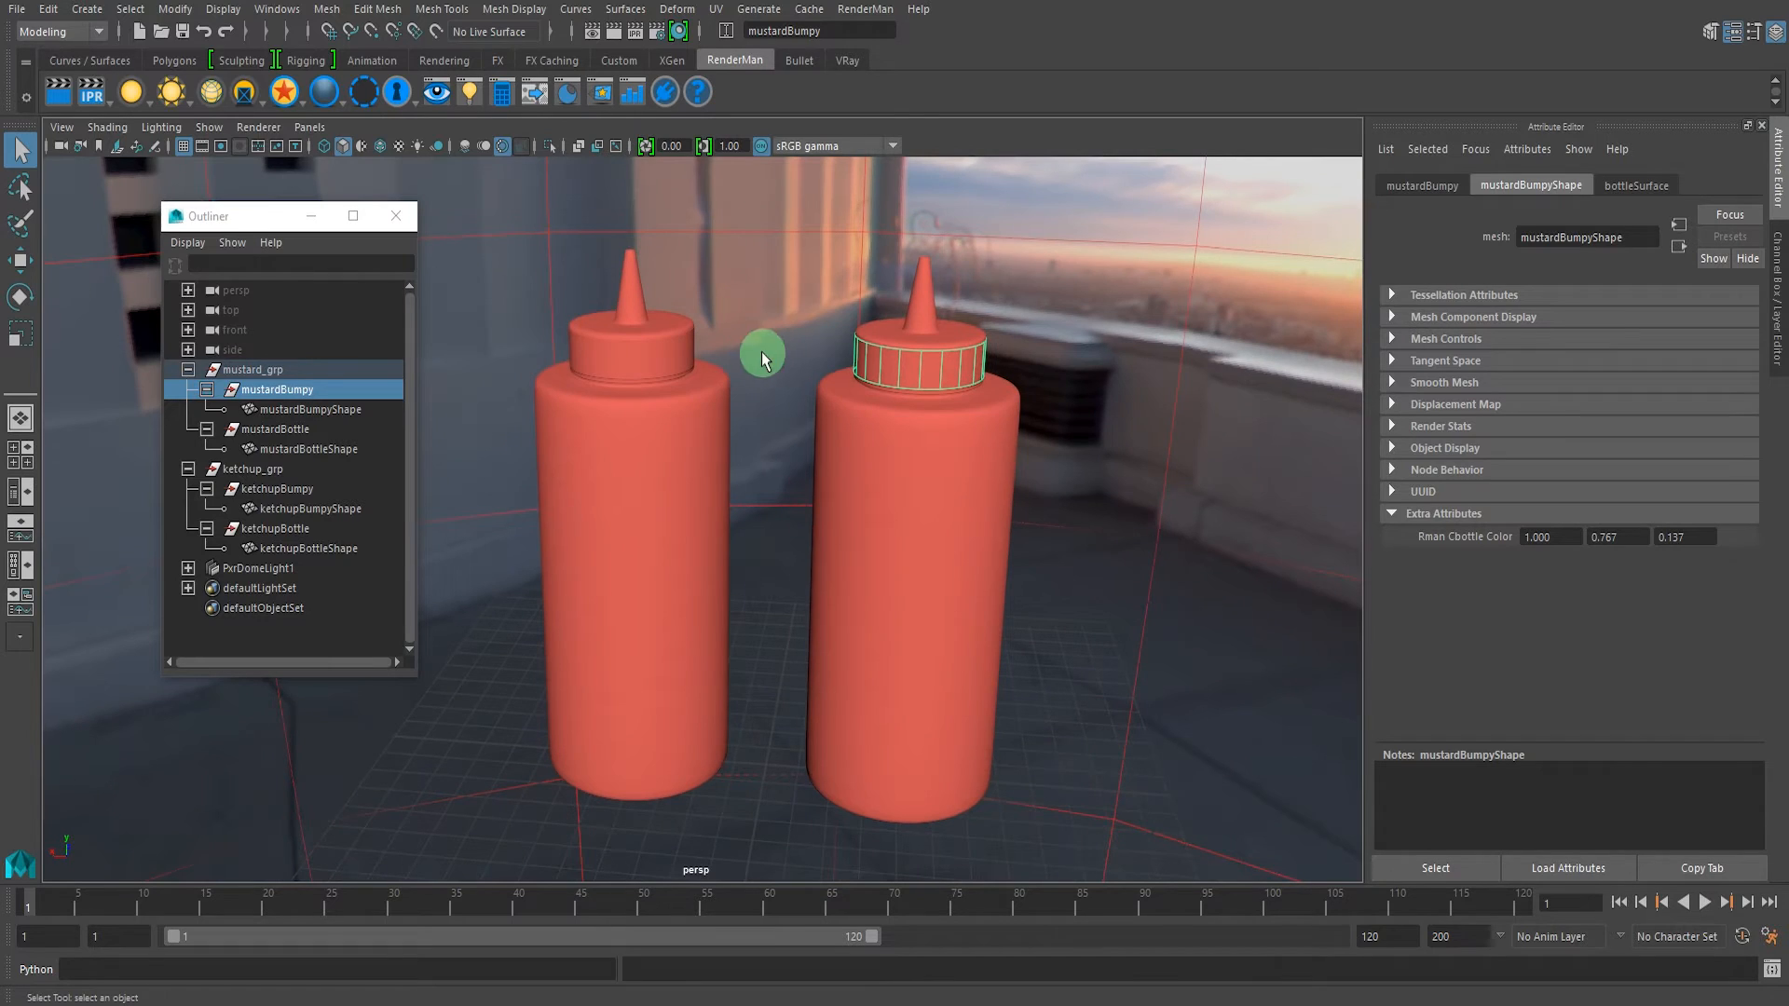
# - Check the Rman Cbottle Color values on the mustard and ketchup shape nodes and clear the selection
pyautogui.click(802, 296)
pyautogui.click(923, 361)
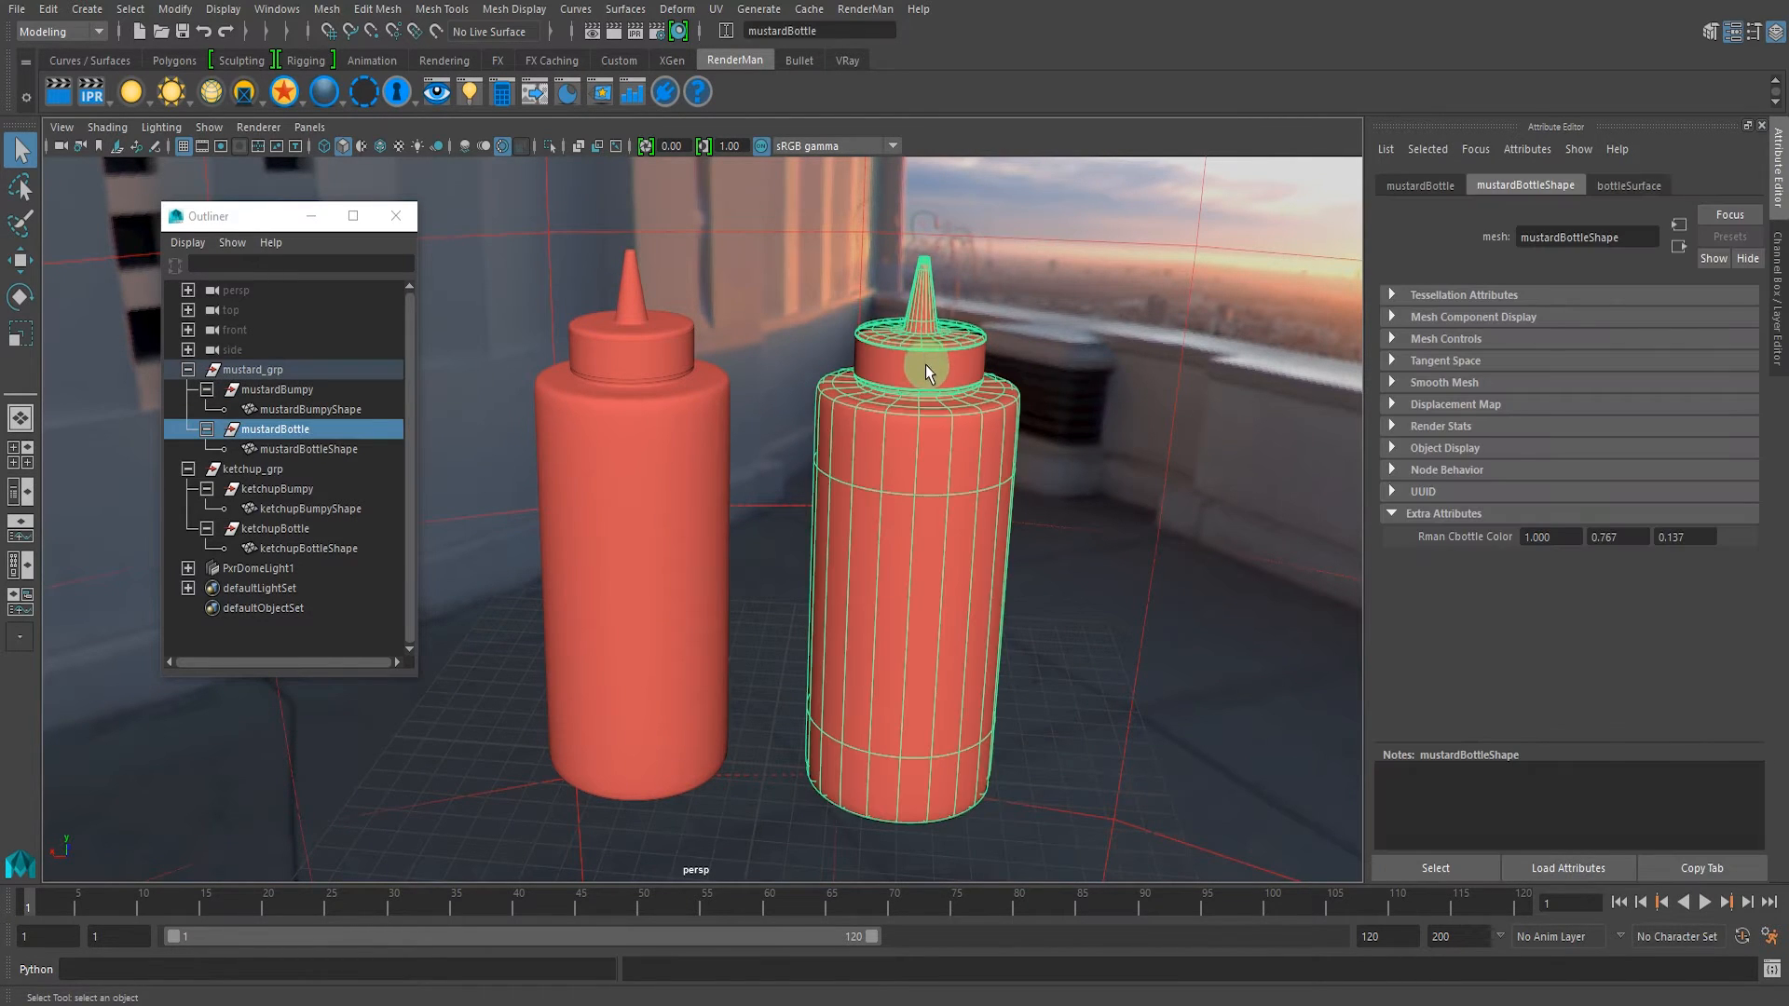
pyautogui.click(948, 377)
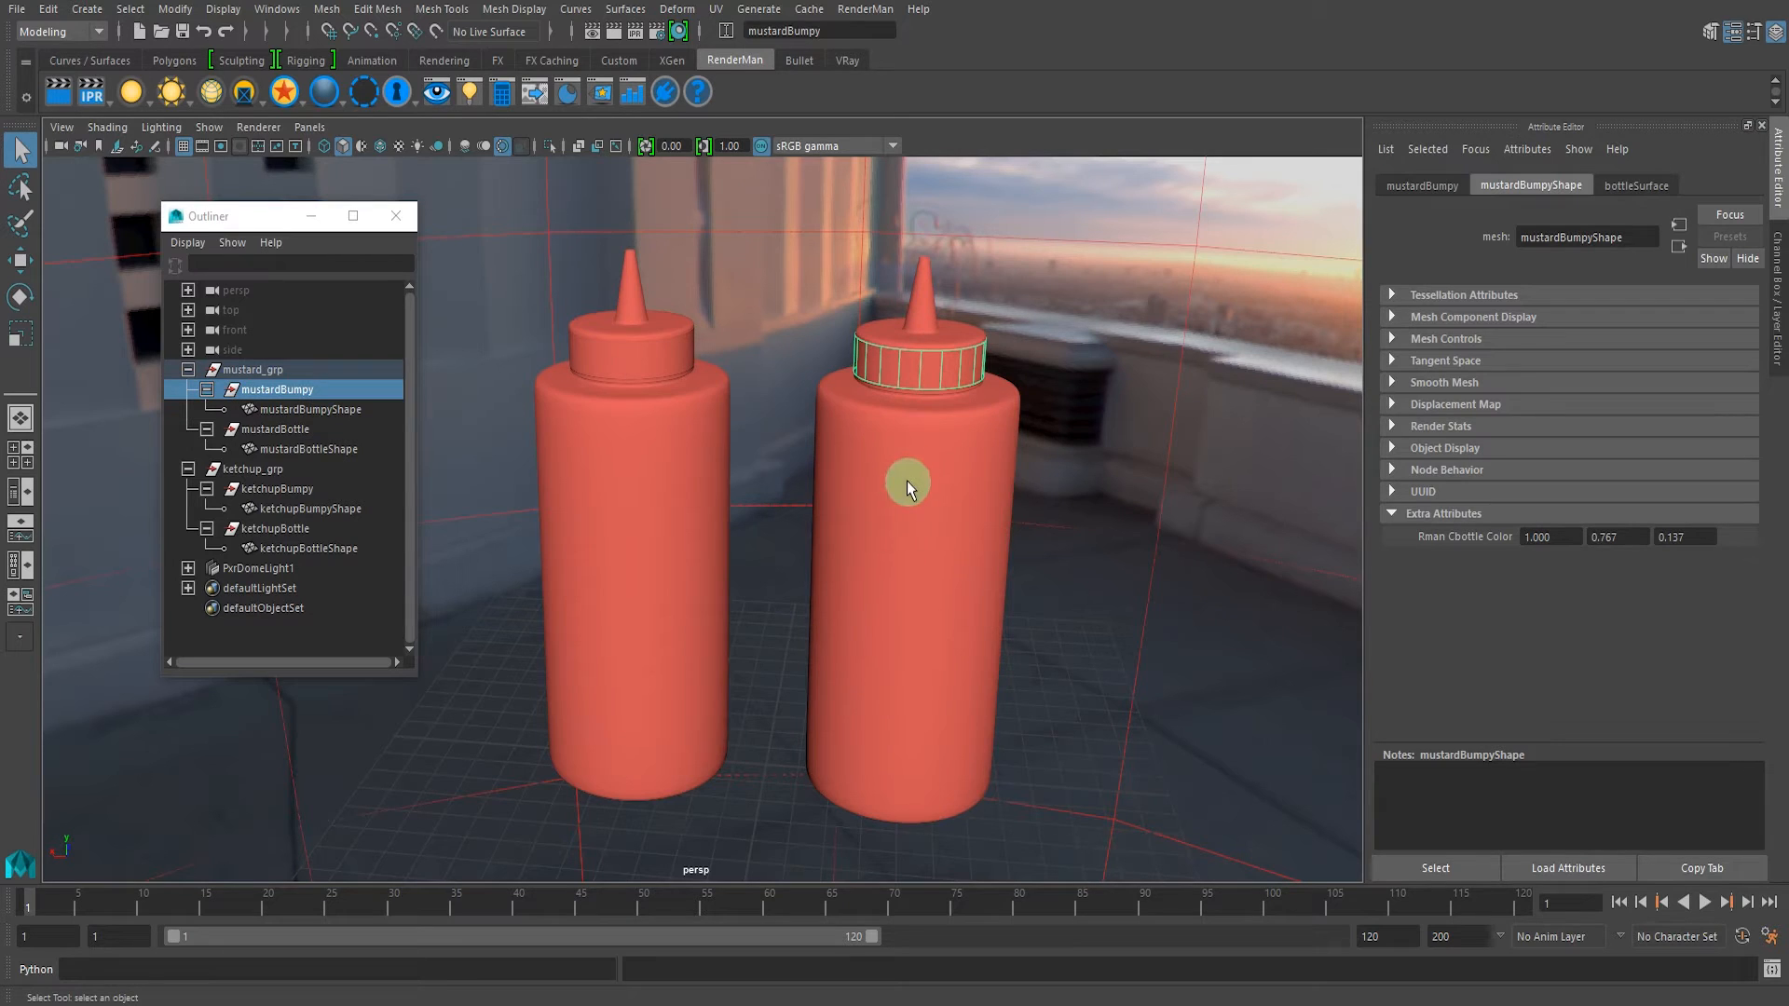
pyautogui.click(611, 377)
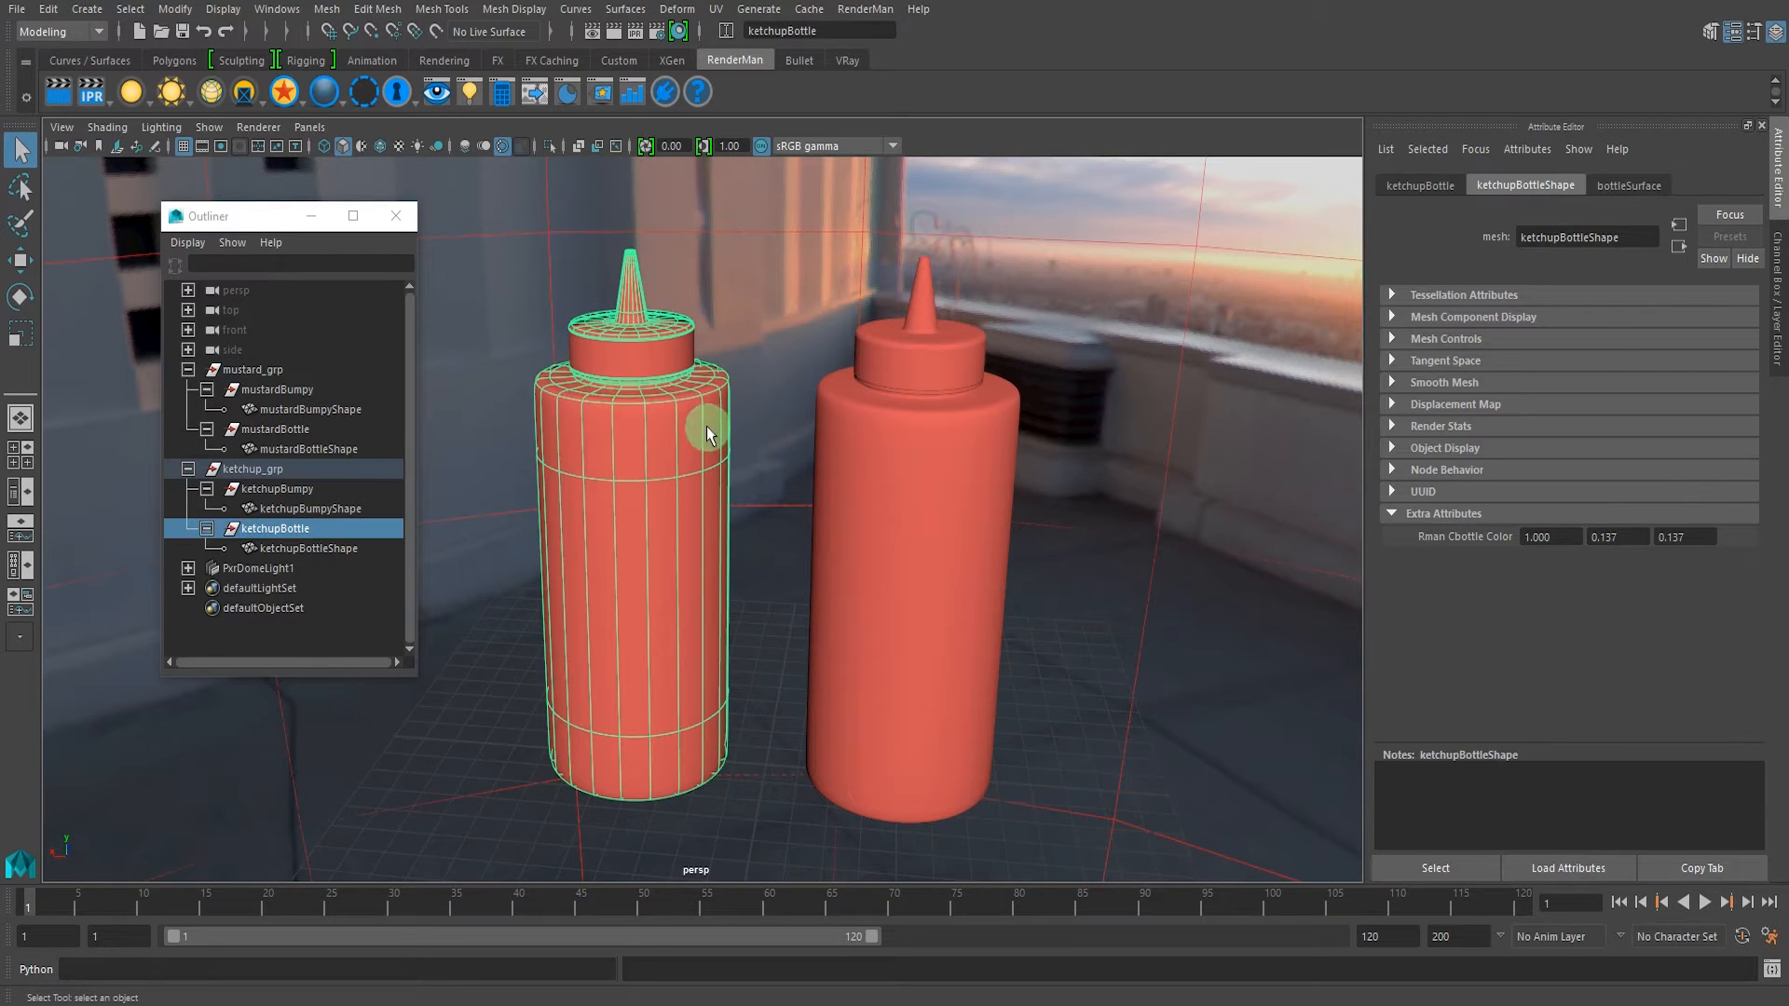
pyautogui.click(738, 347)
# - Run an IPR render of the two bottles to check their color and minimize the render window
pyautogui.keyDown('alt'); pyautogui.moveTo(739, 348); pyautogui.dragTo(291, 142); pyautogui.keyUp('alt')
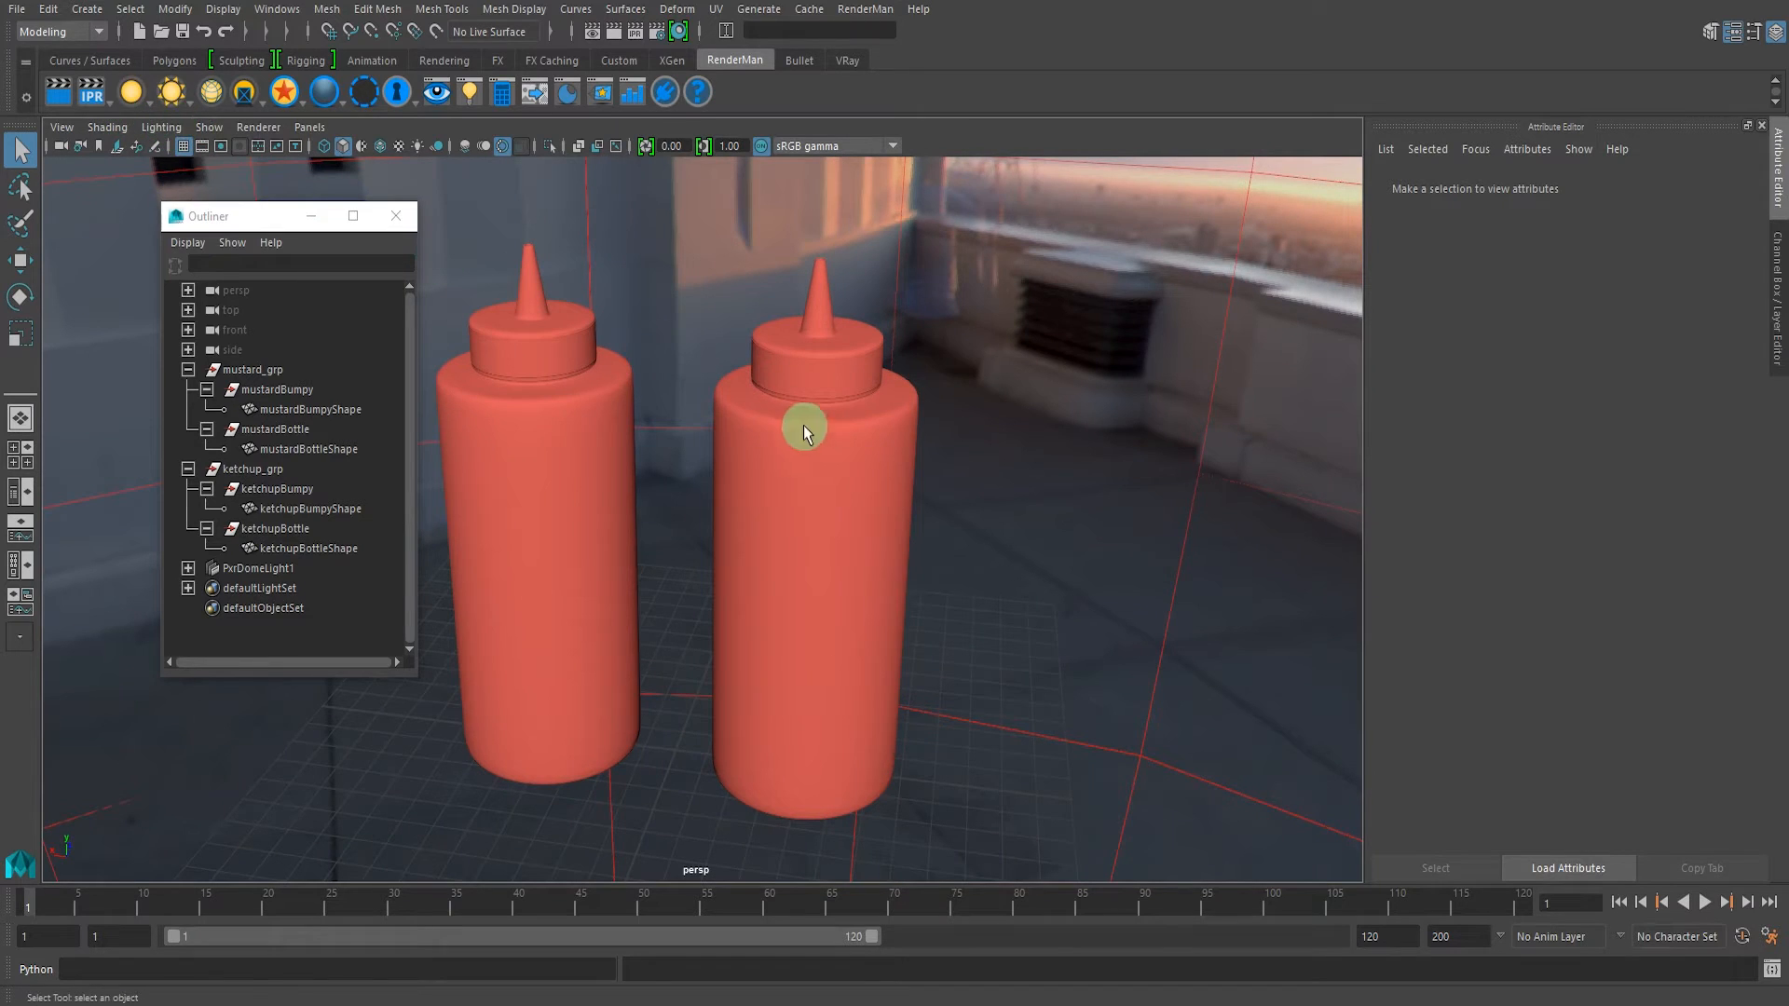
pyautogui.keyDown('alt'); pyautogui.moveTo(535, 452); pyautogui.dragTo(710, 451); pyautogui.keyUp('alt')
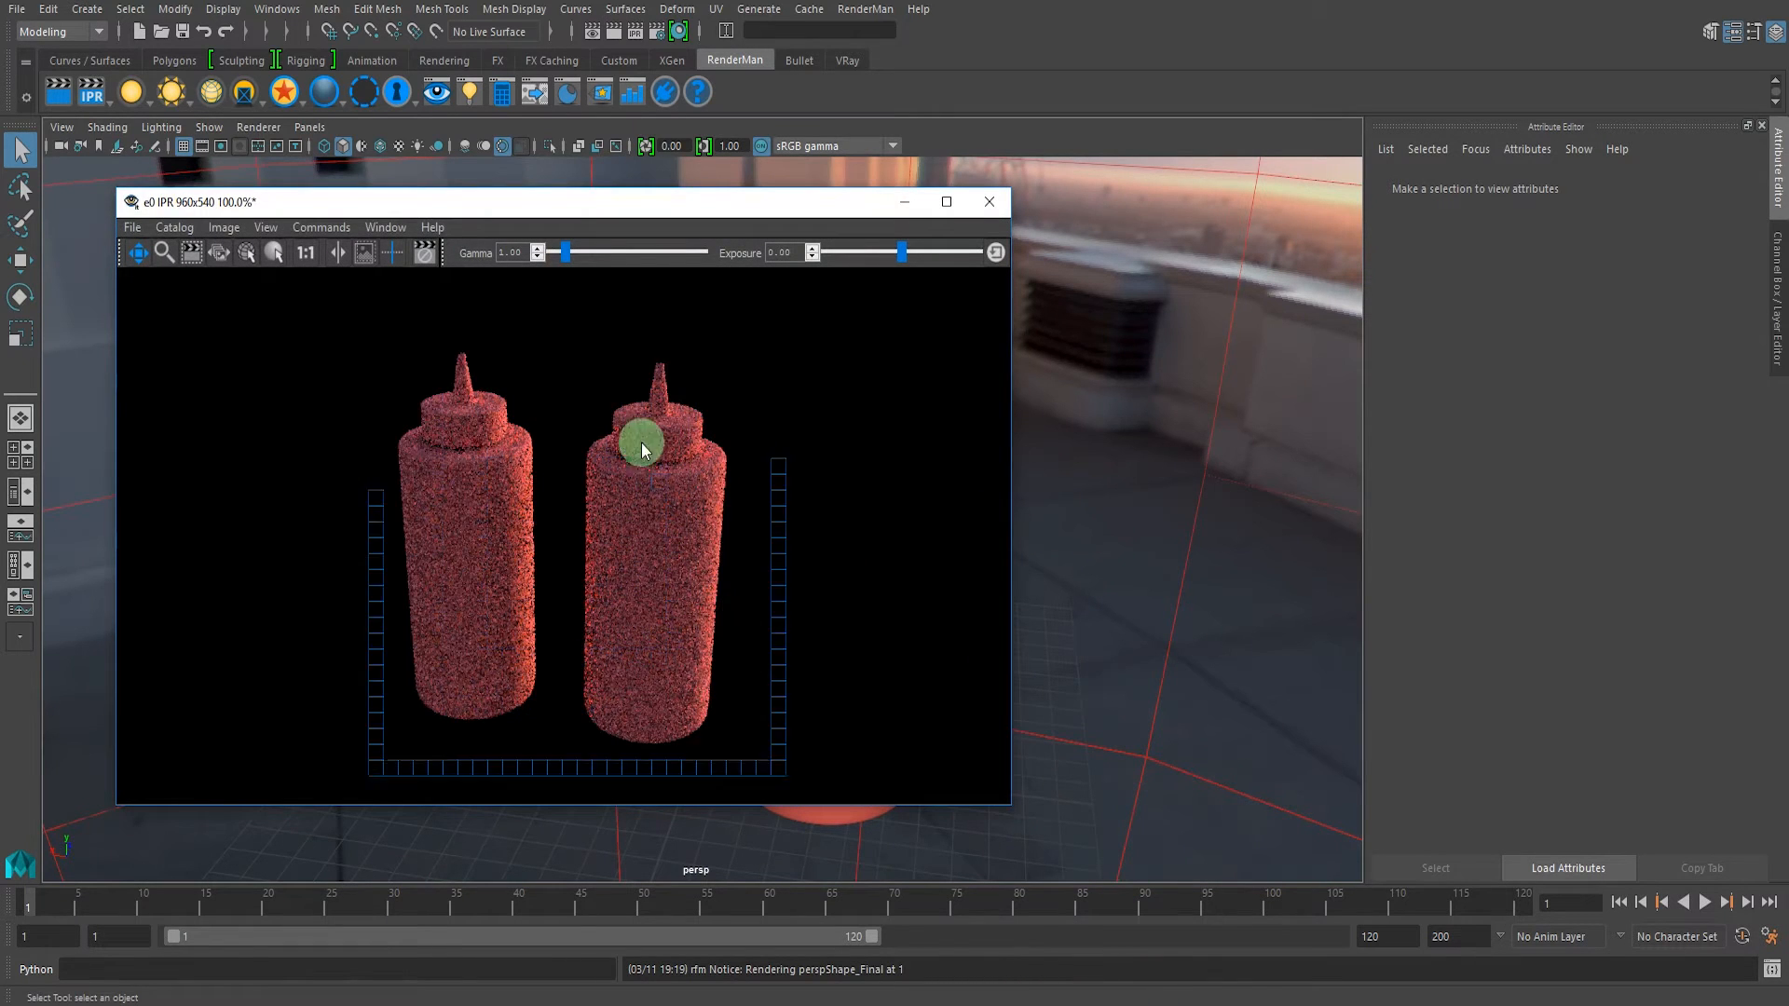
pyautogui.click(892, 218)
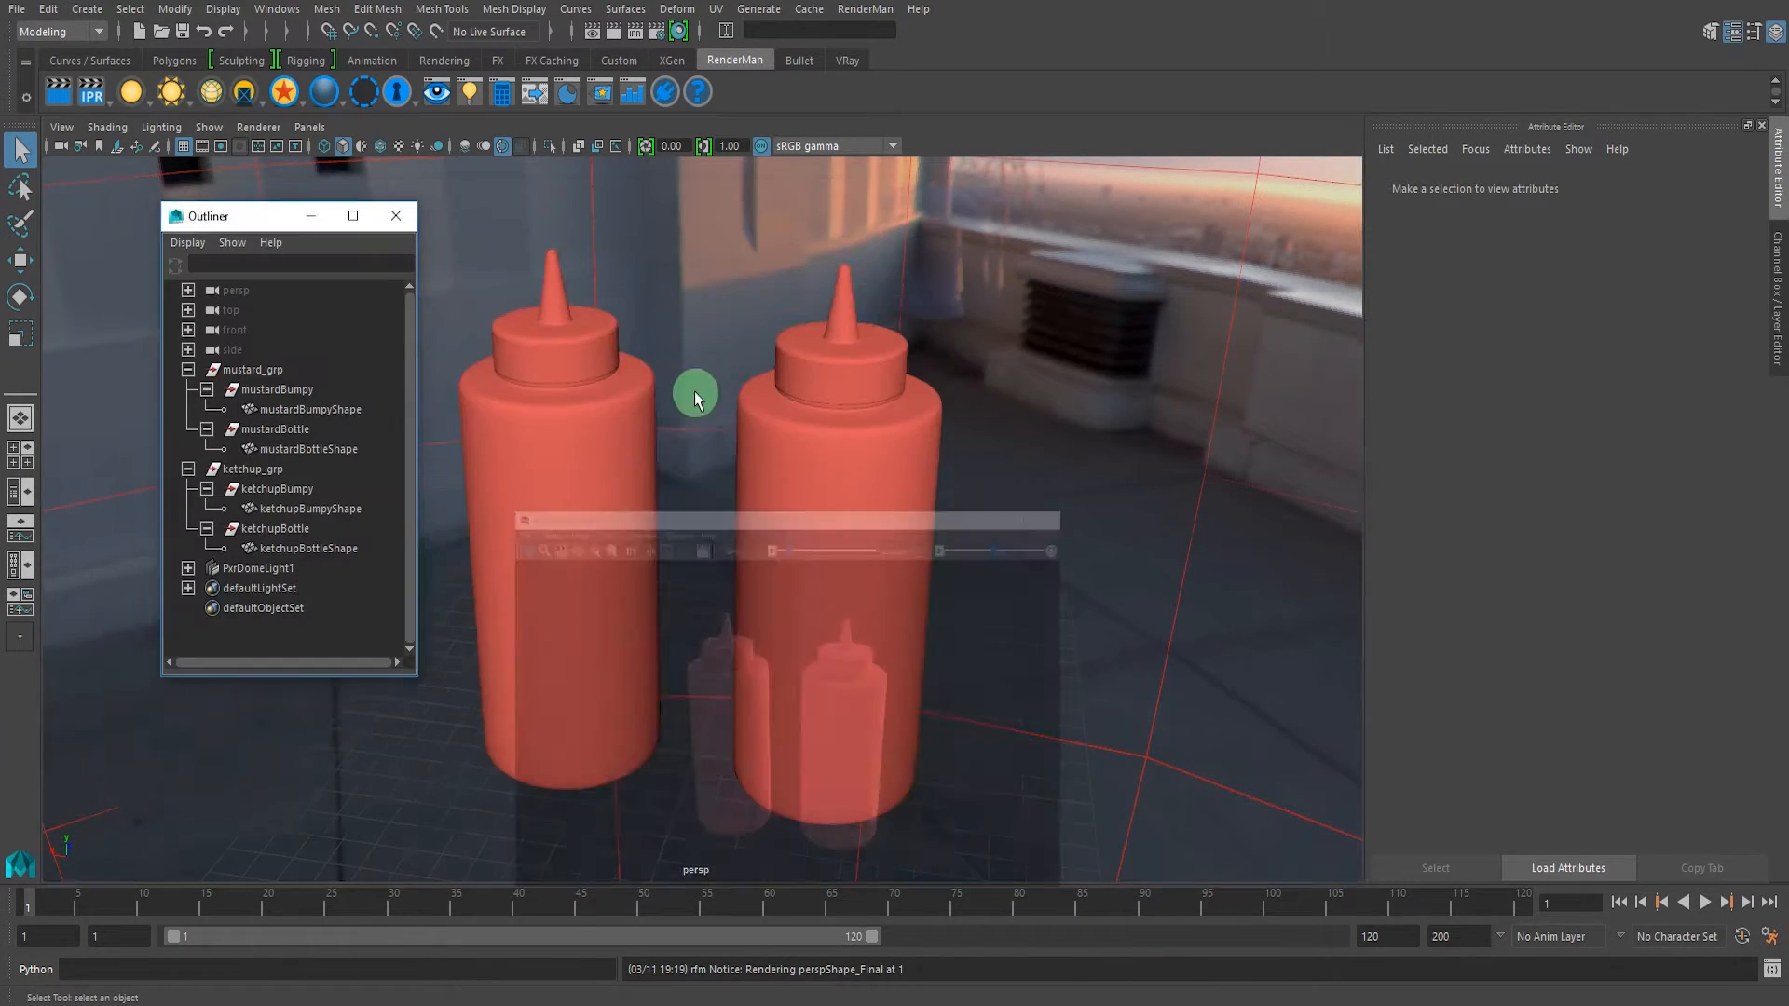
# - Graph the bottleSurface material's input and output connections in the Hypershade
pyautogui.click(677, 31)
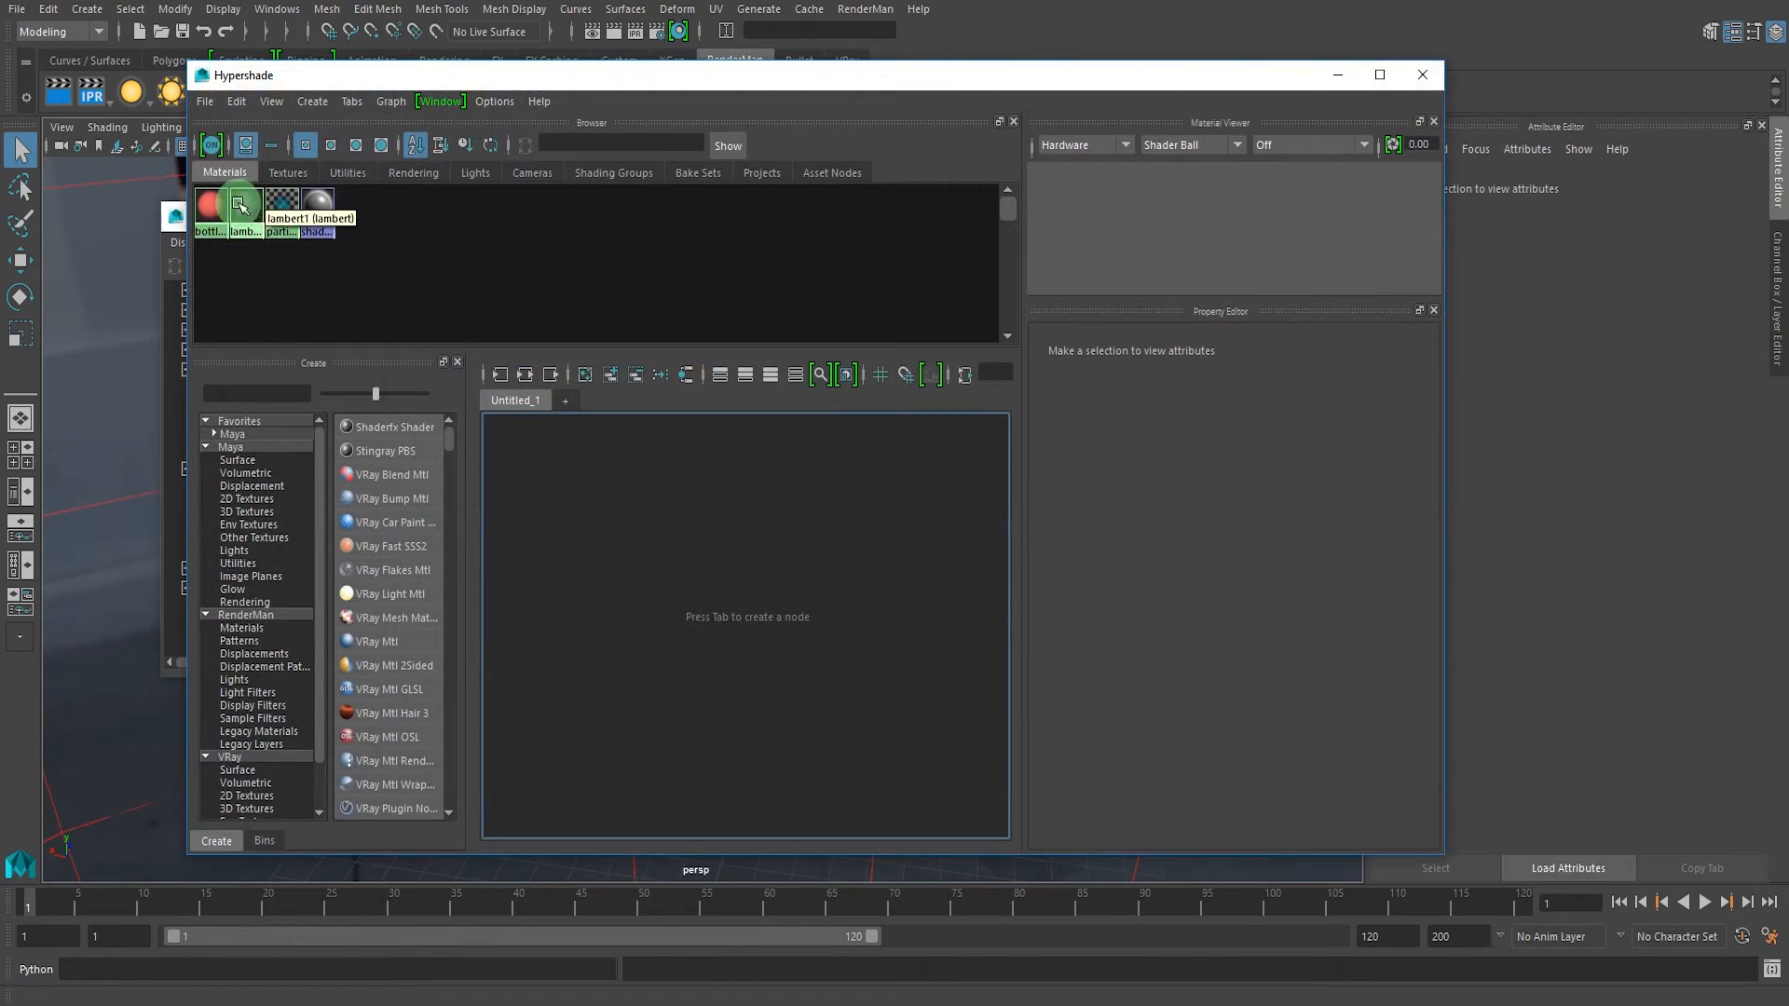
pyautogui.click(211, 205)
pyautogui.click(525, 375)
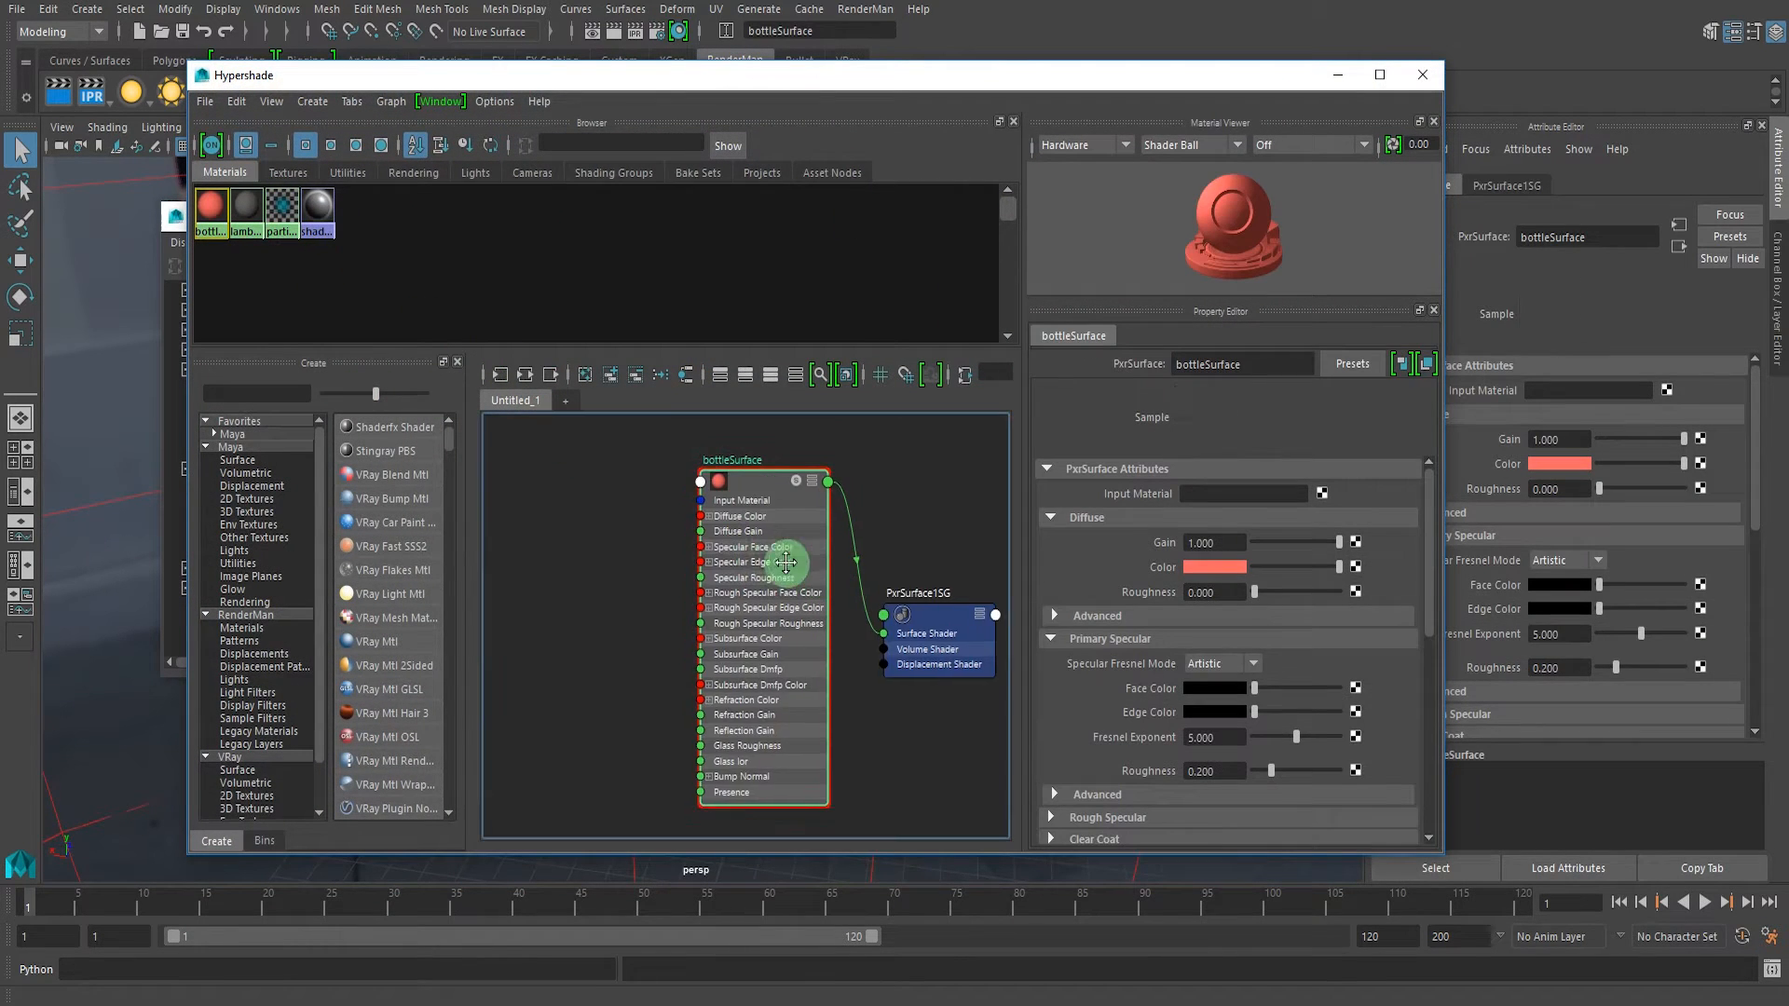
# - Find the PxrPrimvar node by searching for "pxrprim" and add it to the graph beside bottleSurface
pyautogui.click(207, 391)
pyautogui.write('pxrprim')
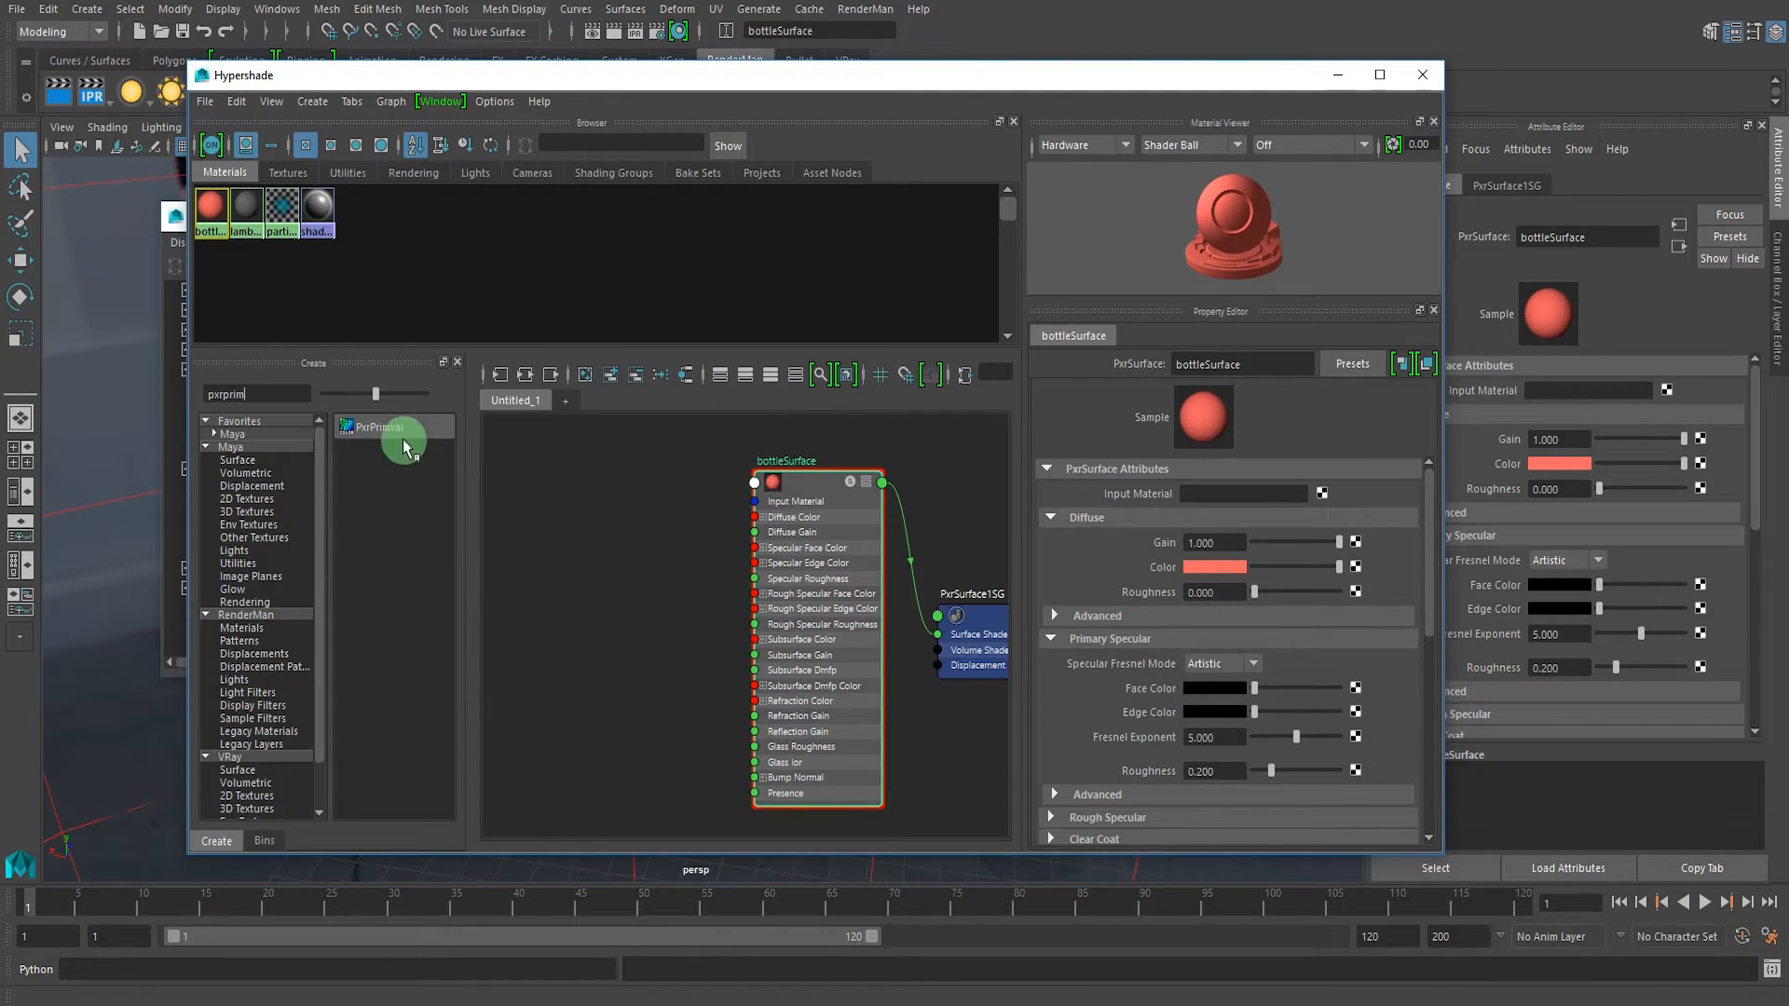
pyautogui.moveTo(402, 439); pyautogui.dragTo(639, 518)
pyautogui.scroll(4, 678, 513)
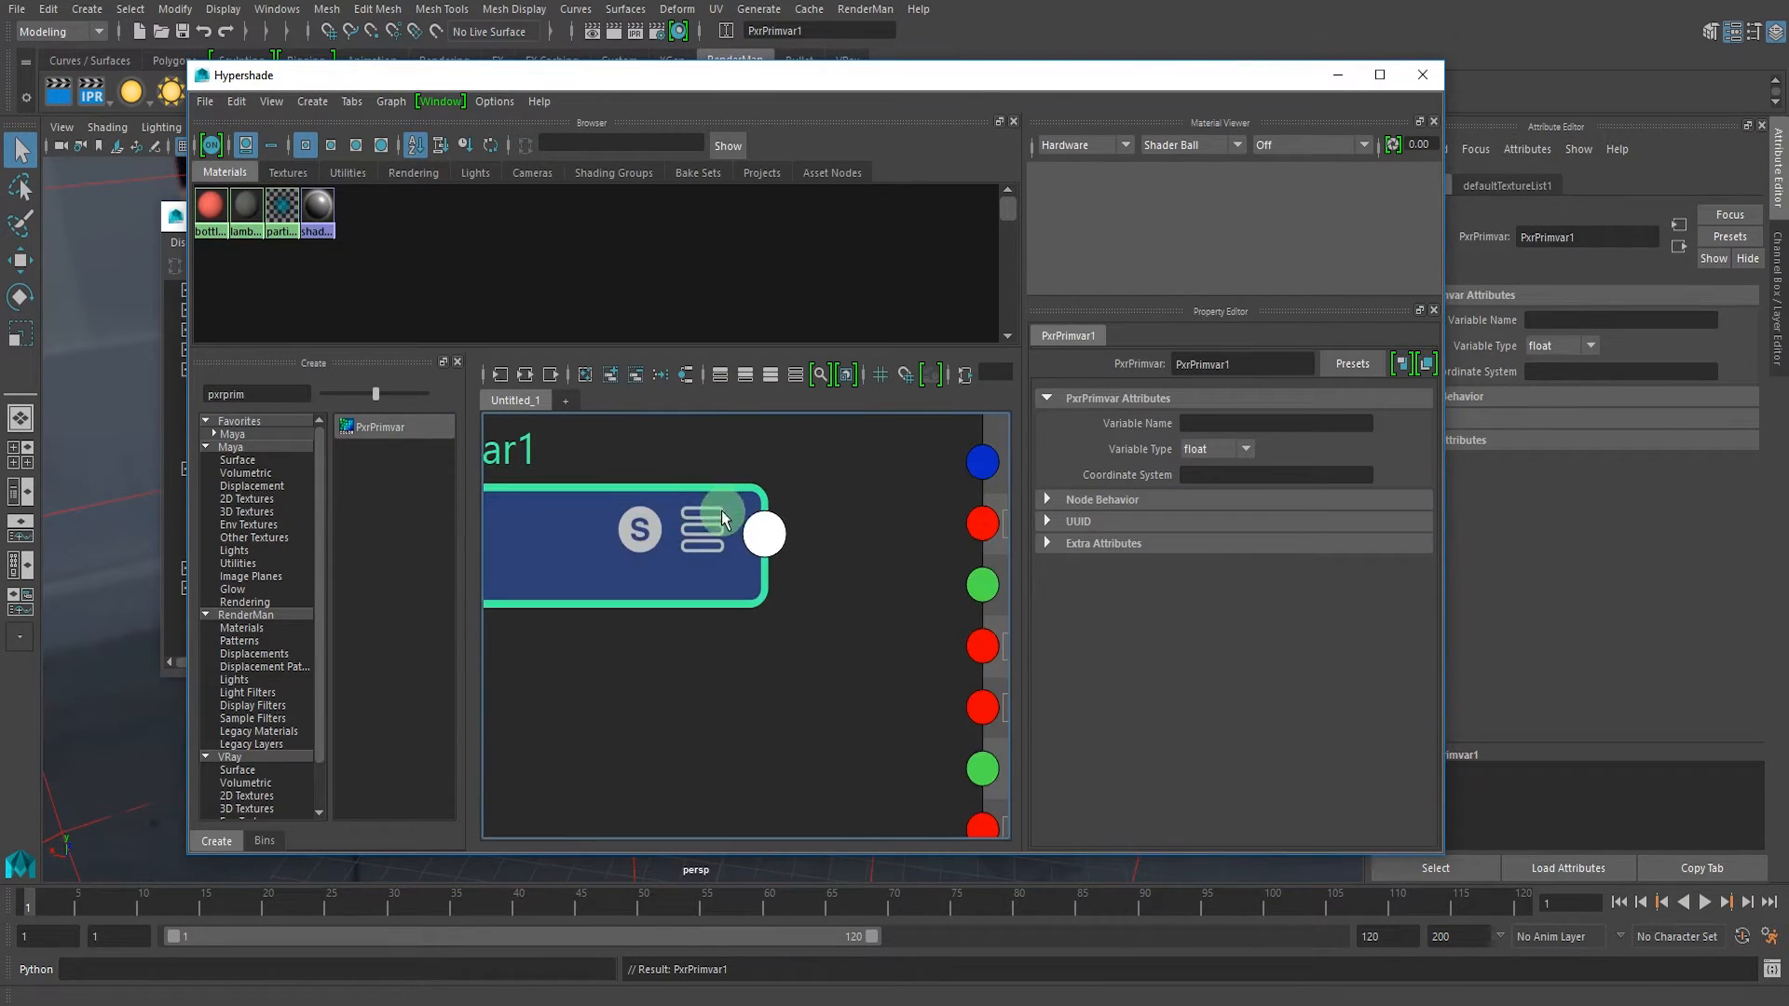
# - Connect the PxrPrimvar node's Result RGB output to the Diffuse Color input of bottleSurface
pyautogui.scroll(-1, 619, 559)
pyautogui.keyDown('alt'); pyautogui.moveTo(723, 516); pyautogui.dragTo(686, 572, button='middle'); pyautogui.keyUp('alt')
pyautogui.scroll(-2, 689, 572)
pyautogui.click(700, 571)
pyautogui.moveTo(733, 646)
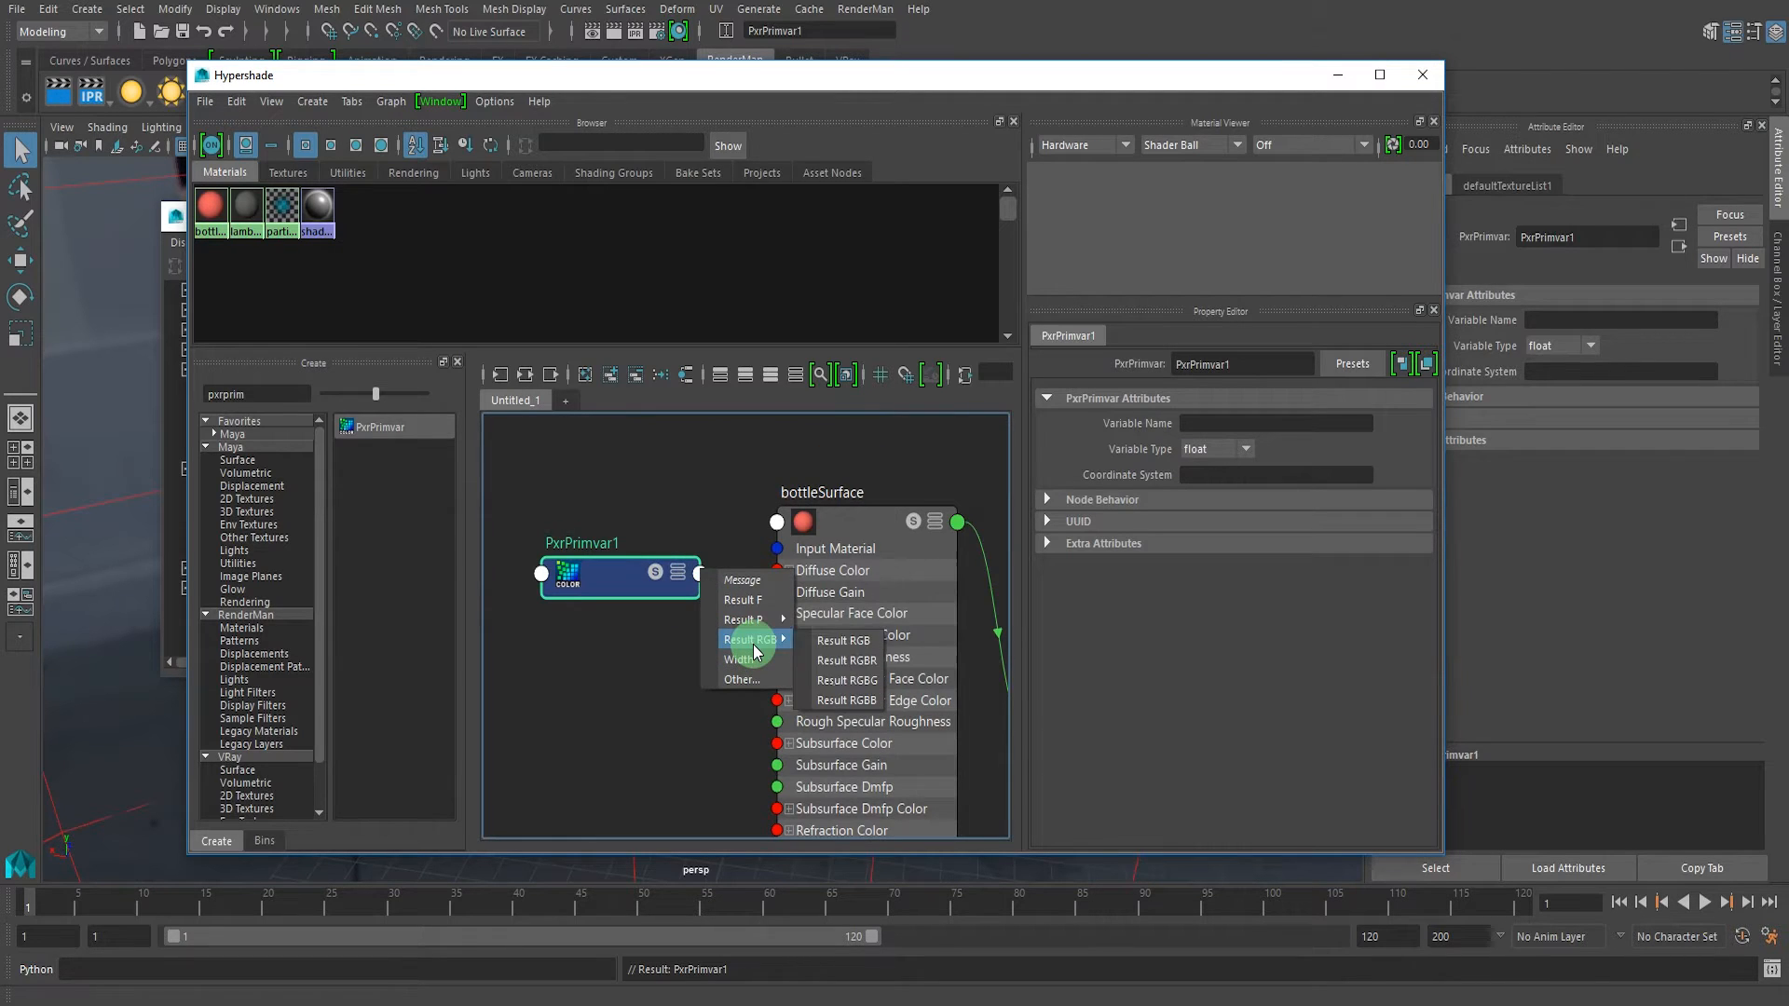
pyautogui.click(843, 642)
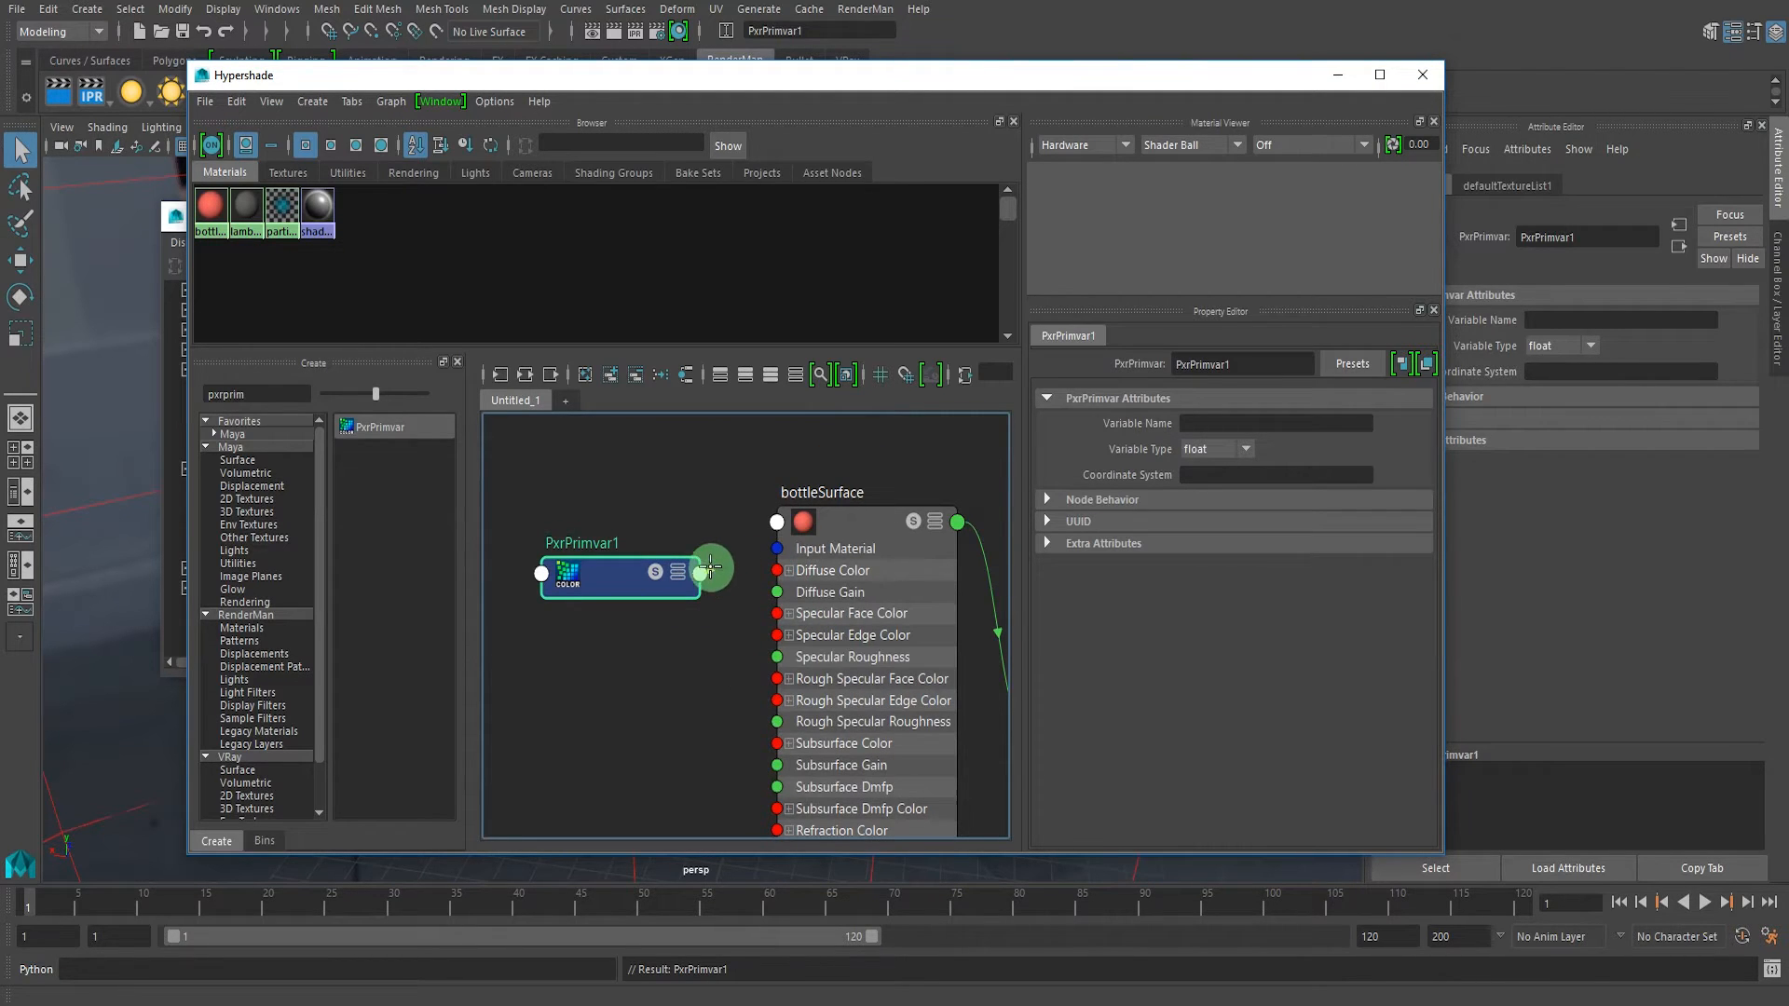
pyautogui.click(776, 571)
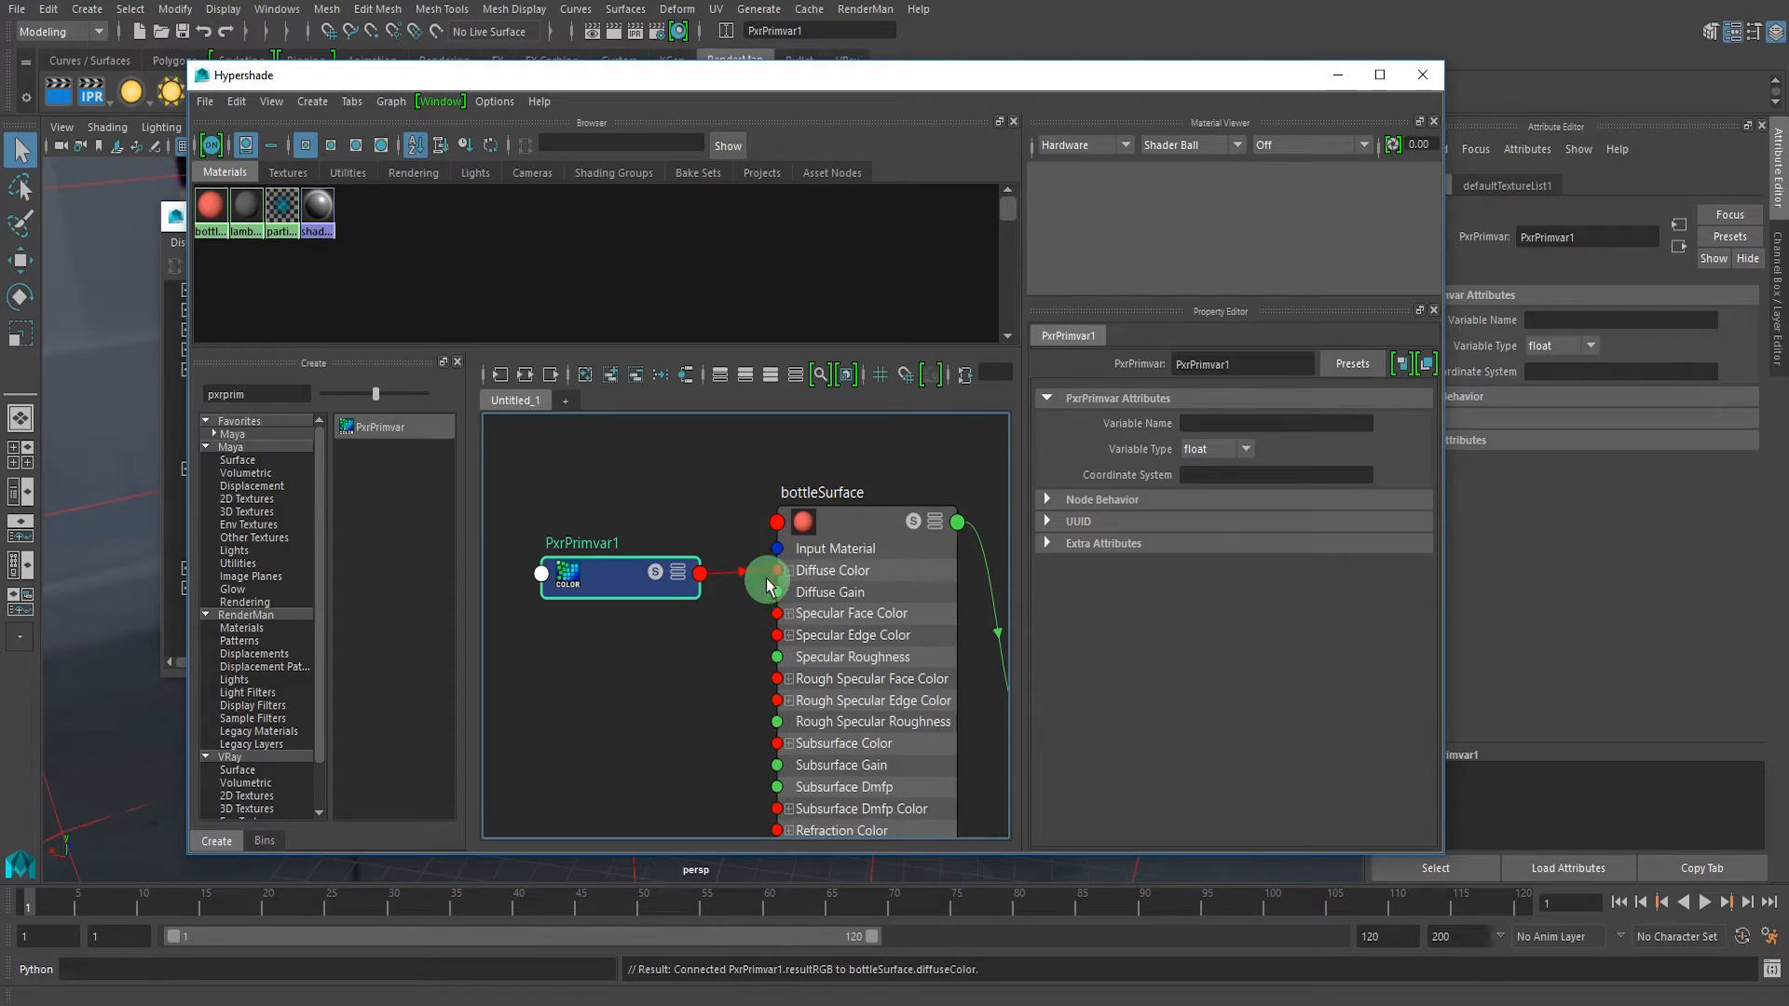
# - Set the PxrPrimvar node's variable type to color and its variable name to bottleColor
pyautogui.click(1202, 450)
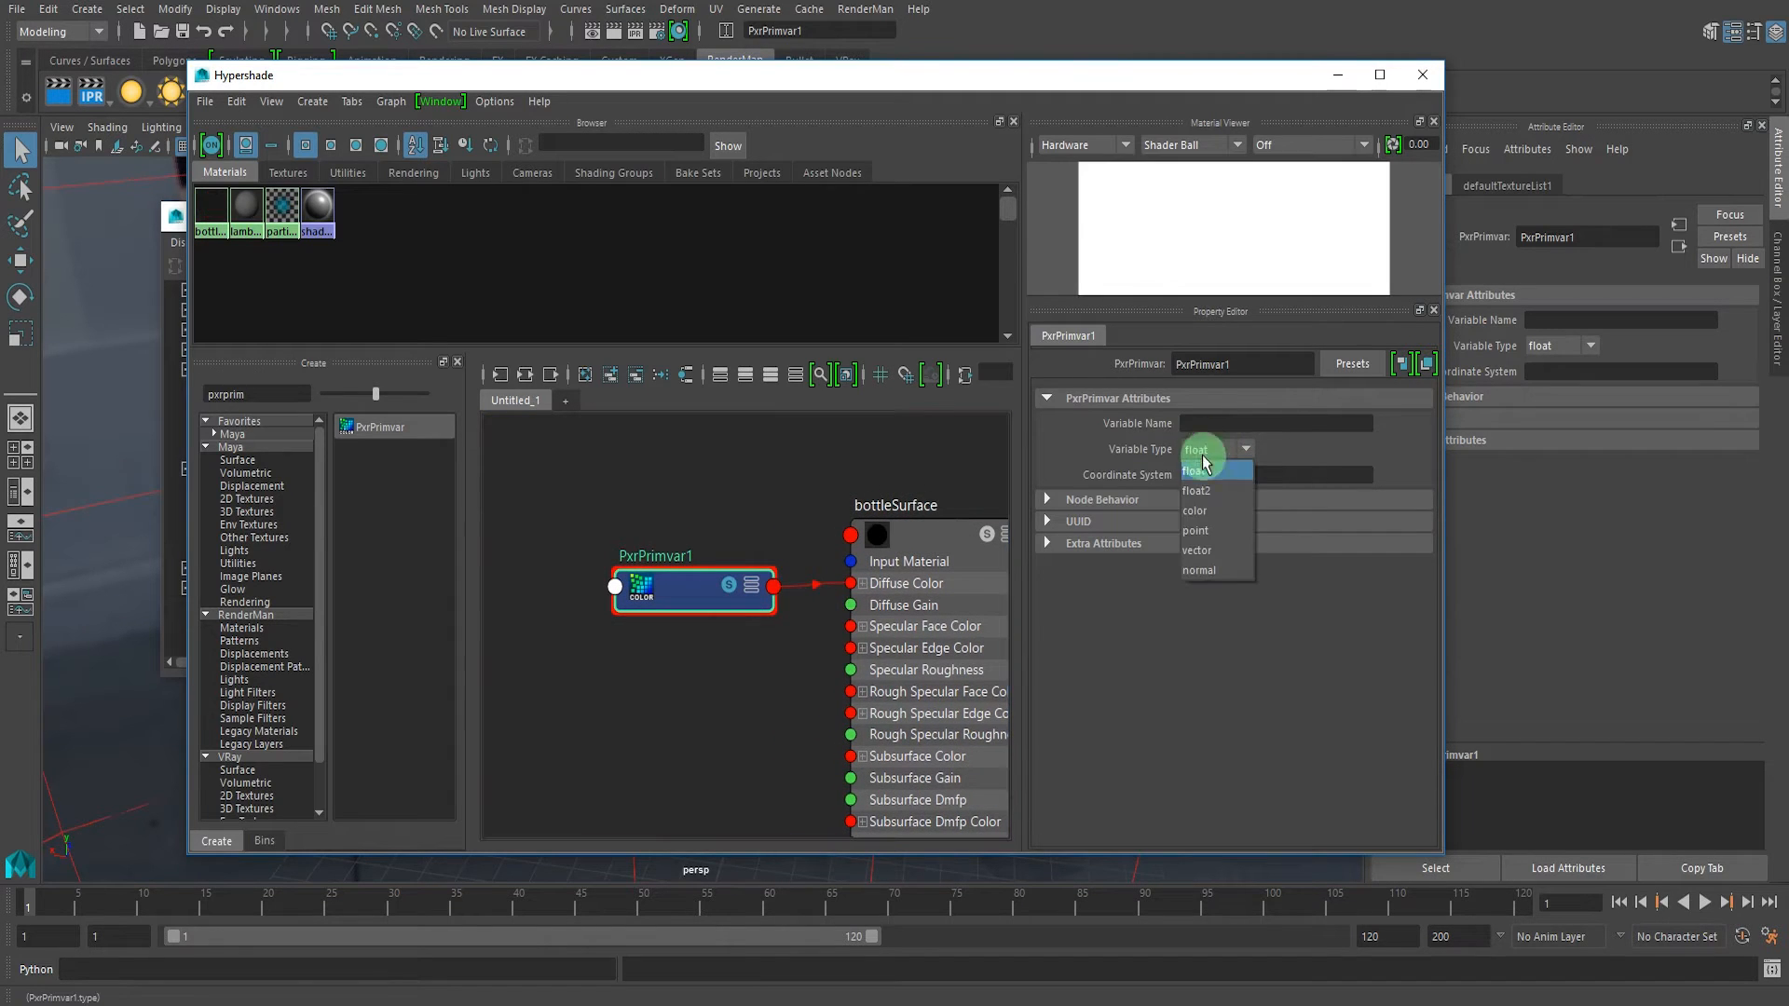
pyautogui.click(1205, 511)
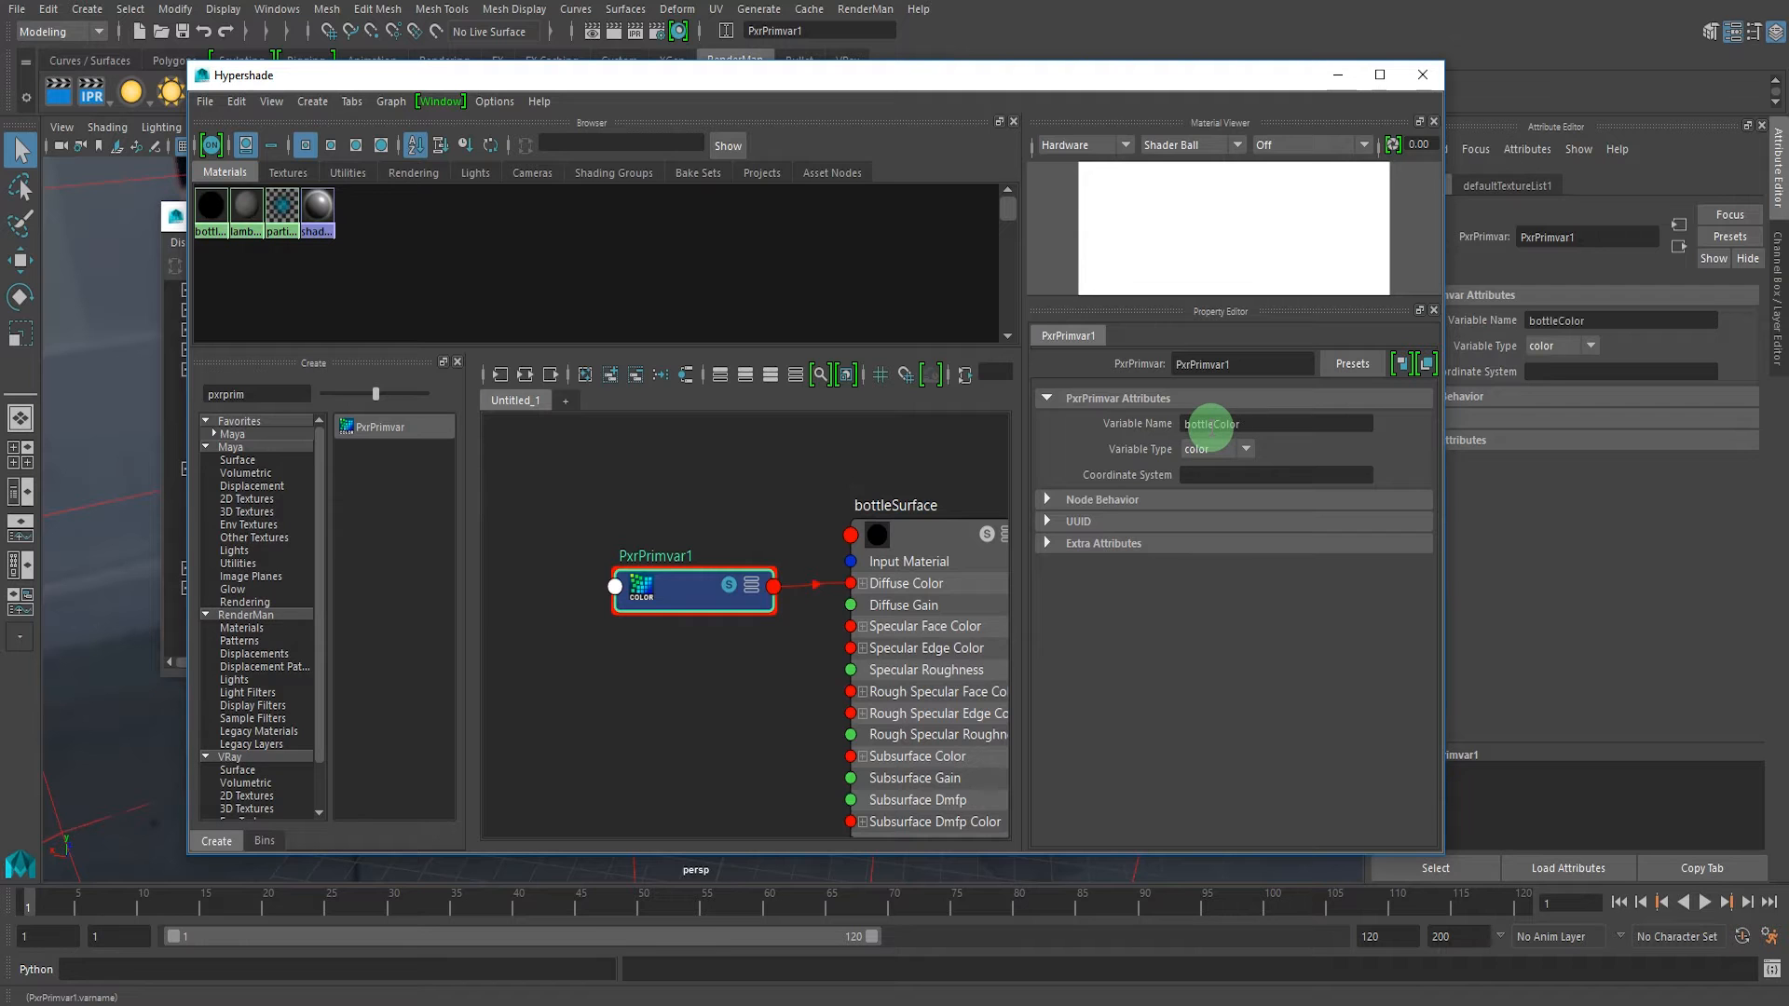
# - Return to the scene view and display both bottles with the default material
pyautogui.click(1338, 74)
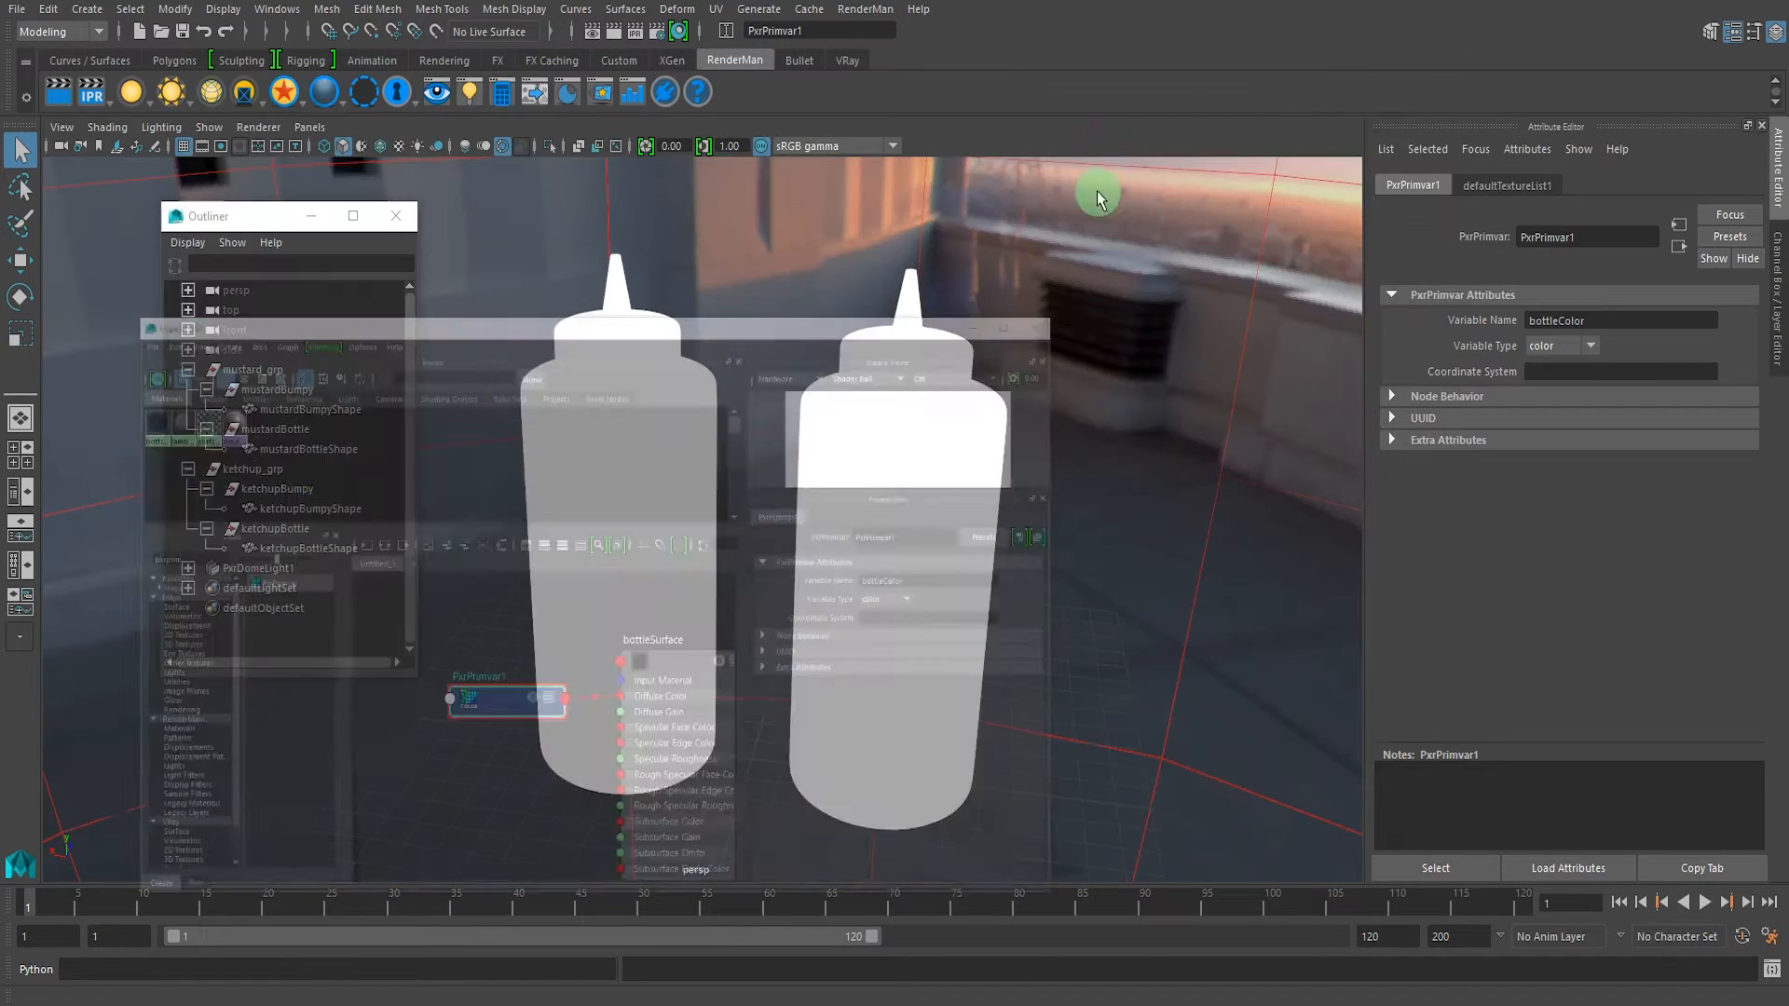
pyautogui.scroll(-3, 883, 439)
pyautogui.scroll(3, 883, 439)
pyautogui.keyDown('alt'); pyautogui.moveTo(882, 439); pyautogui.dragTo(880, 392); pyautogui.keyUp('alt')
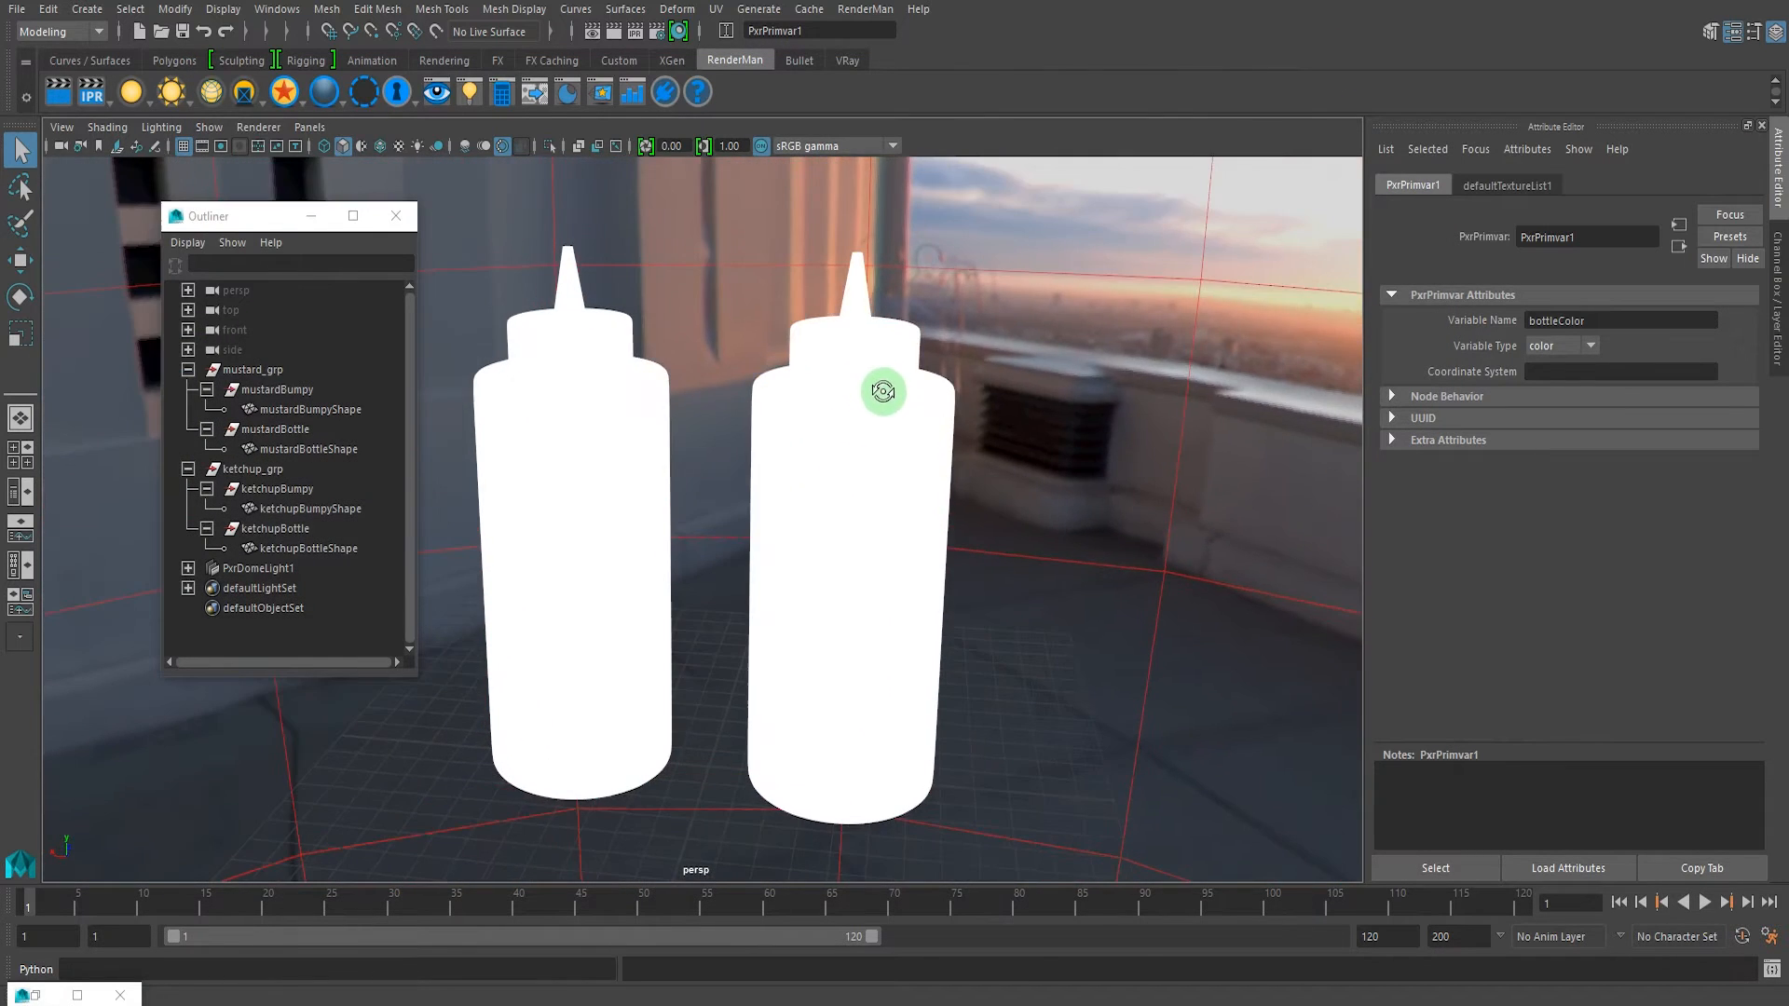
pyautogui.click(936, 448)
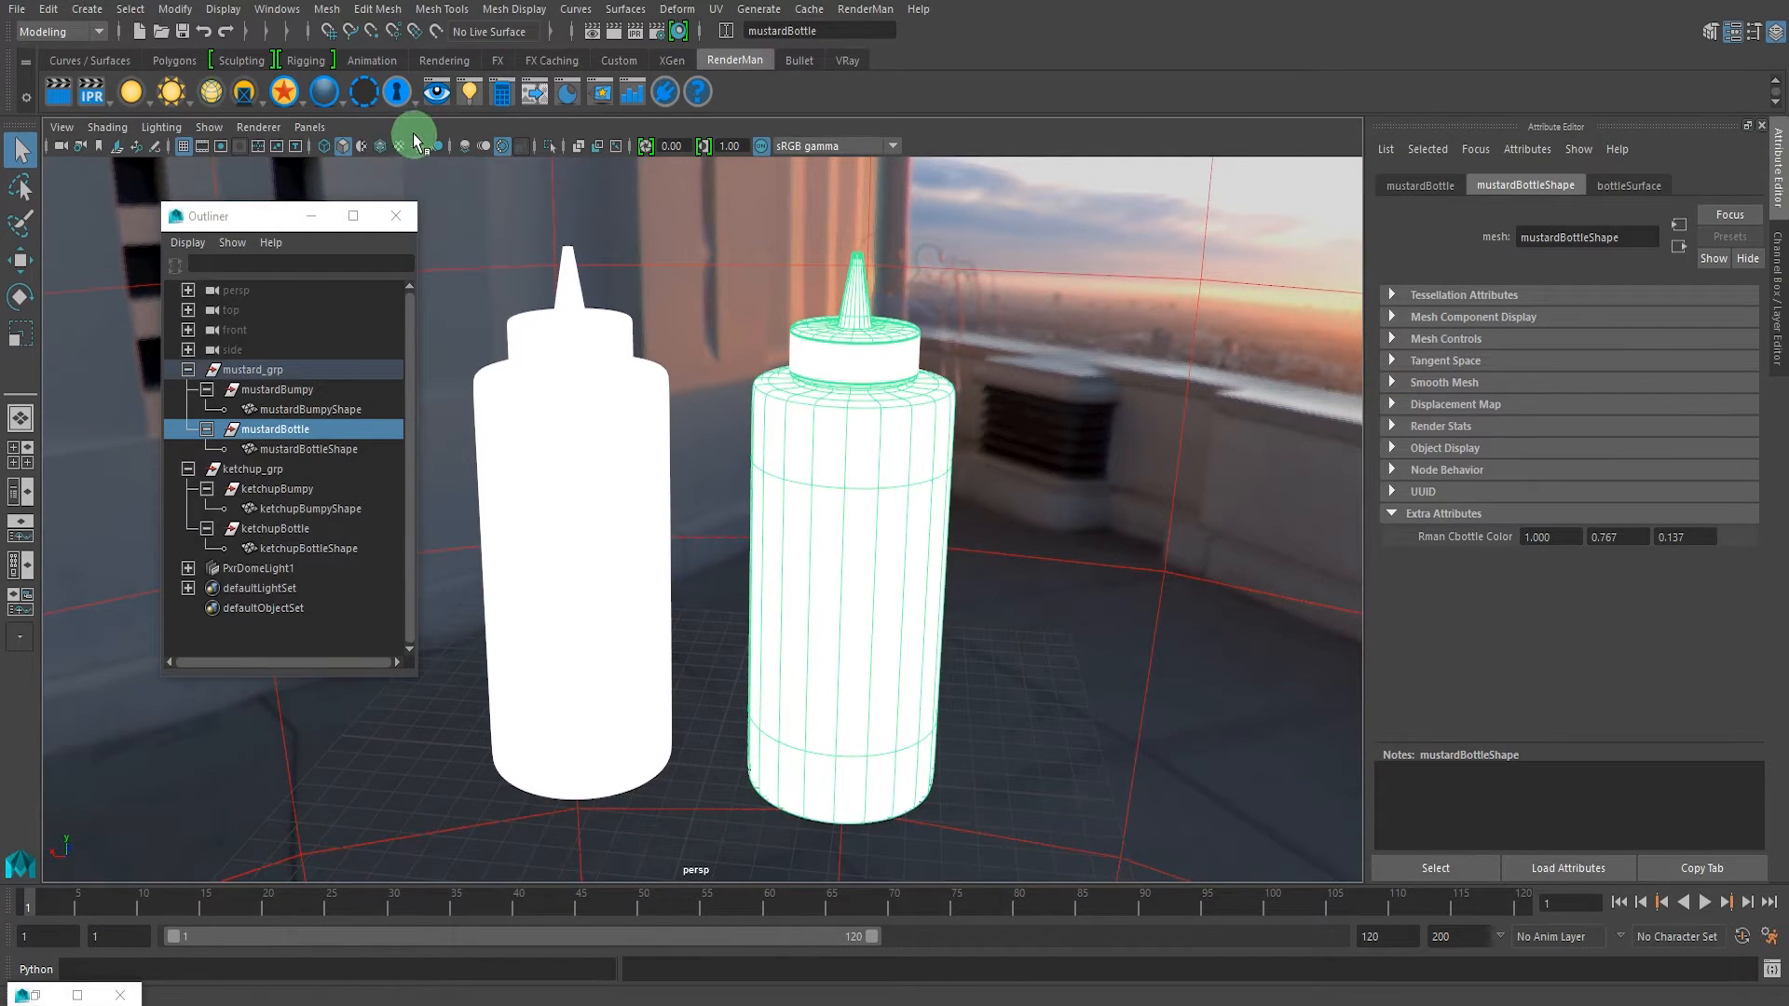
pyautogui.click(363, 145)
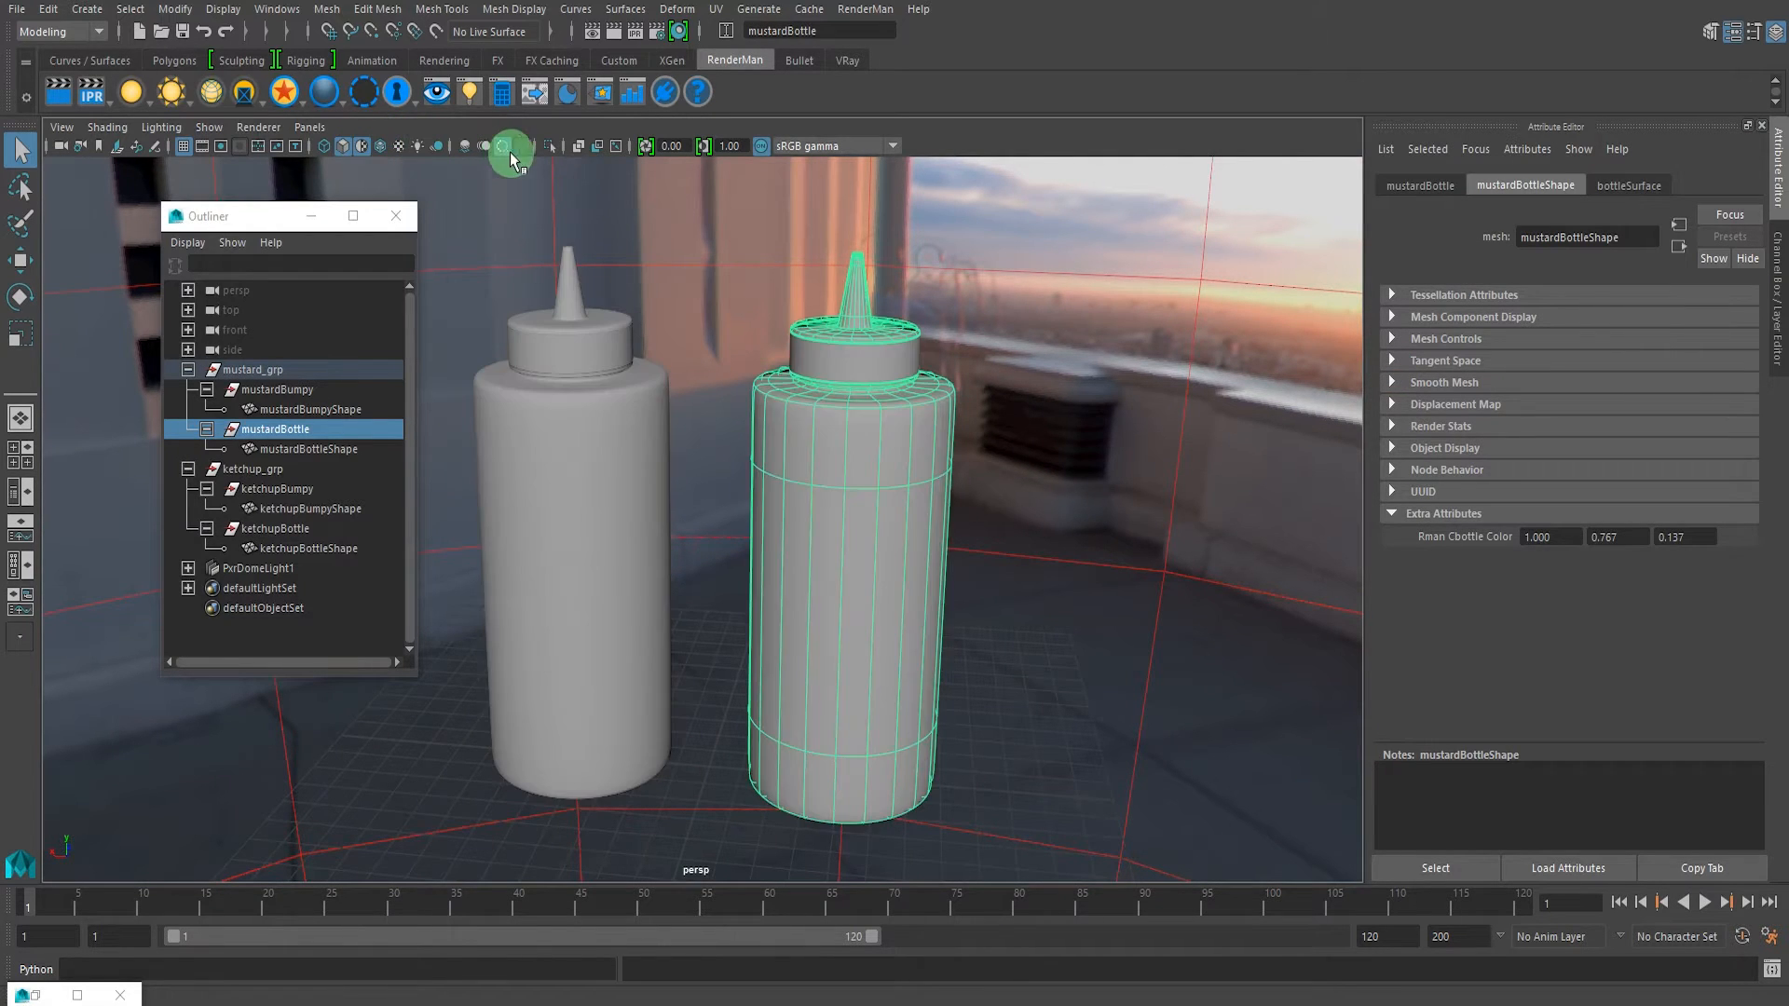
pyautogui.click(618, 239)
pyautogui.moveTo(795, 384)
pyautogui.keyDown('alt'); pyautogui.mouseDown(button='middle')
pyautogui.moveTo(818, 384)
pyautogui.moveTo(805, 379)
pyautogui.mouseUp(button='middle'); pyautogui.keyUp('alt')
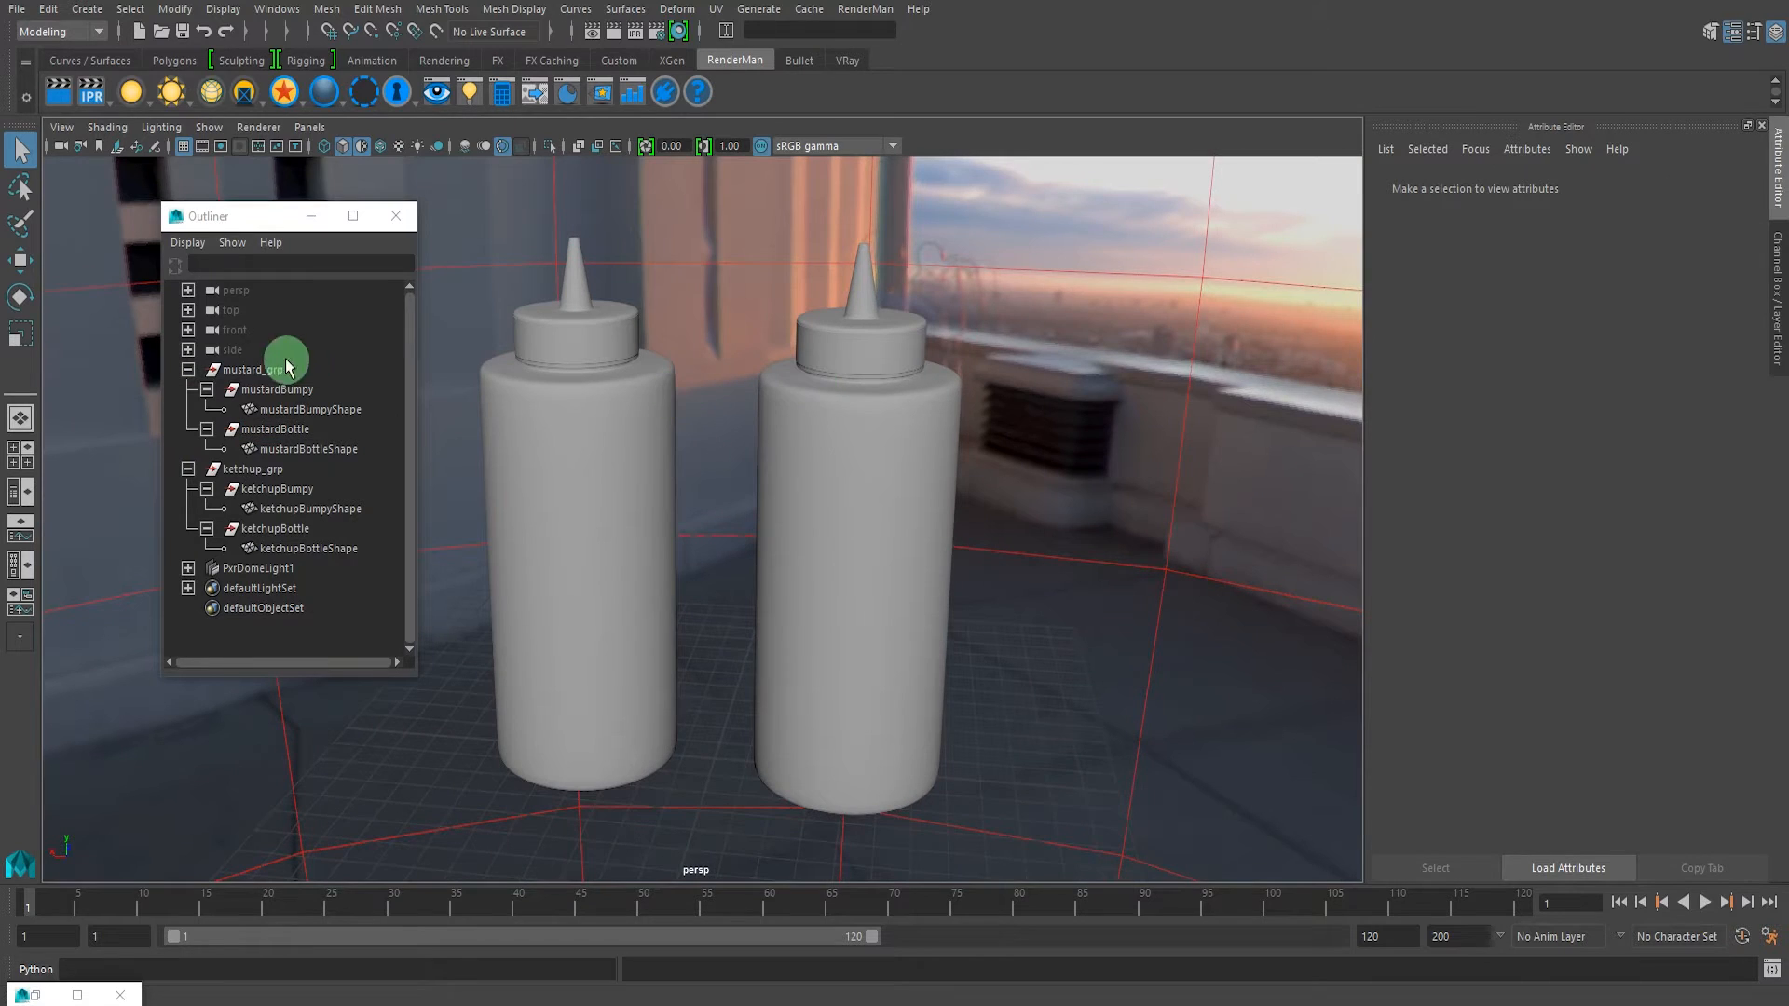
# - Run an IPR render of the two bottles to check their colors and put the render window away
pyautogui.click(209, 389)
pyautogui.click(208, 409)
pyautogui.click(208, 409)
pyautogui.click(209, 389)
pyautogui.click(711, 407)
pyautogui.click(94, 107)
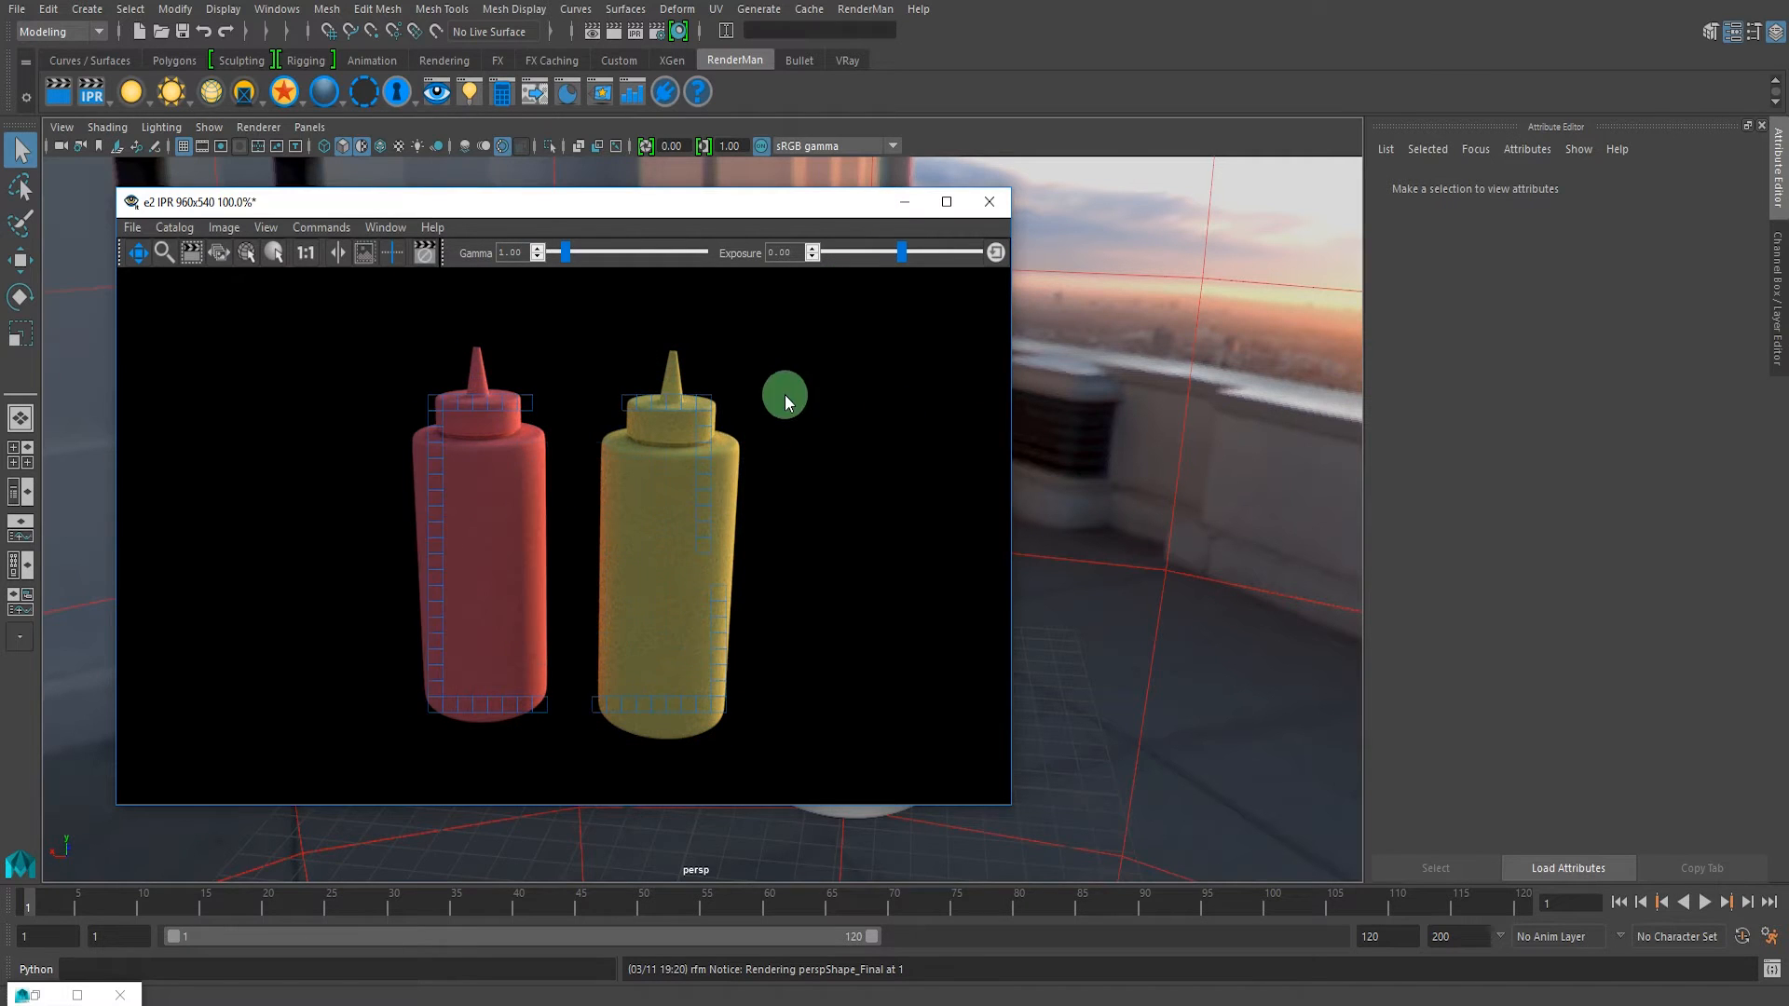
pyautogui.click(911, 207)
# - Examine the mustard bottle up close, inspecting its cap mesh mustardBumpy and its body mesh mustardBottle
pyautogui.scroll(4, 803, 339)
pyautogui.keyDown('alt'); pyautogui.moveTo(820, 340); pyautogui.dragTo(826, 436, button='middle'); pyautogui.keyUp('alt')
pyautogui.scroll(3, 820, 389)
pyautogui.click(820, 390)
pyautogui.click(315, 217)
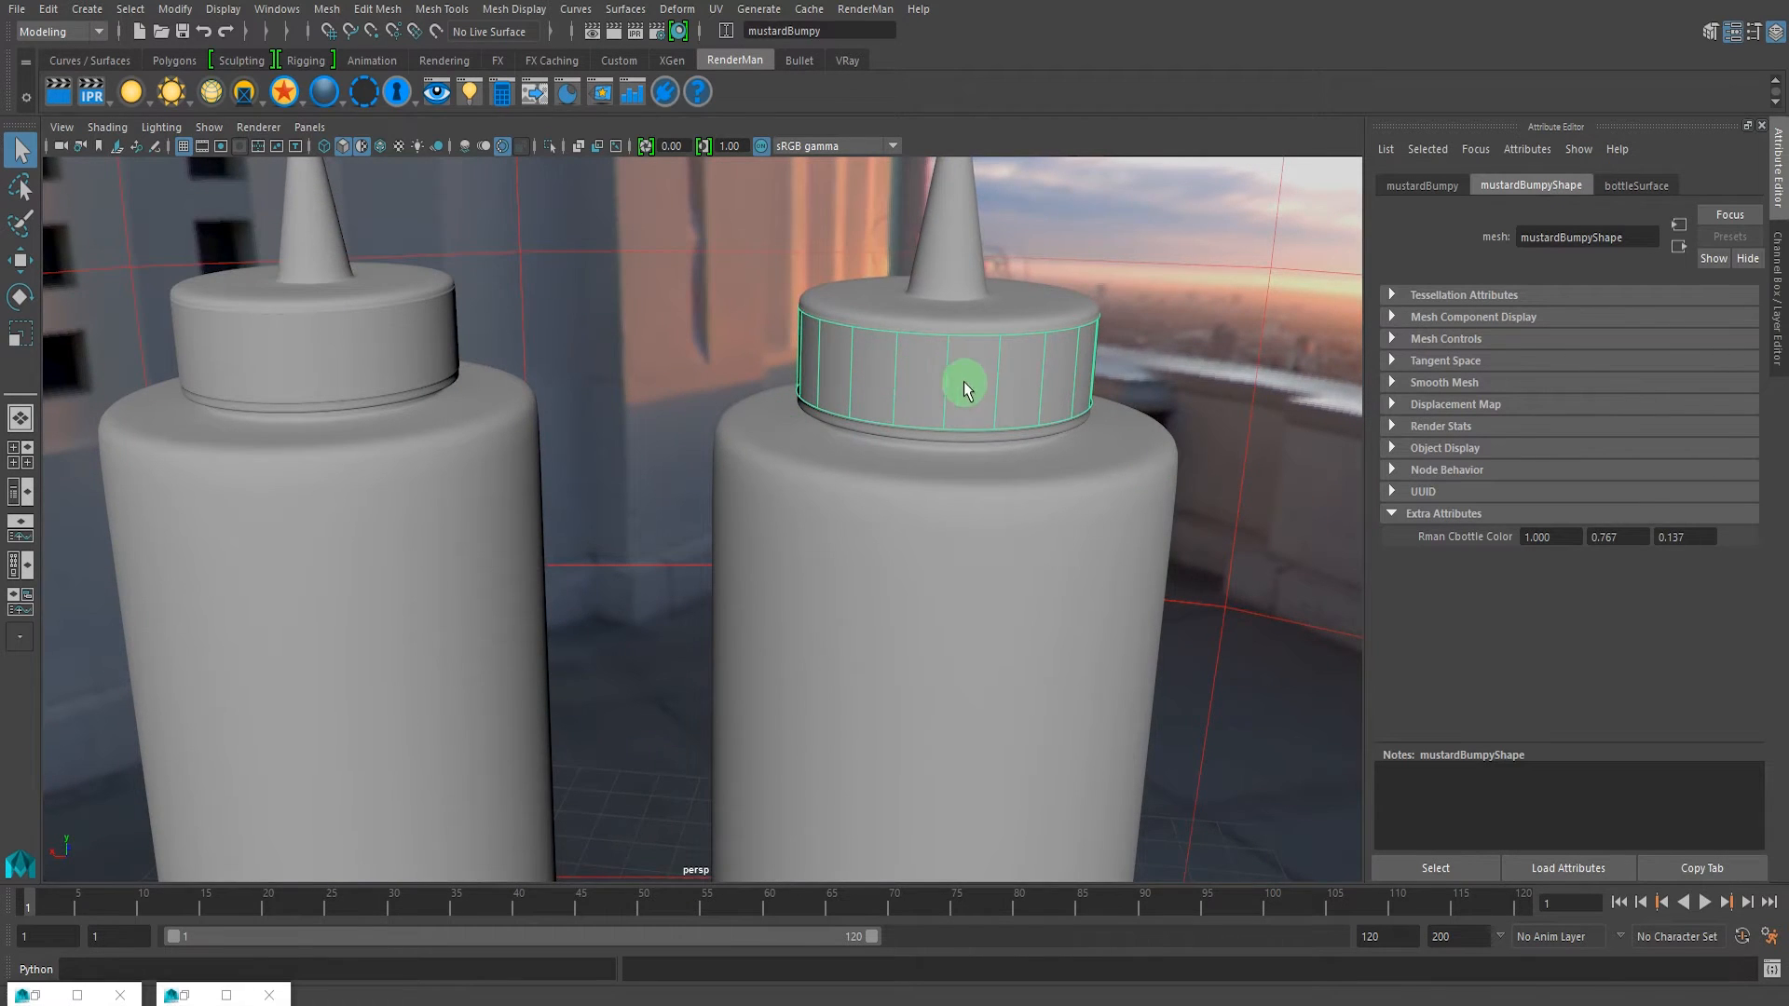
pyautogui.keyDown('alt'); pyautogui.moveTo(965, 389); pyautogui.dragTo(979, 578); pyautogui.keyUp('alt')
pyautogui.click(1051, 460)
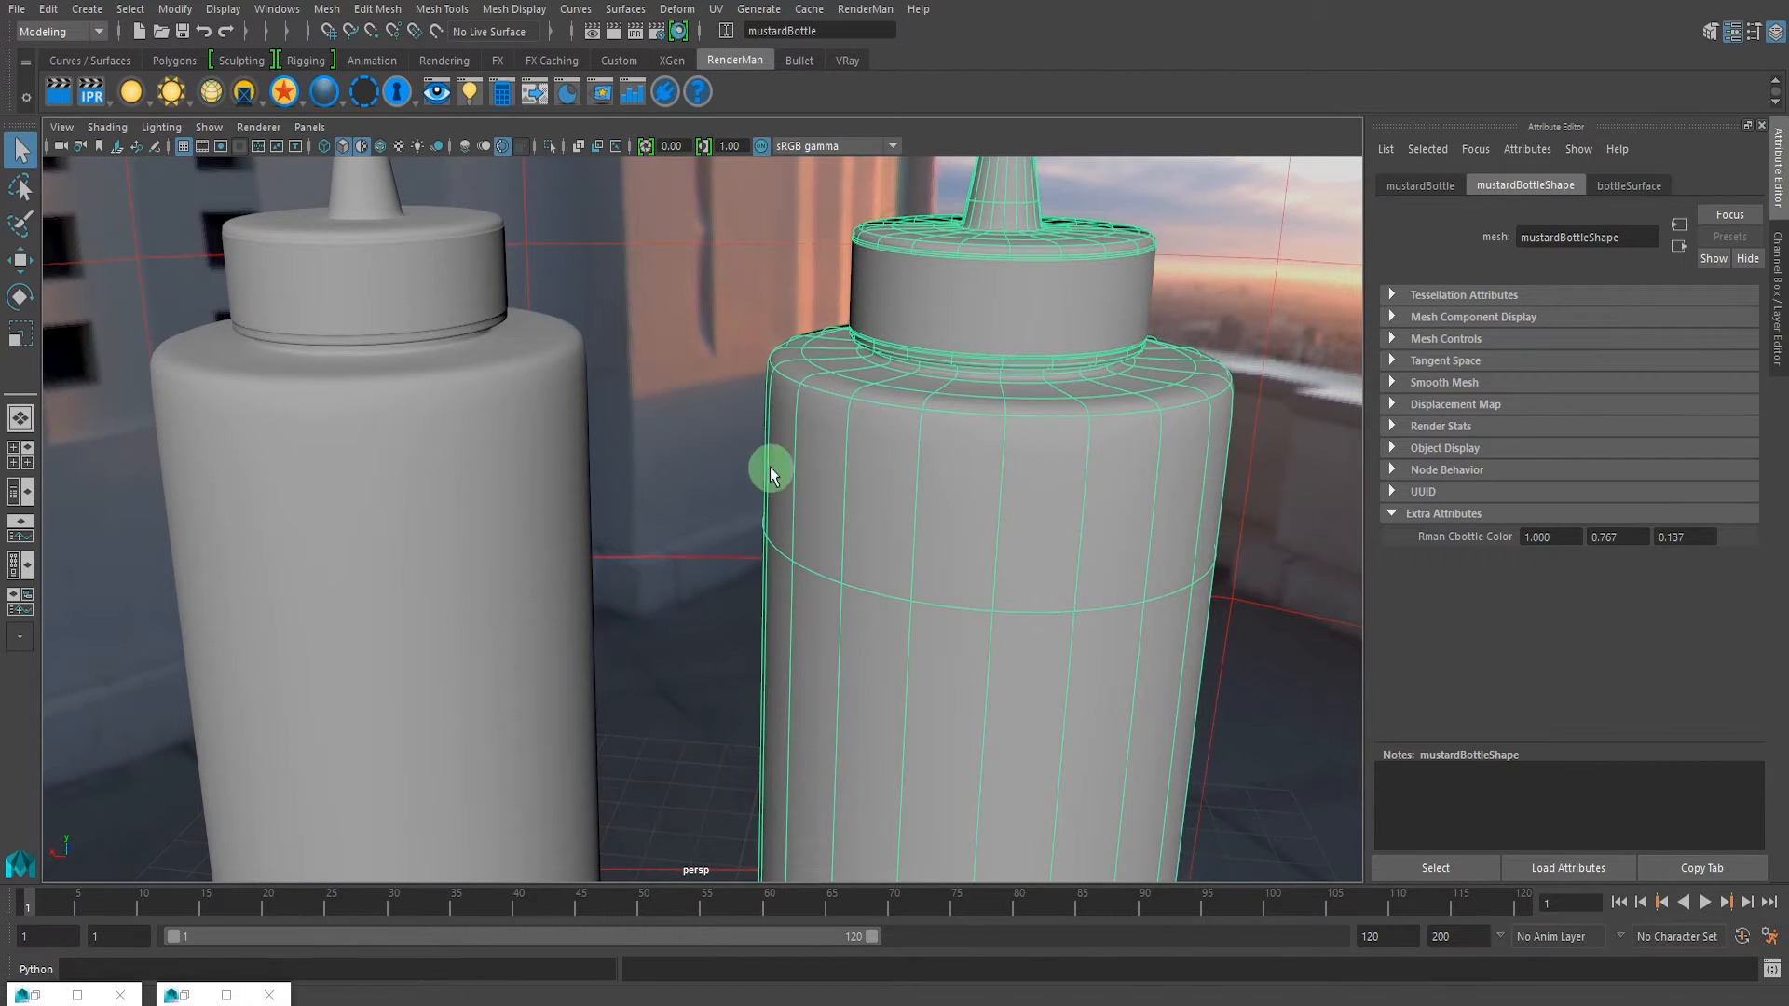
pyautogui.press('a')
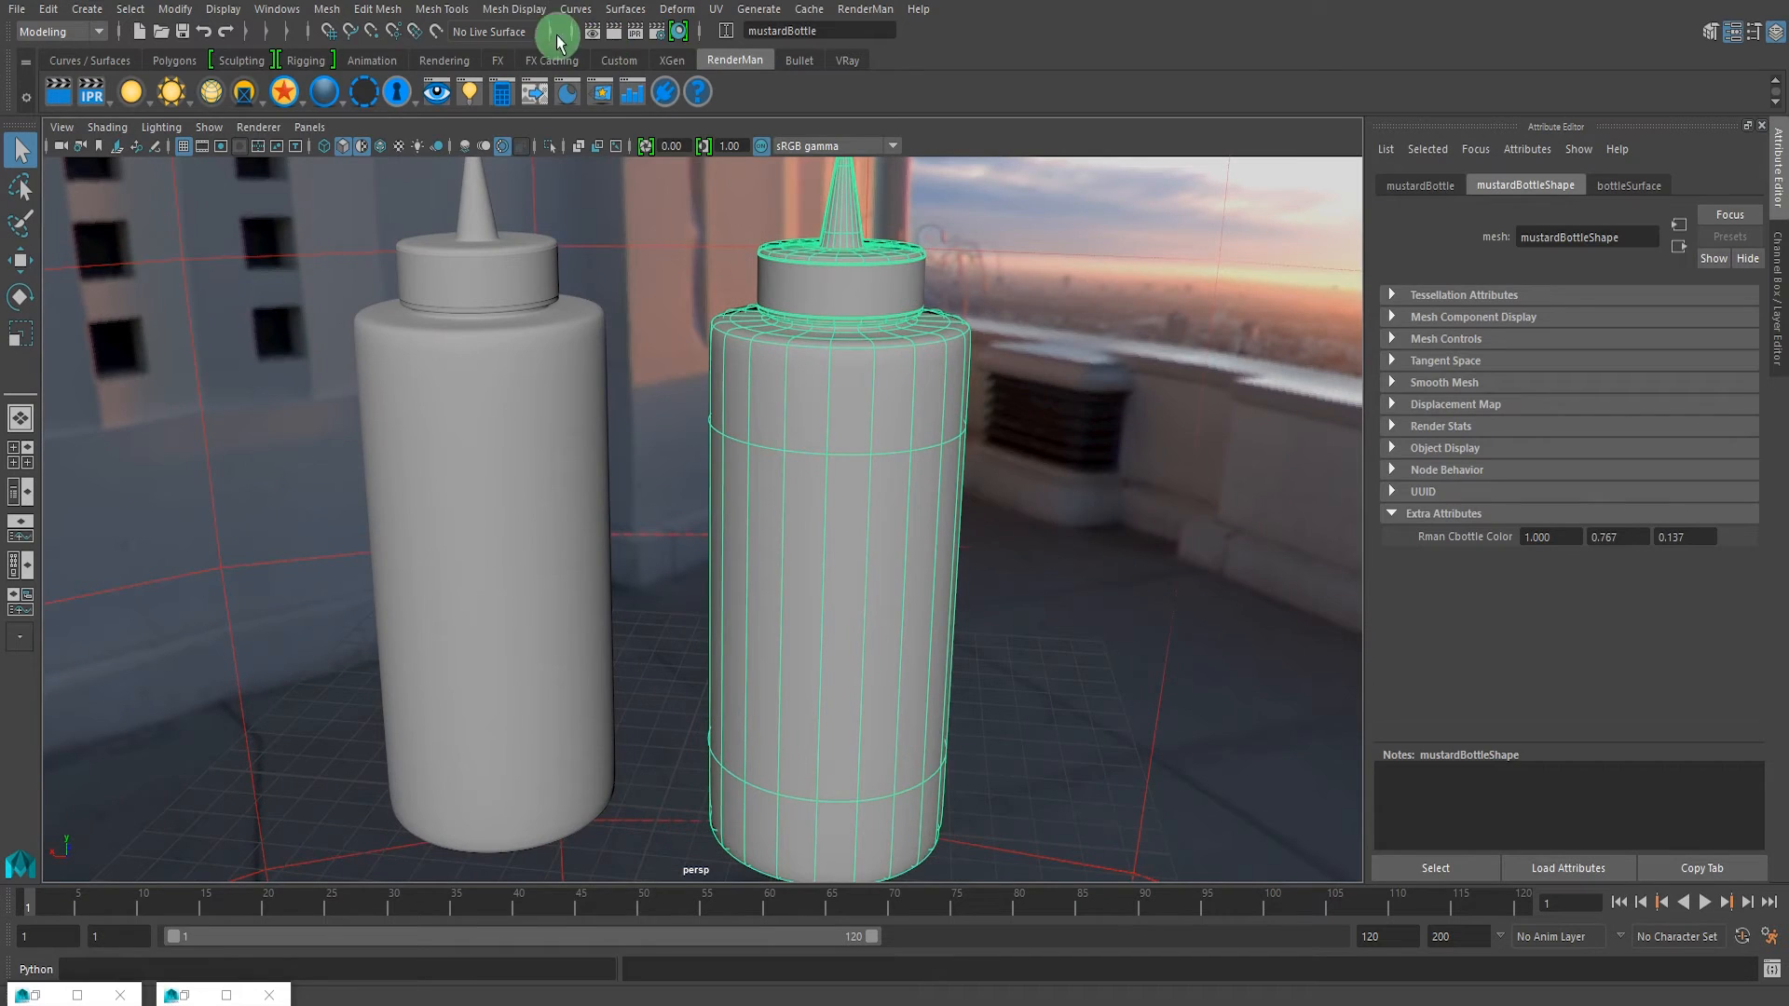
# - Find the PxrBump node in the Hypershade by searching for "pxrbum" and add it to the bottleSurface graph
pyautogui.click(679, 32)
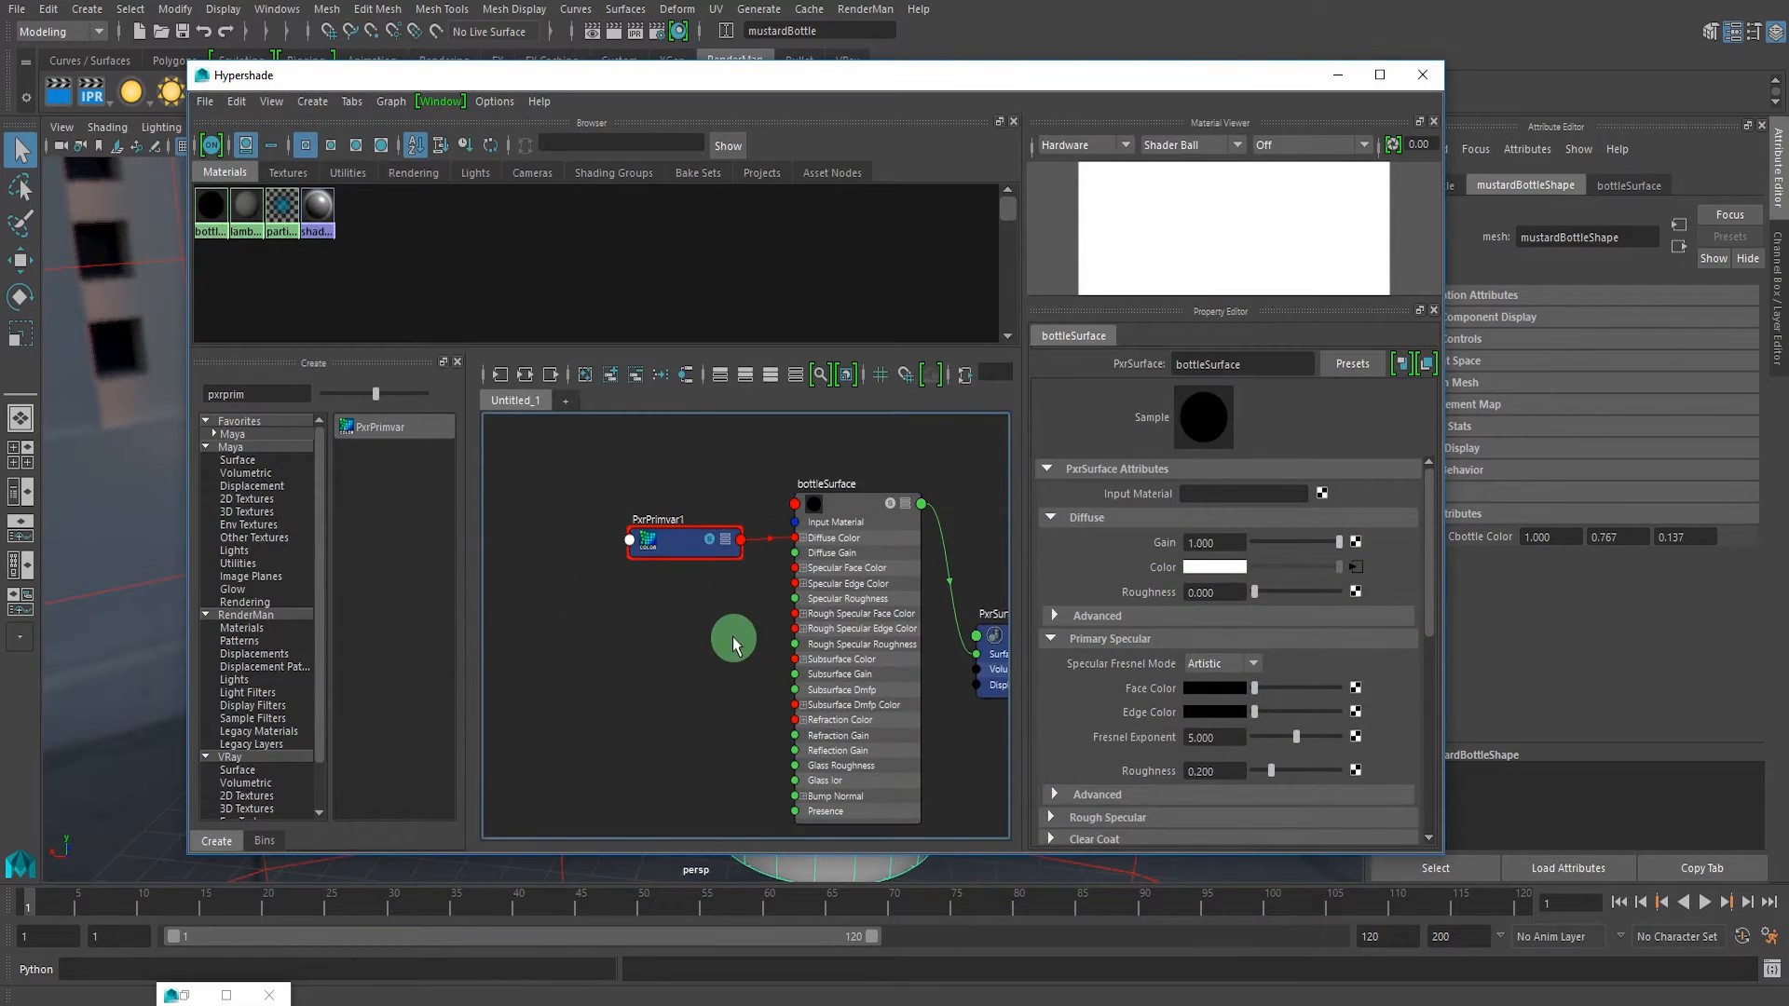
pyautogui.doubleClick(264, 392)
pyautogui.write('pxrbum')
pyautogui.moveTo(415, 427); pyautogui.dragTo(631, 712)
# - Connect the PxrBump node's Result N output to the Bump Normal input of bottleSurface
pyautogui.scroll(3, 737, 736)
pyautogui.click(667, 668)
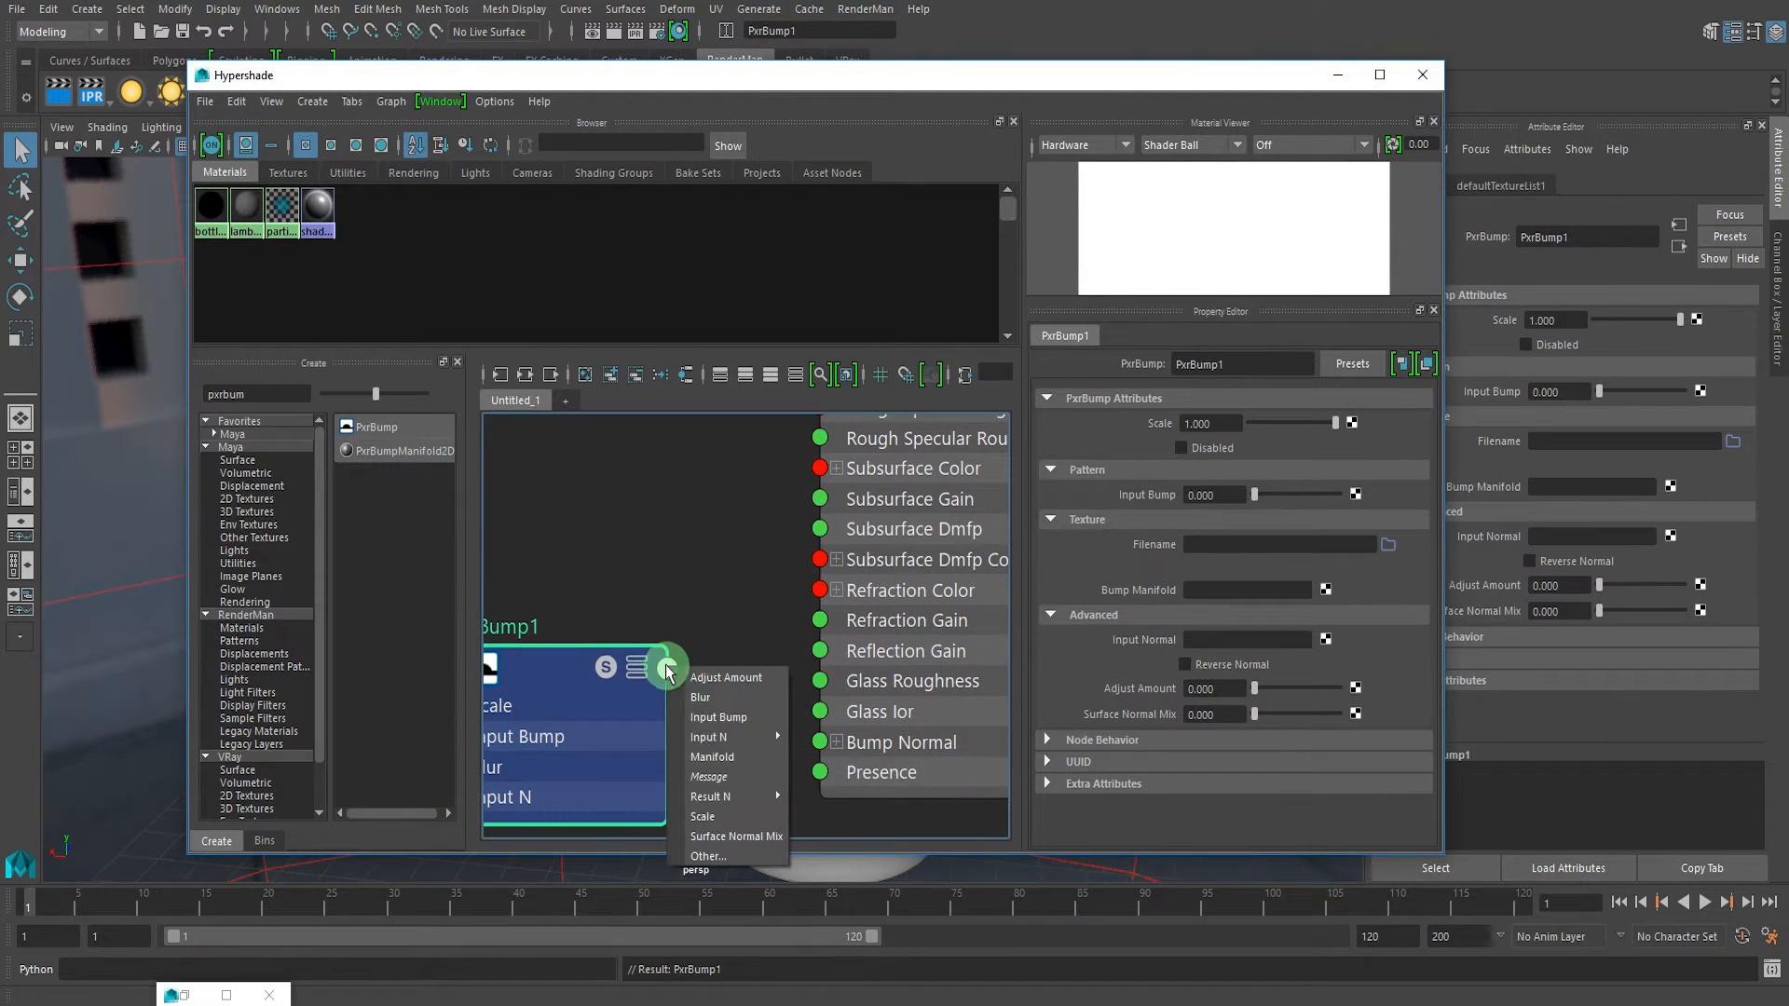
pyautogui.click(824, 799)
pyautogui.click(819, 741)
pyautogui.scroll(-2, 606, 734)
pyautogui.keyDown('alt'); pyautogui.moveTo(597, 732); pyautogui.dragTo(876, 675, button='middle'); pyautogui.keyUp('alt')
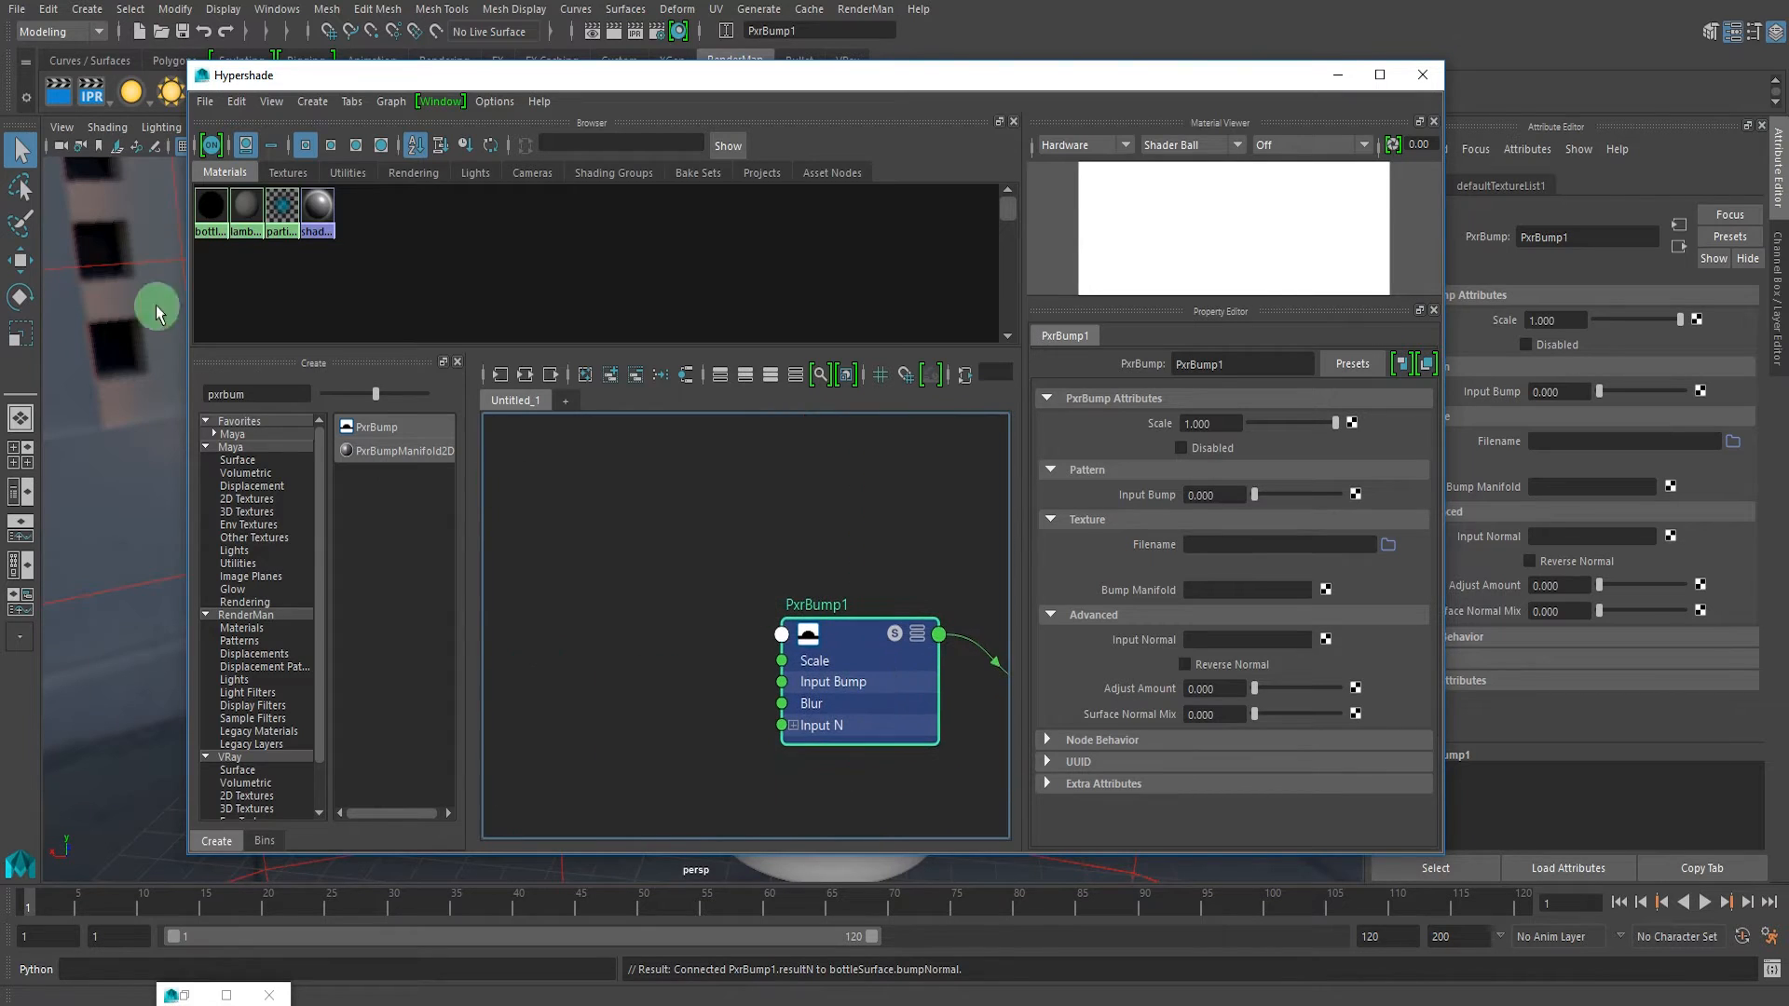
# - Add the existing PxrRamp1 texture to the graph beside PxrBump1 and inspect its ramp settings
pyautogui.click(288, 172)
pyautogui.moveTo(320, 220); pyautogui.dragTo(585, 670)
pyautogui.click(1189, 451)
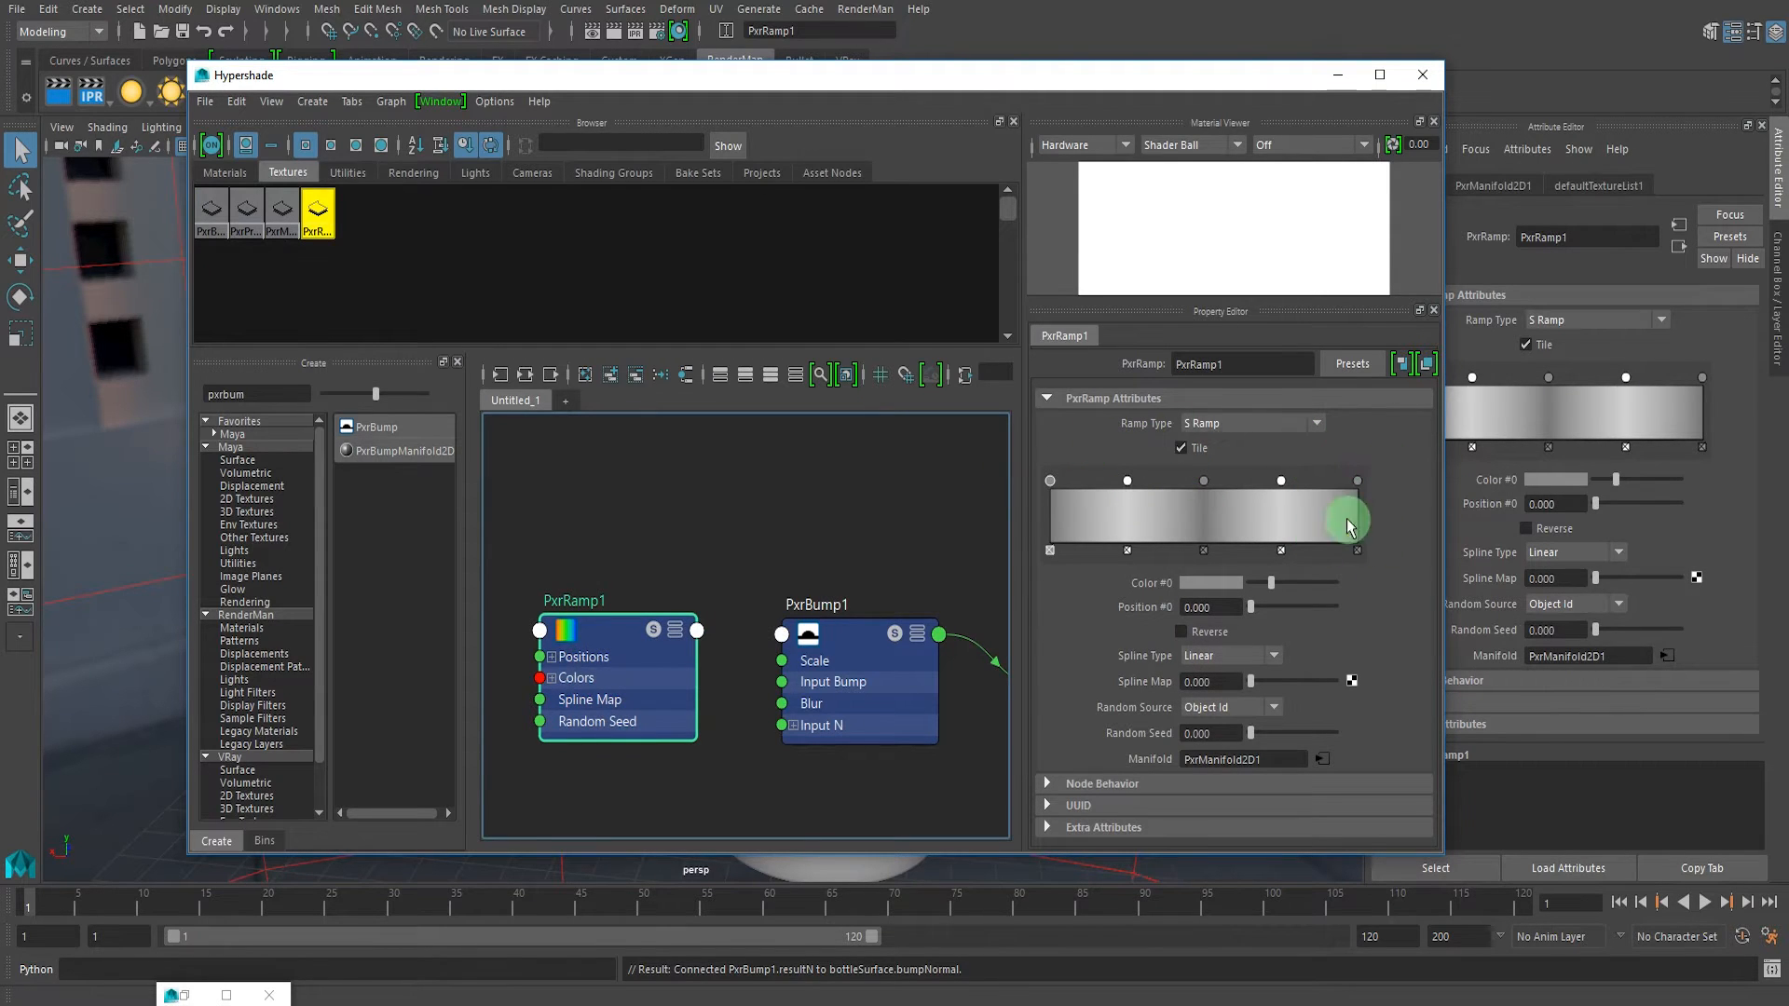
pyautogui.click(292, 227)
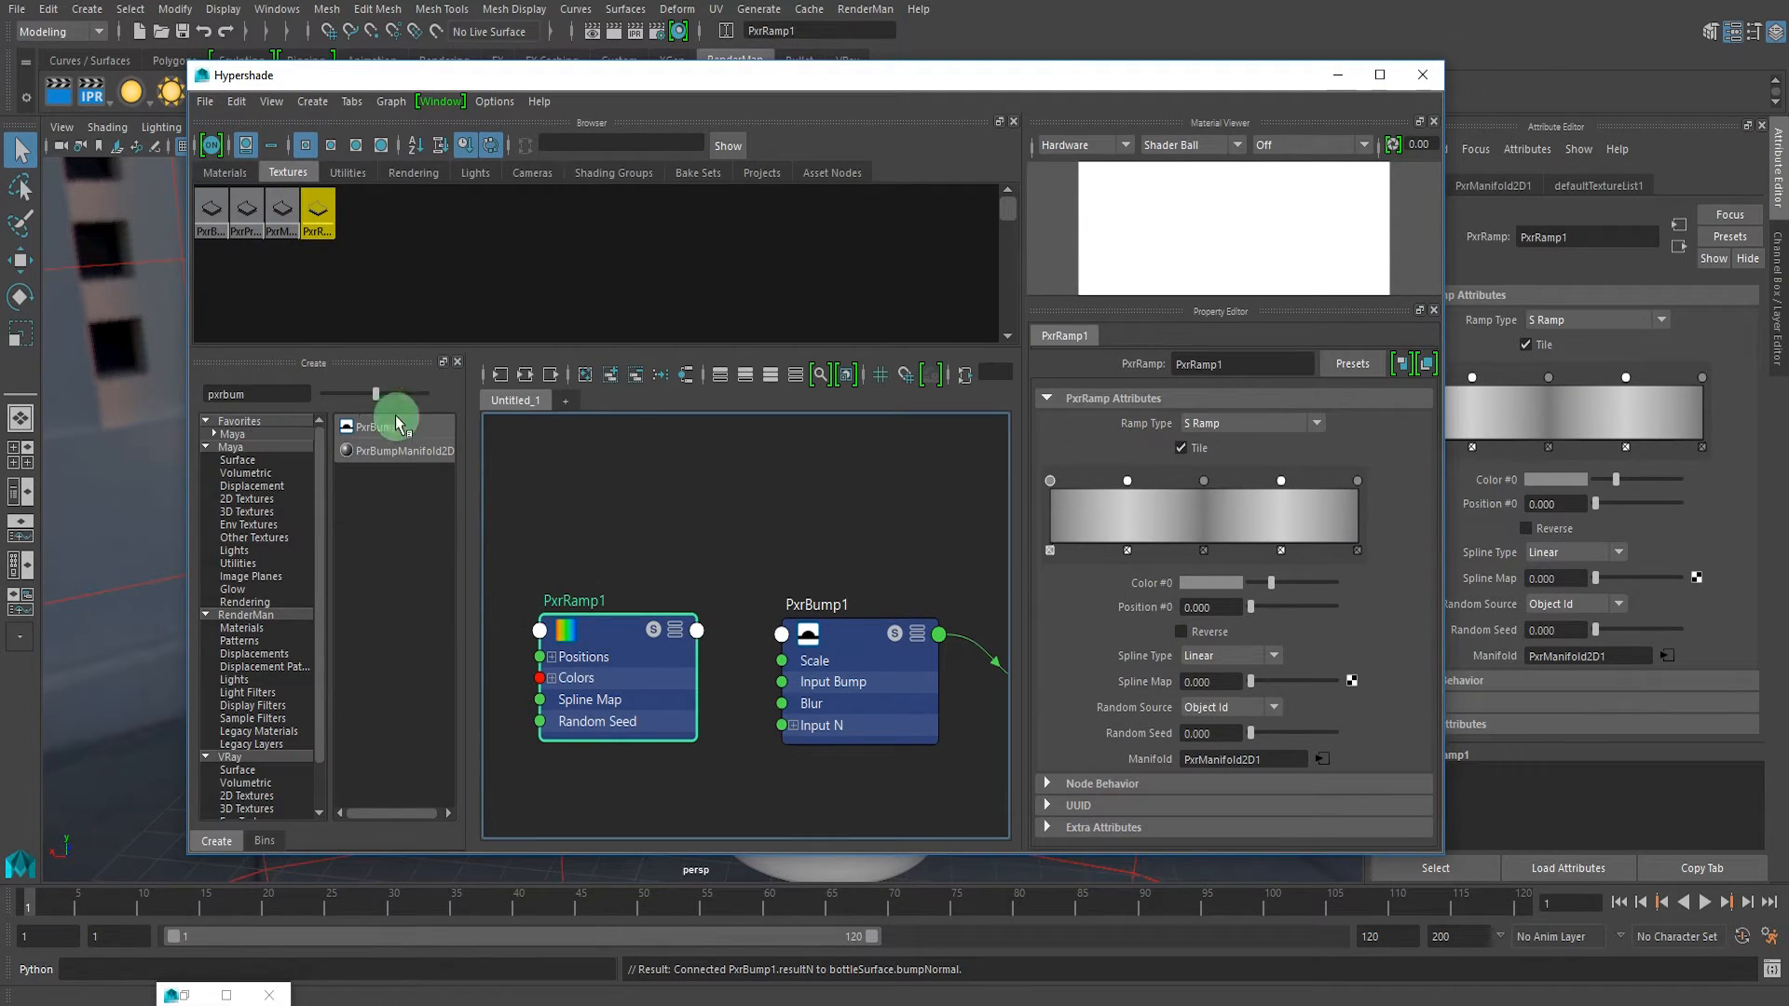
pyautogui.moveTo(608, 598); pyautogui.dragTo(803, 571, button='middle')
# - Add the existing PxrManifold2D1 node to the graph ahead of PxrRamp1 and inspect its Scale S setting
pyautogui.moveTo(281, 207); pyautogui.dragTo(577, 643)
pyautogui.click(547, 627)
pyautogui.moveTo(1231, 450); pyautogui.dragTo(1146, 447)
pyautogui.click(751, 511)
pyautogui.keyDown('alt'); pyautogui.moveTo(765, 670); pyautogui.dragTo(570, 677, button='middle'); pyautogui.keyUp('alt')
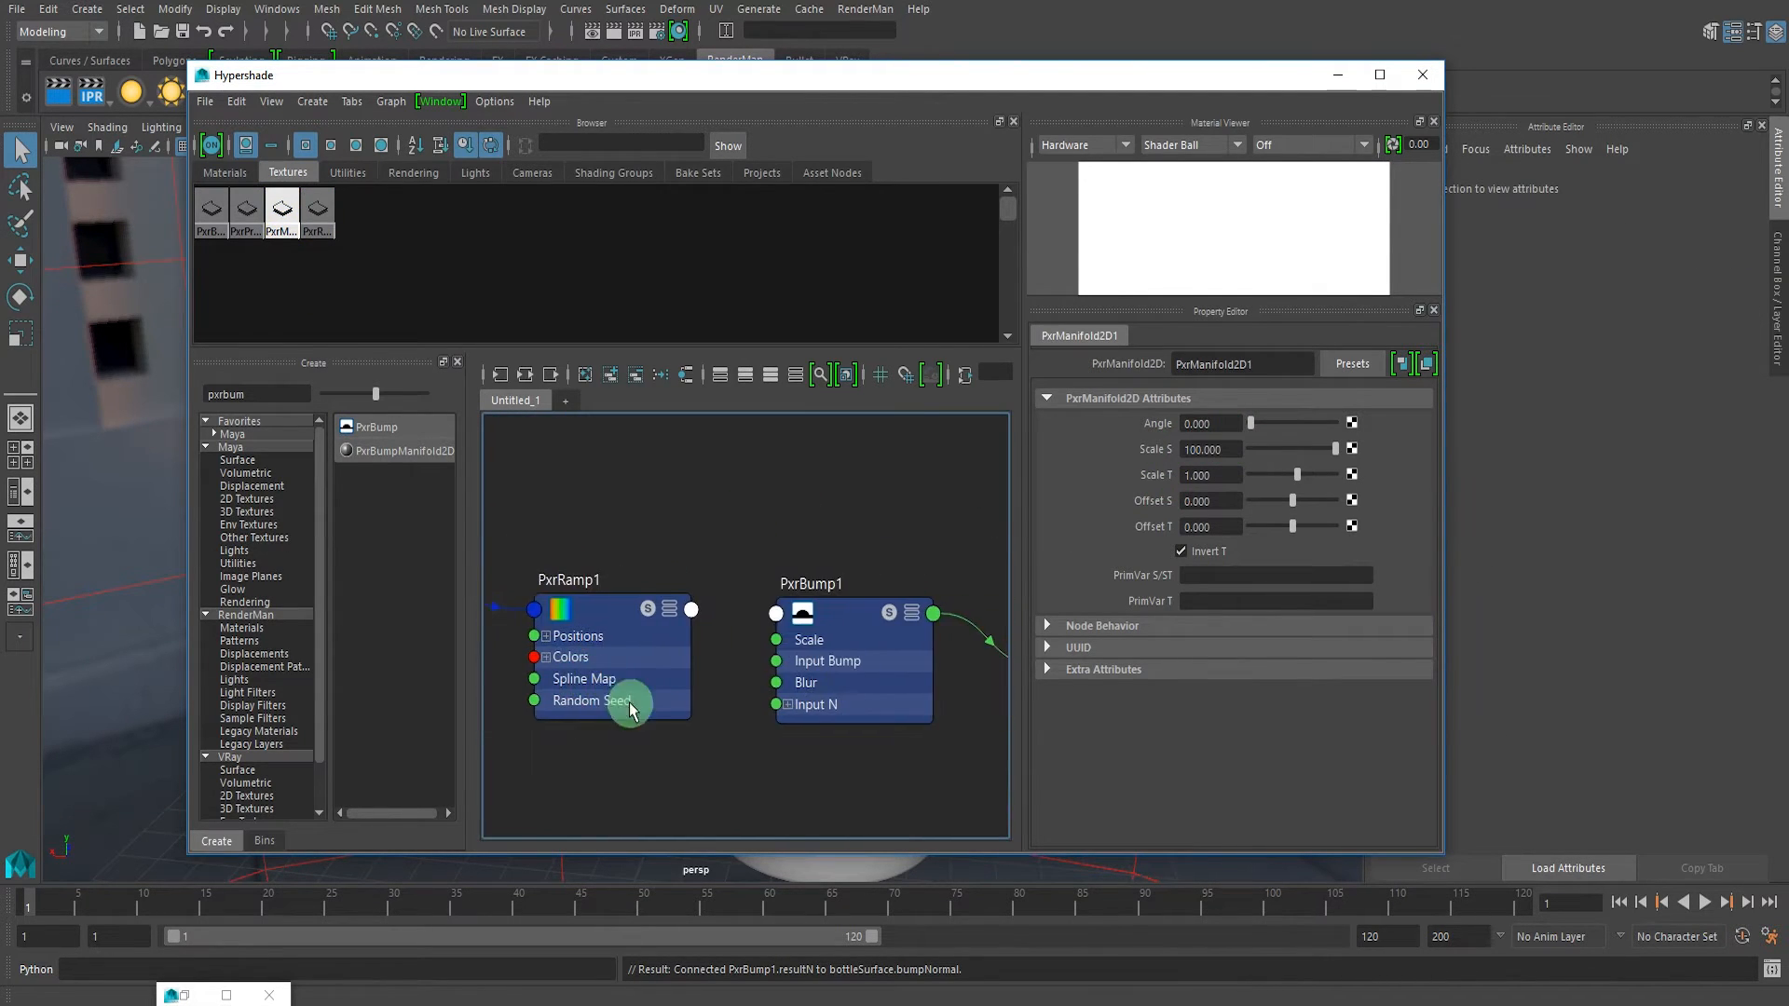
# - Connect PxrRamp1's Result R output to the Input Bump of PxrBump1
pyautogui.keyDown('alt'); pyautogui.moveTo(695, 691); pyautogui.dragTo(723, 667, button='right'); pyautogui.keyUp('alt')
pyautogui.click(683, 575)
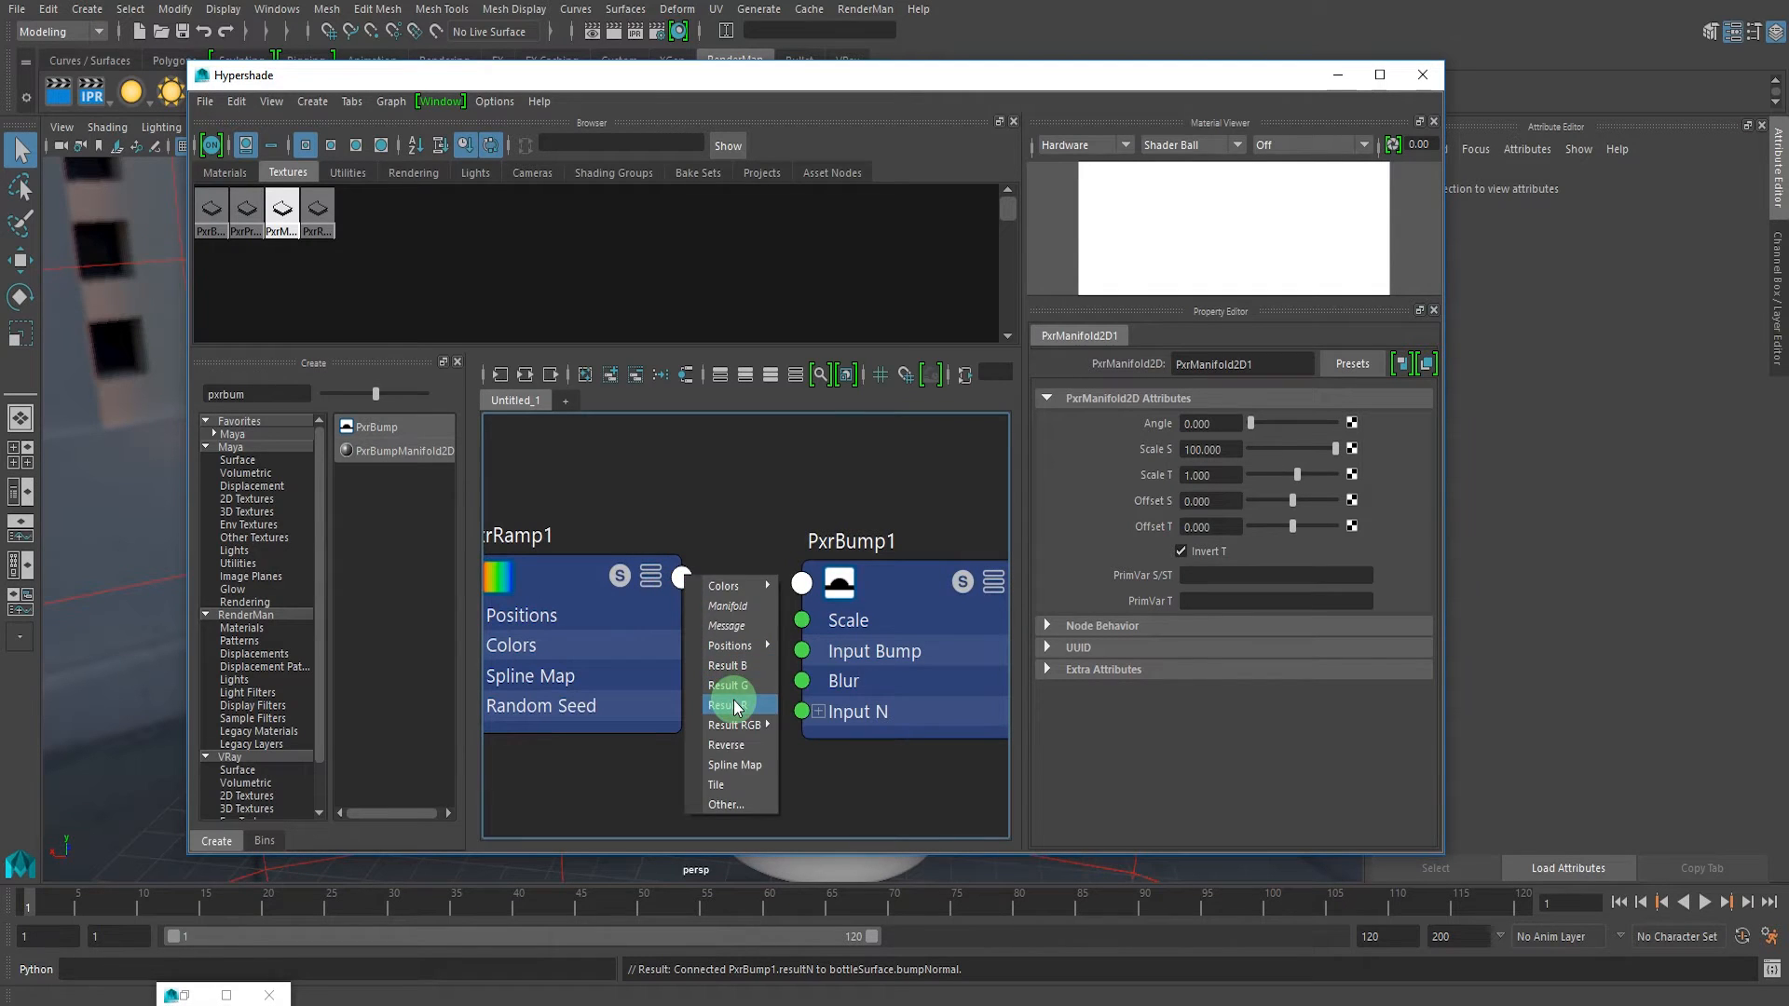
pyautogui.click(727, 705)
pyautogui.click(801, 650)
pyautogui.click(741, 778)
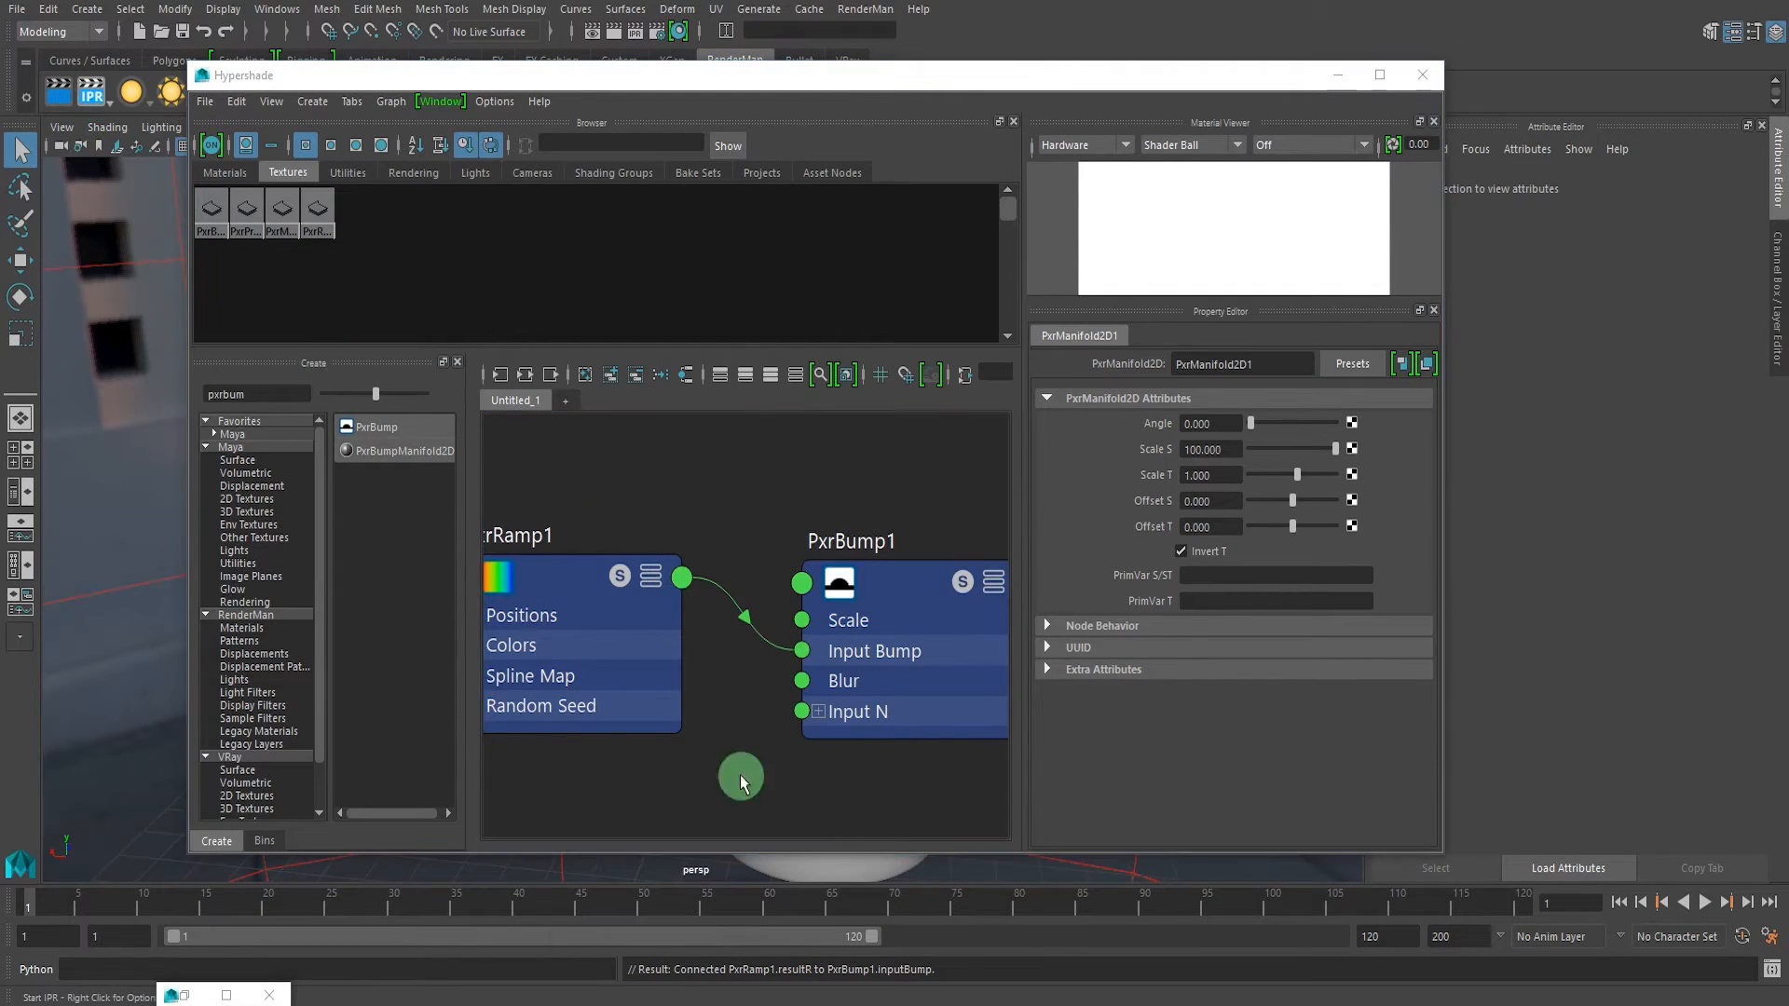
# - Run a new IPR render and examine the bump pattern on the mustard bottle's cap and both bottle bodies
pyautogui.click(1118, 1005)
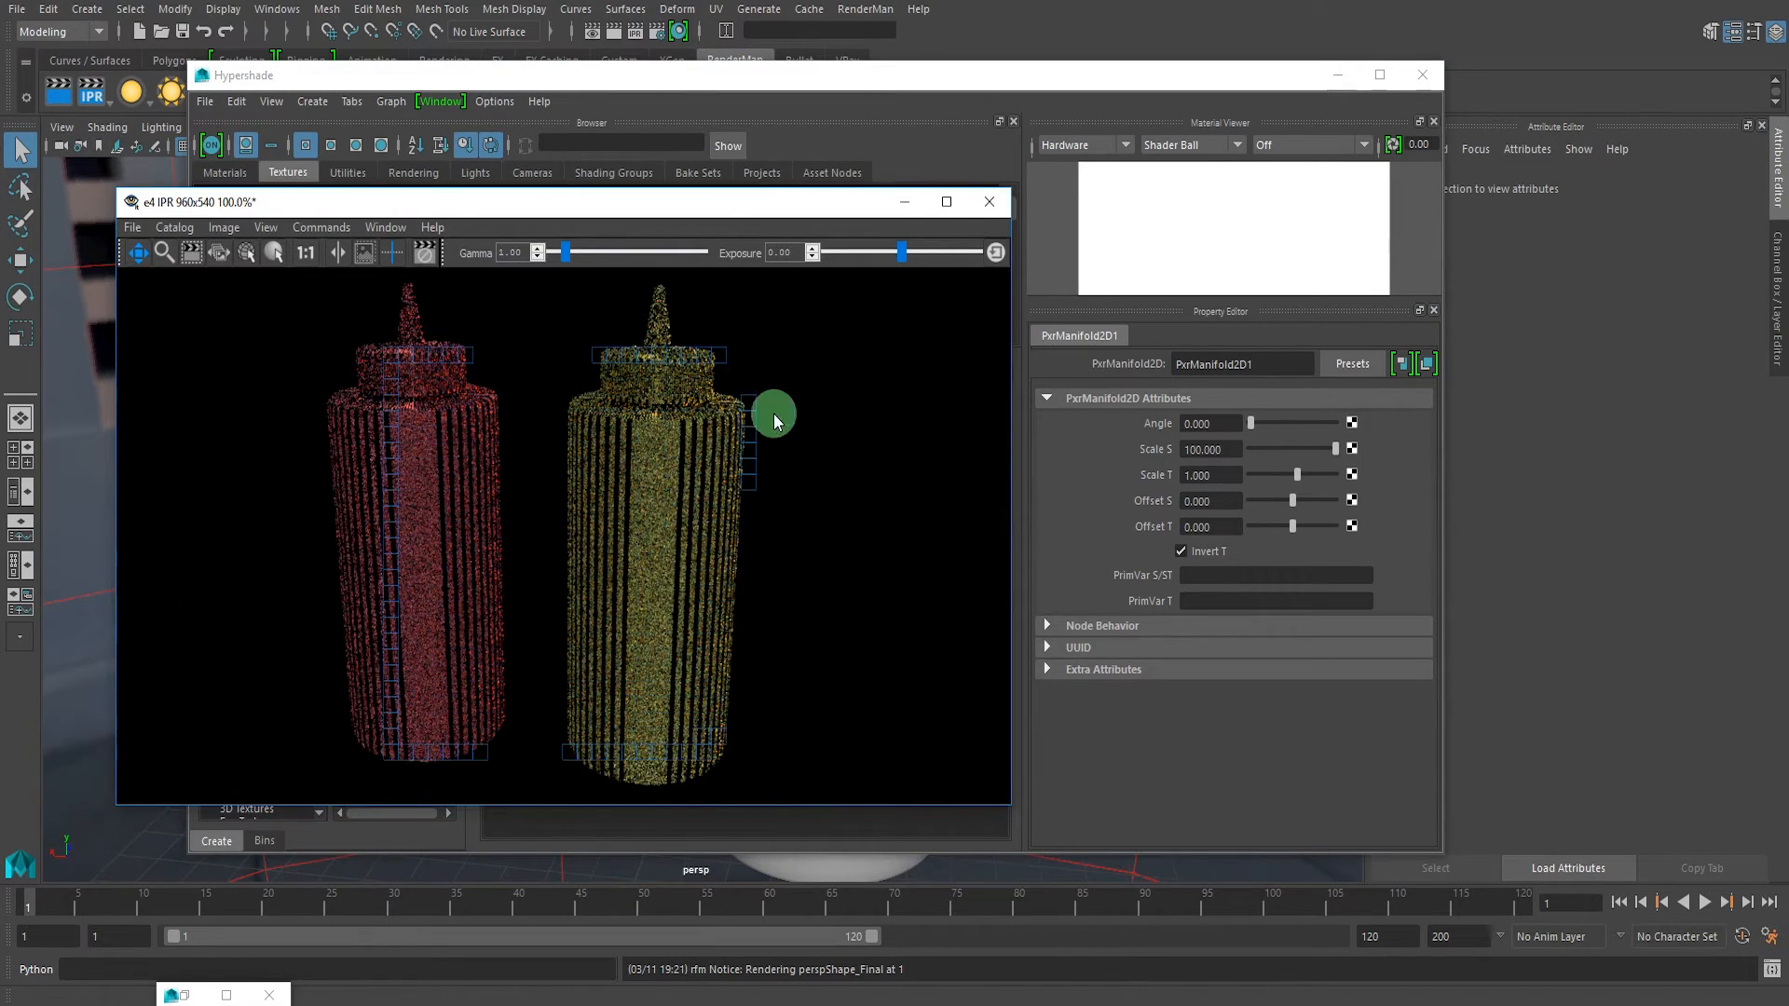
pyautogui.scroll(3, 723, 339)
pyautogui.moveTo(723, 339); pyautogui.dragTo(611, 556)
pyautogui.scroll(4, 612, 541)
pyautogui.scroll(-1, 651, 502)
pyautogui.scroll(3, 578, 508)
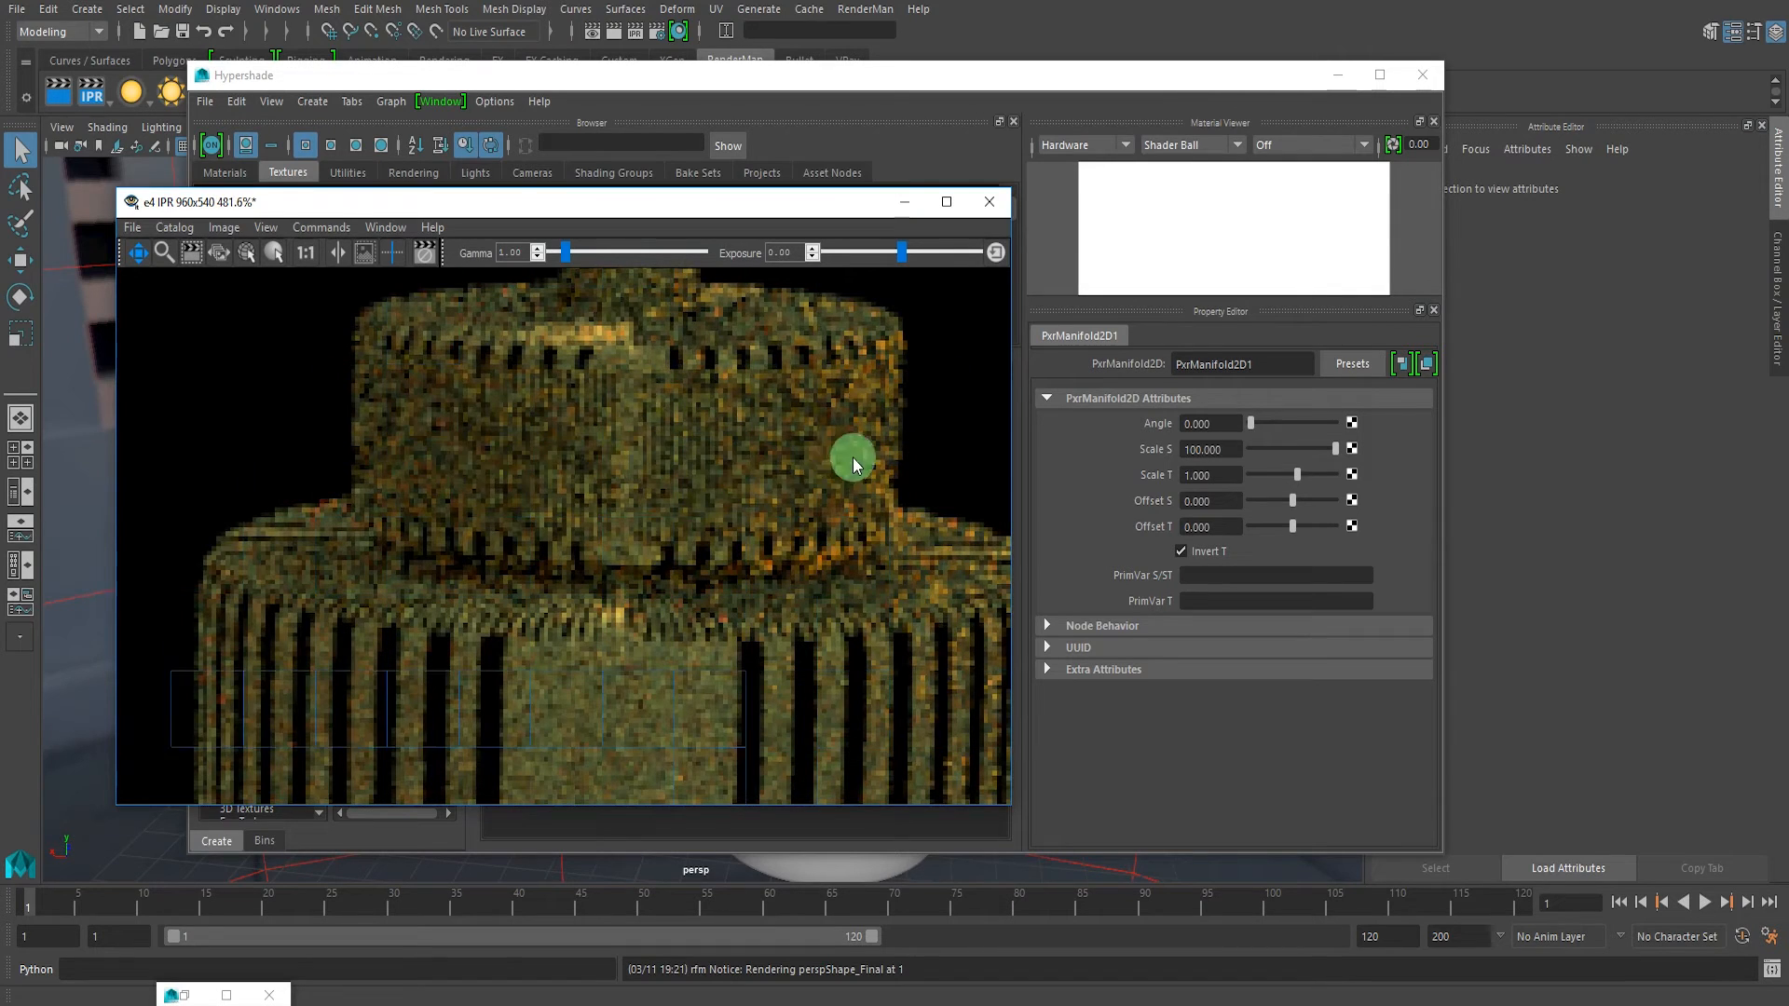
pyautogui.scroll(-7, 735, 449)
pyautogui.moveTo(614, 615); pyautogui.dragTo(673, 474)
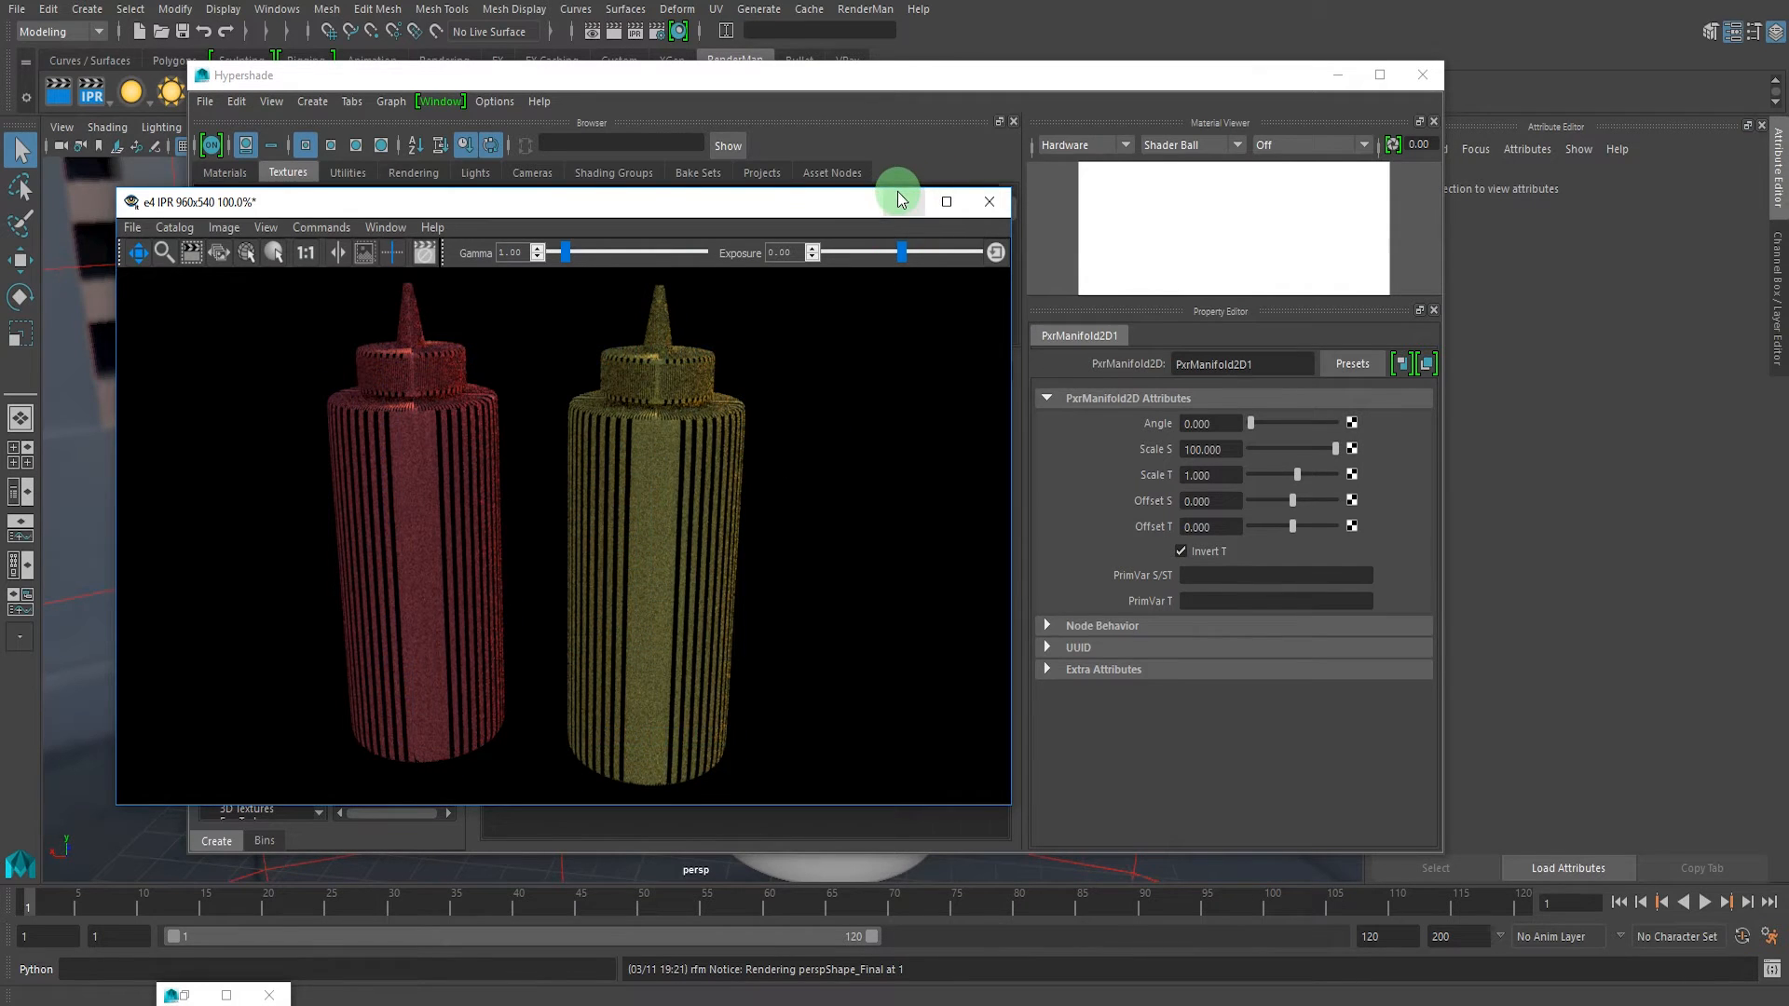
pyautogui.click(900, 198)
# - Look over the finished shading network, then return to the scene and open the Outliner
pyautogui.scroll(-8, 787, 571)
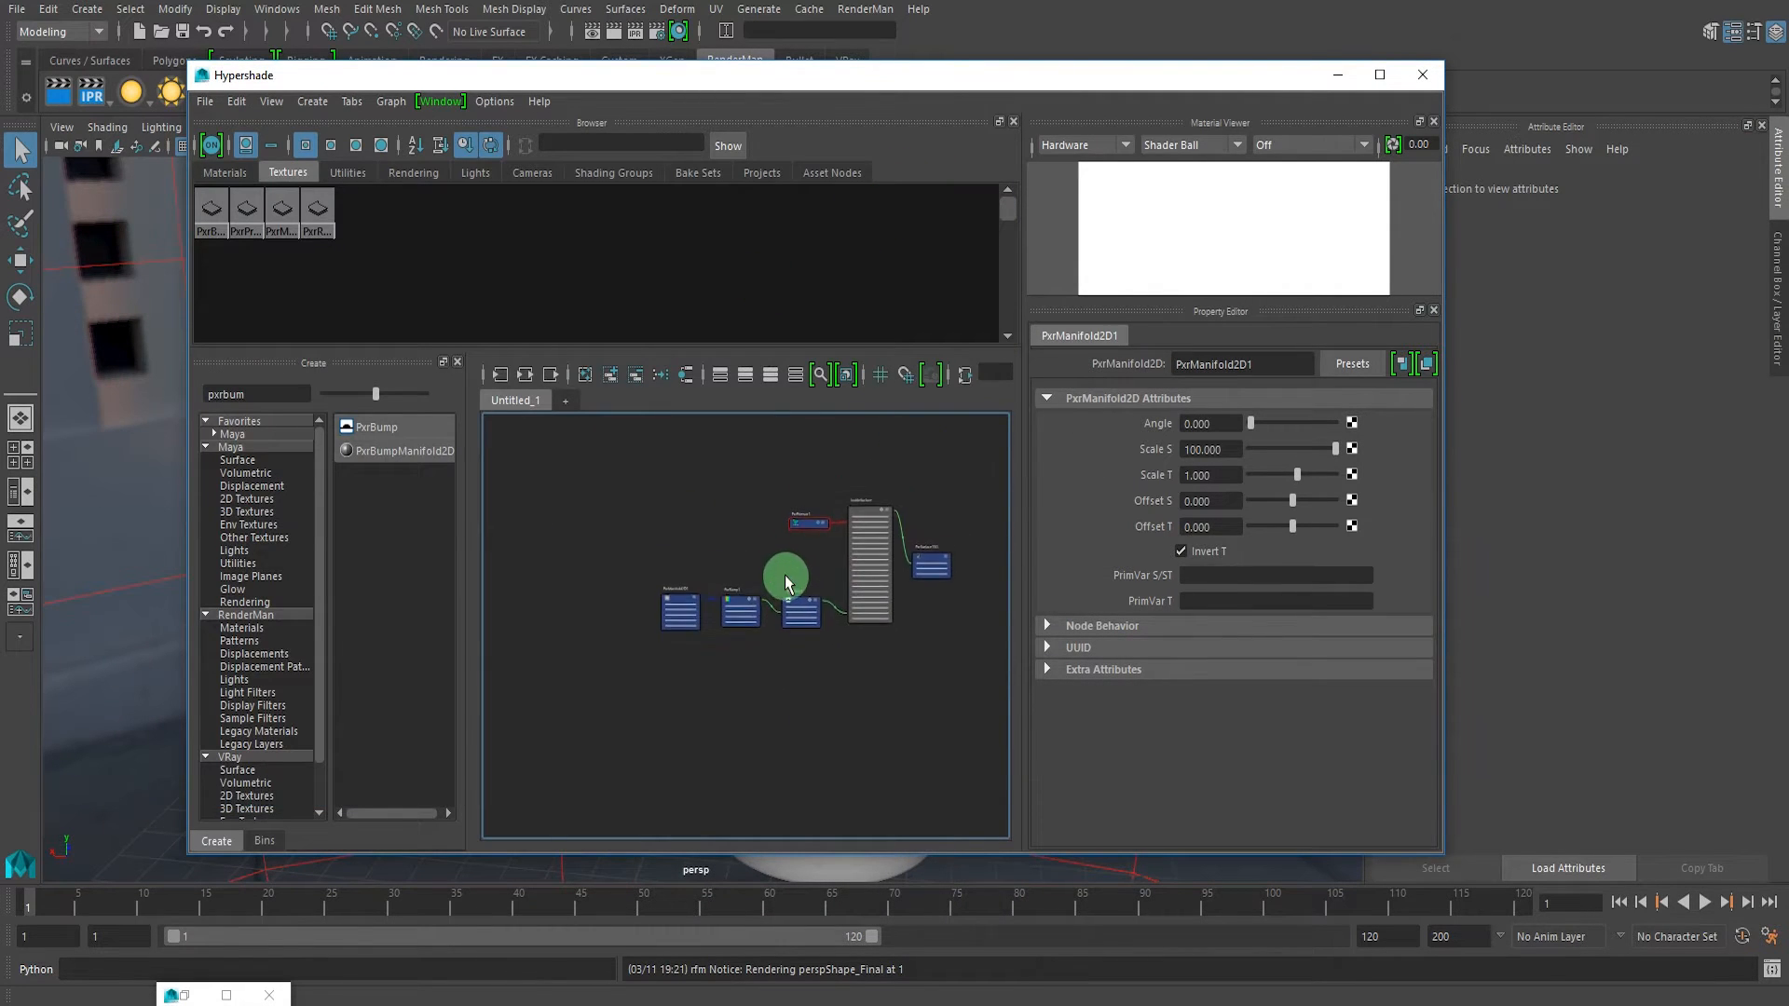
pyautogui.scroll(6, 785, 579)
pyautogui.keyDown('alt'); pyautogui.moveTo(820, 540); pyautogui.dragTo(760, 531, button='middle'); pyautogui.keyUp('alt')
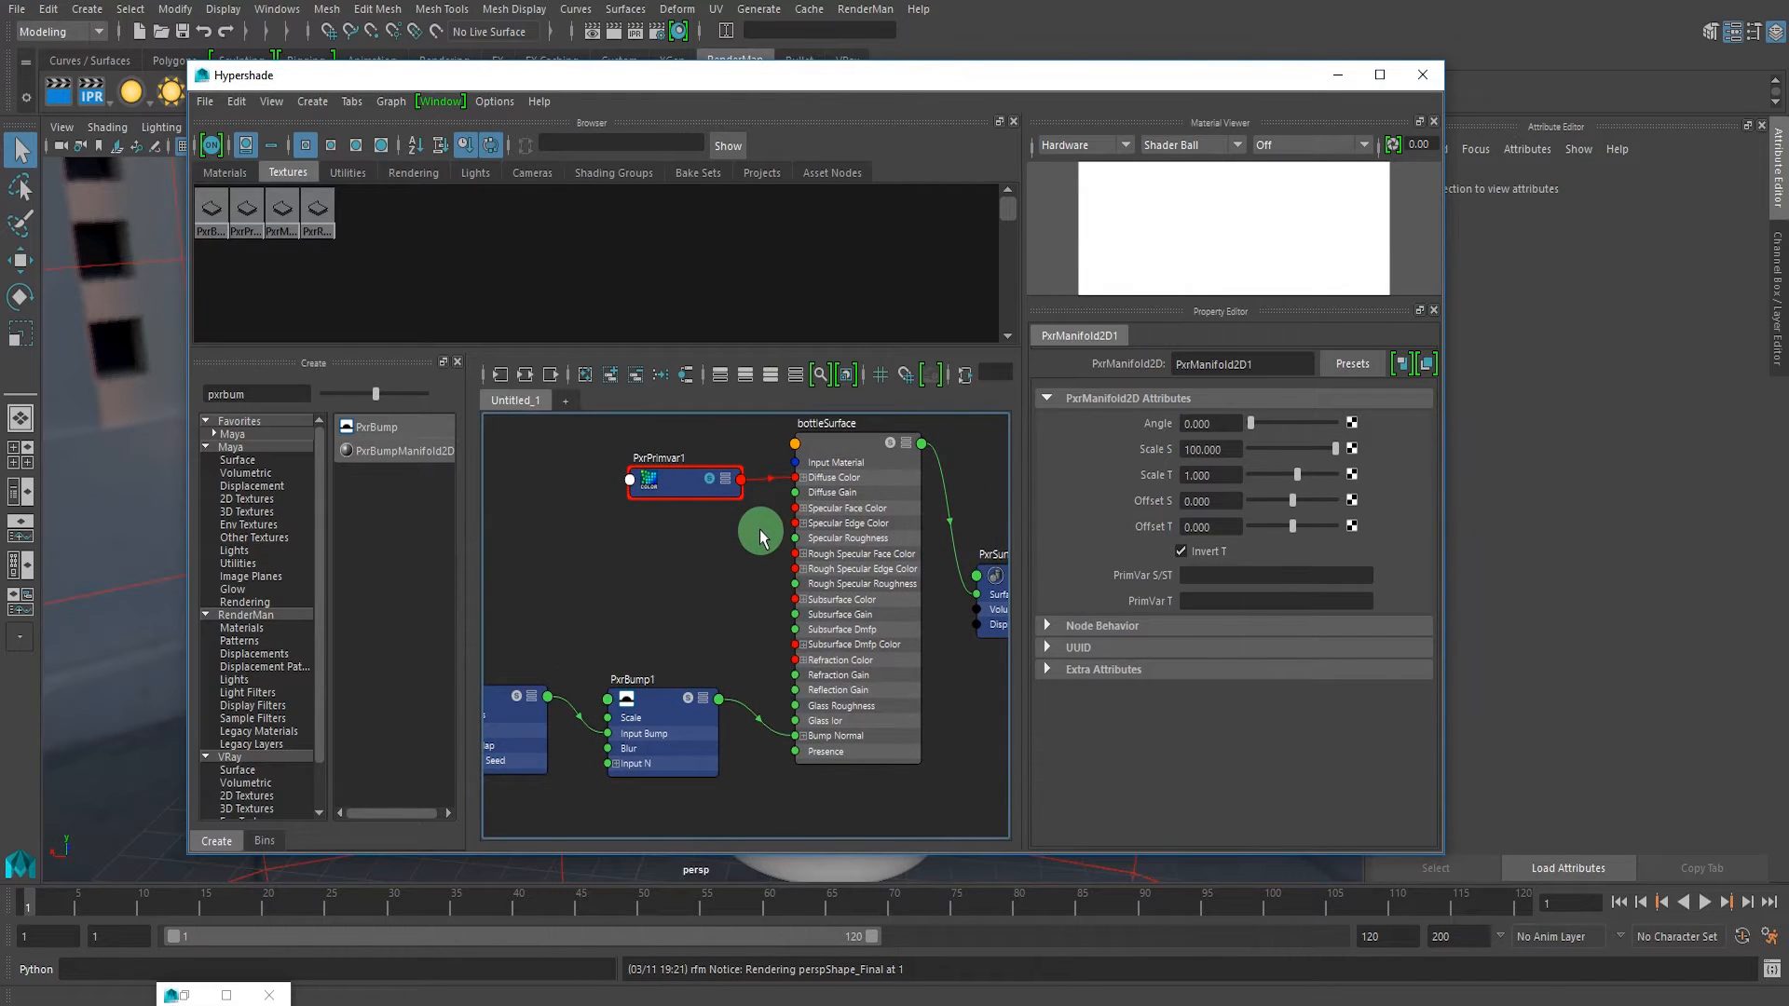
pyautogui.click(1321, 76)
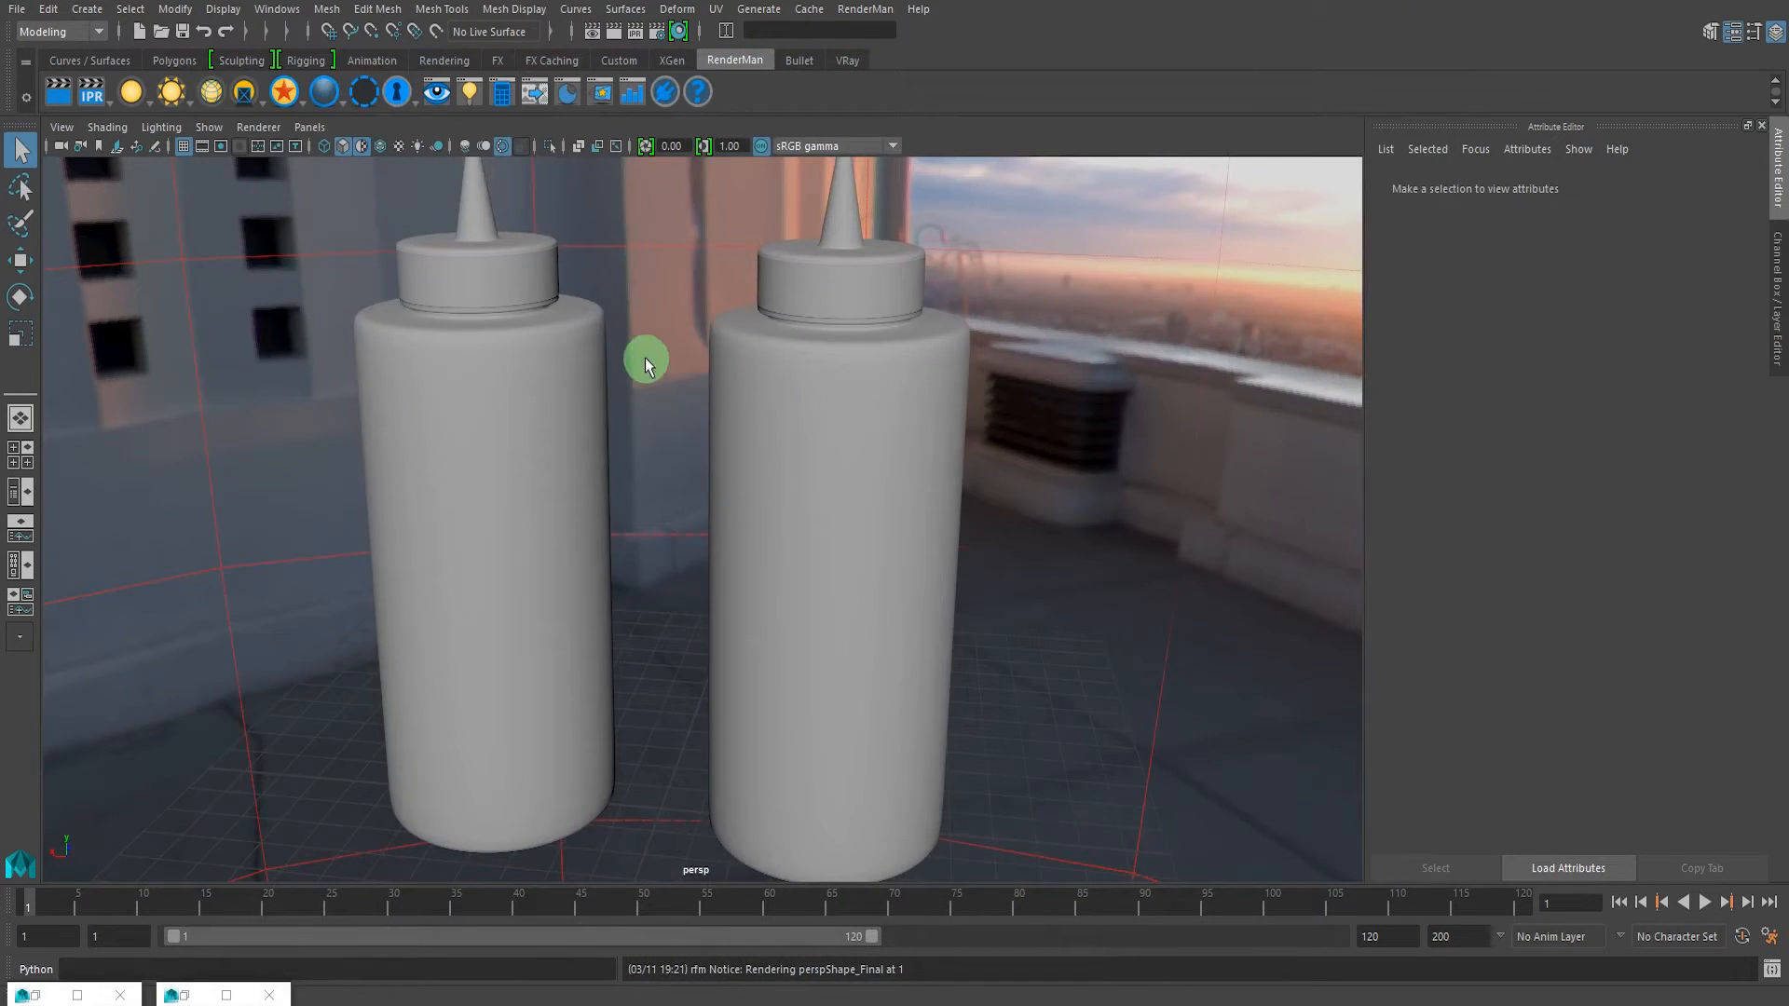
pyautogui.scroll(-4, 645, 354)
pyautogui.keyDown('alt'); pyautogui.moveTo(647, 351); pyautogui.dragTo(654, 363, button='middle'); pyautogui.keyUp('alt')
pyautogui.click(277, 9)
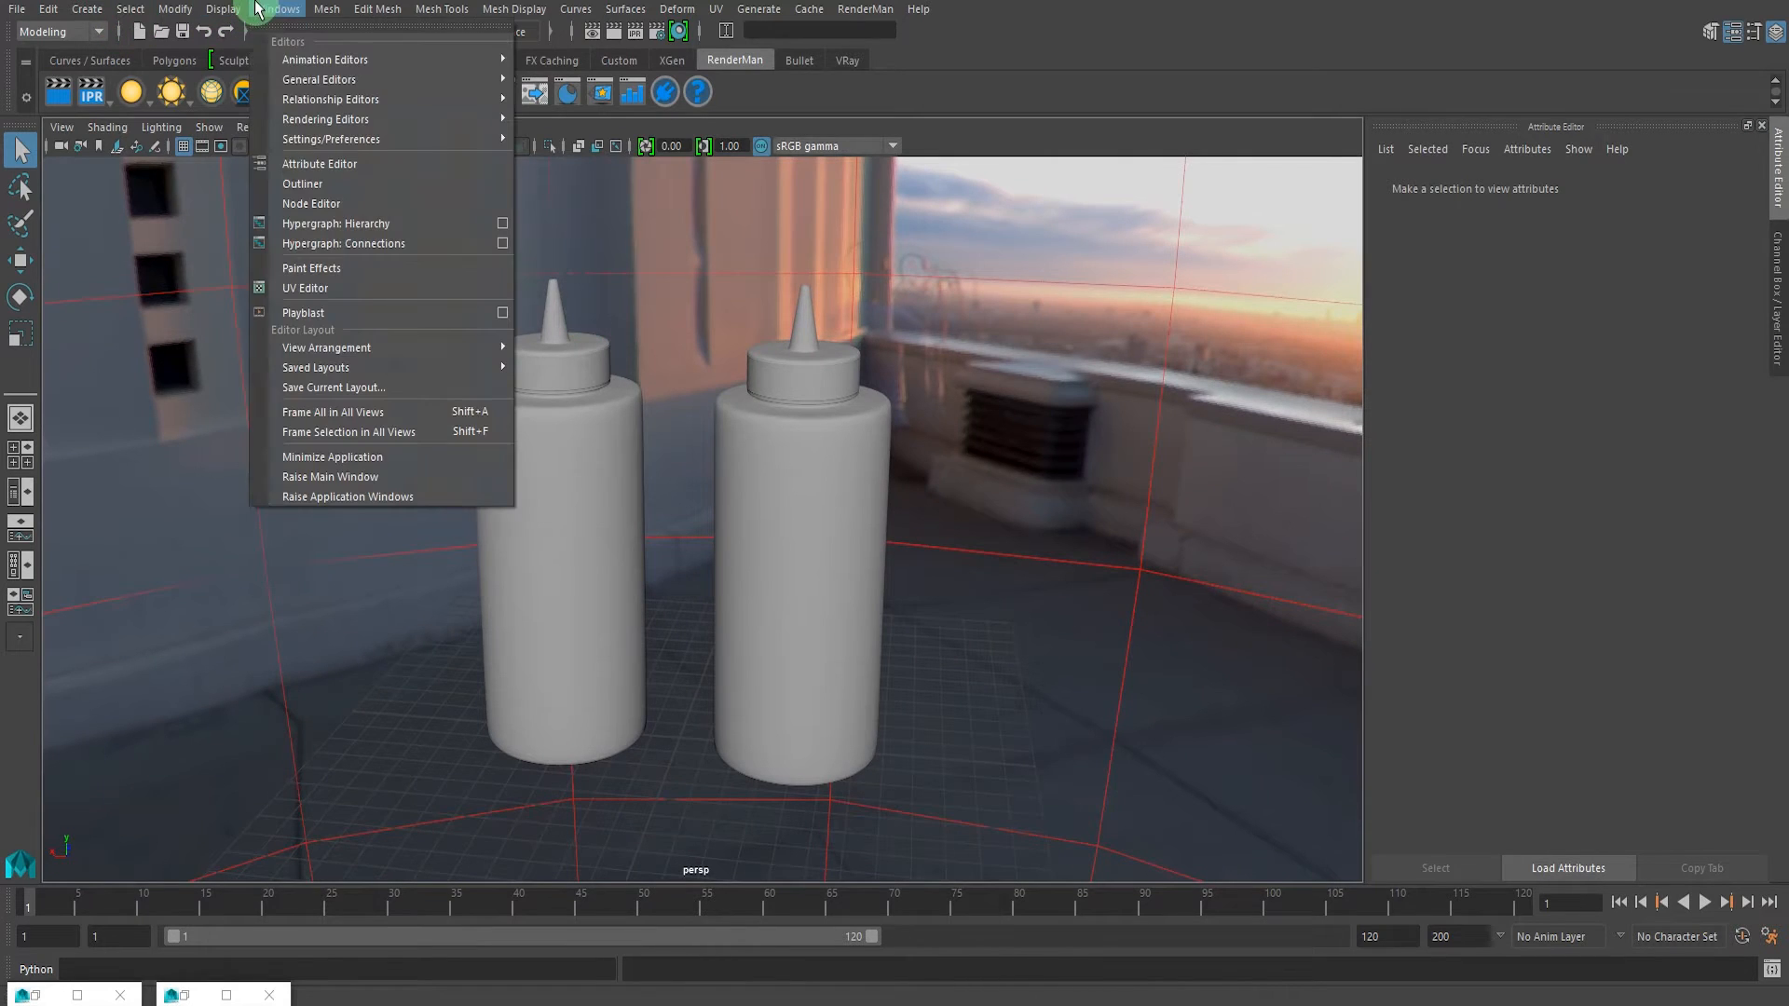
pyautogui.click(300, 185)
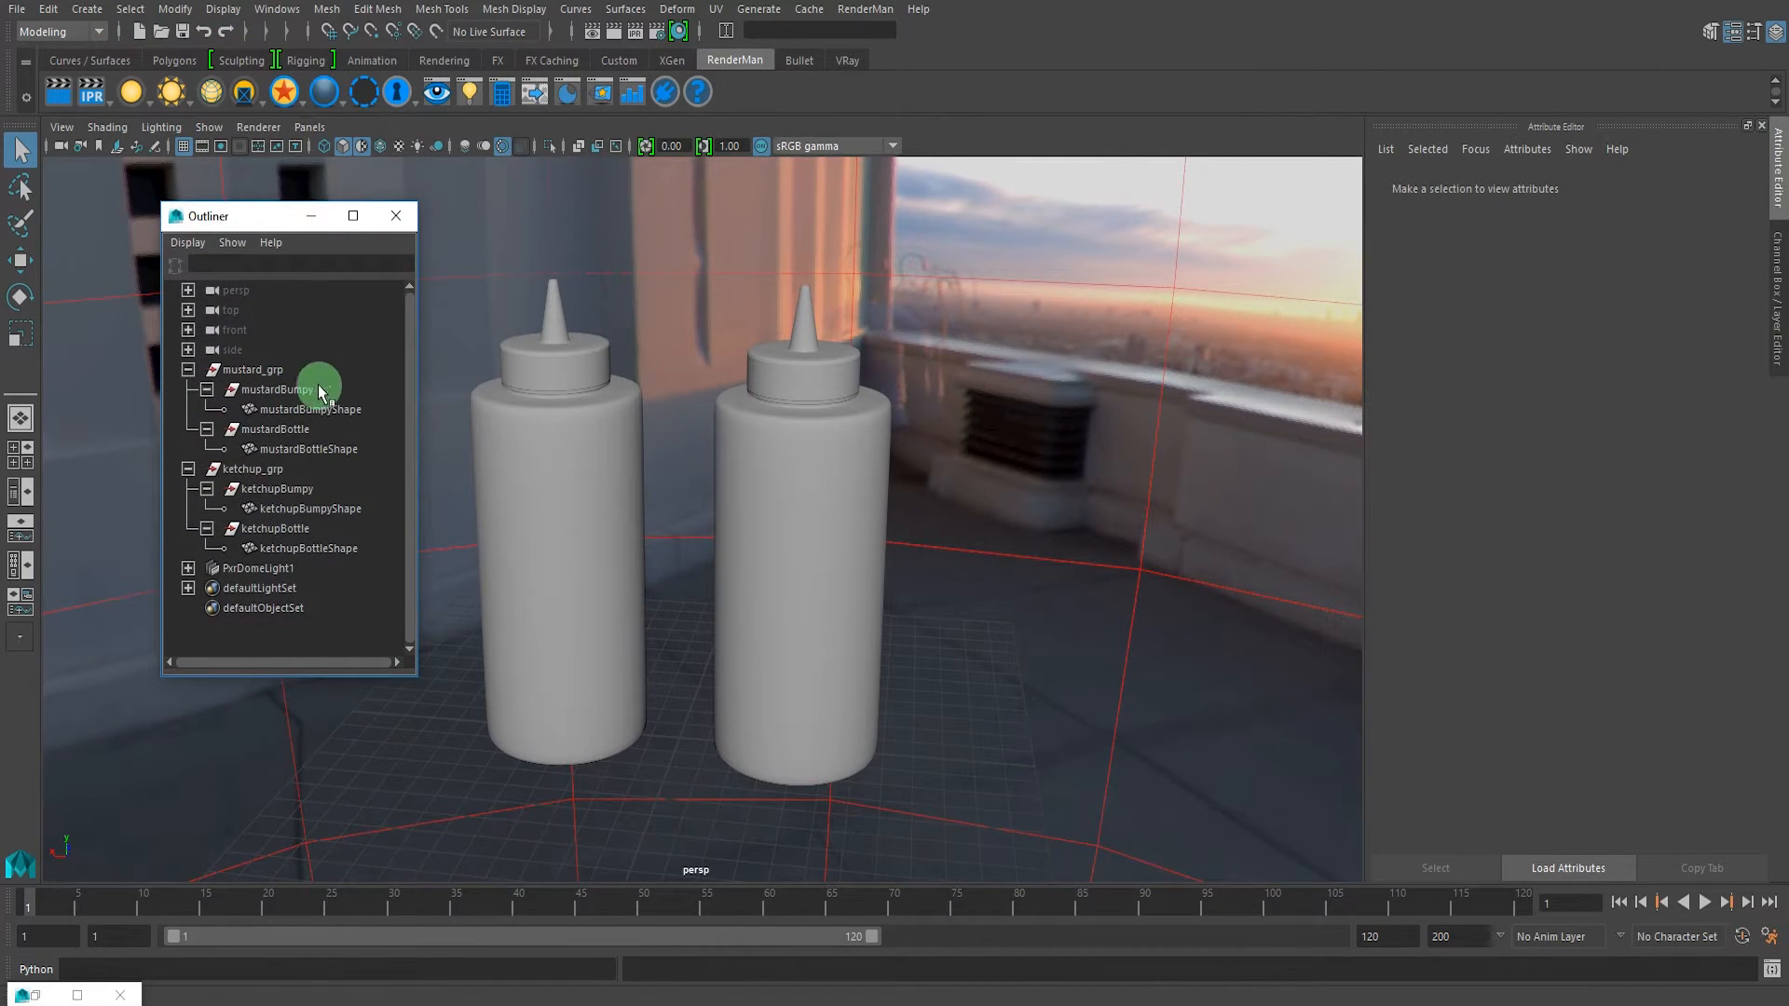
# - Add a keyable float attribute named rmanFbumpScale to mustardBumpyShape, mustardBottleShape, ketchupBumpyShape and ketchupBottleShape
pyautogui.click(253, 410)
pyautogui.keyDown('ctrl'); pyautogui.click(307, 450); pyautogui.keyUp('ctrl')
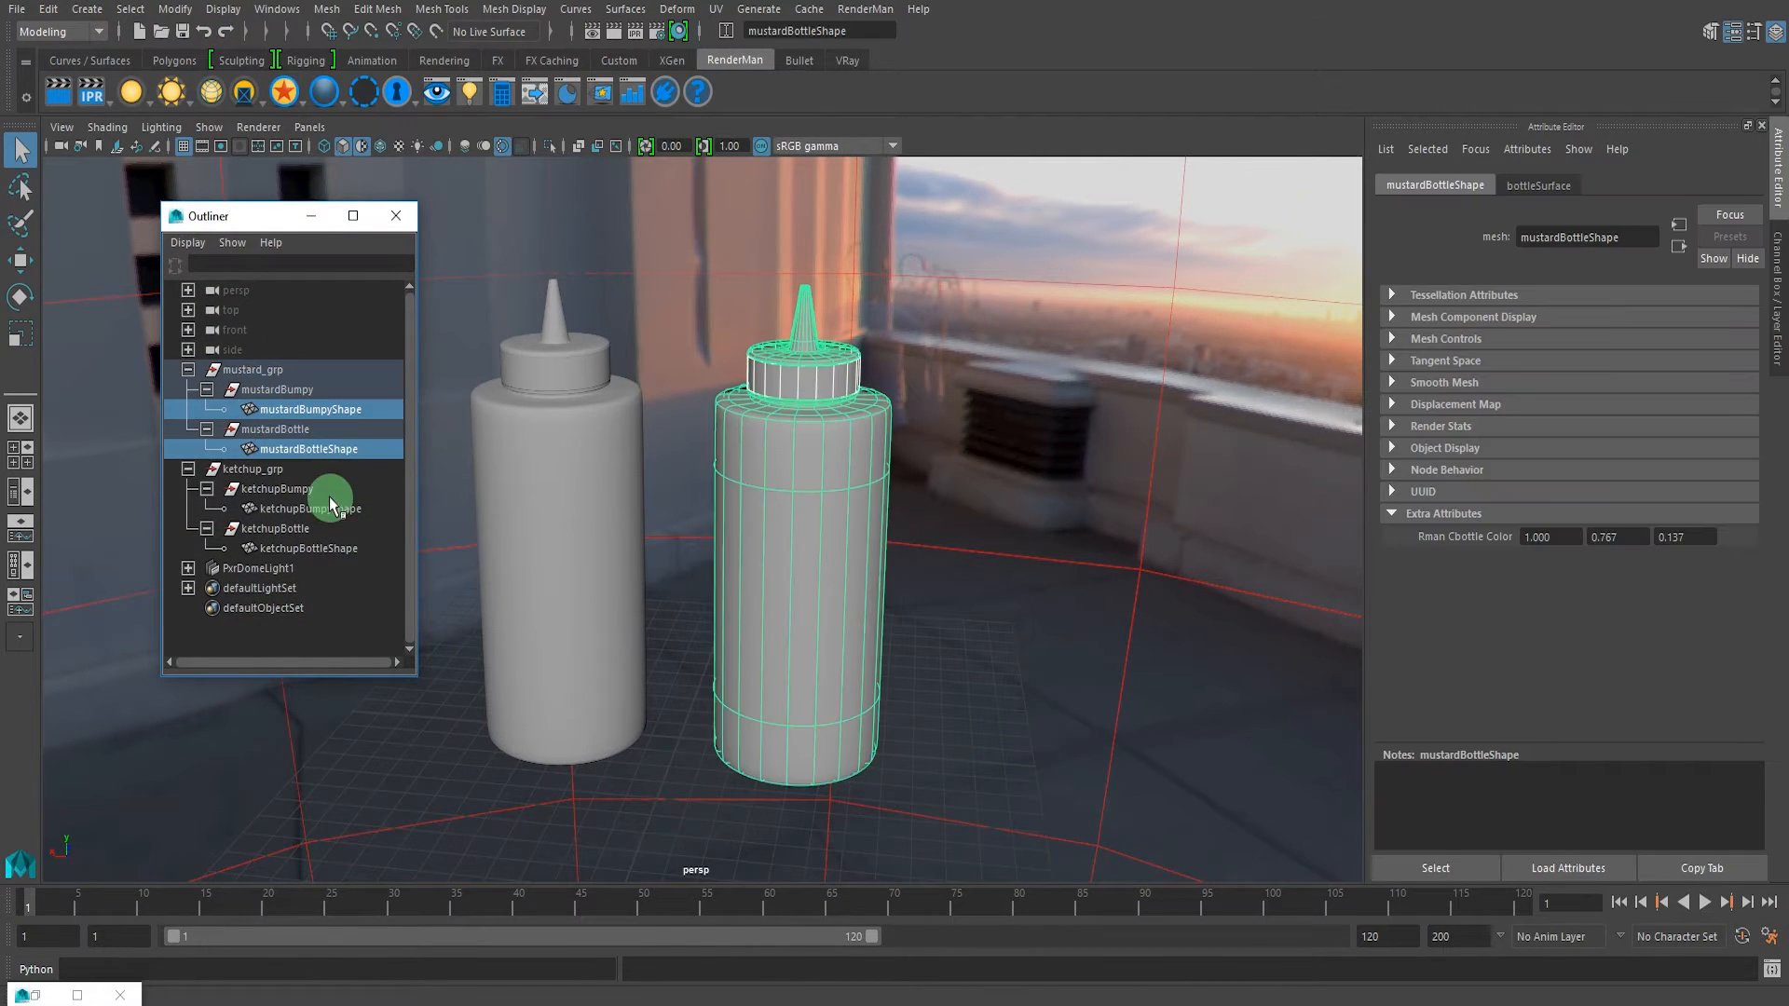
pyautogui.keyDown('ctrl'); pyautogui.click(317, 508); pyautogui.keyUp('ctrl')
pyautogui.keyDown('ctrl'); pyautogui.click(332, 548); pyautogui.keyUp('ctrl')
pyautogui.click(180, 10)
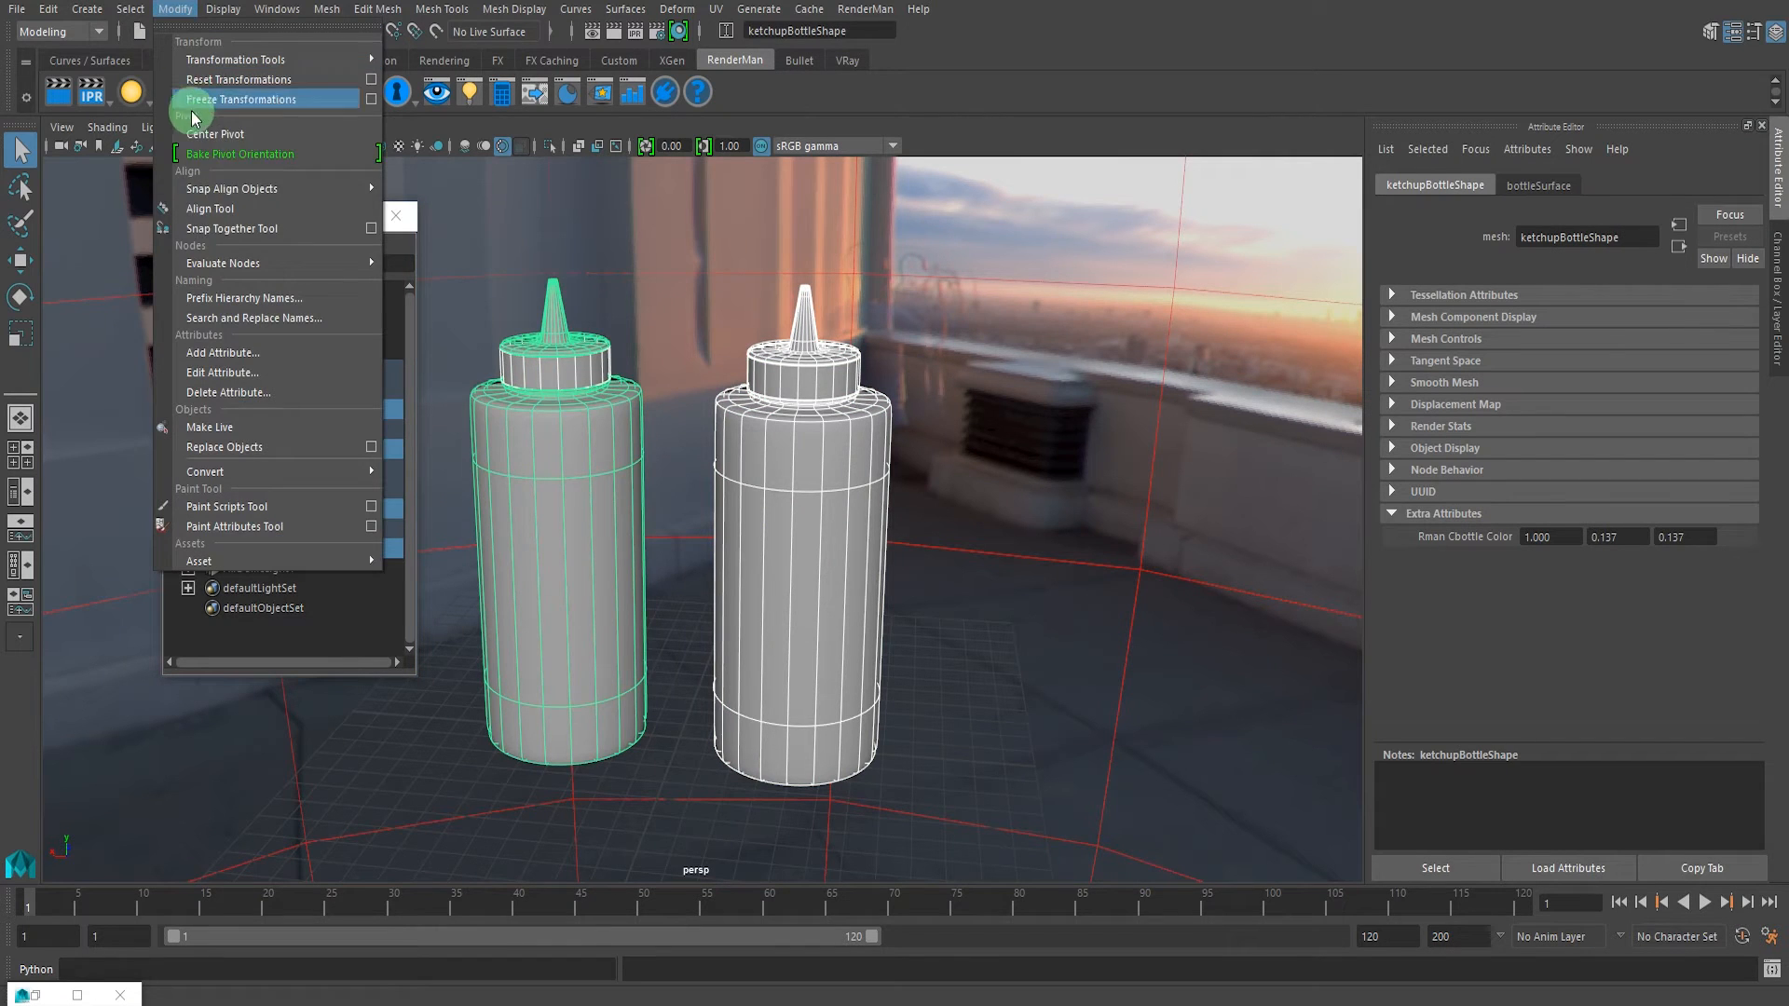
pyautogui.click(220, 352)
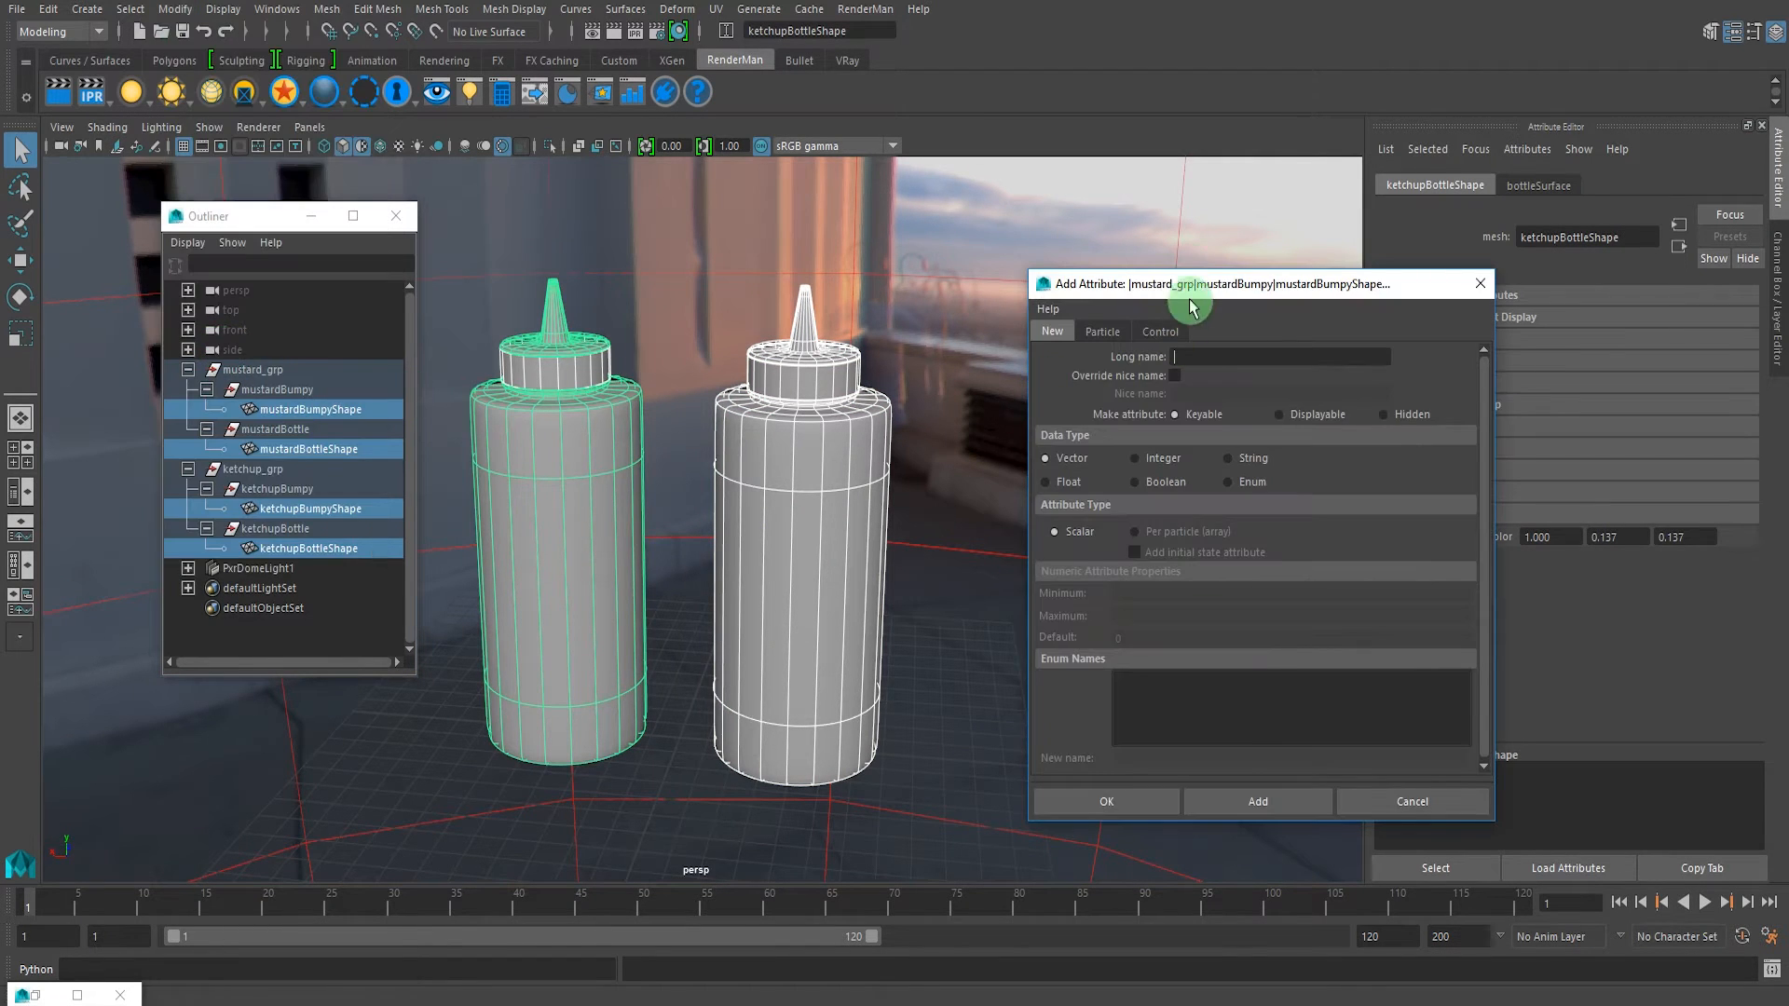
pyautogui.moveTo(1193, 286); pyautogui.dragTo(1152, 318)
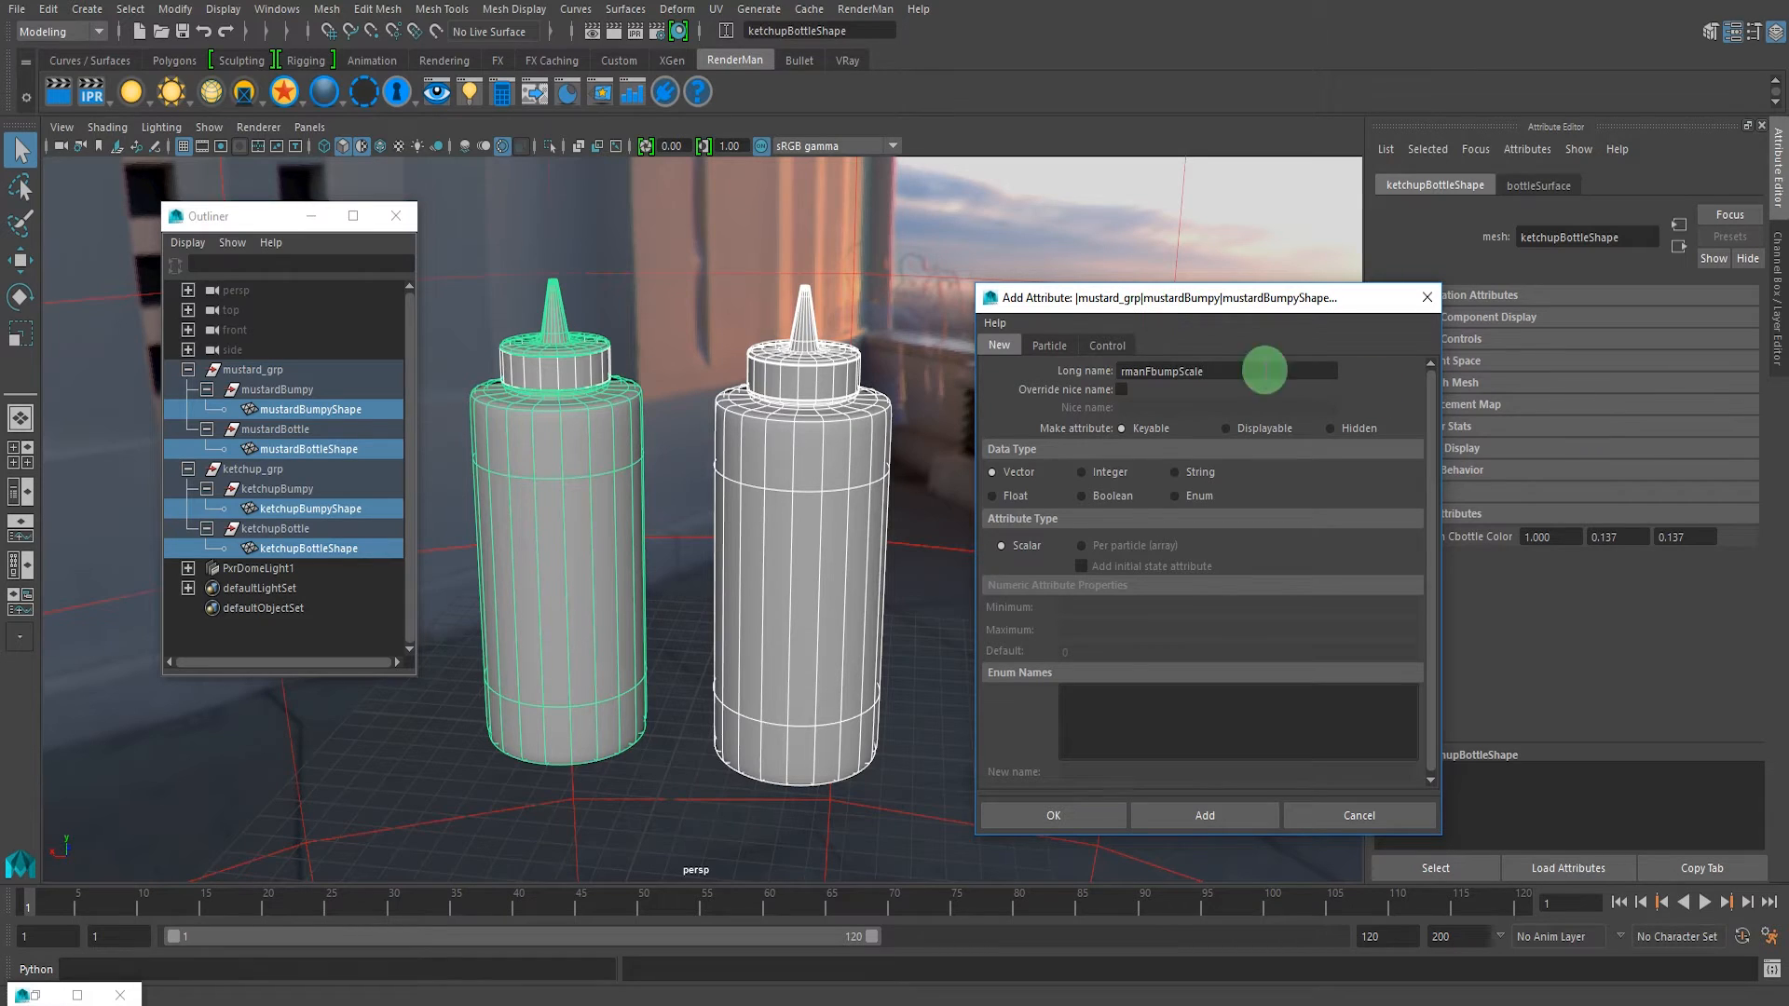
pyautogui.click(1013, 501)
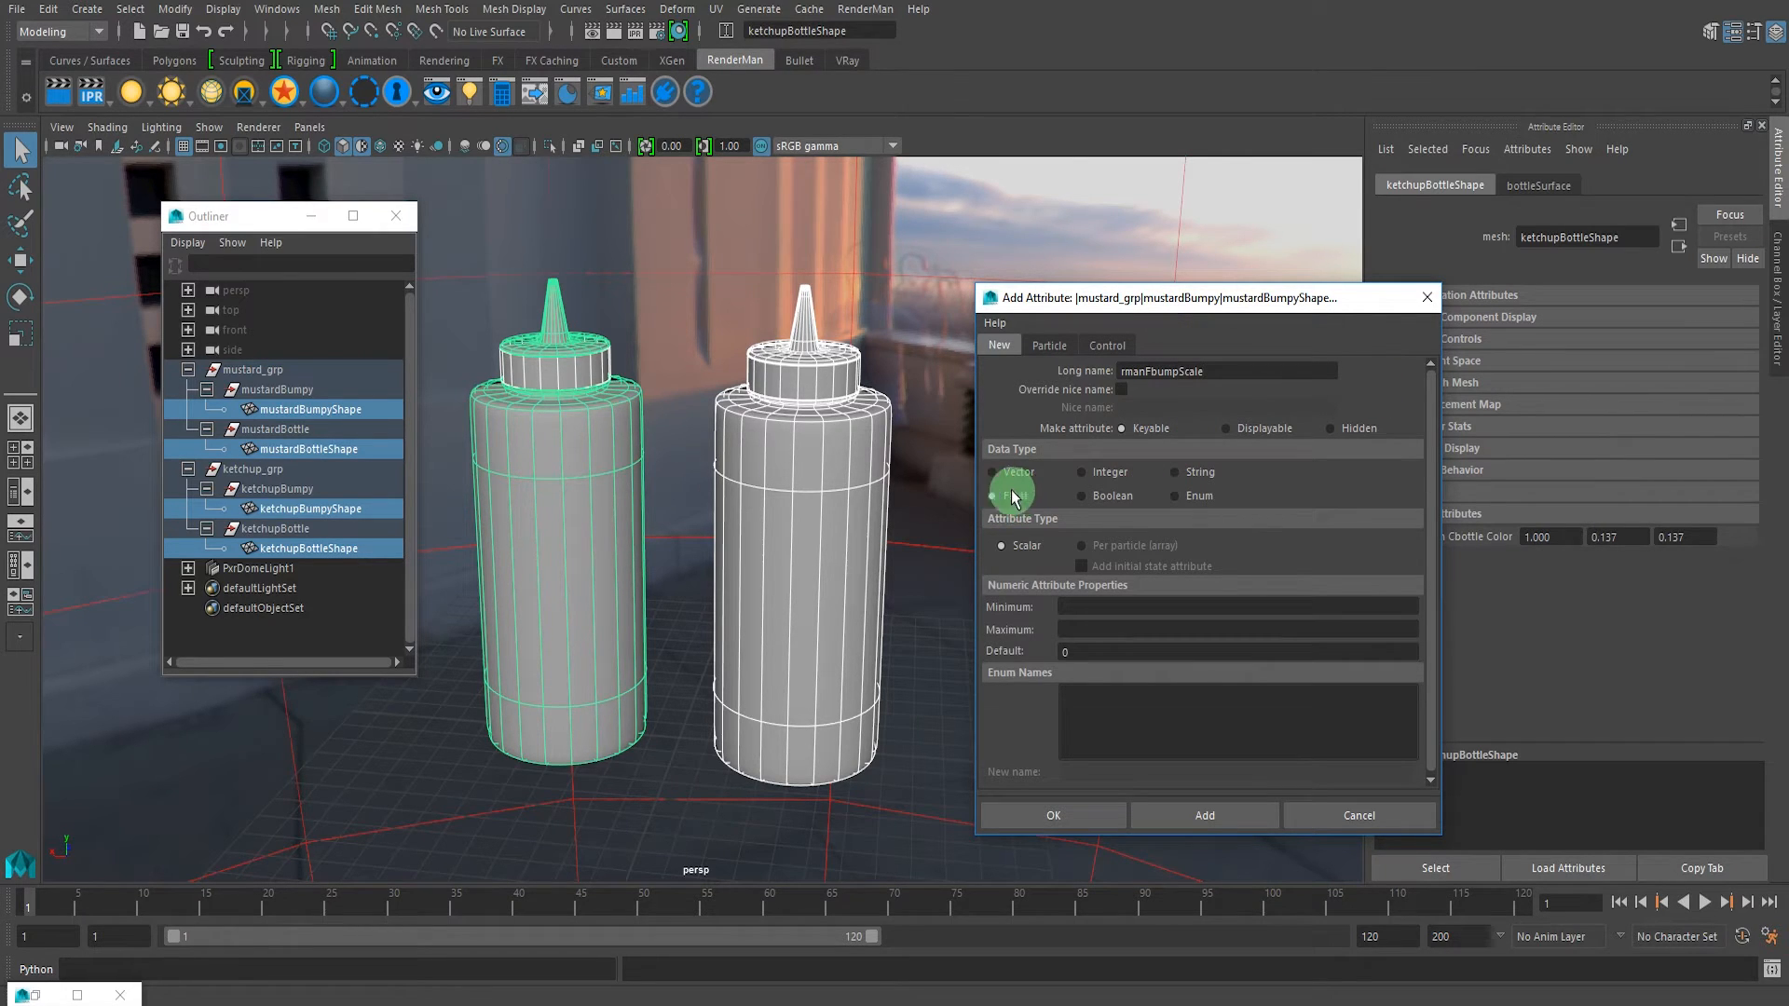
pyautogui.click(1223, 372)
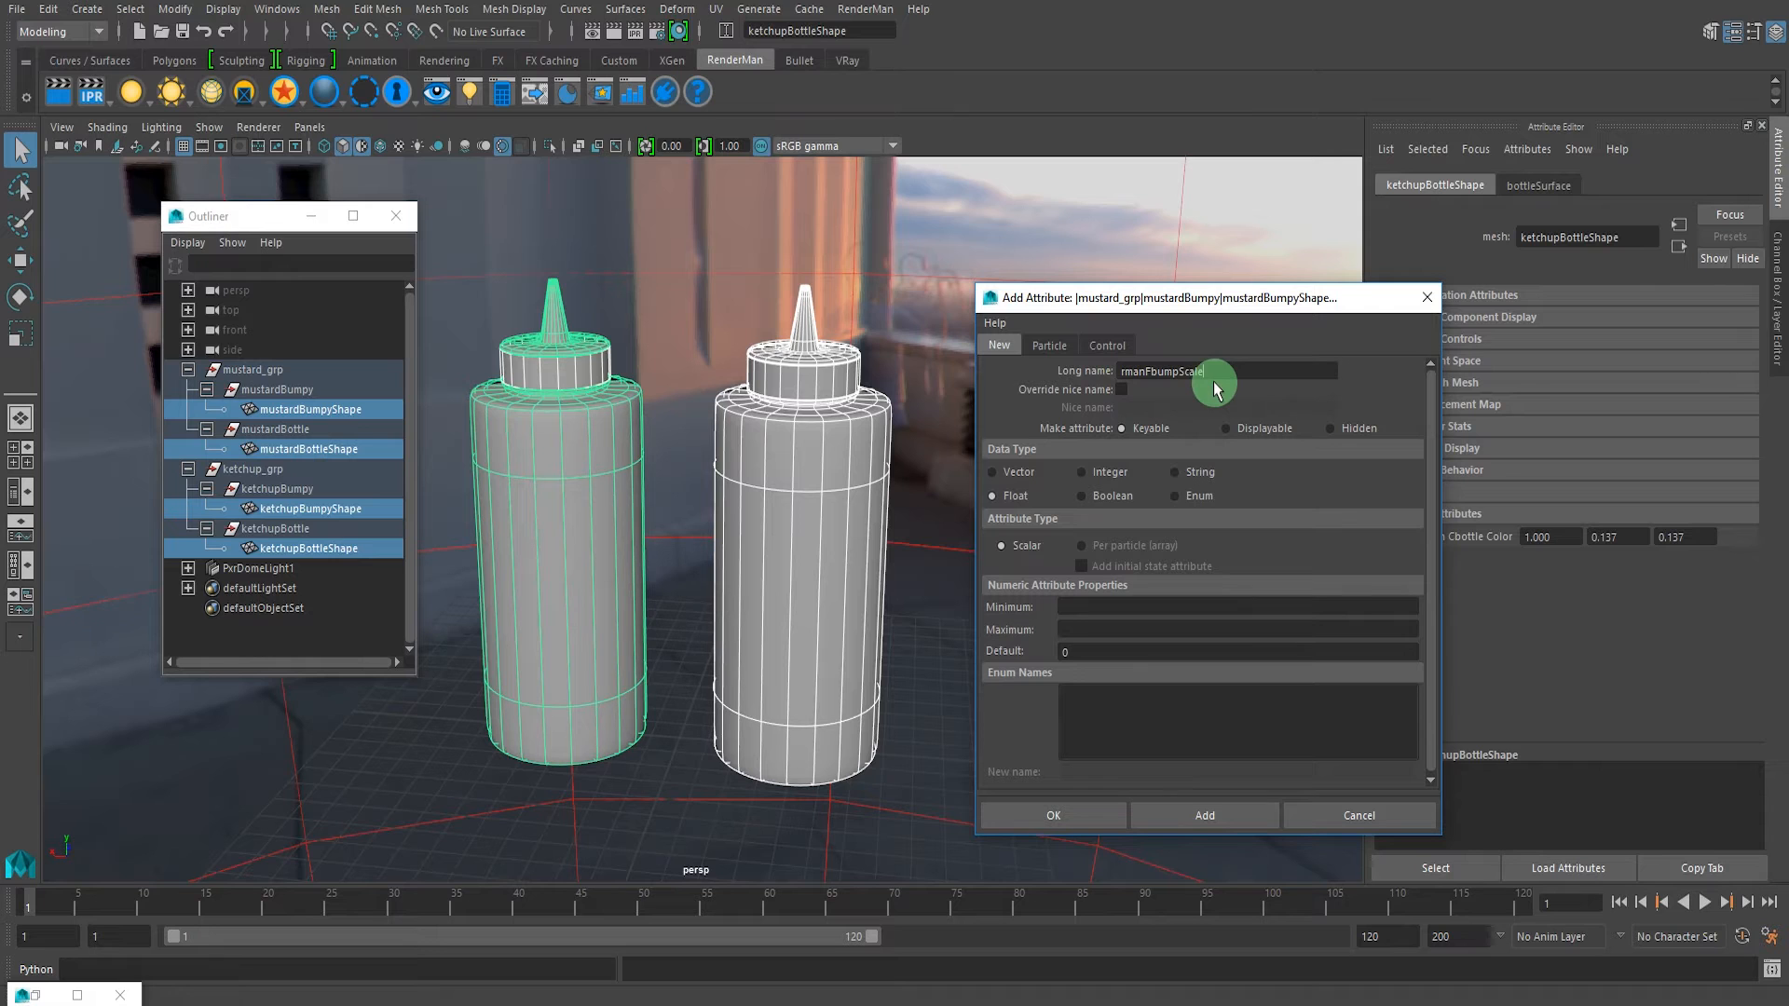
pyautogui.click(1035, 812)
# - Set the Rman Fbump Scale of the ketchup bottle's cap shape, ketchupBumpyShape, to 1
pyautogui.keyDown('alt'); pyautogui.moveTo(718, 519); pyautogui.dragTo(767, 519, button='middle'); pyautogui.keyUp('alt')
pyautogui.click(646, 478)
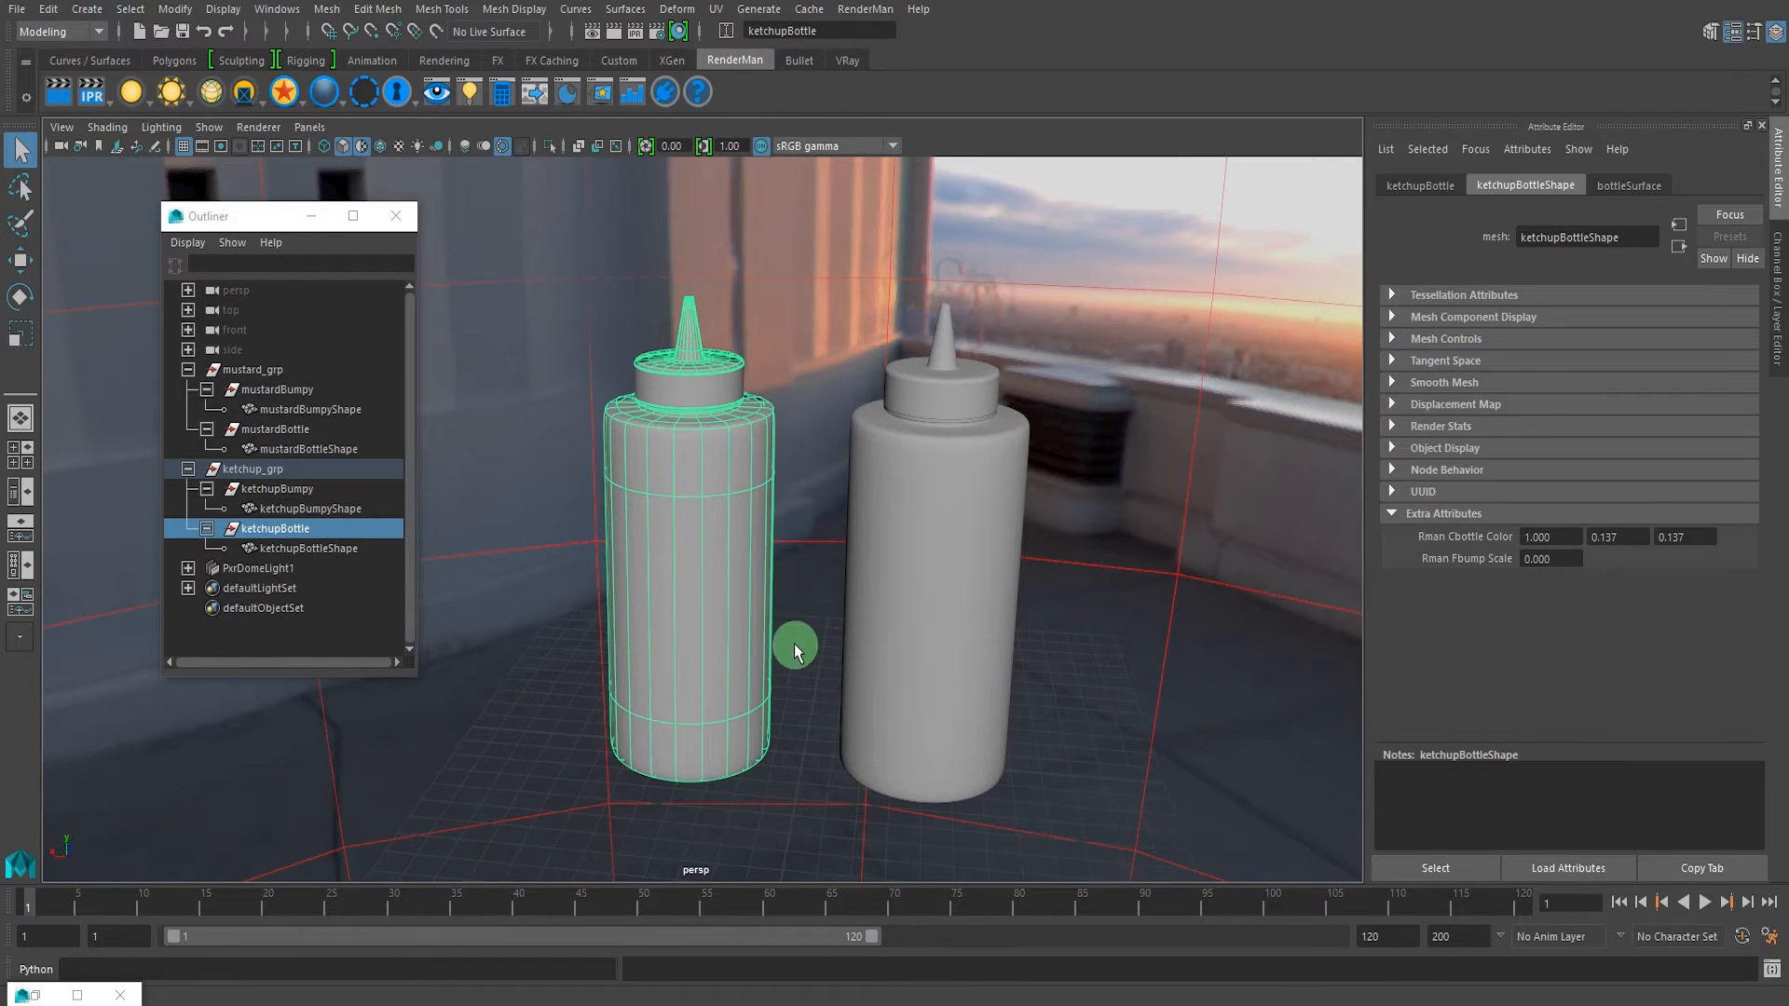
pyautogui.keyDown('alt'); pyautogui.moveTo(795, 650); pyautogui.dragTo(686, 540, button='right'); pyautogui.keyUp('alt')
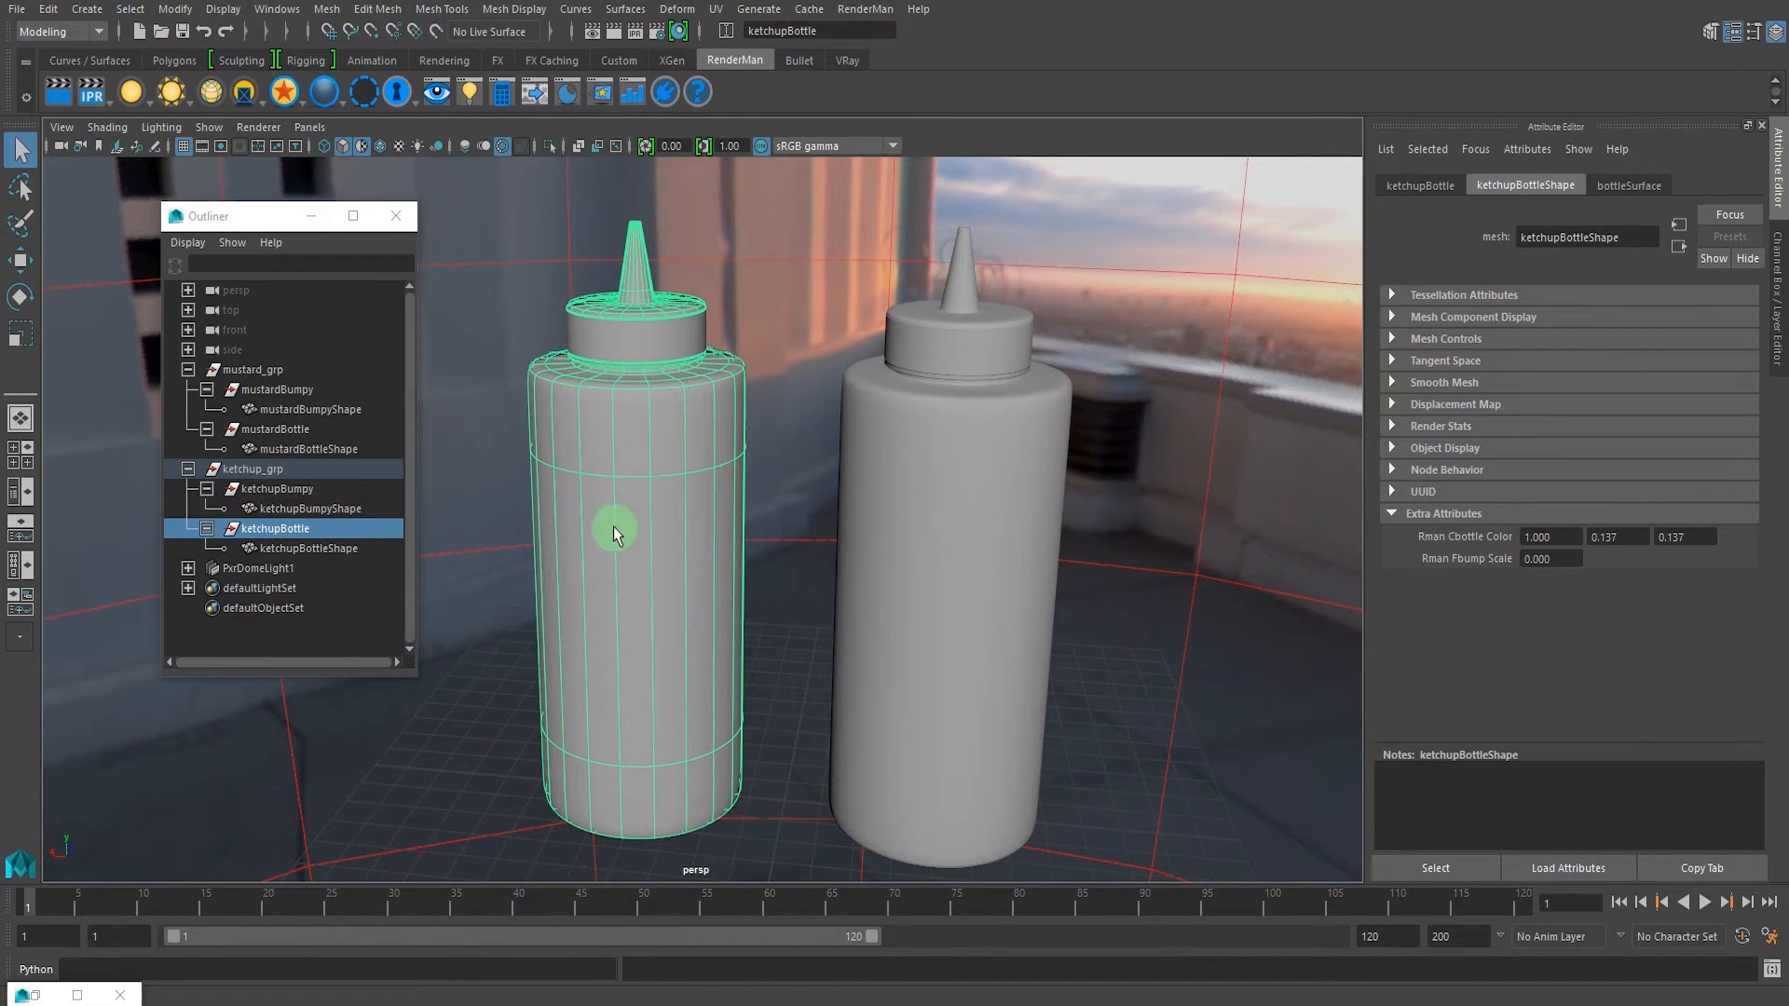
pyautogui.click(649, 341)
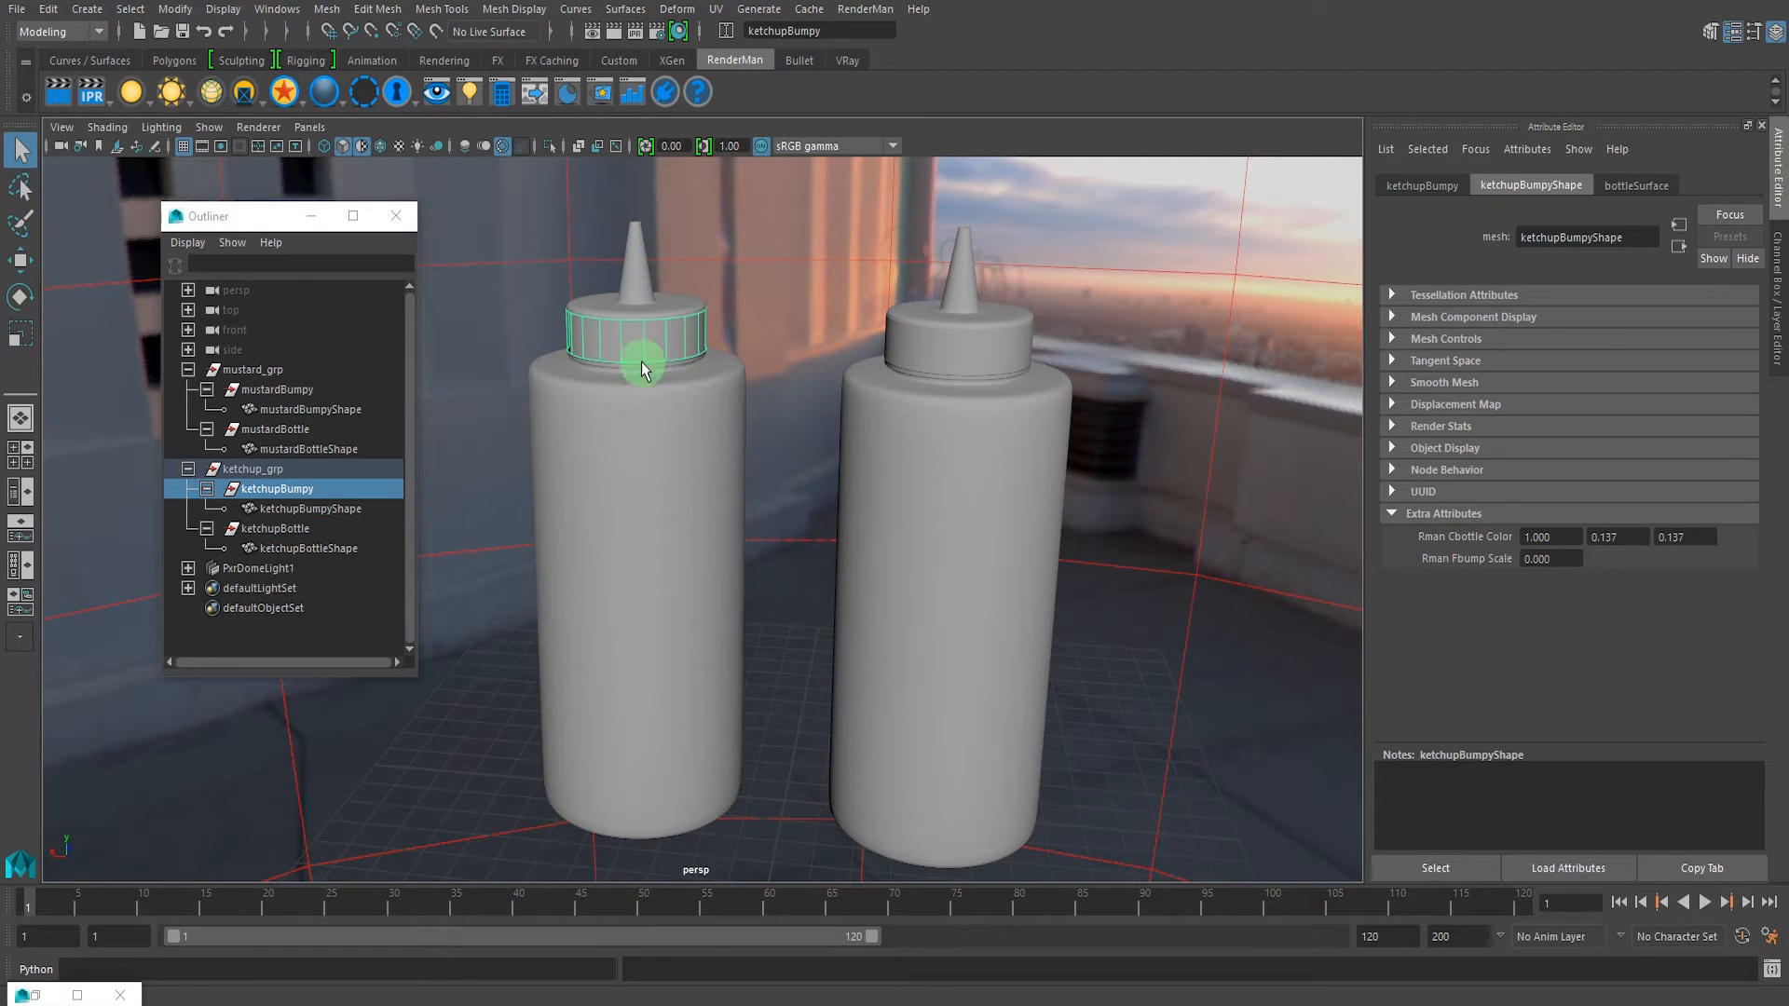
pyautogui.click(1542, 551)
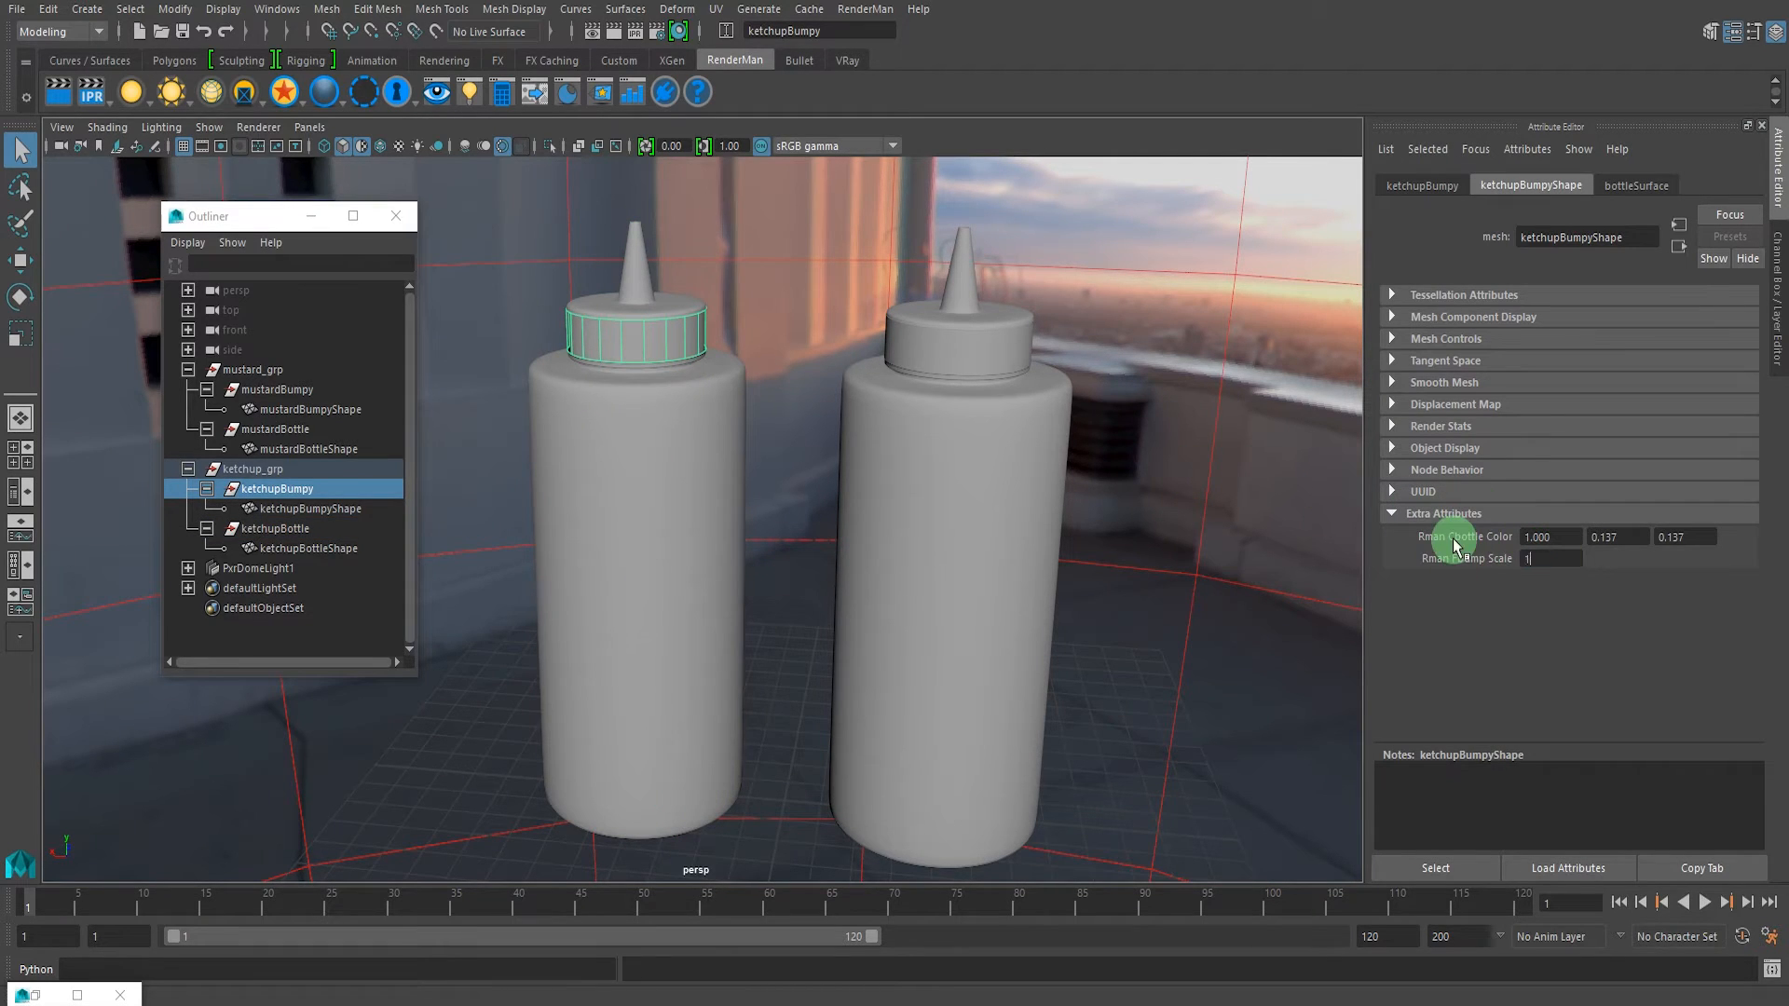
pyautogui.write('1')
pyautogui.press('Return')
# - Set mustardBumpyShape's Rman Fbump Scale to 1 and check the bump scale values on the other bottle shapes
pyautogui.click(927, 352)
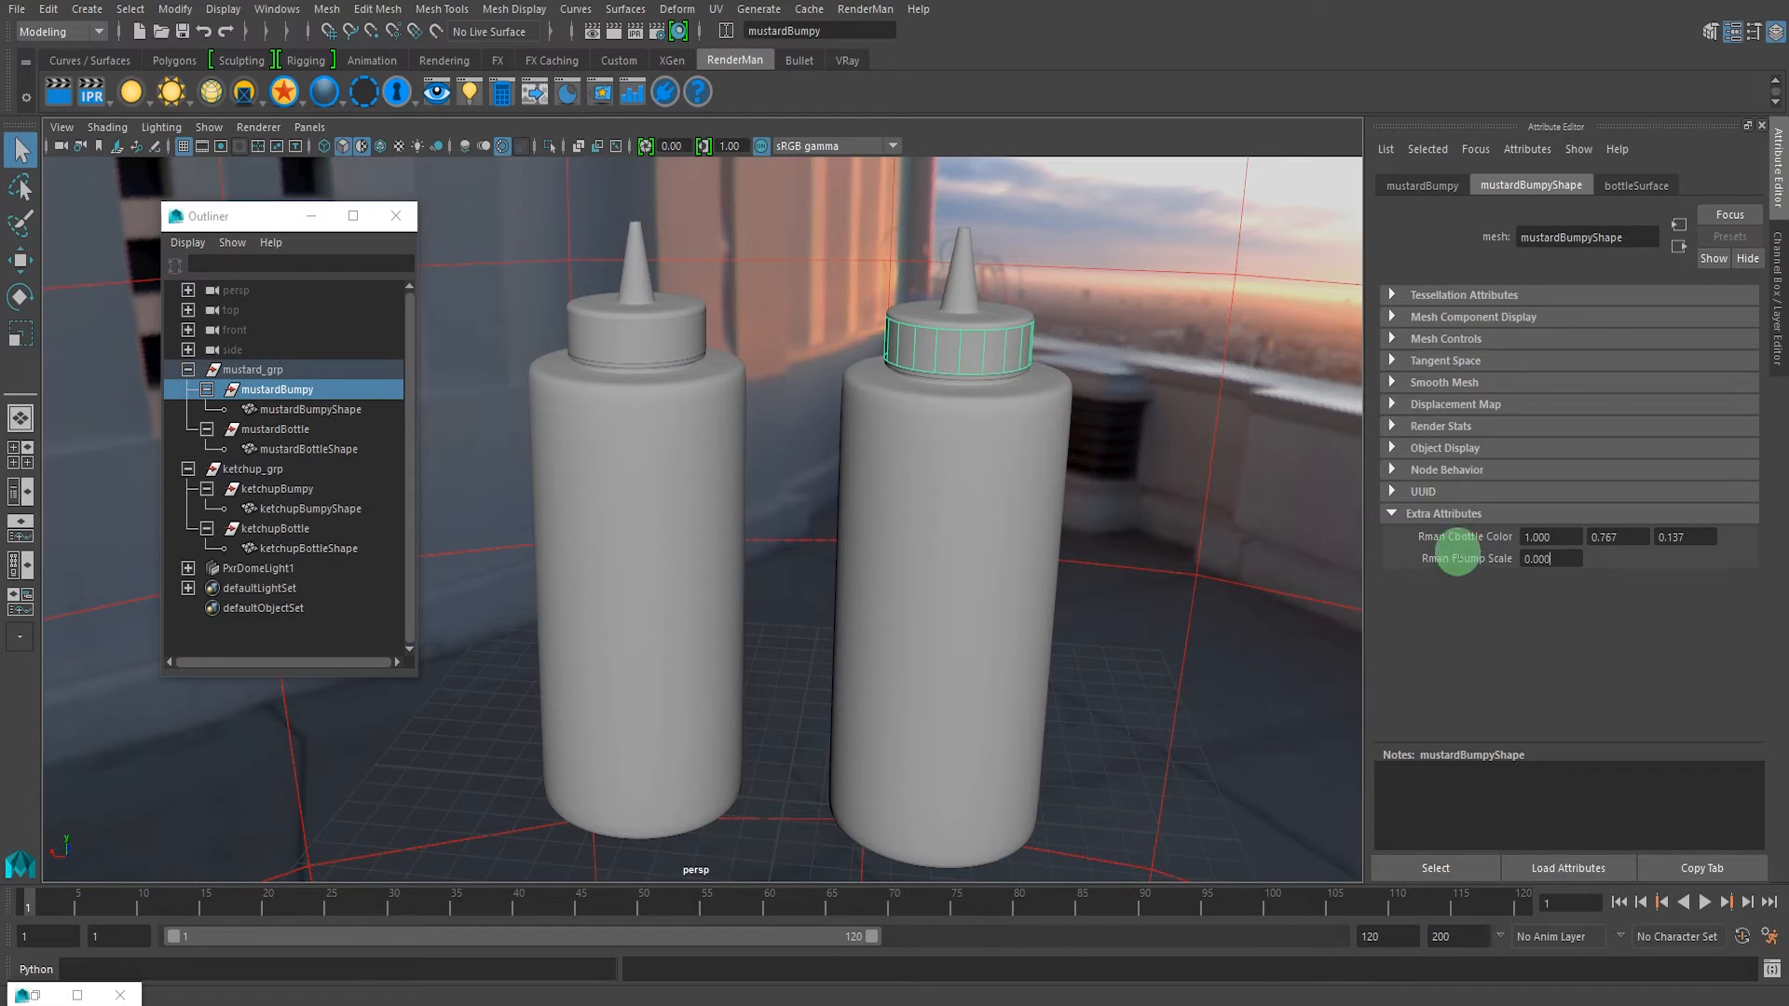
pyautogui.click(995, 481)
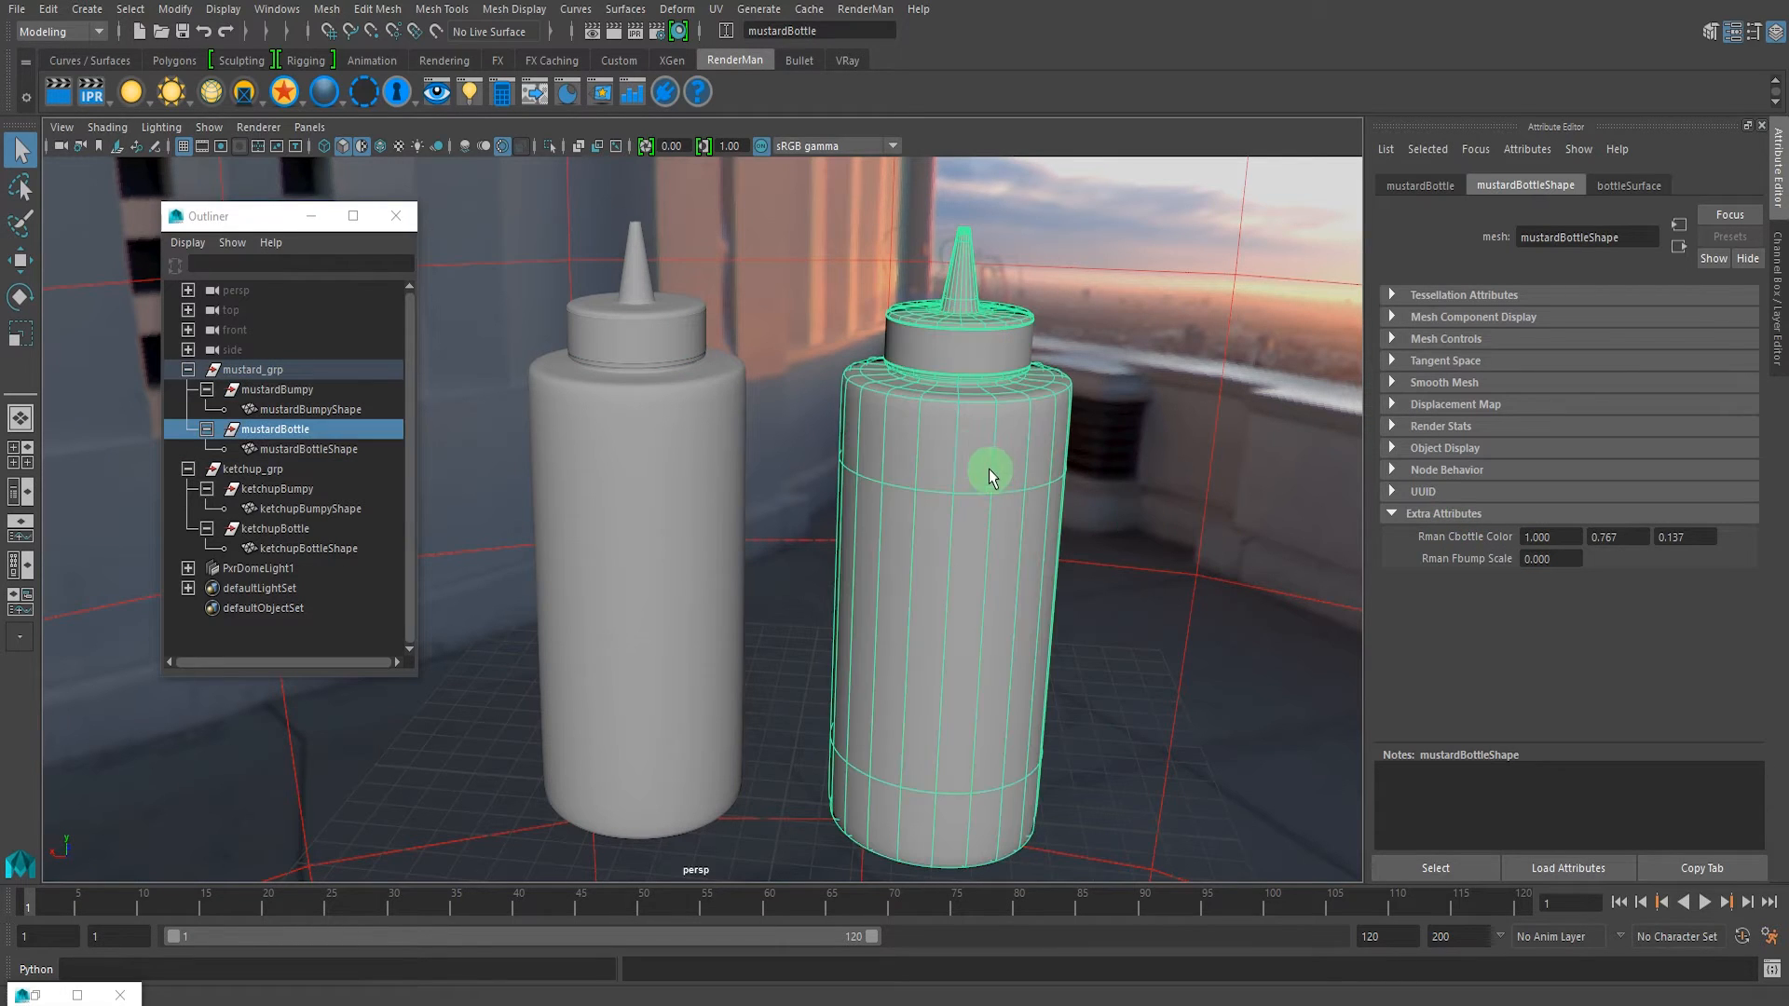
pyautogui.click(958, 362)
pyautogui.click(591, 333)
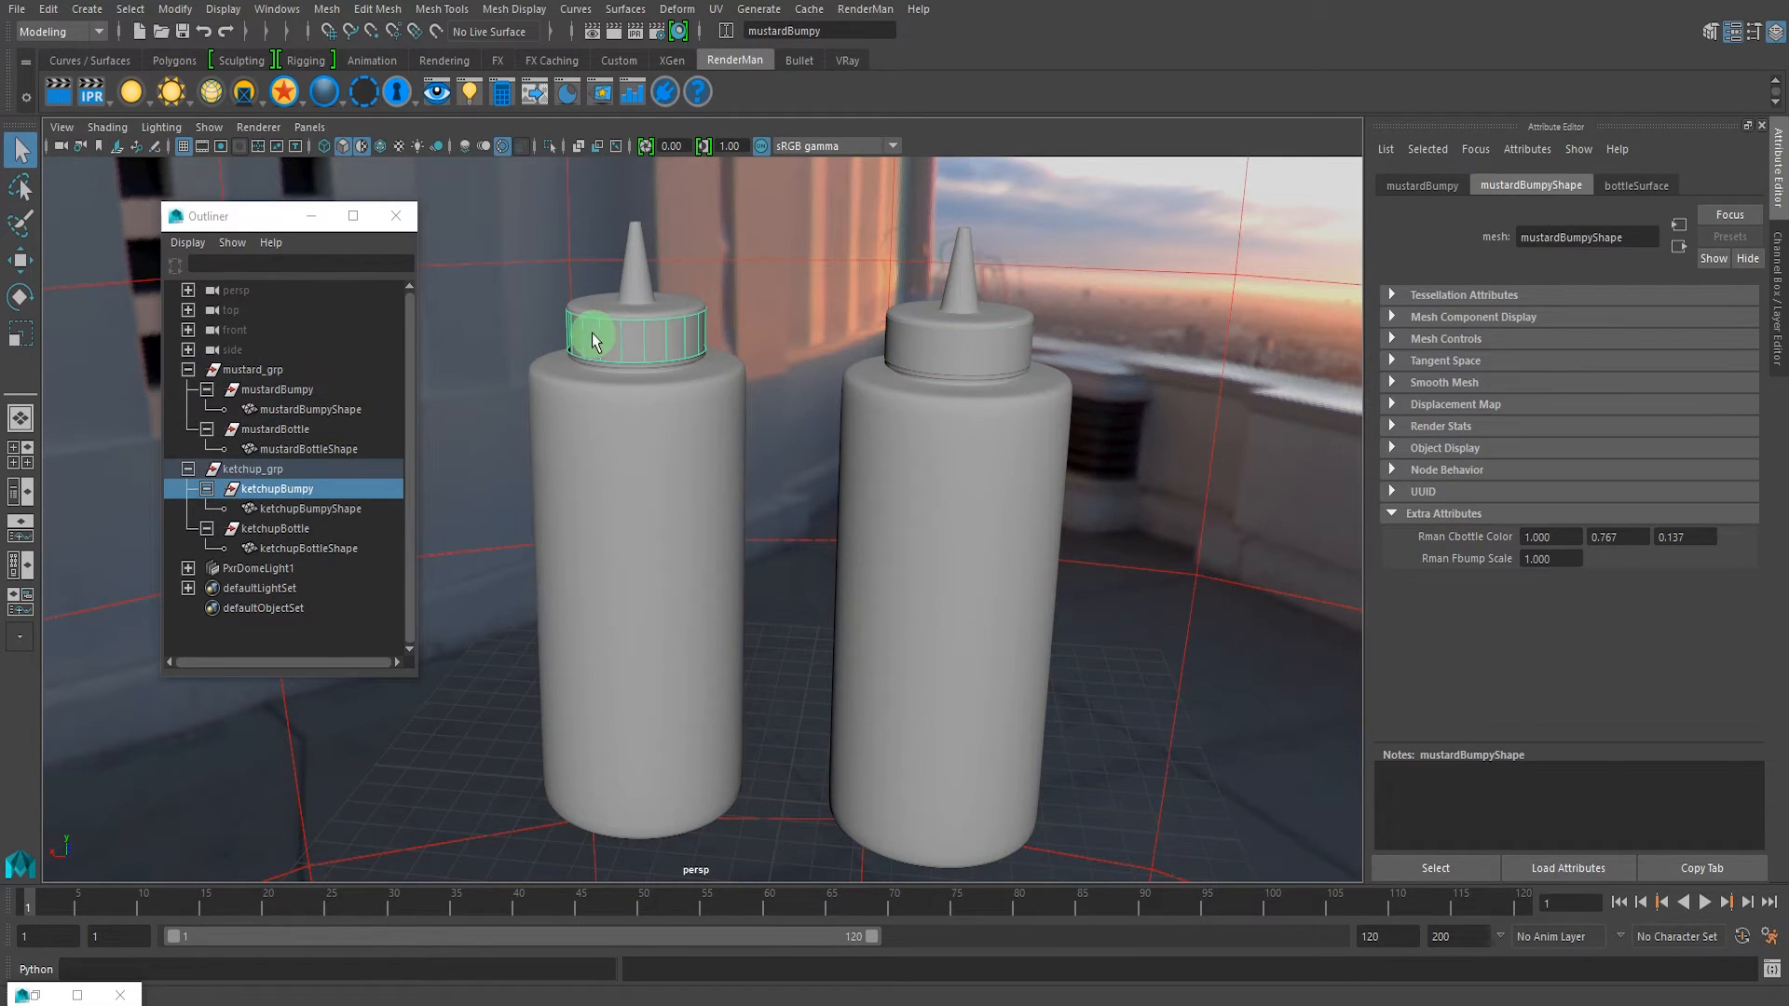
pyautogui.click(657, 466)
pyautogui.moveTo(858, 467)
pyautogui.keyDown('alt'); pyautogui.mouseDown()
pyautogui.moveTo(819, 463)
pyautogui.moveTo(859, 493)
pyautogui.mouseUp(); pyautogui.keyUp('alt')
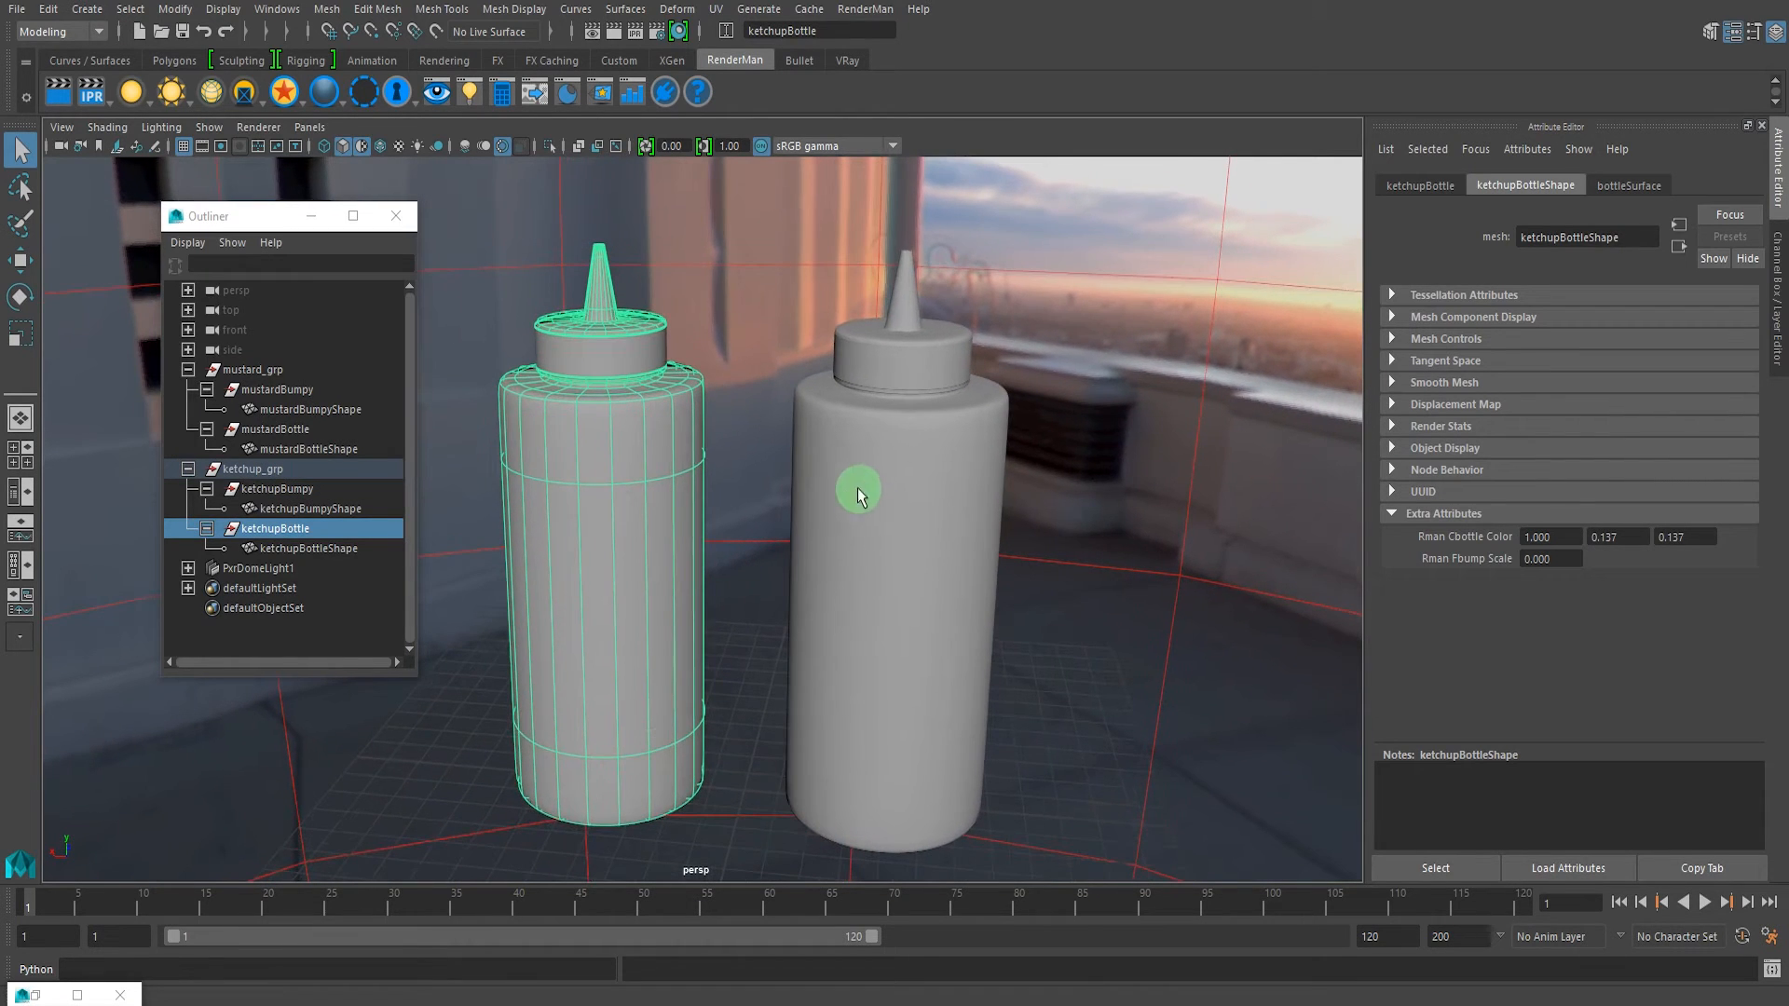
# - Reopen the Hypershade, add a second PxrPrimvar node and place it above PxrRamp1 near PxrBump1
pyautogui.click(679, 30)
pyautogui.keyDown('alt'); pyautogui.moveTo(699, 708); pyautogui.dragTo(847, 648, button='middle'); pyautogui.keyUp('alt')
pyautogui.keyDown('alt'); pyautogui.moveTo(847, 647); pyautogui.dragTo(791, 632, button='right'); pyautogui.keyUp('alt')
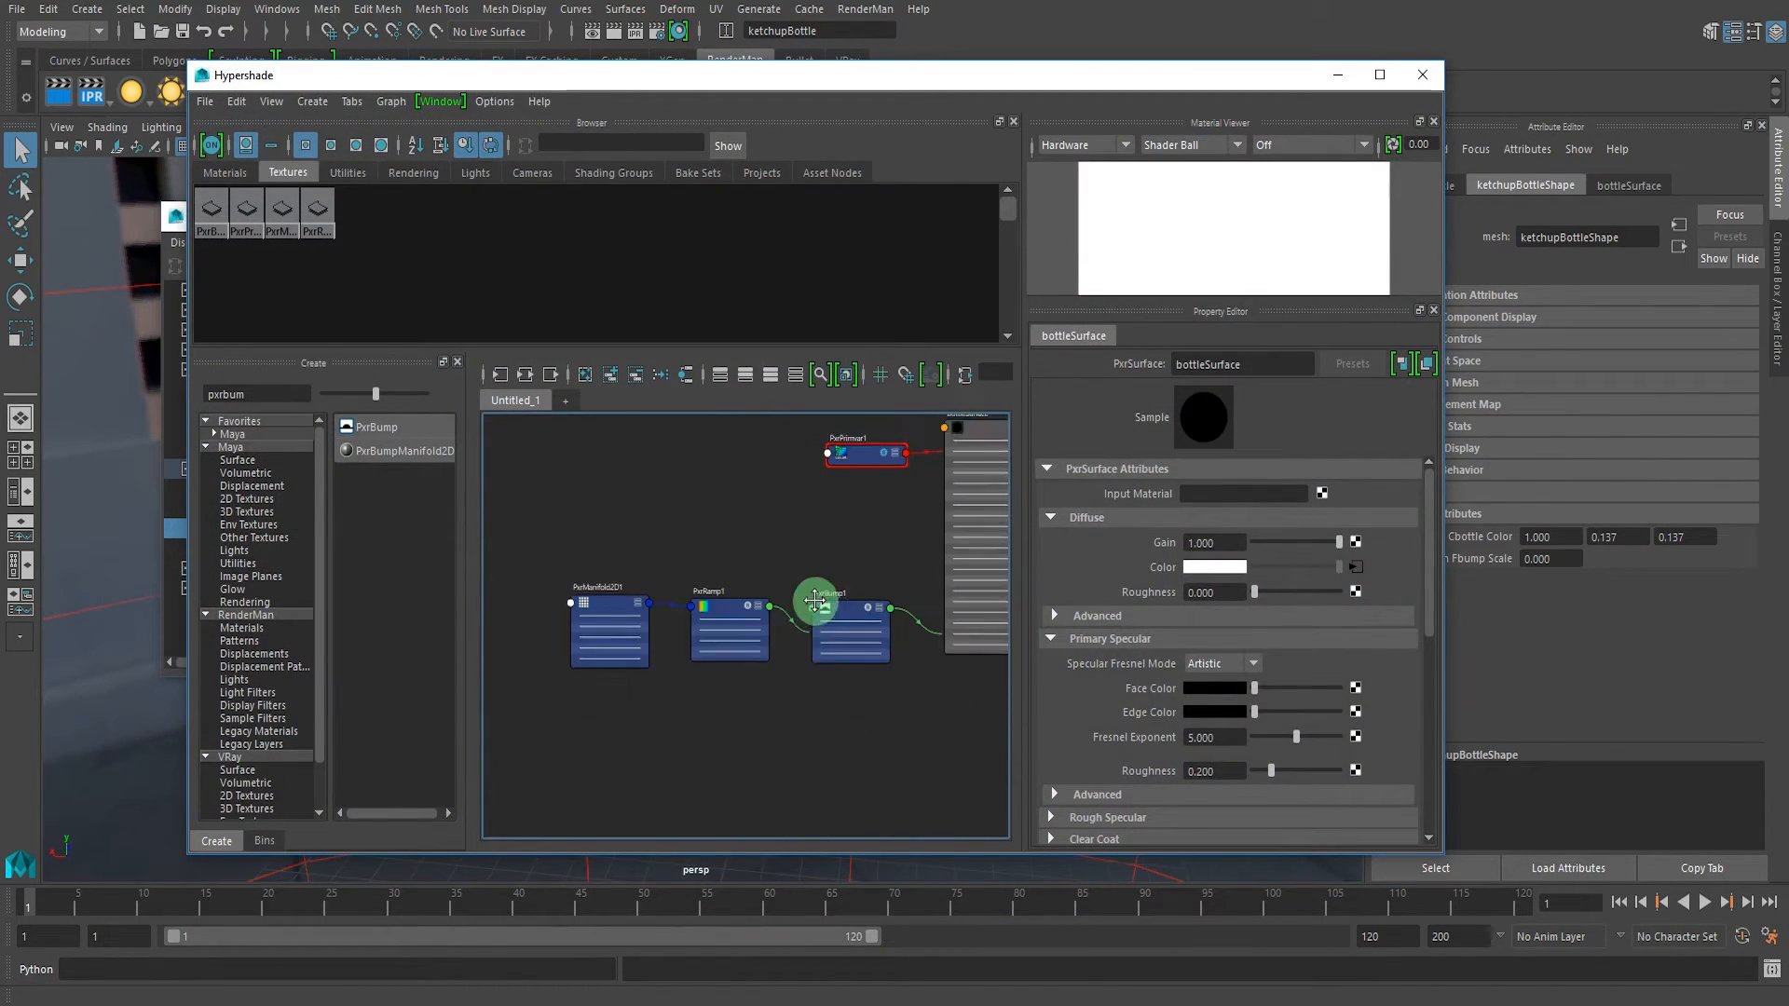
pyautogui.doubleClick(203, 394)
pyautogui.write('px')
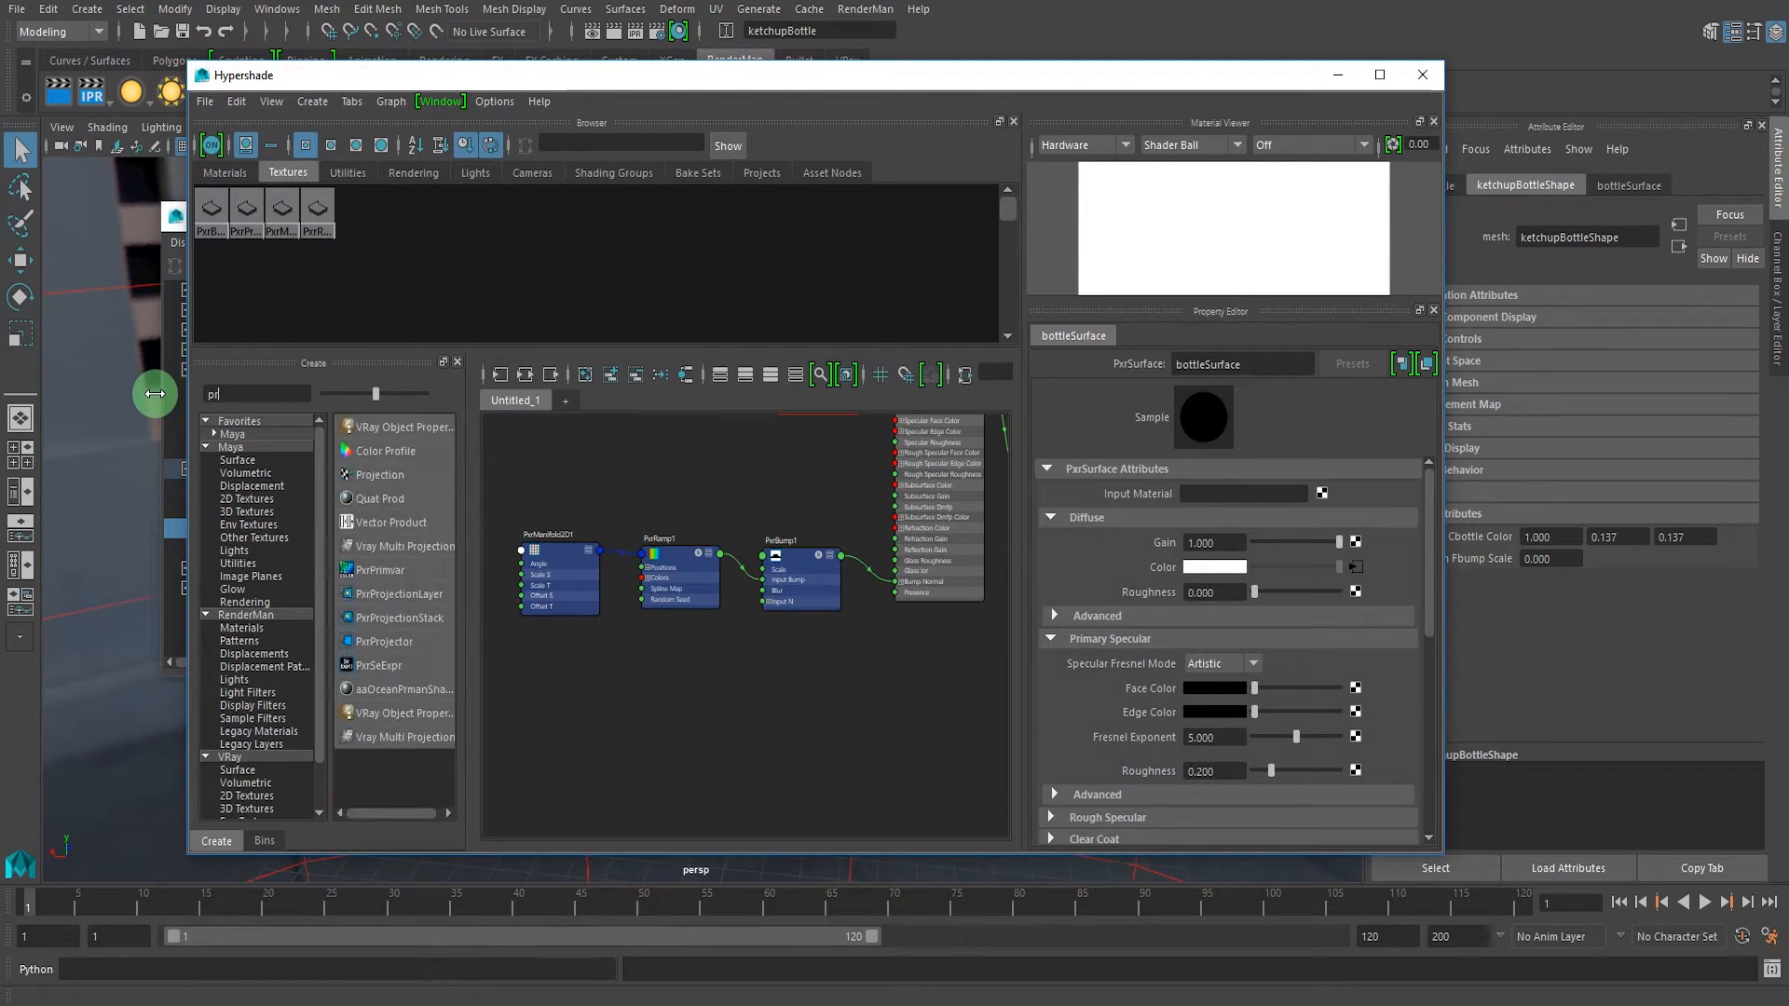
pyautogui.write('rprim')
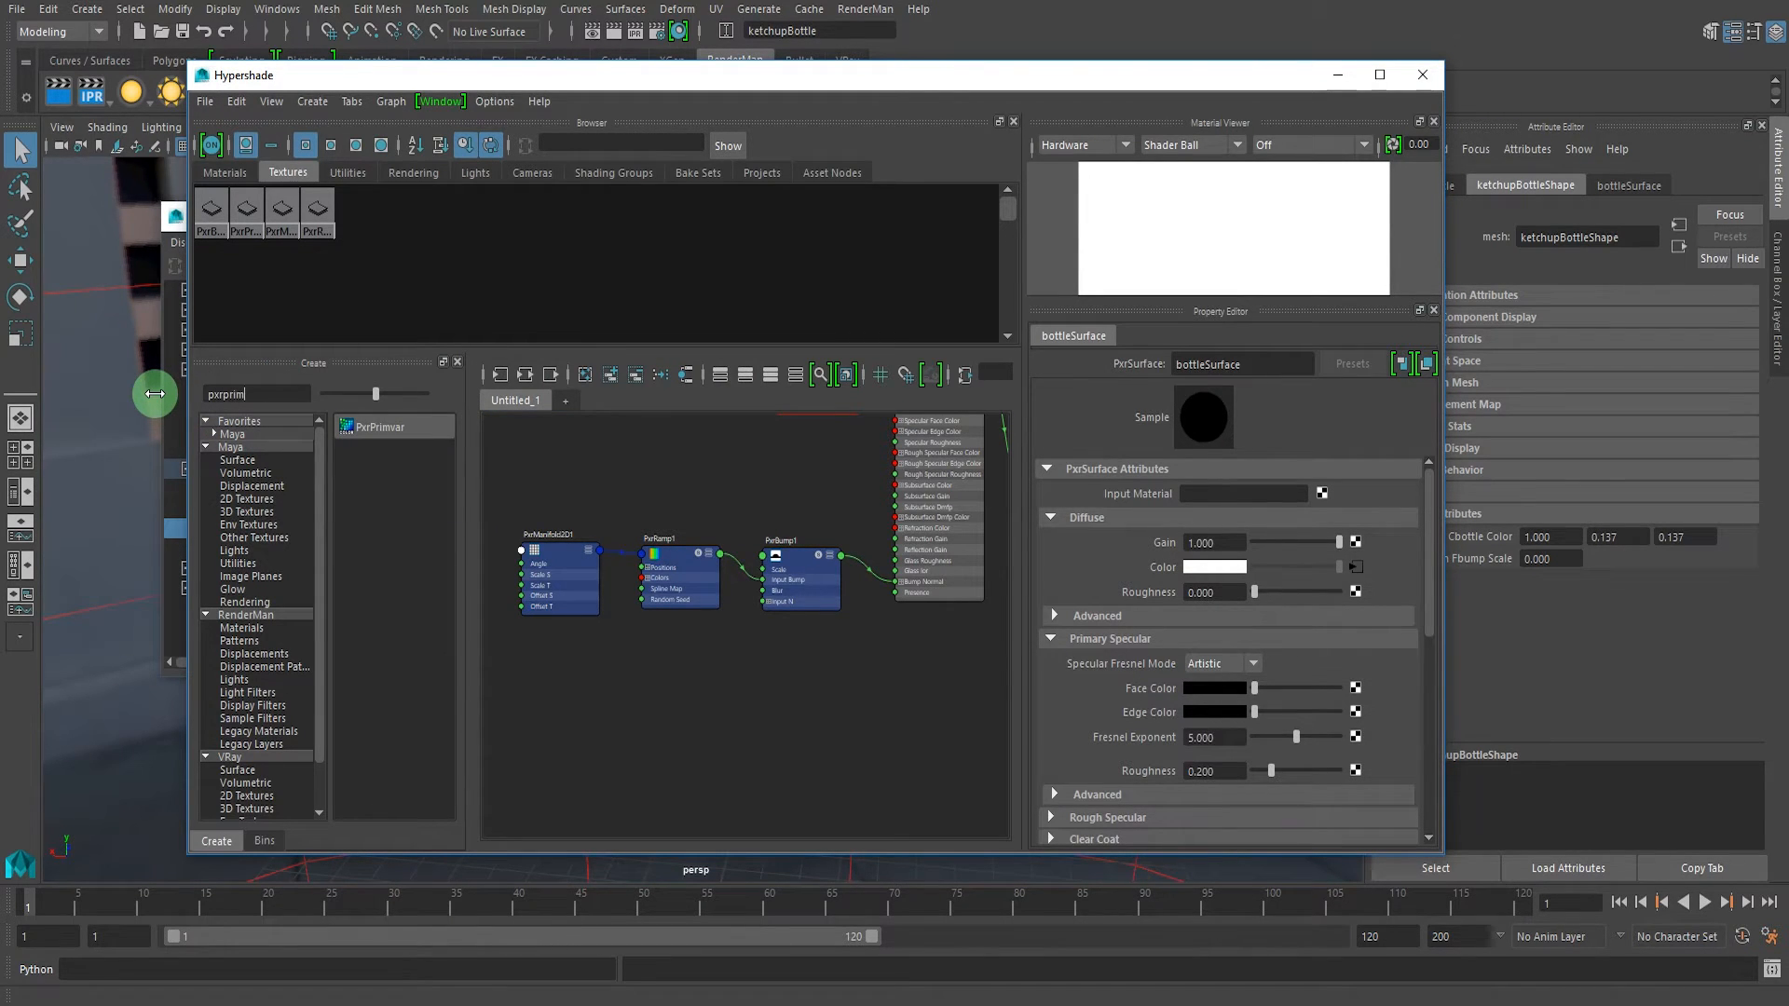
pyautogui.click(412, 431)
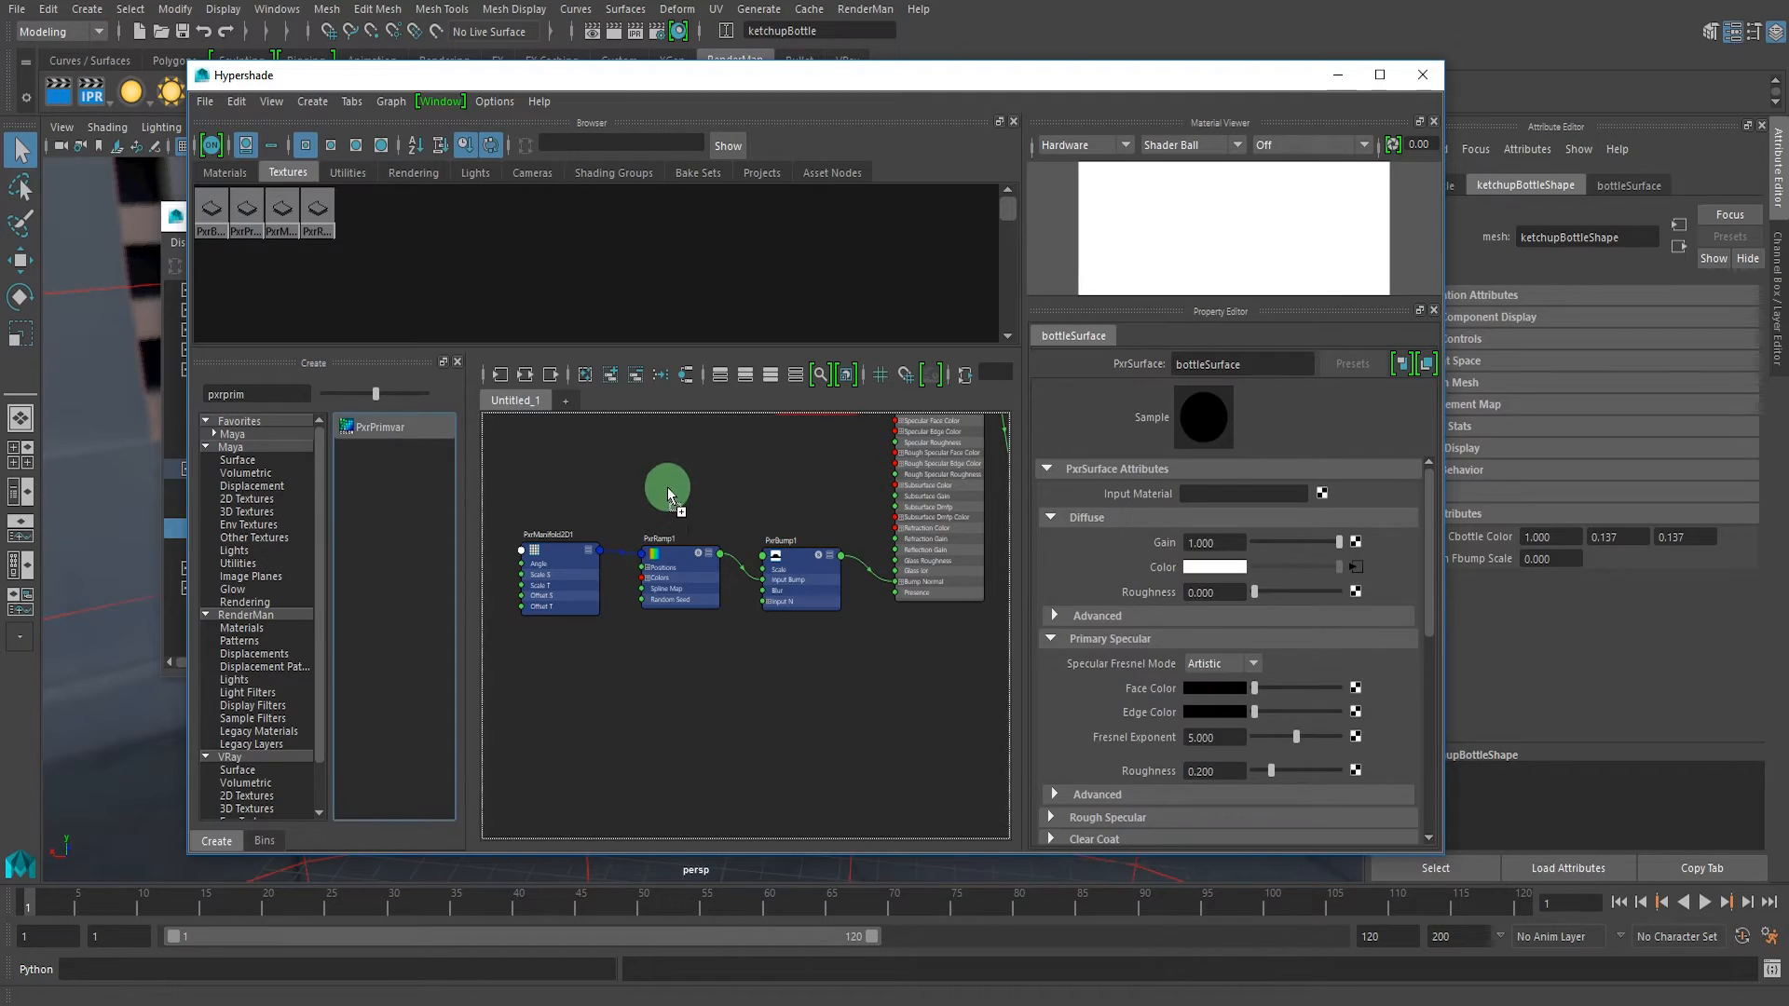
pyautogui.keyDown('alt'); pyautogui.moveTo(693, 534); pyautogui.dragTo(775, 599, button='right'); pyautogui.keyUp('alt')
pyautogui.moveTo(792, 730); pyautogui.dragTo(533, 561)
pyautogui.moveTo(723, 559); pyautogui.dragTo(742, 646)
pyautogui.moveTo(804, 456); pyautogui.dragTo(765, 529)
pyautogui.keyDown('alt'); pyautogui.moveTo(792, 539); pyautogui.dragTo(821, 553, button='right'); pyautogui.keyUp('alt')
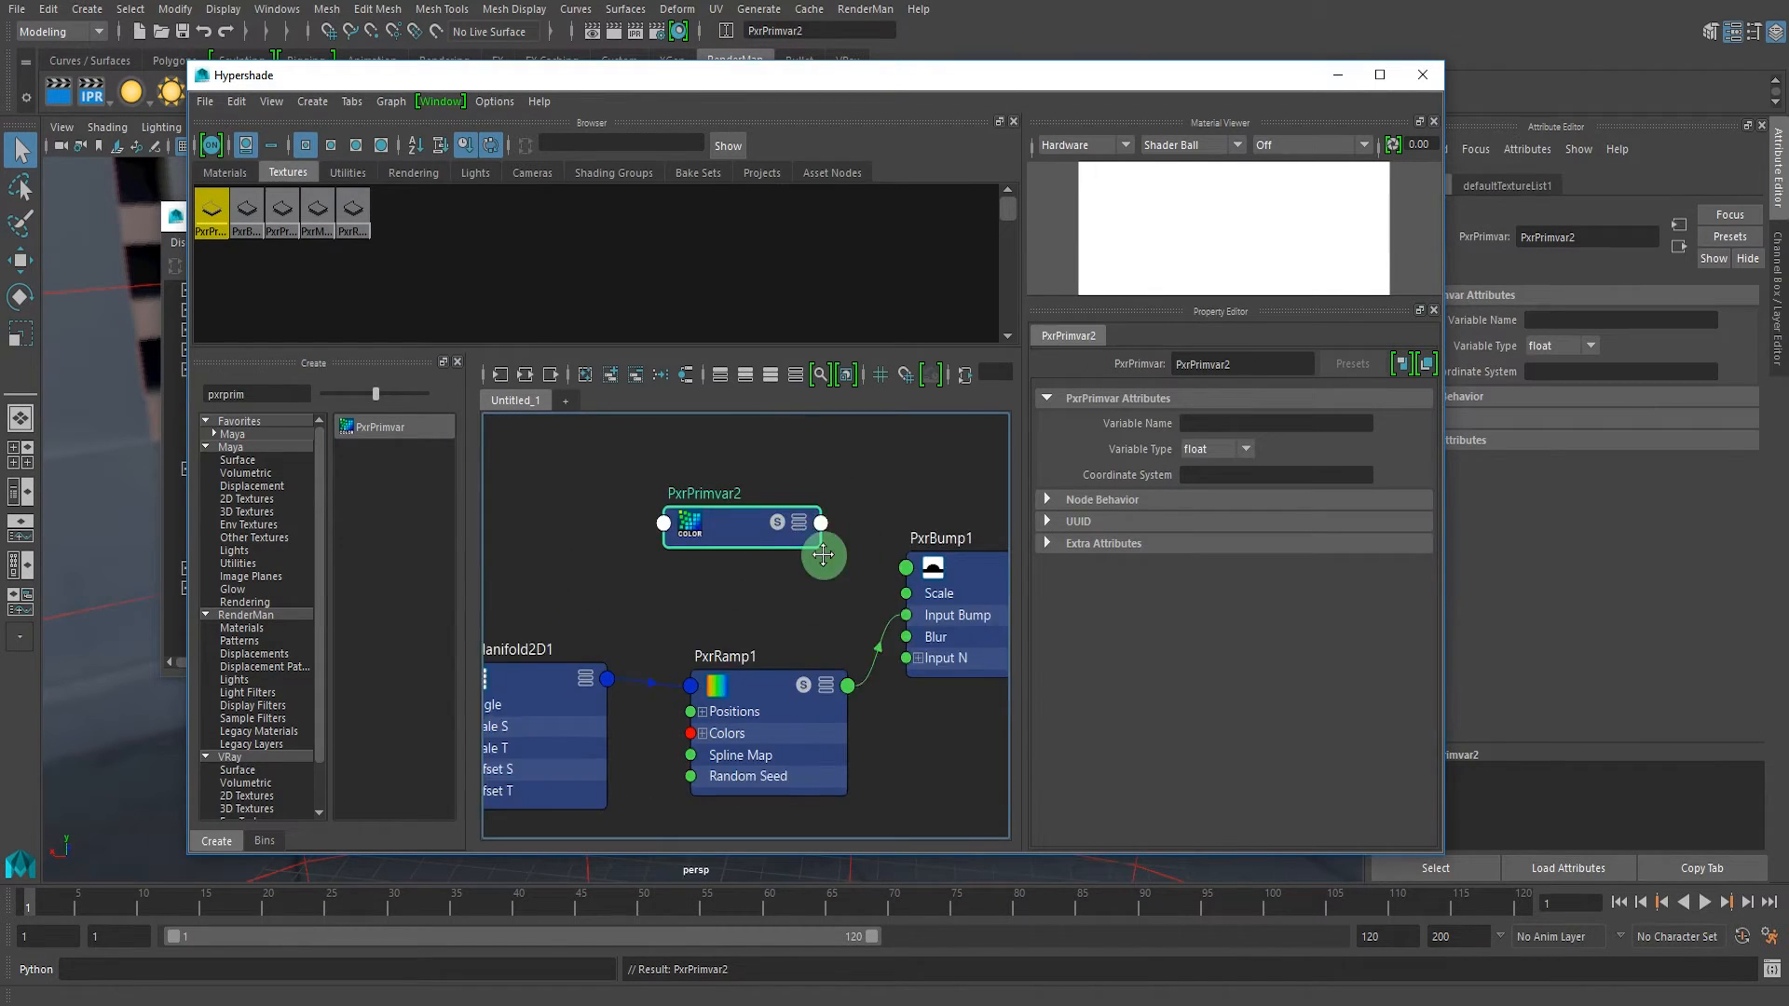
# - Connect the new PxrPrimvar2 node's Result F output to the Scale input of PxrBump1
pyautogui.keyDown('alt'); pyautogui.moveTo(821, 554); pyautogui.dragTo(734, 565, button='middle'); pyautogui.keyUp('alt')
pyautogui.click(732, 533)
pyautogui.click(766, 565)
pyautogui.click(816, 625)
pyautogui.keyDown('alt'); pyautogui.moveTo(706, 632); pyautogui.dragTo(770, 640, button='middle'); pyautogui.keyUp('alt')
# - Set PxrPrimvar2's Variable Name to bumpScale, keeping its Variable Type as float
pyautogui.click(1269, 422)
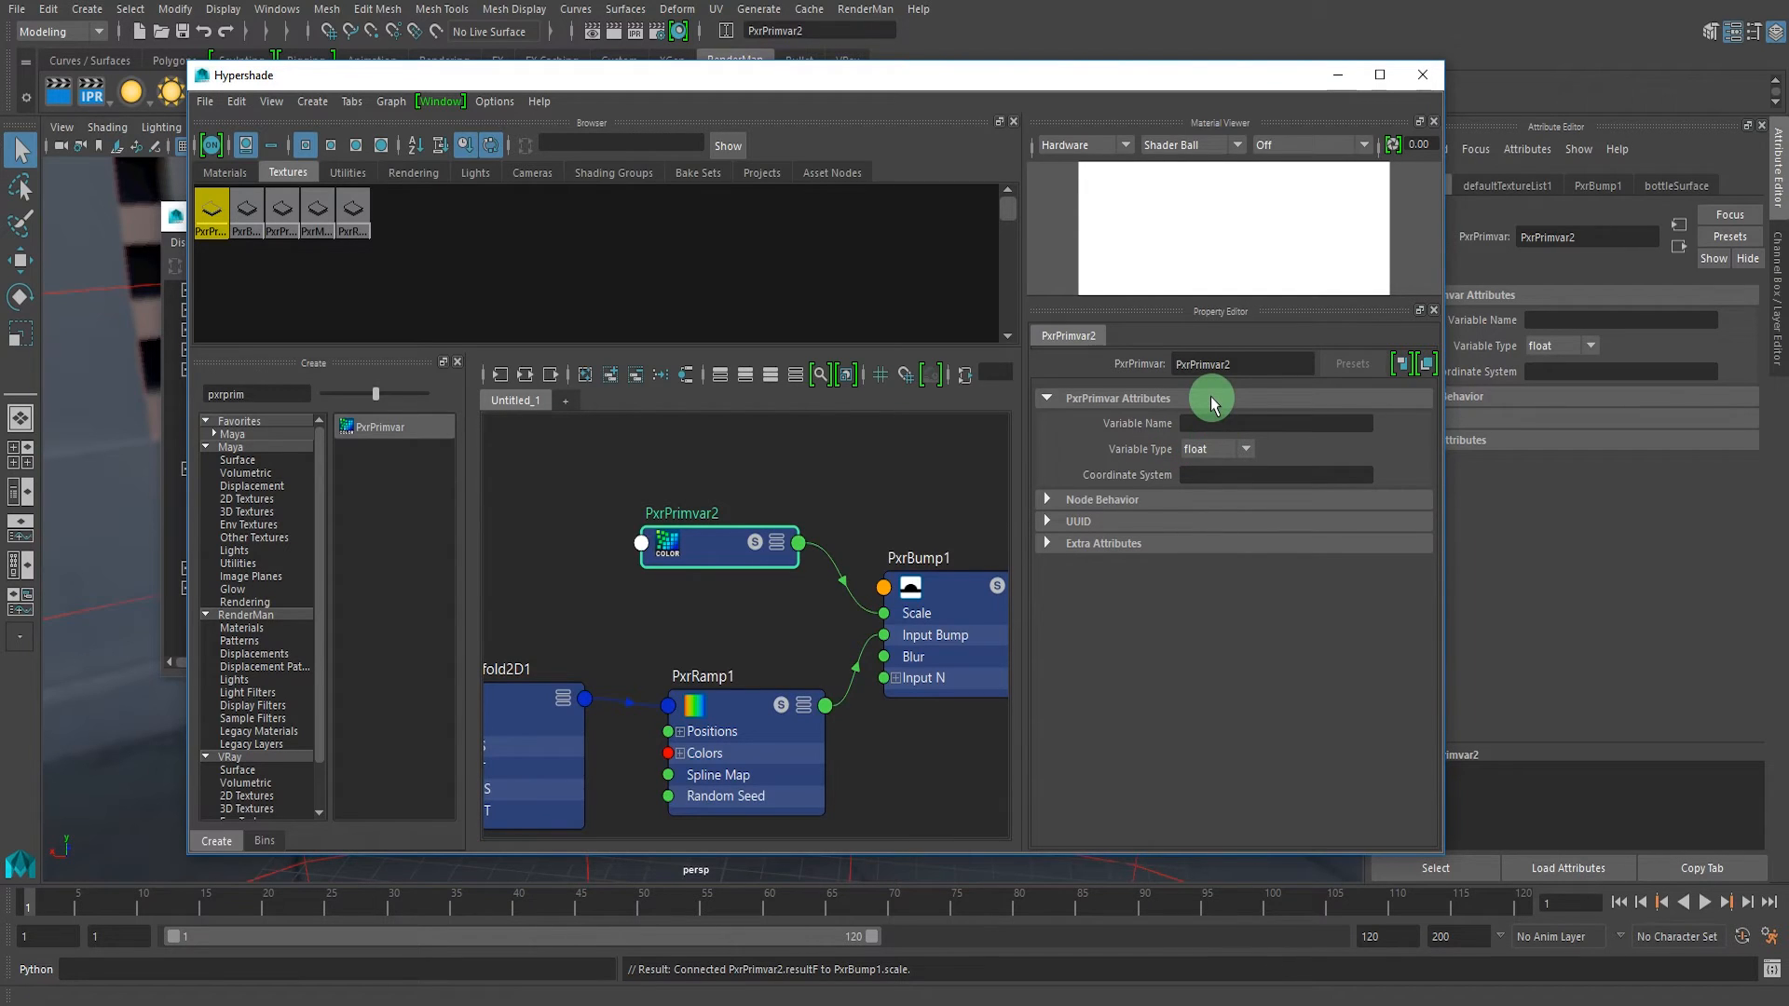
pyautogui.press('Return')
pyautogui.moveTo(1273, 429); pyautogui.dragTo(1213, 422)
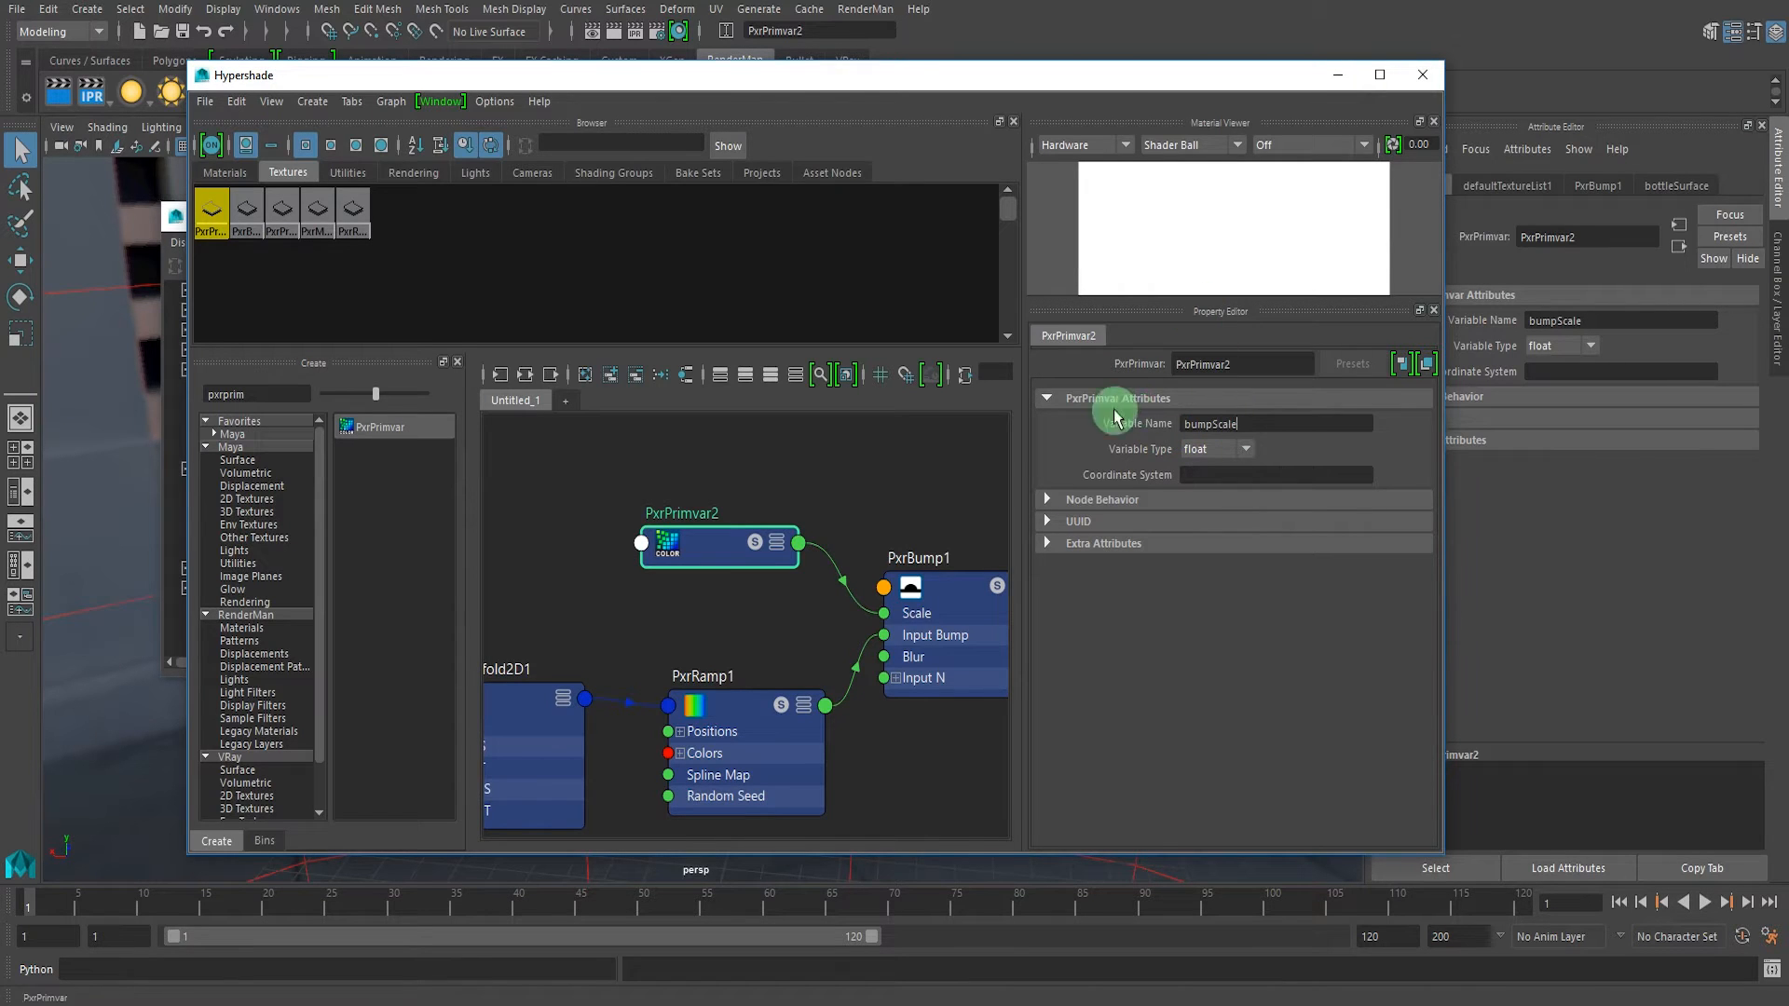
# - Put the Hypershade away and run a new IPR render to examine the bump on both bottles
pyautogui.click(1338, 75)
pyautogui.keyDown('alt'); pyautogui.moveTo(829, 299); pyautogui.dragTo(842, 282, button='middle'); pyautogui.keyUp('alt')
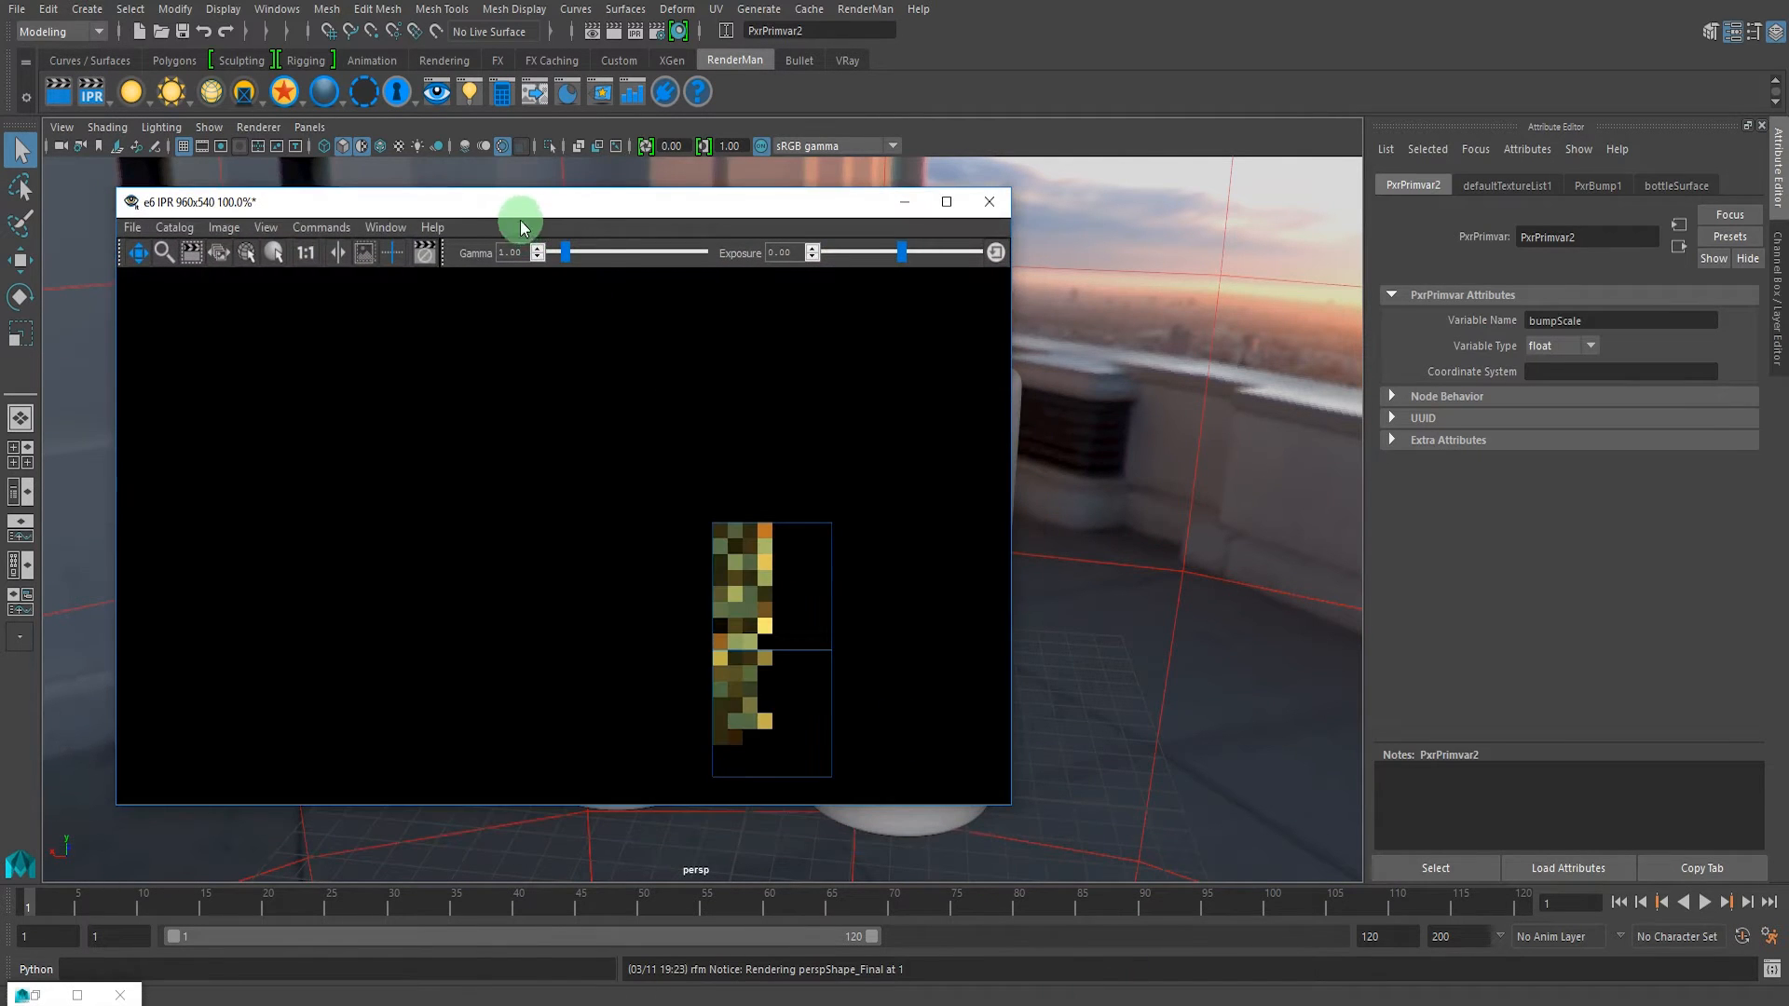
pyautogui.moveTo(519, 220); pyautogui.dragTo(589, 208)
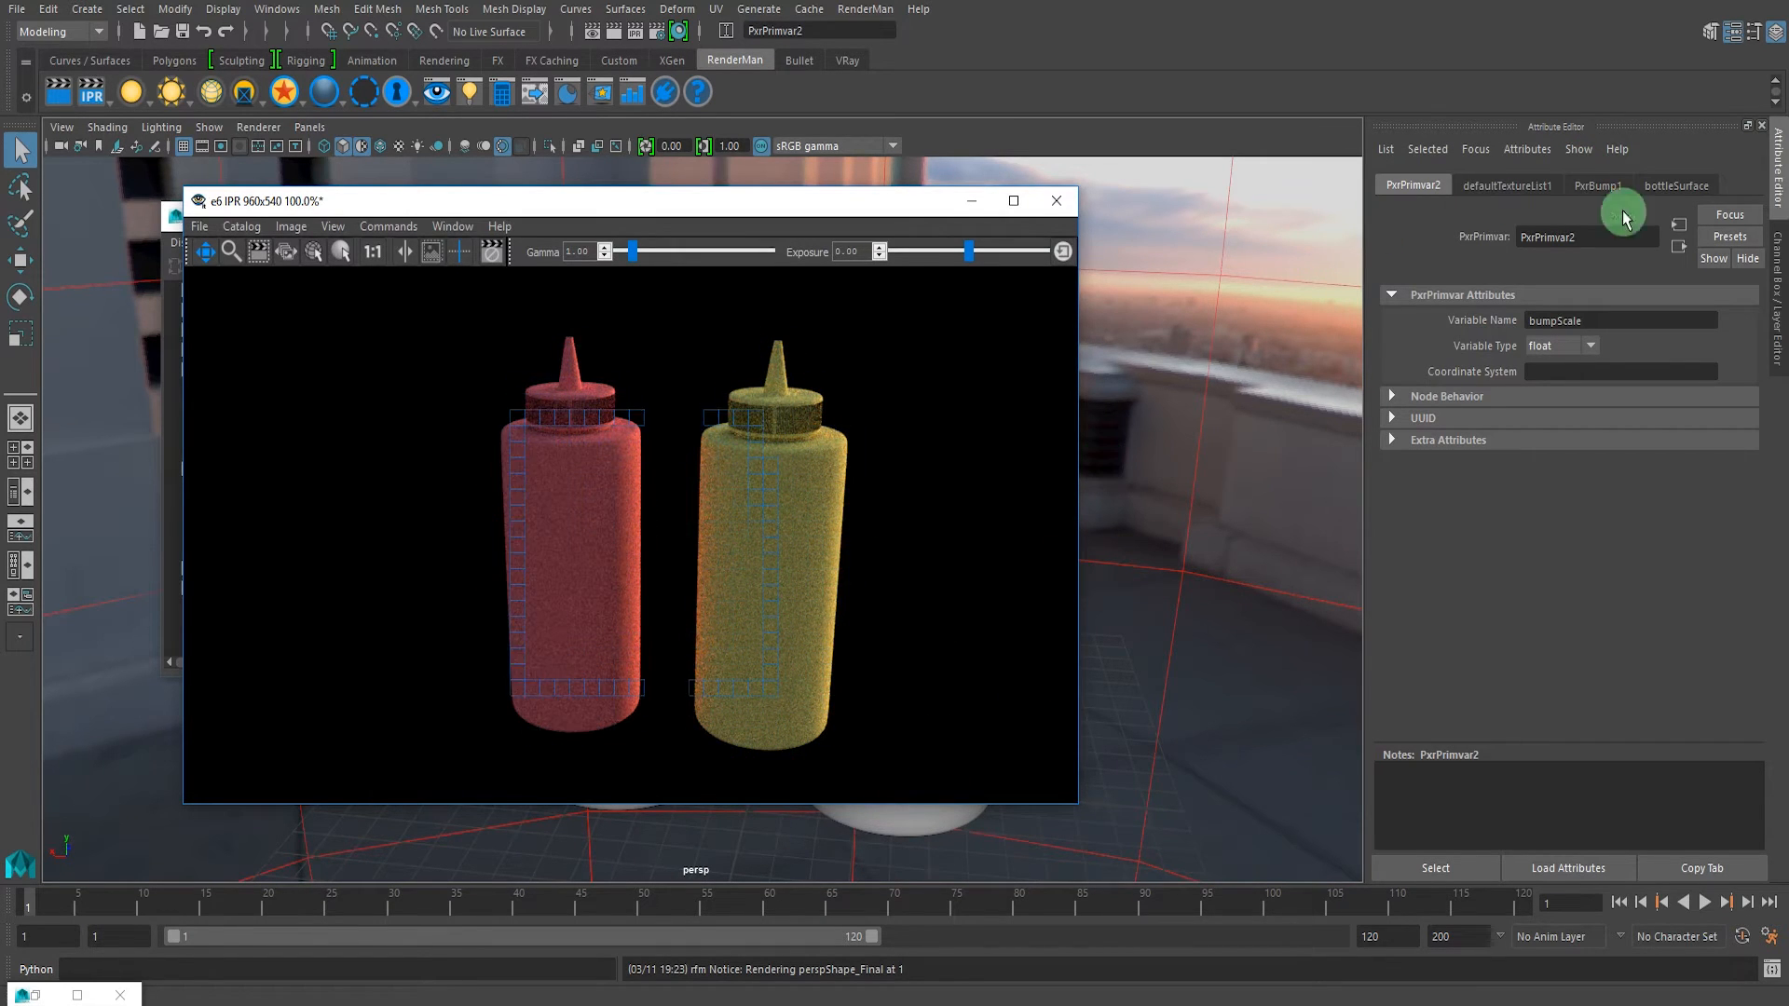
# - Set PxrBump1's Adjust Amount to 1 and inspect the caps and bottle bodies up close in the render
pyautogui.click(1678, 248)
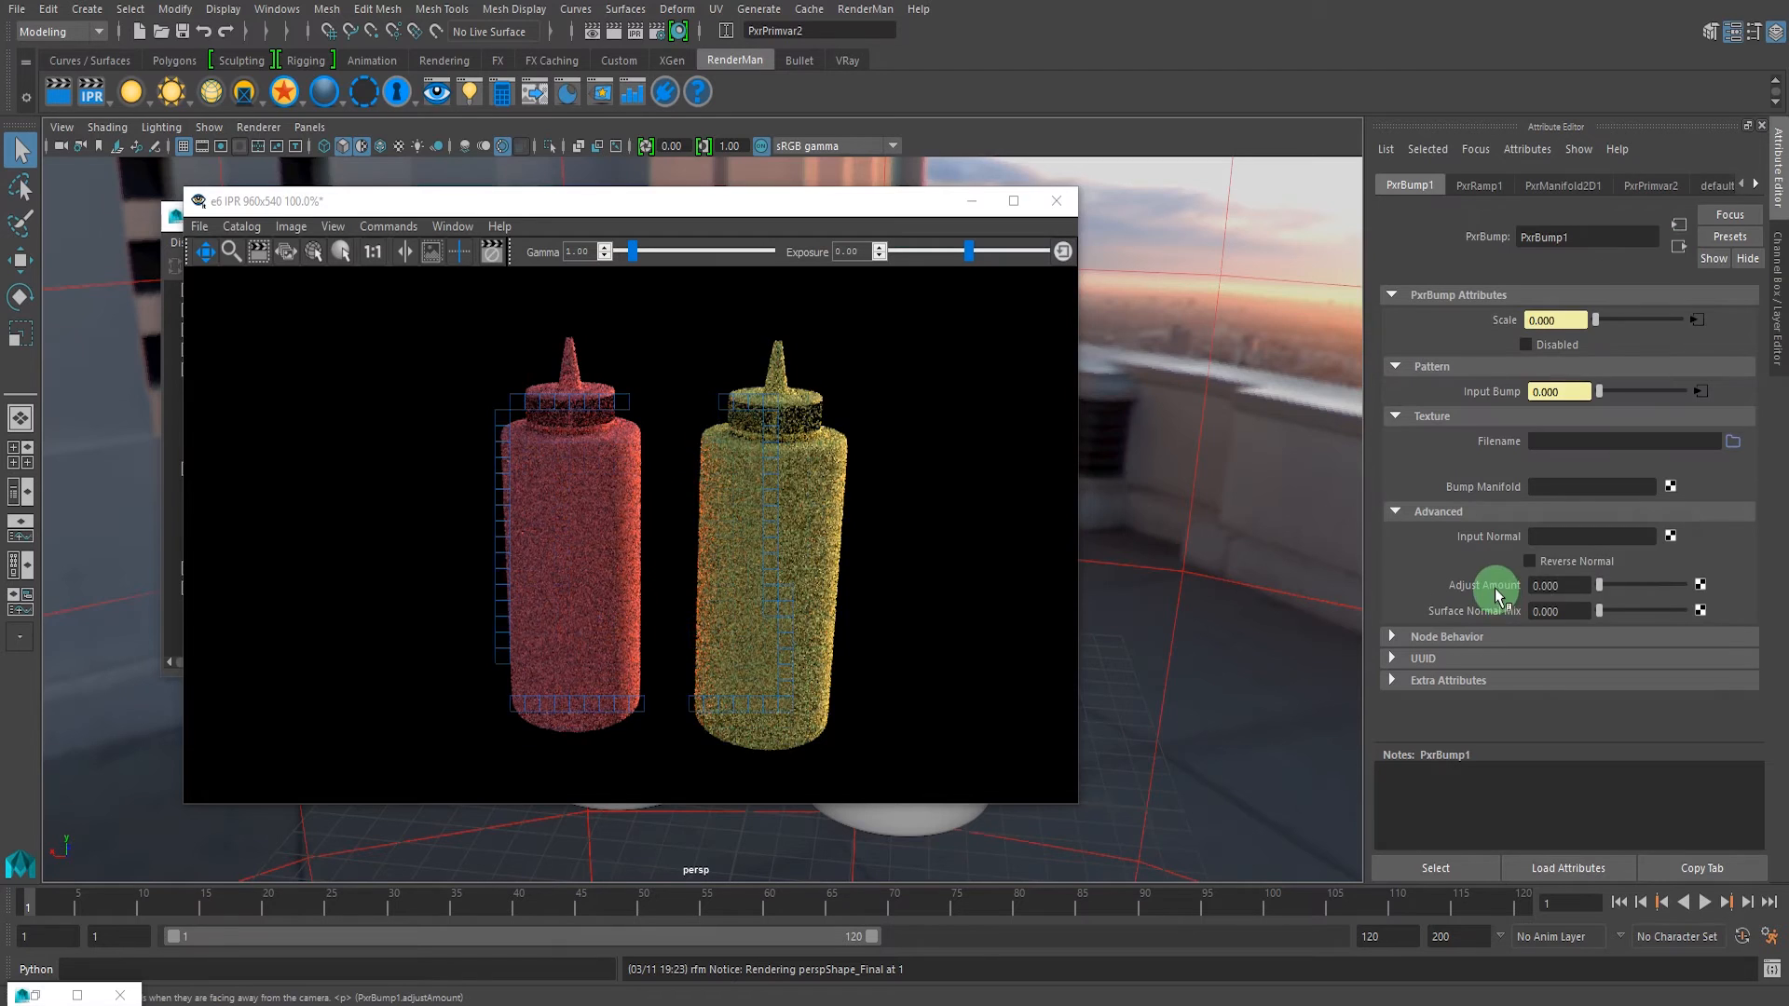
pyautogui.moveTo(1610, 593); pyautogui.dragTo(1693, 584)
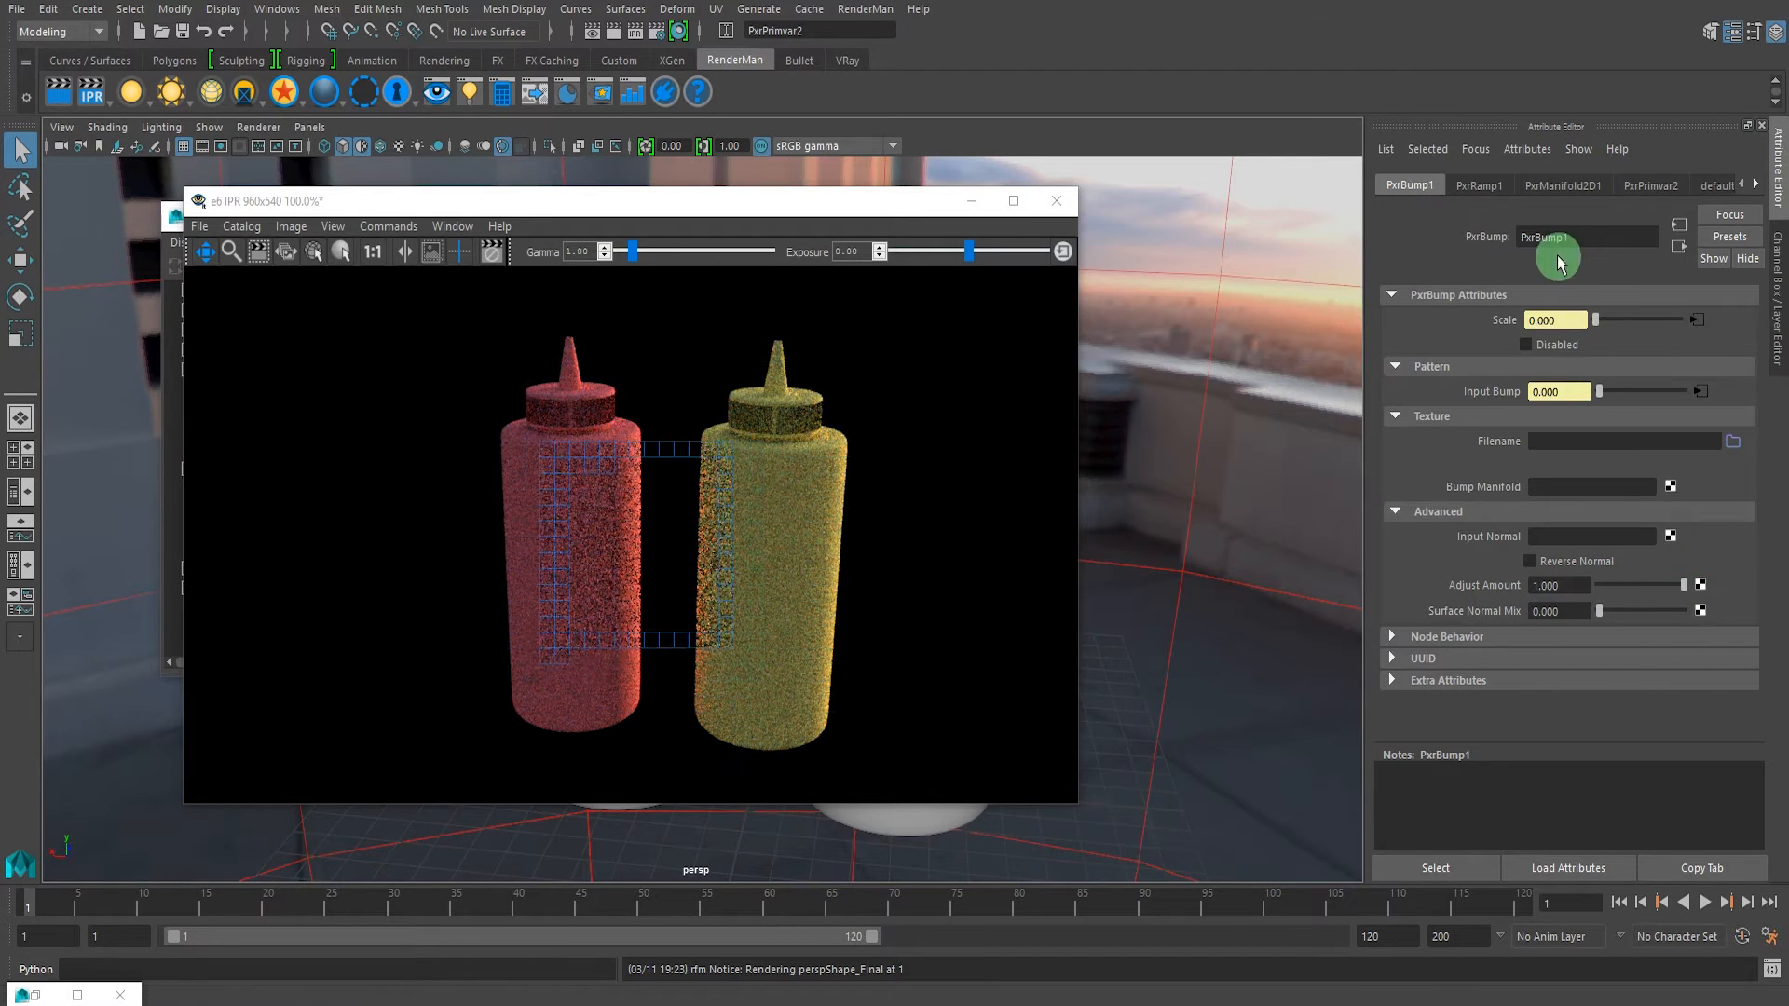
pyautogui.keyDown('alt'); pyautogui.moveTo(1109, 438); pyautogui.dragTo(1046, 494, button='middle'); pyautogui.keyUp('alt')
pyautogui.keyDown('alt'); pyautogui.moveTo(1199, 503); pyautogui.dragTo(1473, 559, button='right'); pyautogui.keyUp('alt')
pyautogui.keyDown('alt'); pyautogui.moveTo(1219, 387); pyautogui.dragTo(1154, 512, button='middle'); pyautogui.keyUp('alt')
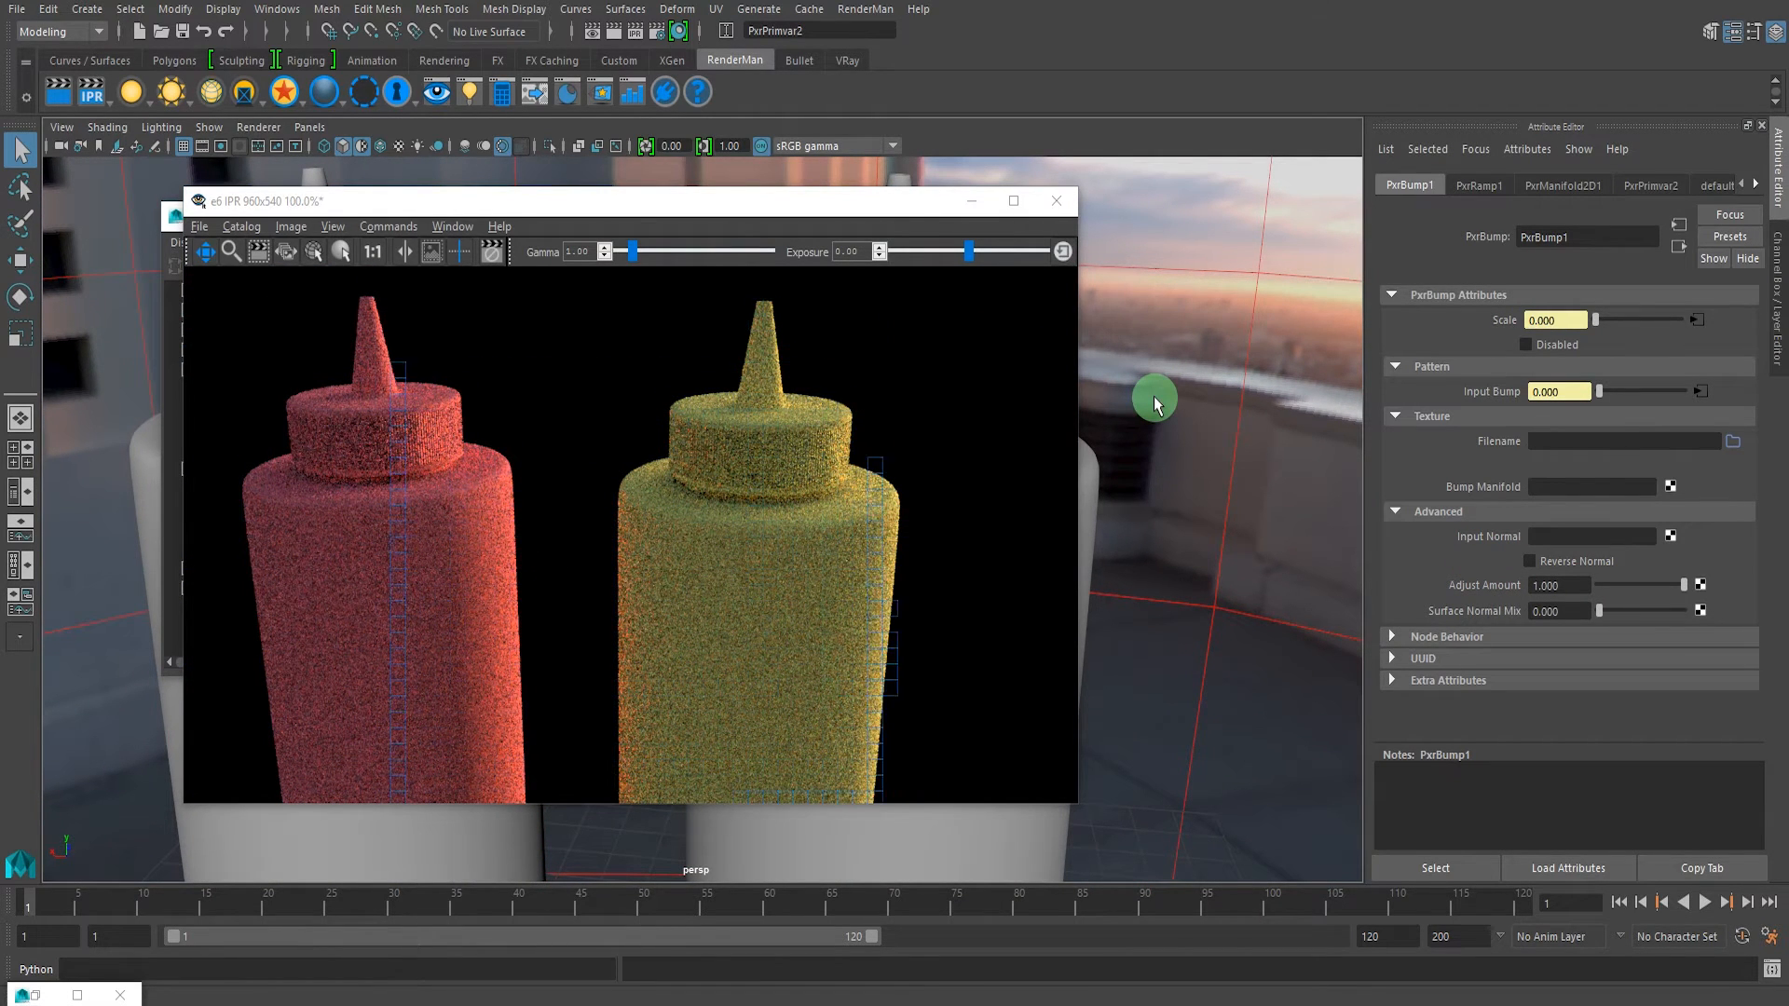
pyautogui.keyDown('alt'); pyautogui.moveTo(1155, 402); pyautogui.dragTo(1303, 253); pyautogui.keyUp('alt')
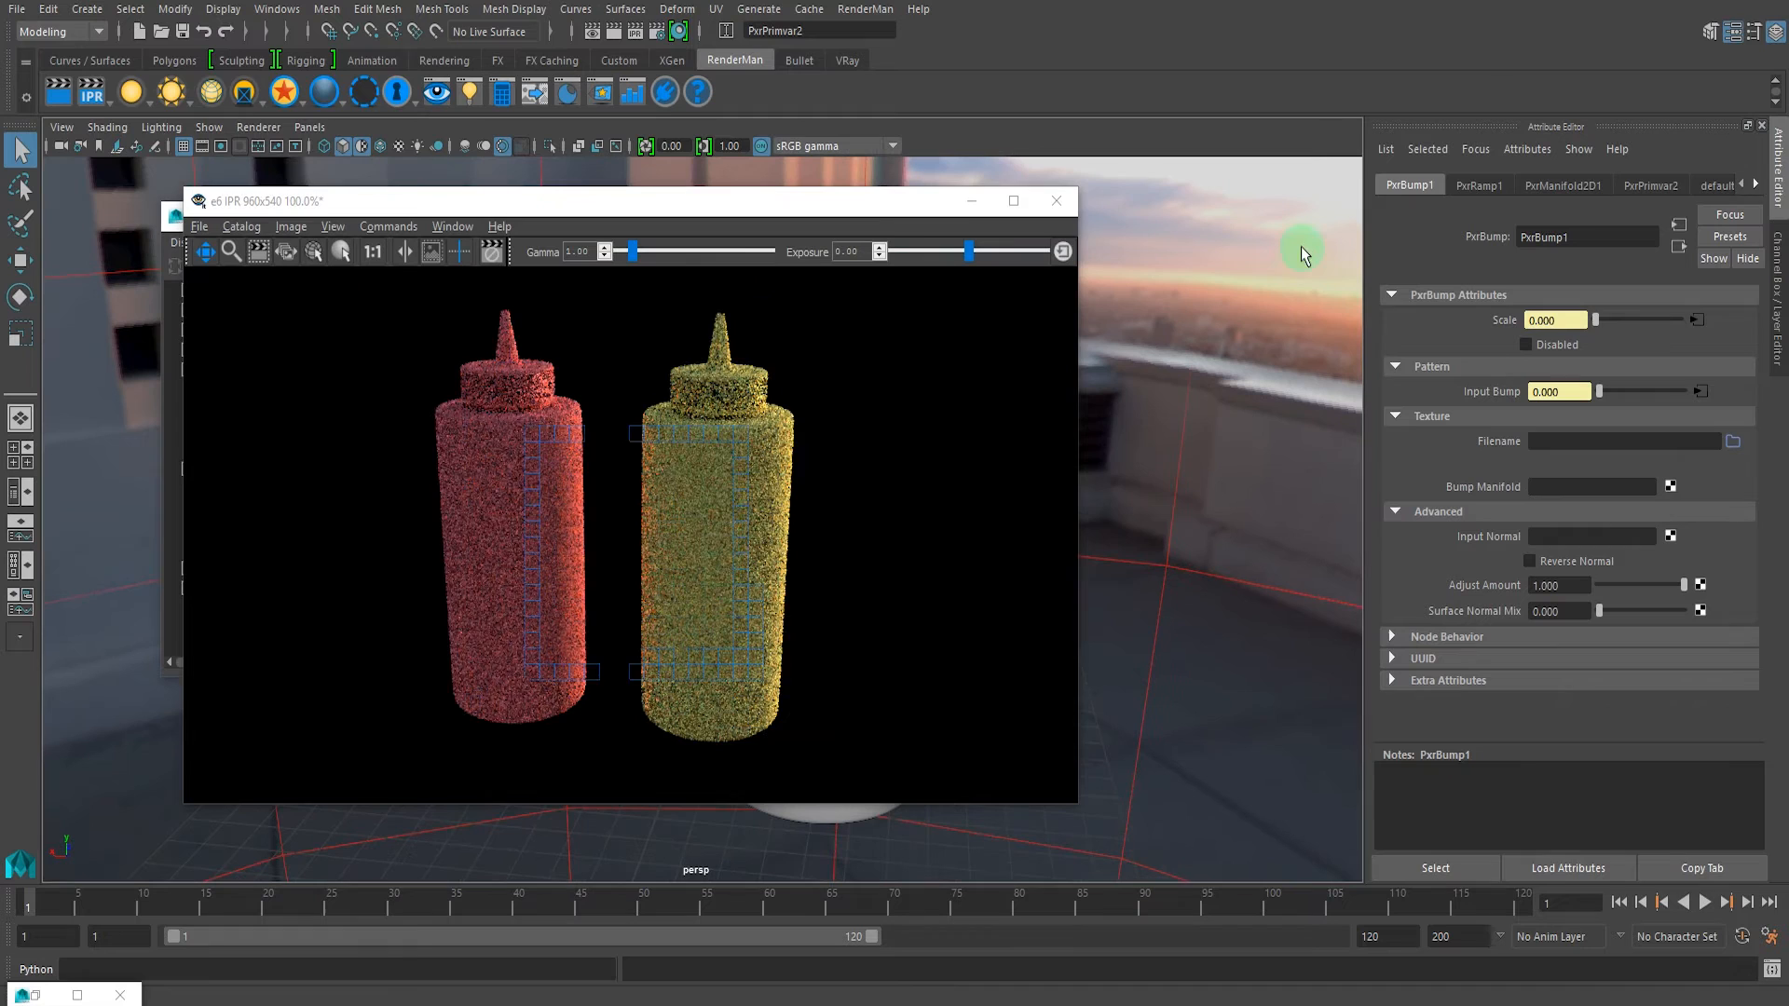
# - Set bottleSurface's primary specular to Physical Fresnel mode with a white Edge Color and a Roughness of 0.5
pyautogui.click(819, 814)
pyautogui.click(1521, 189)
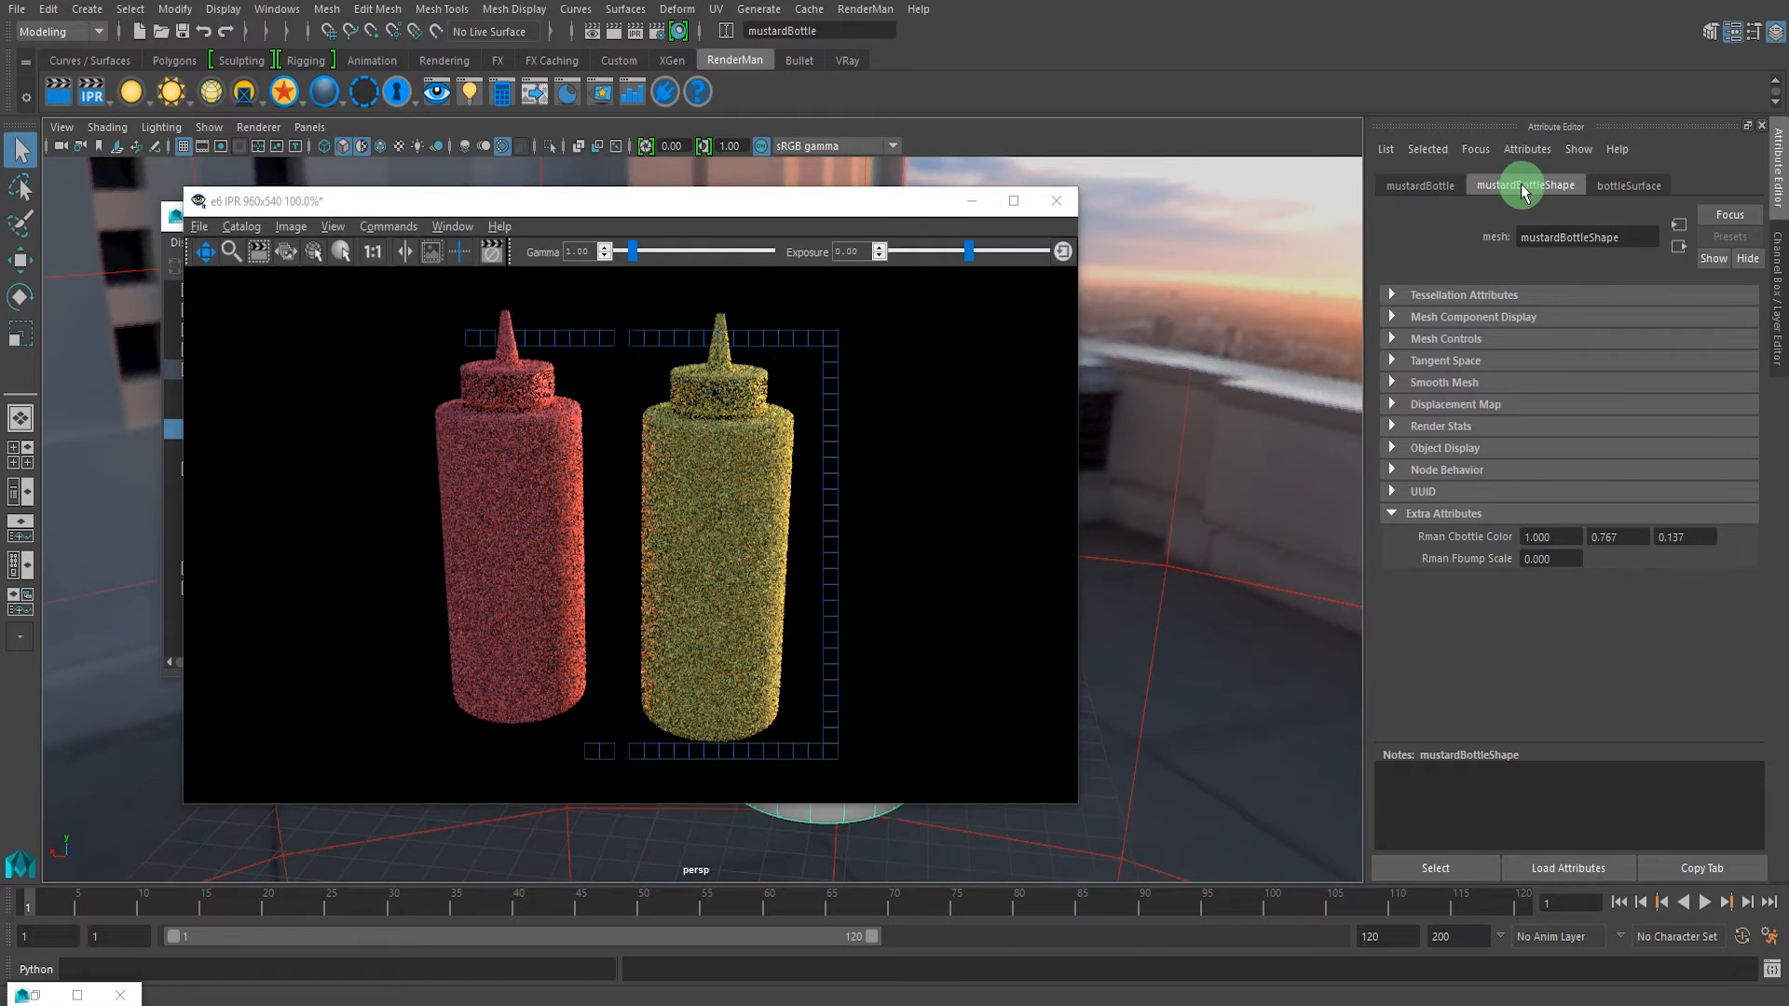
pyautogui.click(1604, 185)
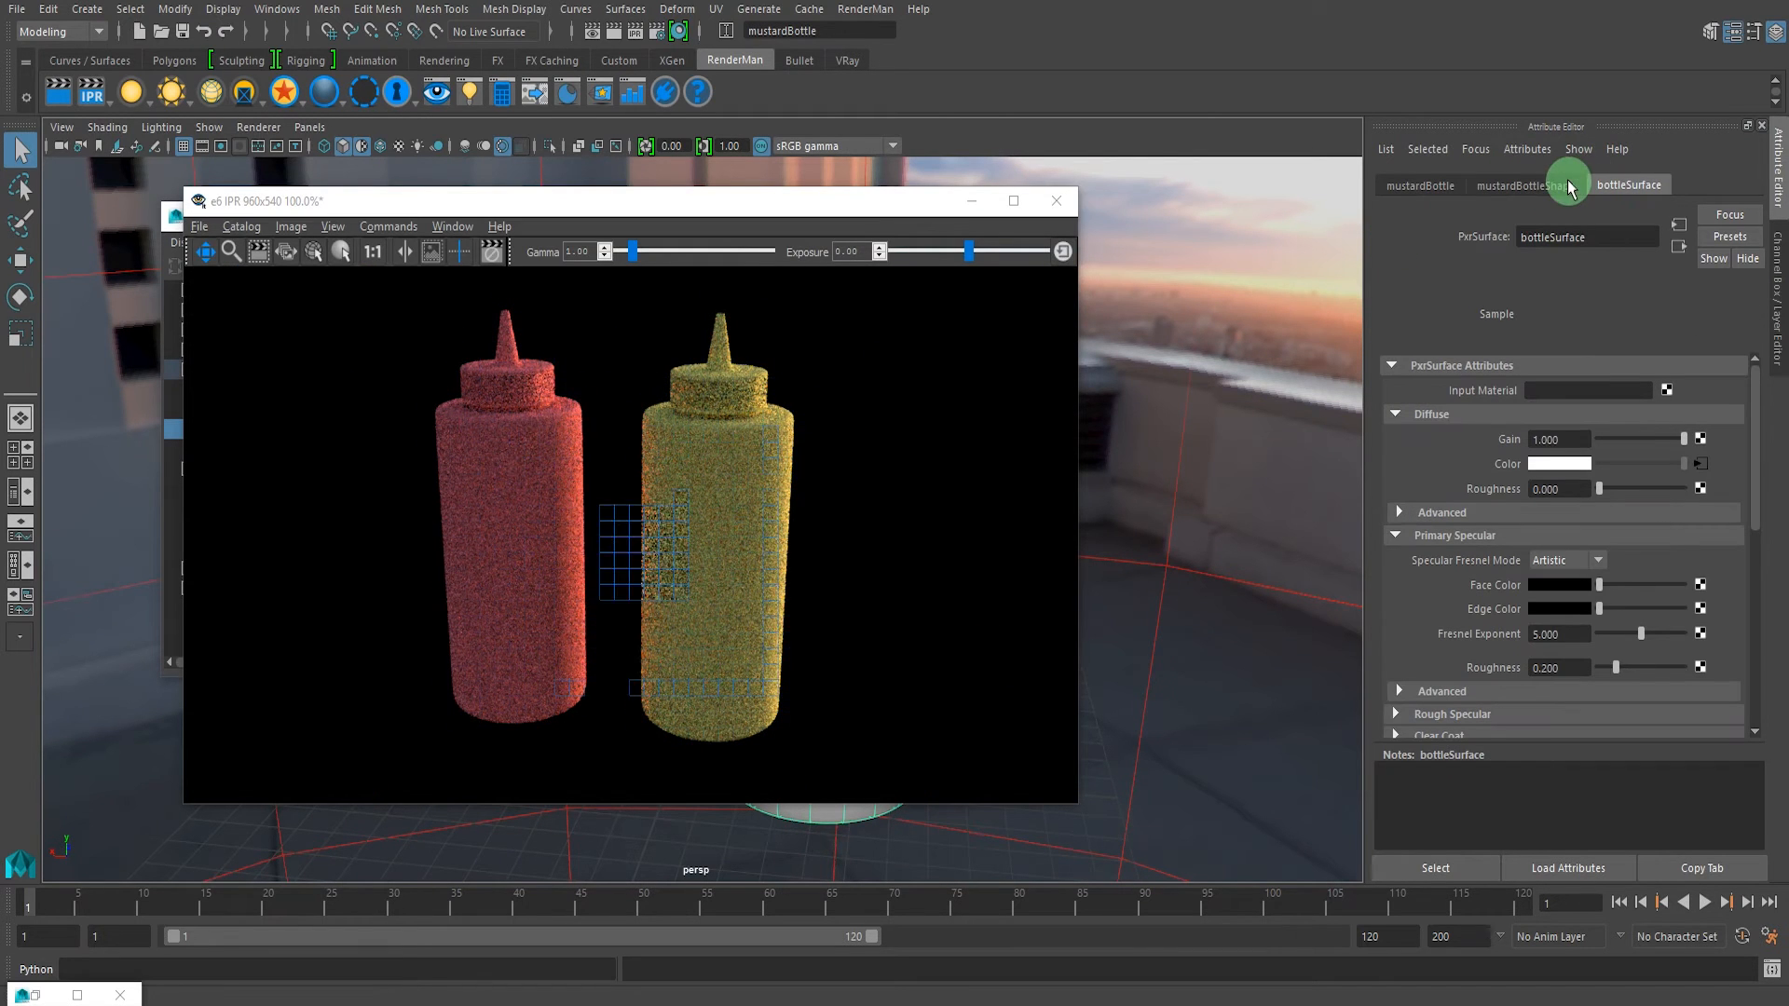
pyautogui.click(1584, 561)
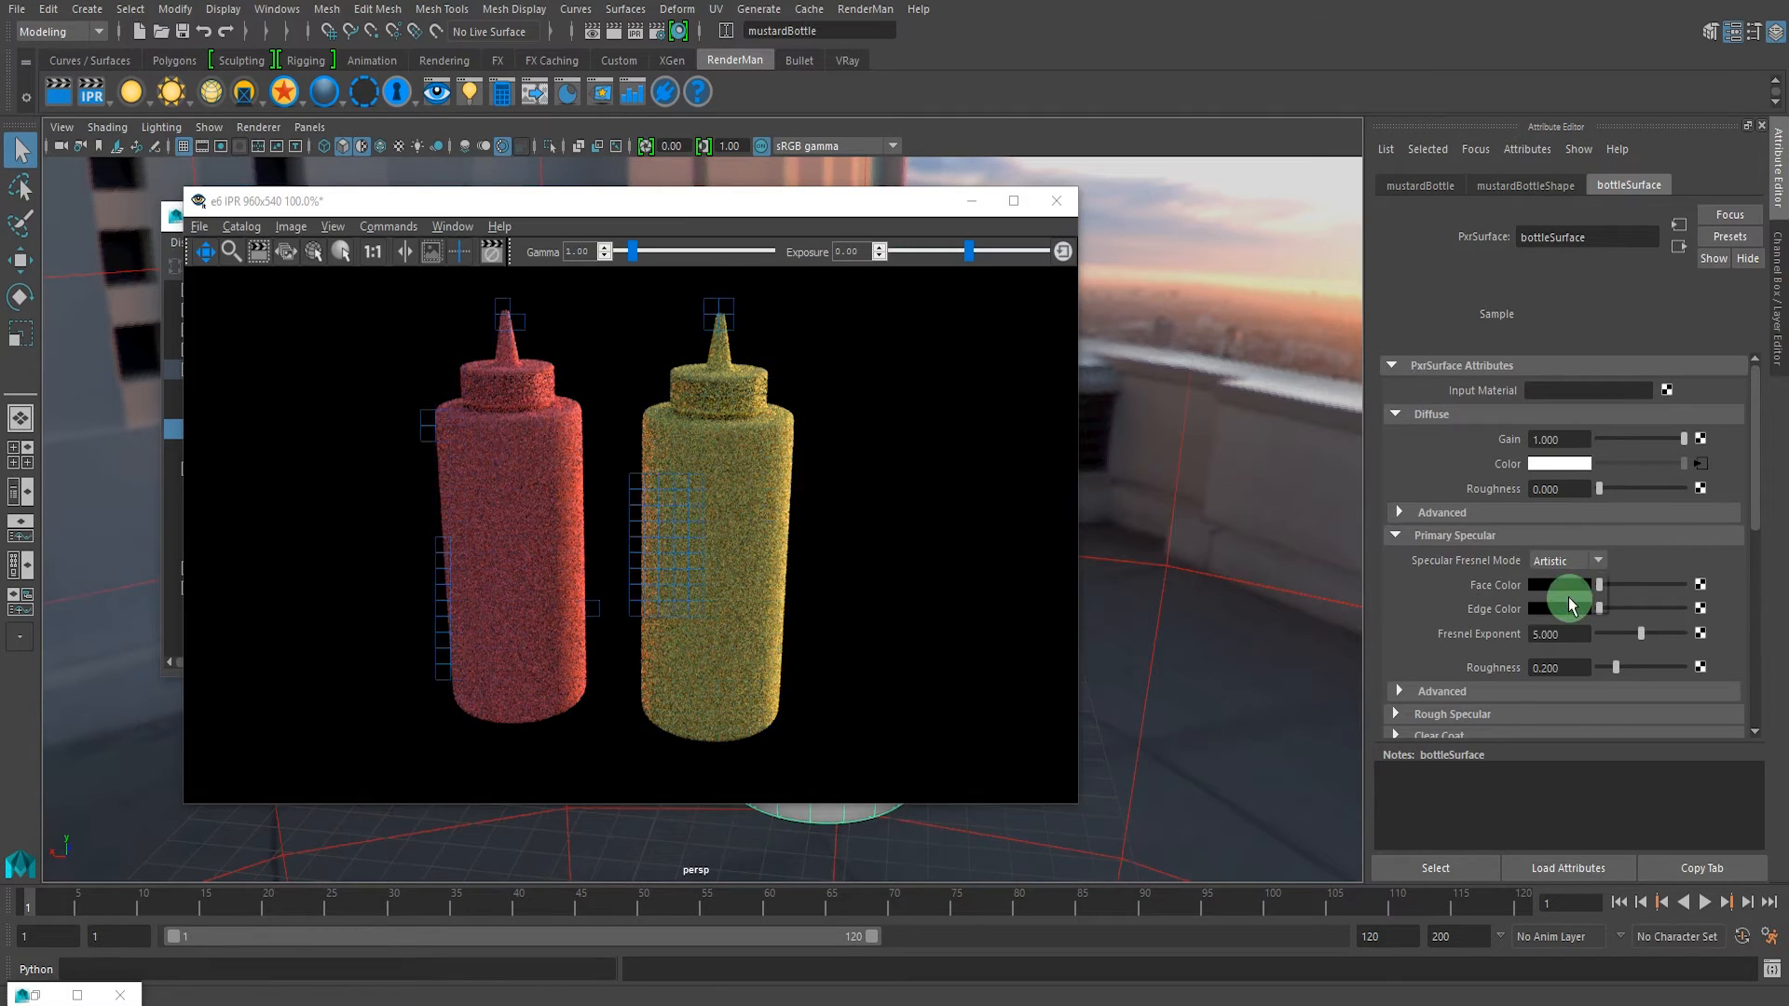
pyautogui.click(1571, 603)
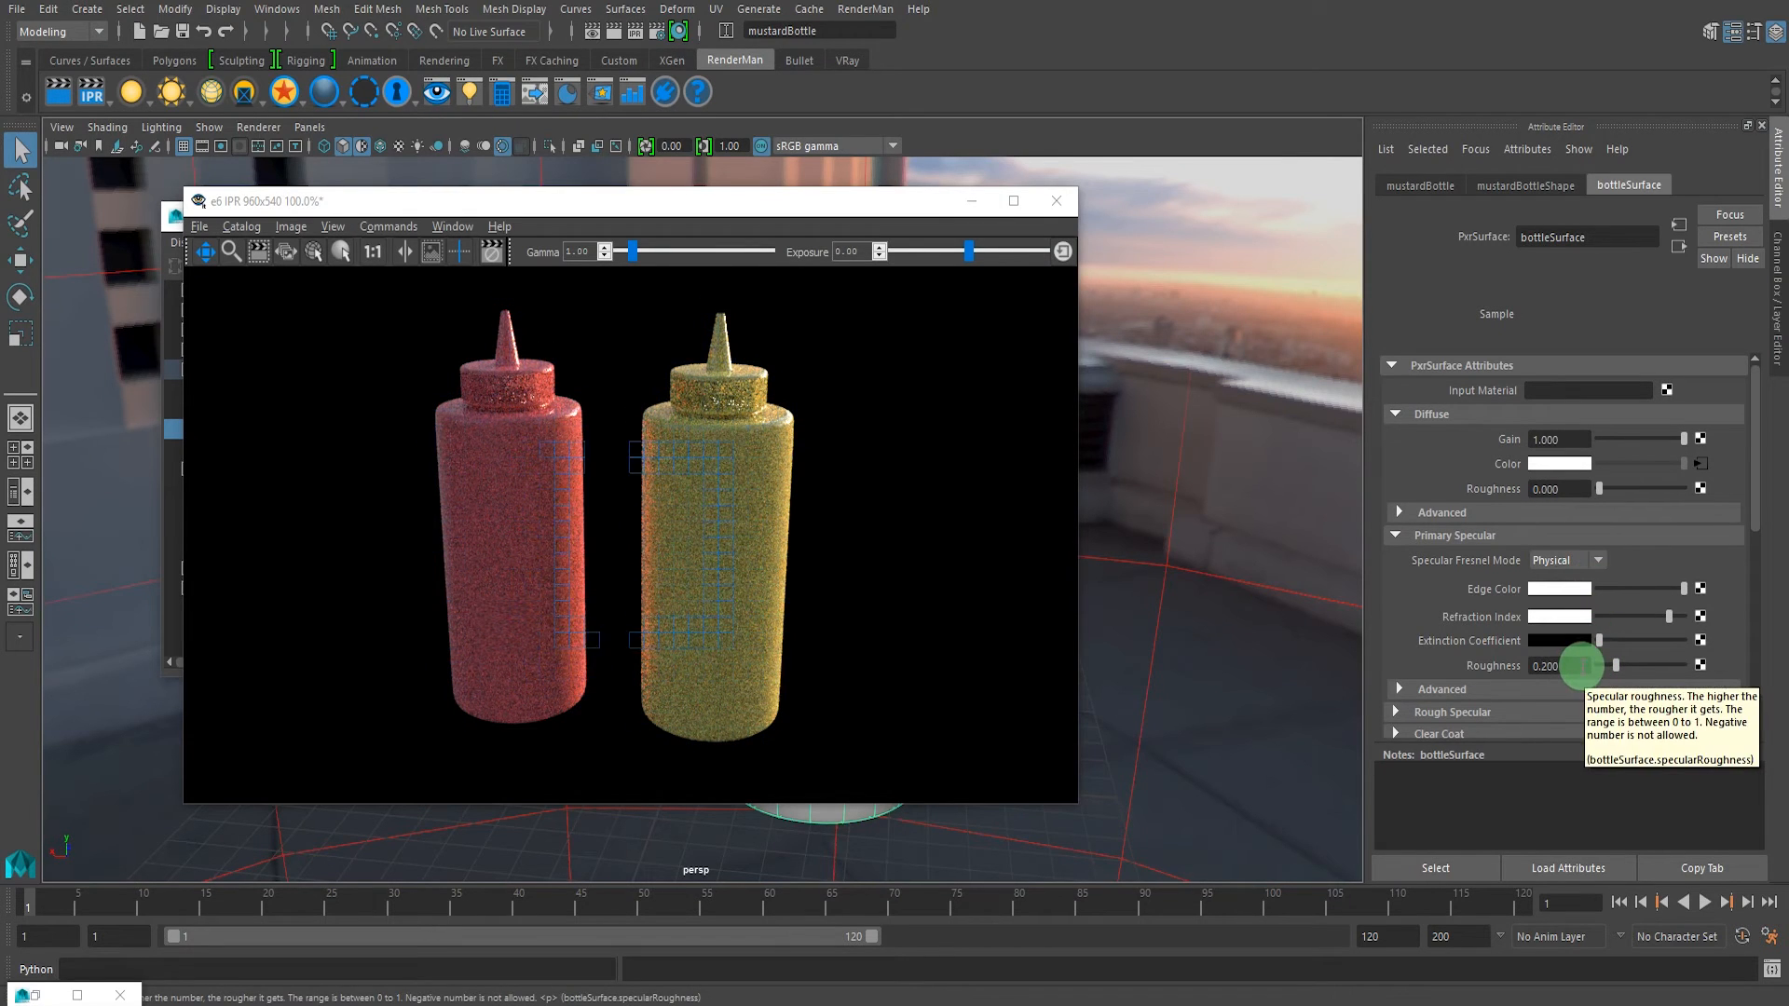
pyautogui.click(1549, 665)
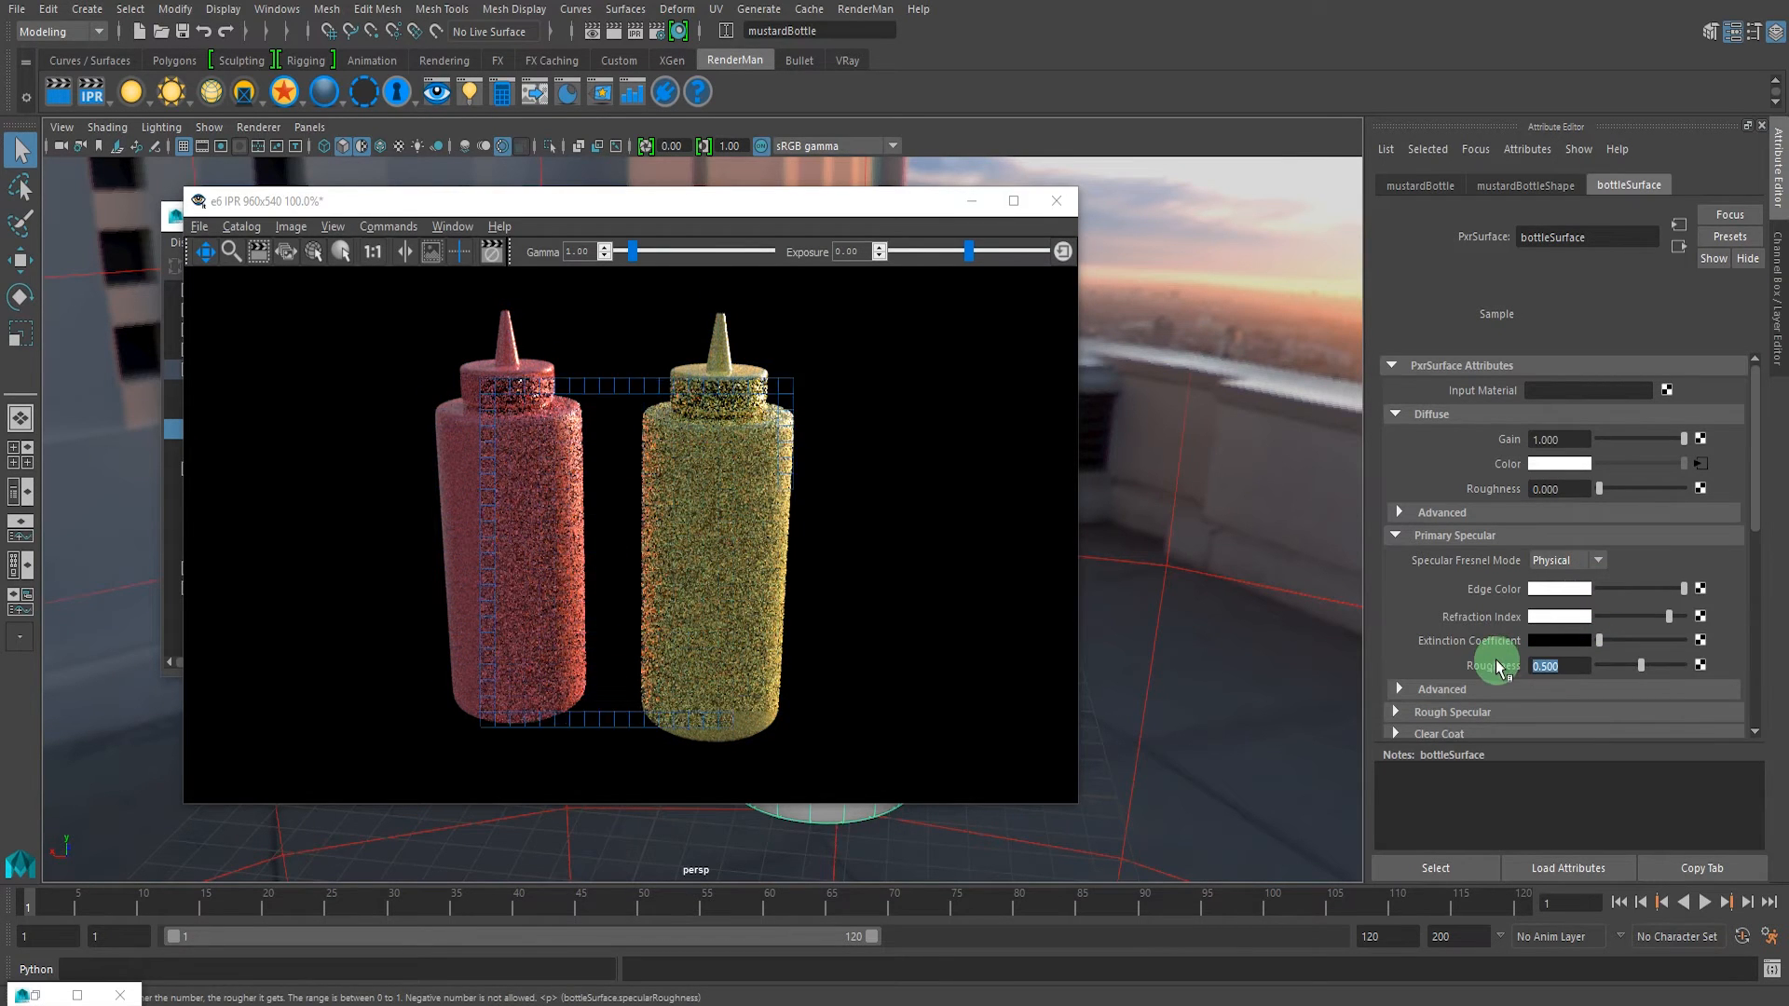
# - Set the Specular Model in bottleSurface's advanced primary specular settings to Ggx
pyautogui.click(1506, 690)
pyautogui.click(1595, 716)
pyautogui.click(1577, 753)
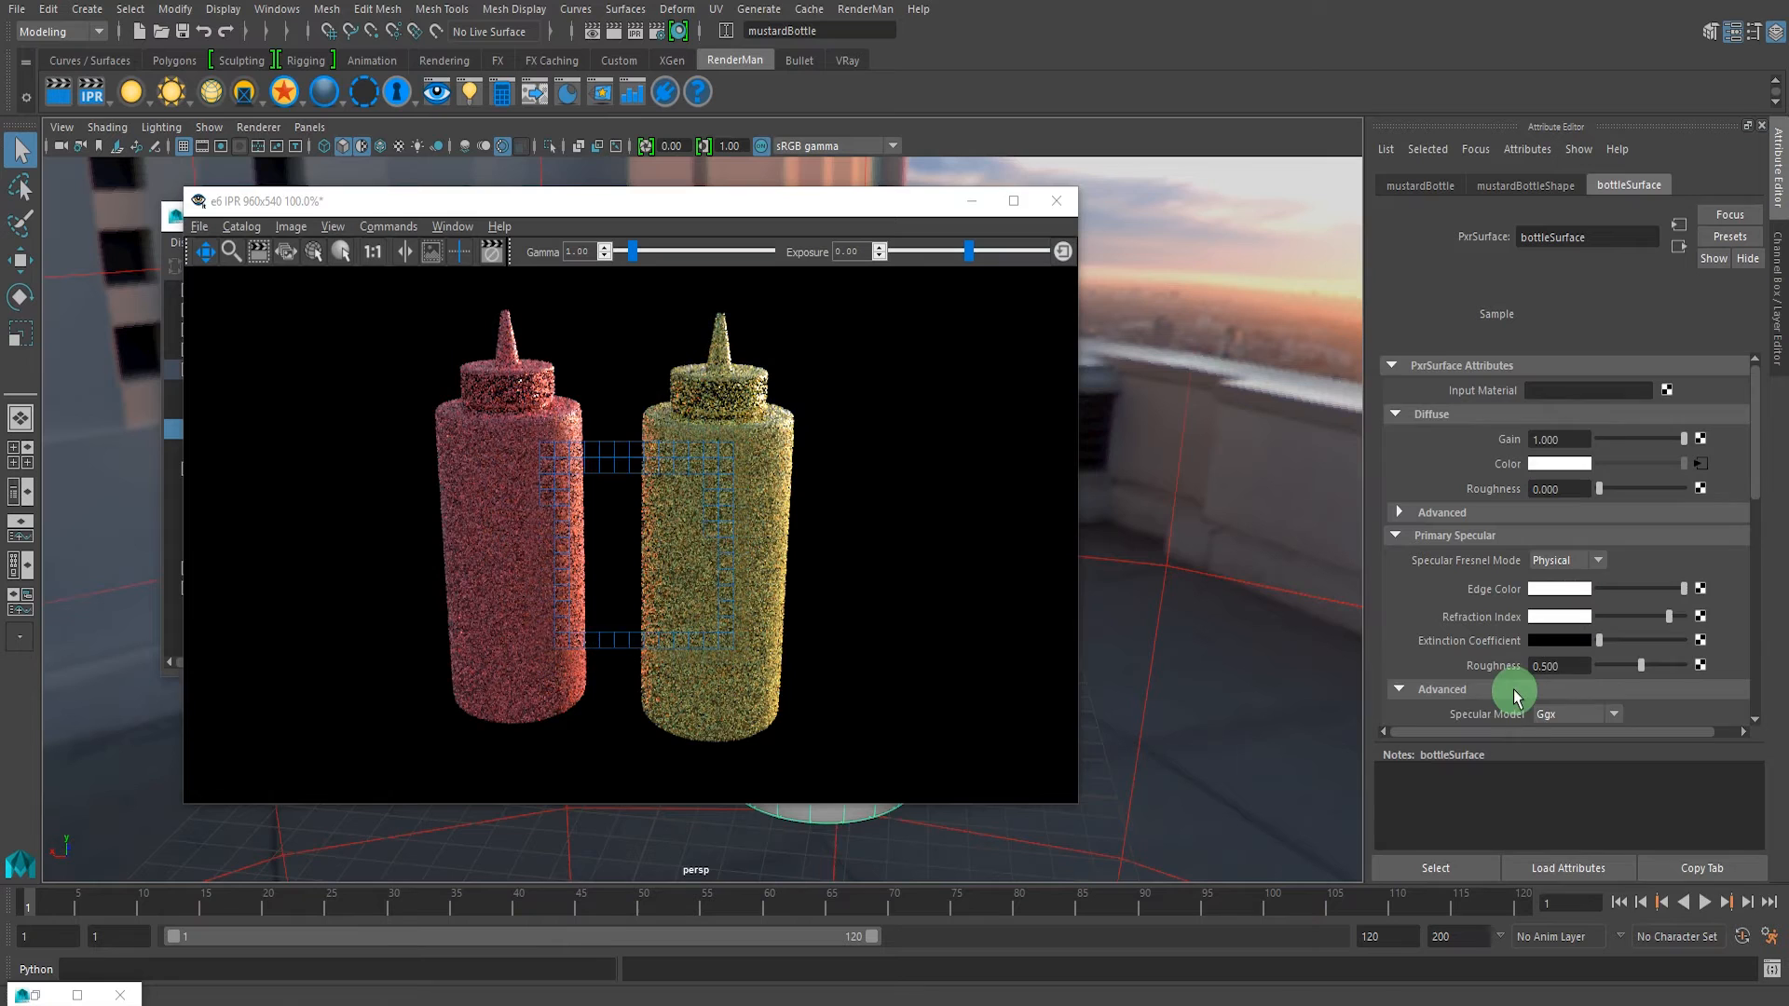
pyautogui.click(1515, 690)
# - Set bottleSurface's clear coat to Physical Fresnel mode with a white Edge Color and a Roughness of 0.2
pyautogui.scroll(-2, 1513, 684)
pyautogui.click(1470, 614)
pyautogui.click(1558, 637)
pyautogui.click(1556, 675)
pyautogui.moveTo(1600, 669); pyautogui.dragTo(1691, 669)
pyautogui.scroll(-2, 1550, 628)
pyautogui.moveTo(1569, 625); pyautogui.dragTo(1486, 624)
pyautogui.write('0.2')
pyautogui.press('Return')
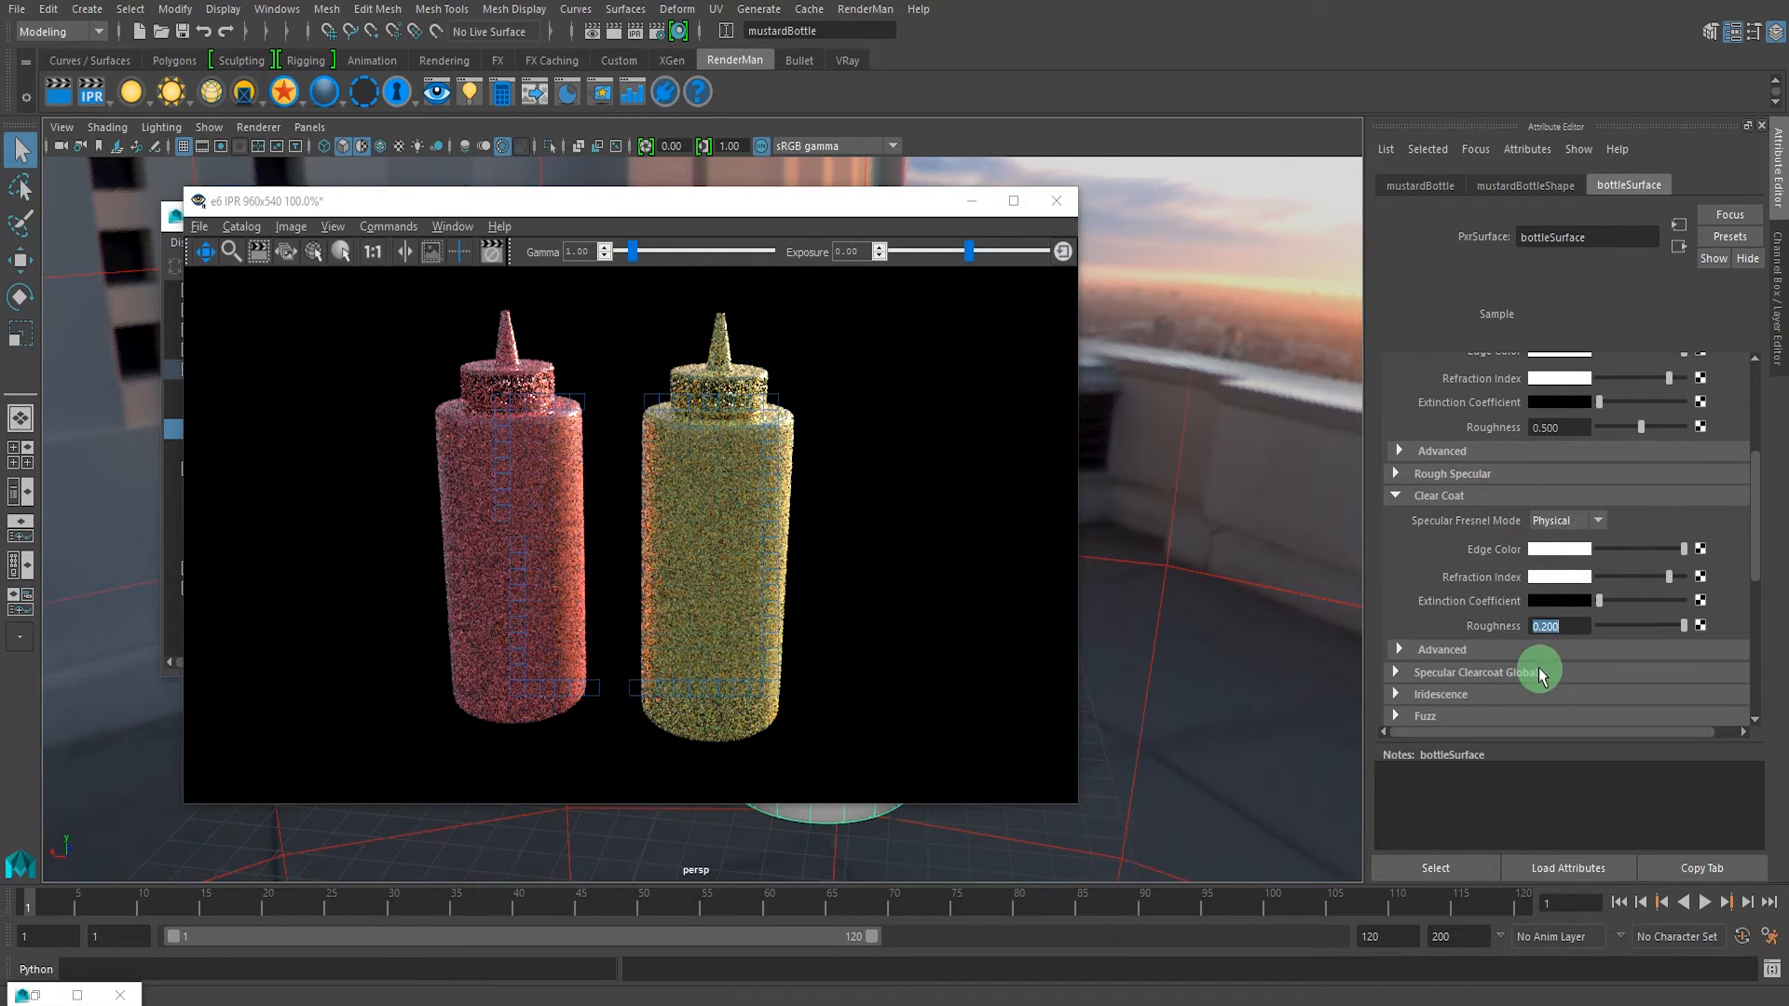
# - Set the Specular Model in the clear coat's advanced settings to Ggx
pyautogui.click(1531, 649)
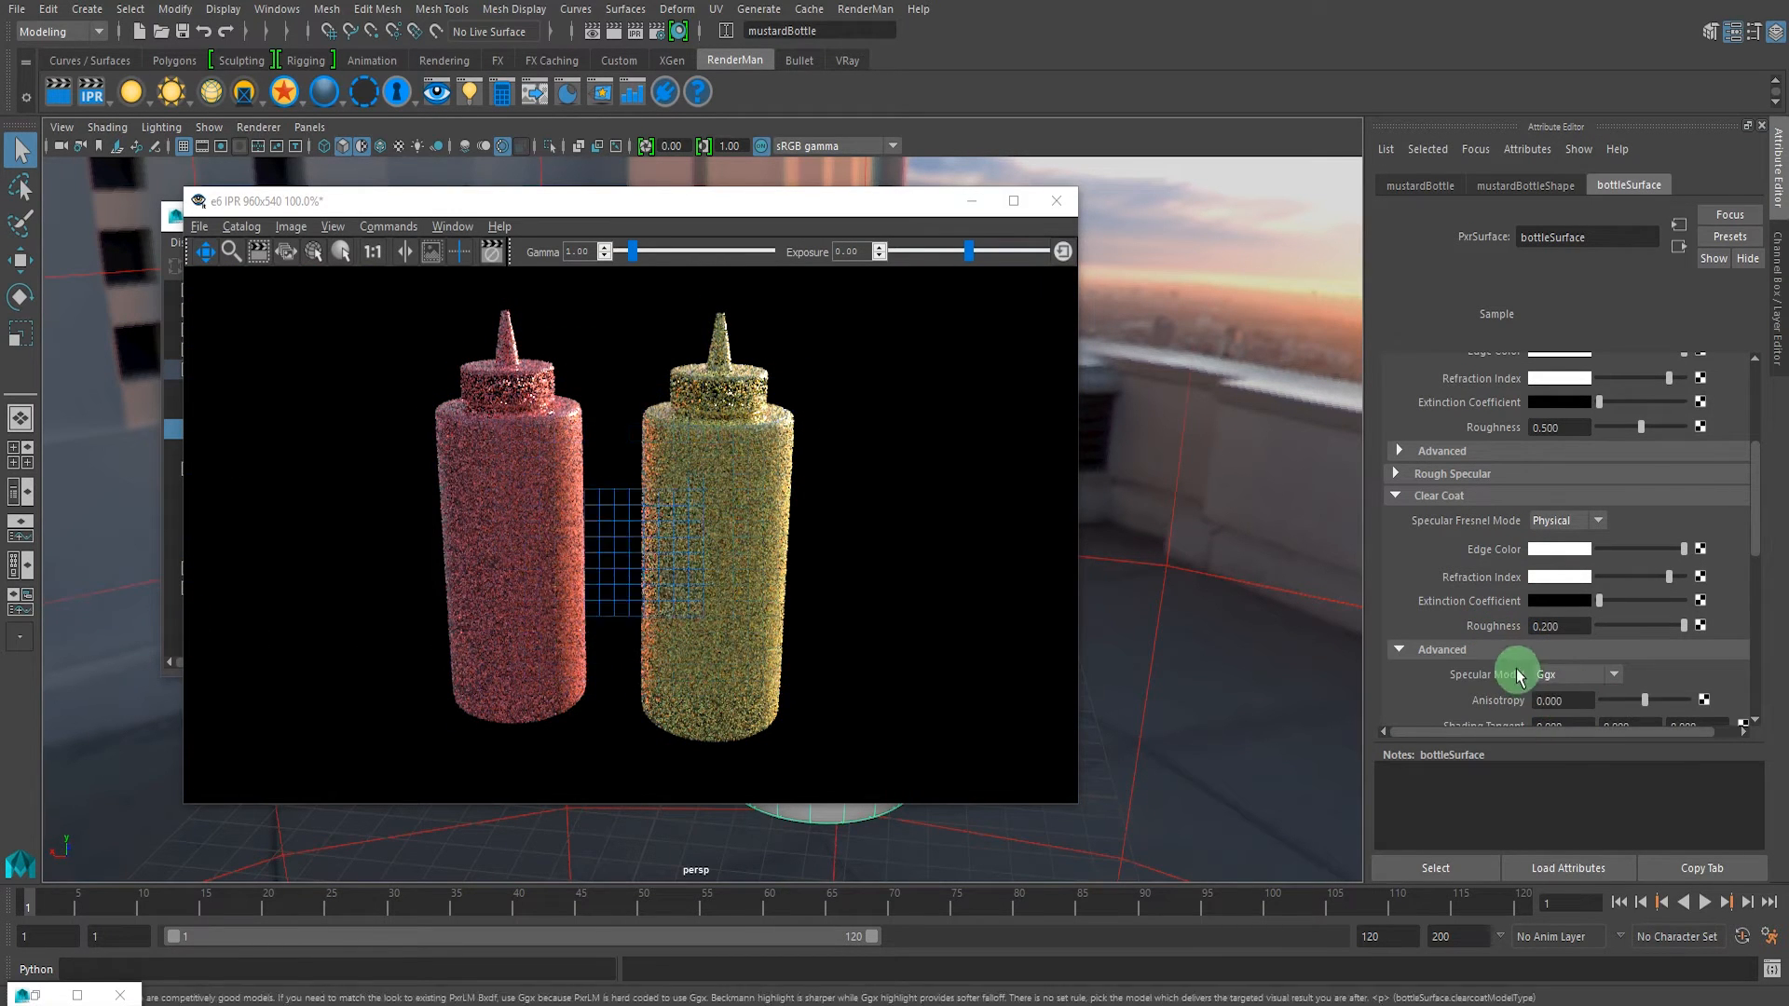
pyautogui.click(1498, 649)
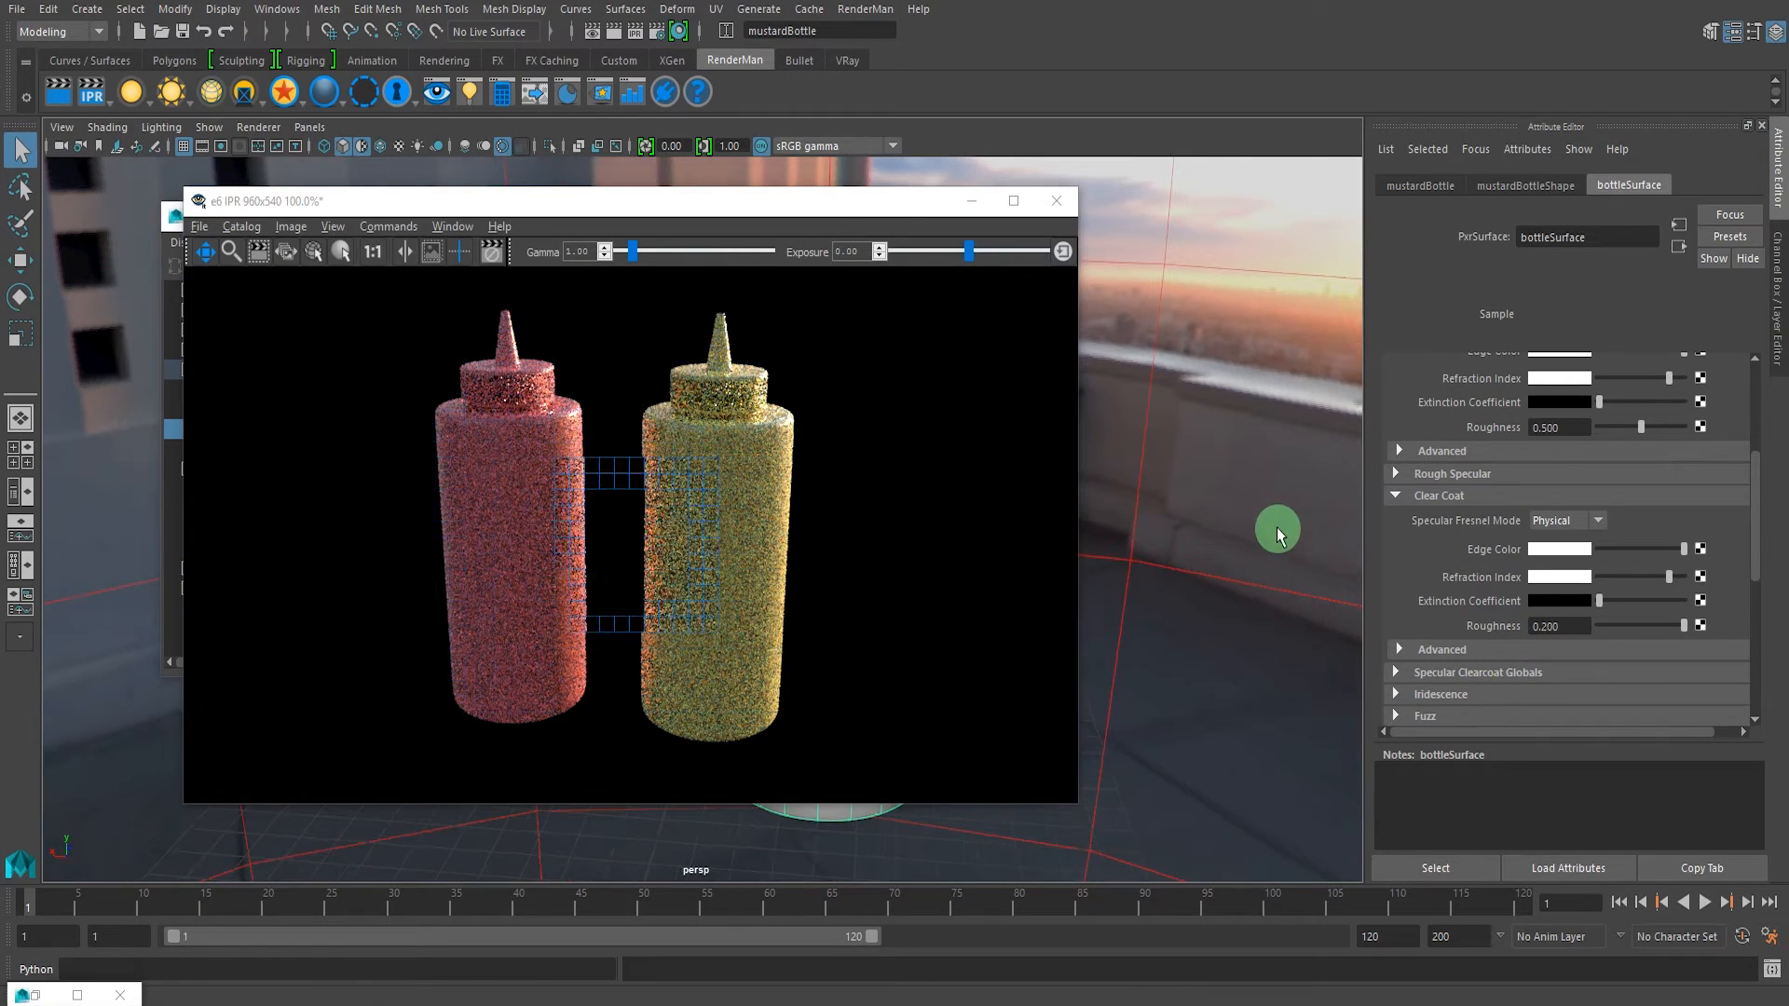
pyautogui.scroll(5, 1549, 464)
# - Return to the Hypershade, put the render window away and select the bottleSurface node in the graph
pyautogui.click(680, 31)
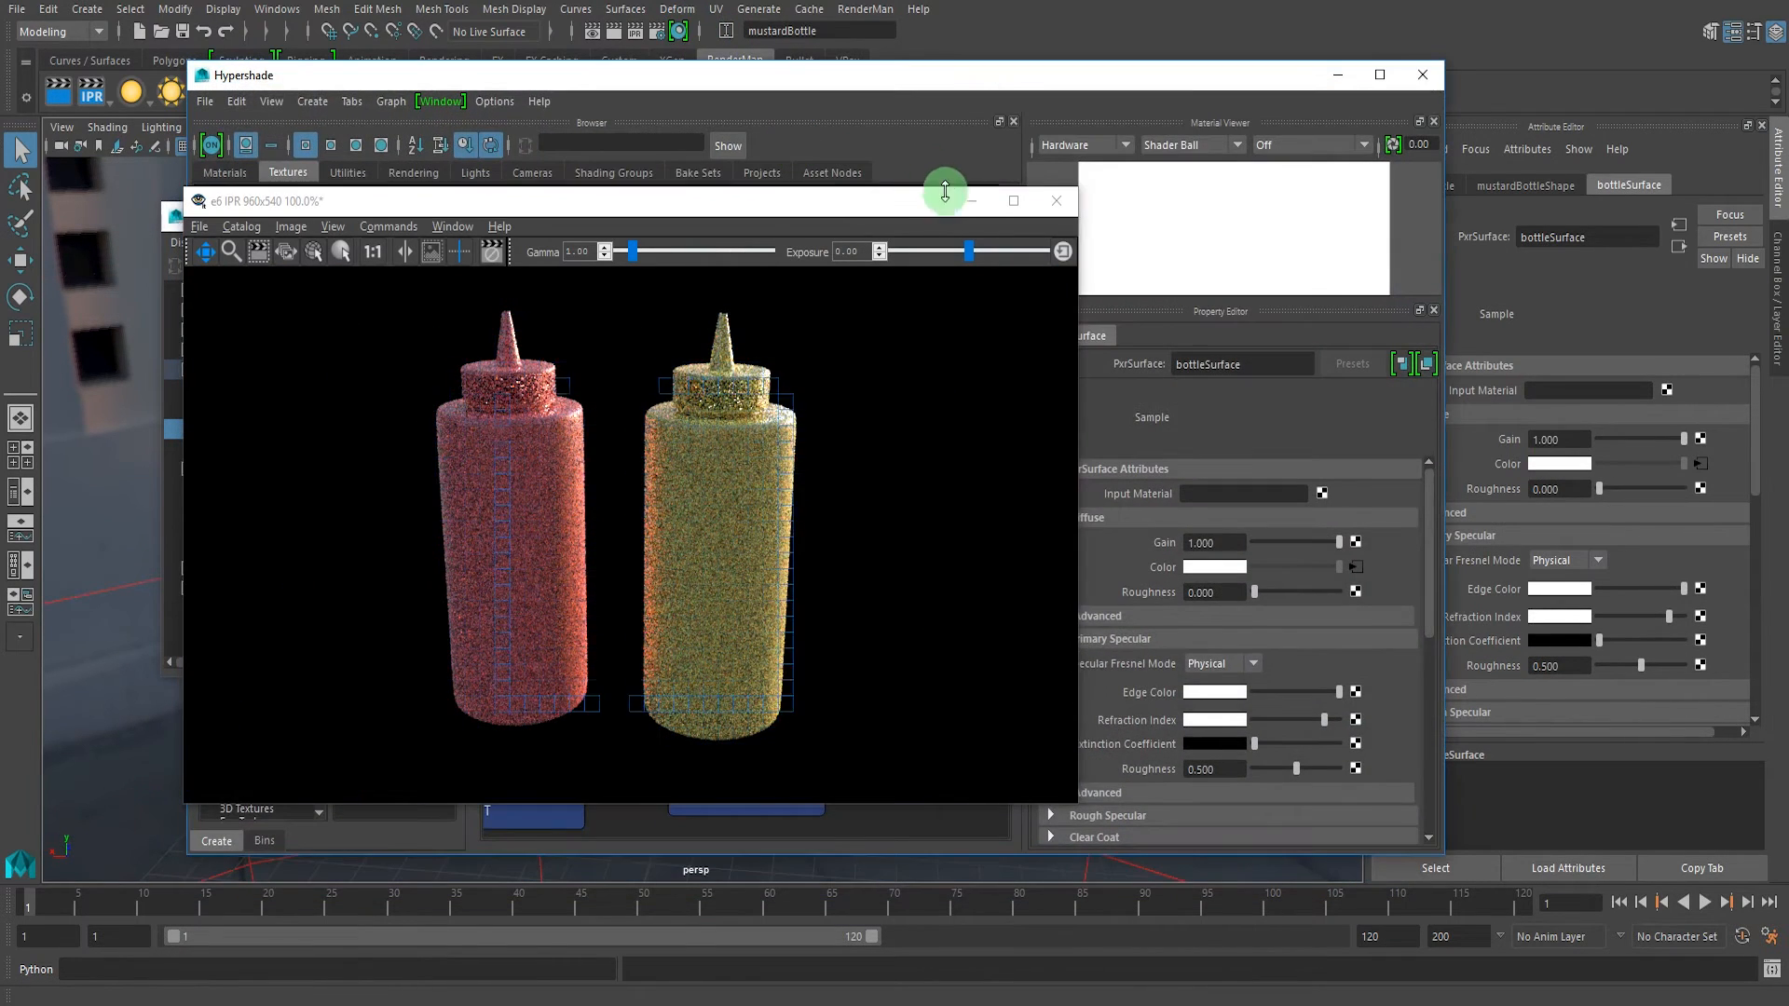
pyautogui.click(974, 200)
pyautogui.keyDown('alt'); pyautogui.moveTo(687, 512); pyautogui.dragTo(602, 490, button='middle'); pyautogui.keyUp('alt')
pyautogui.scroll(-3, 762, 474)
pyautogui.keyDown('alt'); pyautogui.moveTo(804, 425); pyautogui.dragTo(548, 702, button='middle'); pyautogui.keyUp('alt')
pyautogui.scroll(4, 585, 644)
pyautogui.click(832, 531)
pyautogui.click(717, 442)
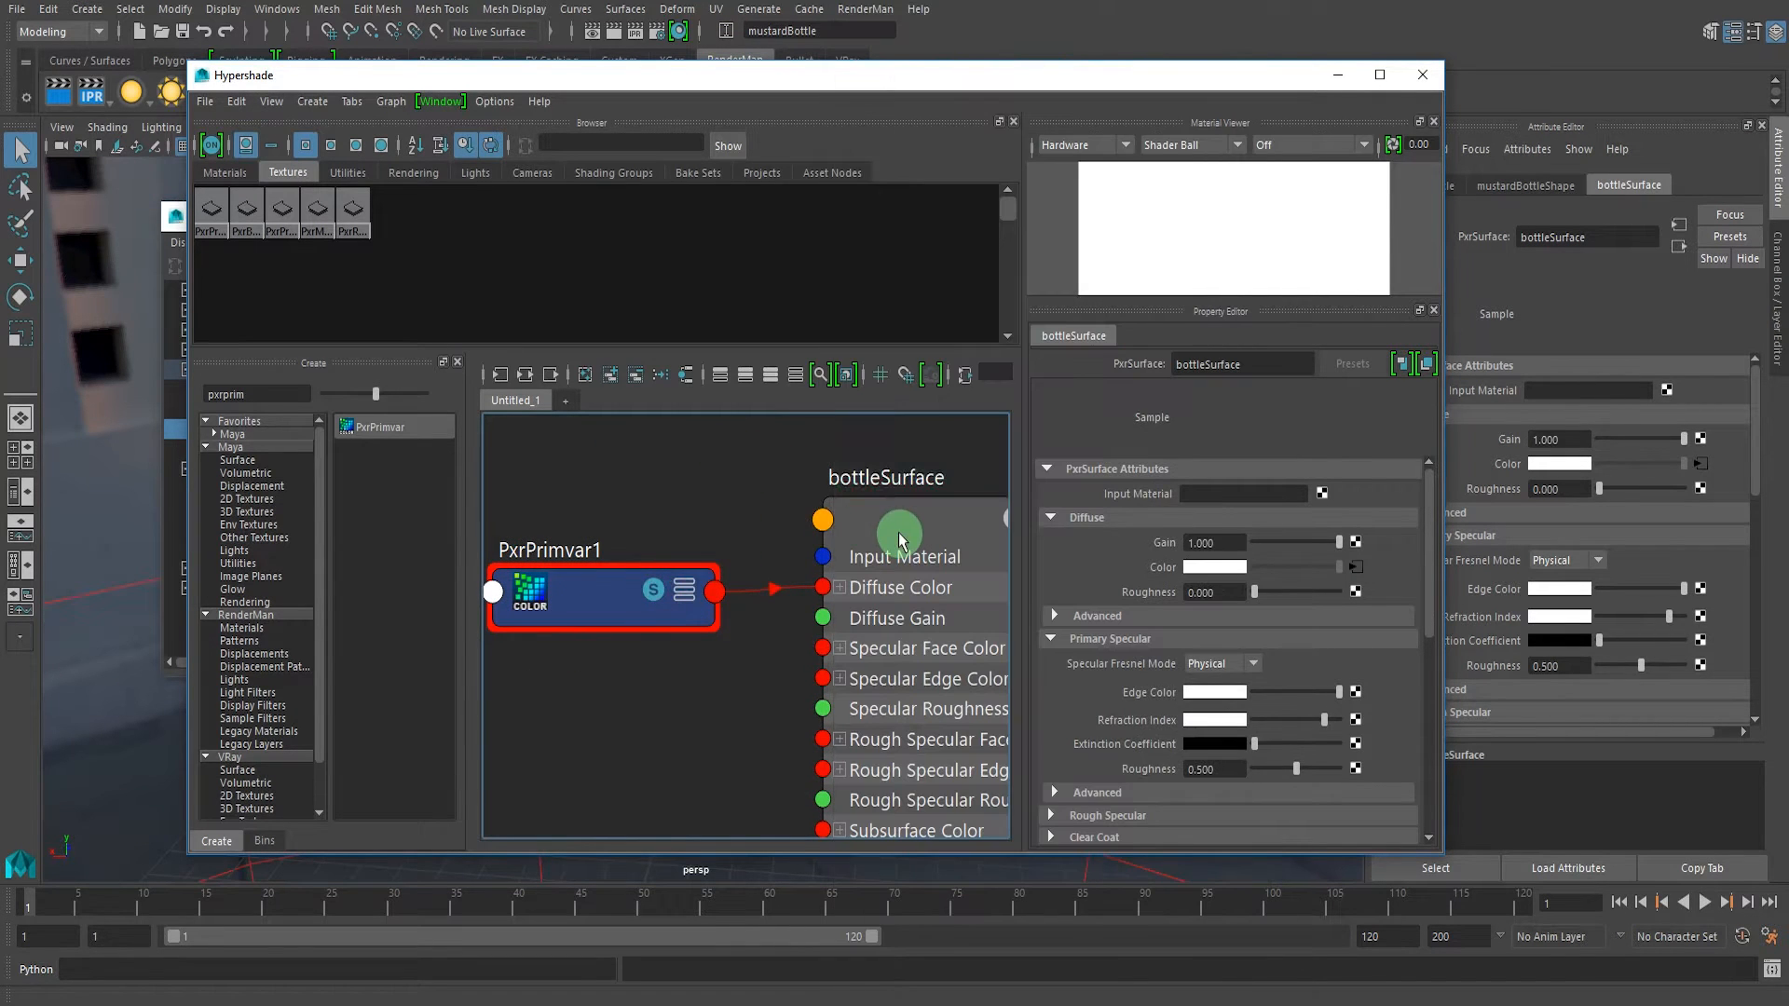
pyautogui.click(900, 539)
# - Enable Double Sided on bottleSurface's diffuse, with PxrPrimvar1 connected to Transmit Color and Transmit Gain set to 0.7
pyautogui.click(1054, 618)
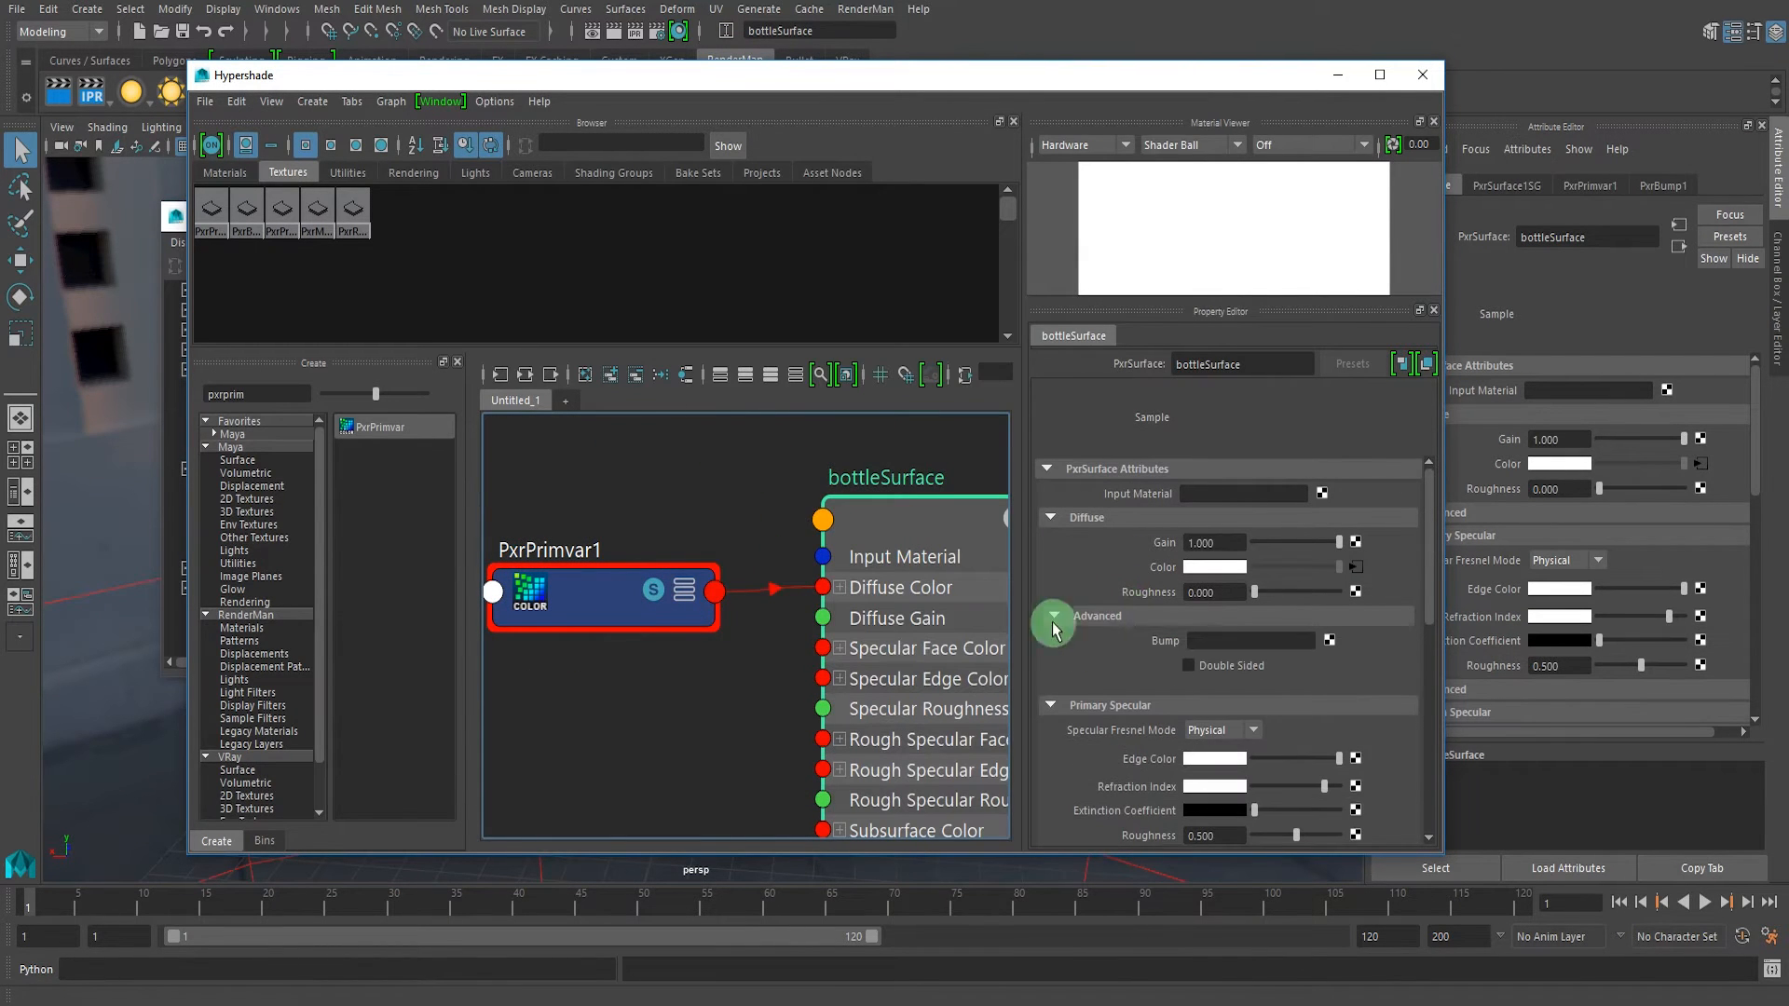
pyautogui.click(1188, 665)
pyautogui.moveTo(654, 592); pyautogui.dragTo(1132, 744)
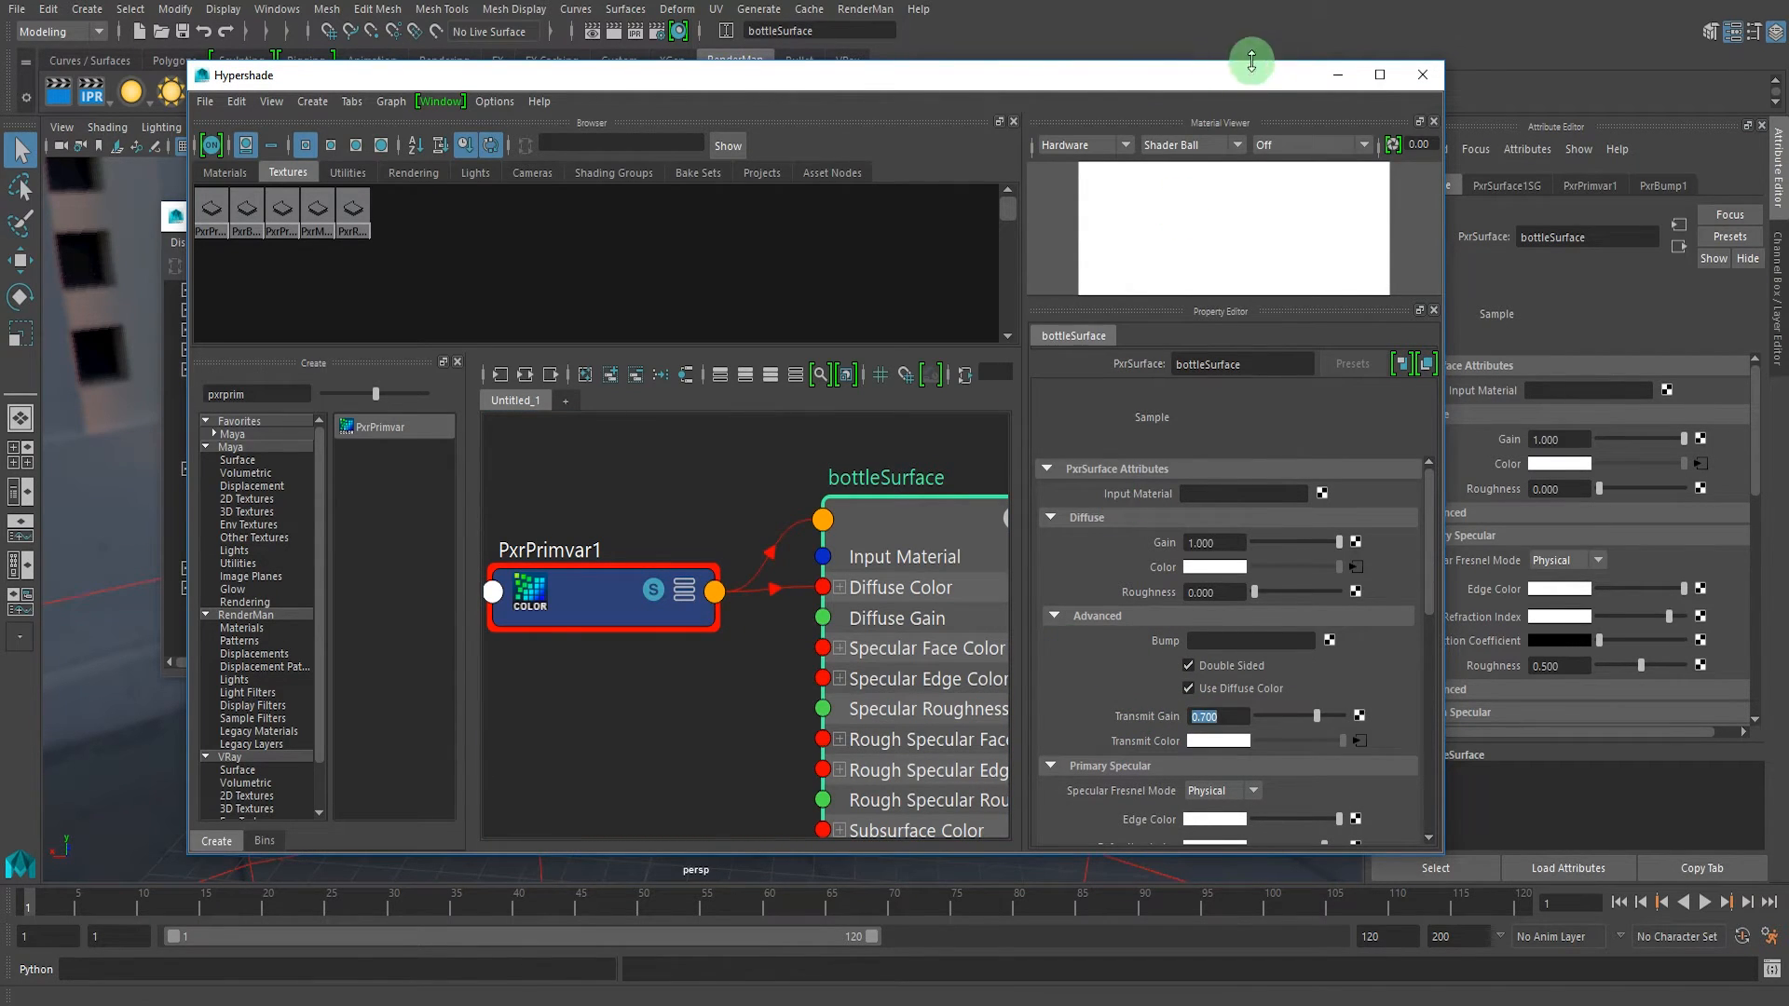
pyautogui.click(1337, 89)
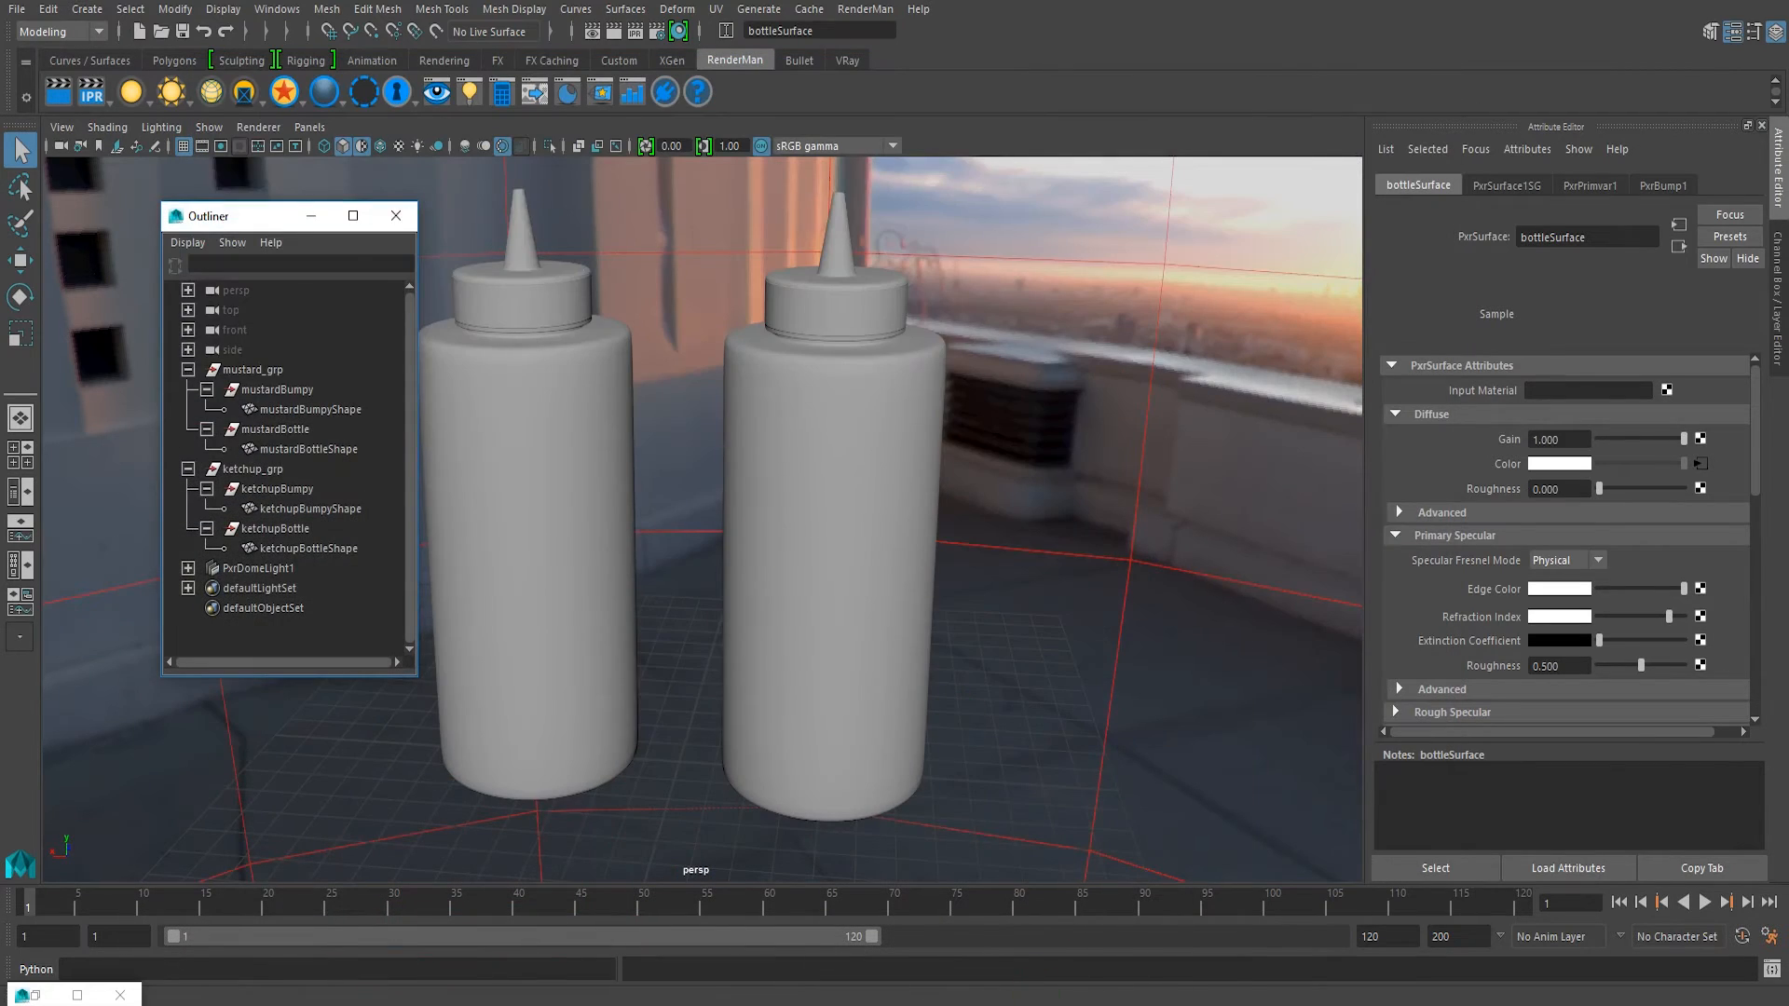
# - Set the Transmit Gain in bottleSurface's advanced diffuse settings to 0.5, check the IPR render and close the render window
pyautogui.click(1076, 1002)
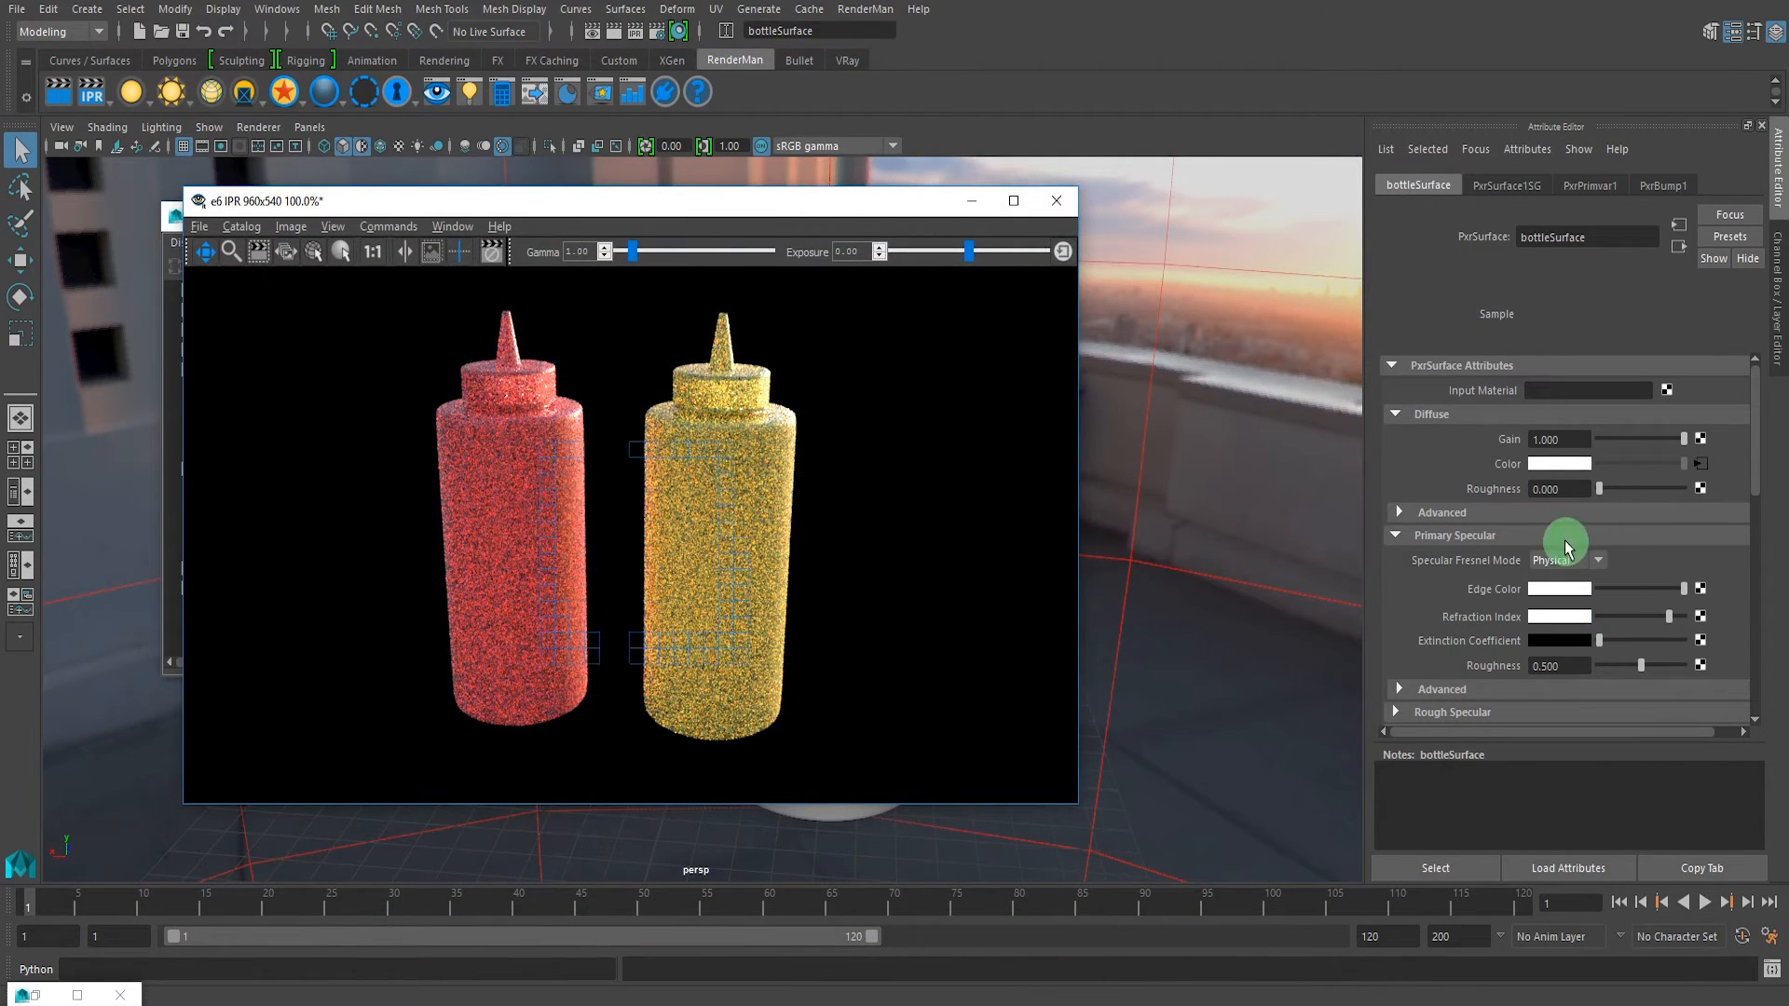
pyautogui.click(1537, 513)
pyautogui.click(1561, 612)
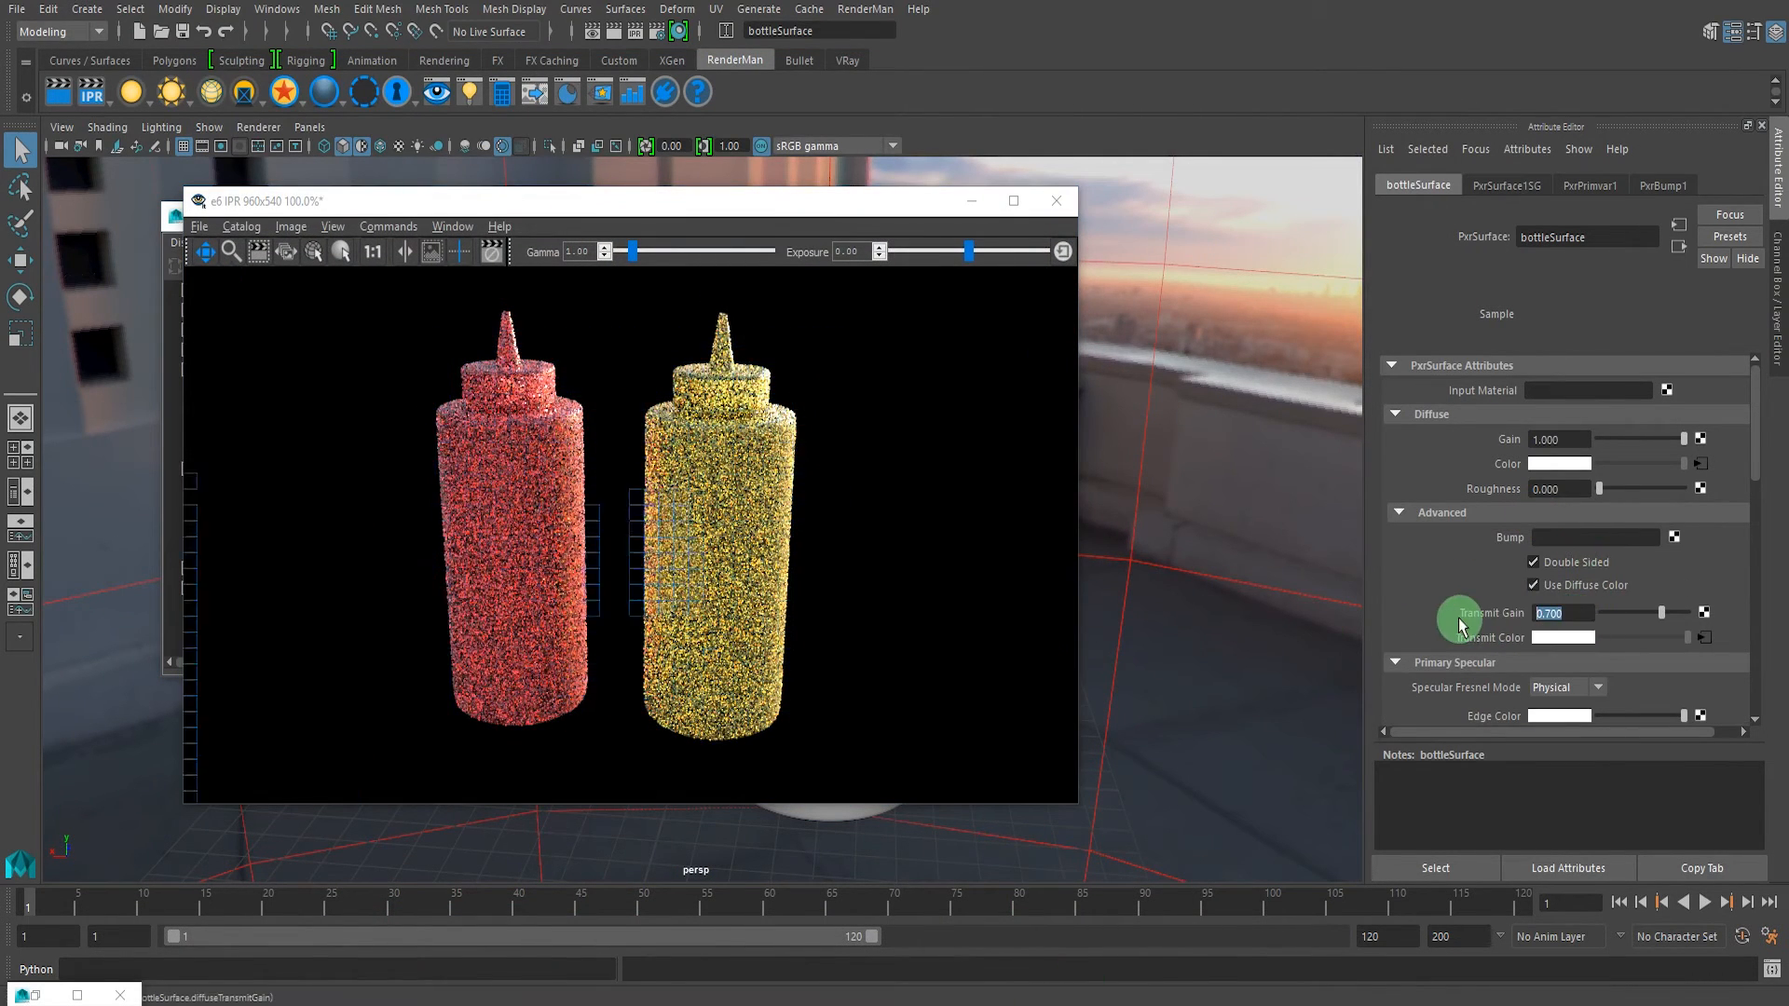
pyautogui.write('0.5')
pyautogui.press('Return')
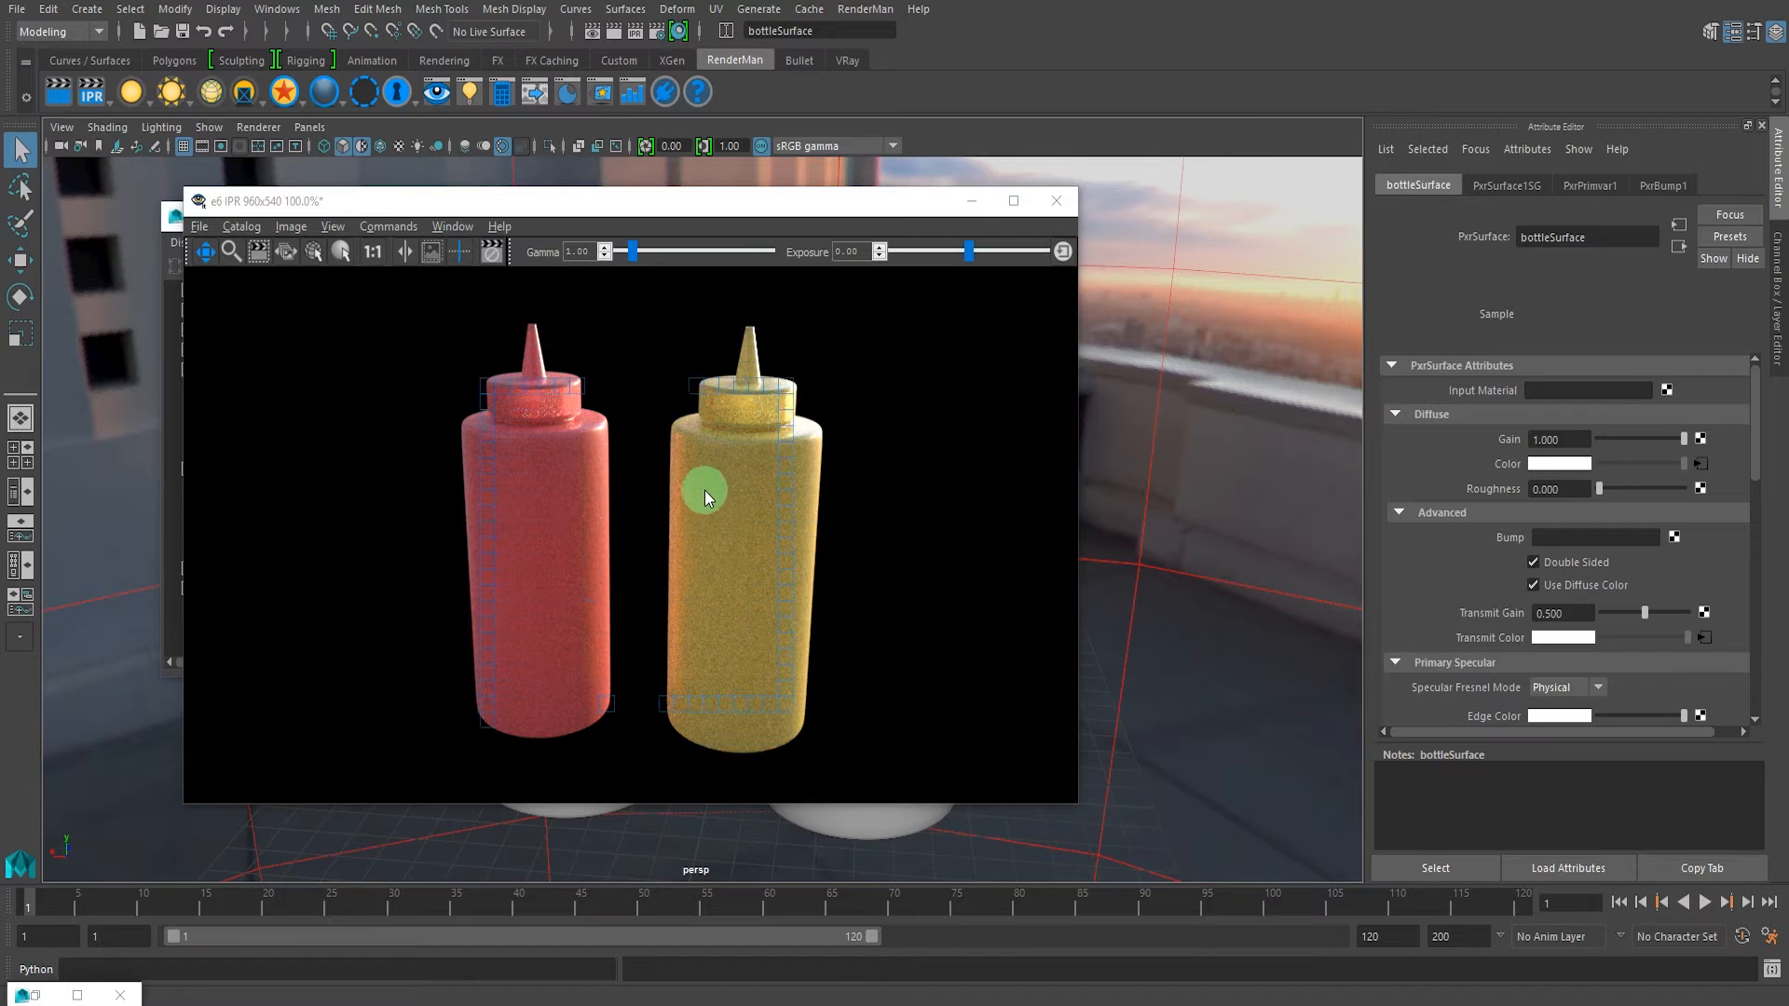
pyautogui.click(1057, 200)
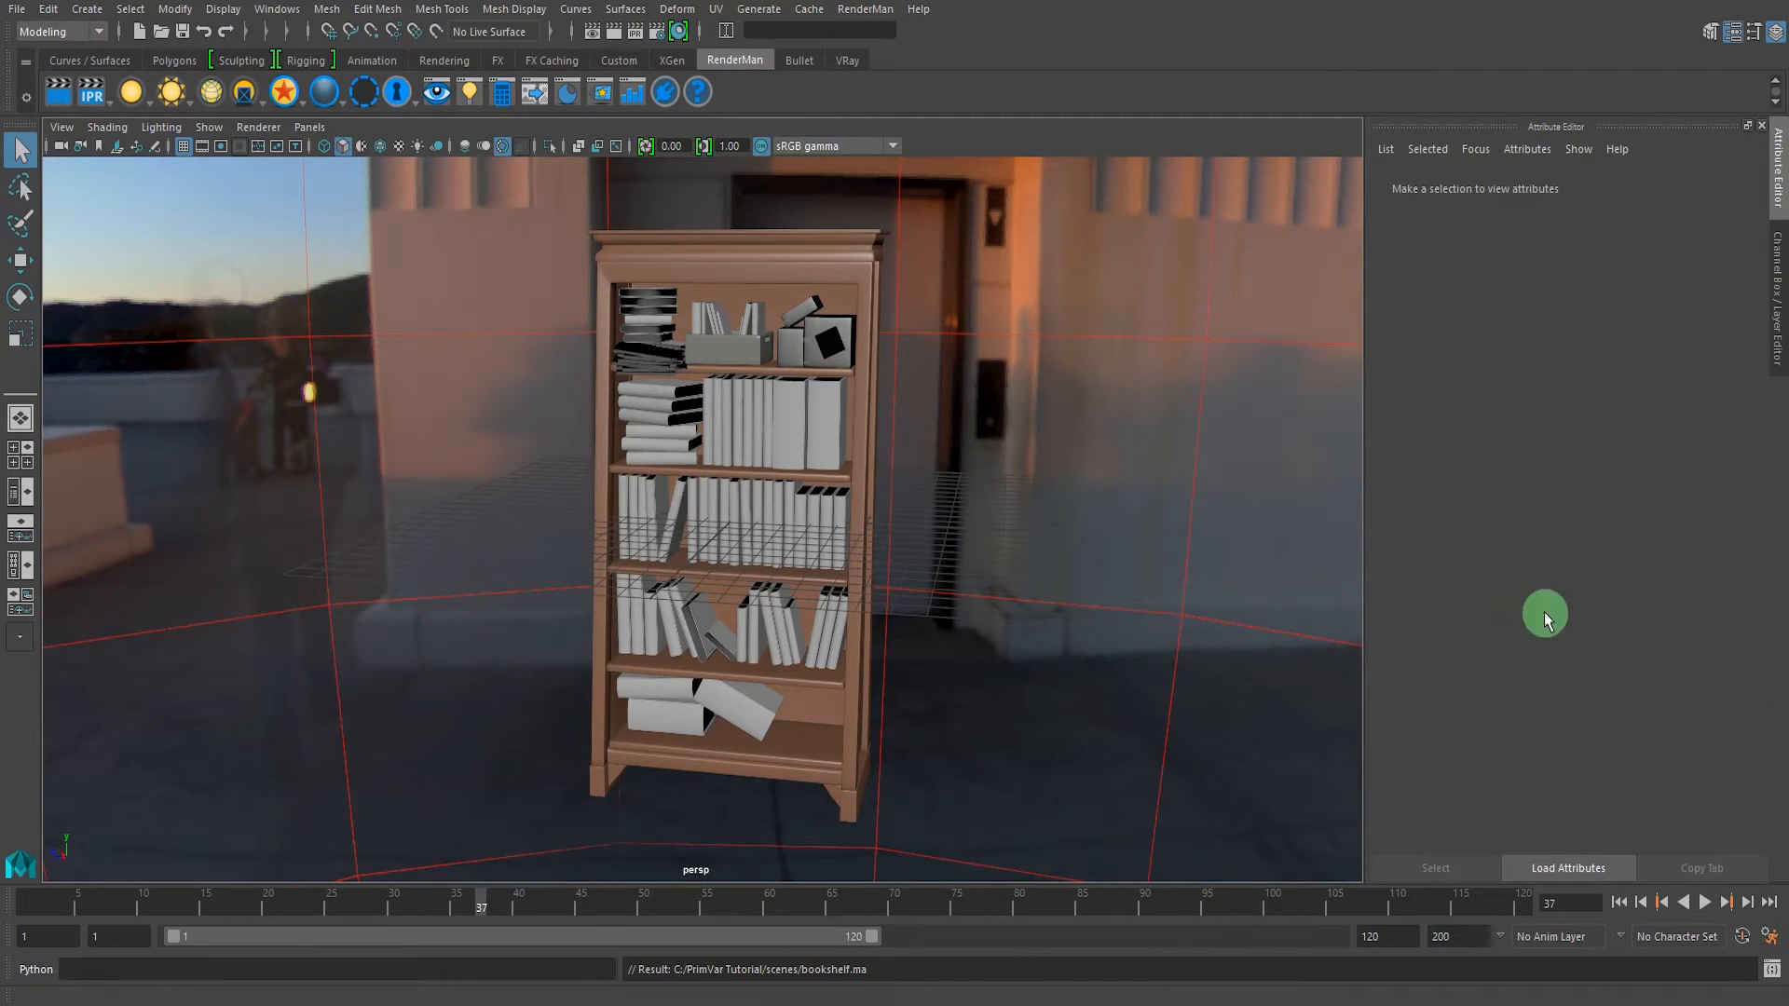
# - Examine the bookshelf and its individual book covers up close
pyautogui.keyDown('alt'); pyautogui.moveTo(1055, 472); pyautogui.dragTo(1062, 466, button='middle'); pyautogui.keyUp('alt')
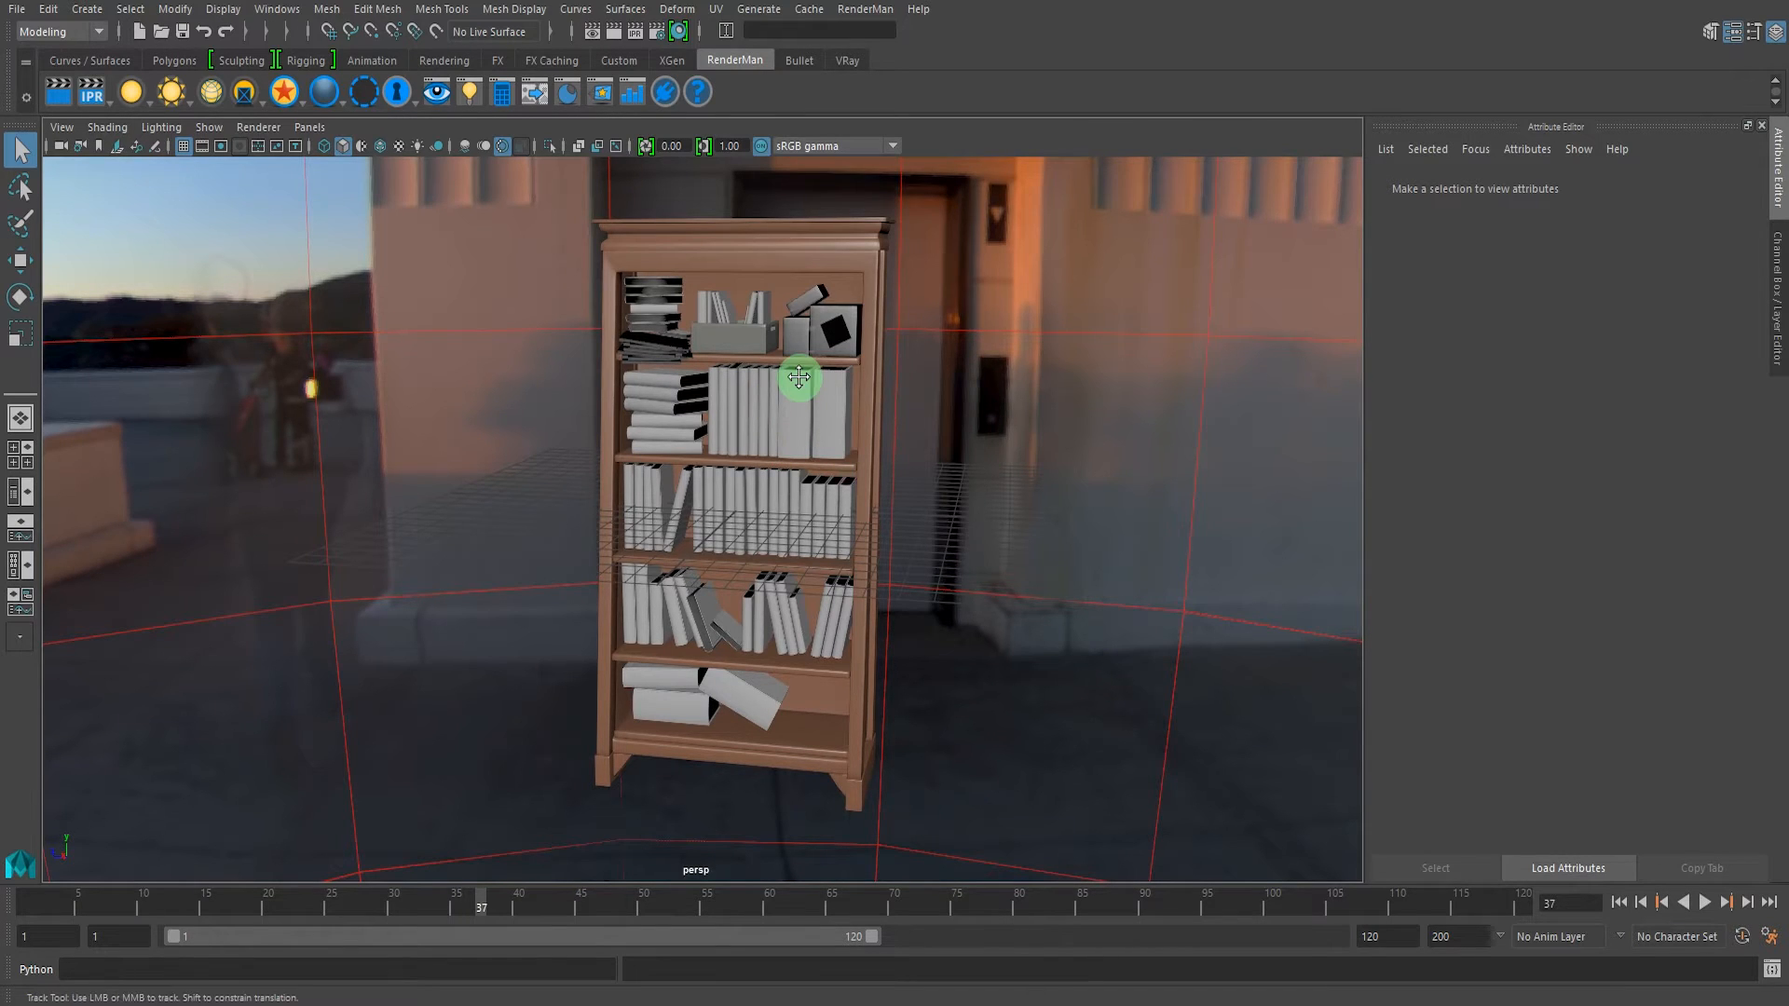
pyautogui.keyDown('alt'); pyautogui.moveTo(799, 376); pyautogui.dragTo(792, 376, button='middle'); pyautogui.keyUp('alt')
pyautogui.keyDown('alt'); pyautogui.moveTo(792, 376); pyautogui.dragTo(813, 384); pyautogui.keyUp('alt')
pyautogui.keyDown('alt'); pyautogui.moveTo(812, 389); pyautogui.dragTo(855, 372, button='right'); pyautogui.keyUp('alt')
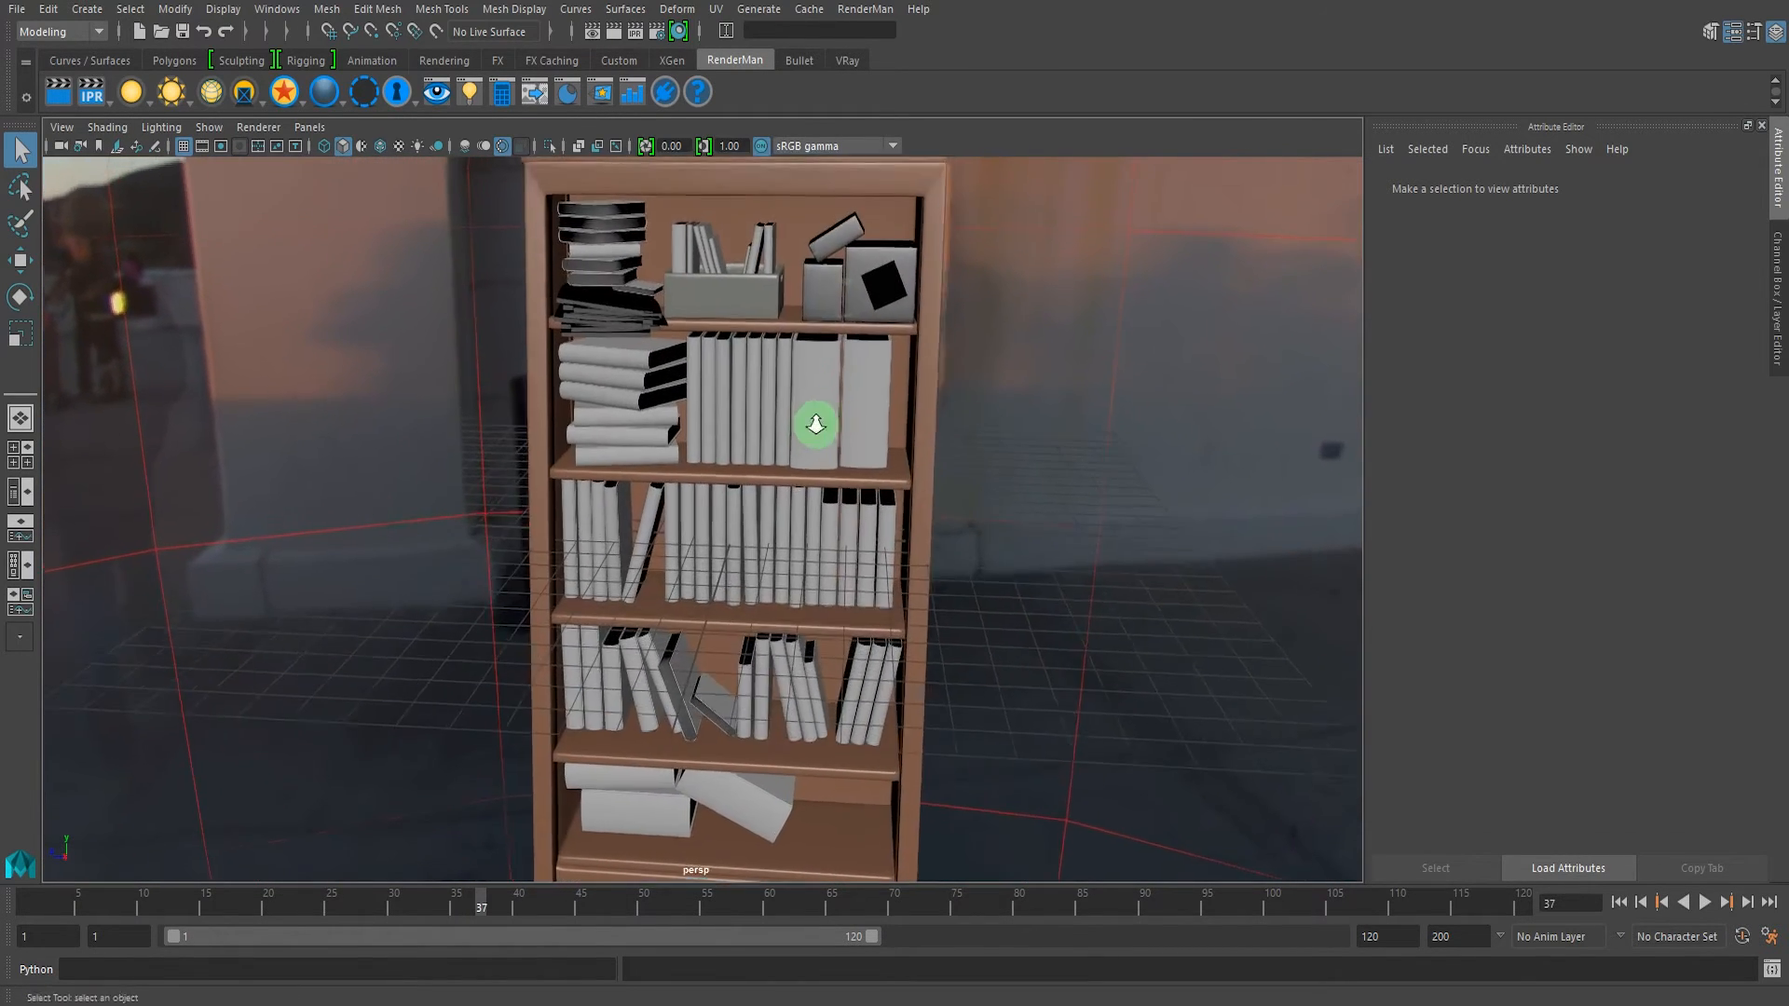
pyautogui.keyDown('alt'); pyautogui.moveTo(854, 372); pyautogui.dragTo(802, 475, button='middle'); pyautogui.keyUp('alt')
pyautogui.keyDown('alt'); pyautogui.moveTo(802, 475); pyautogui.dragTo(767, 465); pyautogui.keyUp('alt')
pyautogui.keyDown('alt'); pyautogui.moveTo(782, 466); pyautogui.dragTo(783, 472); pyautogui.keyUp('alt')
pyautogui.click(755, 382)
pyautogui.click(688, 383)
pyautogui.scroll(-3, 679, 423)
pyautogui.keyDown('alt'); pyautogui.moveTo(679, 423); pyautogui.dragTo(695, 367, button='middle'); pyautogui.keyUp('alt')
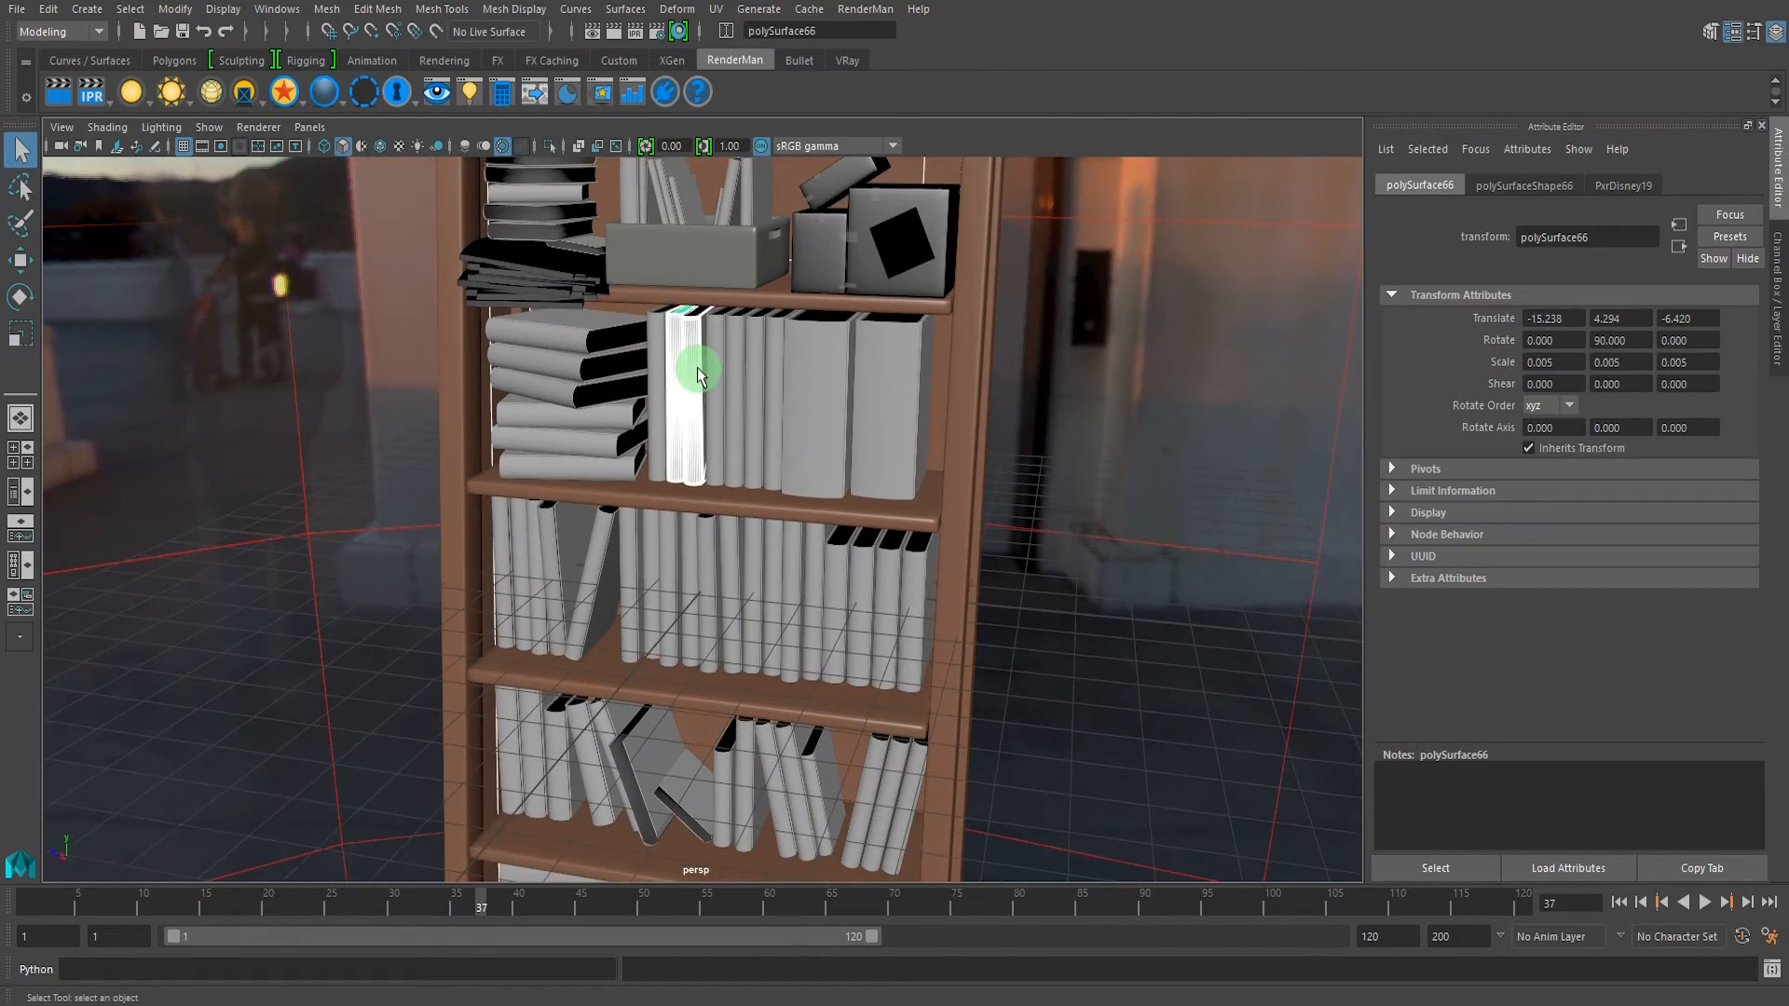
pyautogui.click(389, 361)
# - Assign a new PxrSurface material to the whole cover_grp and name it bookCoverSurface
pyautogui.keyDown('alt'); pyautogui.moveTo(679, 407); pyautogui.dragTo(1040, 351); pyautogui.keyUp('alt')
pyautogui.click(773, 391)
pyautogui.press('Up')
pyautogui.moveTo(1041, 351); pyautogui.dragTo(1081, 691, button='right')
pyautogui.click(856, 338)
pyautogui.click(959, 548)
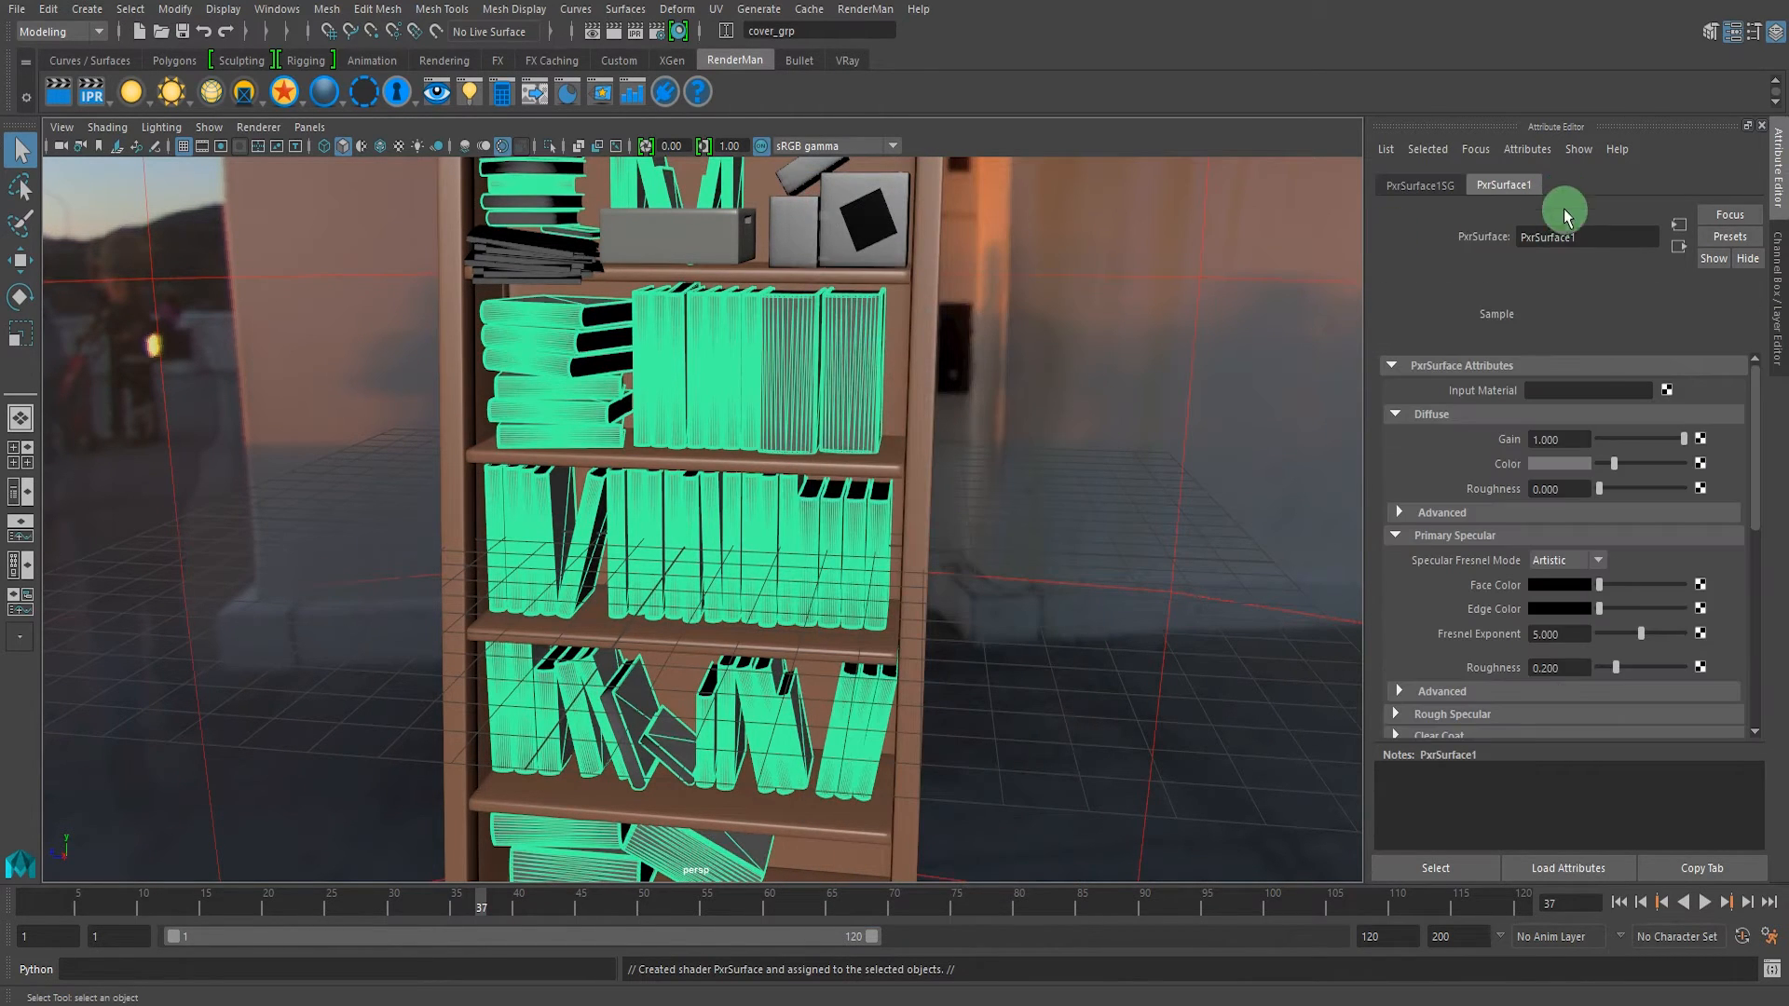
pyautogui.write('bookC')
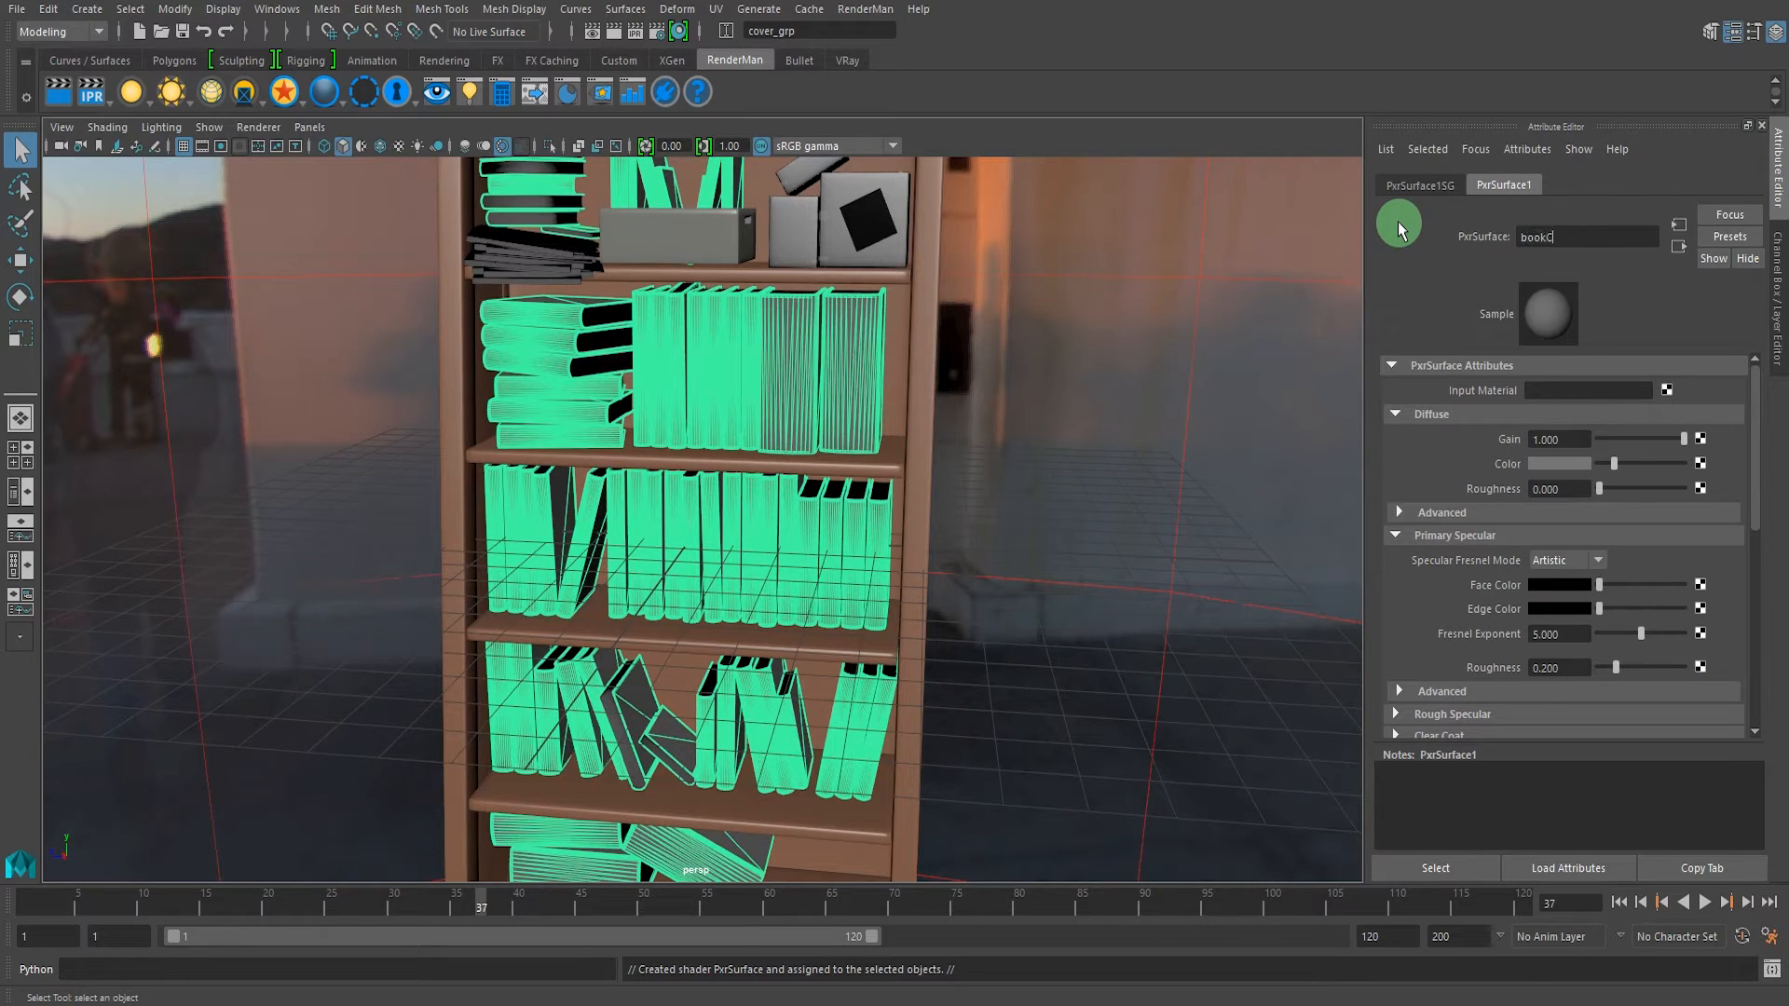
pyautogui.write('overSurface')
pyautogui.press('Return')
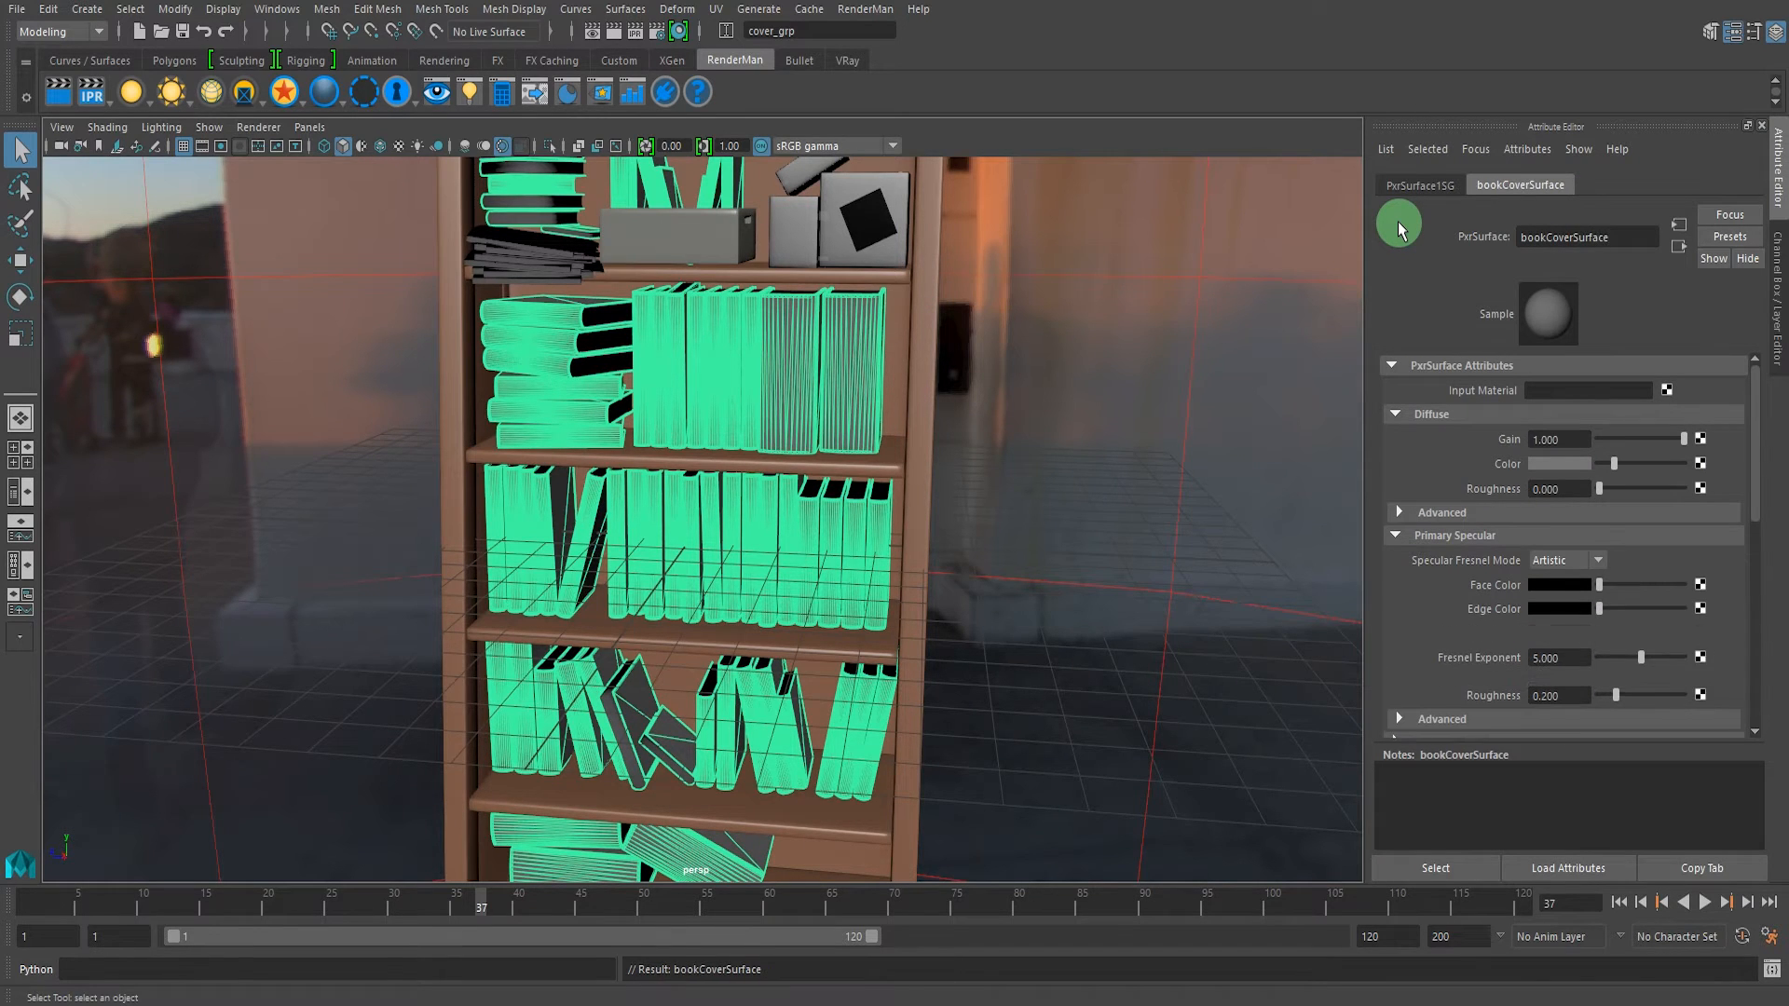
# - Open the Outliner and place it beside the bookshelf
pyautogui.keyDown('alt'); pyautogui.moveTo(1038, 369); pyautogui.dragTo(1083, 392, button='middle'); pyautogui.keyUp('alt')
pyautogui.keyDown('alt'); pyautogui.moveTo(1084, 389); pyautogui.dragTo(811, 377, button='right'); pyautogui.keyUp('alt')
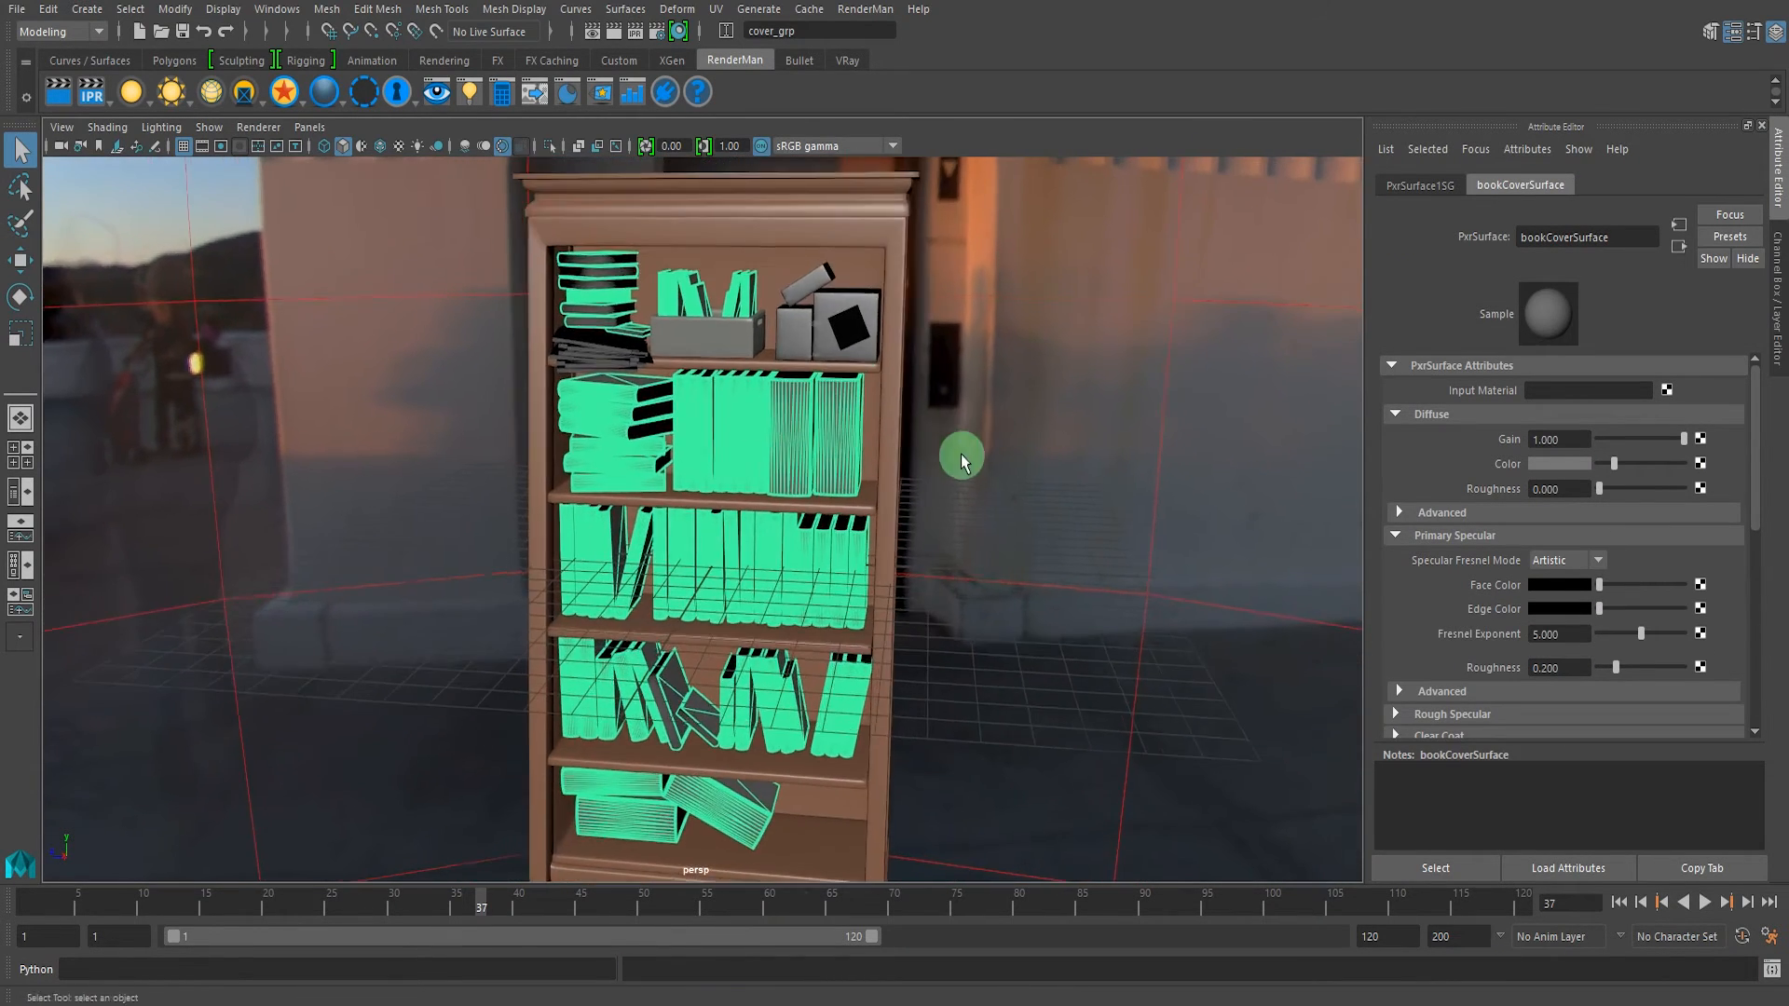
pyautogui.keyDown('alt'); pyautogui.moveTo(960, 452); pyautogui.dragTo(958, 443, button='middle'); pyautogui.keyUp('alt')
pyautogui.keyDown('alt'); pyautogui.moveTo(959, 442); pyautogui.dragTo(654, 526); pyautogui.keyUp('alt')
pyautogui.keyDown('alt'); pyautogui.moveTo(902, 362); pyautogui.dragTo(957, 405, button='right'); pyautogui.keyUp('alt')
pyautogui.keyDown('alt'); pyautogui.moveTo(957, 404); pyautogui.dragTo(891, 416, button='middle'); pyautogui.keyUp('alt')
pyautogui.keyDown('alt'); pyautogui.moveTo(891, 416); pyautogui.dragTo(950, 388); pyautogui.keyUp('alt')
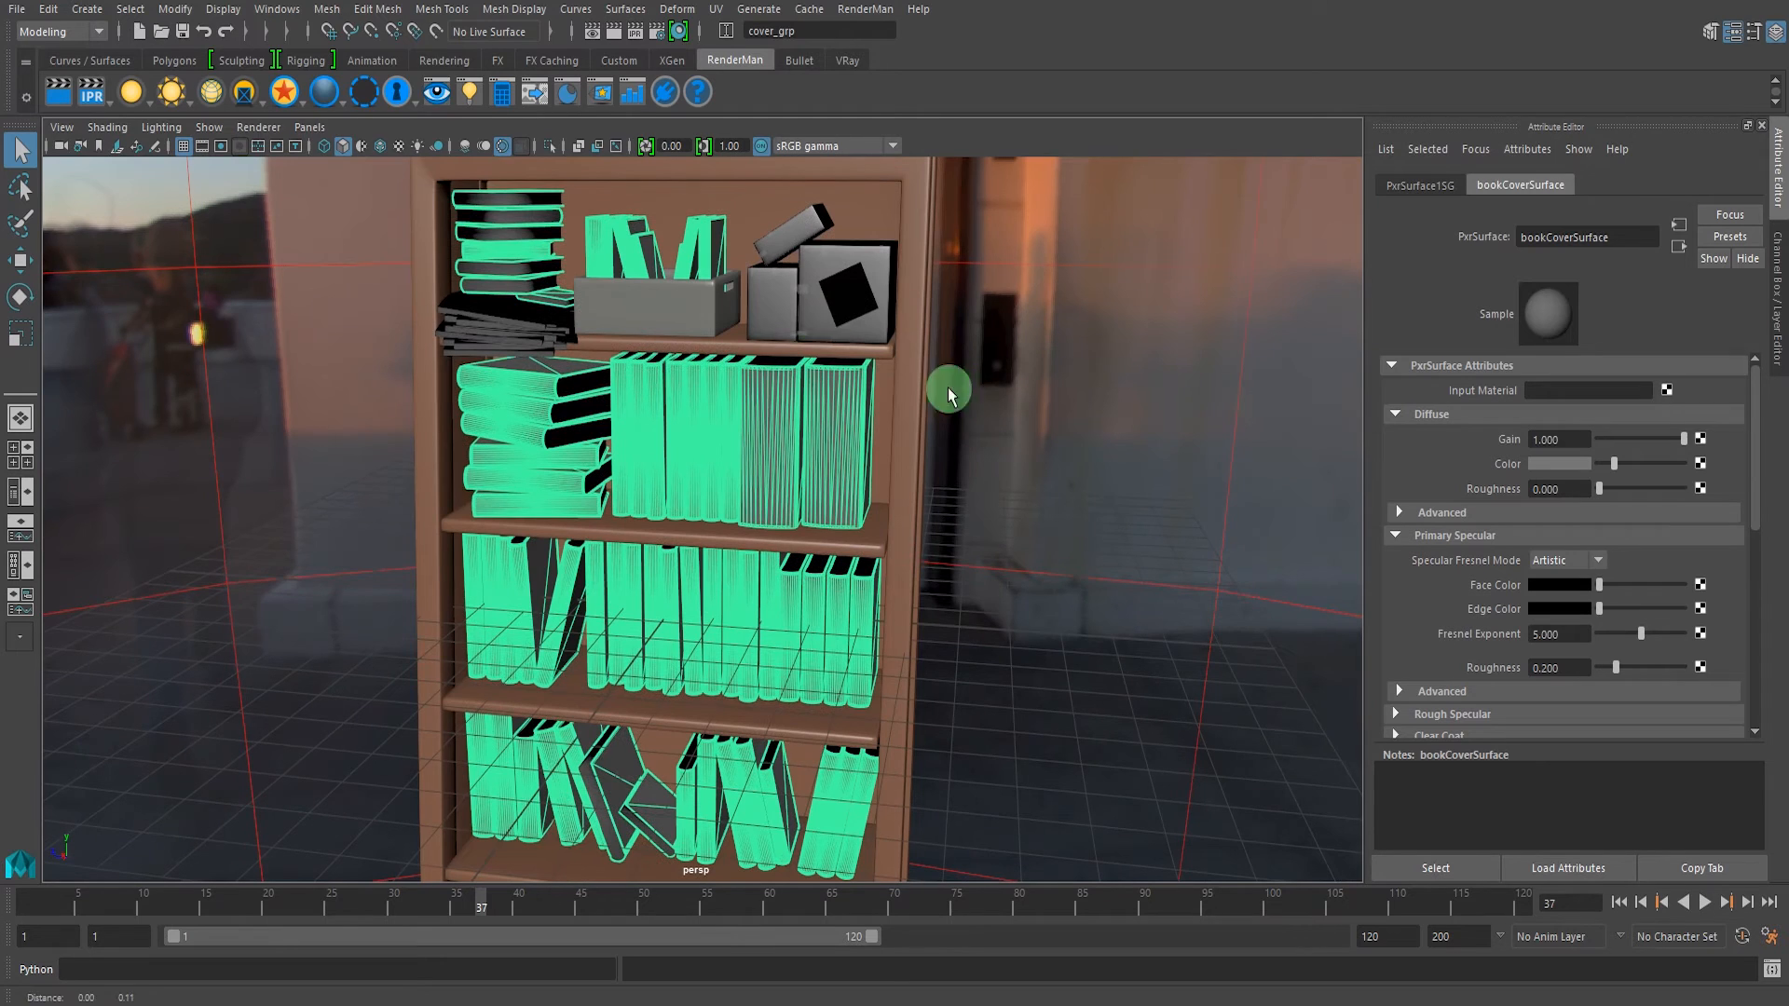
pyautogui.click(277, 9)
pyautogui.click(337, 184)
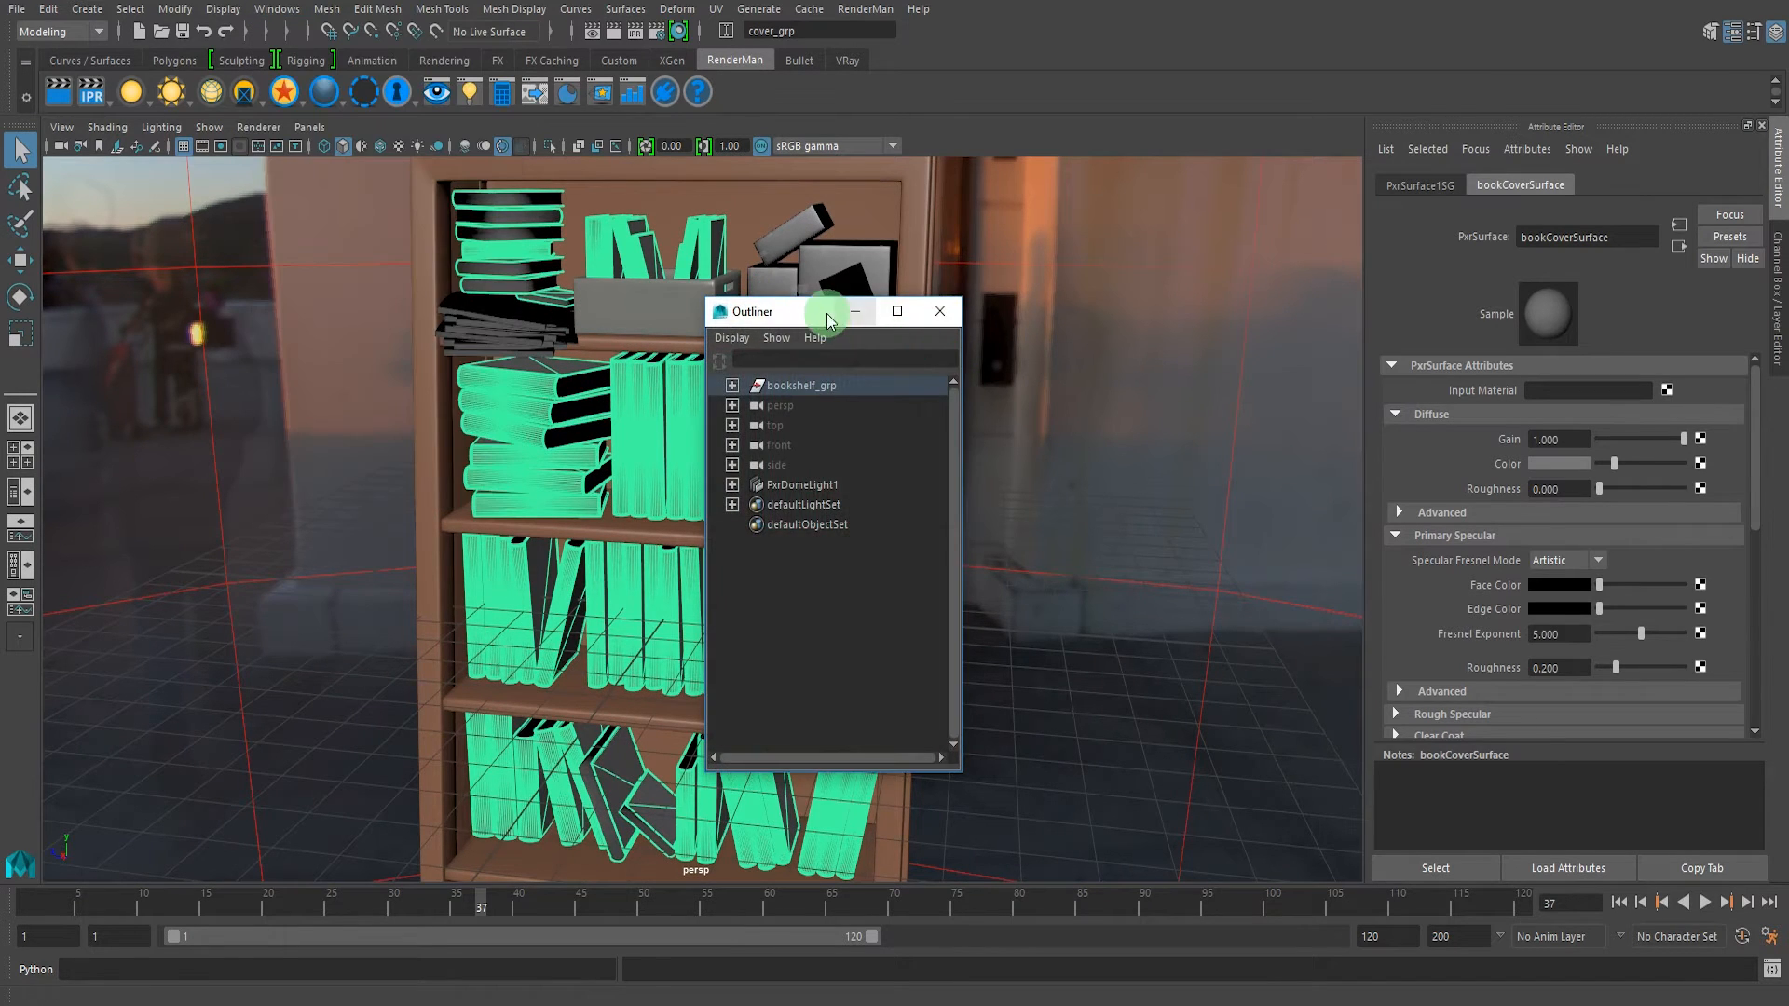
pyautogui.moveTo(827, 307); pyautogui.dragTo(1118, 331)
# - Inspect how the book covers and their shape nodes are named within cover_grp under bookshelf_grp
pyautogui.click(851, 397)
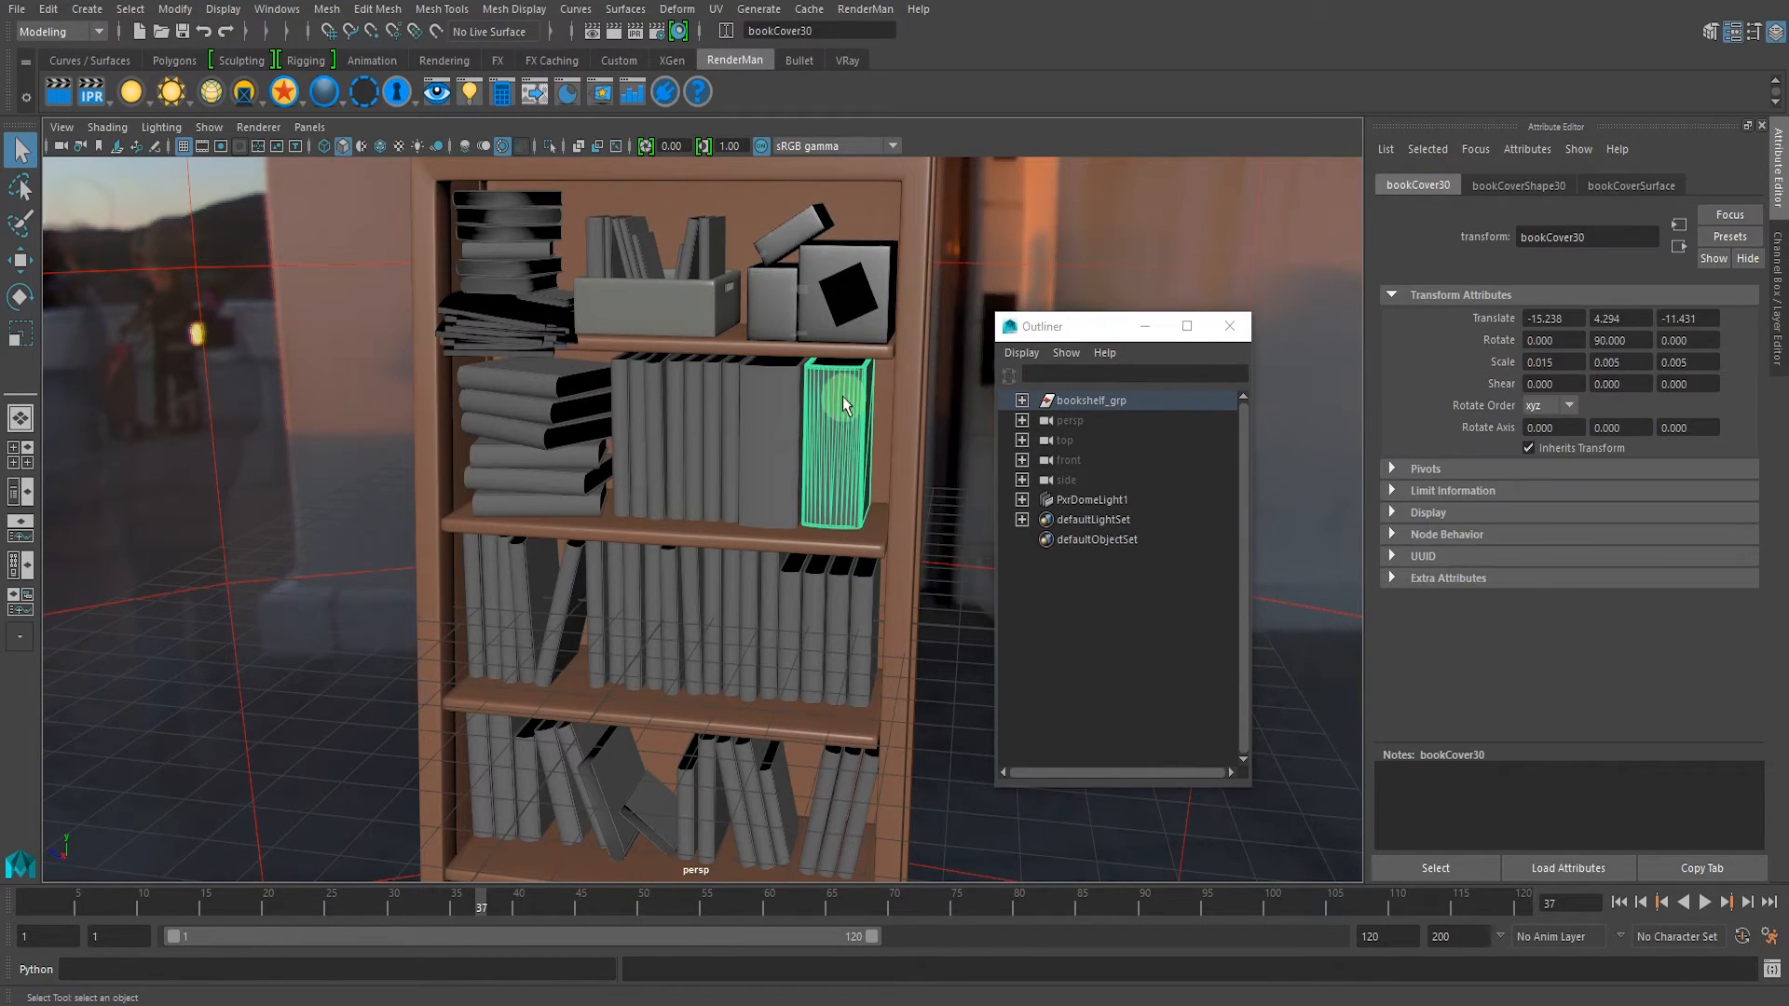
pyautogui.click(1025, 401)
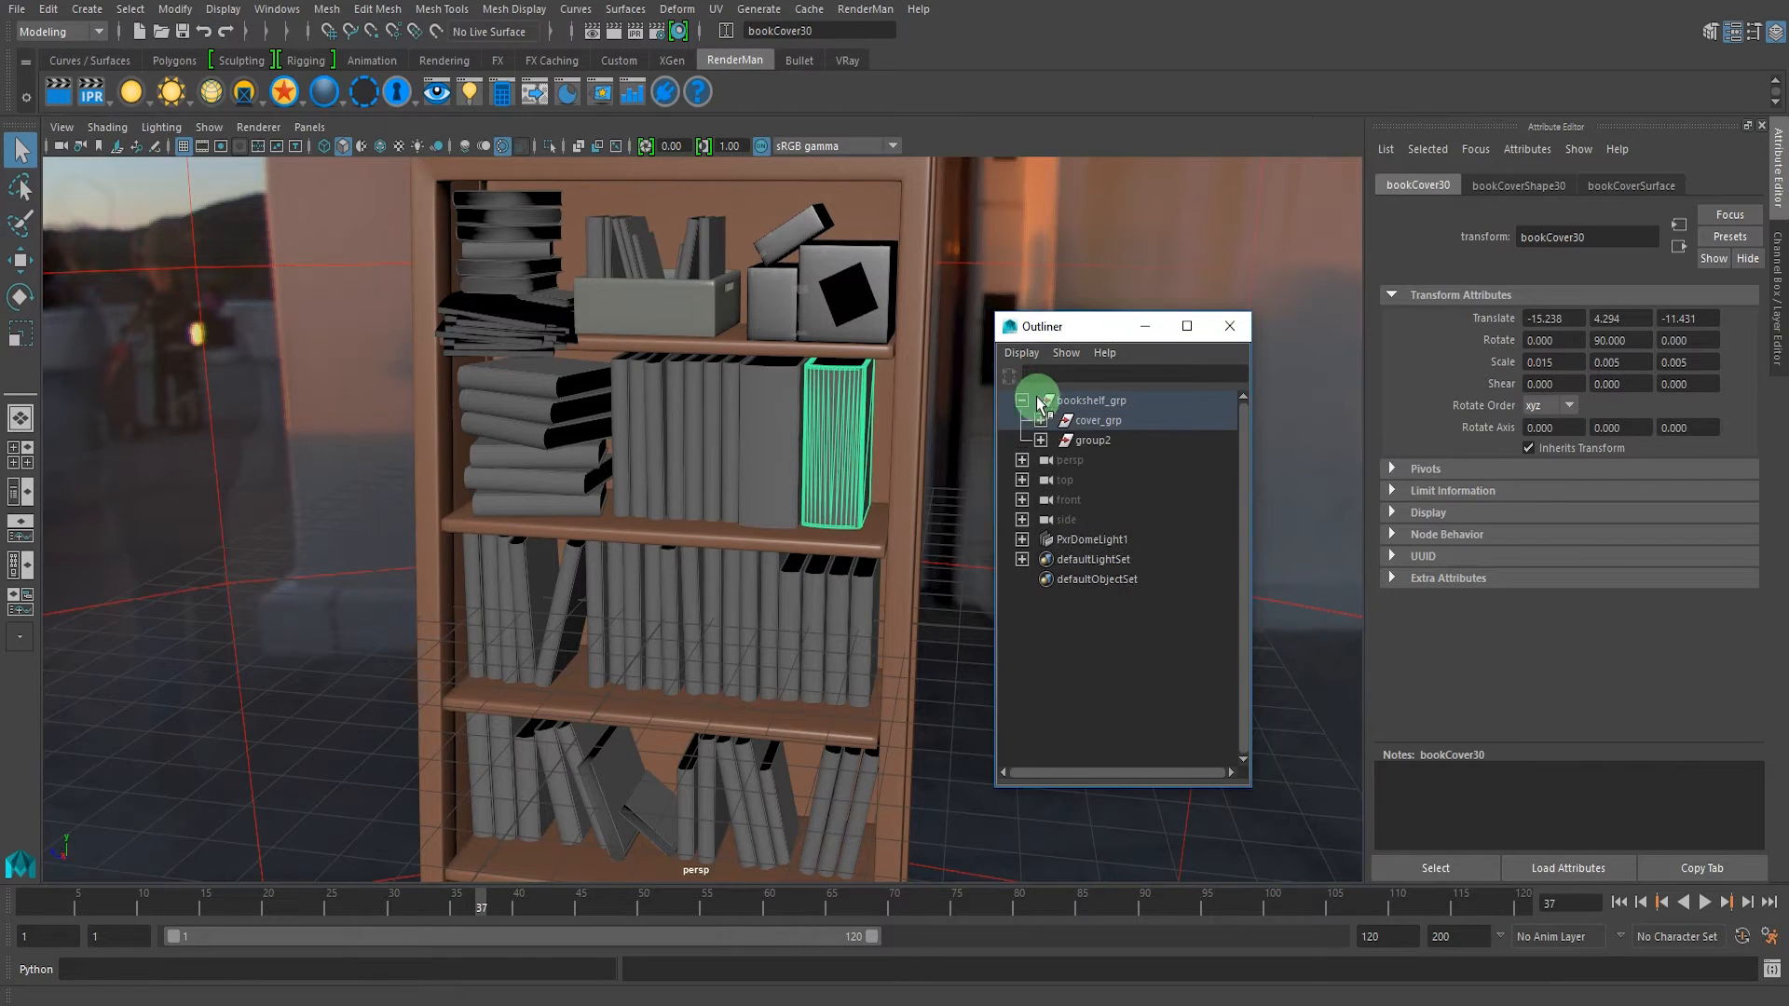
pyautogui.click(1040, 421)
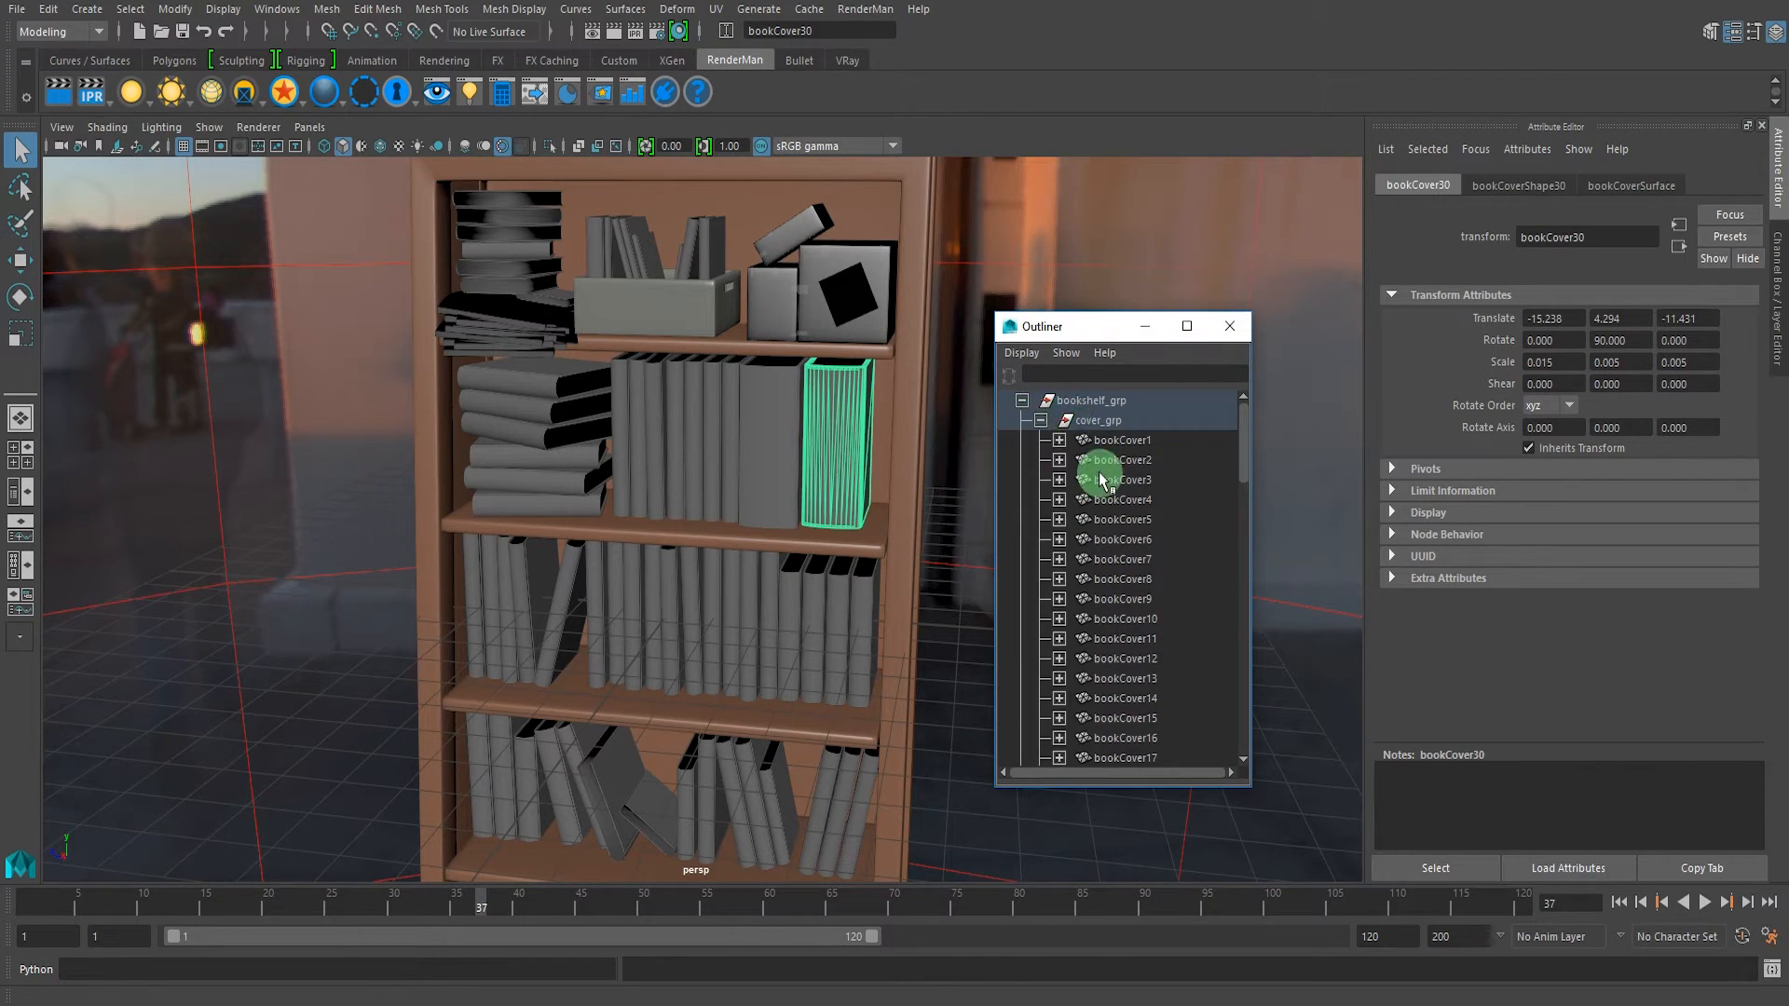
pyautogui.scroll(-15, 1098, 471)
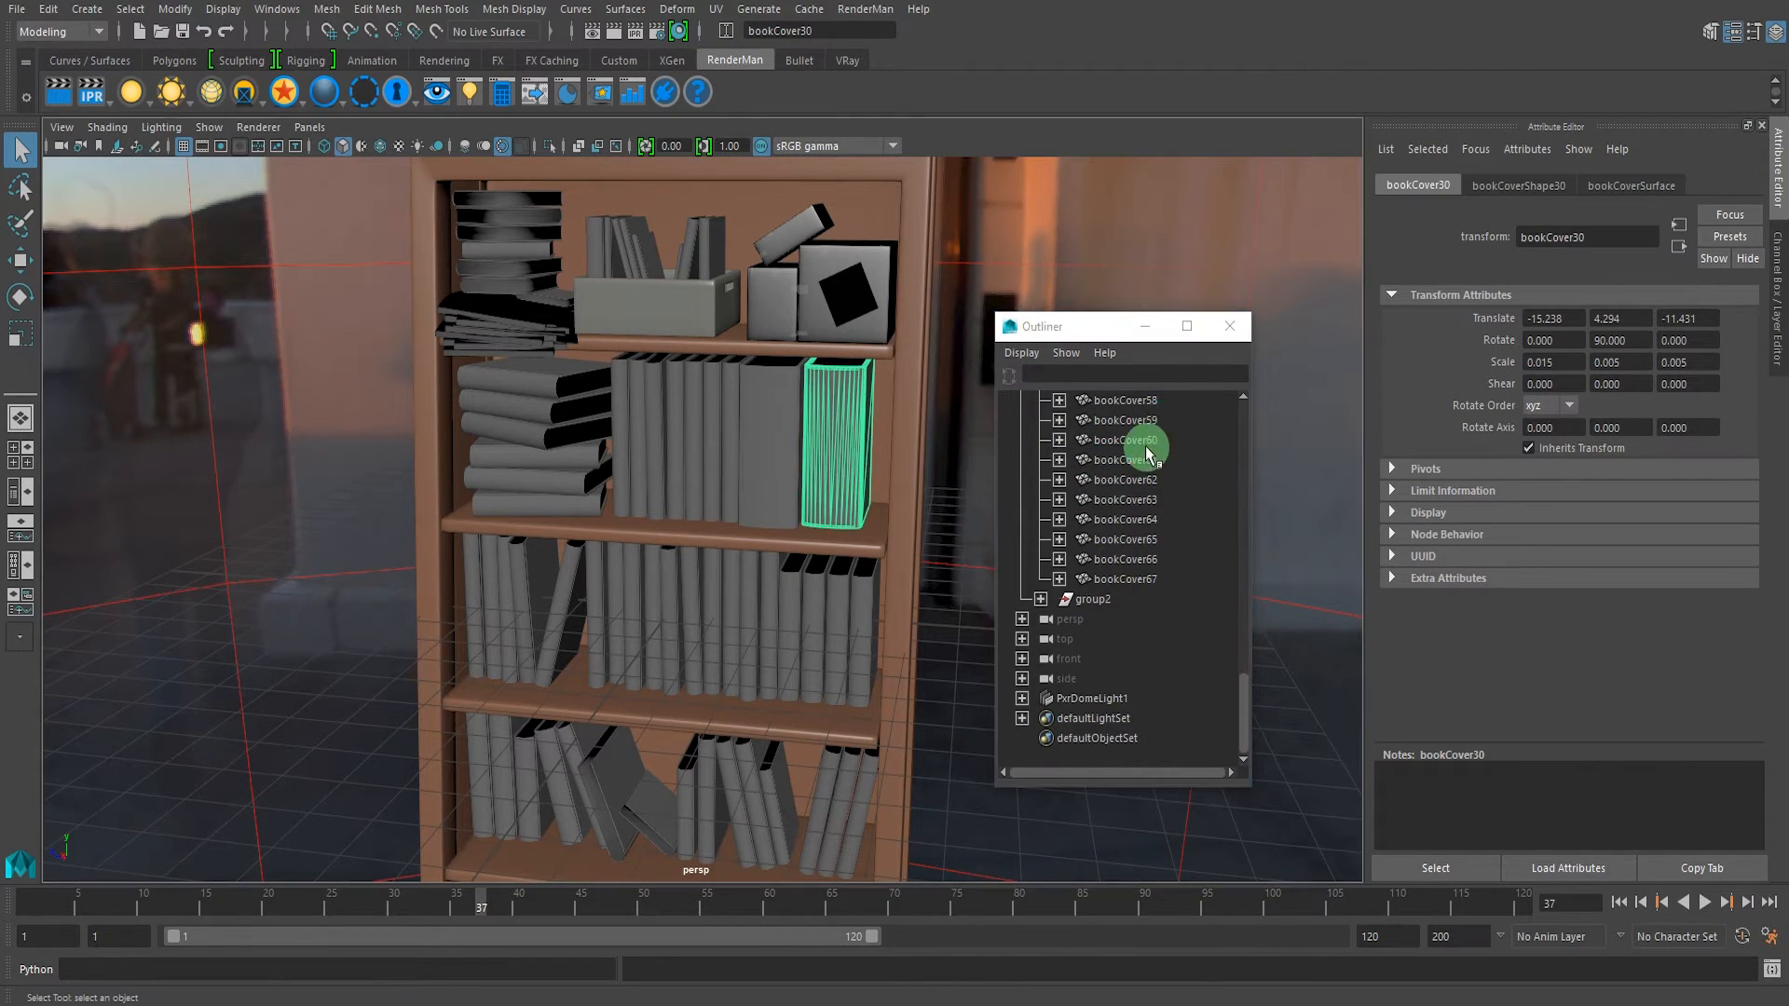
pyautogui.scroll(15, 1146, 438)
pyautogui.click(1060, 440)
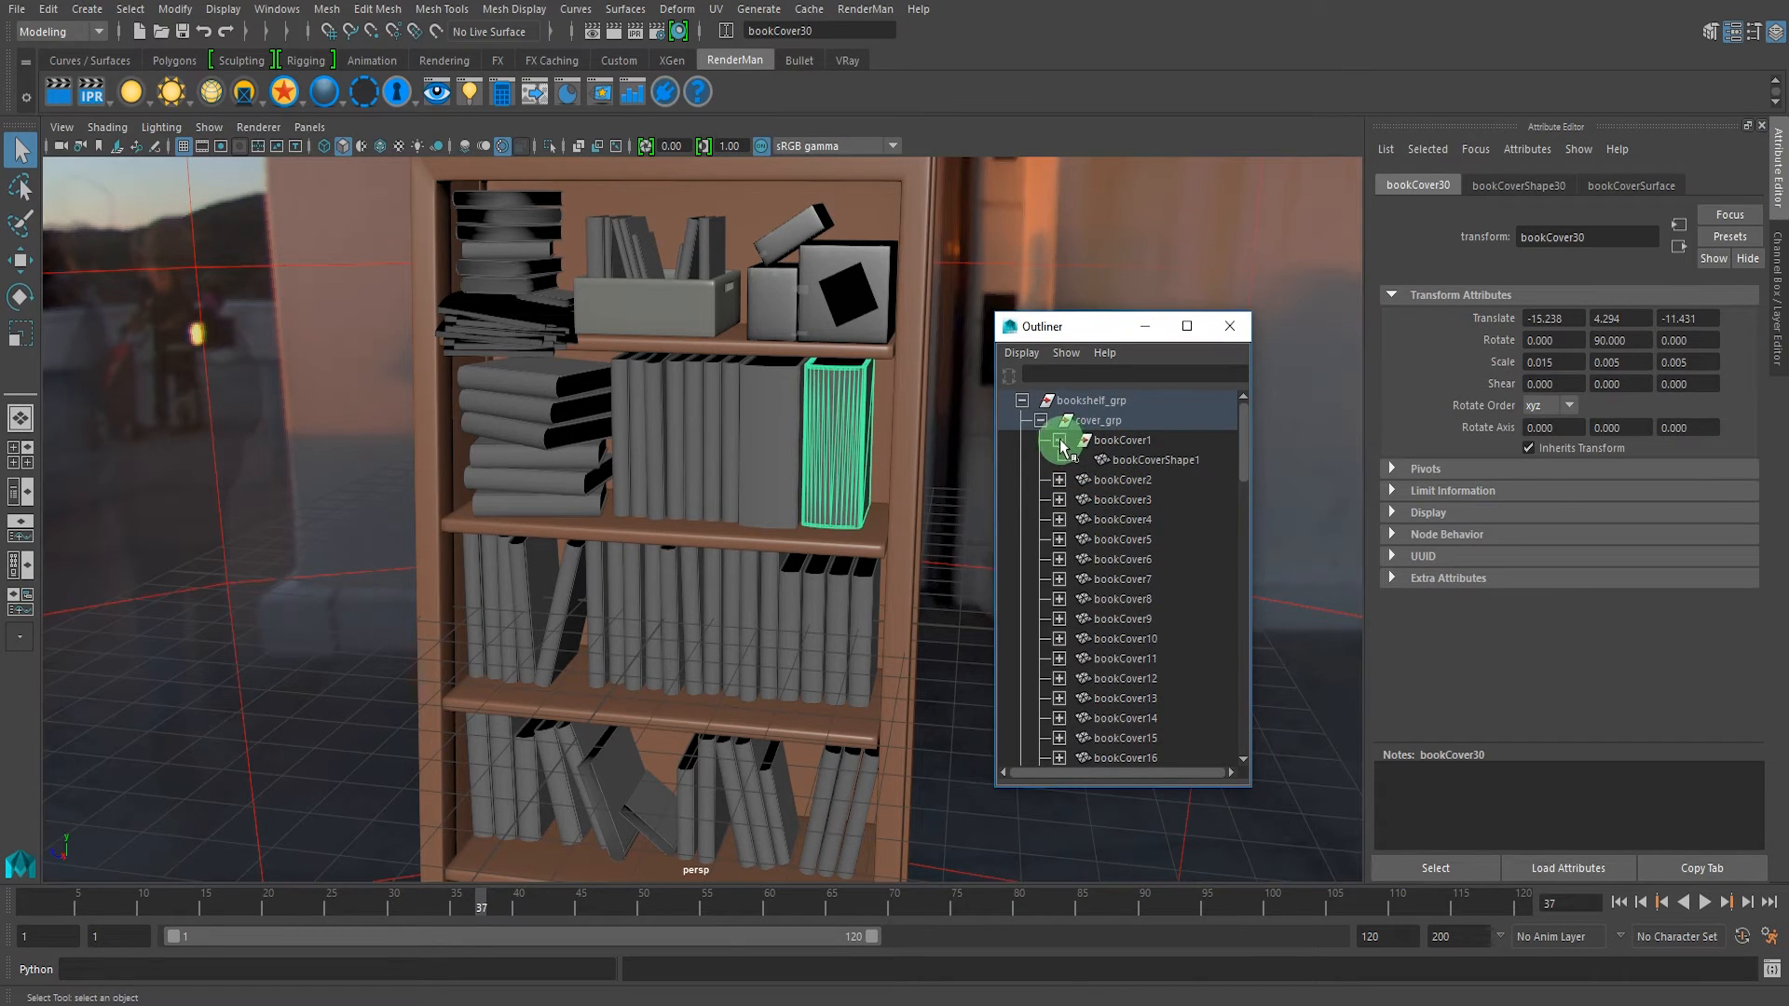
pyautogui.click(1141, 459)
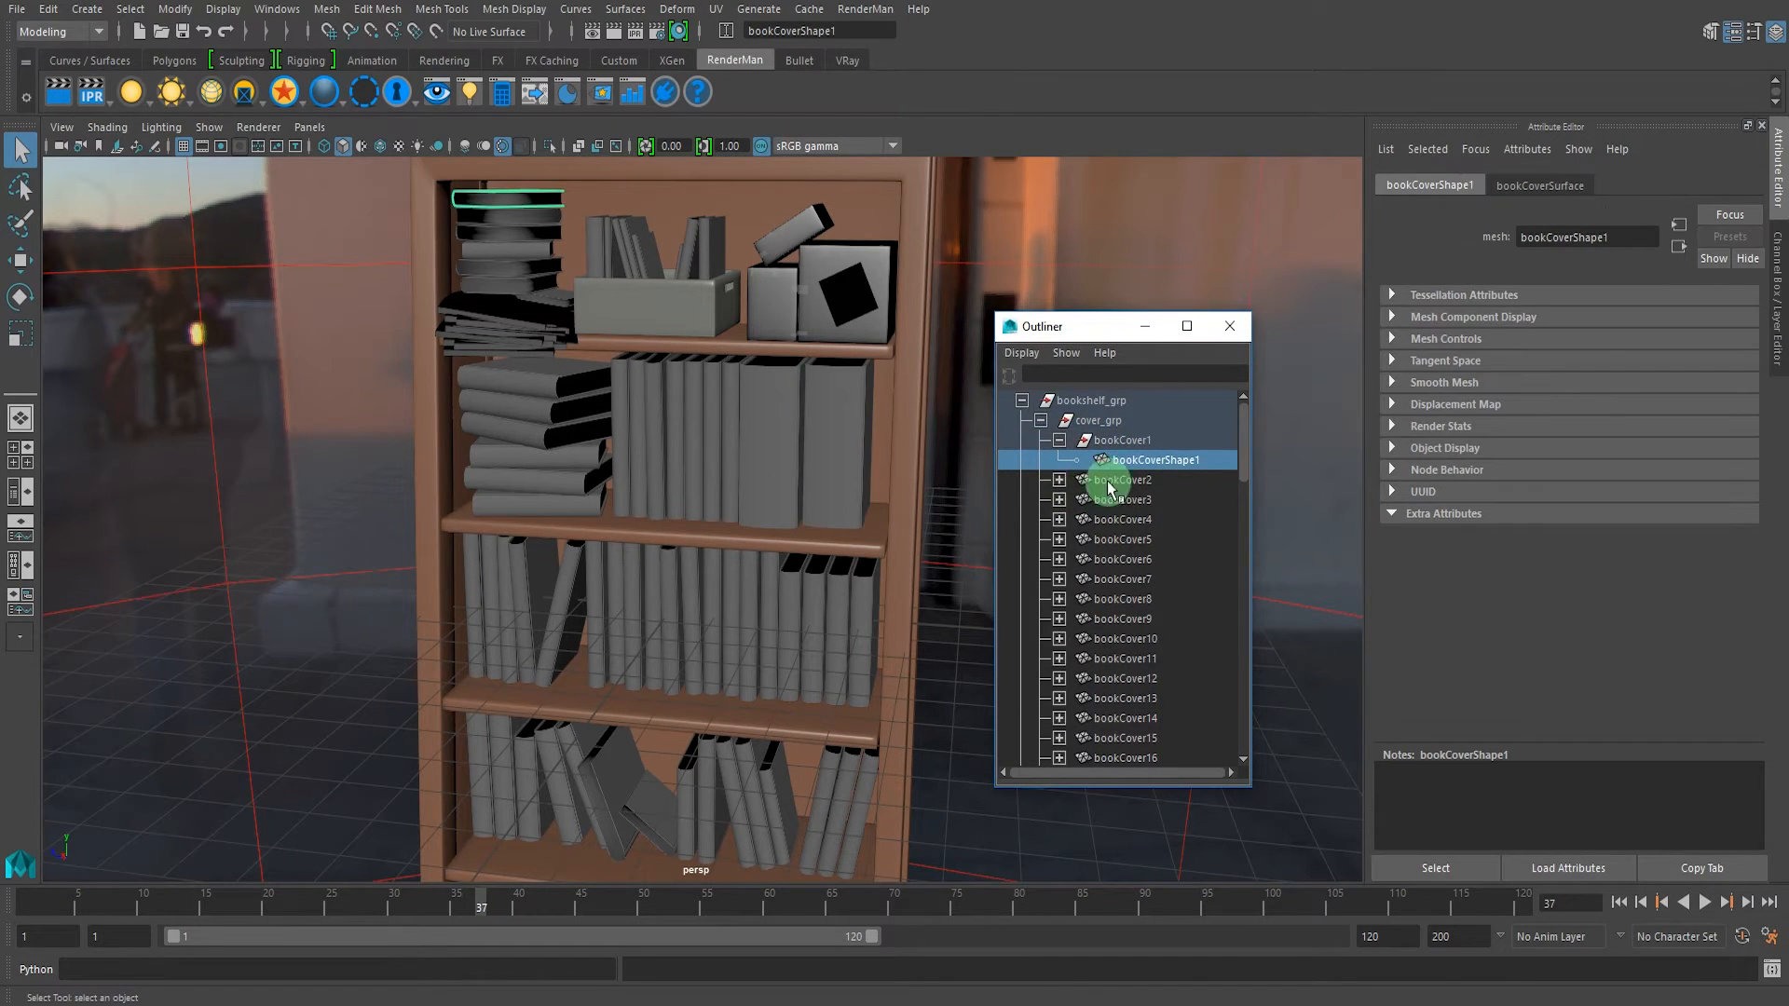
pyautogui.click(1059, 439)
# - Open the Script Editor, clear the existing code from the Python script and deselect everything in the scene
pyautogui.click(1771, 968)
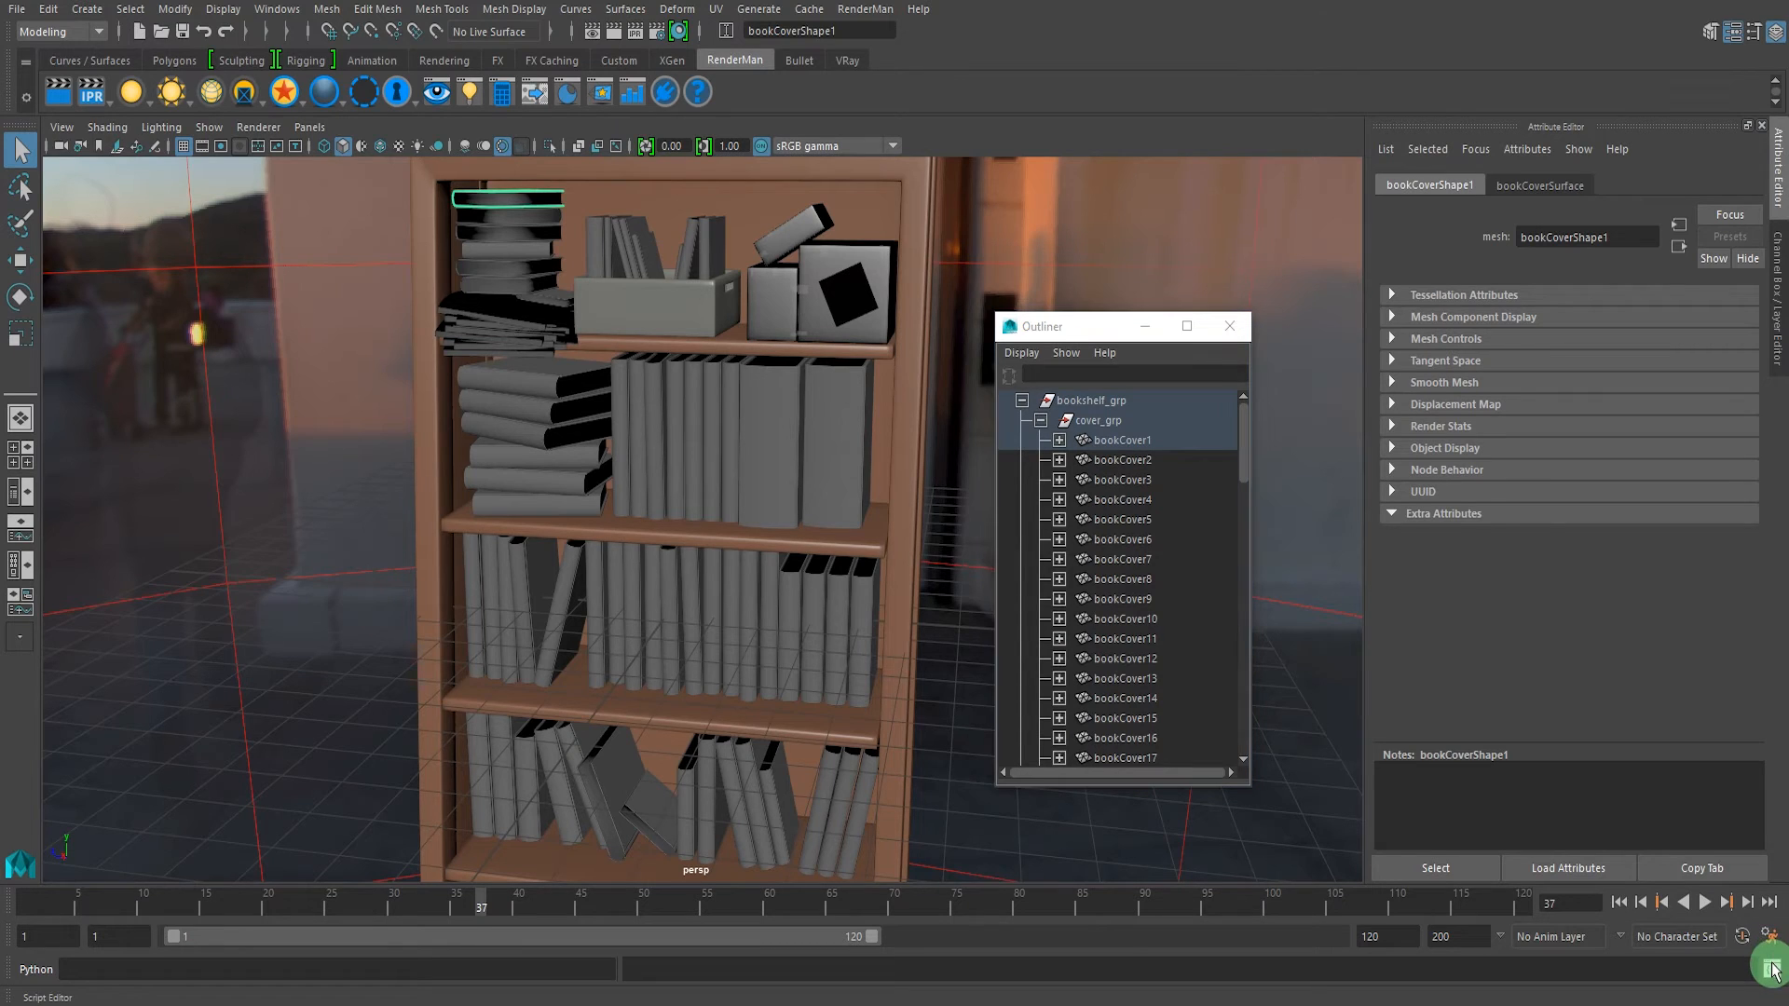
pyautogui.moveTo(518, 182); pyautogui.dragTo(1319, 240)
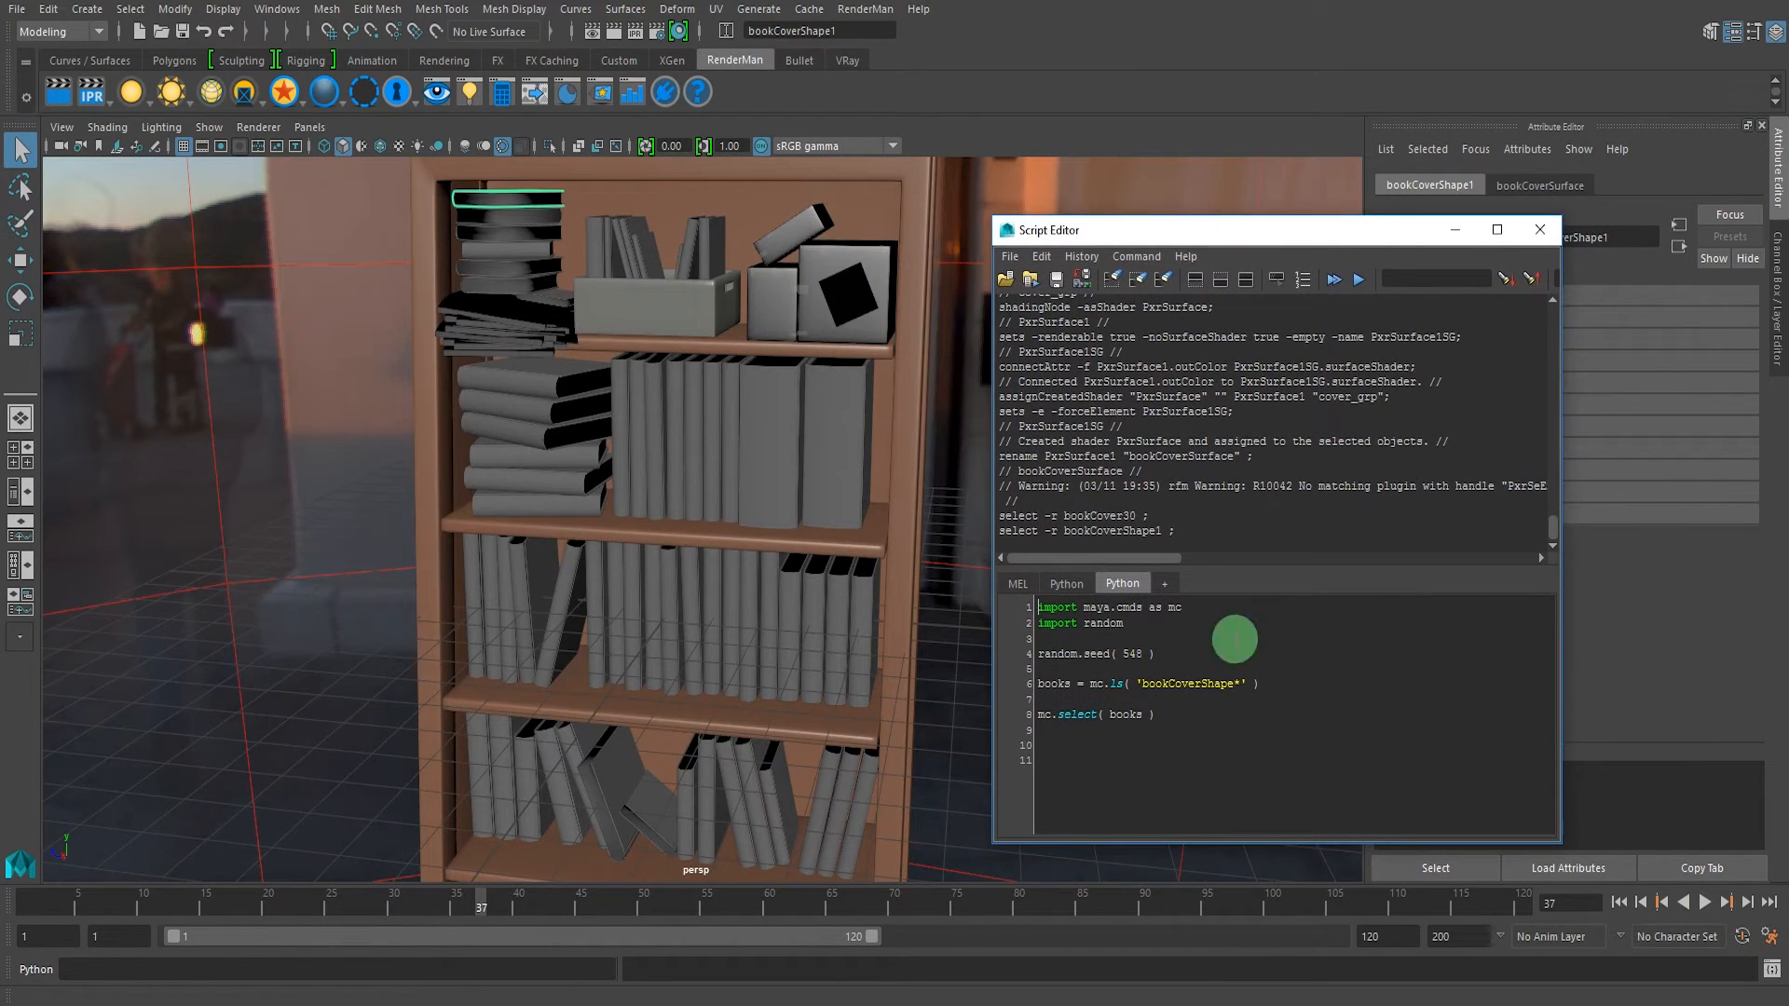
pyautogui.hotkey('ctrl', 'a')
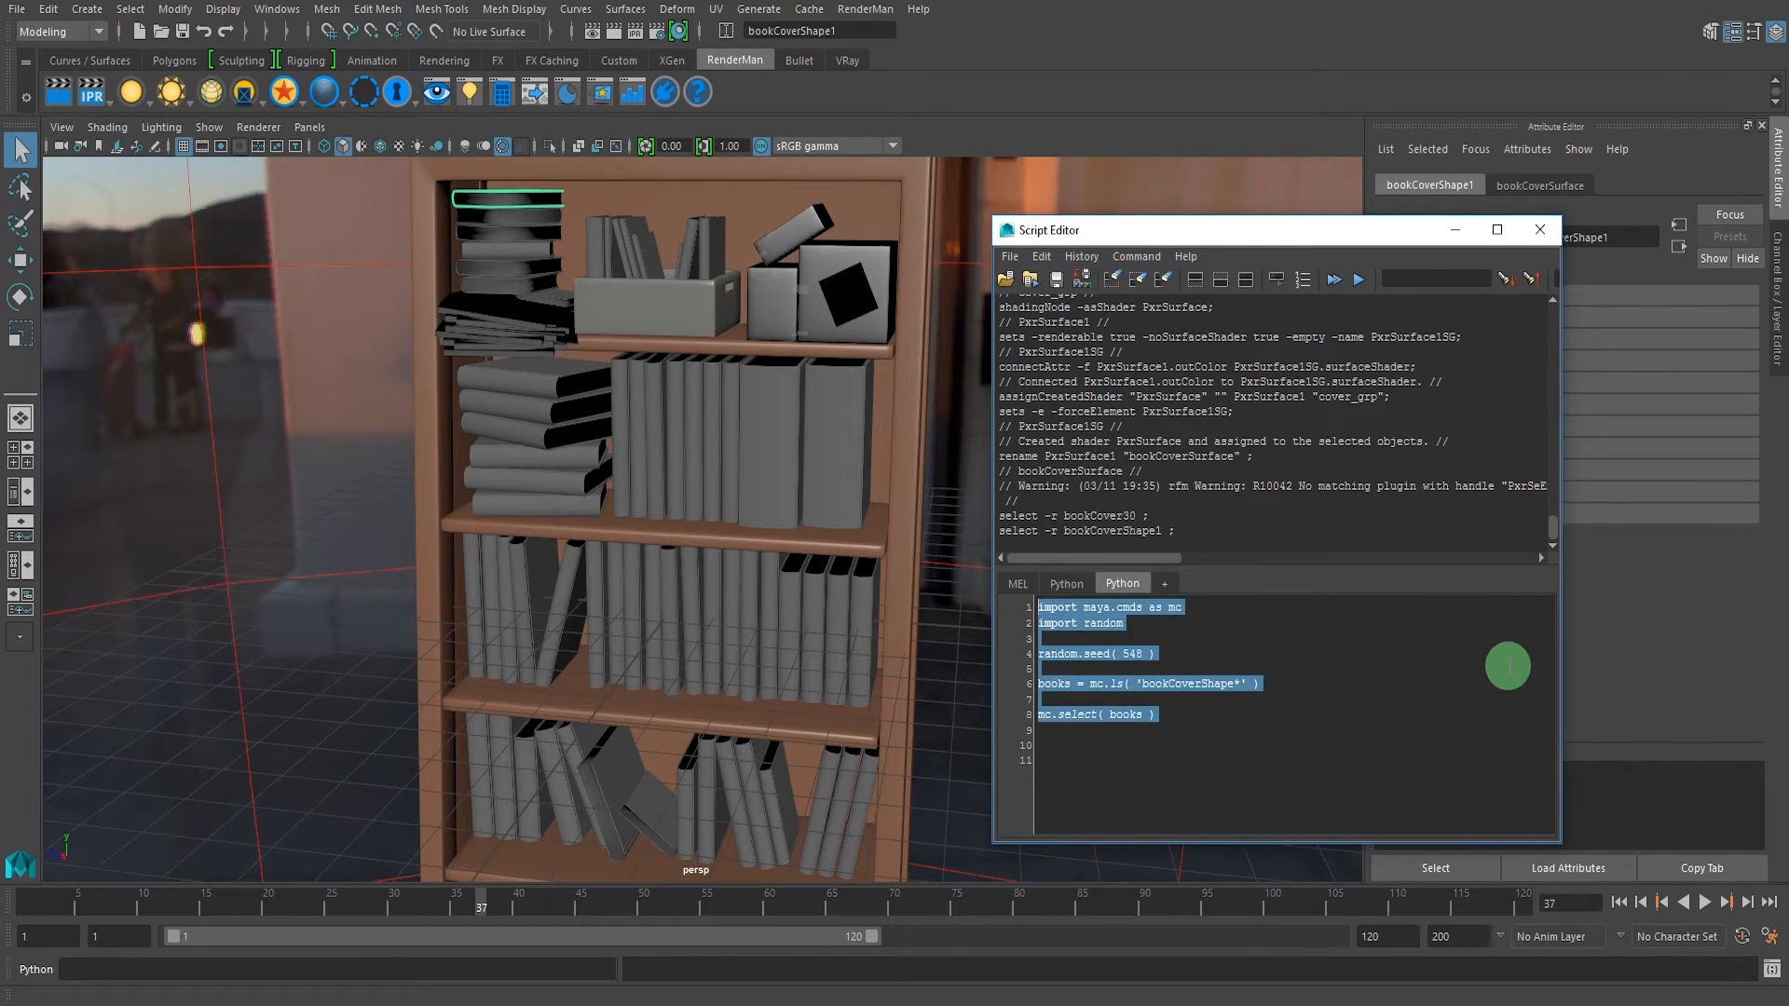
pyautogui.press('BackSpace')
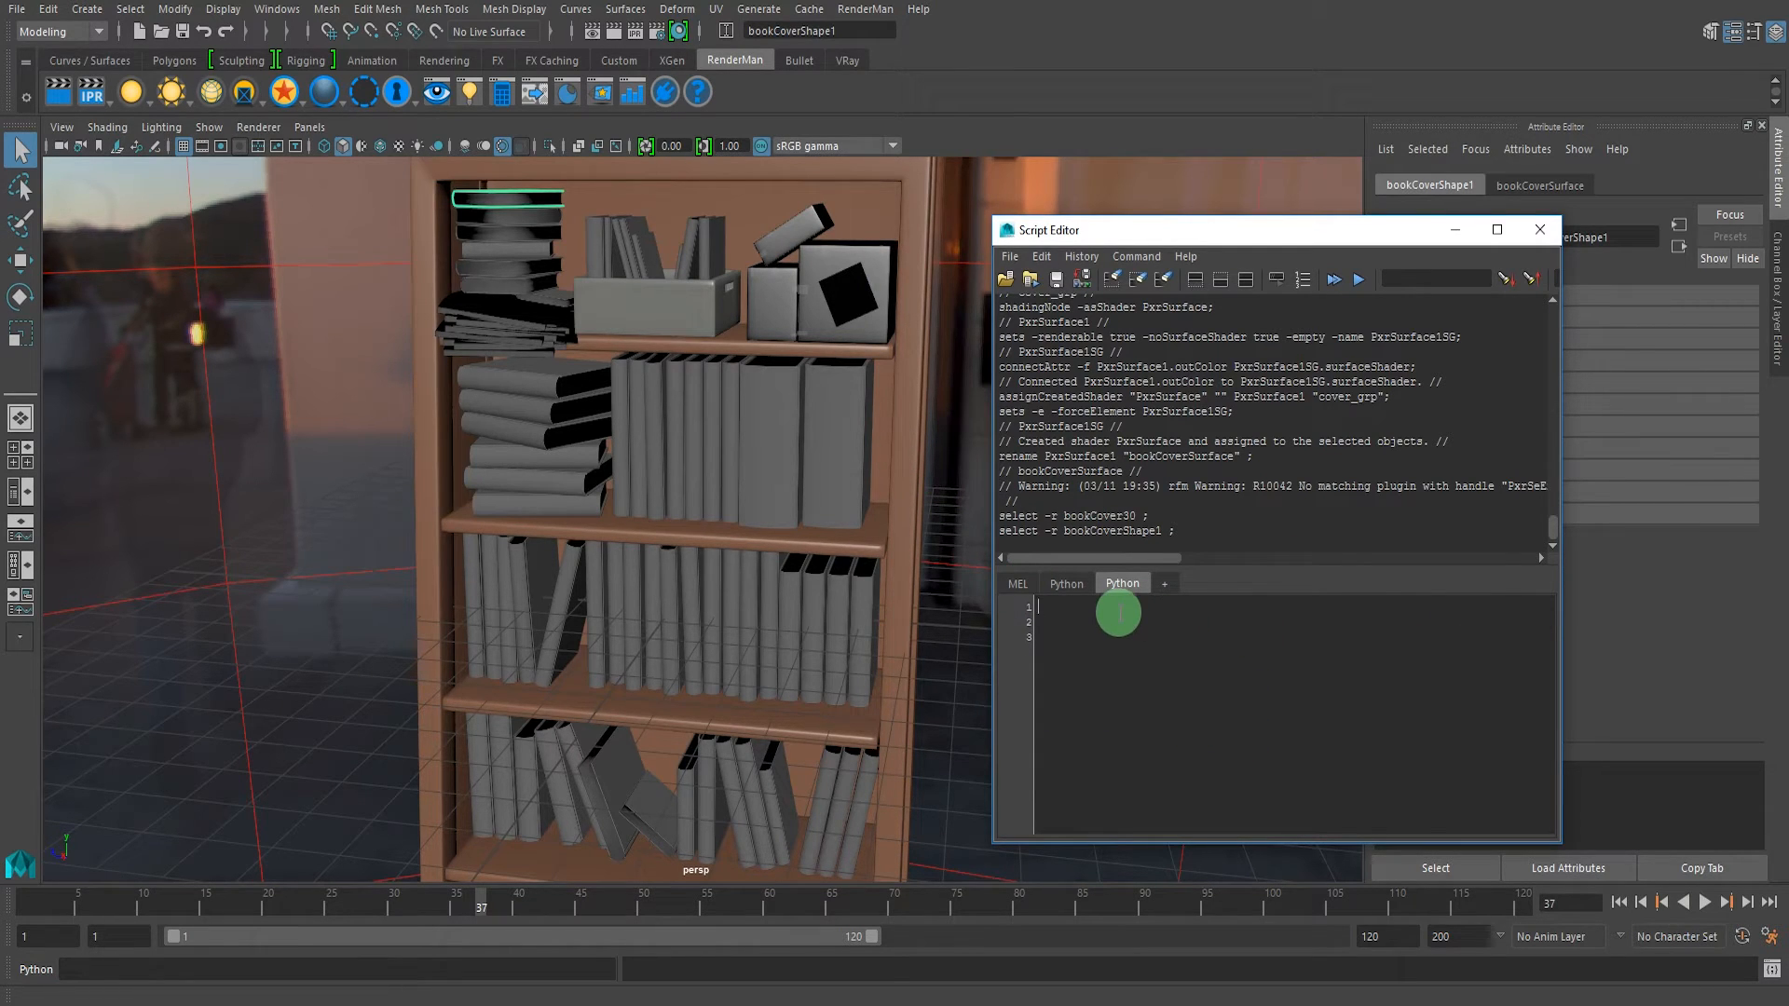
pyautogui.click(277, 299)
# - Write import maya.cmds as mc in the empty Python script and start an mc.ls( call below it
pyautogui.click(1130, 659)
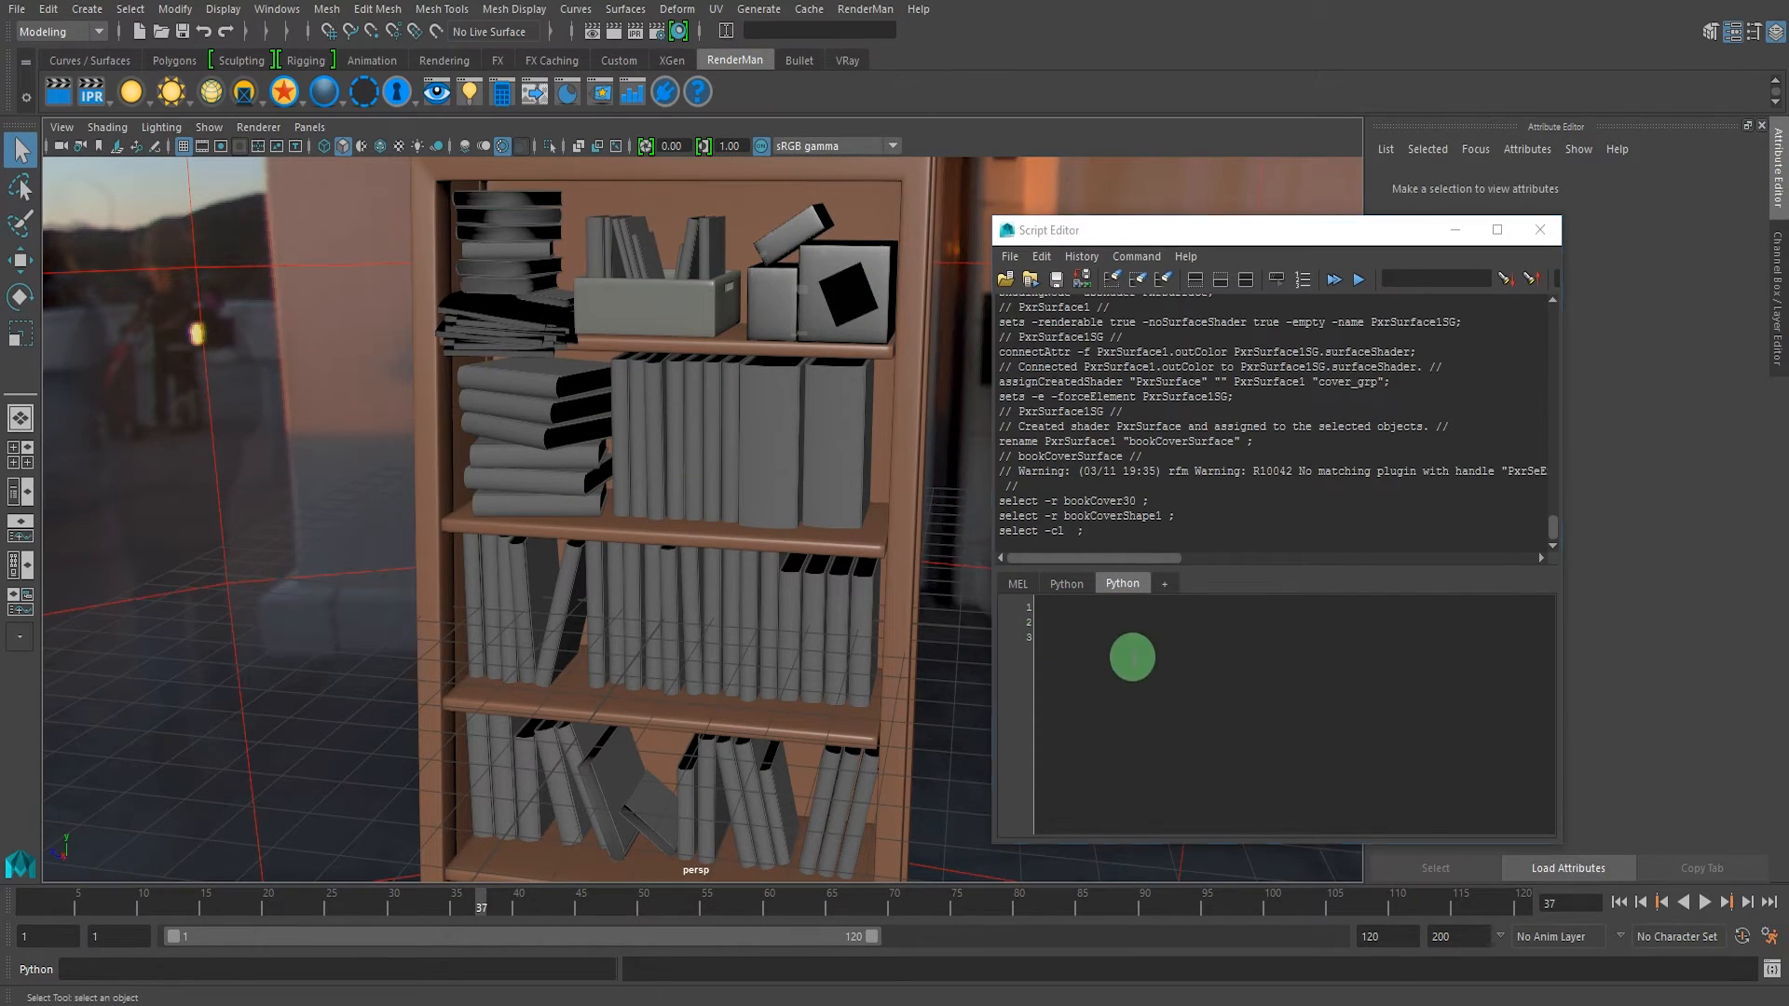
pyautogui.click(1109, 604)
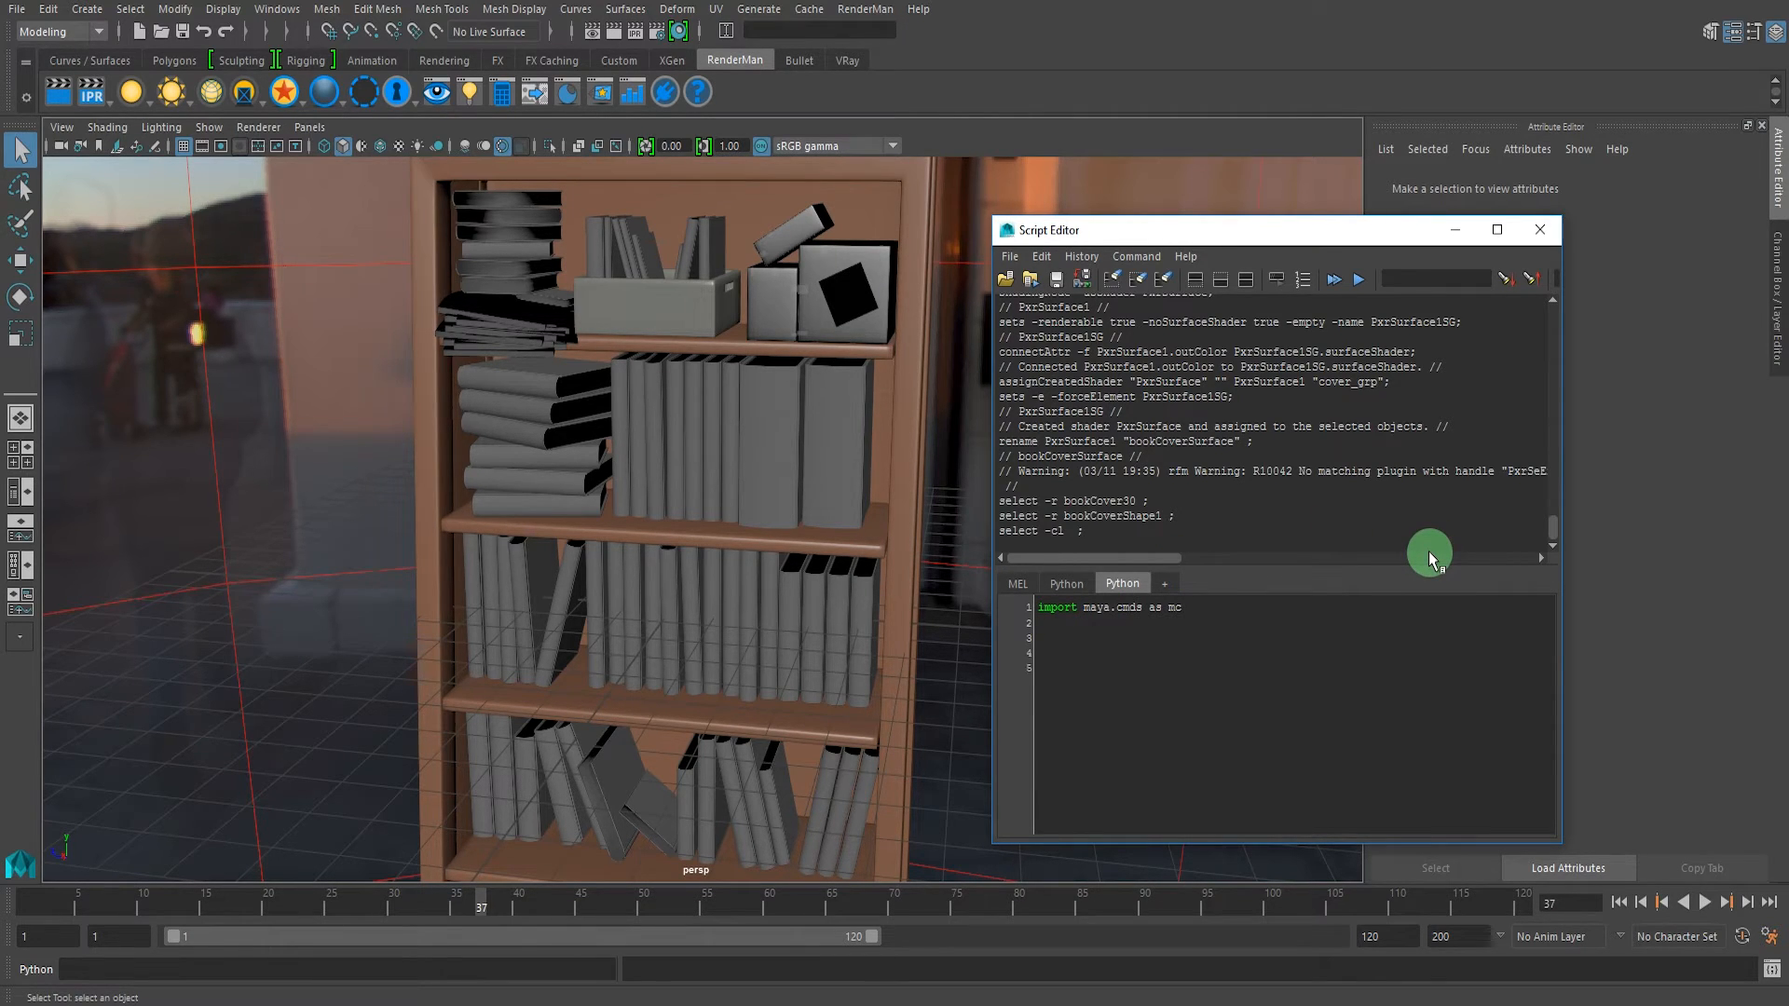
pyautogui.click(1066, 635)
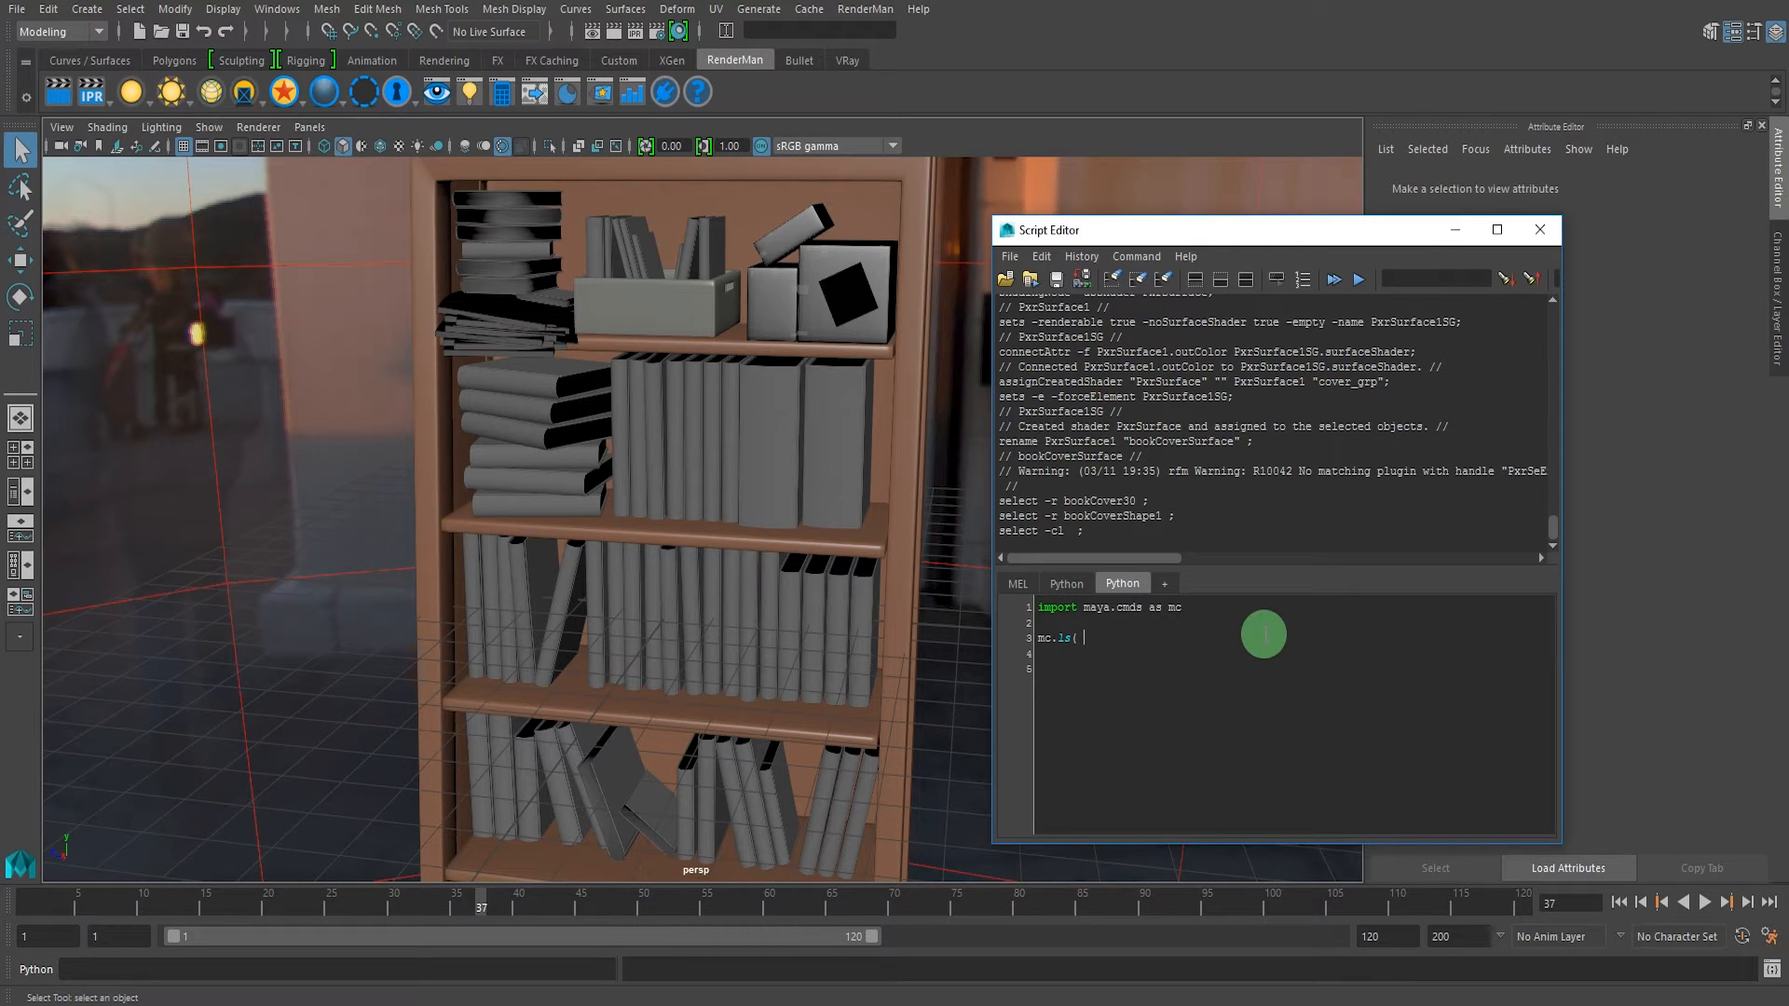
# - Check the shape node names under bookCover1, bookCover2 and bookCover3 in the Outliner
pyautogui.moveTo(1277, 229); pyautogui.dragTo(429, 229)
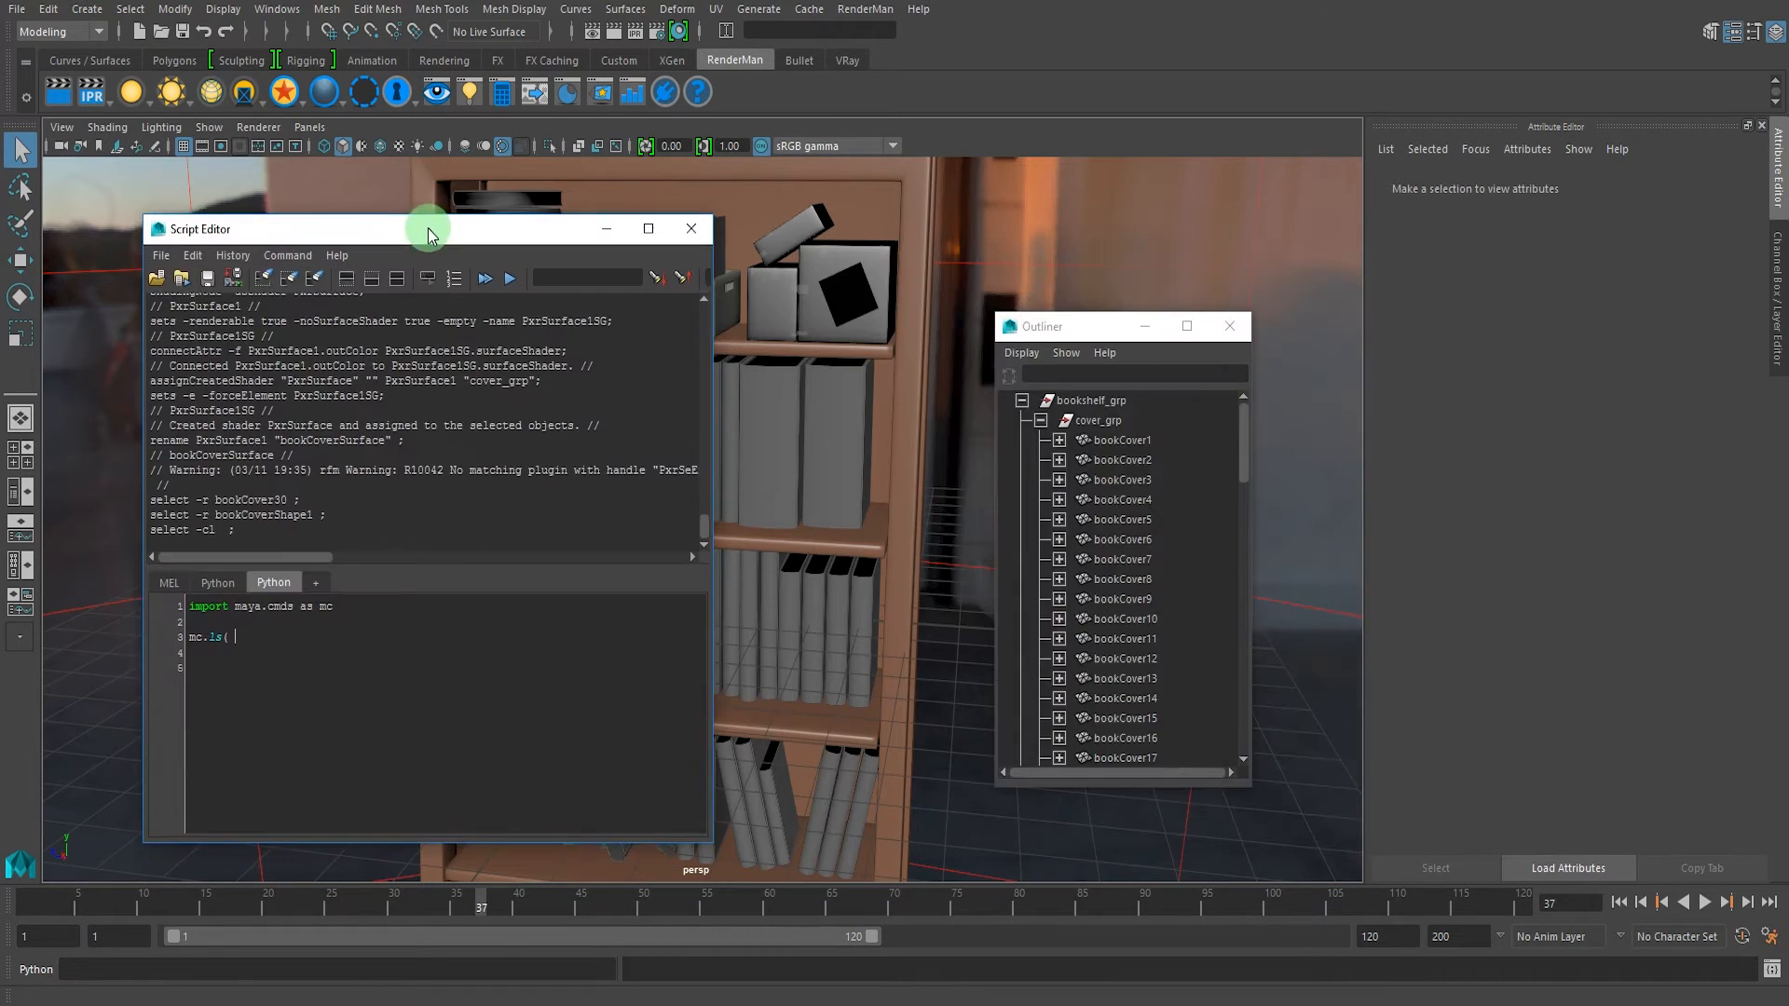
pyautogui.click(1058, 439)
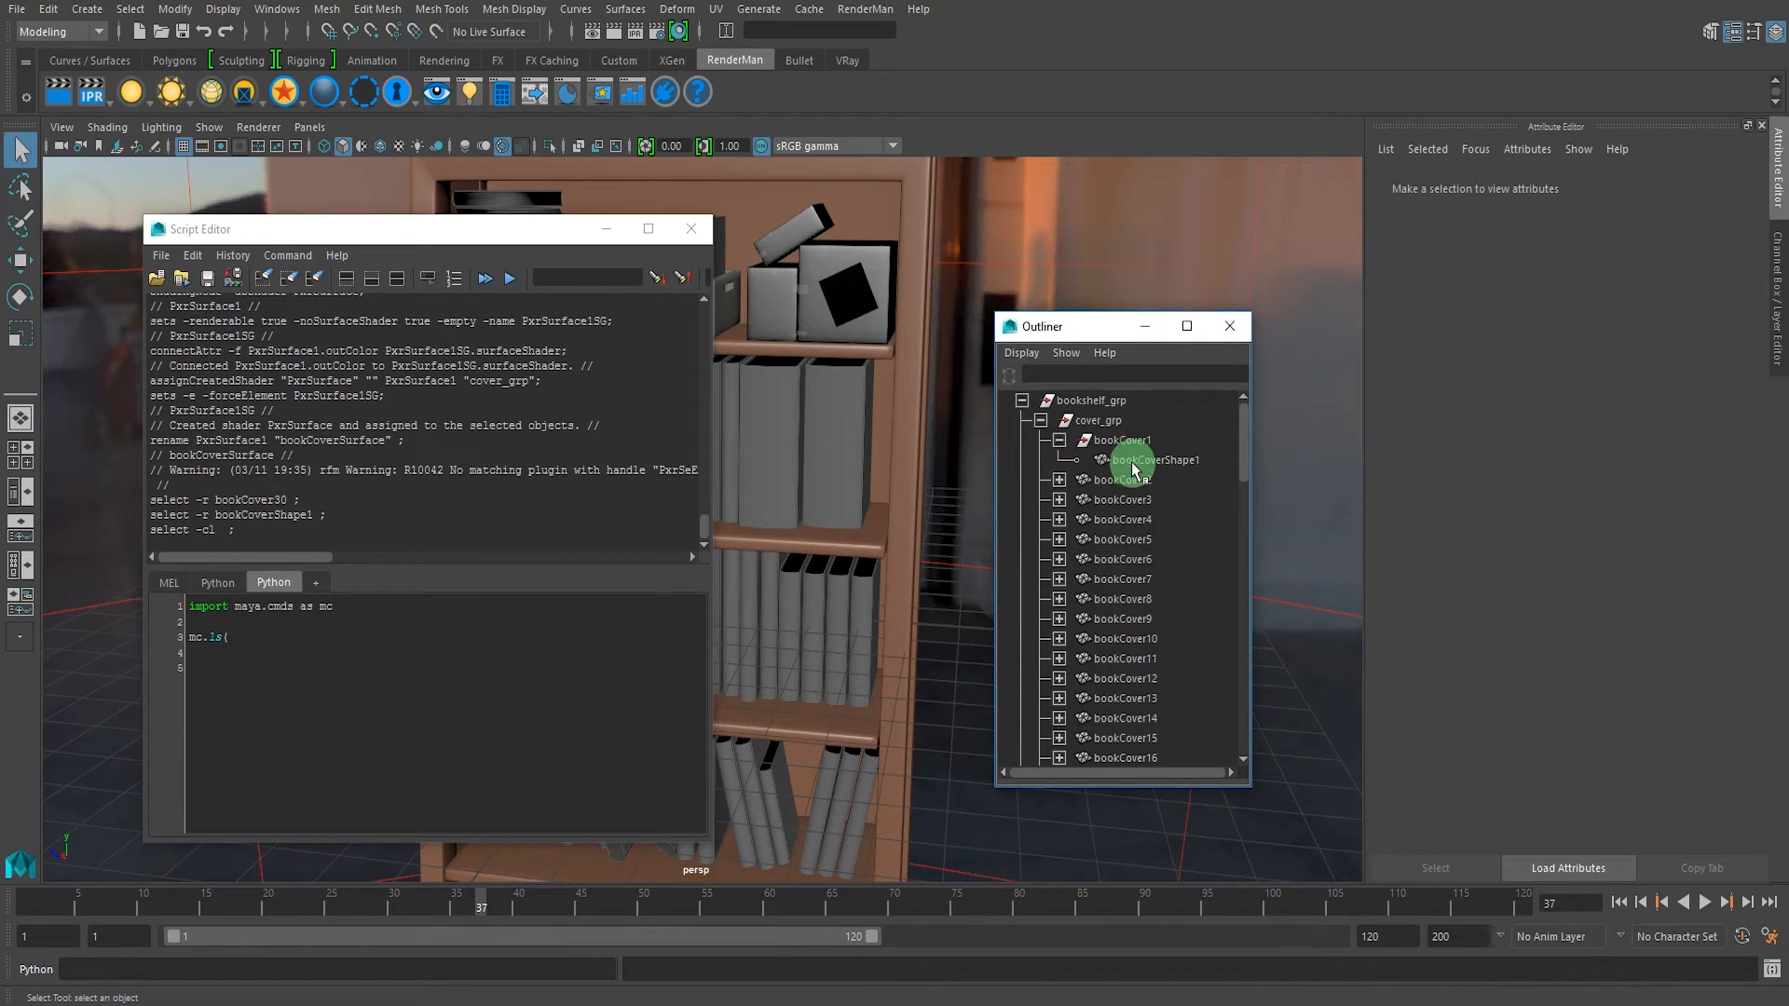
pyautogui.click(1129, 466)
pyautogui.click(1059, 479)
pyautogui.click(1158, 503)
pyautogui.click(1058, 519)
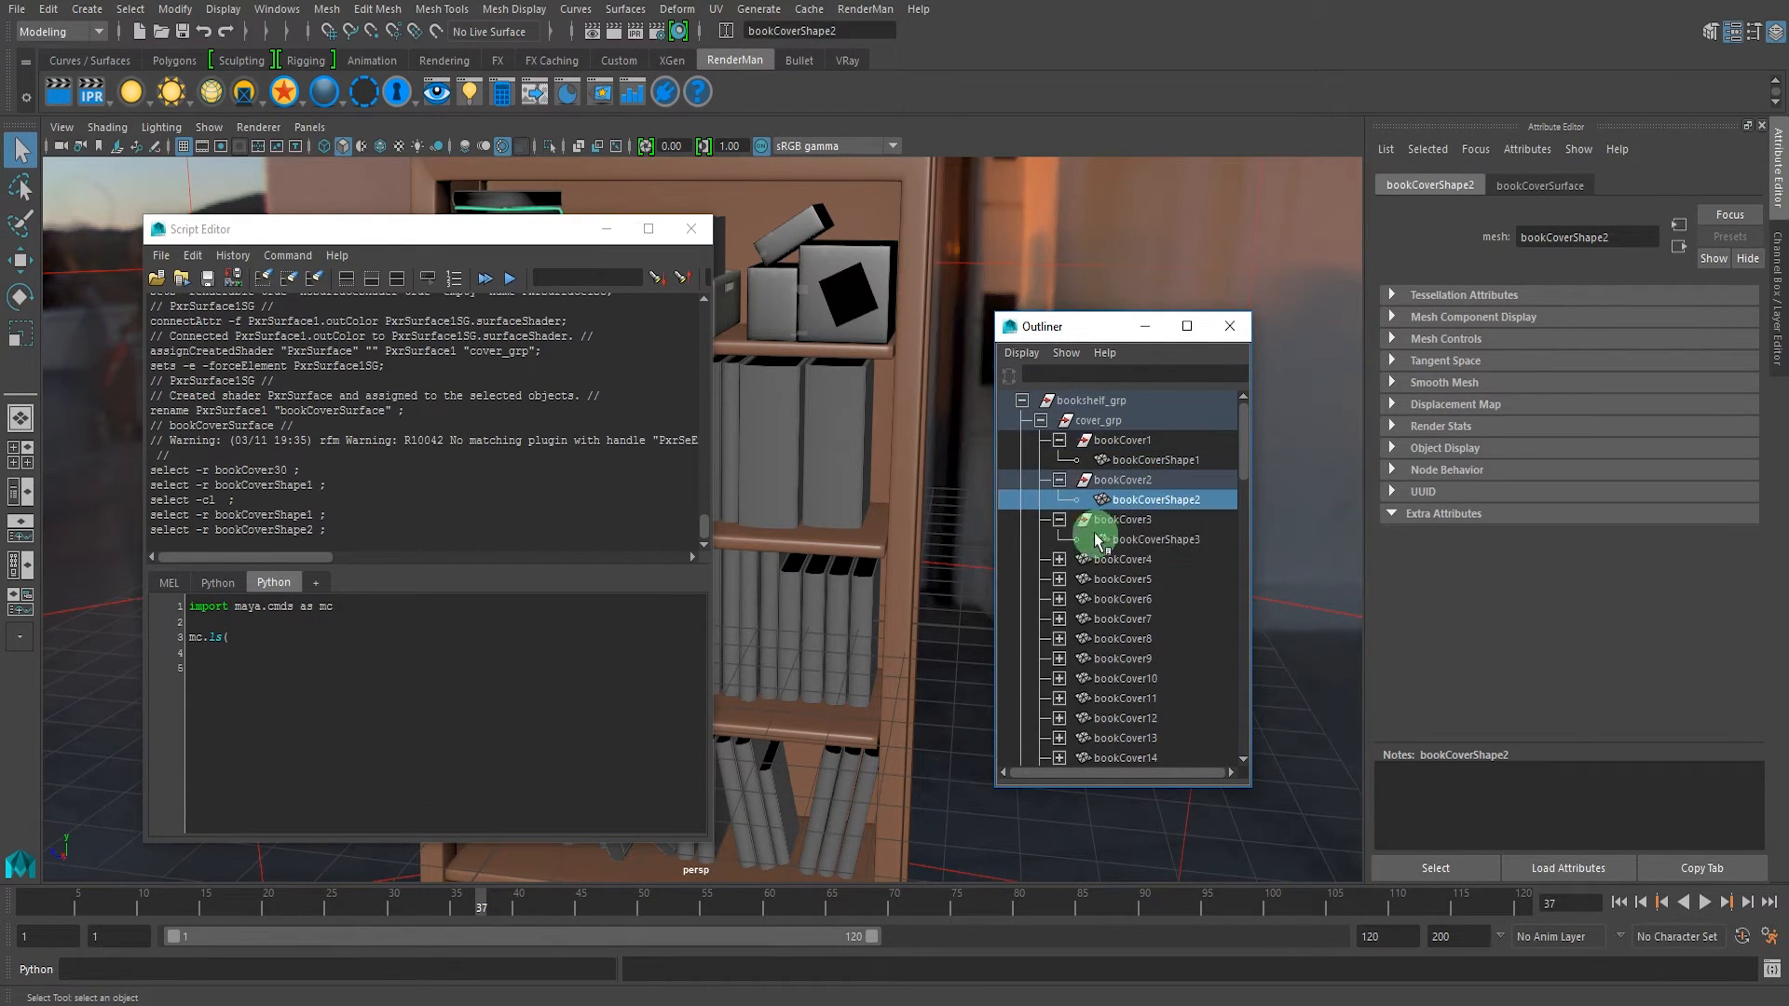
pyautogui.click(1156, 542)
# - Complete the Python script with books = mc.ls( 'bookCoverShape*' ) followed by mc.select( books )
pyautogui.moveTo(519, 228); pyautogui.dragTo(911, 233)
pyautogui.click(682, 645)
pyautogui.moveTo(736, 238); pyautogui.dragTo(641, 238)
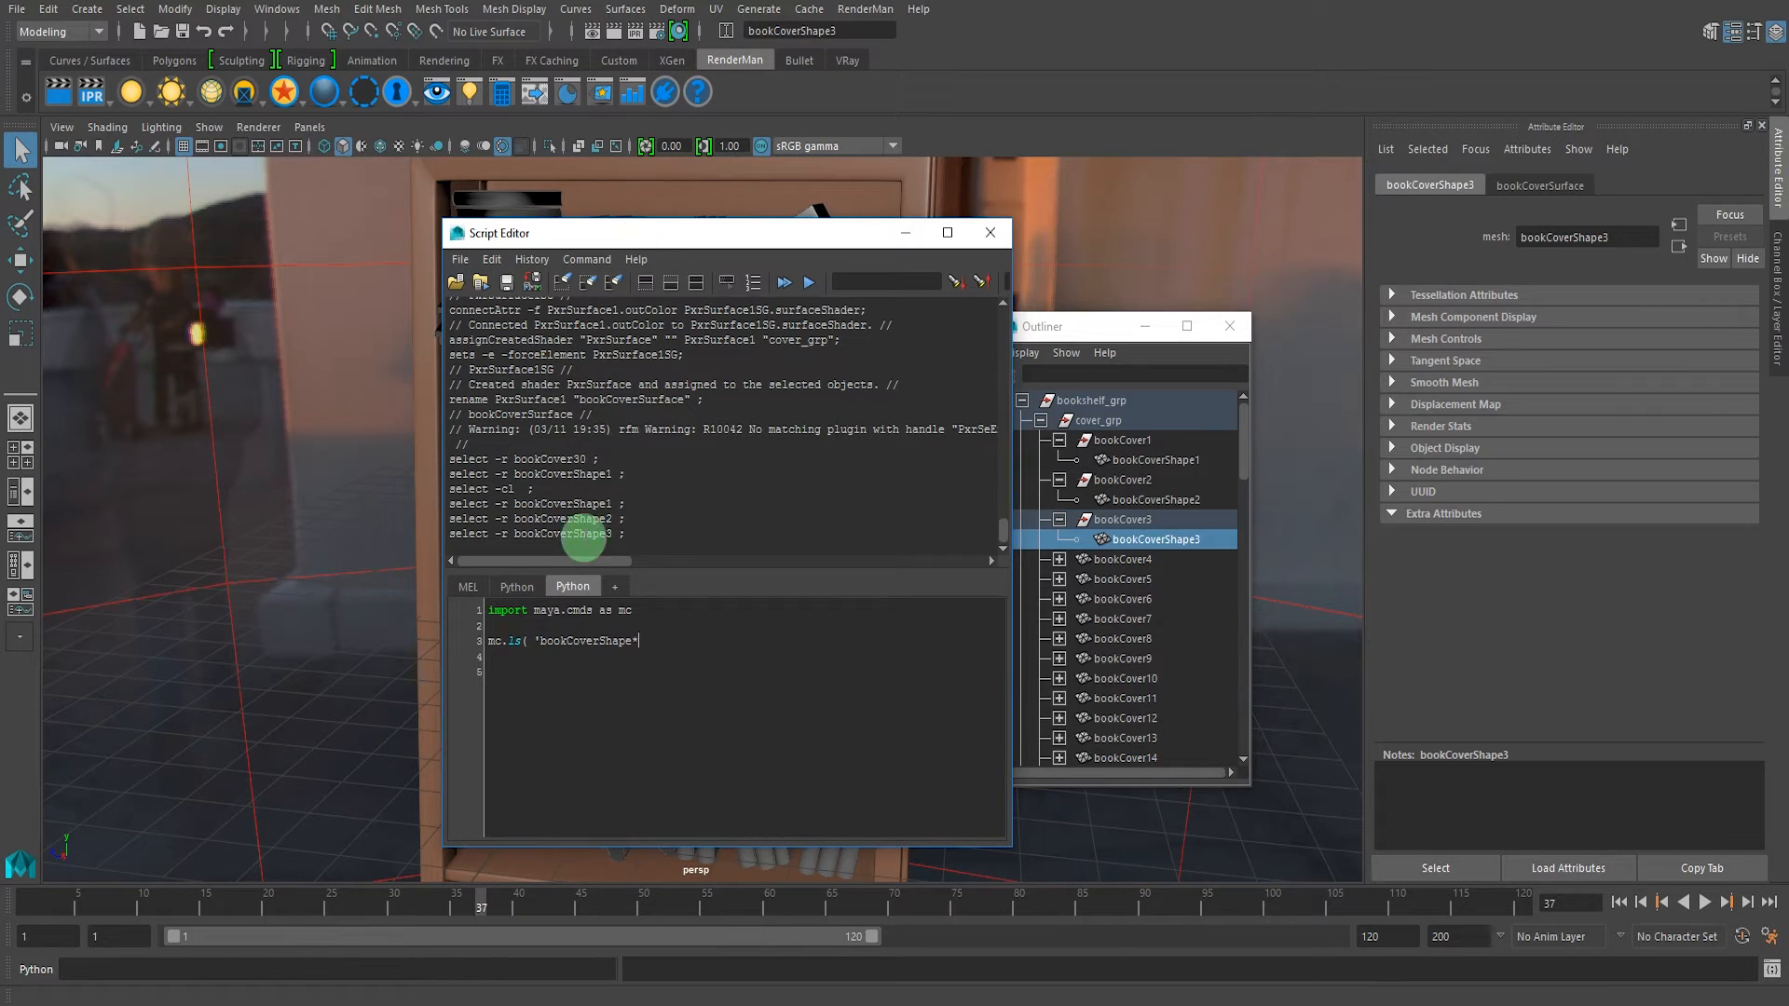
pyautogui.moveTo(539, 643); pyautogui.dragTo(633, 643)
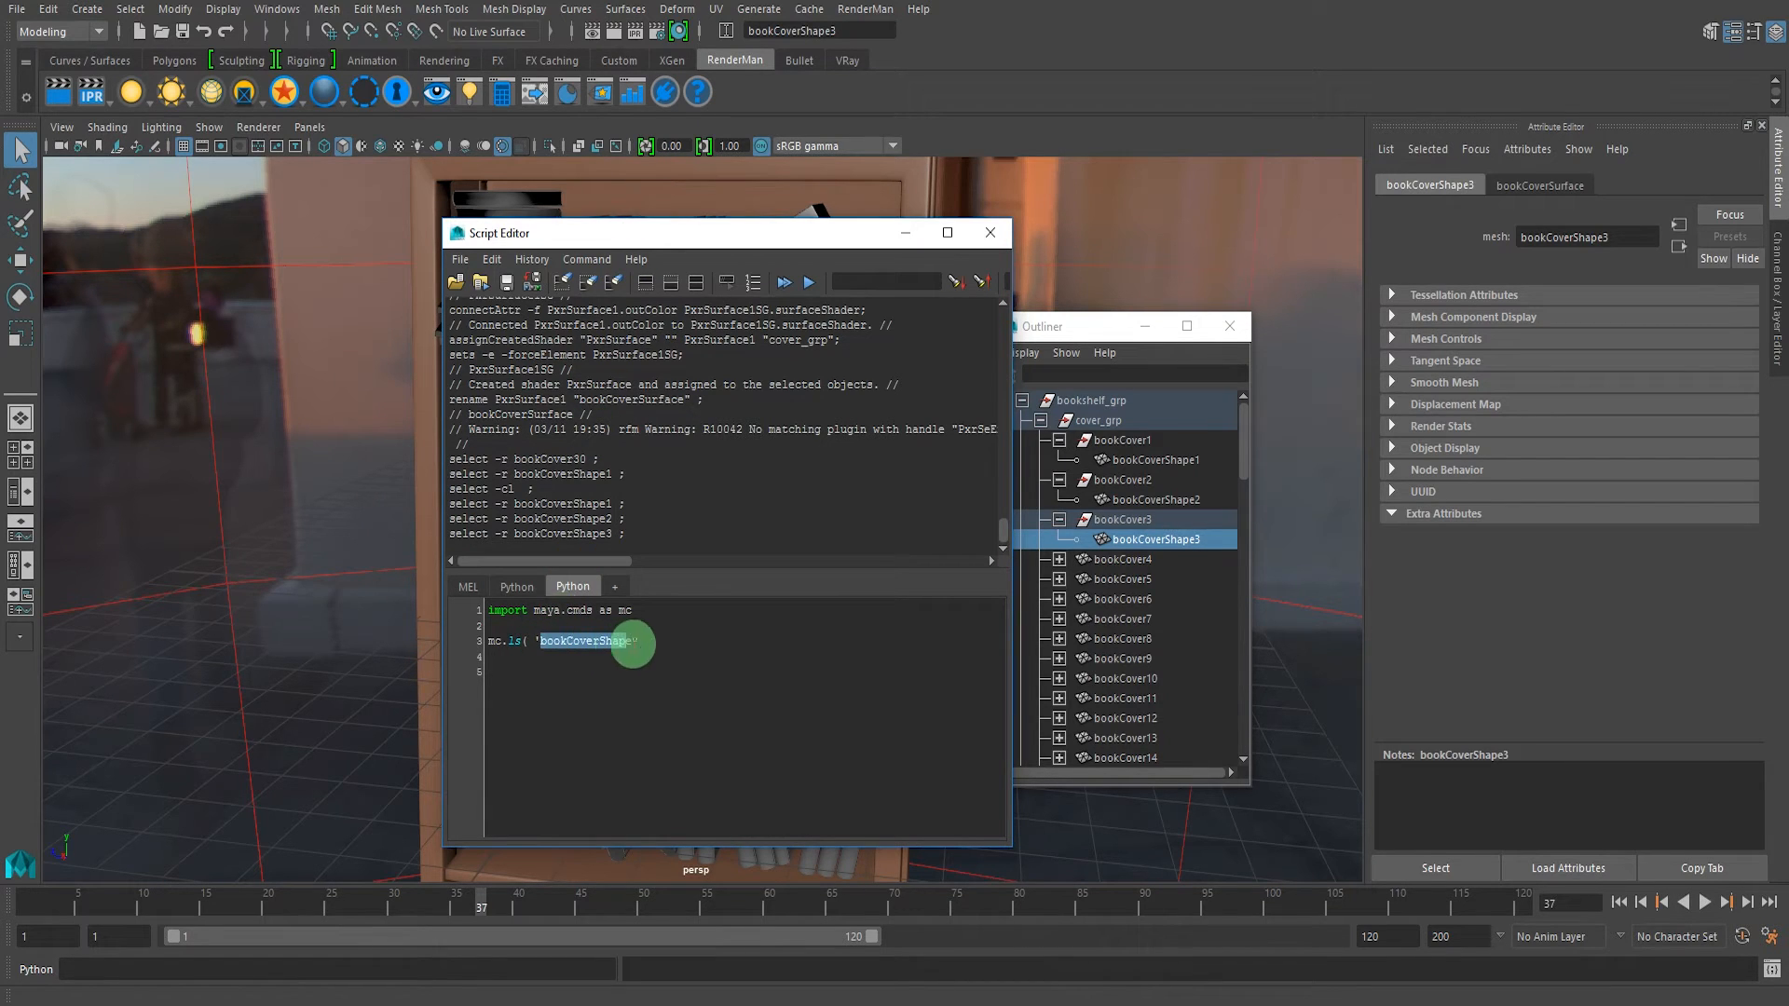
pyautogui.click(634, 641)
pyautogui.write('*')
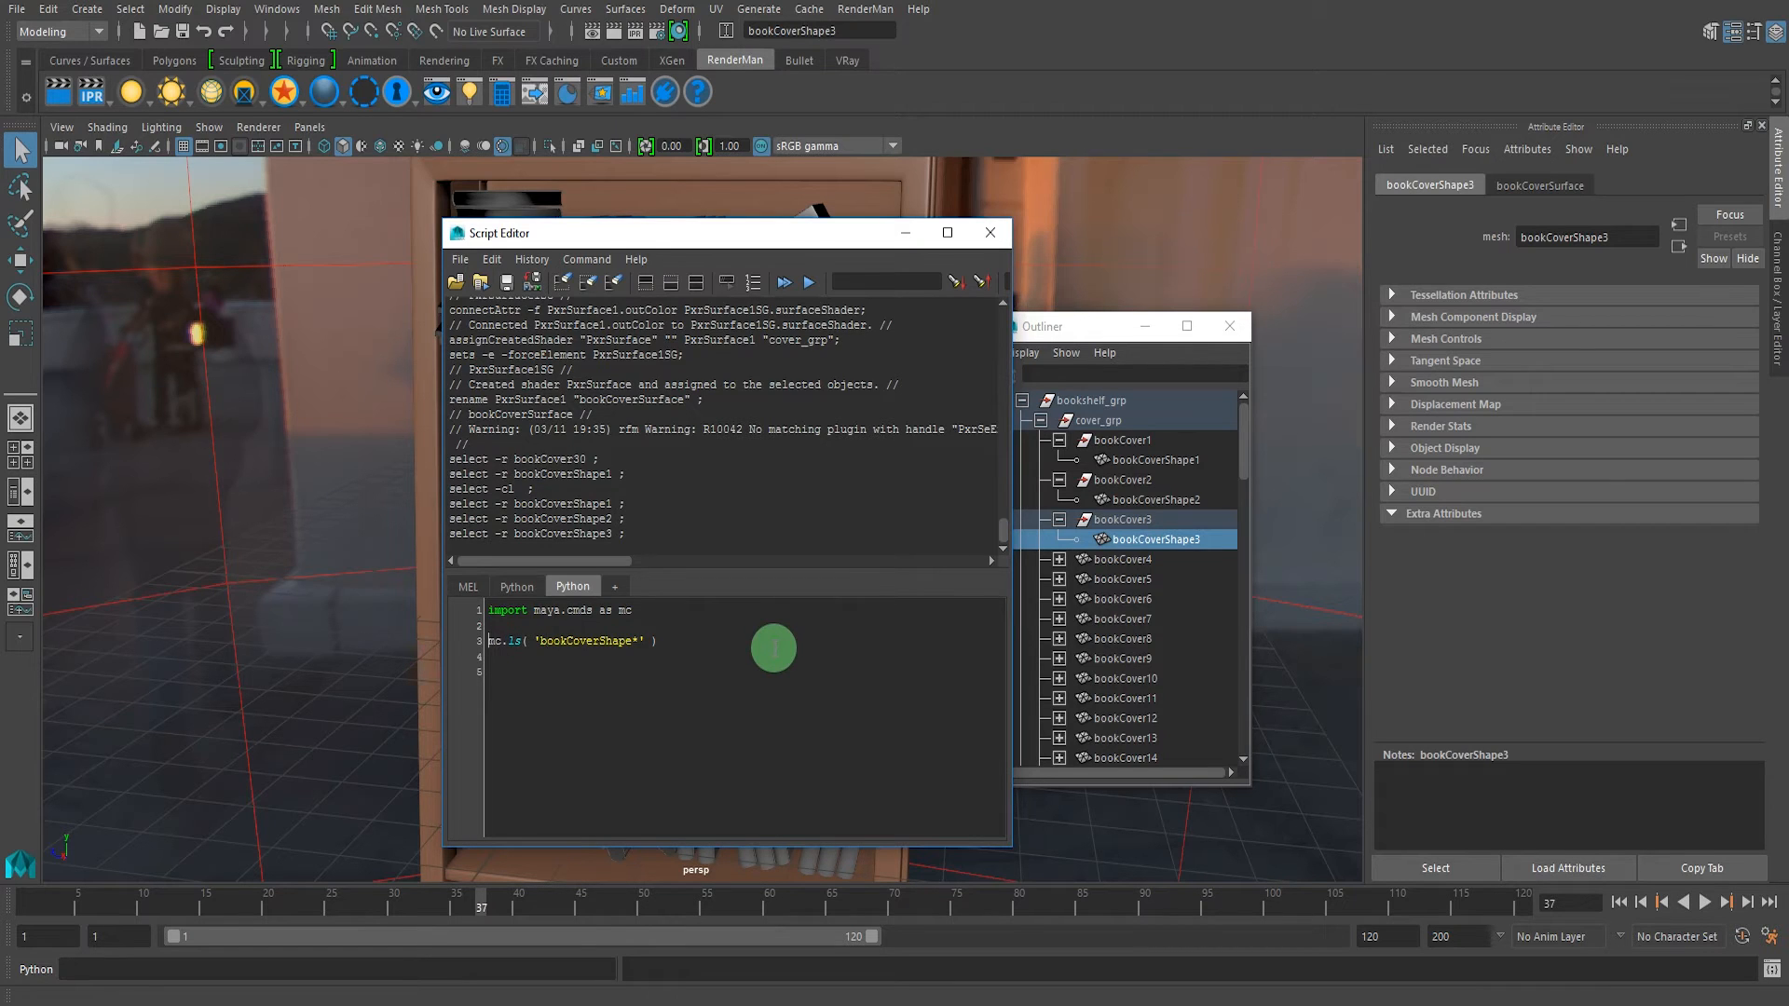
pyautogui.write('=')
pyautogui.click(789, 645)
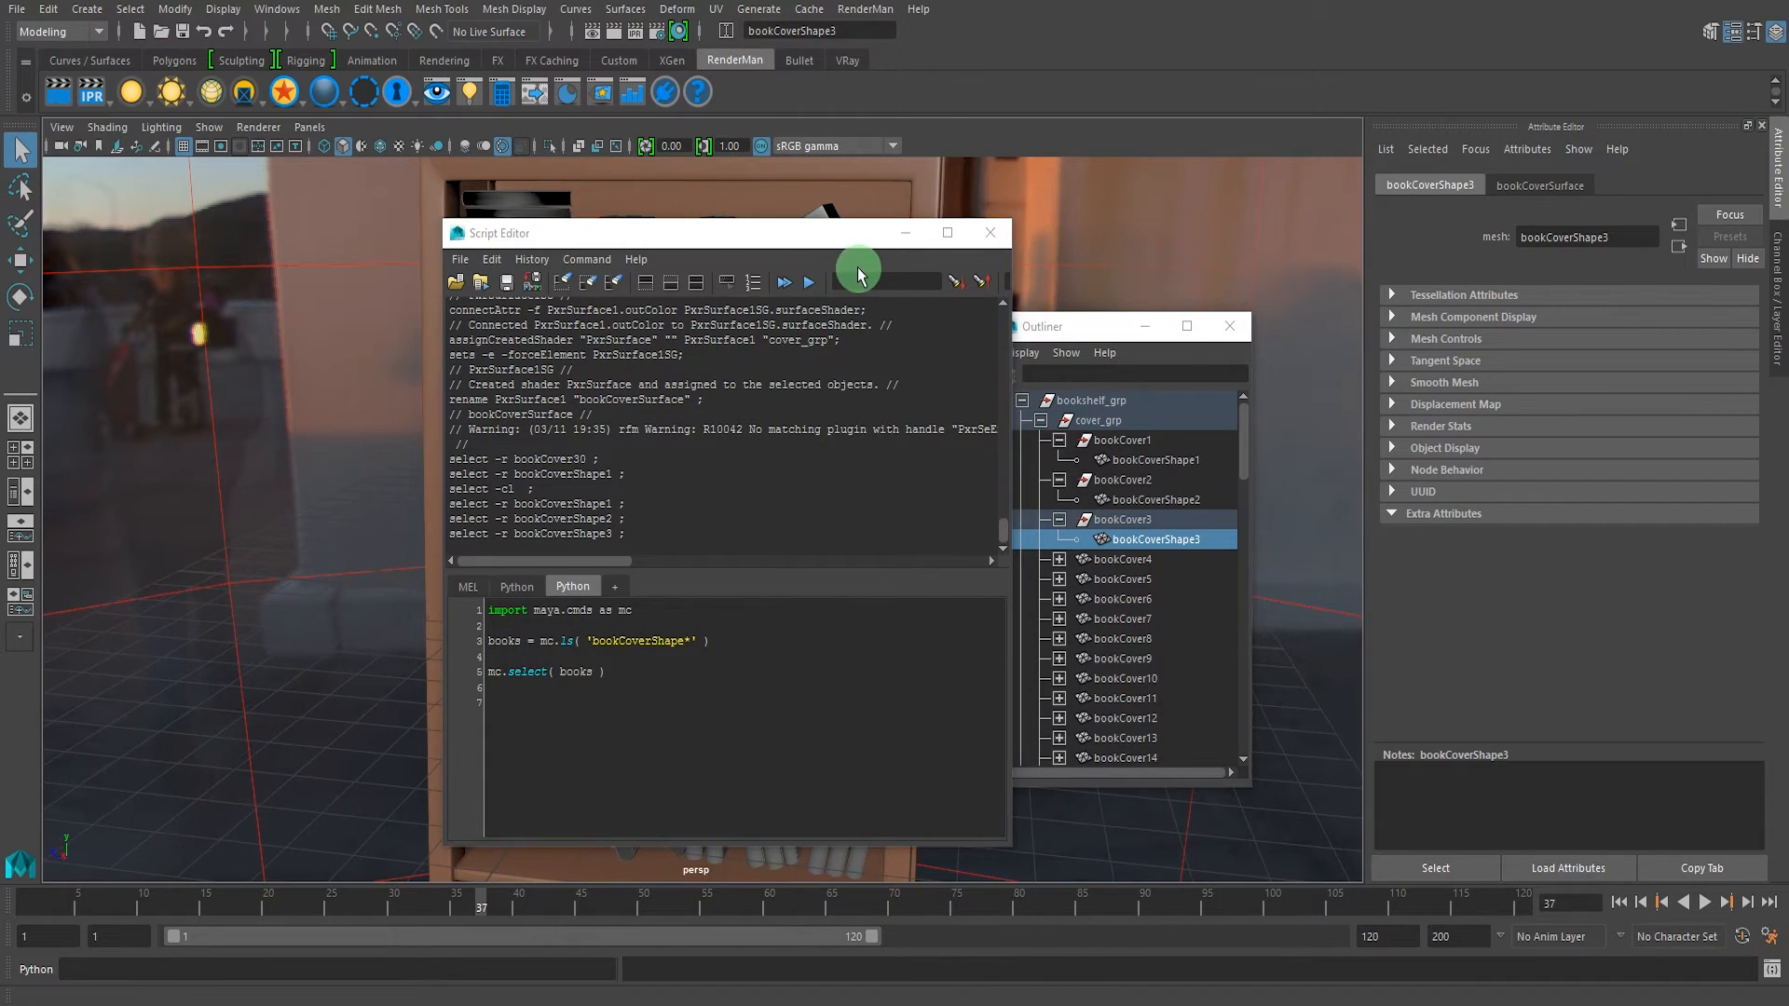
# - Deselect bookCoverShape3 and arrange the Script Editor so the bookshelf and the Outliner stay in view
pyautogui.moveTo(776, 236); pyautogui.dragTo(284, 216)
pyautogui.keyDown('ctrl'); pyautogui.click(1158, 540); pyautogui.keyUp('ctrl')
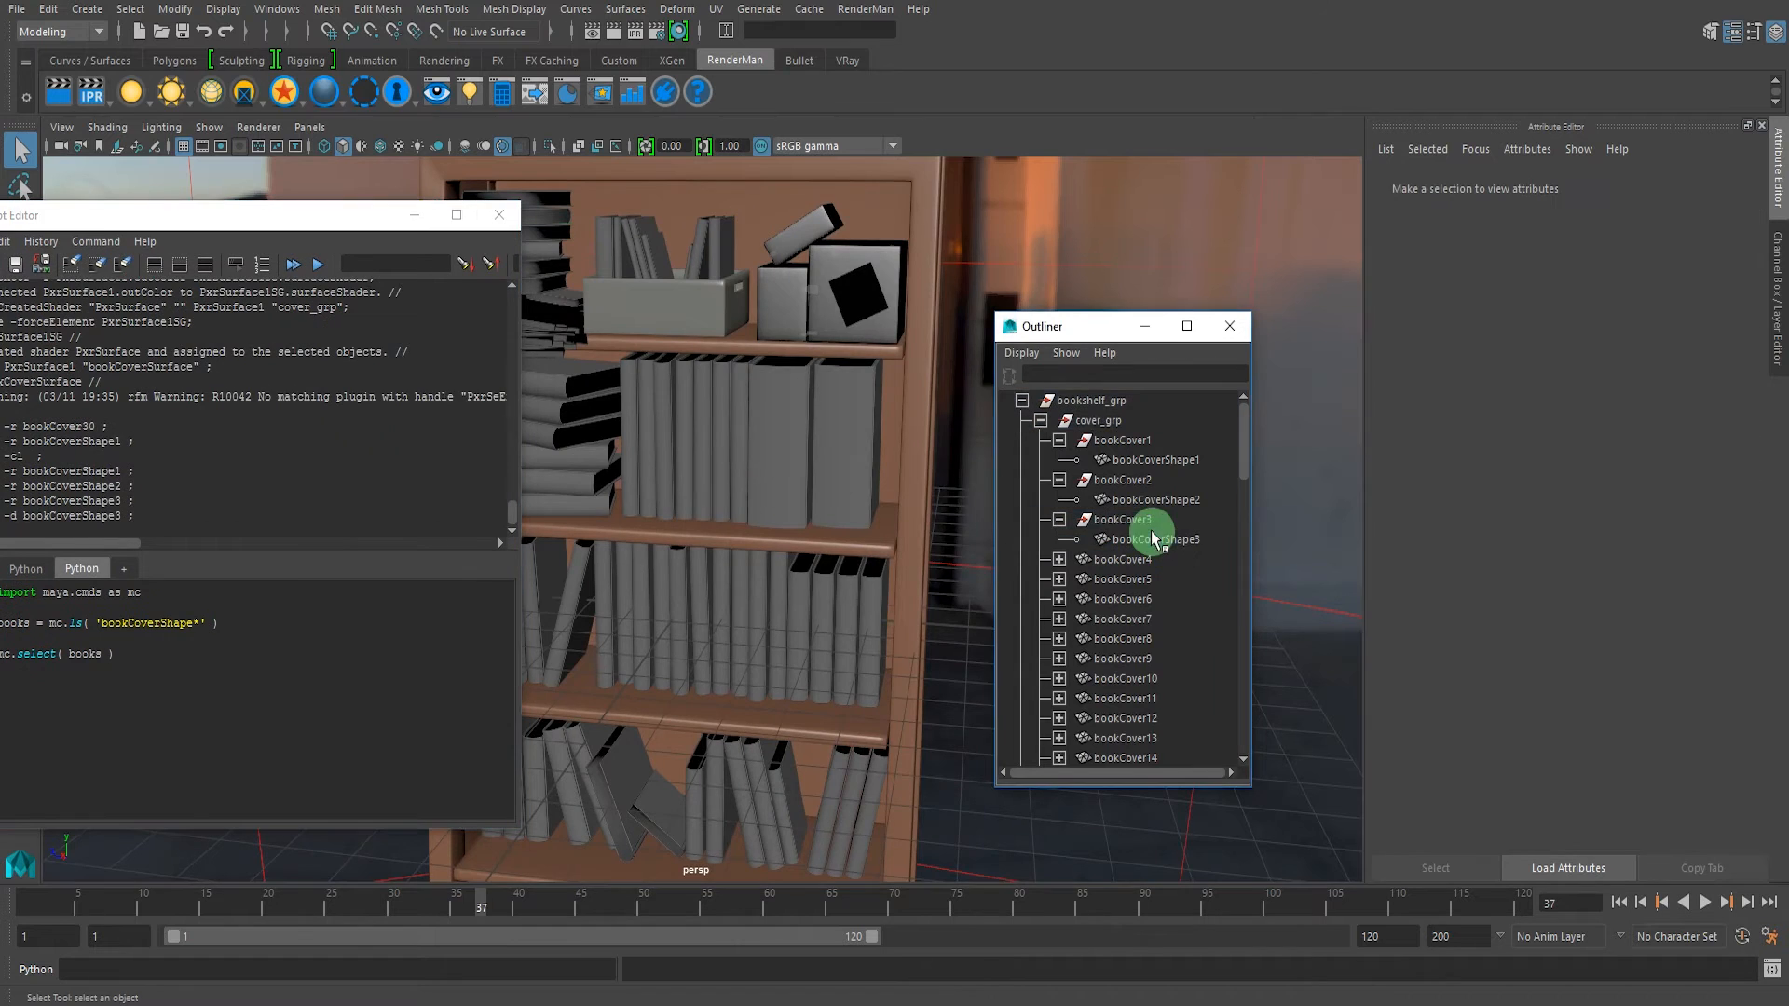
pyautogui.keyDown('alt'); pyautogui.moveTo(720, 431); pyautogui.dragTo(823, 432, button='middle'); pyautogui.keyUp('alt')
pyautogui.moveTo(320, 223); pyautogui.dragTo(400, 225)
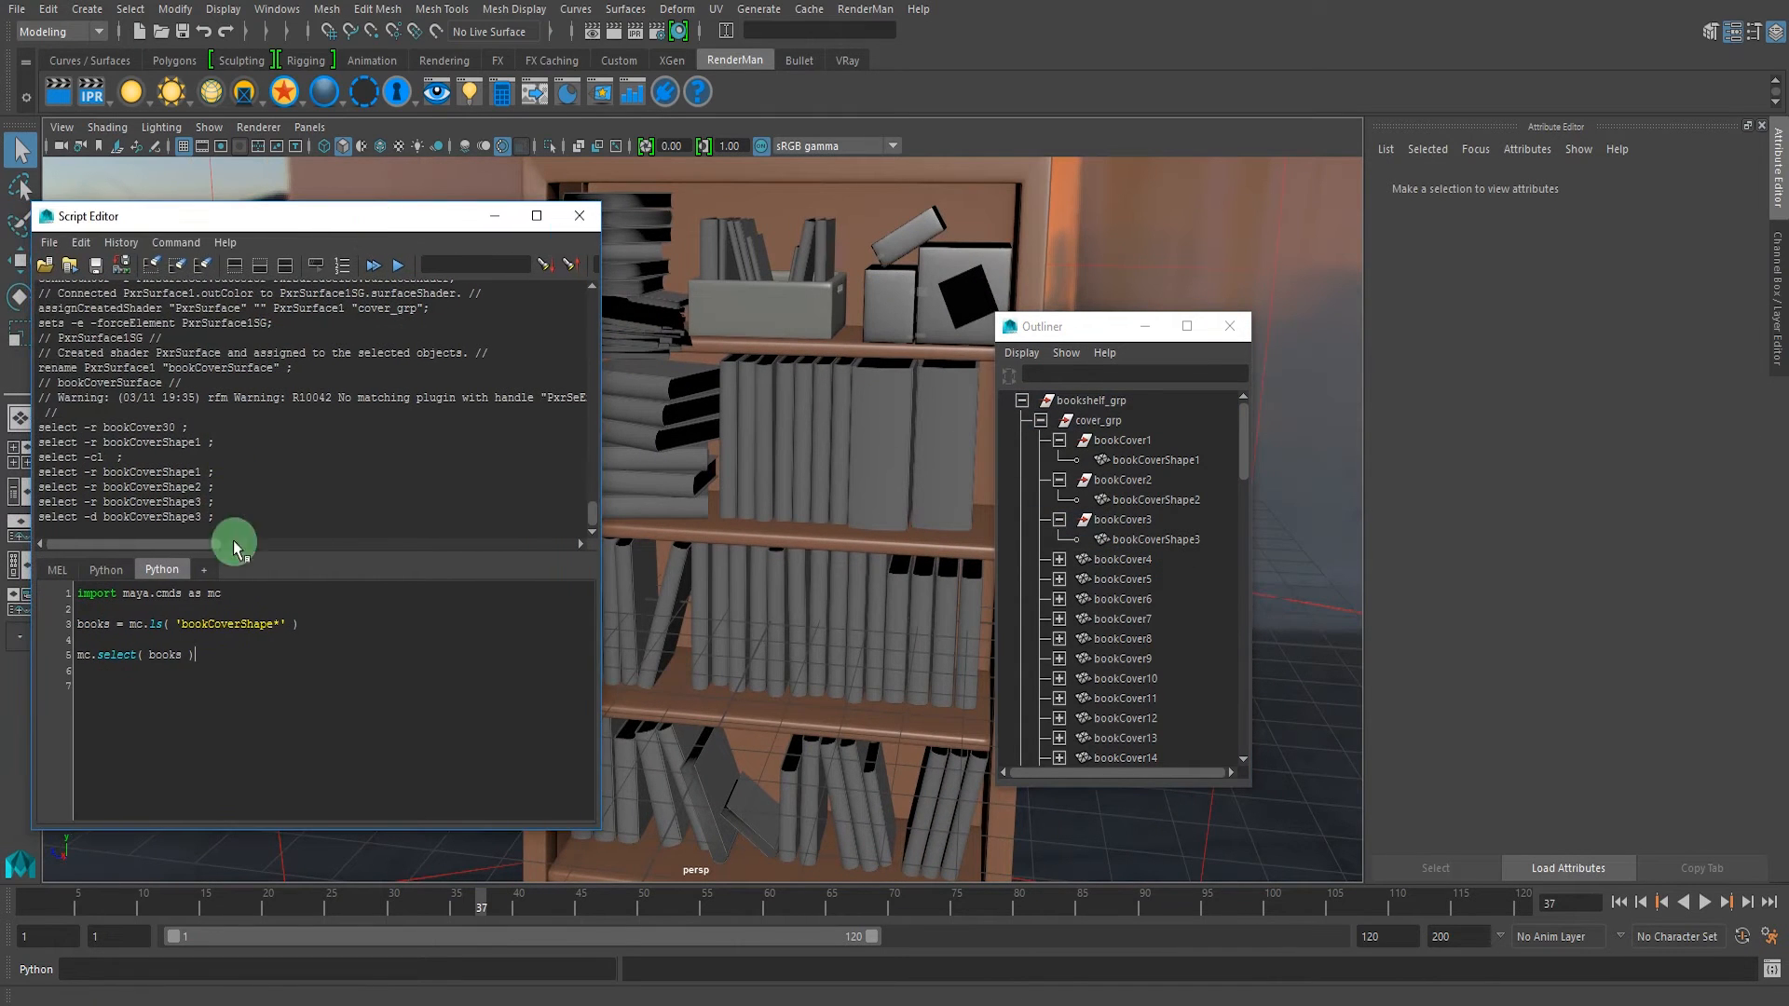
# - Run the Python script to select all the book cover shapes and collapse the expanded book covers in the Outliner
pyautogui.click(372, 270)
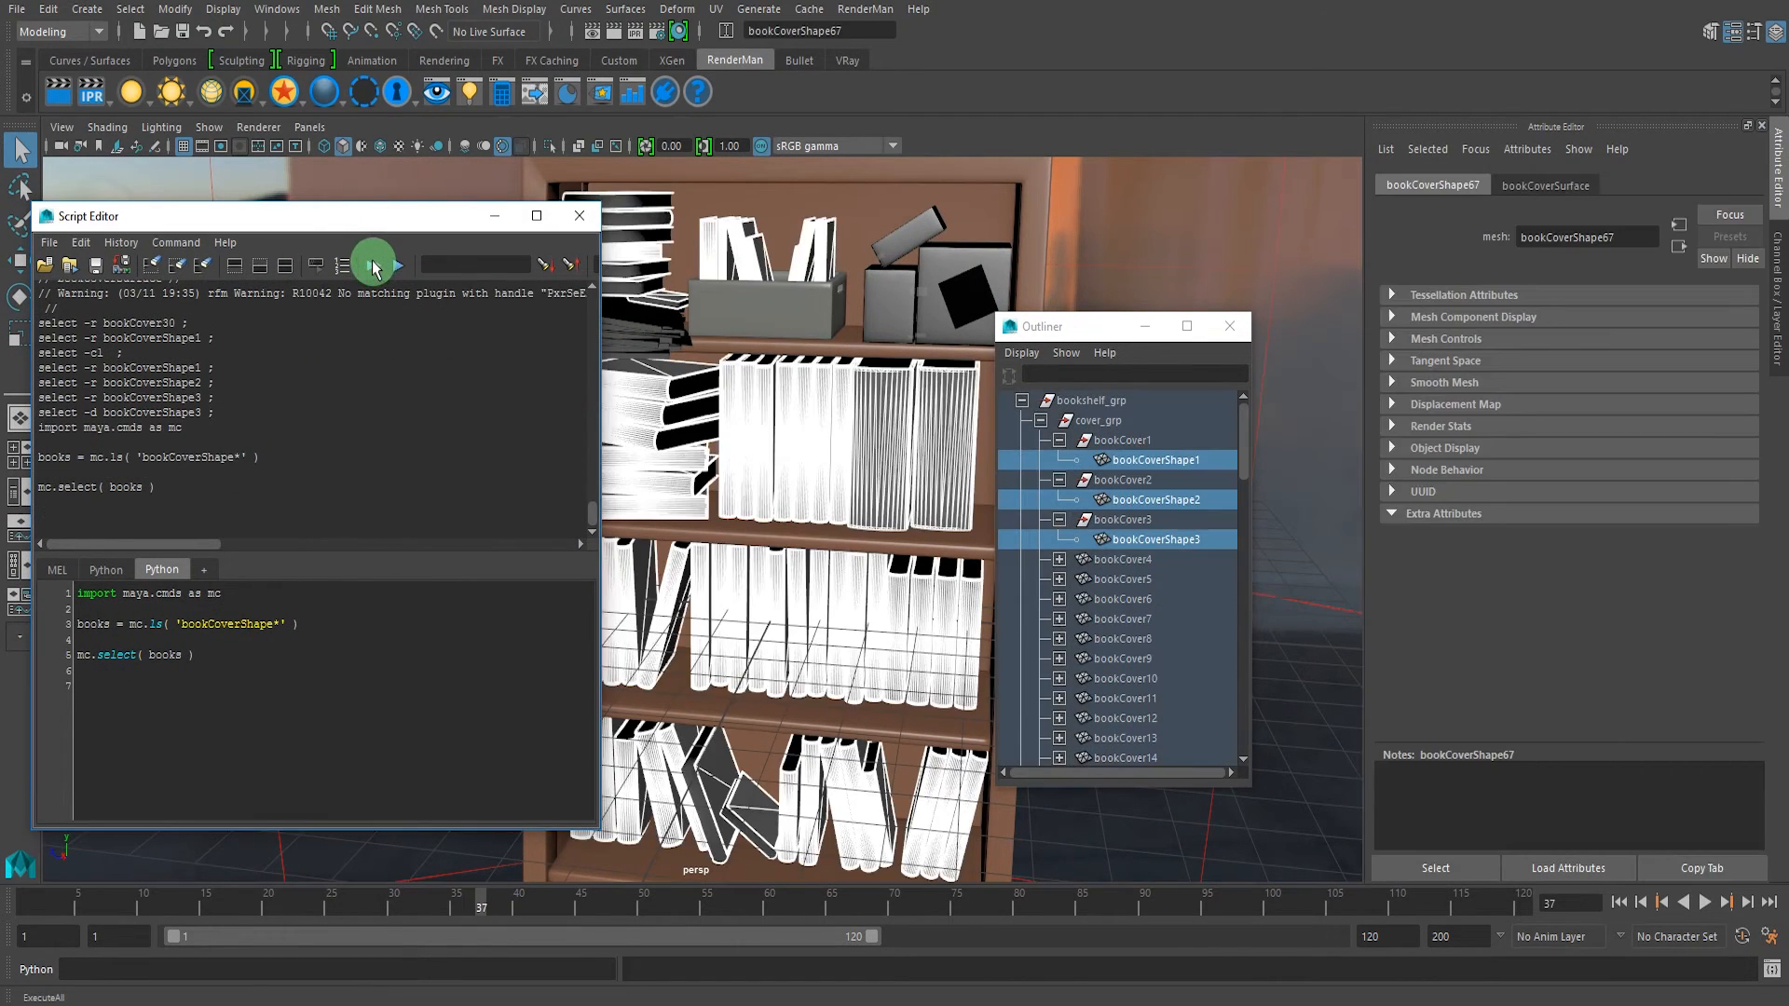
pyautogui.keyDown('alt'); pyautogui.moveTo(938, 479); pyautogui.dragTo(943, 493, button='middle'); pyautogui.keyUp('alt')
pyautogui.click(1060, 559)
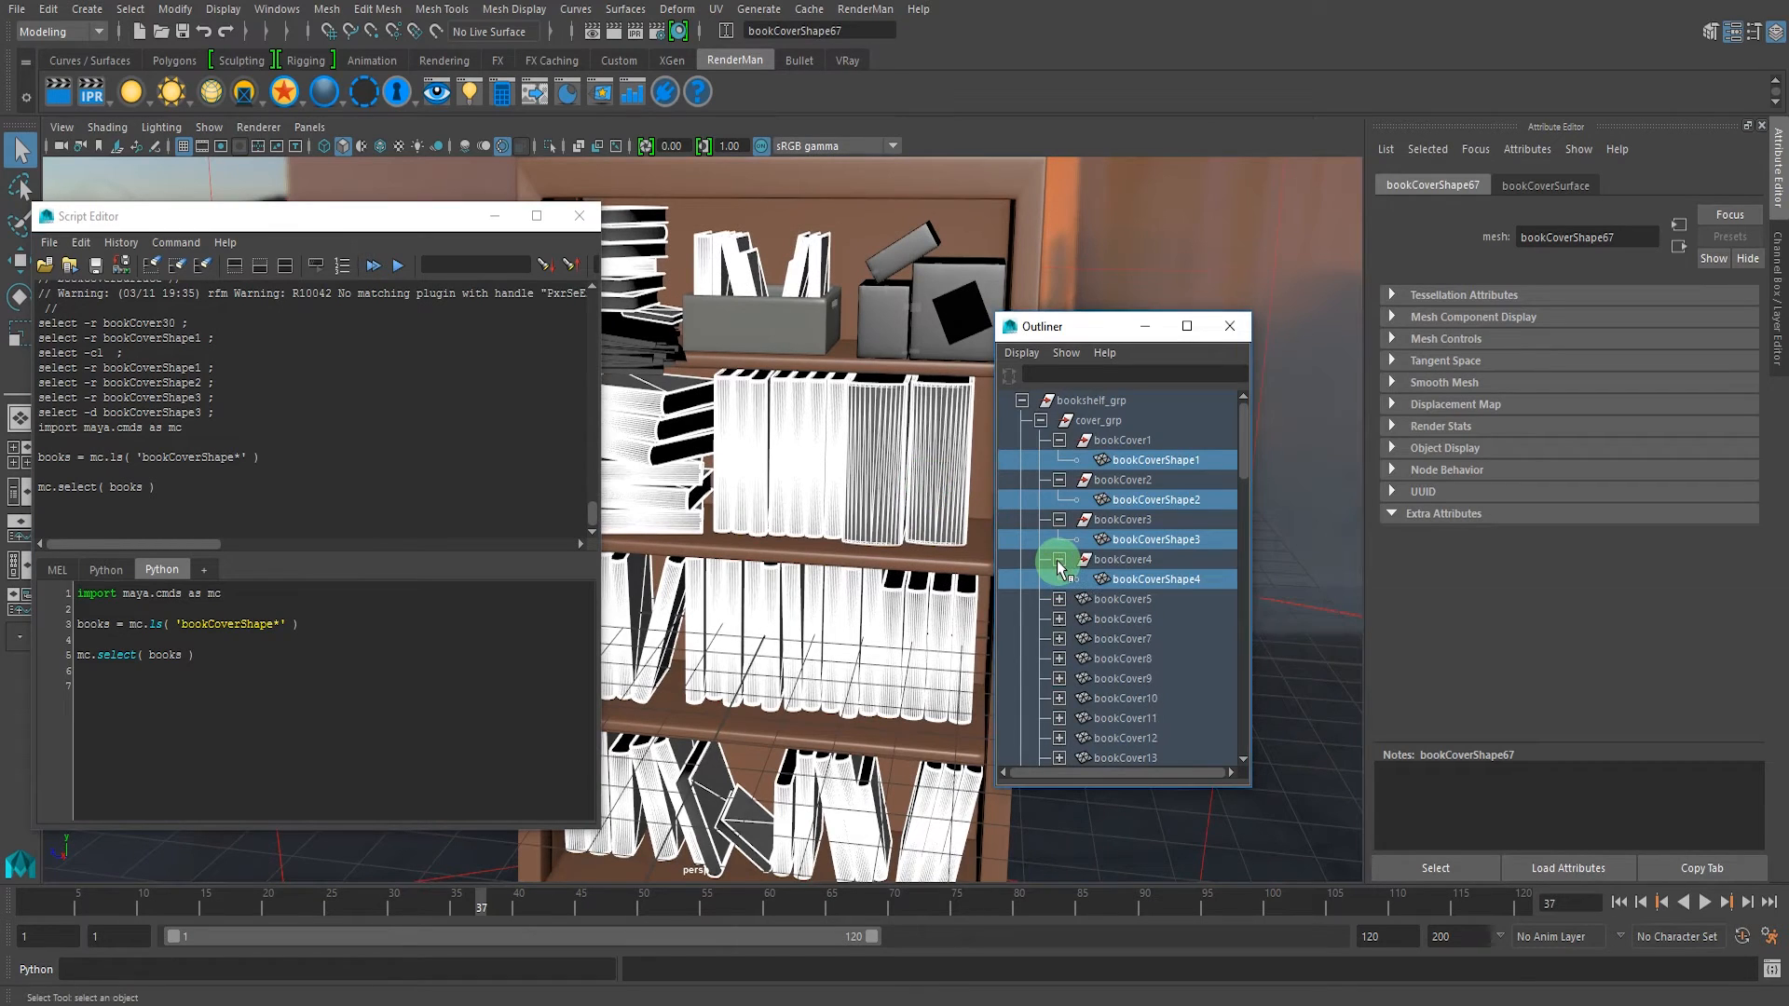
pyautogui.click(1059, 559)
pyautogui.click(1059, 440)
pyautogui.click(1060, 459)
pyautogui.click(1059, 479)
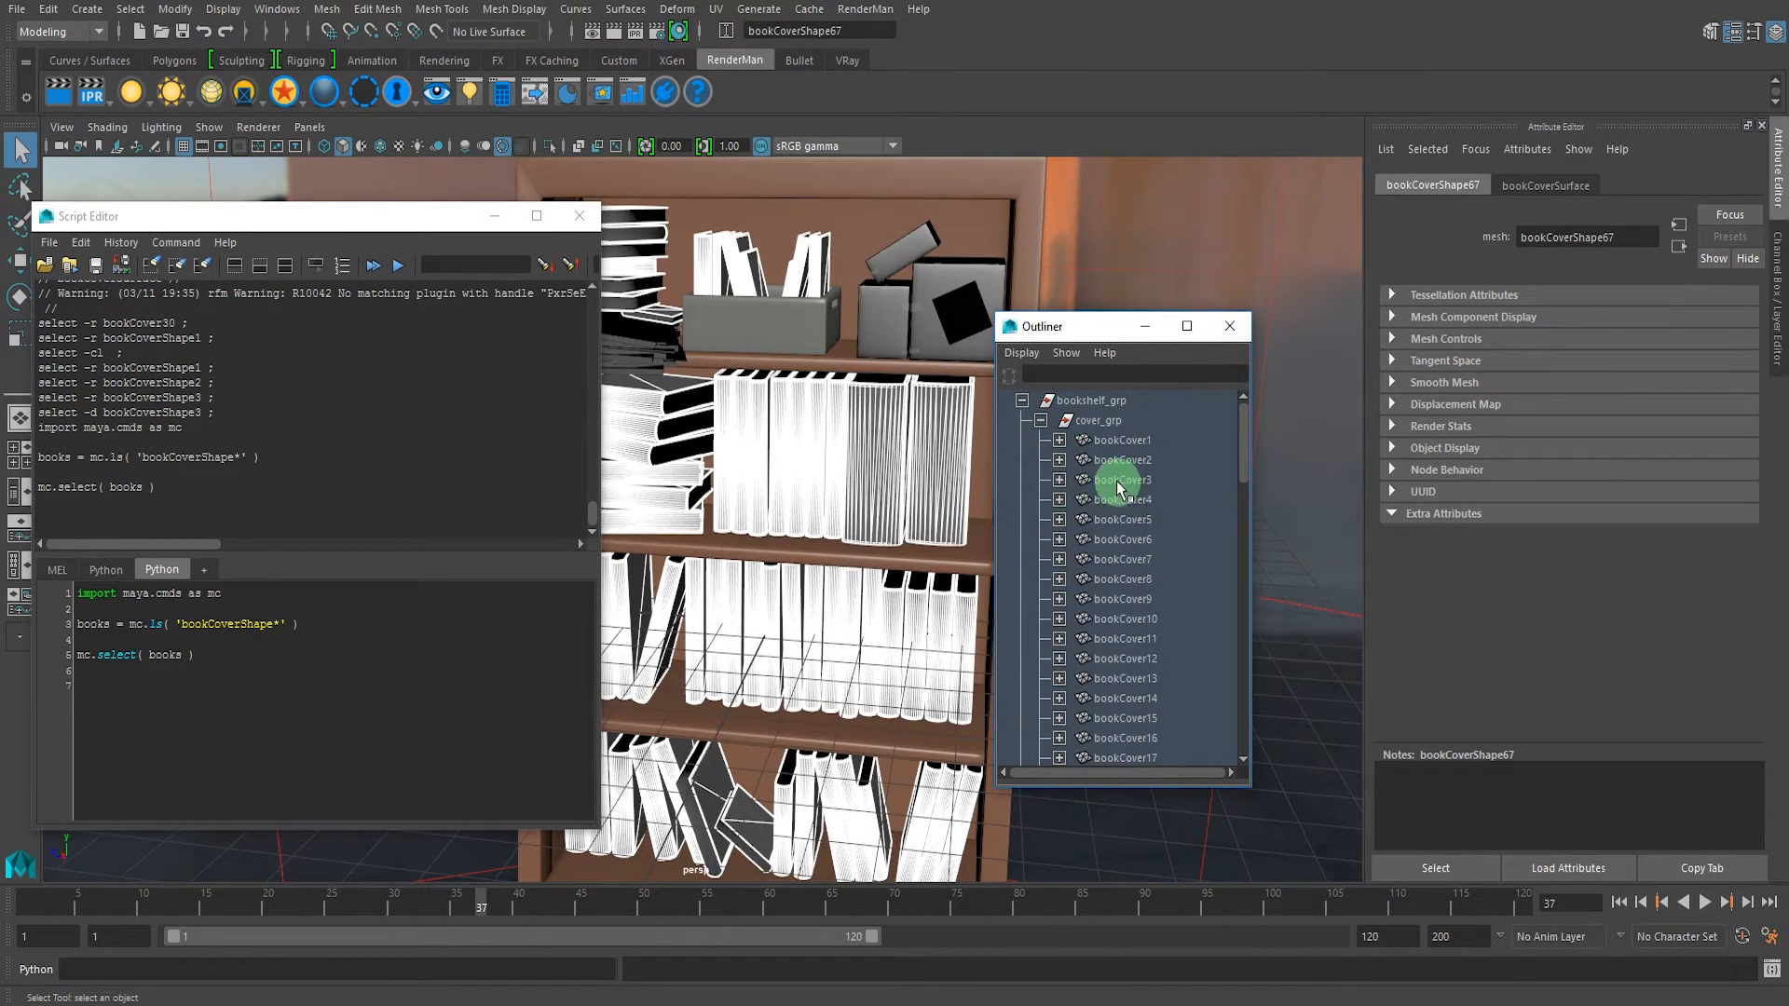
pyautogui.click(1060, 600)
pyautogui.click(1060, 600)
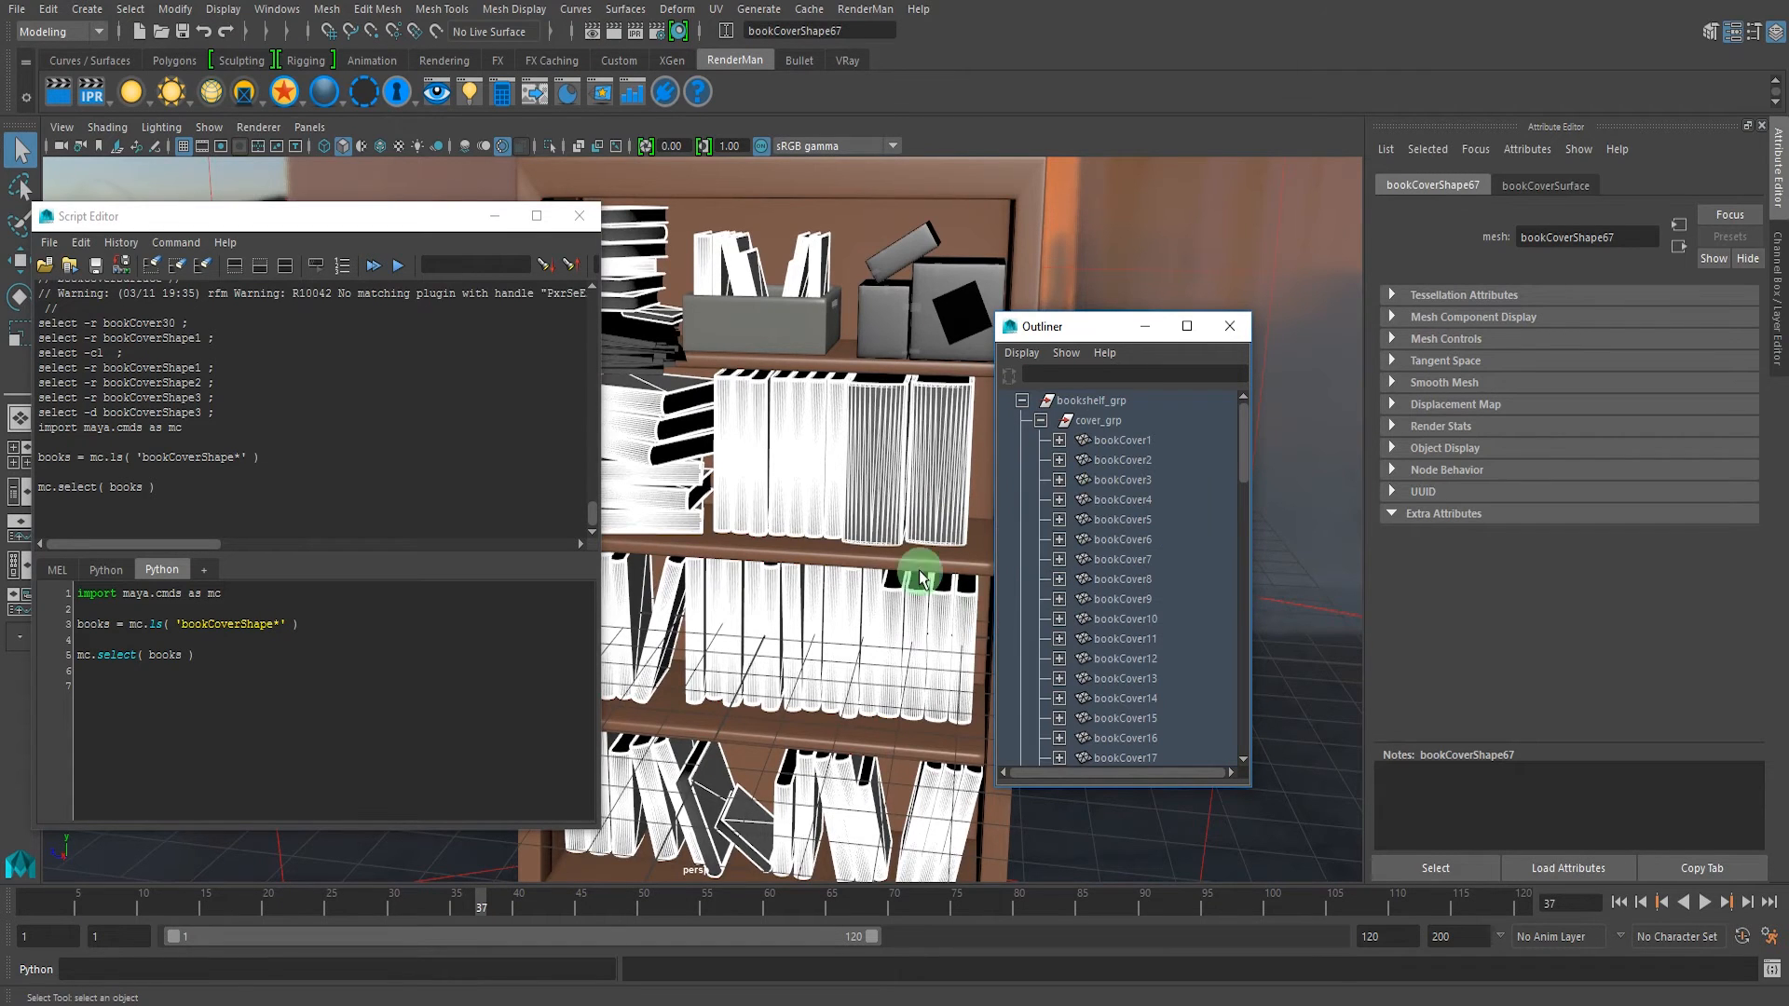
# - Examine which books on the shelves are selected and how they are listed under cover_grp in the Outliner
pyautogui.scroll(-3, 823, 528)
pyautogui.keyDown('alt'); pyautogui.moveTo(818, 550); pyautogui.dragTo(819, 511, button='middle'); pyautogui.keyUp('alt')
pyautogui.keyDown('alt'); pyautogui.moveTo(819, 512); pyautogui.dragTo(779, 523, button='right'); pyautogui.keyUp('alt')
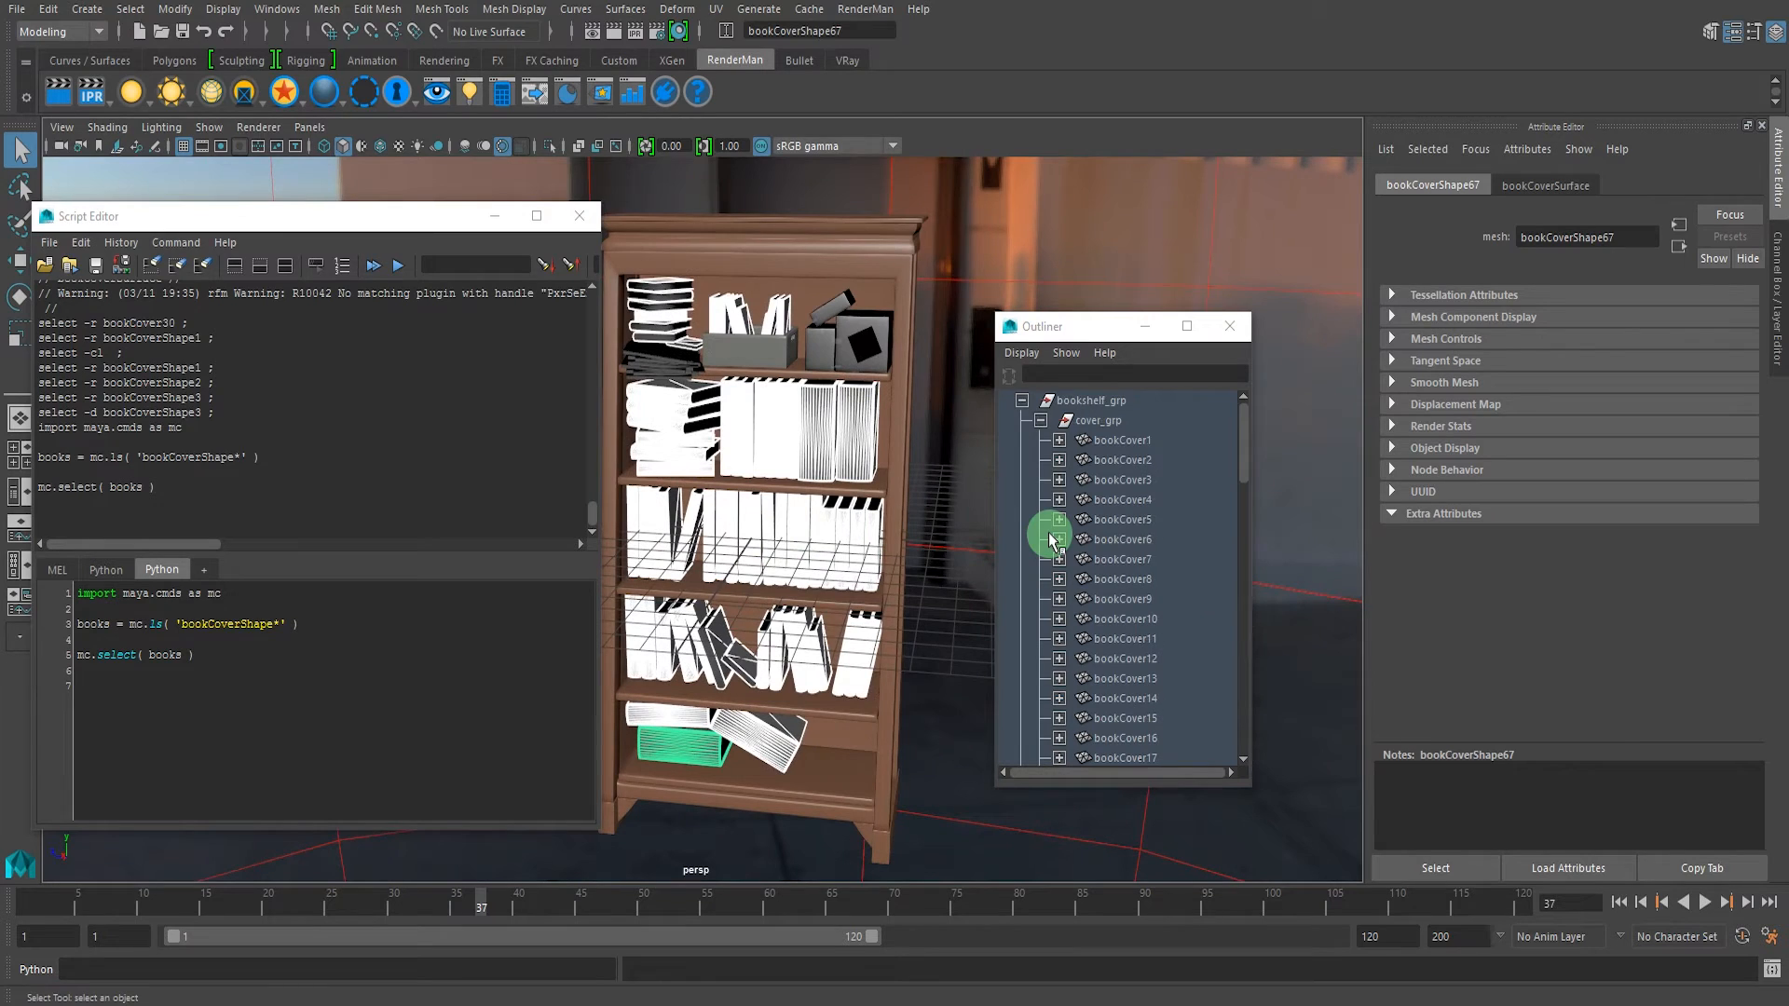
pyautogui.keyDown('alt'); pyautogui.moveTo(883, 465); pyautogui.dragTo(883, 458, button='middle'); pyautogui.keyUp('alt')
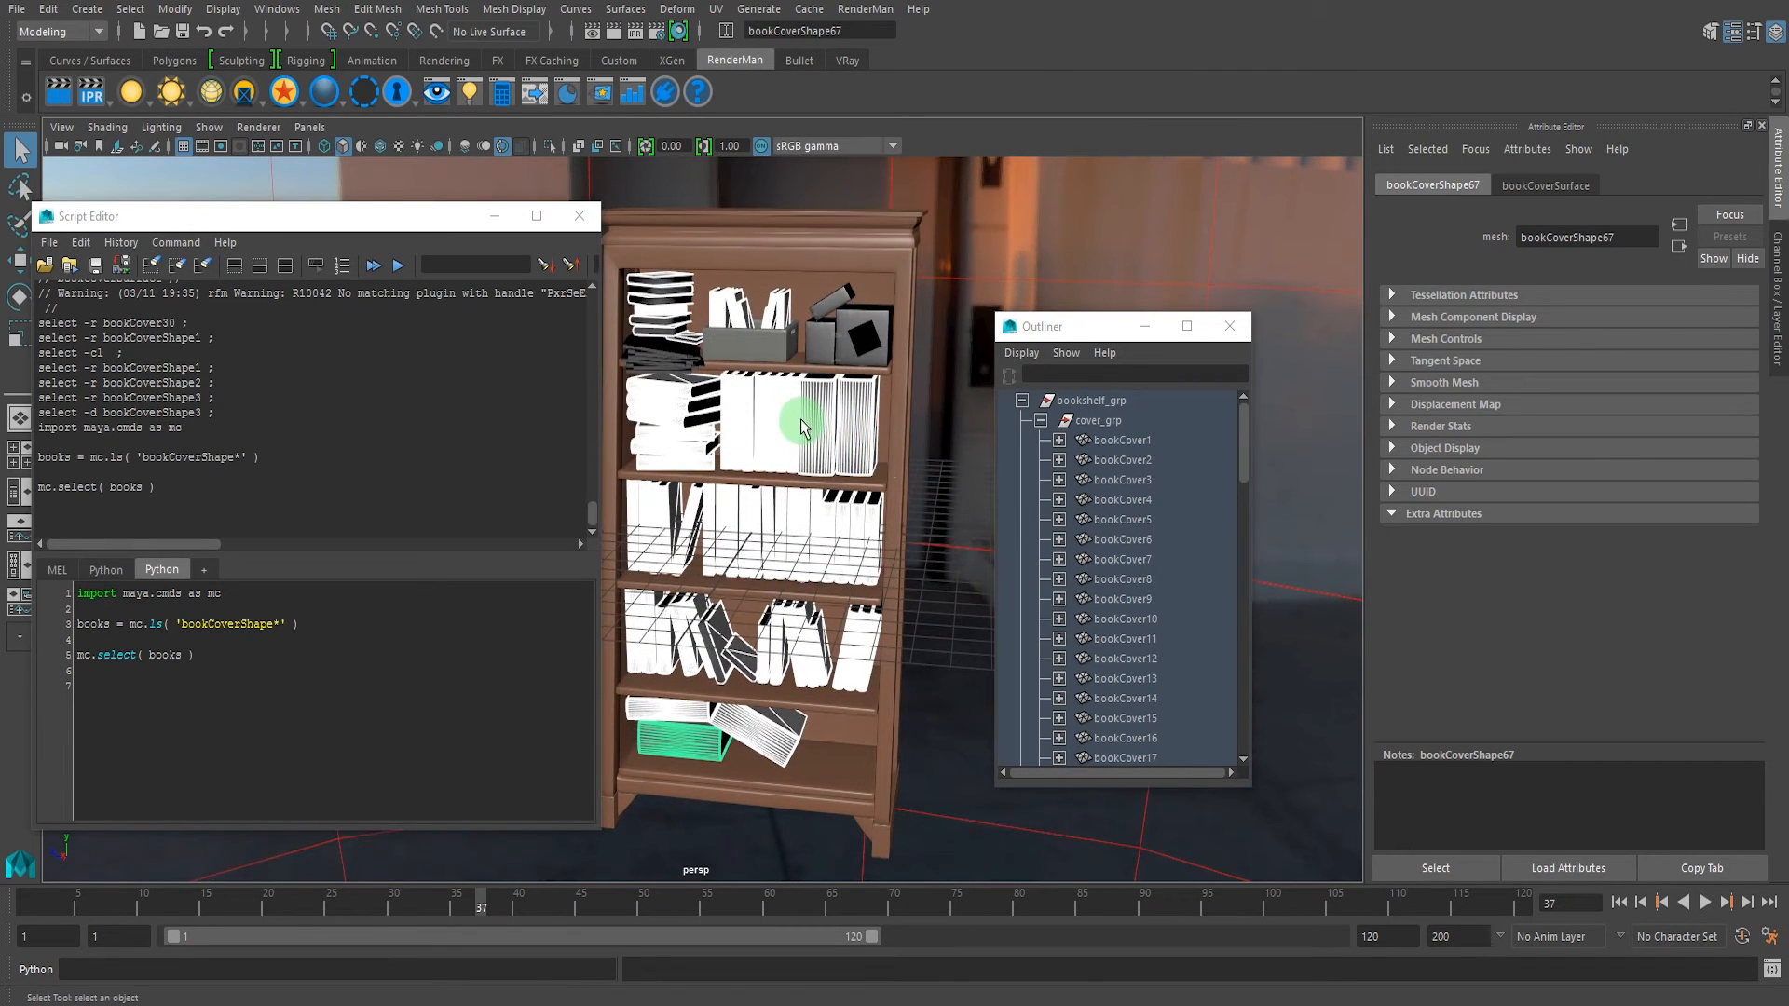
pyautogui.keyDown('alt'); pyautogui.moveTo(801, 419); pyautogui.dragTo(807, 420, button='middle'); pyautogui.keyUp('alt')
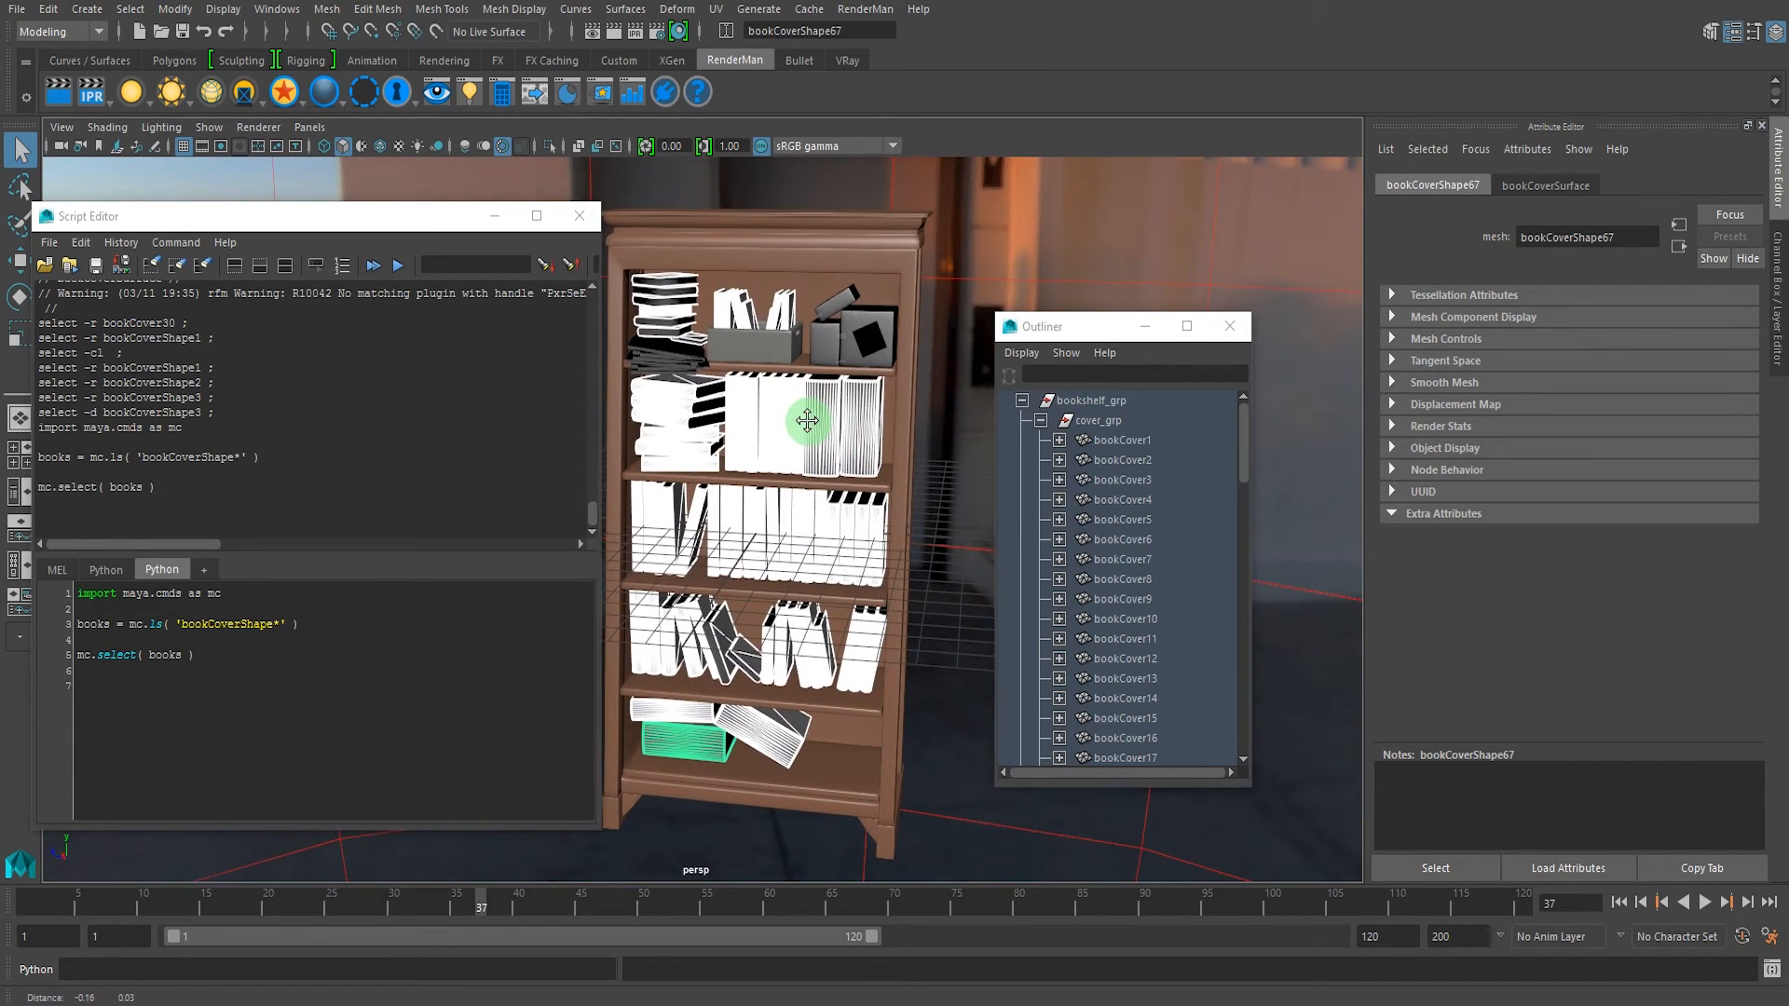
pyautogui.click(172, 9)
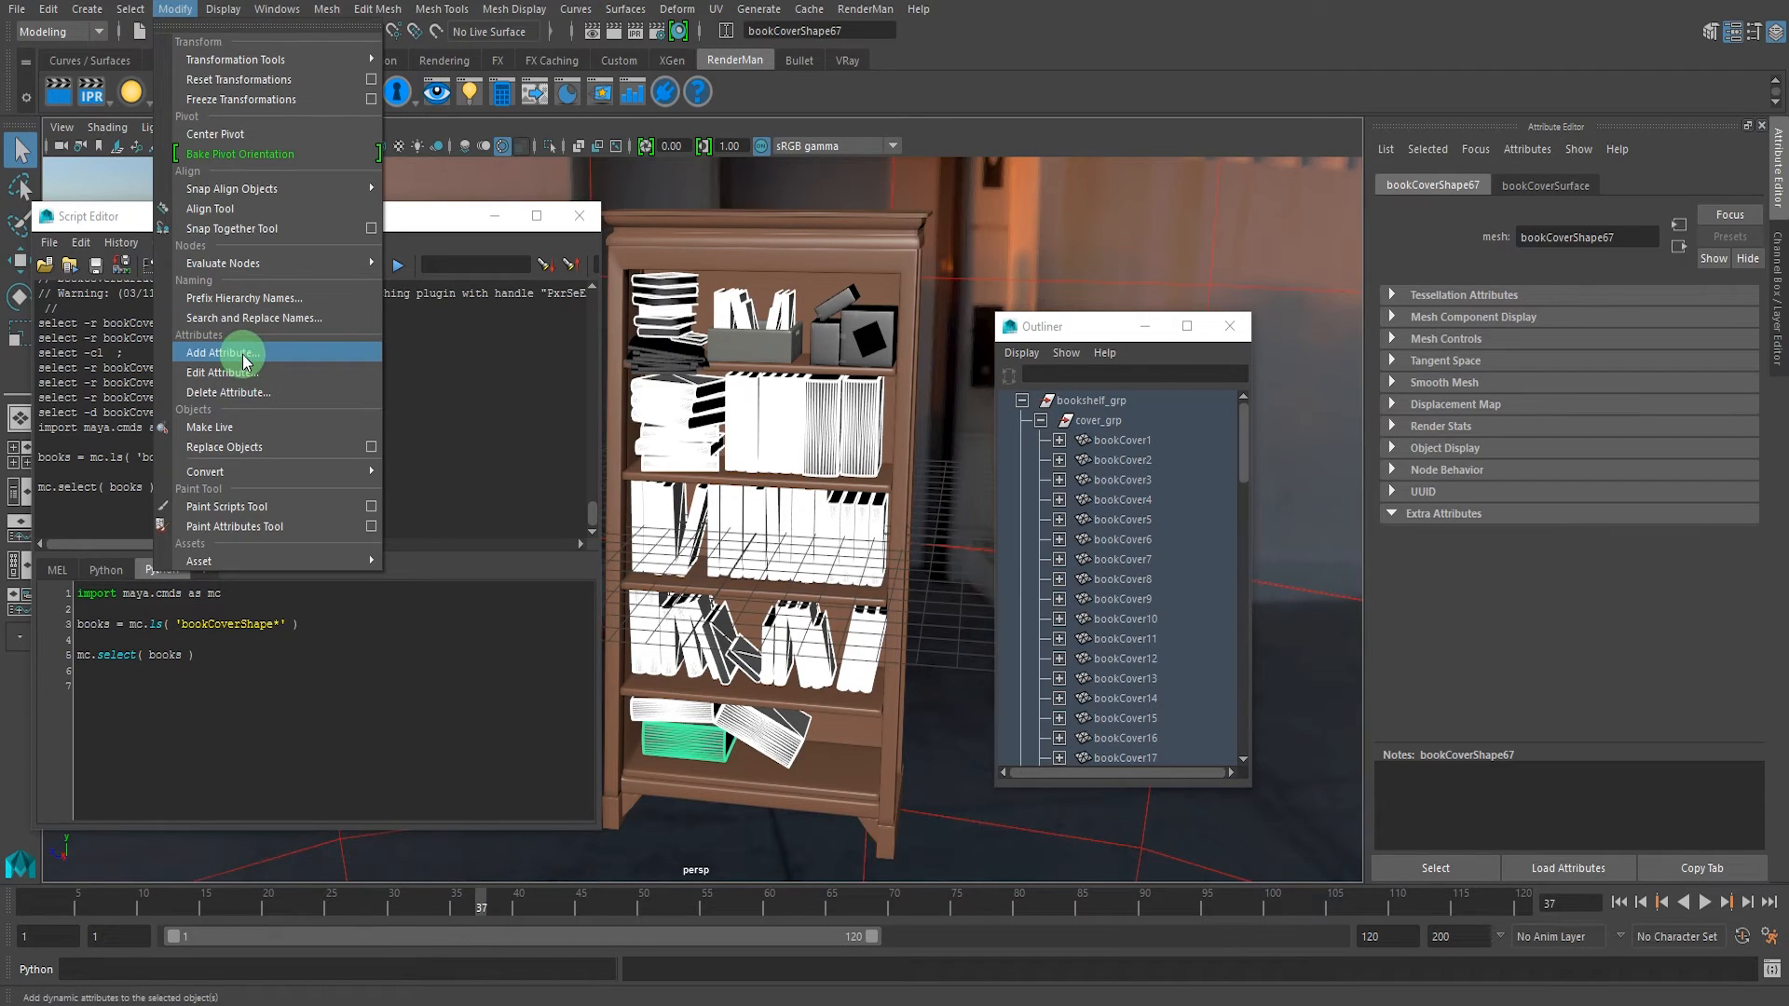
pyautogui.keyDown('alt'); pyautogui.moveTo(738, 364); pyautogui.dragTo(1061, 448, button='right'); pyautogui.keyUp('alt')
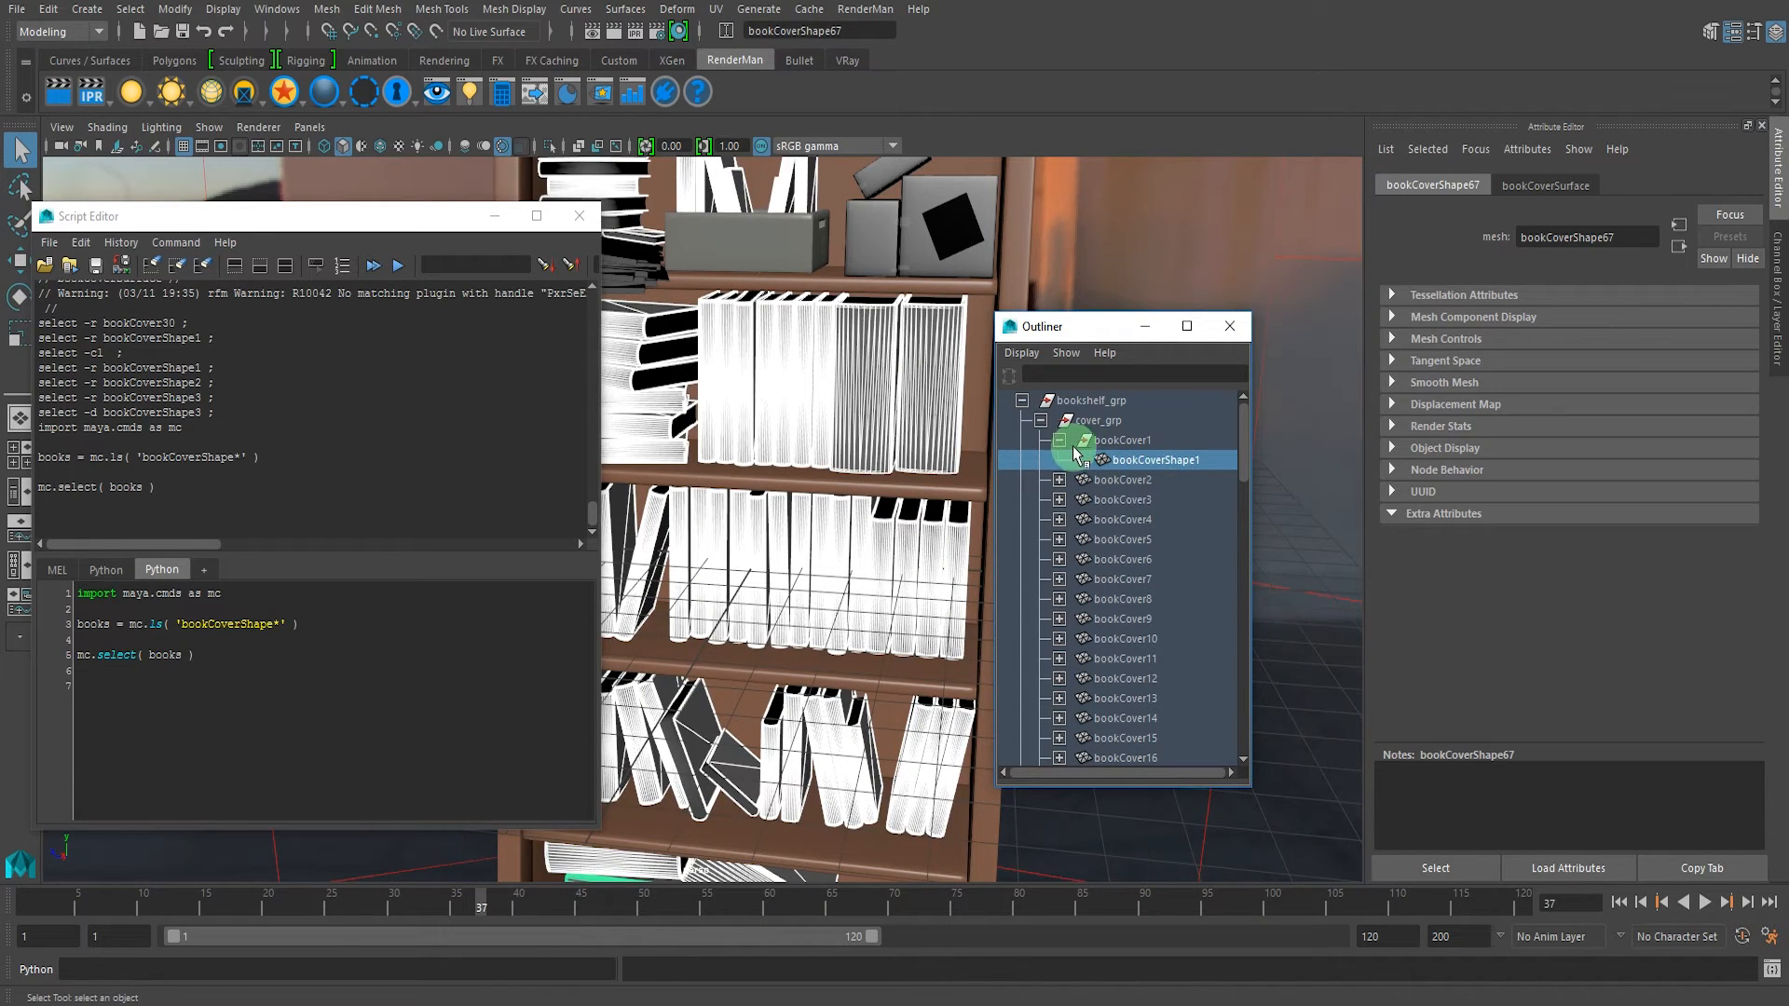
pyautogui.click(1062, 444)
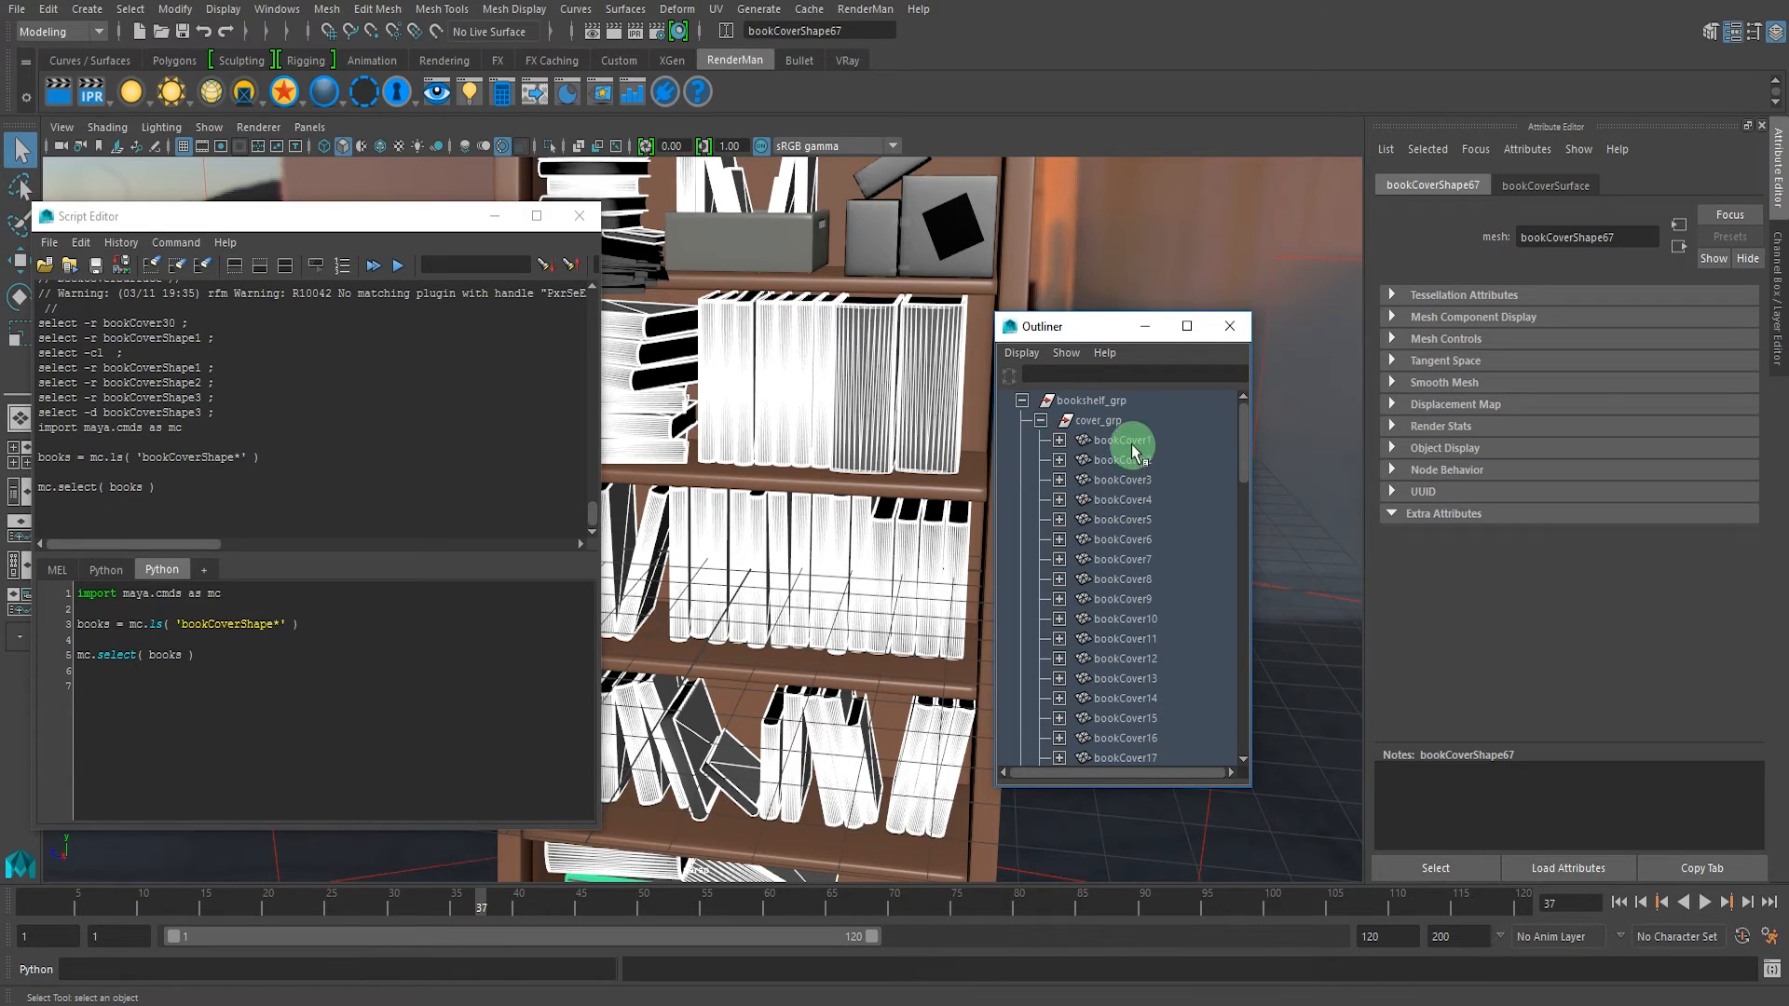
pyautogui.keyDown('alt'); pyautogui.moveTo(859, 360); pyautogui.dragTo(836, 331); pyautogui.keyUp('alt')
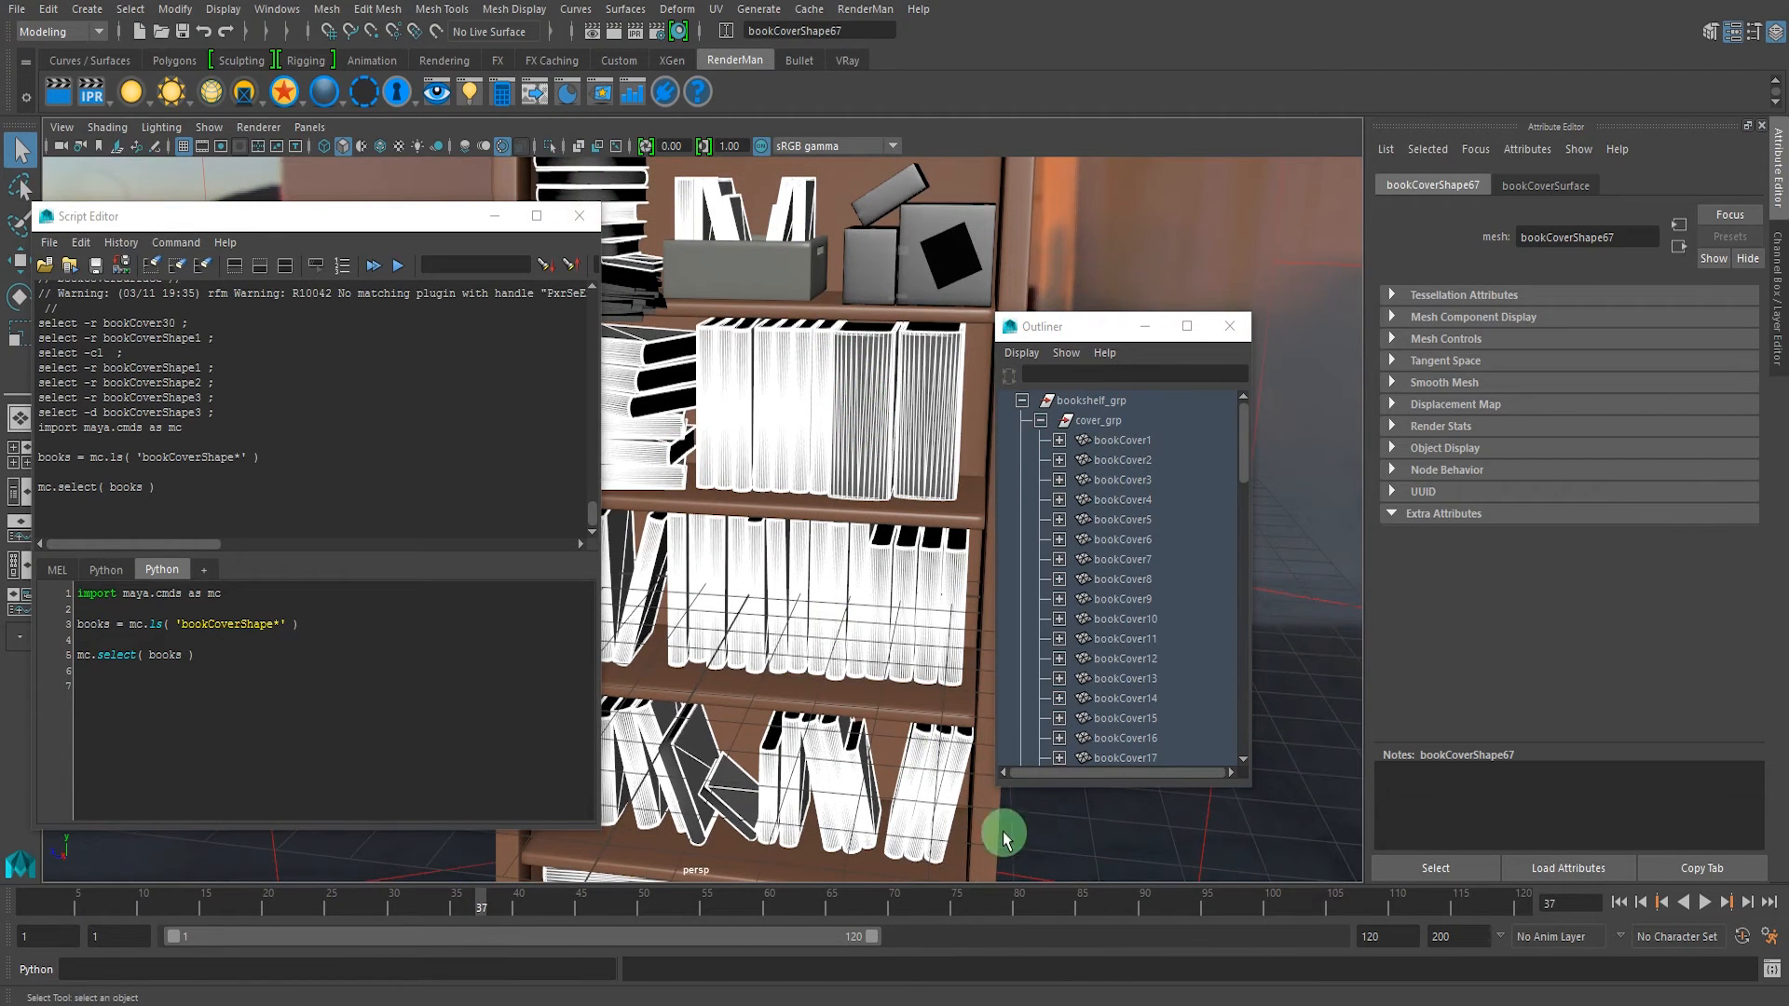
pyautogui.keyDown('alt'); pyautogui.moveTo(811, 232); pyautogui.dragTo(808, 236, button='middle'); pyautogui.keyUp('alt')
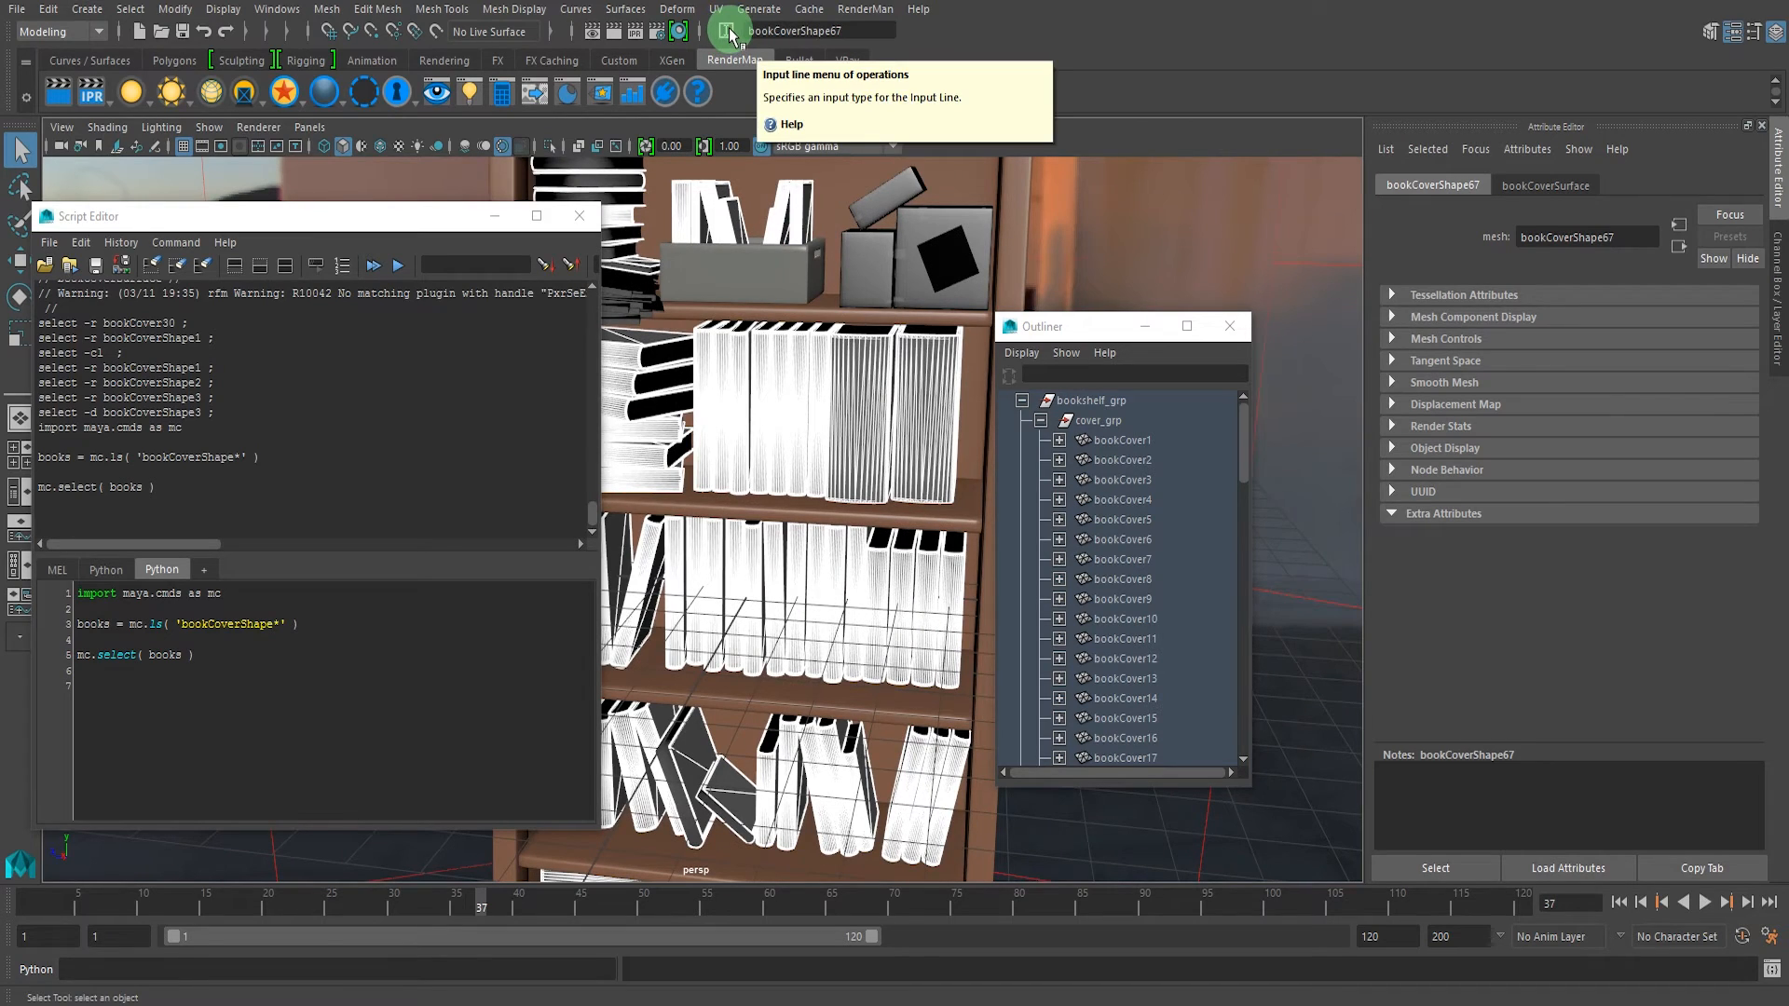
pyautogui.click(843, 31)
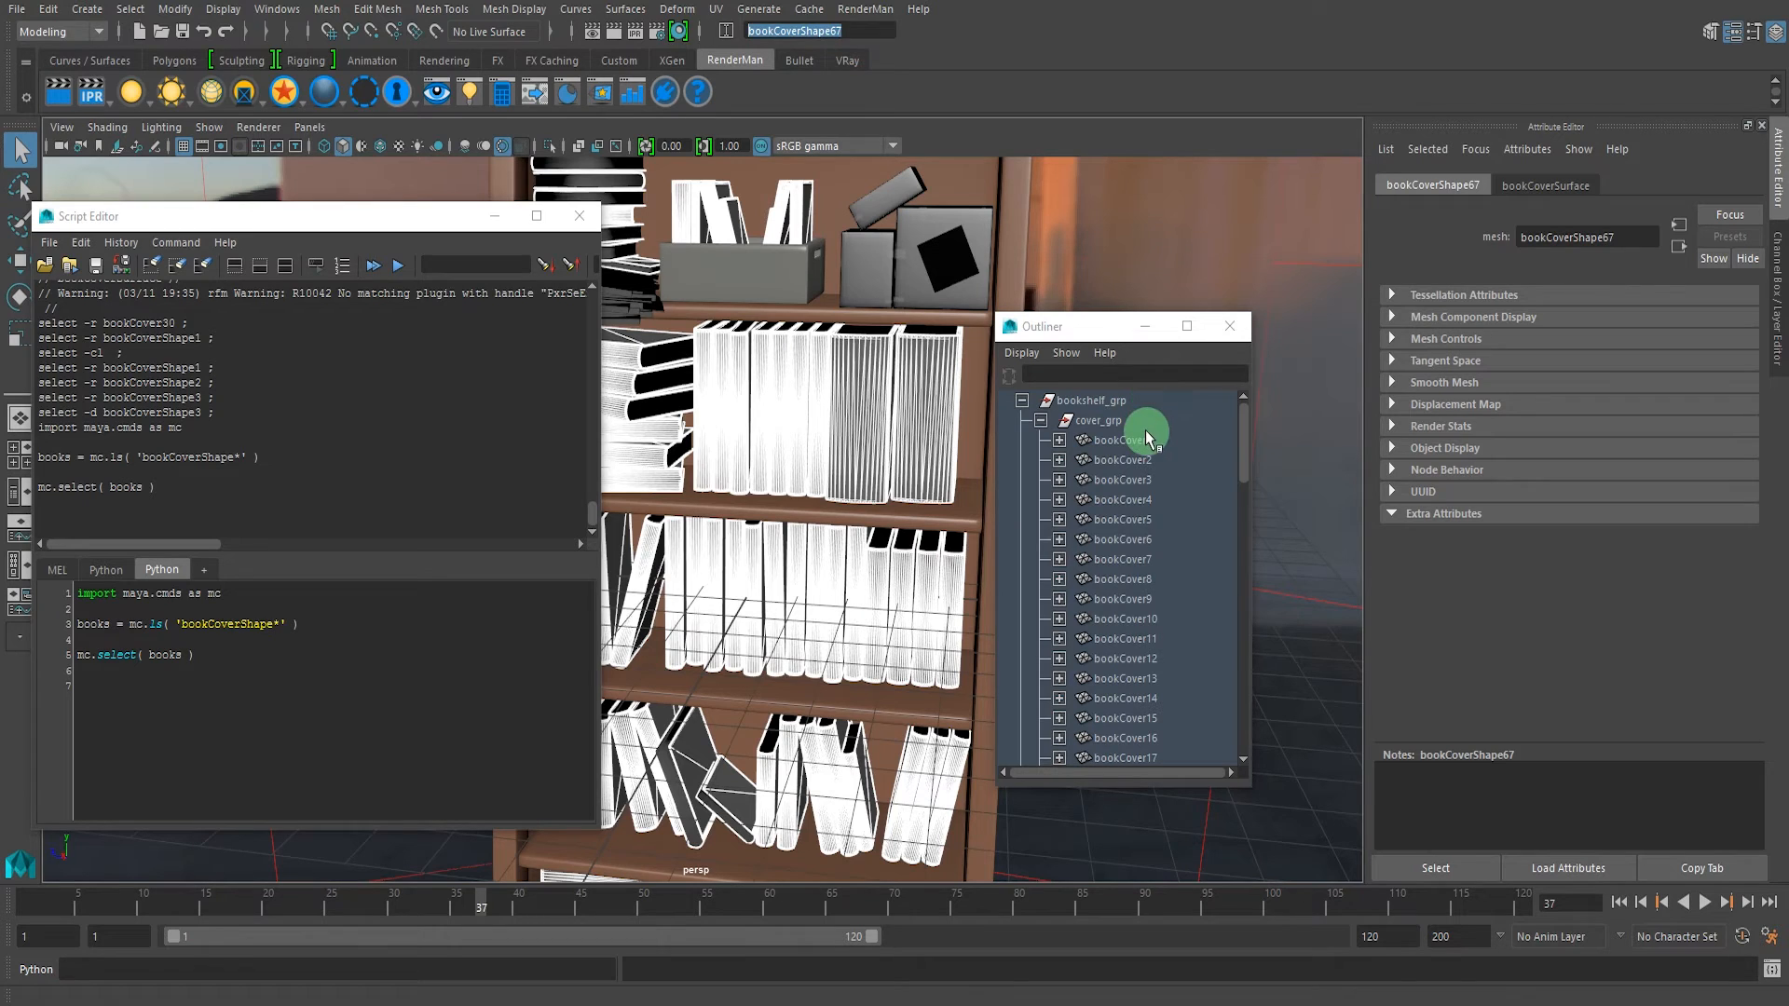
pyautogui.scroll(-3, 1146, 551)
pyautogui.scroll(3, 1147, 554)
pyautogui.keyDown('alt'); pyautogui.moveTo(704, 492); pyautogui.dragTo(807, 508, button='middle'); pyautogui.keyUp('alt')
pyautogui.keyDown('alt'); pyautogui.moveTo(627, 351); pyautogui.dragTo(719, 396, button='middle'); pyautogui.keyUp('alt')
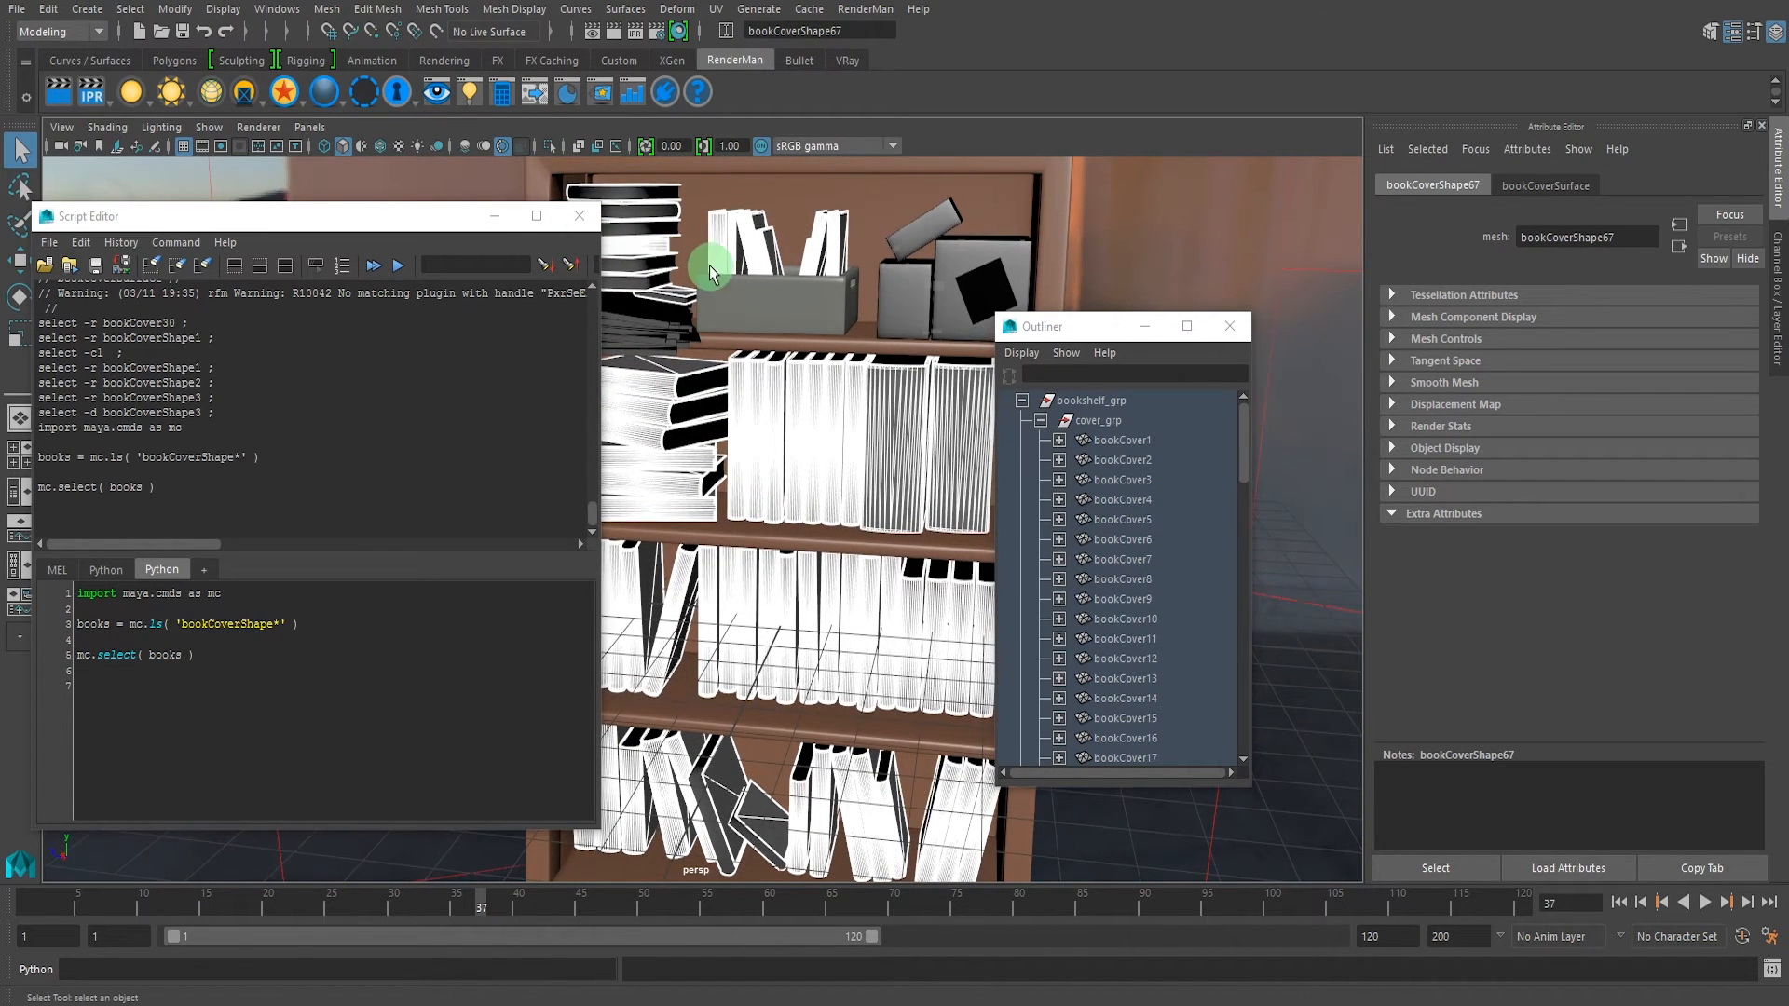
pyautogui.keyDown('alt'); pyautogui.moveTo(711, 265); pyautogui.dragTo(713, 256); pyautogui.keyUp('alt')
# - Close the Script Editor and add a keyable scalar float attribute named rmanFbookVariation to the selected book cover shapes
pyautogui.click(579, 215)
pyautogui.keyDown('alt'); pyautogui.moveTo(827, 399); pyautogui.dragTo(694, 396, button='middle'); pyautogui.keyUp('alt')
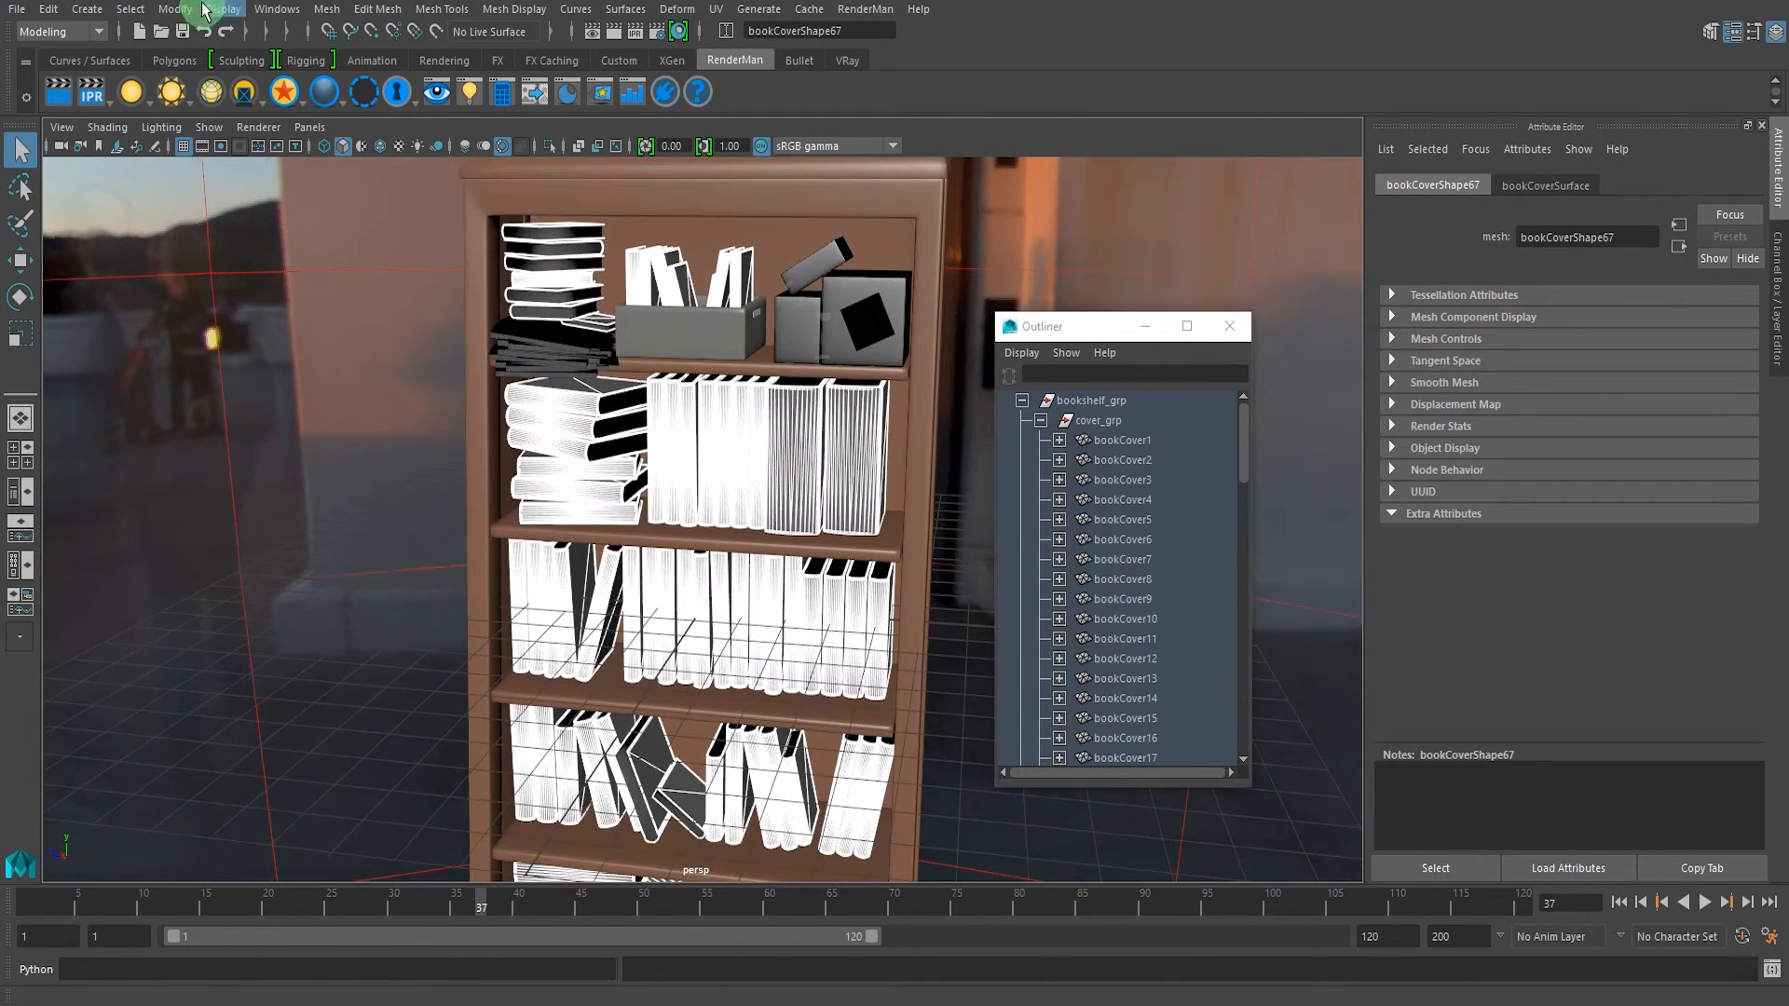
pyautogui.click(175, 9)
pyautogui.click(230, 352)
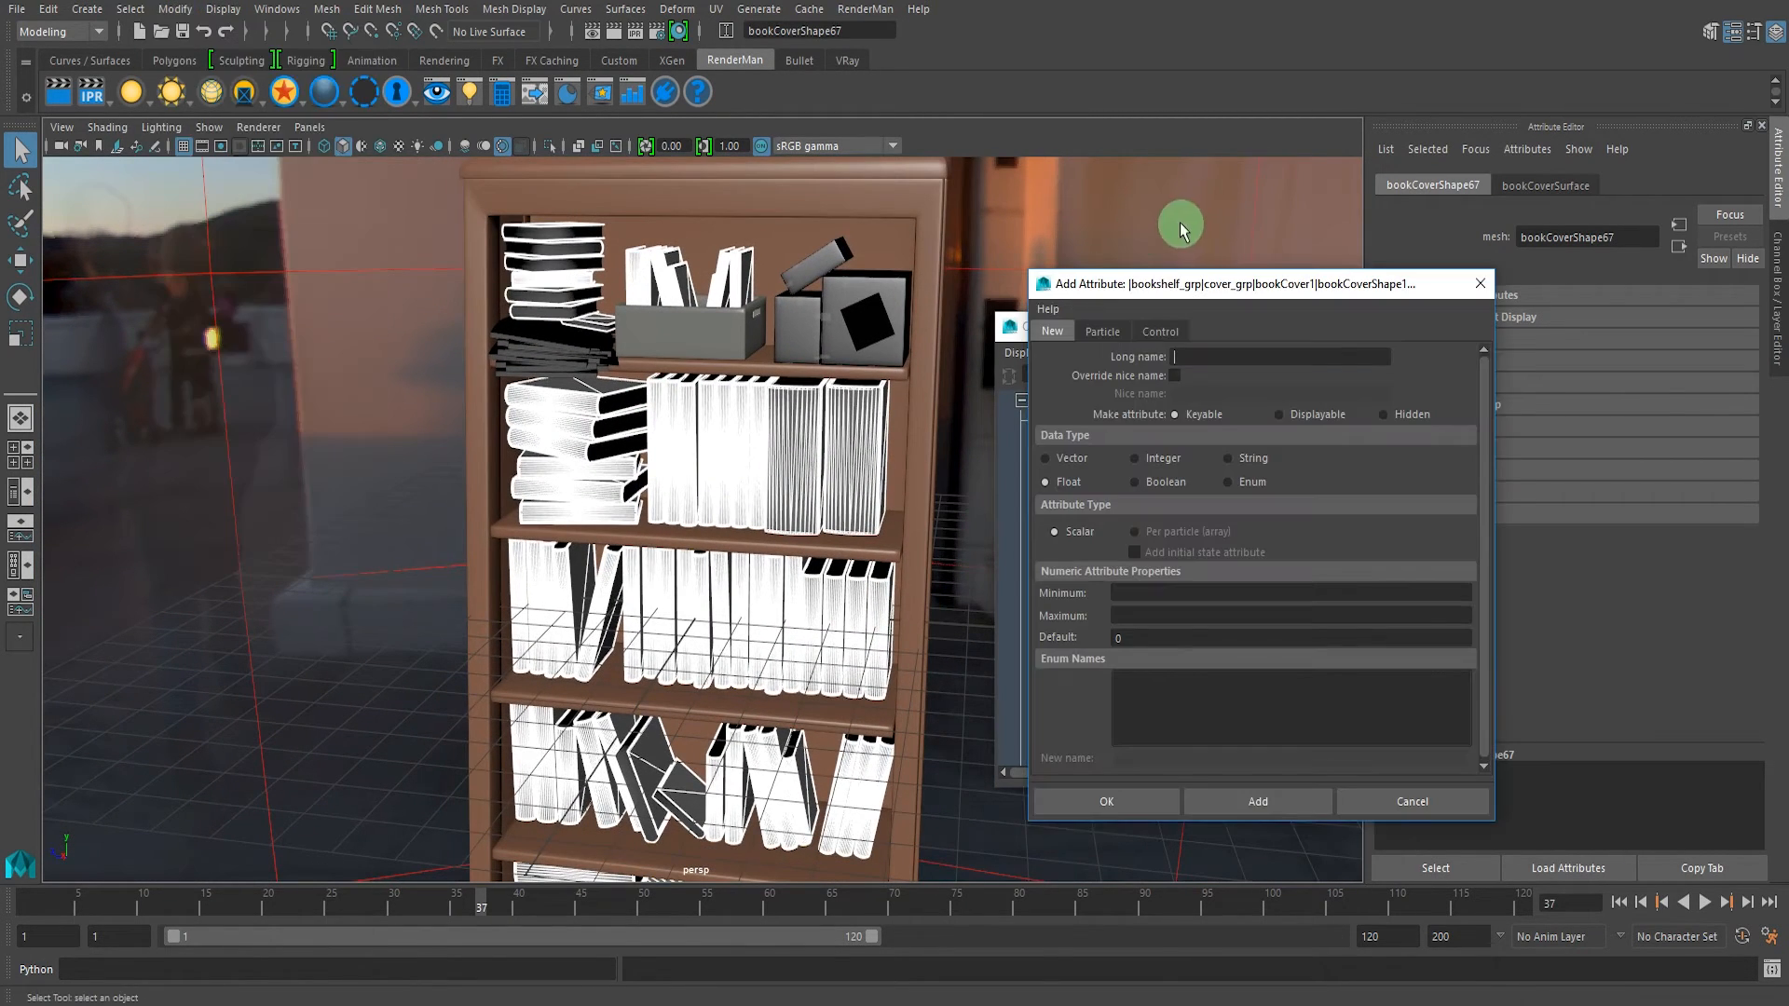
pyautogui.moveTo(1186, 279); pyautogui.dragTo(687, 287)
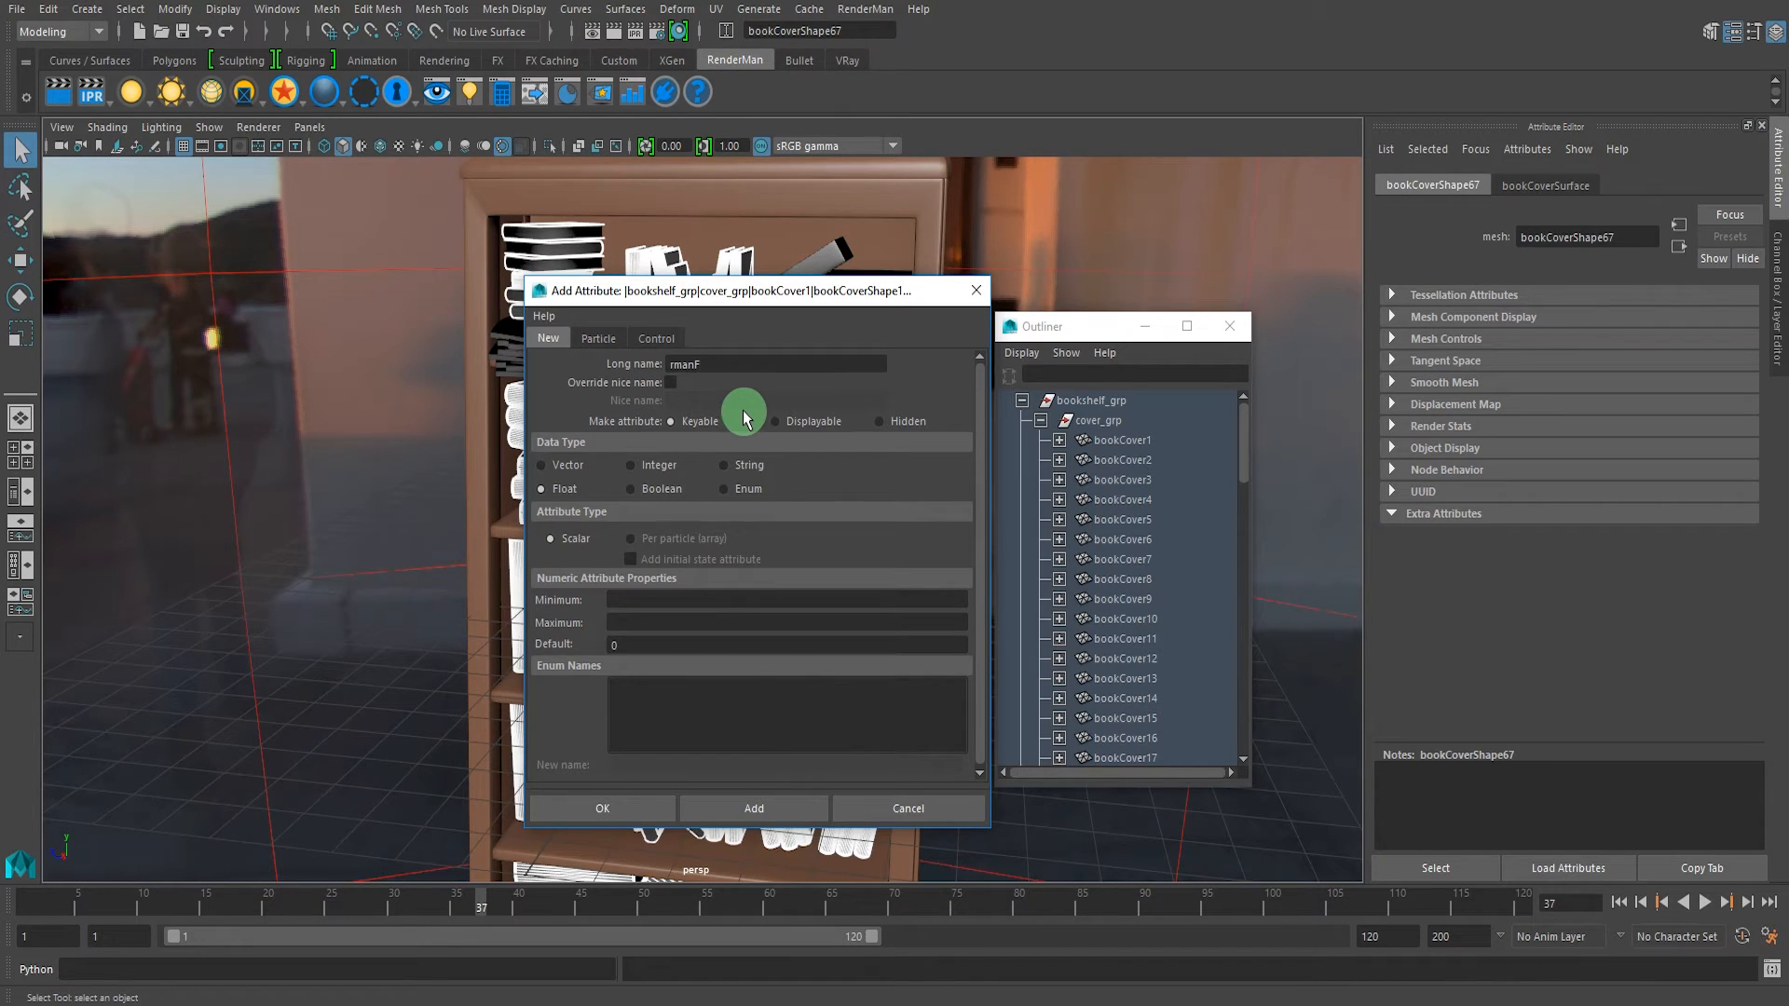
pyautogui.moveTo(730, 296)
pyautogui.mouseDown()
pyautogui.moveTo(751, 344)
pyautogui.moveTo(714, 316)
pyautogui.mouseUp()
pyautogui.click(760, 392)
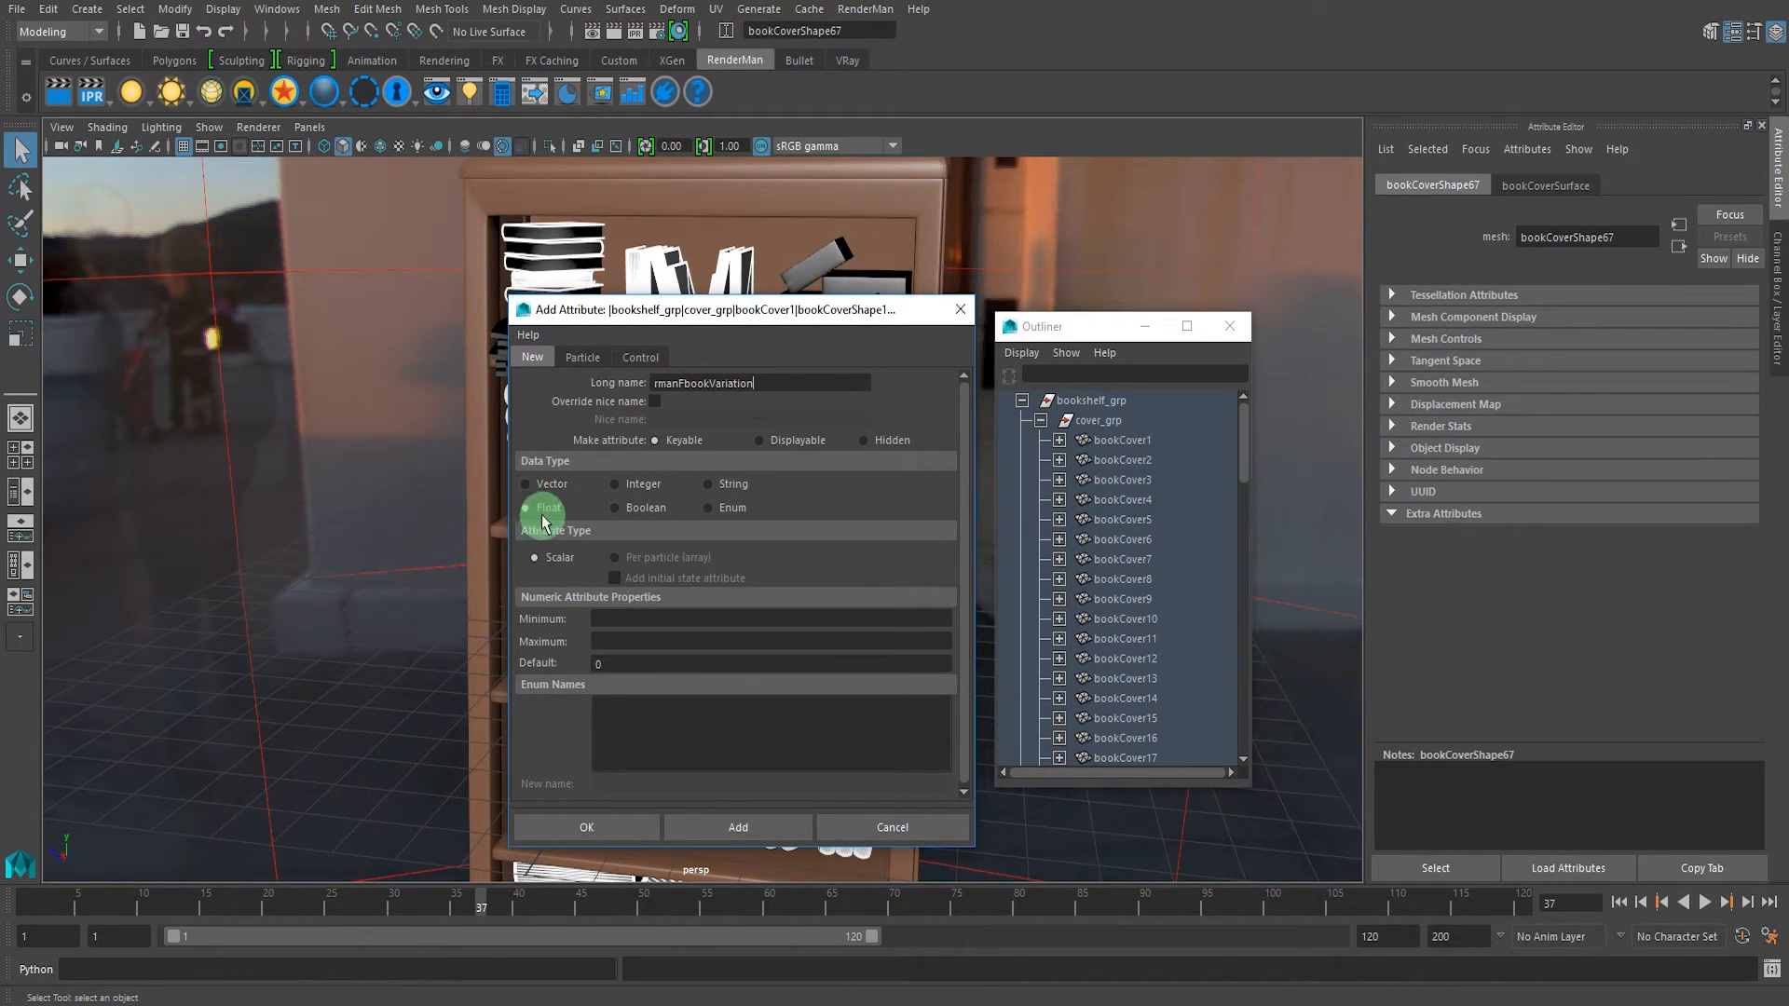
pyautogui.click(613, 827)
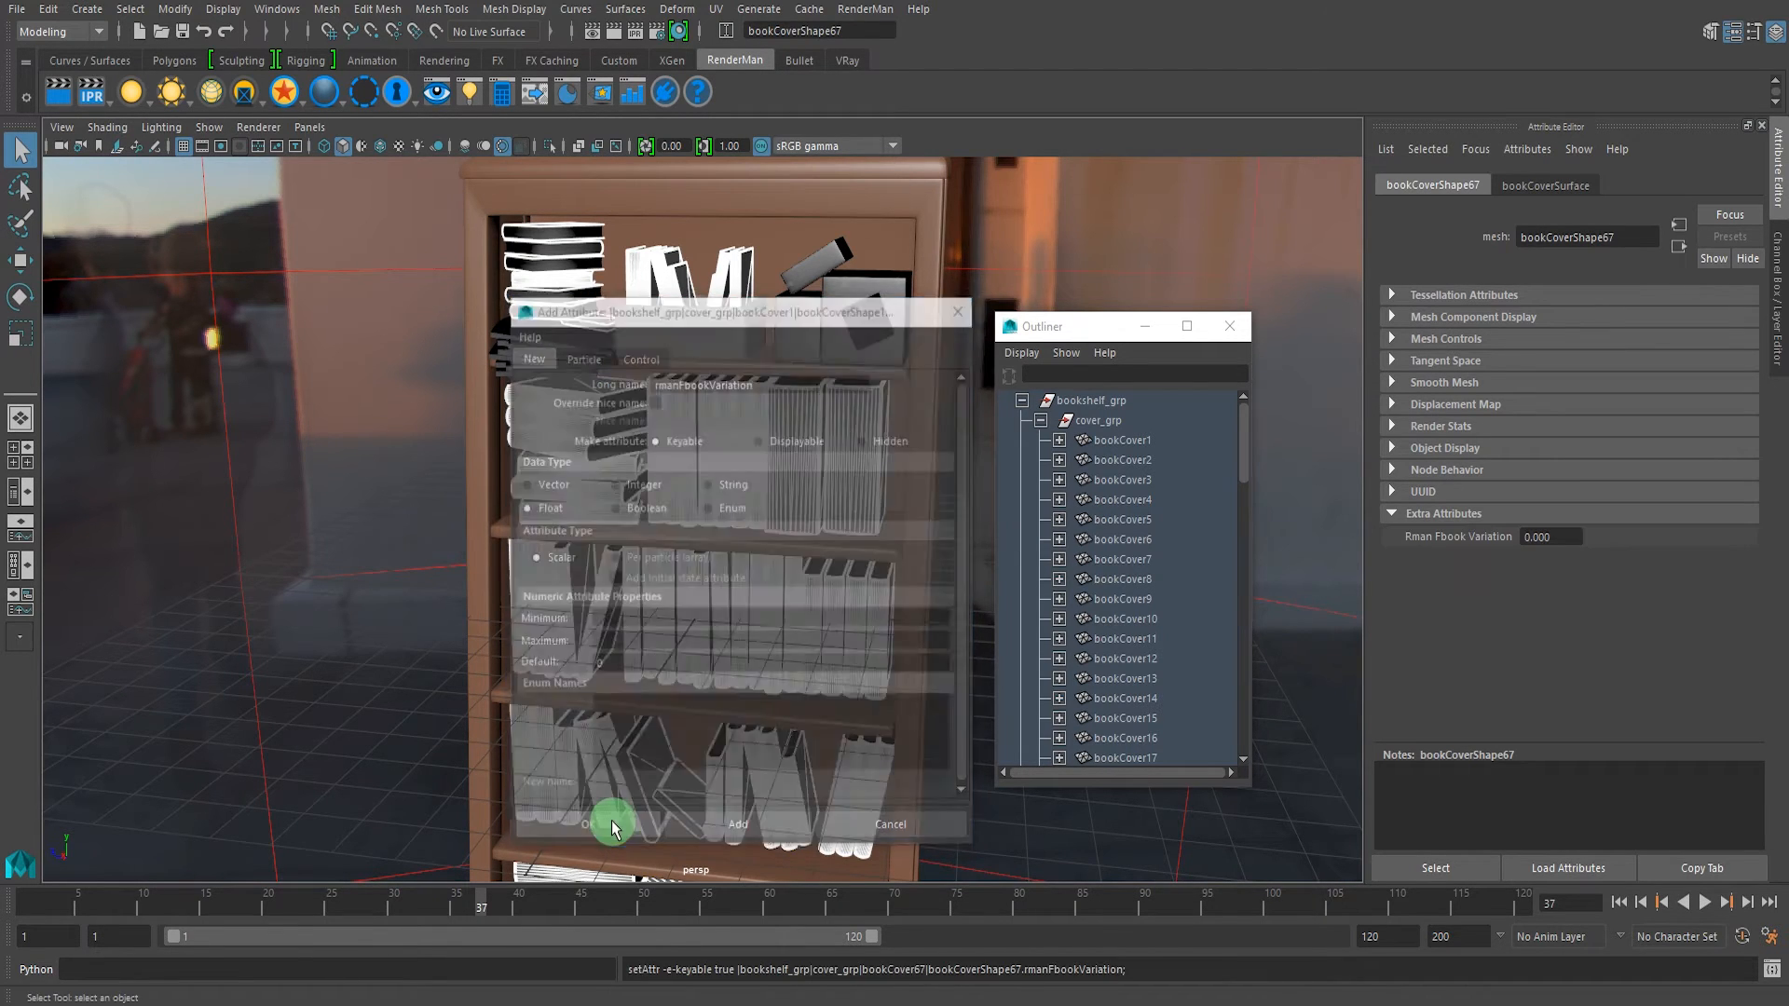
# - Check the extra attributes on the shape nodes of two different books on the second shelf
pyautogui.click(794, 454)
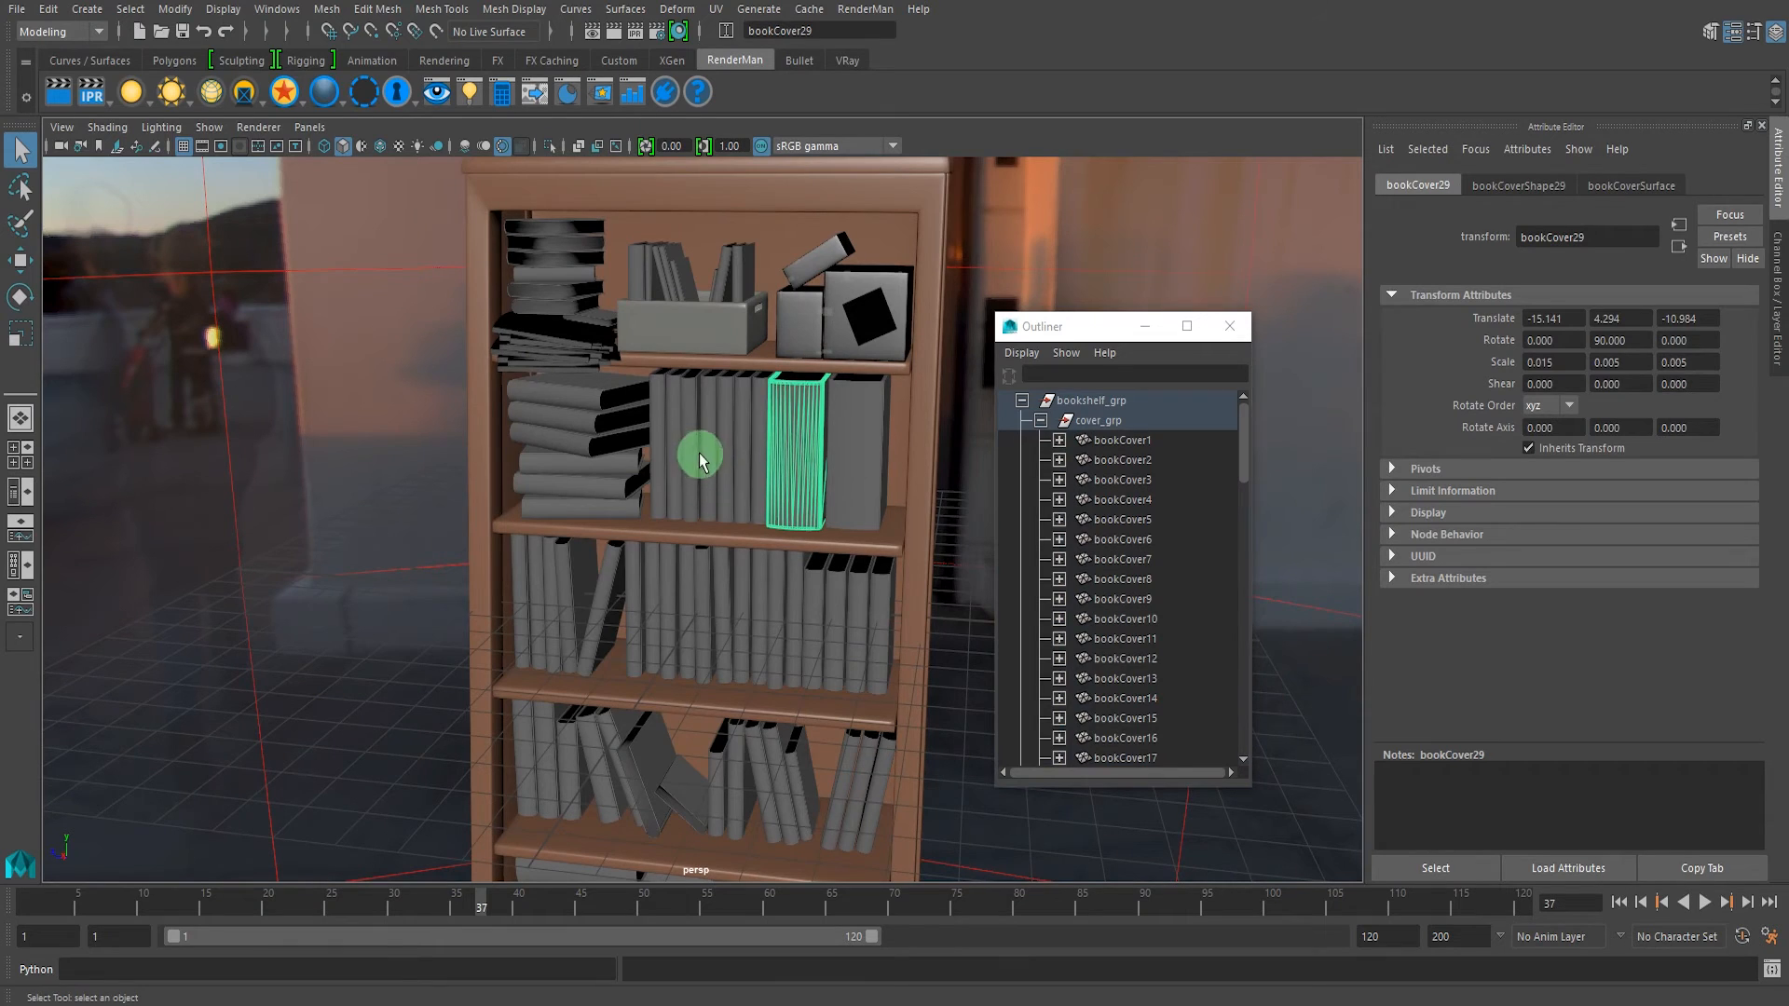
pyautogui.click(1520, 185)
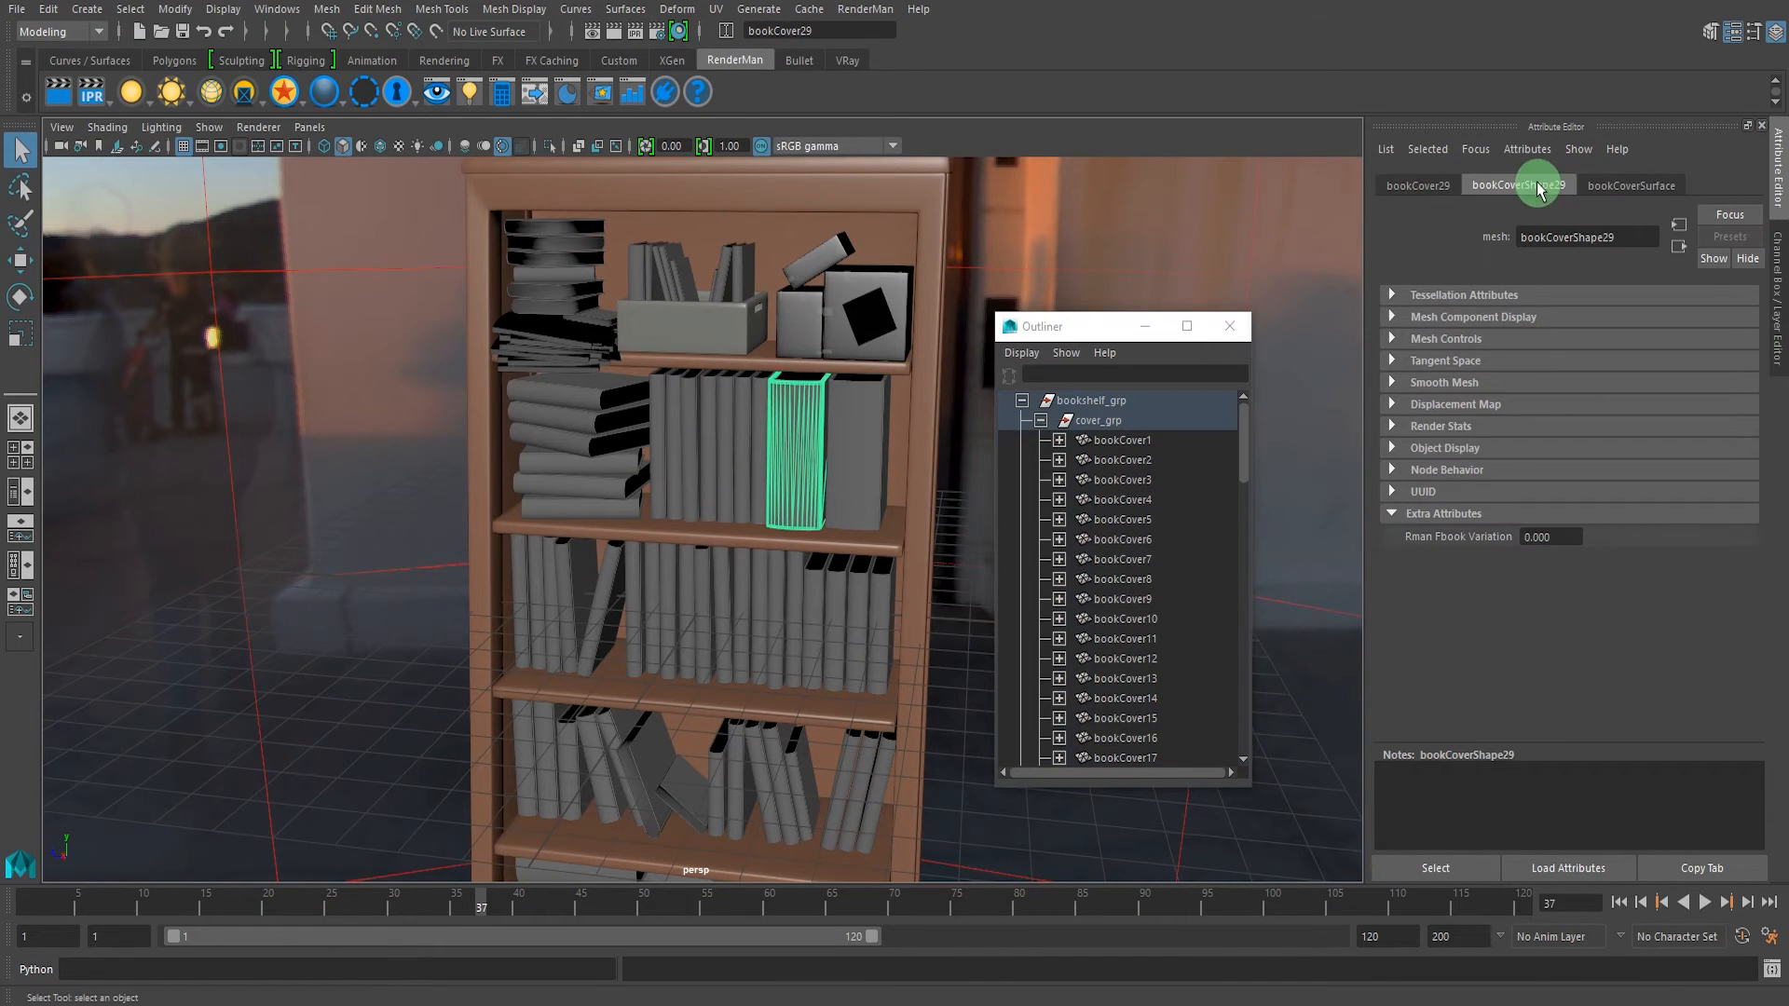
pyautogui.click(710, 451)
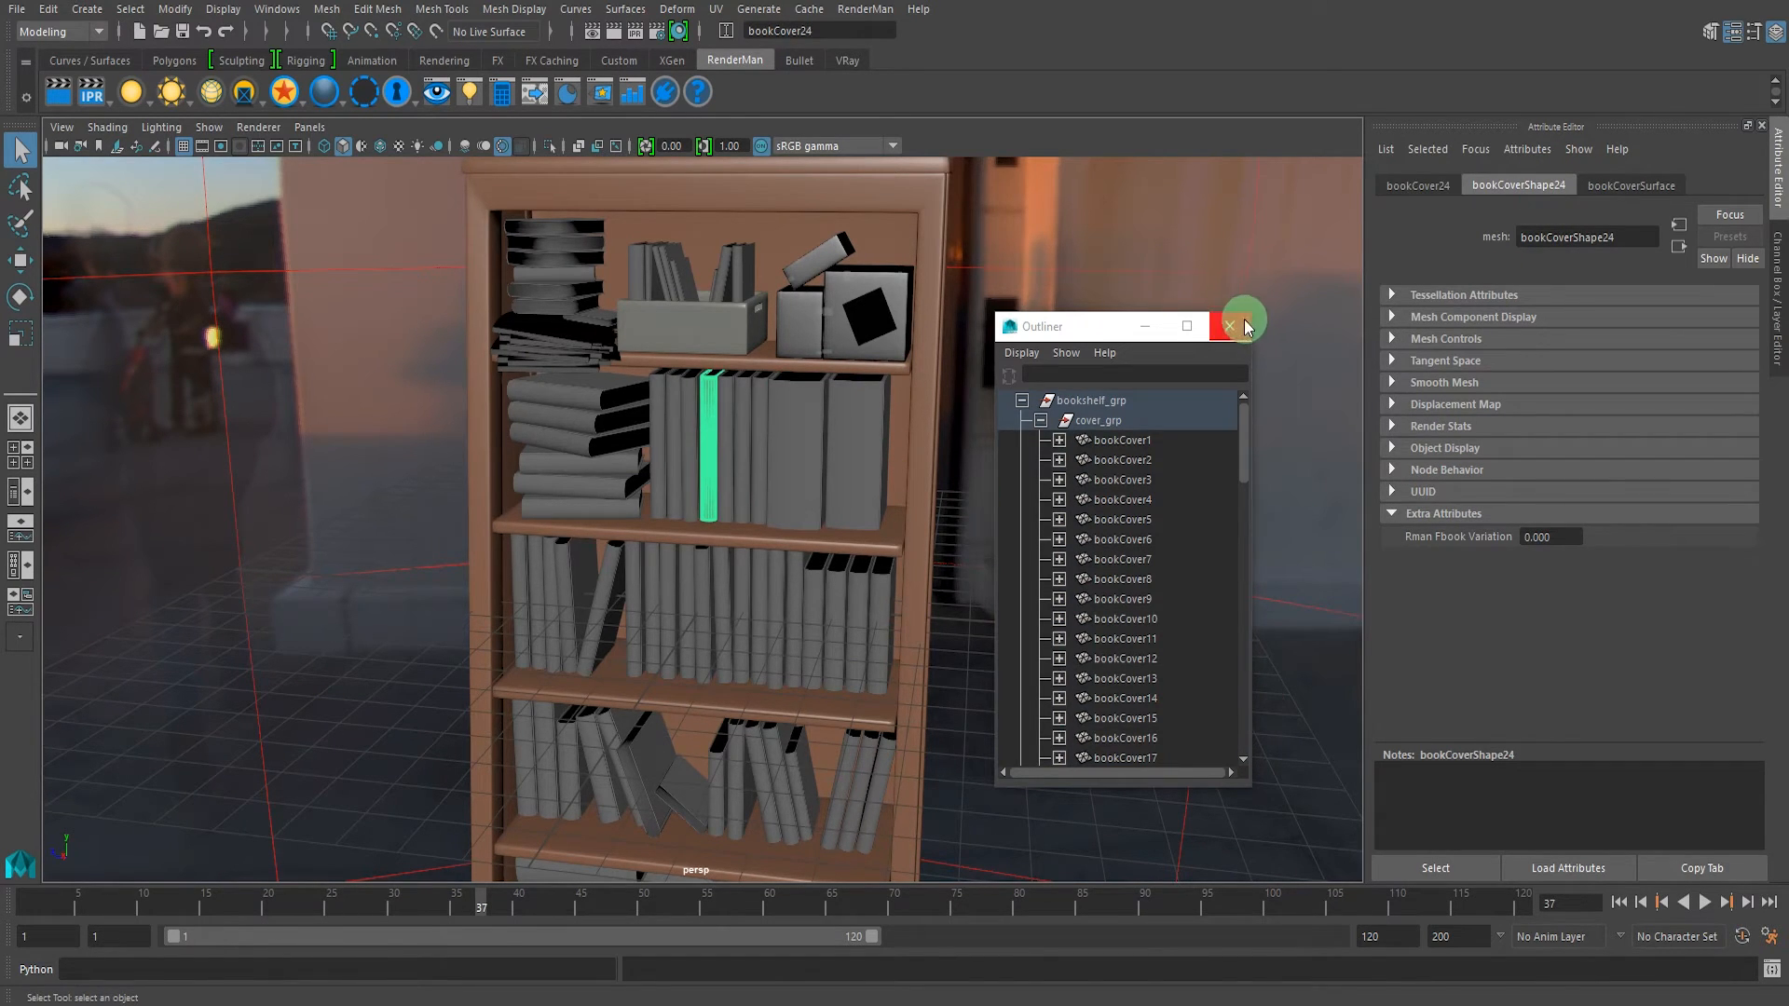
# - Close the Outliner, deselect the book and graph the bookCoverSurface shading network in the Hypershade
pyautogui.click(1244, 322)
pyautogui.click(1039, 342)
pyautogui.keyDown('alt'); pyautogui.moveTo(842, 444); pyautogui.dragTo(892, 358, button='middle'); pyautogui.keyUp('alt')
pyautogui.scroll(-4, 846, 446)
pyautogui.click(677, 33)
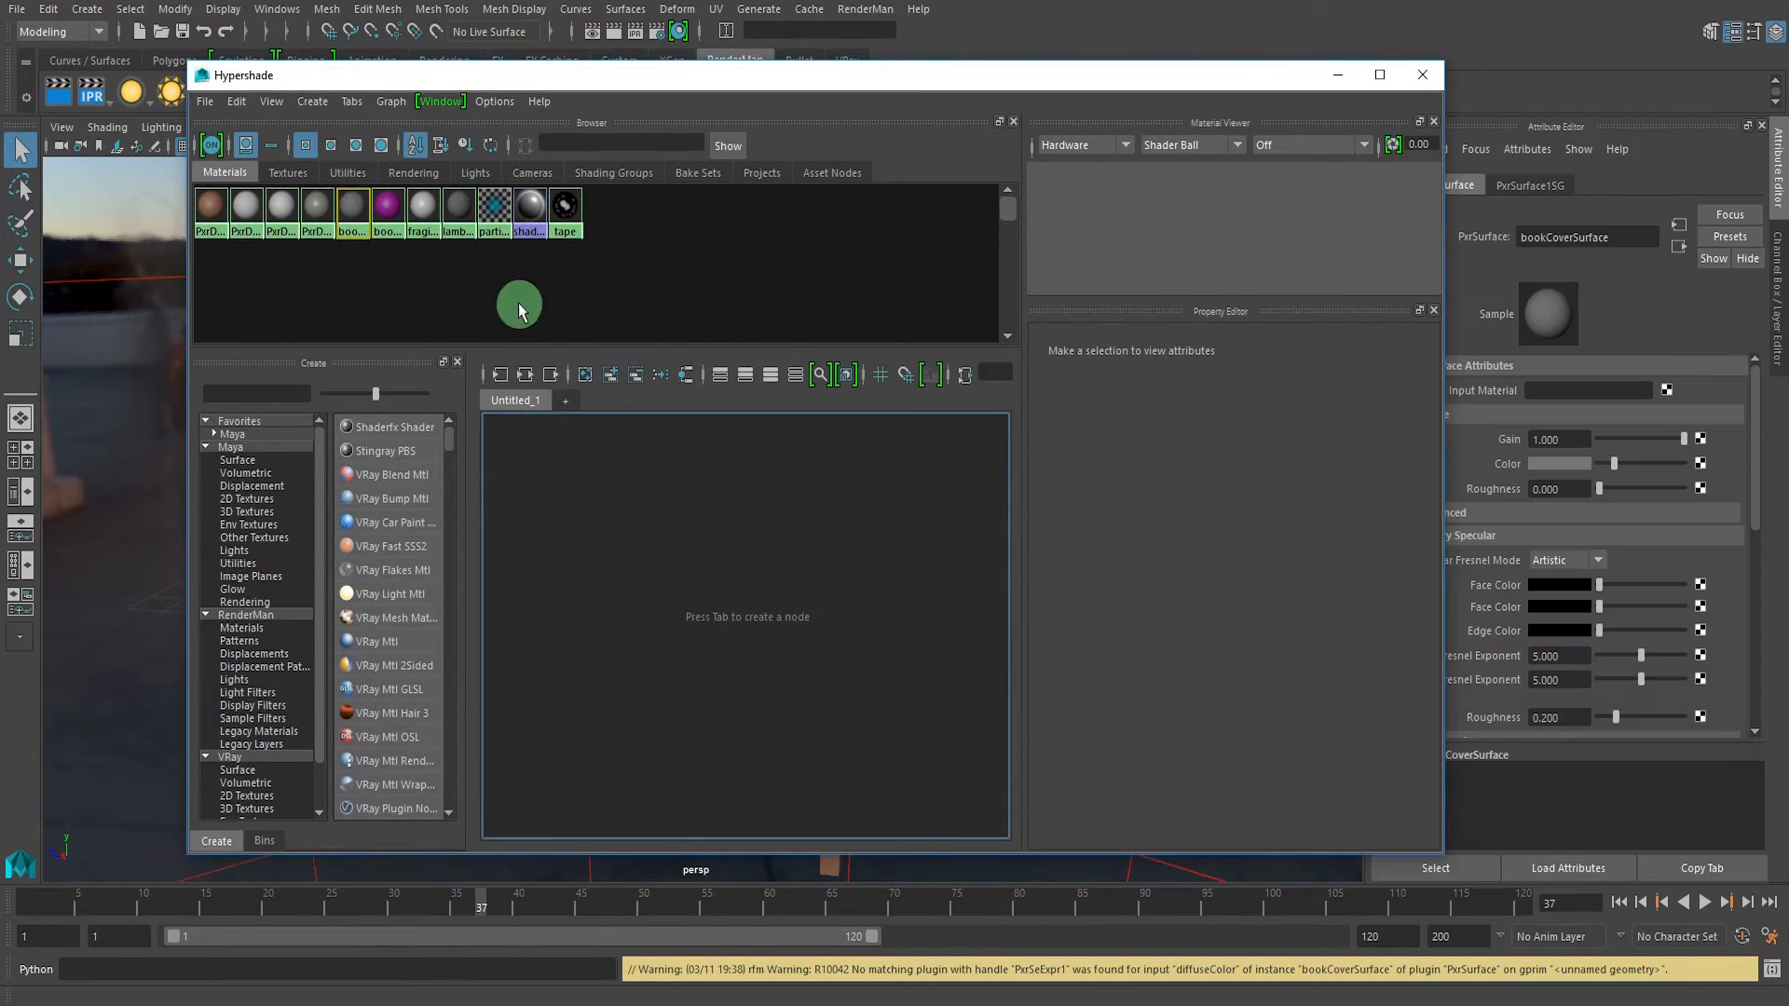
pyautogui.click(527, 374)
pyautogui.keyDown('alt'); pyautogui.moveTo(665, 612); pyautogui.dragTo(774, 612, button='middle'); pyautogui.keyUp('alt')
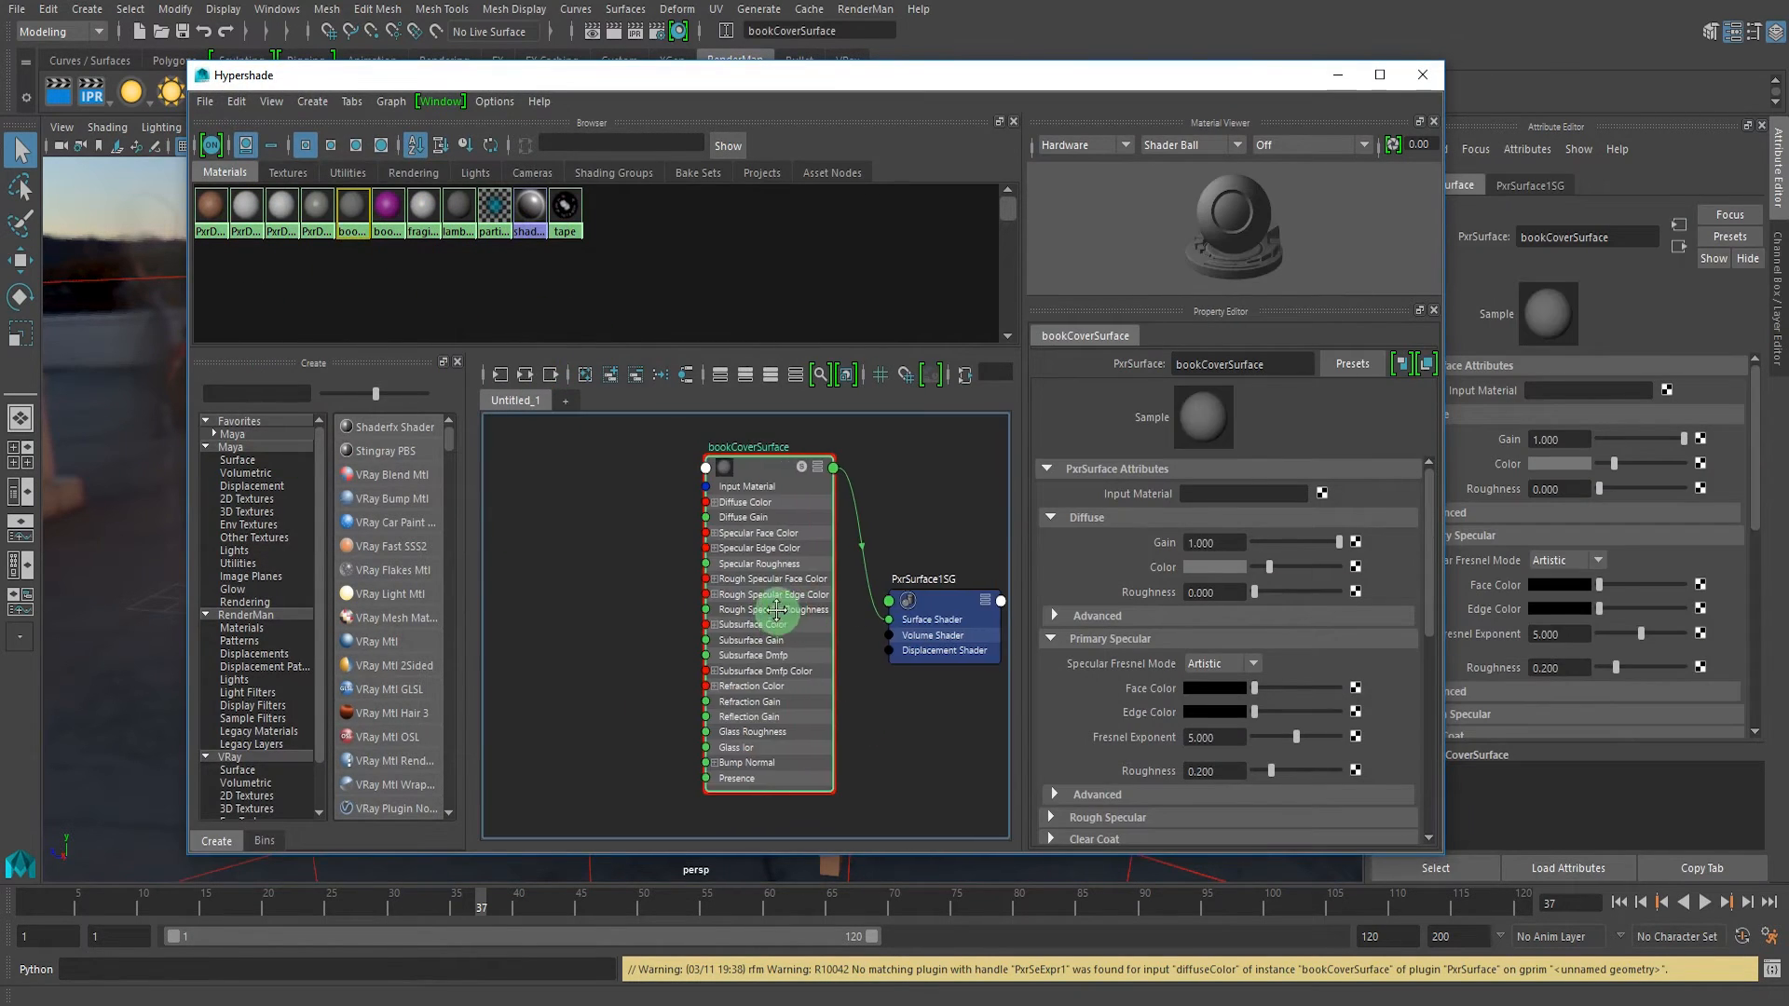
# - Create a PxrSeExpr node and connect its resultRGB to the Diffuse Color of bookCoverSurface
pyautogui.click(213, 390)
pyautogui.write('pxrs')
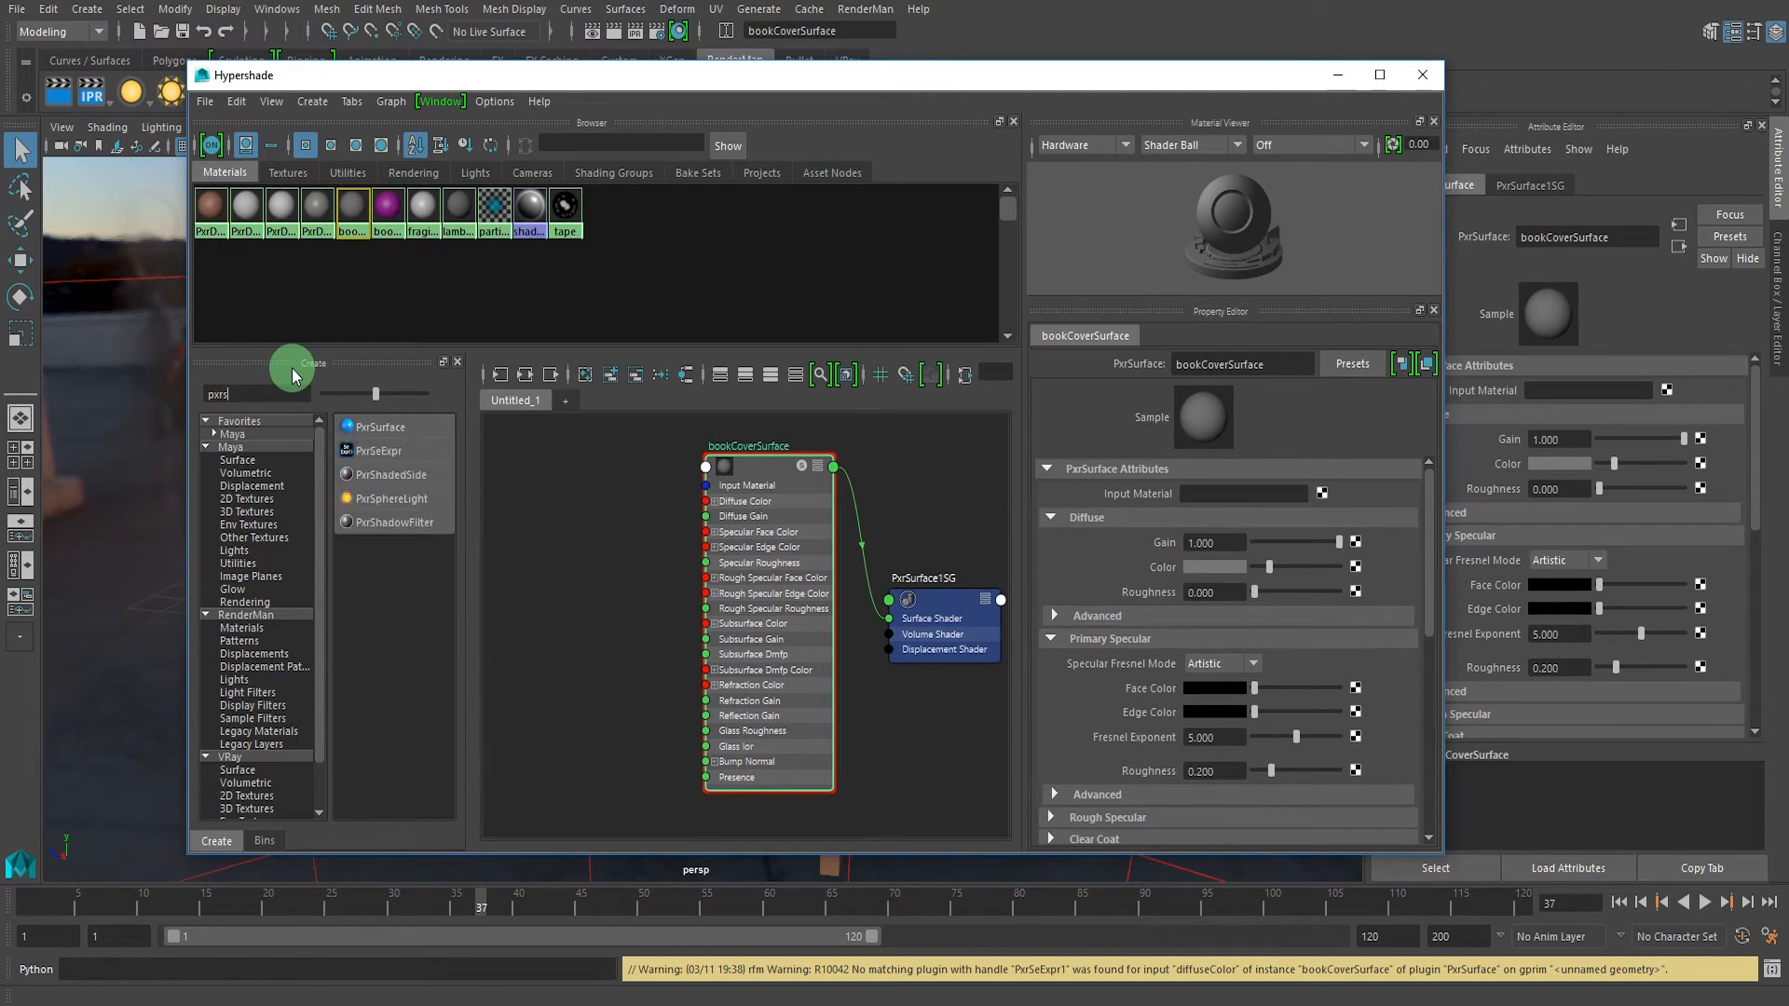
pyautogui.write('e')
pyautogui.moveTo(362, 402); pyautogui.dragTo(615, 496)
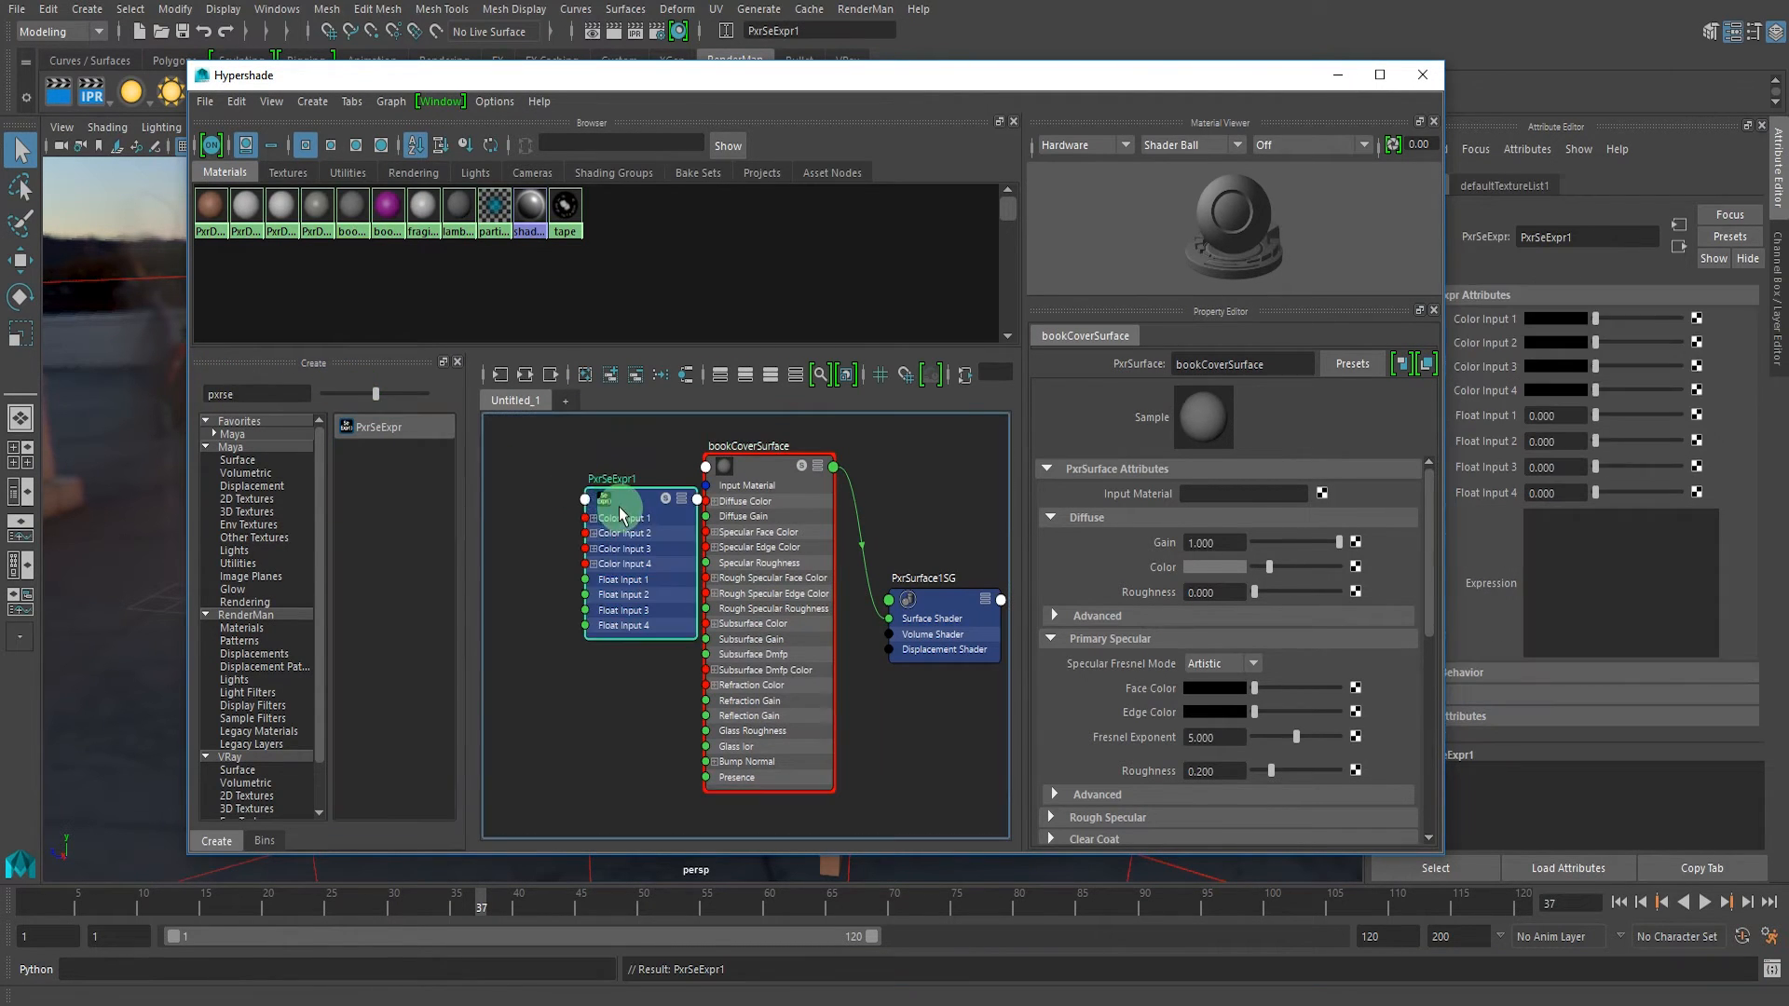
pyautogui.scroll(3, 697, 529)
pyautogui.click(697, 532)
pyautogui.moveTo(748, 796)
pyautogui.click(828, 803)
pyautogui.click(799, 566)
pyautogui.scroll(-4, 718, 625)
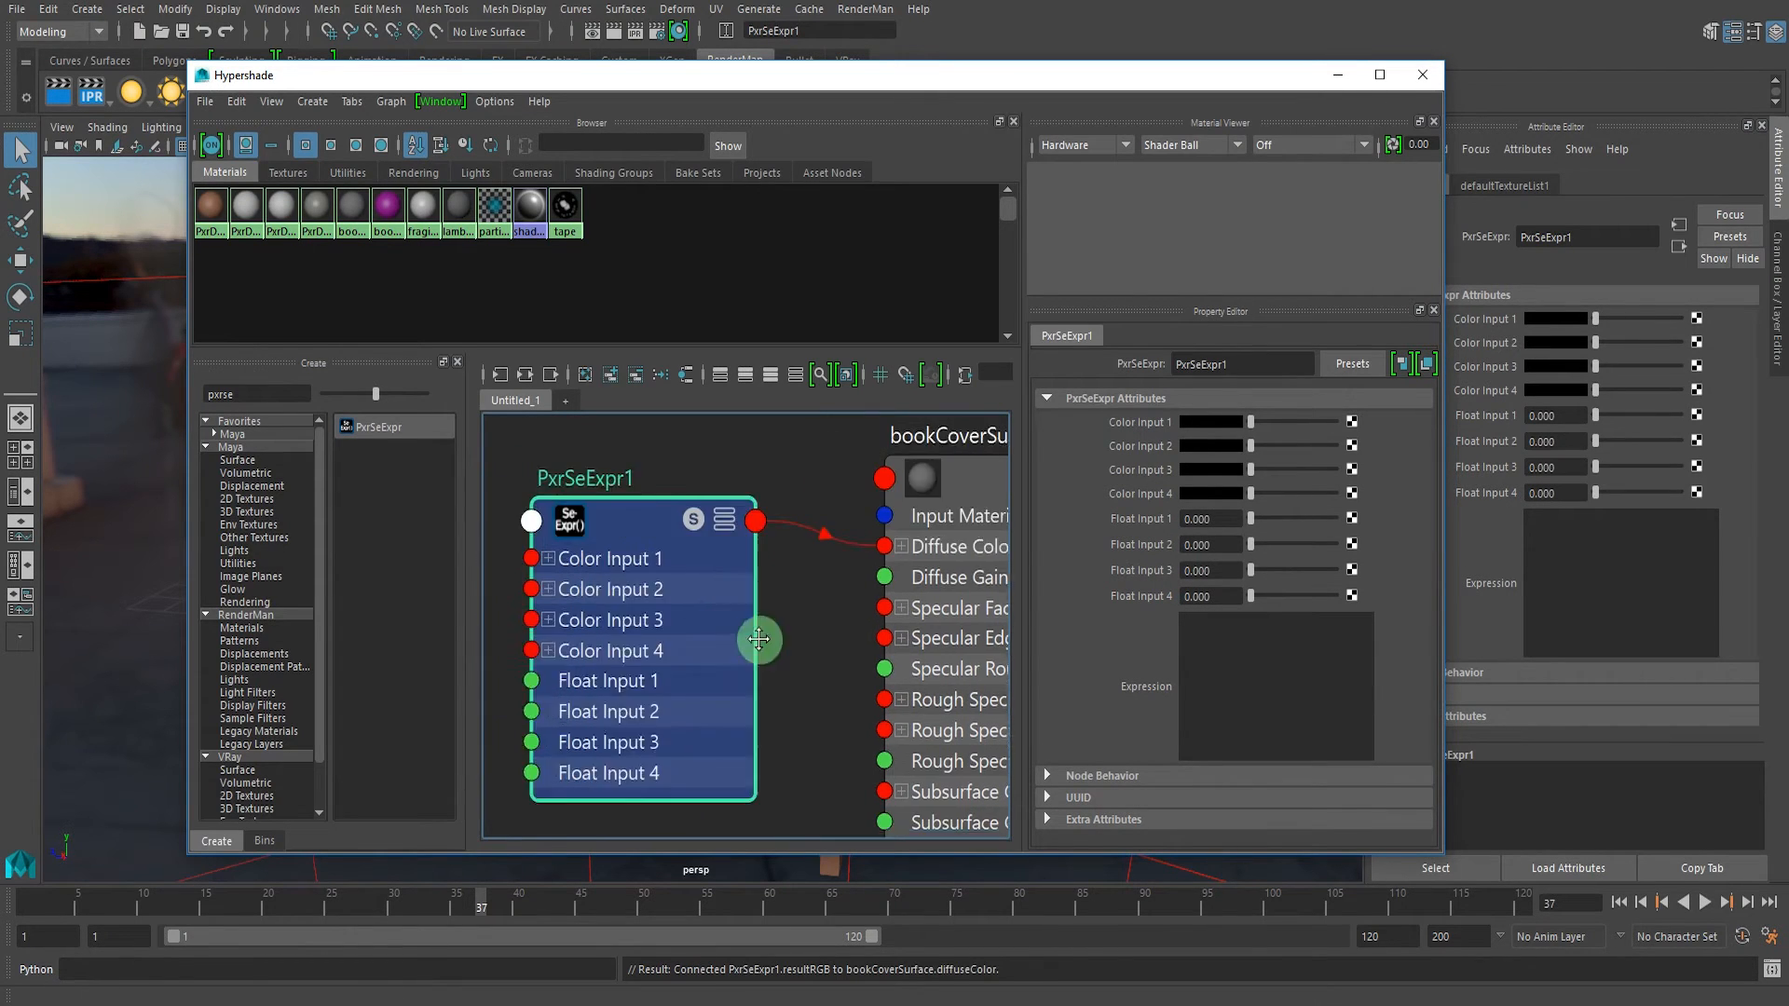
pyautogui.moveTo(803, 563); pyautogui.dragTo(679, 580, button='middle')
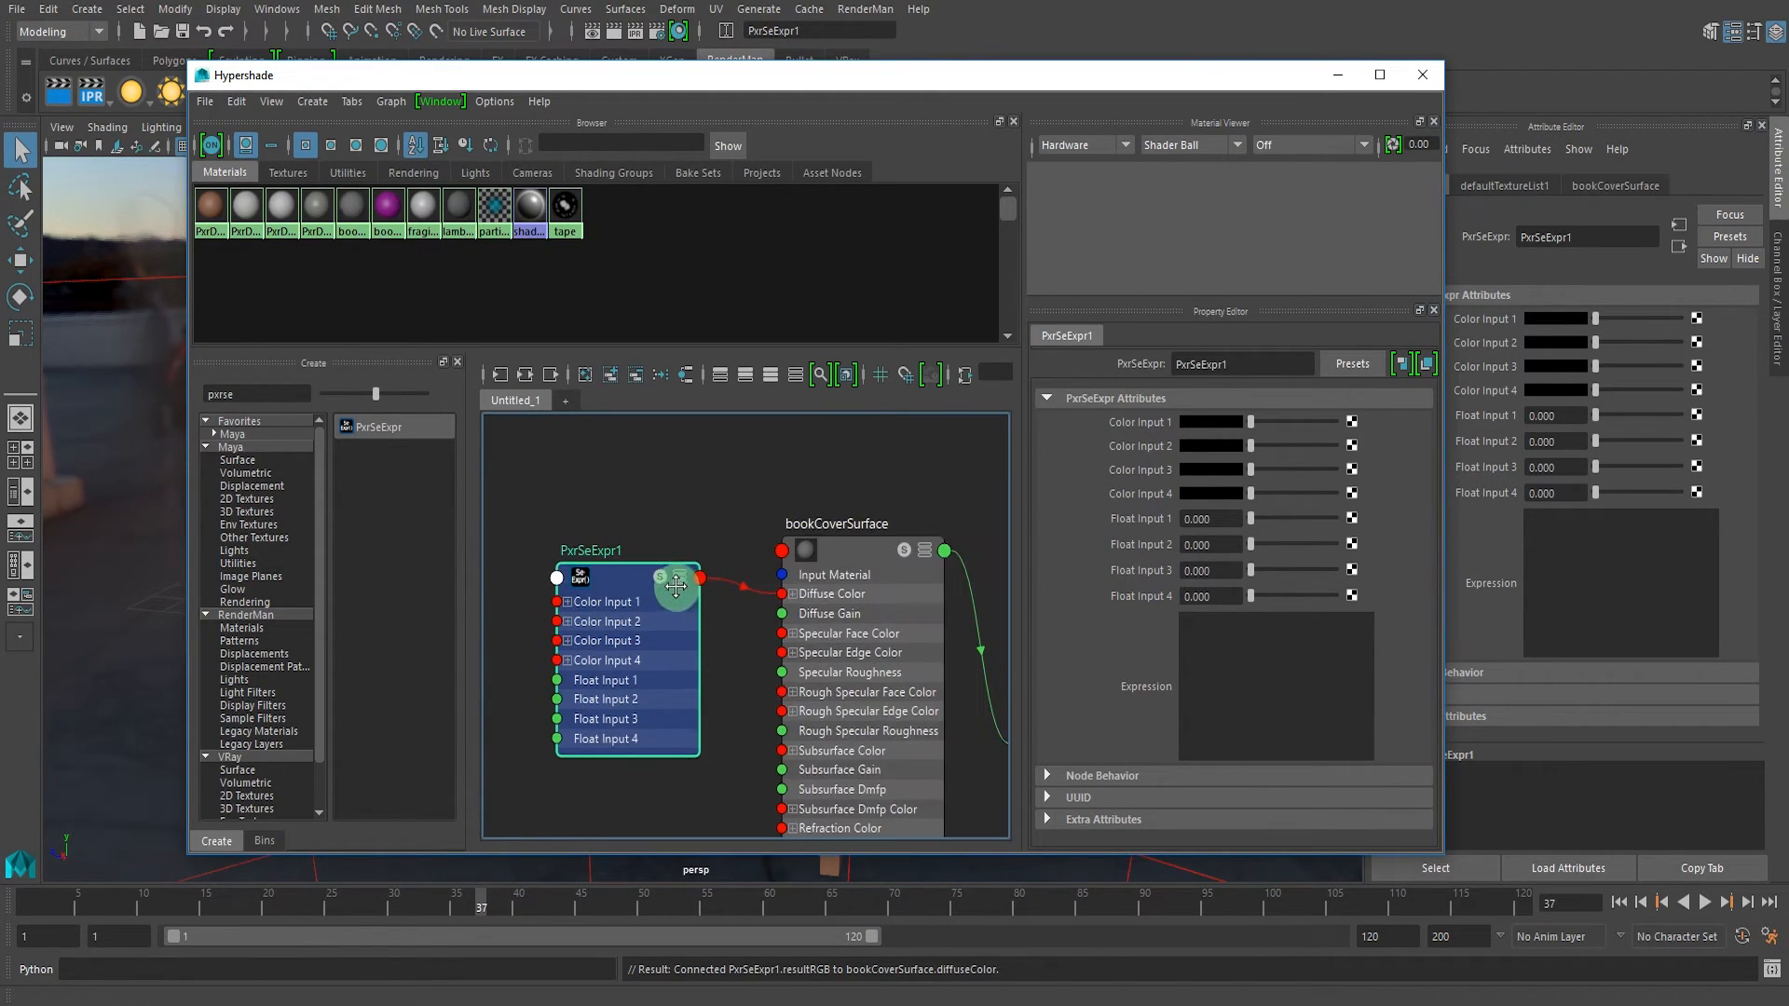
# - Set the PxrSeExpr1 expression to choose(floatInput1, colorInput1, colorInput2, colorInput3, colorInput4)
pyautogui.moveTo(1106, 77); pyautogui.dragTo(1070, 89)
pyautogui.click(1222, 691)
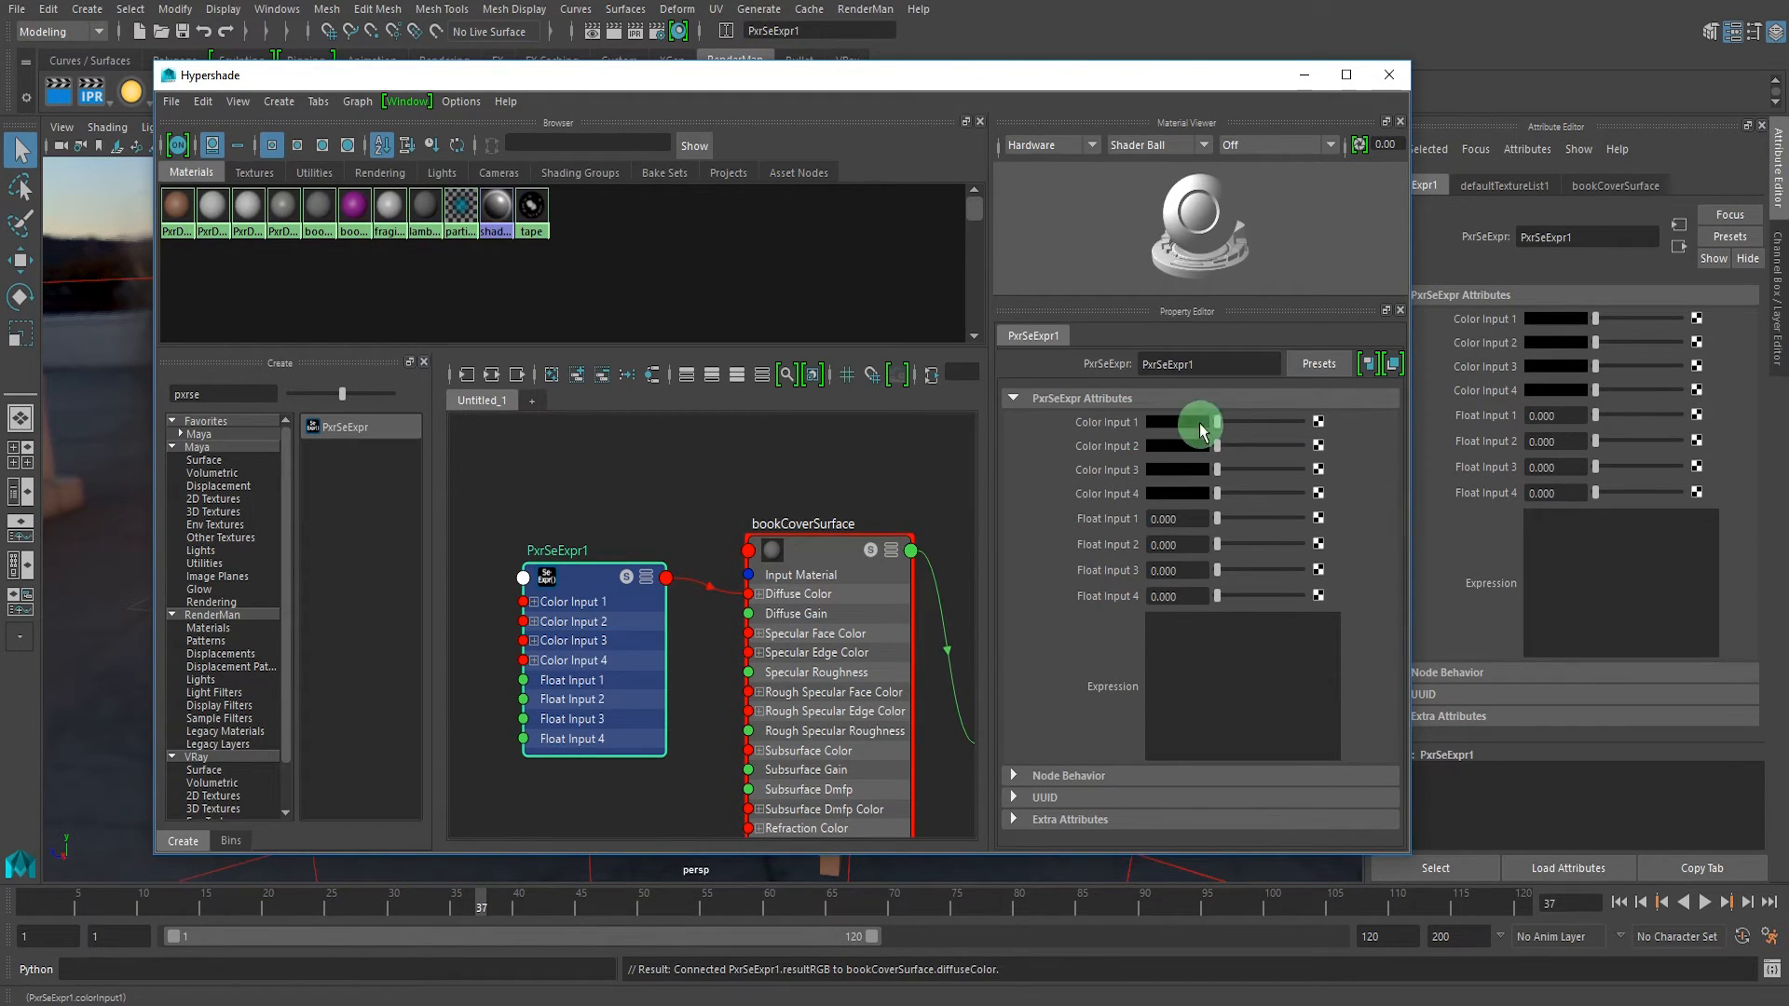
pyautogui.keyDown('alt'); pyautogui.moveTo(500, 563); pyautogui.dragTo(628, 557, button='middle'); pyautogui.keyUp('alt')
pyautogui.keyDown('alt'); pyautogui.moveTo(759, 559); pyautogui.dragTo(798, 526, button='middle'); pyautogui.keyUp('alt')
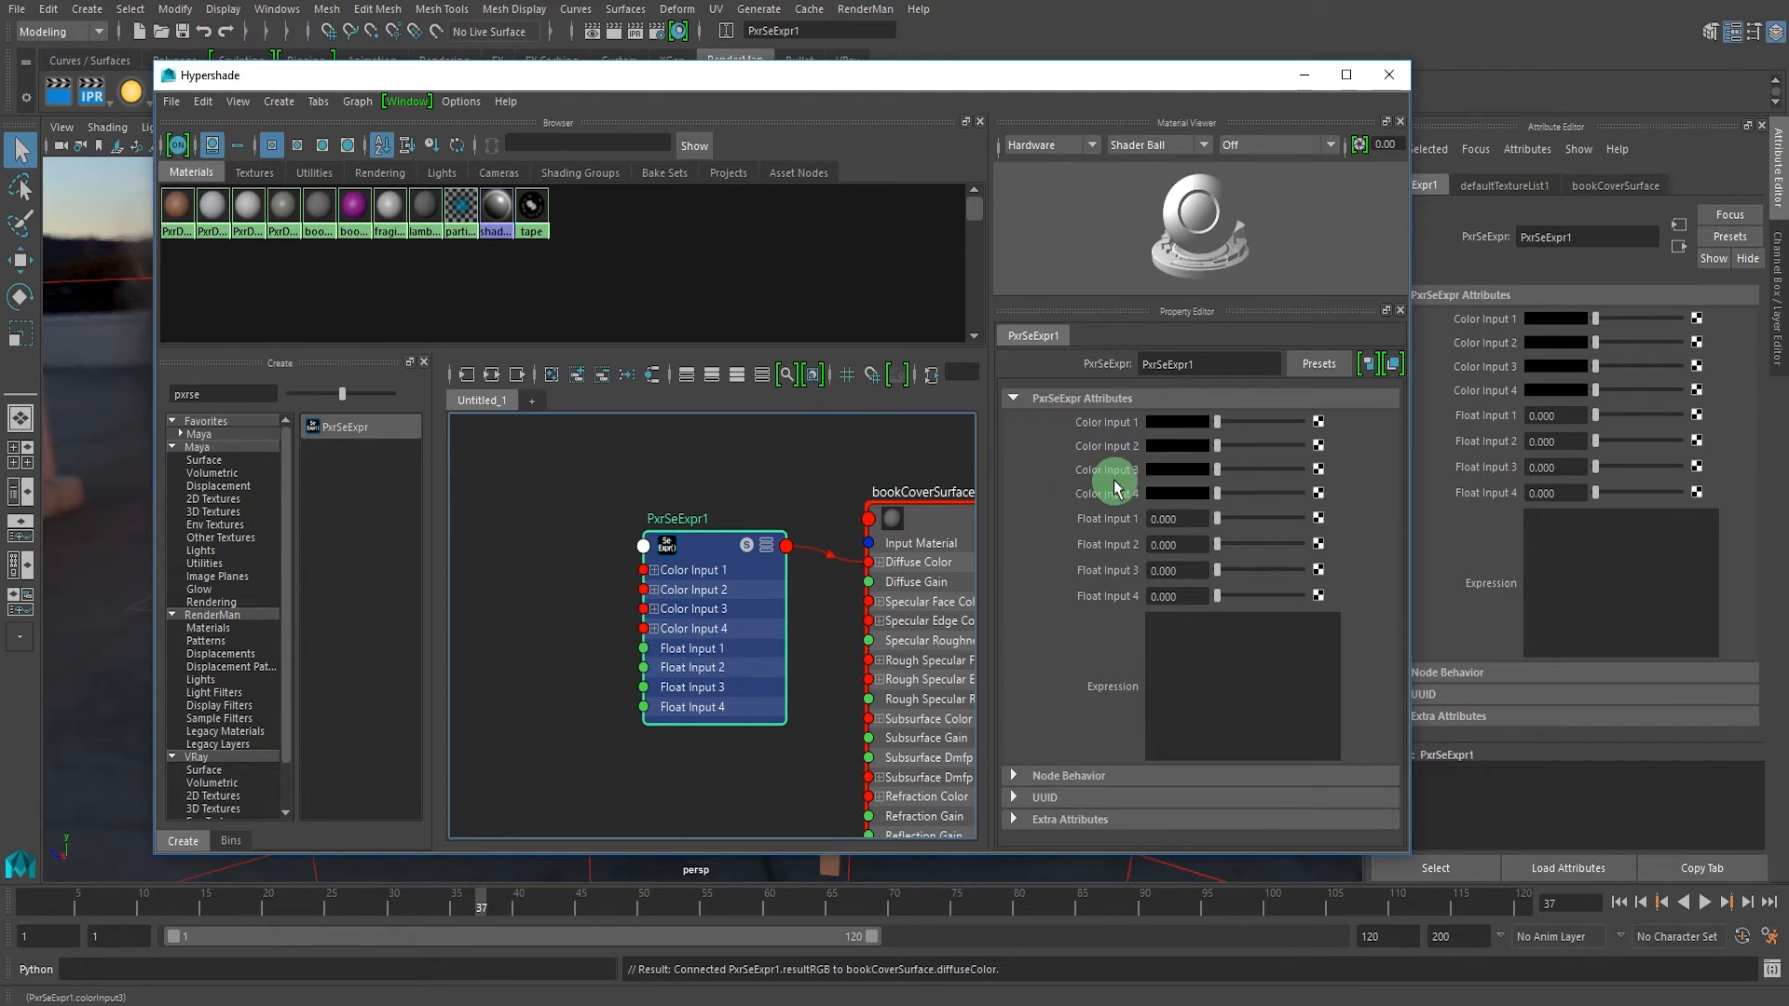
pyautogui.keyDown('alt'); pyautogui.moveTo(667, 532); pyautogui.dragTo(601, 524, button='middle'); pyautogui.keyUp('alt')
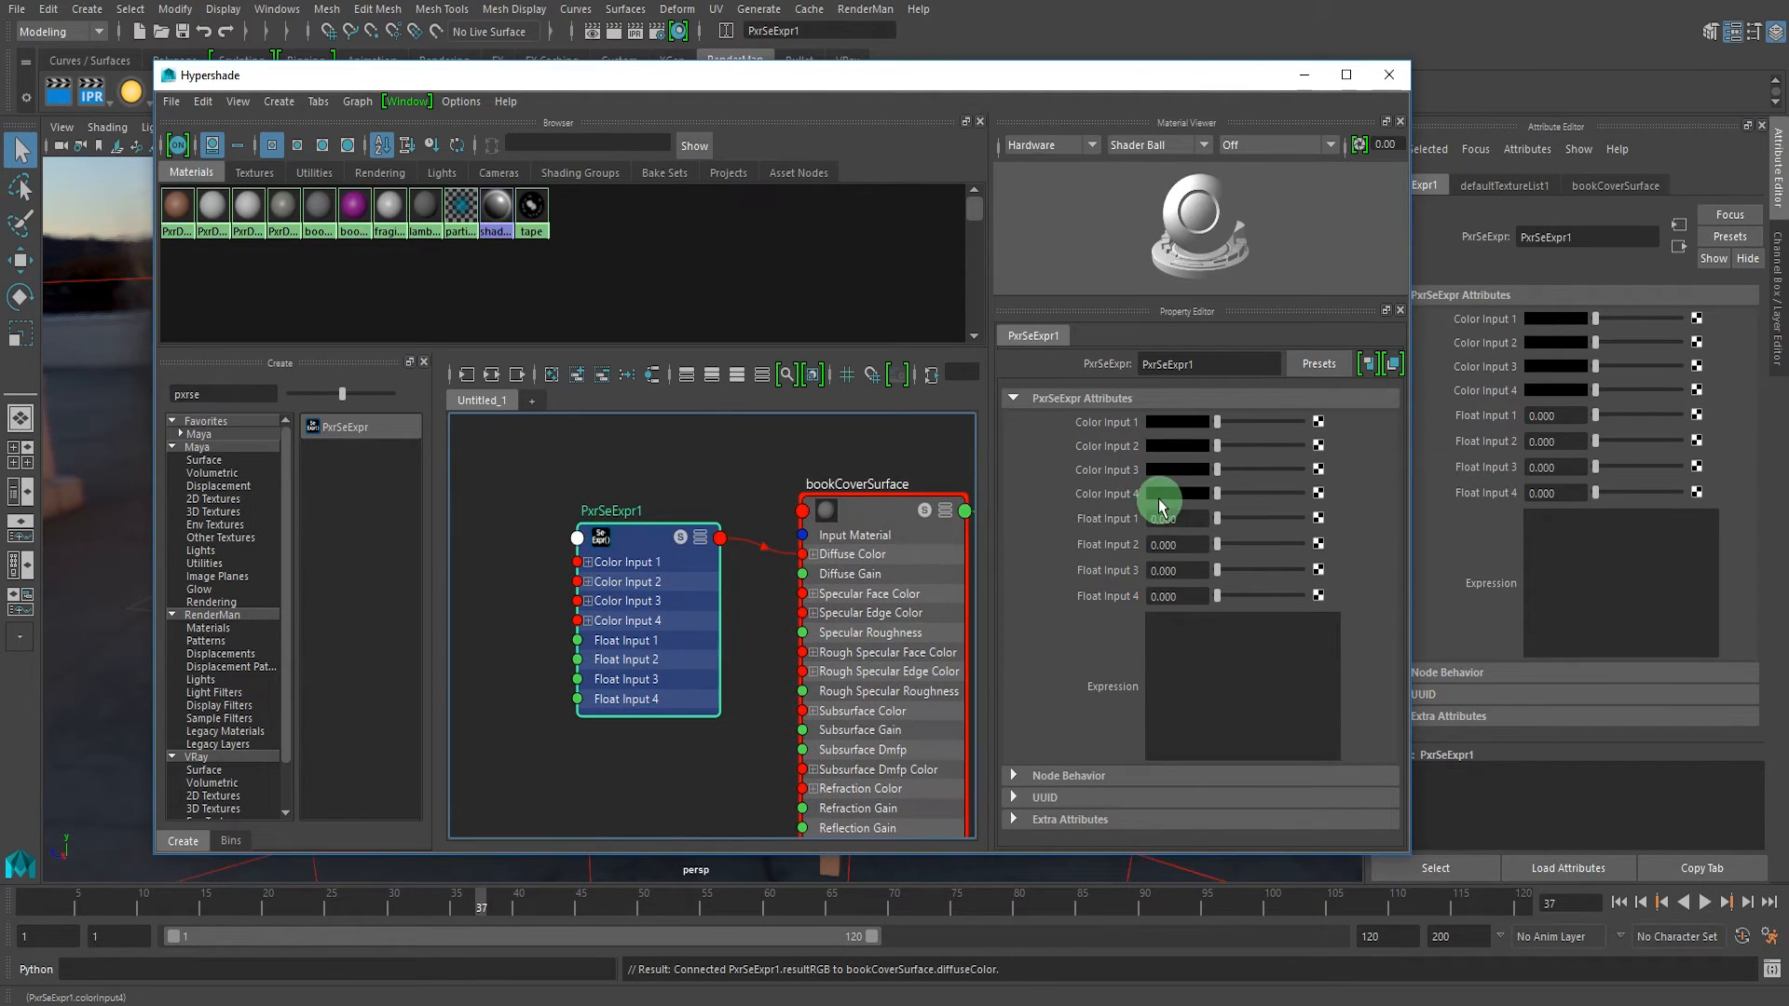
pyautogui.click(1176, 519)
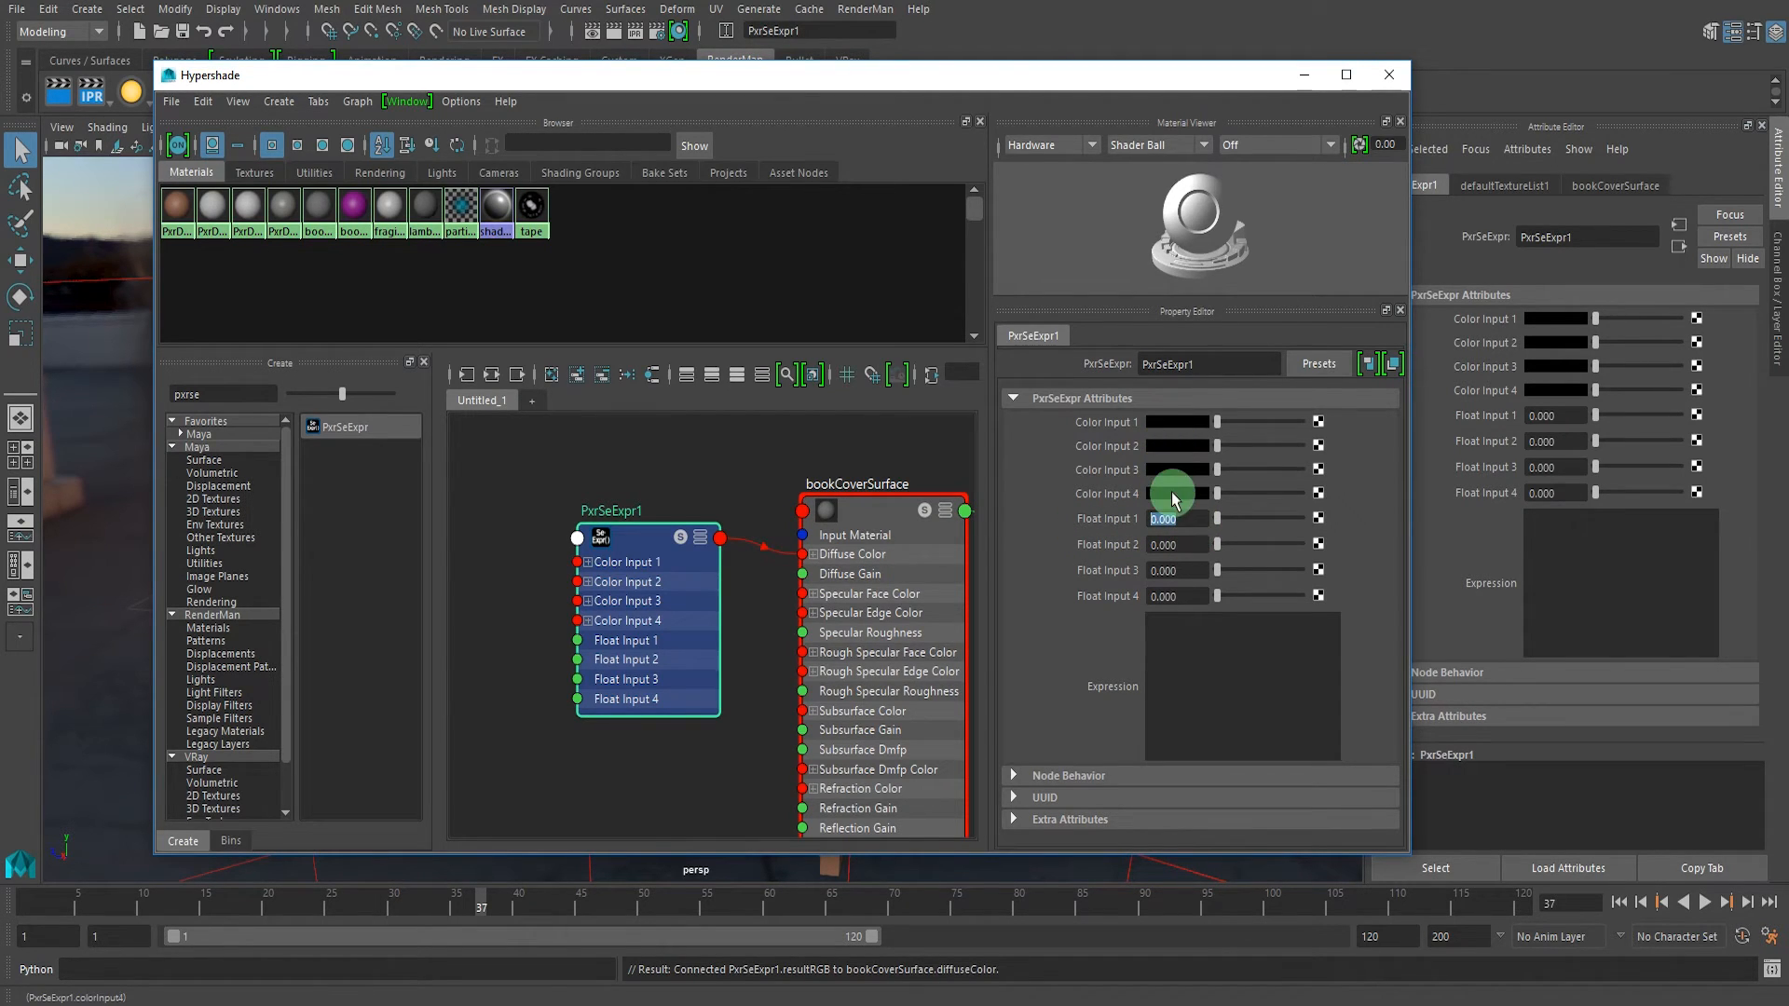
pyautogui.click(855, 510)
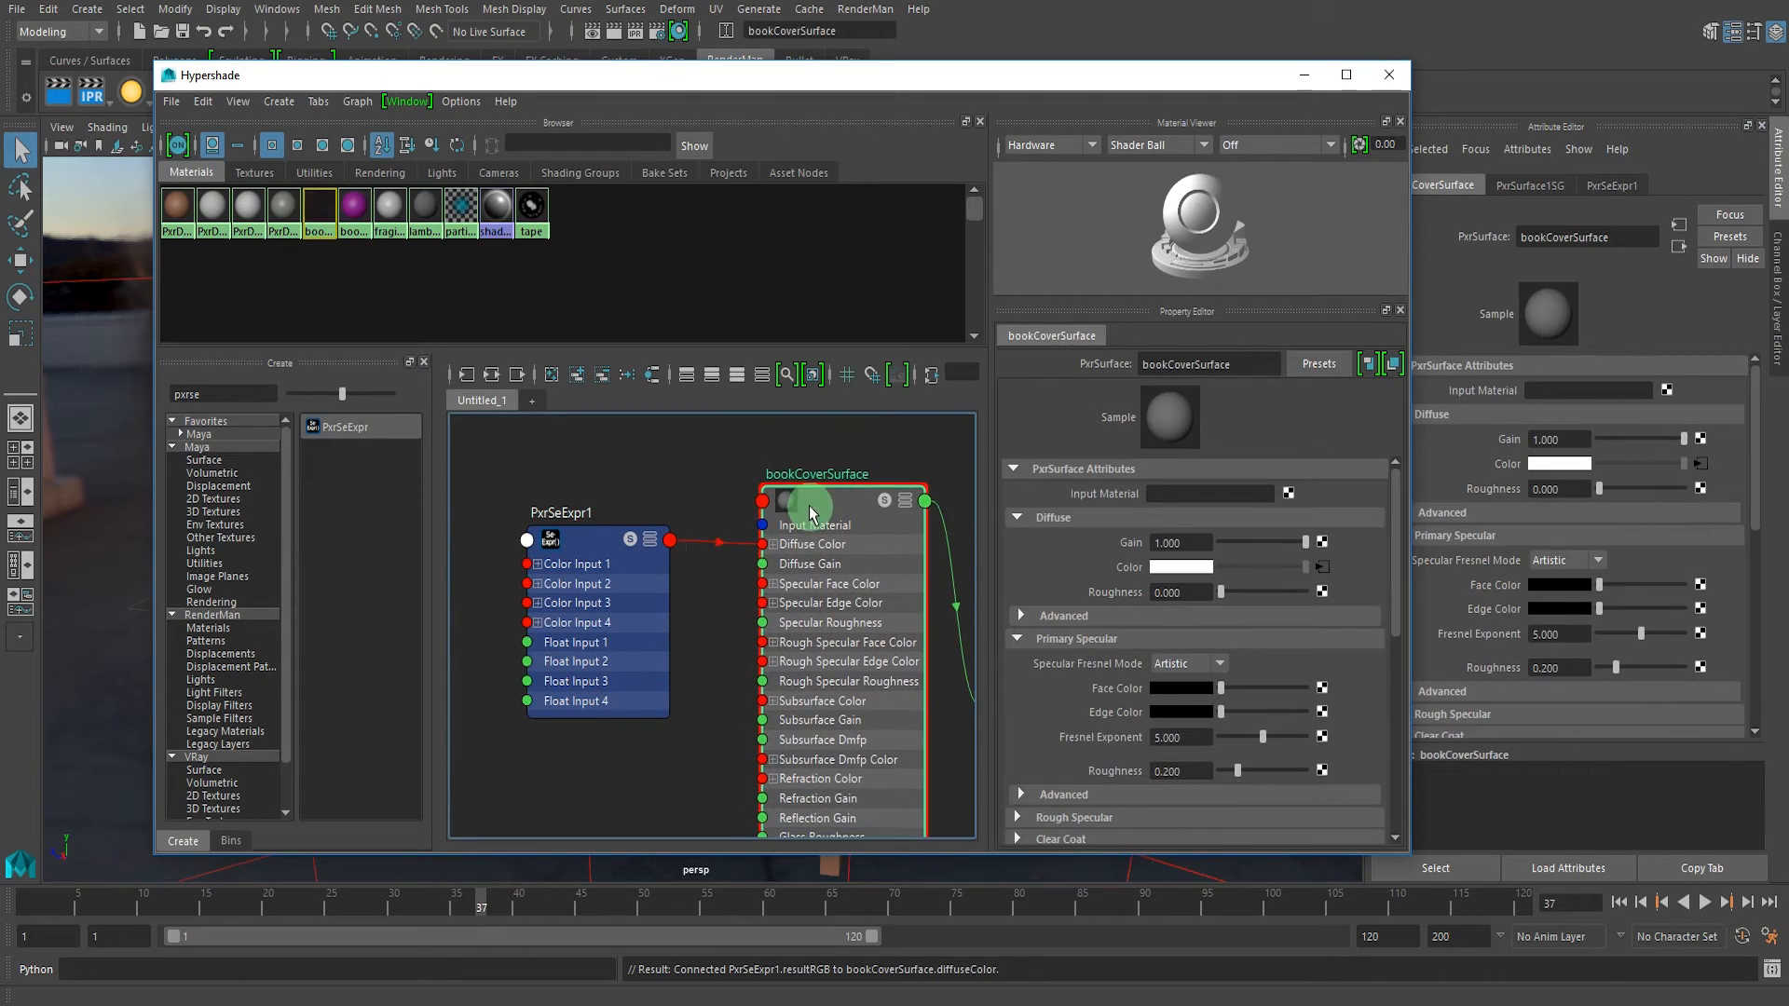
pyautogui.click(601, 564)
pyautogui.click(1275, 647)
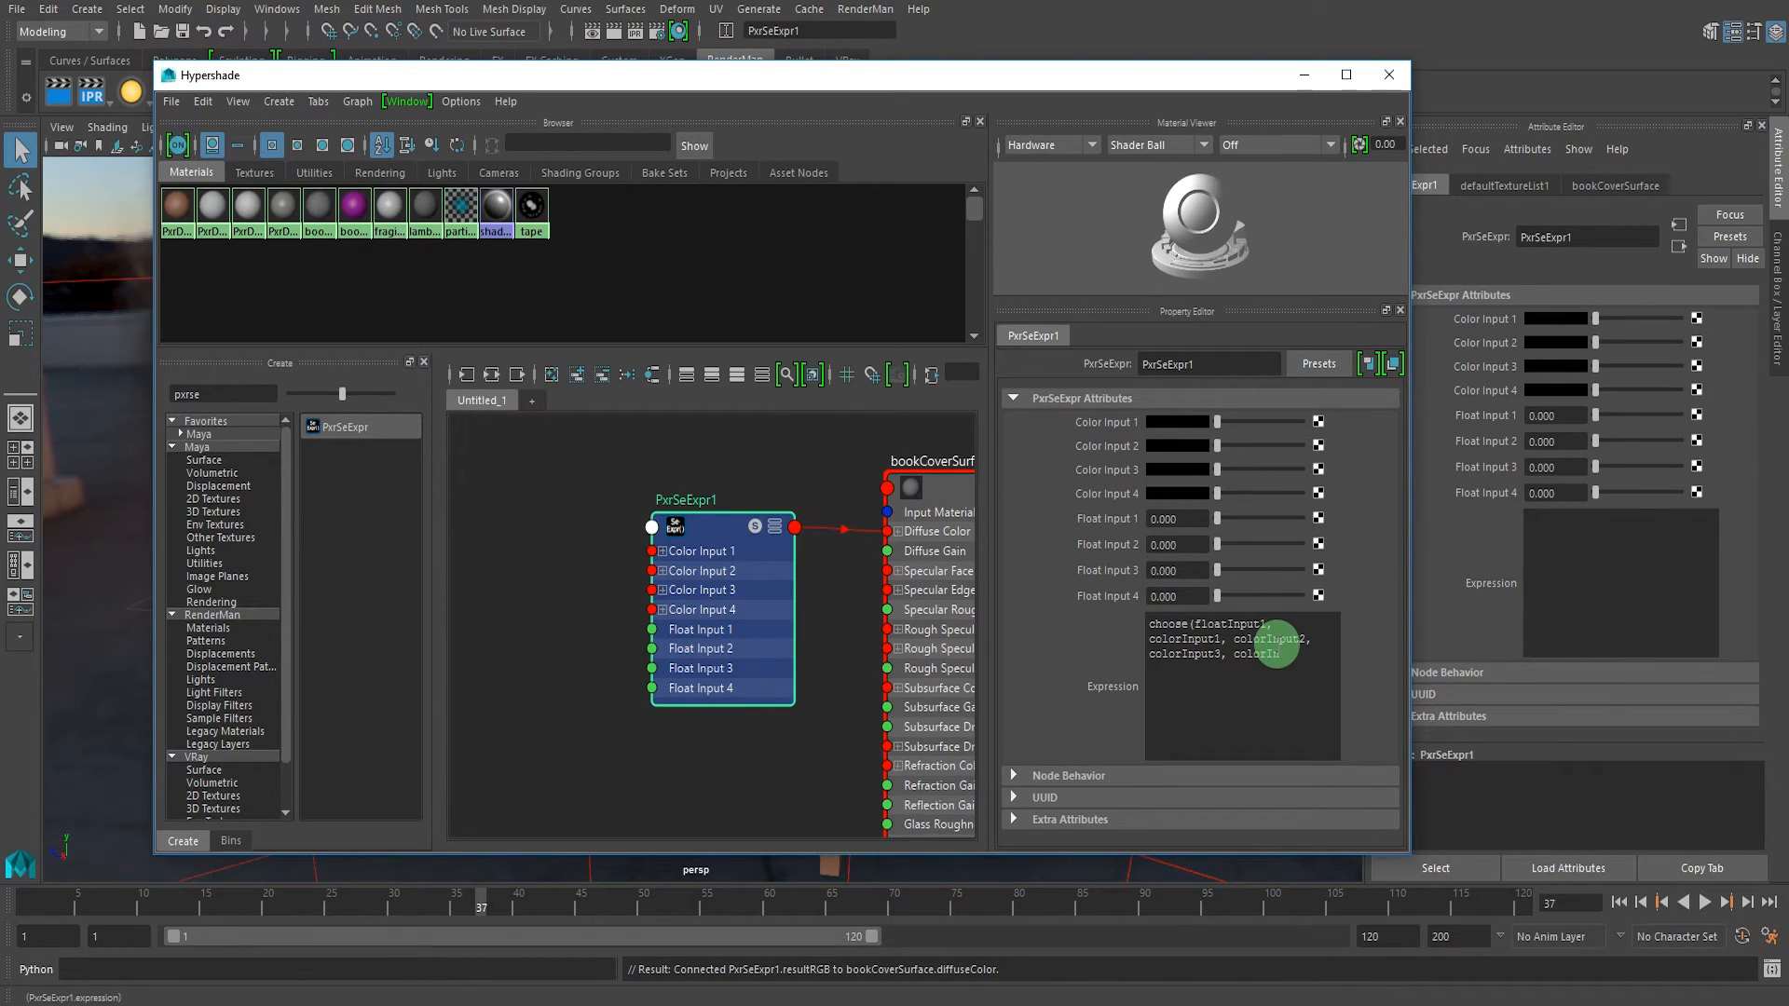
pyautogui.write('put4)')
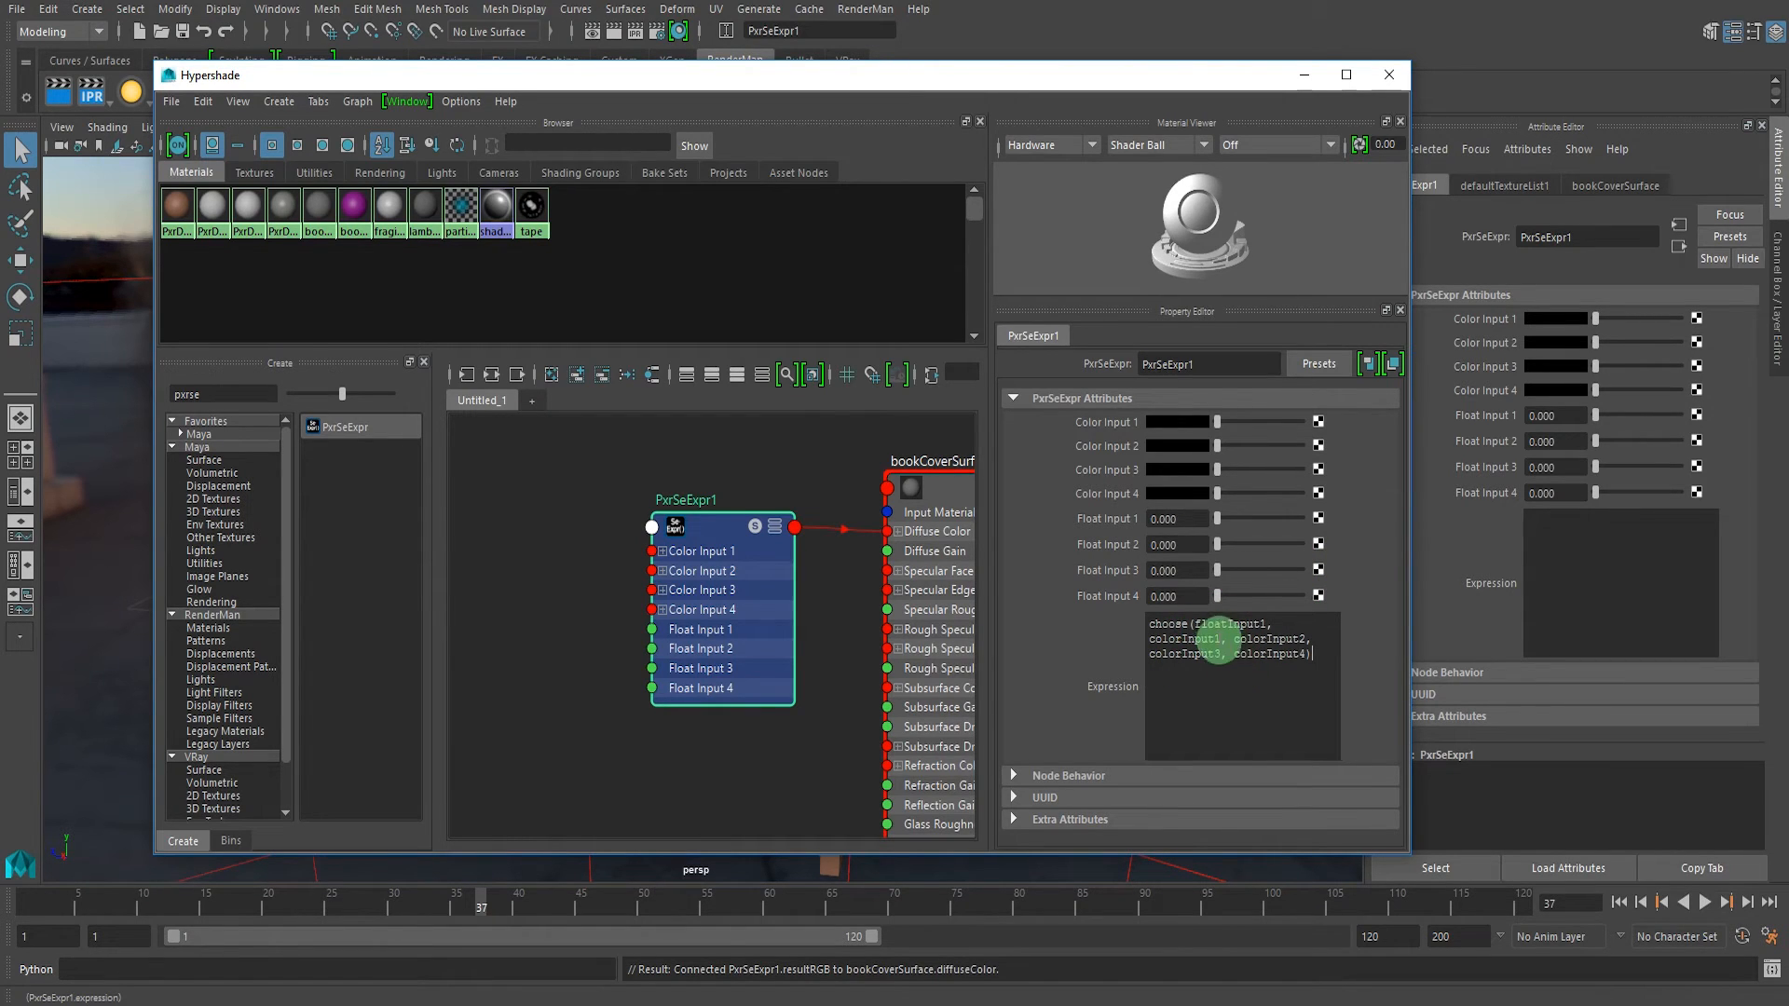
# - Review the float and color arguments of the choose() expression and apply it to PxrSeExpr1
pyautogui.moveTo(1210, 626); pyautogui.dragTo(1260, 625)
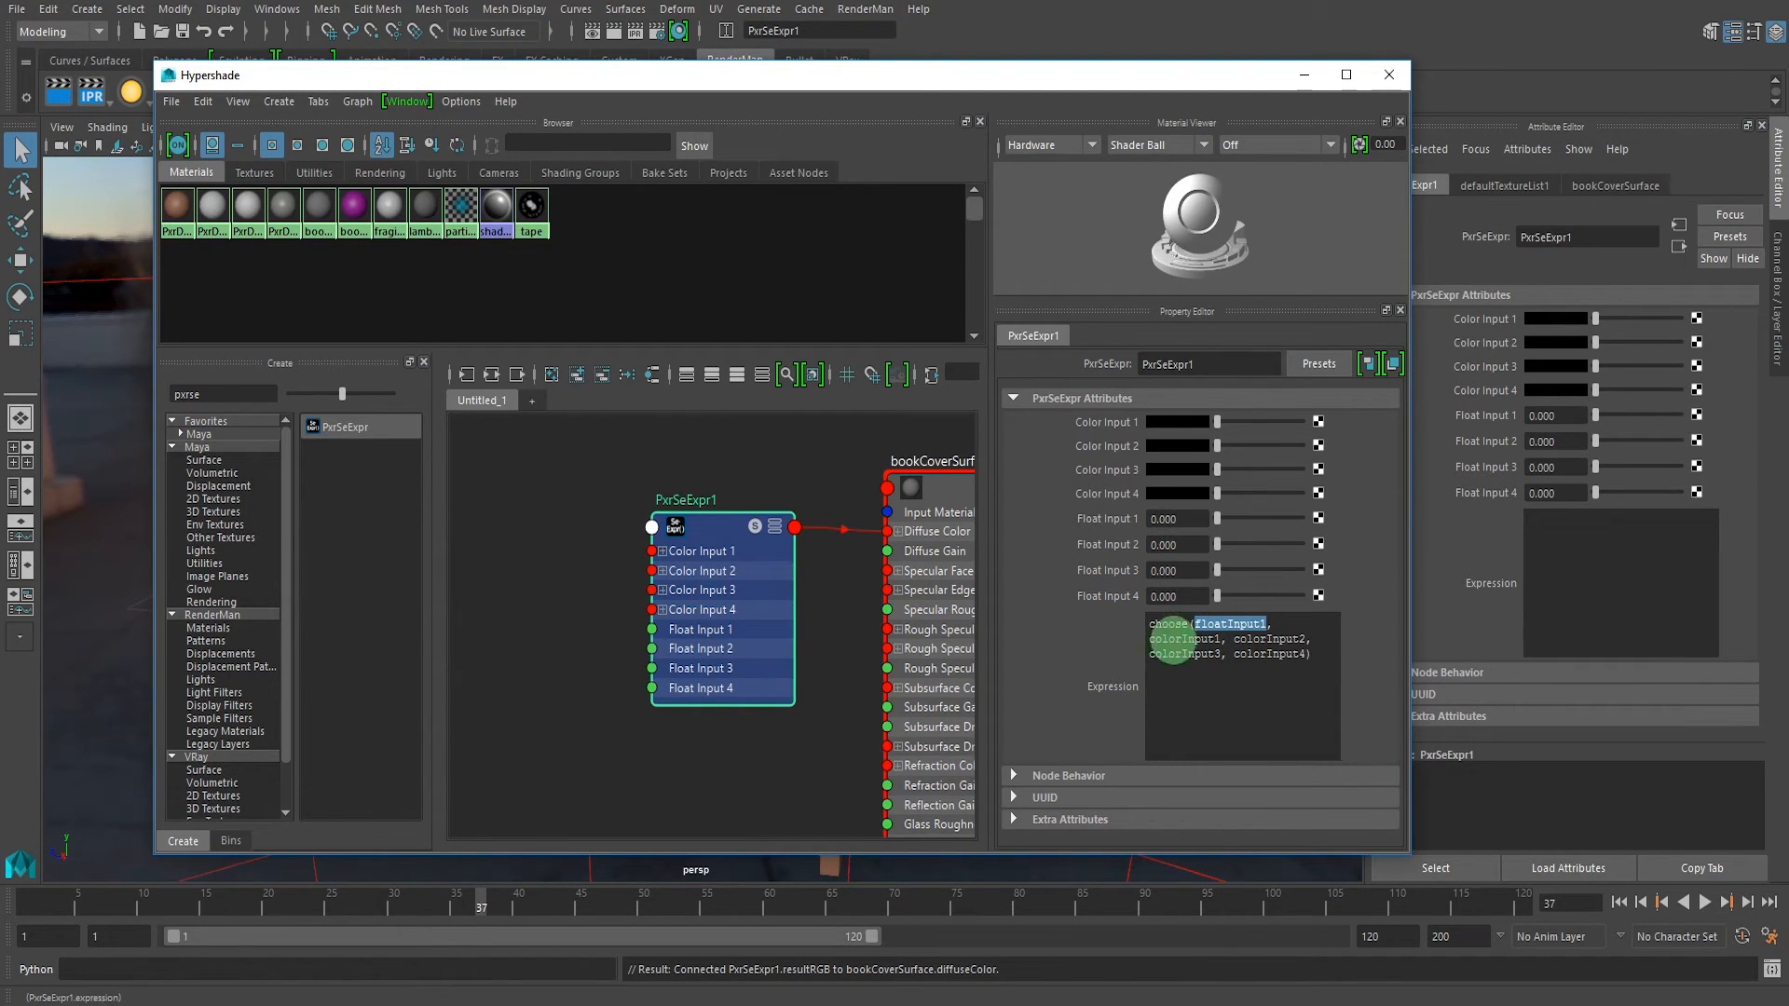
pyautogui.doubleClick(1165, 623)
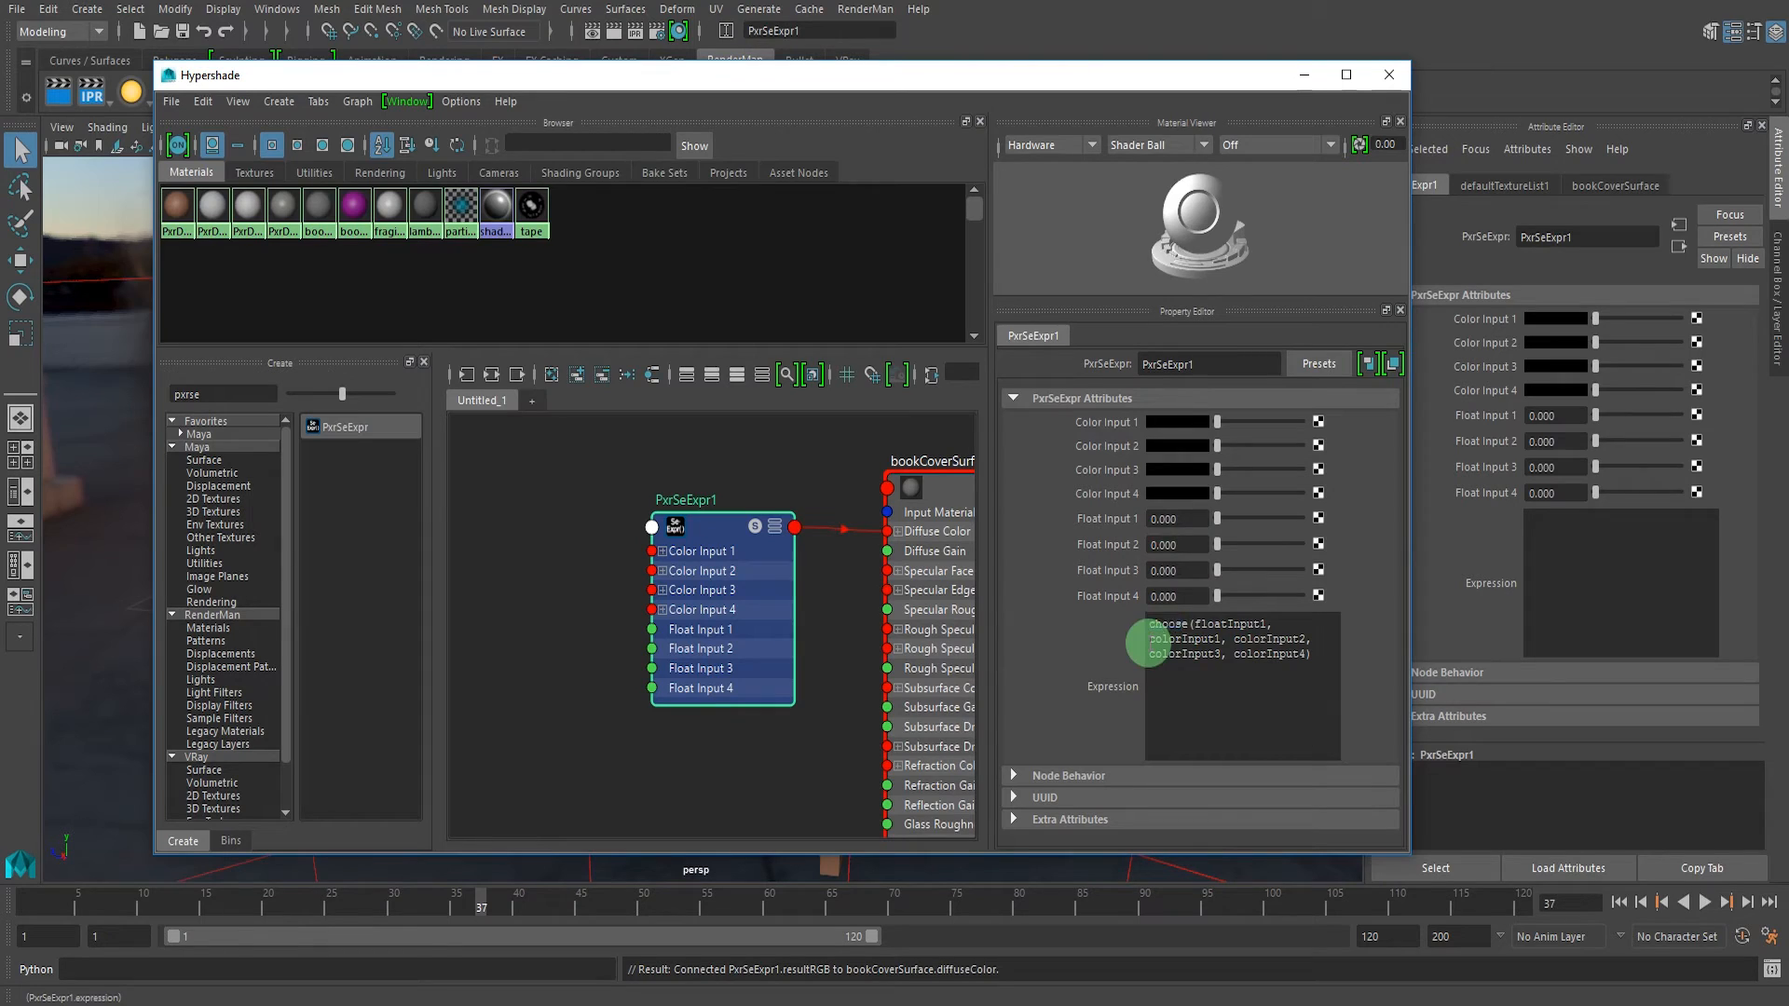
pyautogui.moveTo(1151, 641); pyautogui.dragTo(1273, 651)
pyautogui.click(928, 501)
pyautogui.moveTo(735, 525); pyautogui.dragTo(731, 532)
pyautogui.keyDown('alt'); pyautogui.moveTo(760, 511); pyautogui.dragTo(782, 511, button='middle'); pyautogui.keyUp('alt')
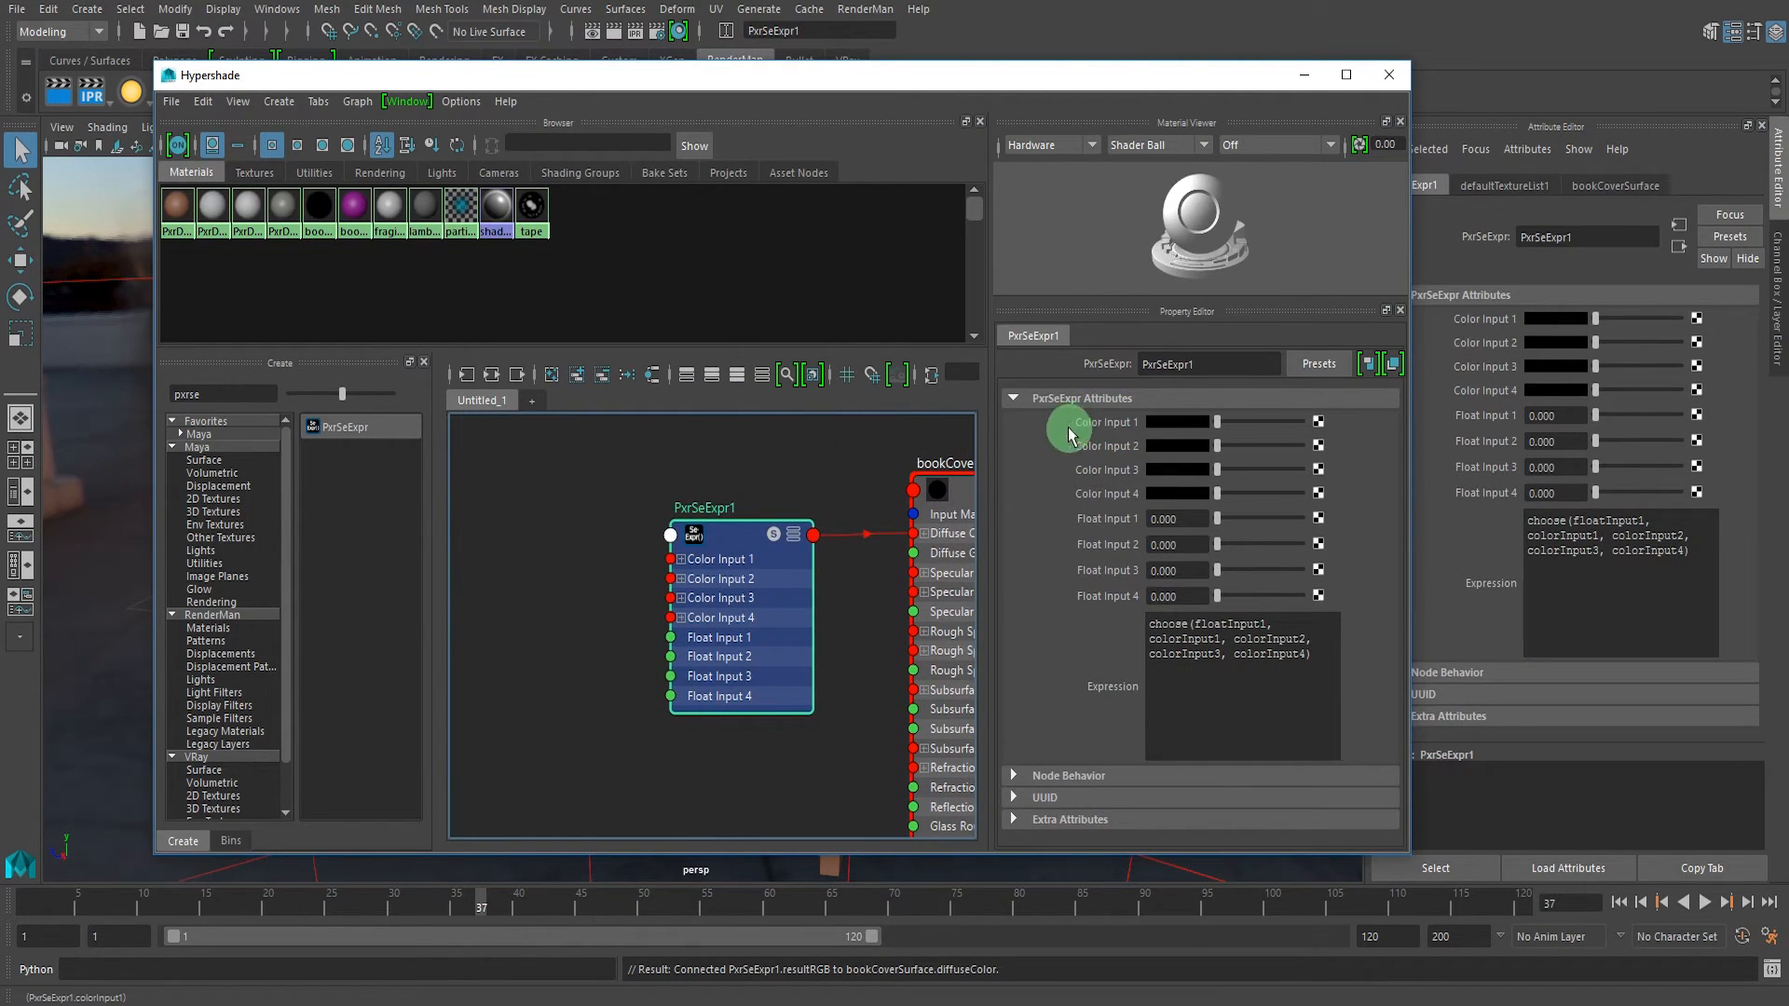
# - Add four PxrTexture nodes to the shading graph beside PxrSeExpr1
pyautogui.keyDown('alt'); pyautogui.moveTo(585, 513); pyautogui.dragTo(730, 527, button='middle'); pyautogui.keyUp('alt')
pyautogui.moveTo(260, 394); pyautogui.dragTo(90, 399)
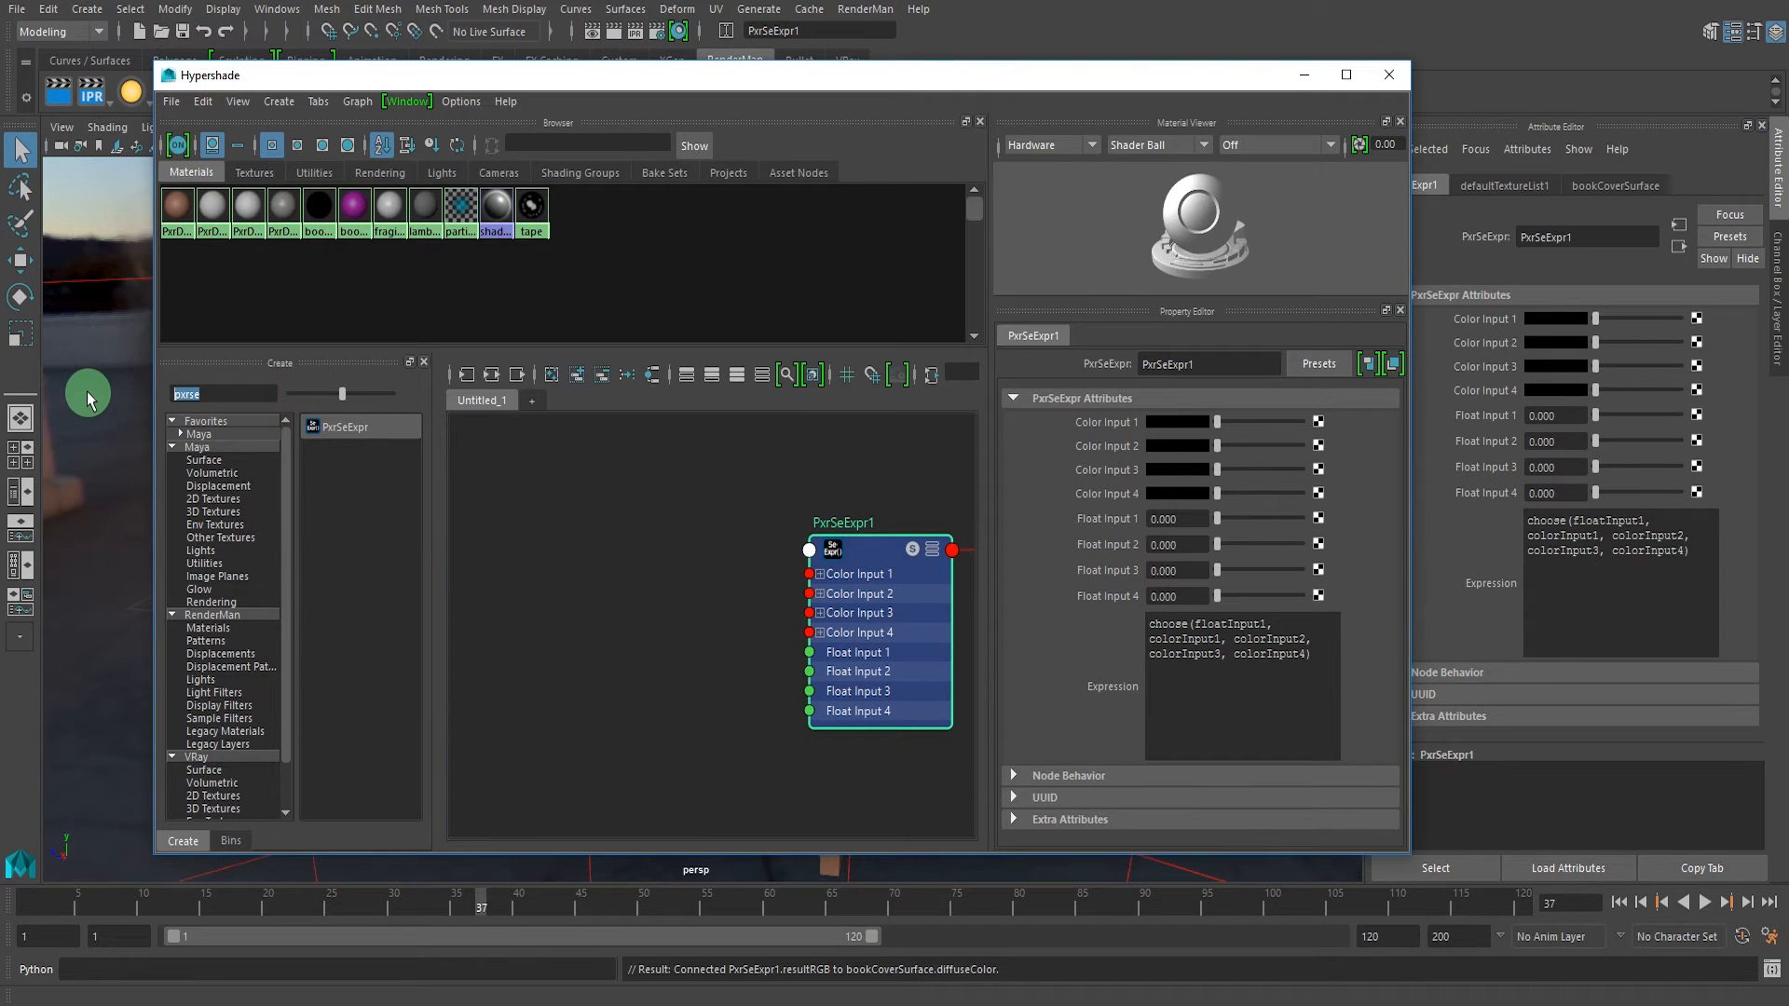
pyautogui.write('pxrte')
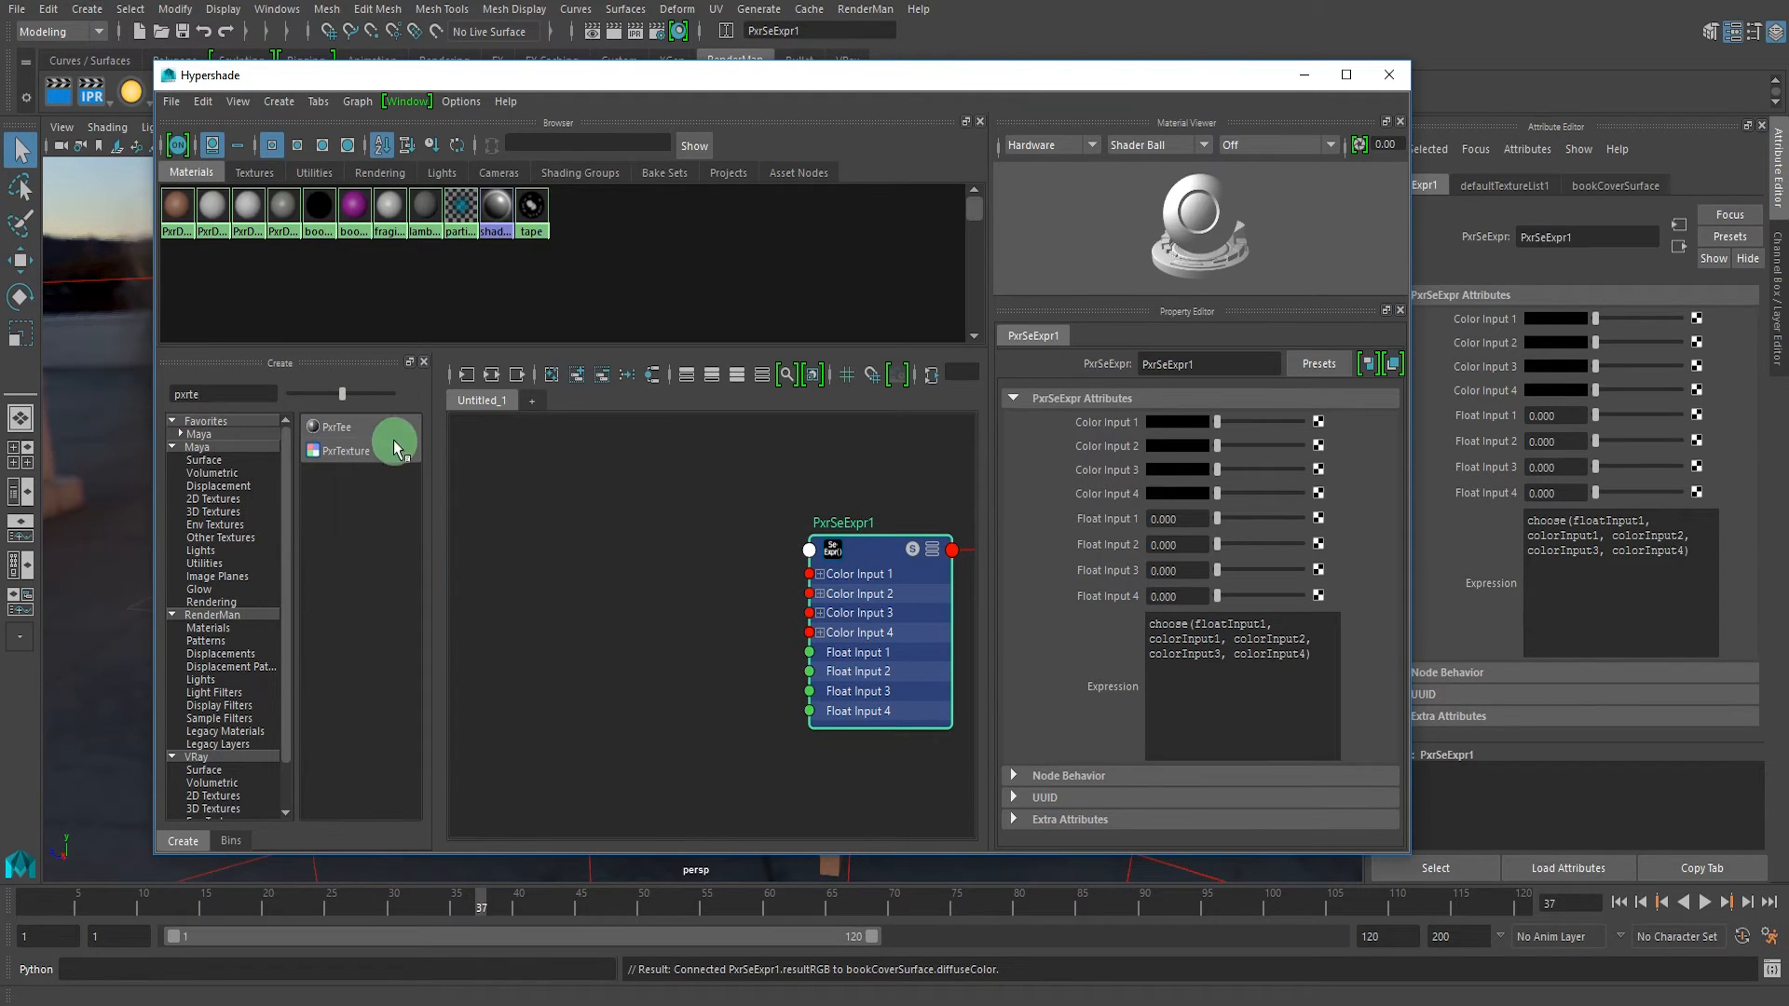
pyautogui.moveTo(367, 451); pyautogui.dragTo(600, 461)
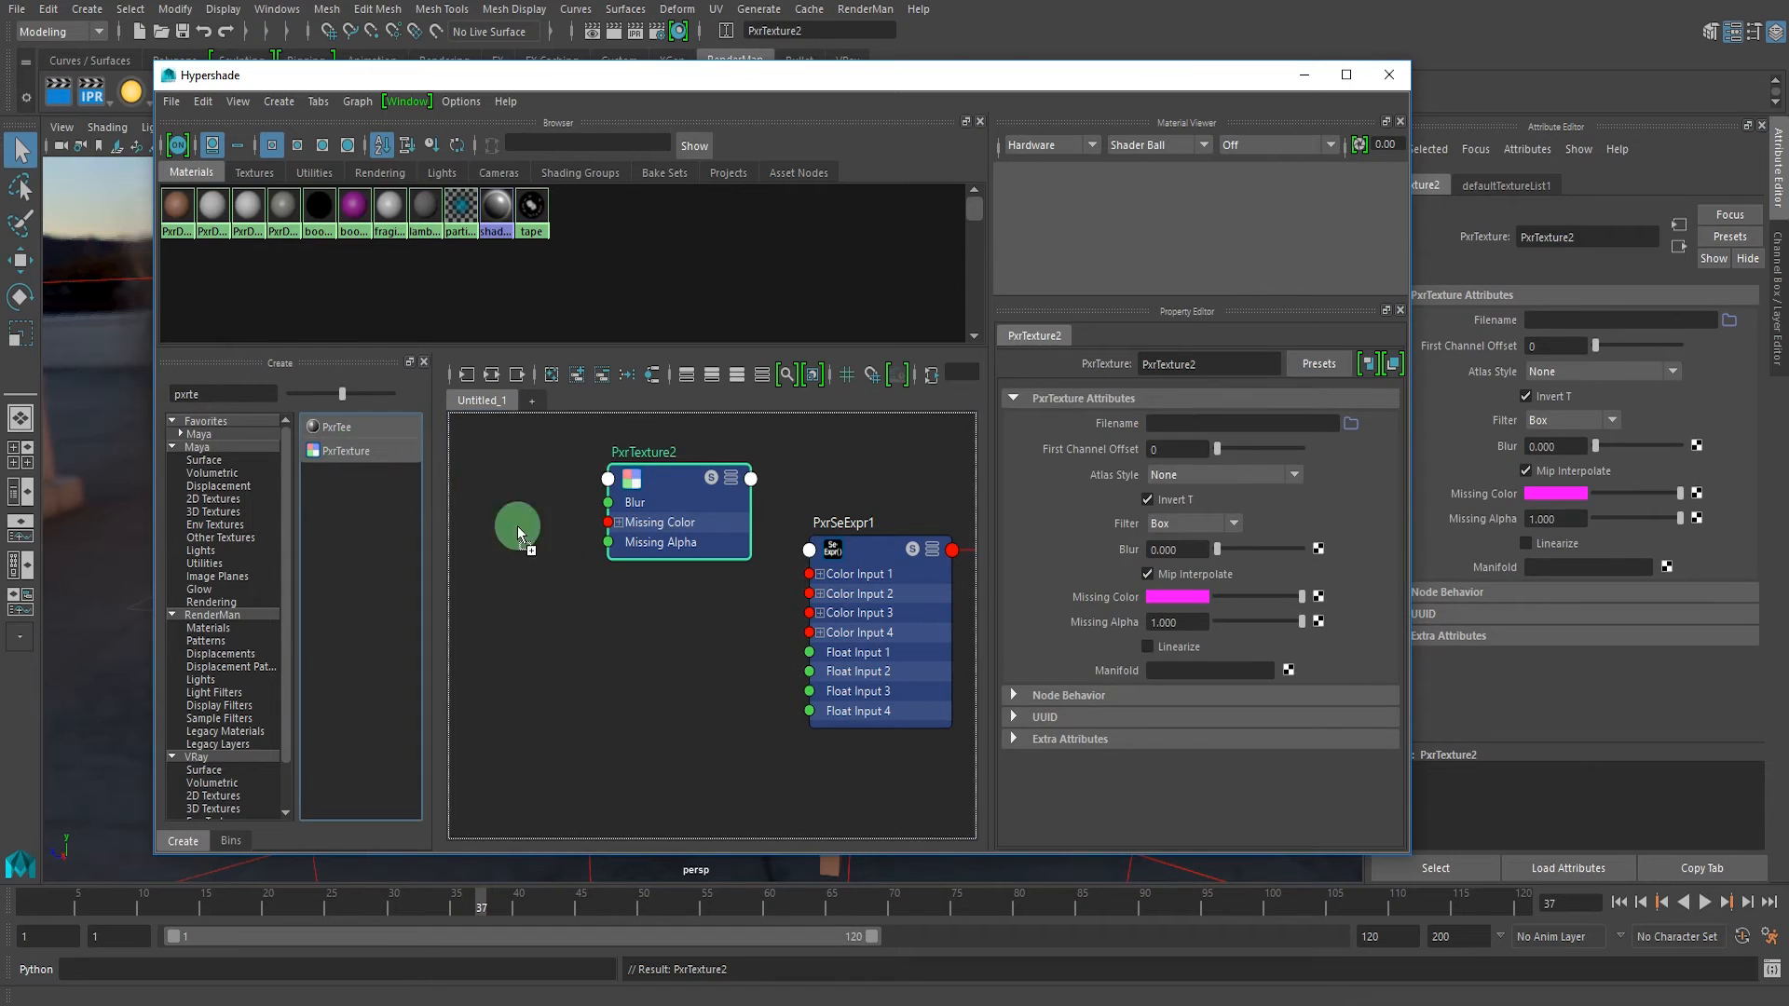
pyautogui.click(378, 445)
pyautogui.moveTo(379, 445); pyautogui.dragTo(576, 583, button='middle')
# - Collapse the four PxrTexture nodes to their compact display and separate them into a vertical stack
pyautogui.moveTo(652, 736); pyautogui.dragTo(799, 411)
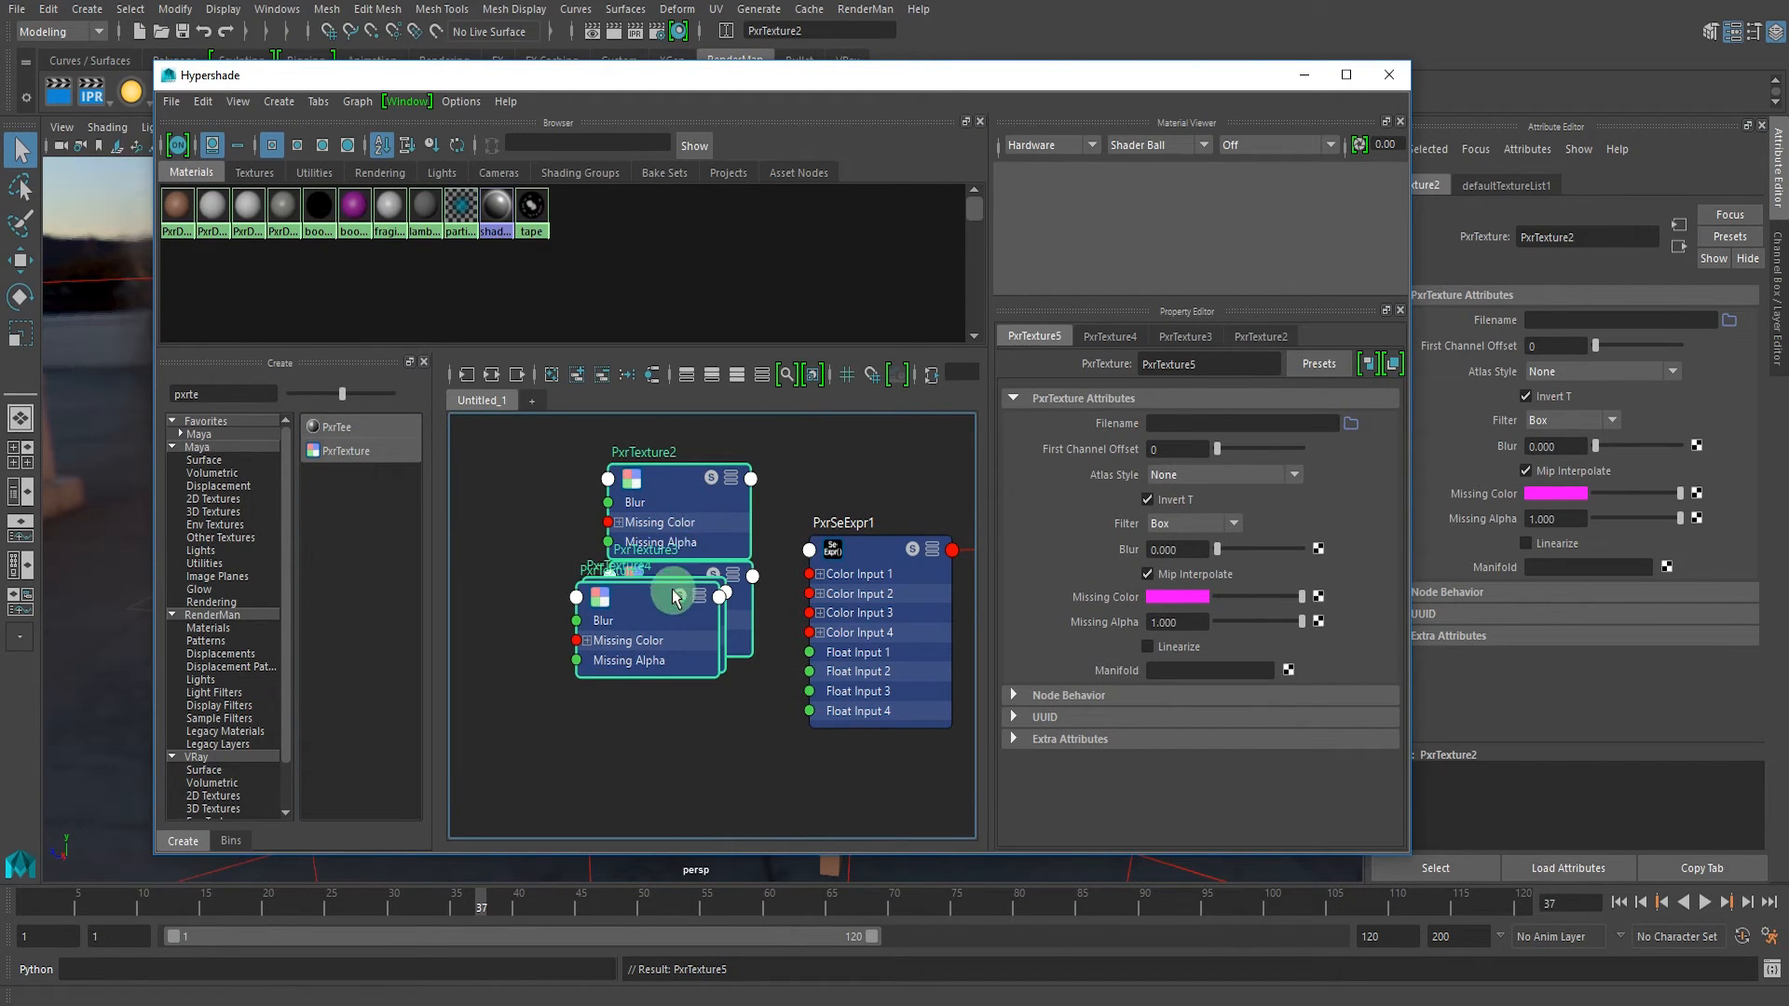
pyautogui.press('1')
pyautogui.moveTo(682, 582); pyautogui.dragTo(706, 550)
pyautogui.click(737, 678)
pyautogui.click(711, 485)
# - Connect the resultRGB of PxrTexture2 and PxrTexture3 to Color Input 1 and Color Input 2 of PxrSeExpr1
pyautogui.scroll(4, 708, 518)
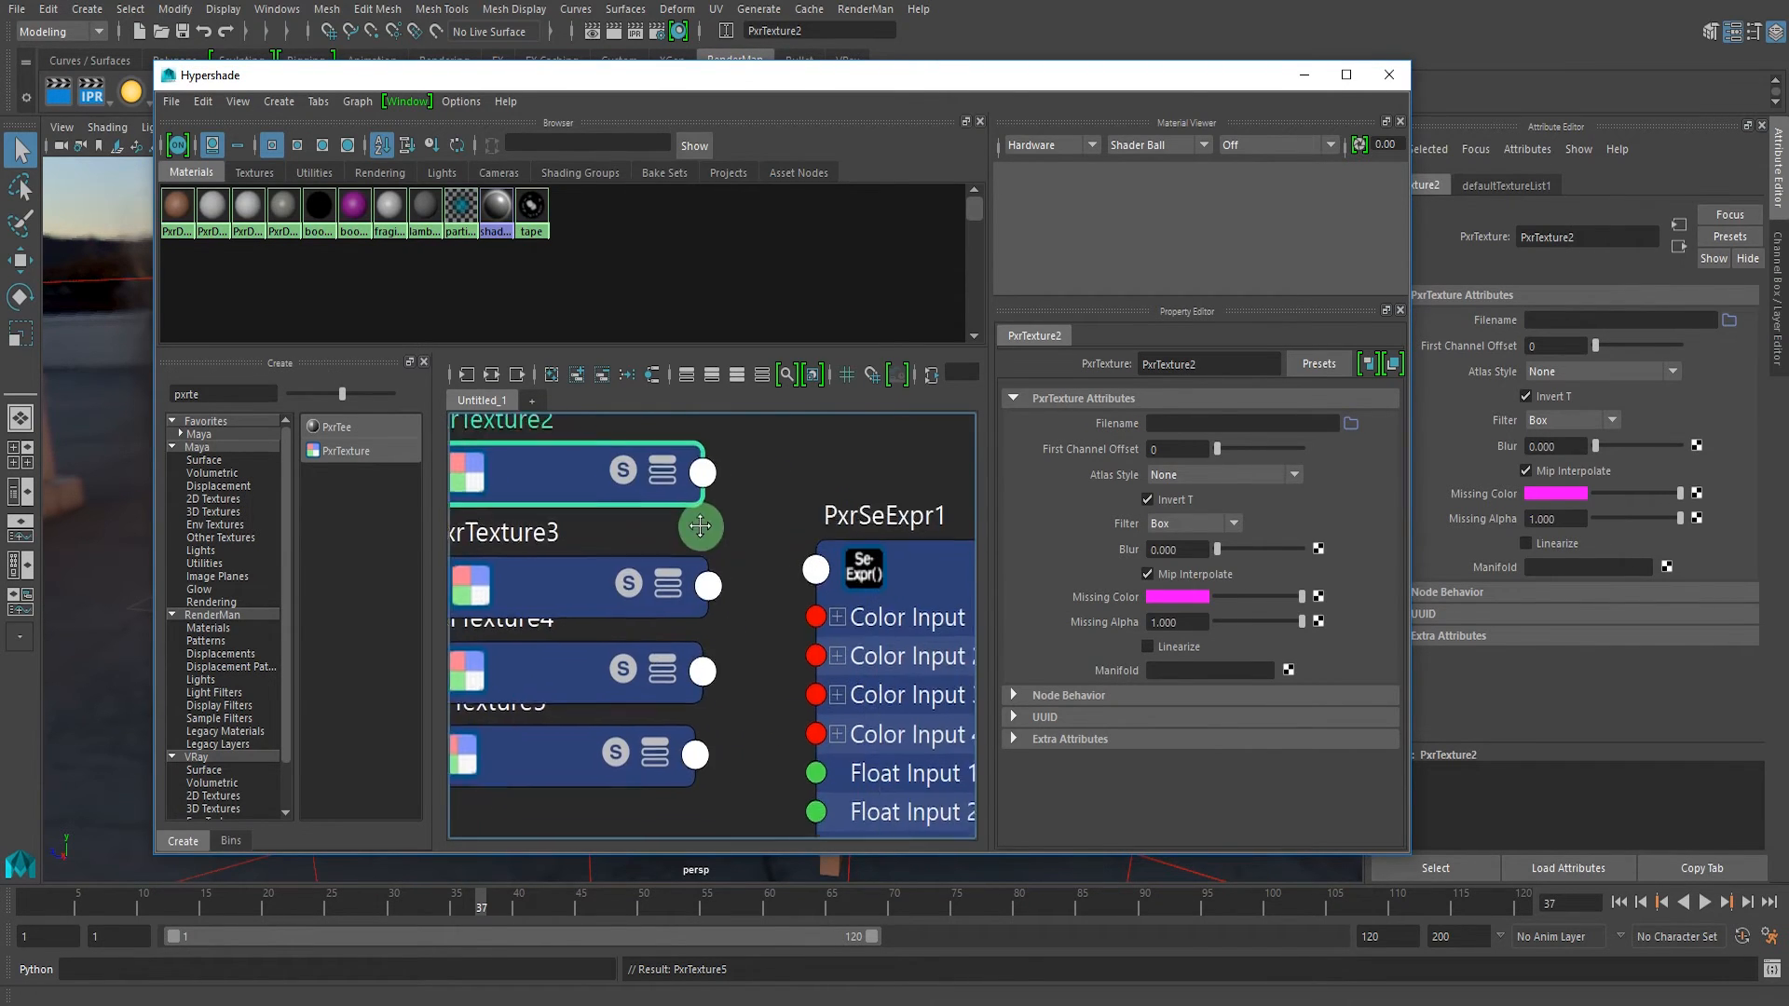
pyautogui.moveTo(688, 452); pyautogui.dragTo(702, 526)
pyautogui.click(742, 560)
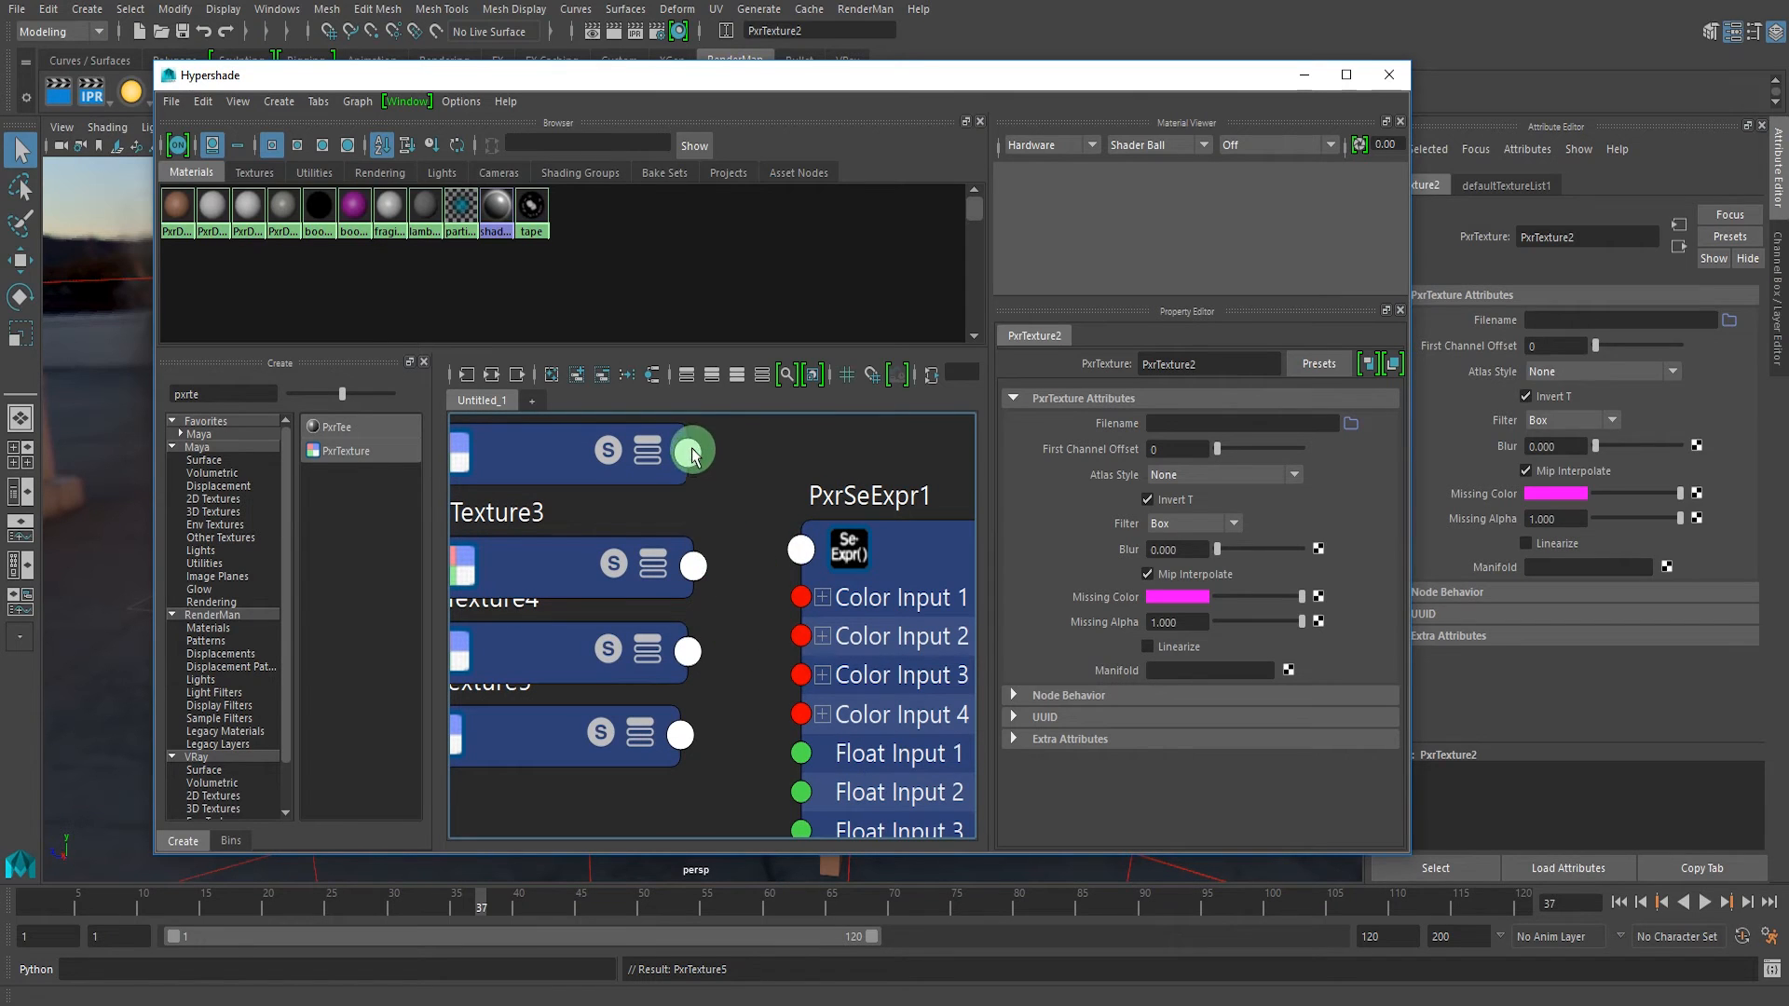
pyautogui.rightClick(693, 451)
pyautogui.moveTo(767, 638)
pyautogui.click(823, 641)
pyautogui.click(799, 597)
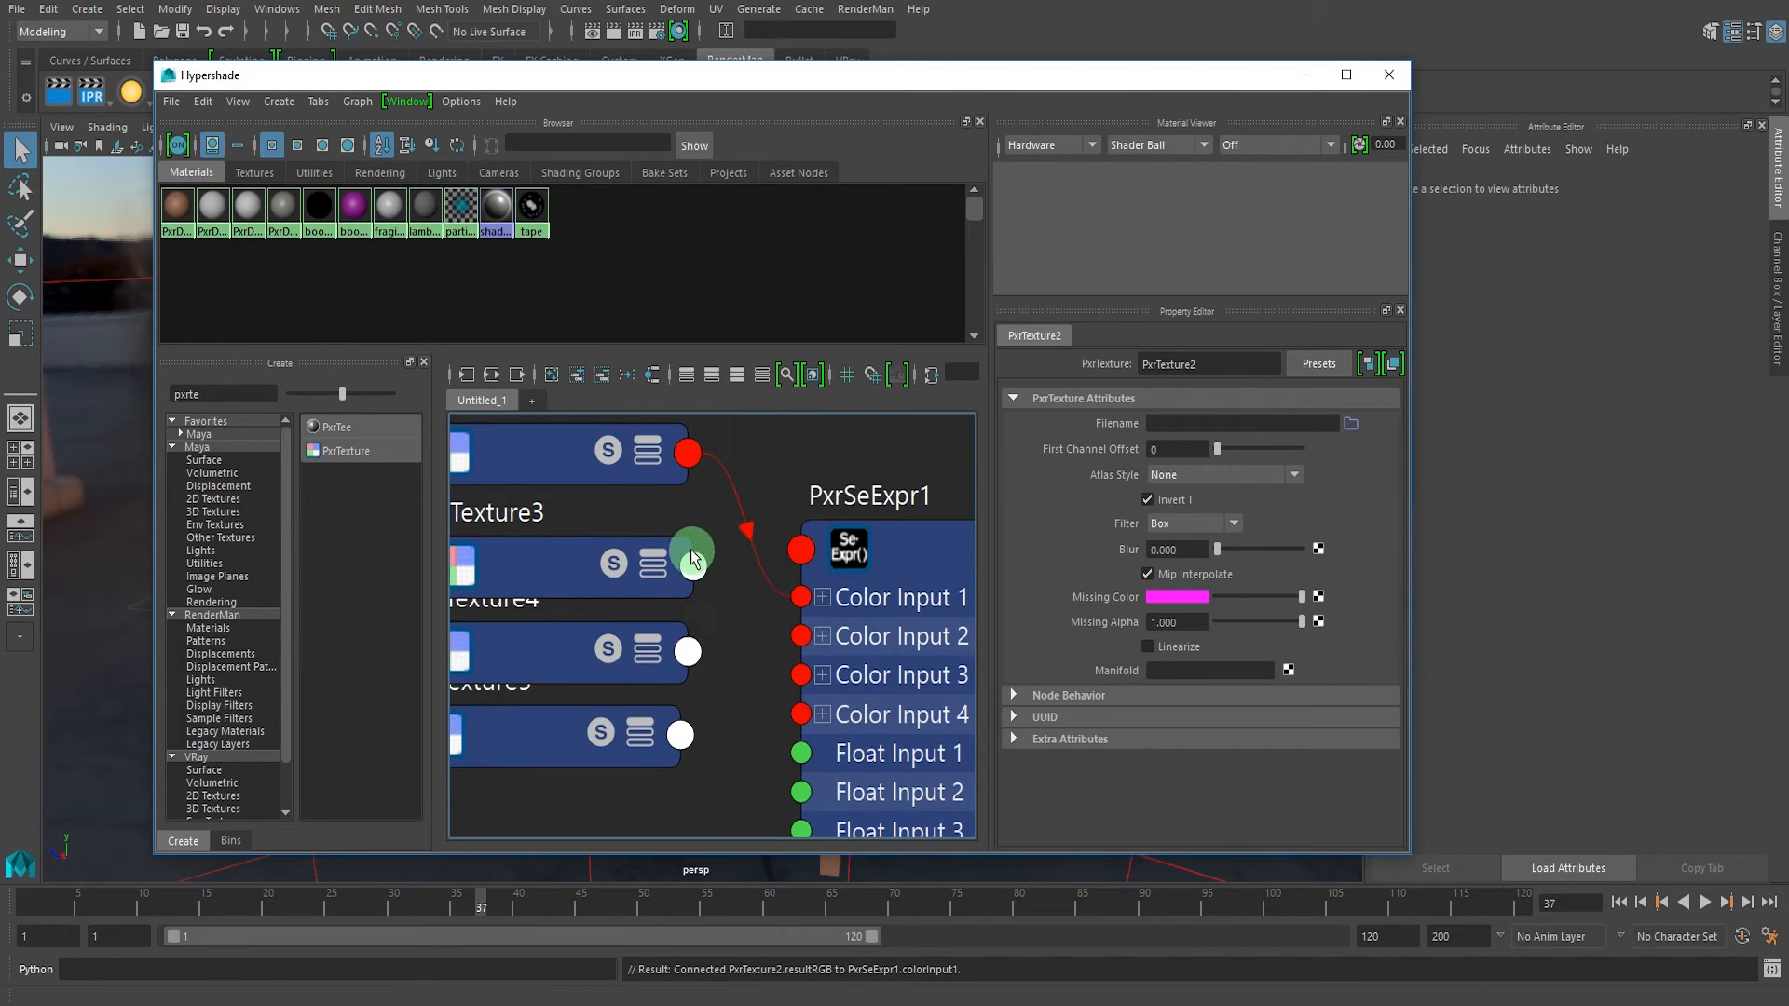
pyautogui.rightClick(690, 559)
pyautogui.click(813, 742)
pyautogui.click(800, 636)
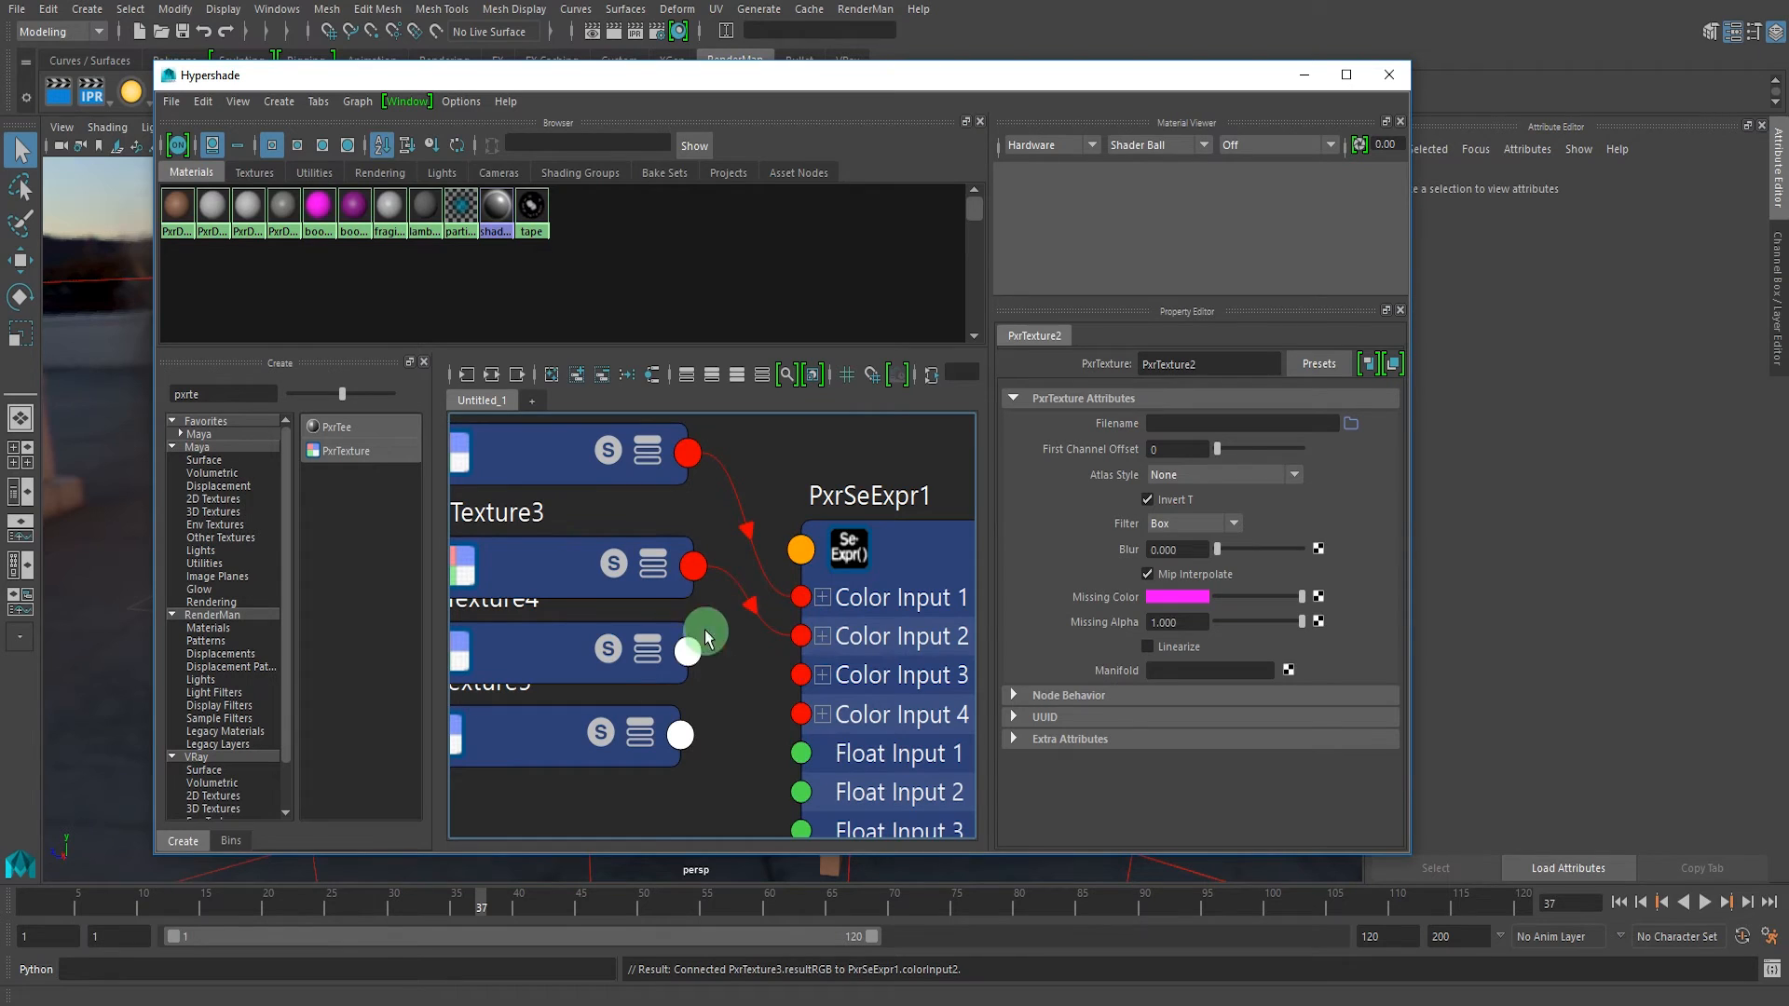
# - Connect the resultRGB of PxrTexture4 and PxrTexture5 to Color Input 3 and Color Input 4 of PxrSeExpr1
pyautogui.rightClick(687, 649)
pyautogui.moveTo(747, 832)
pyautogui.click(819, 835)
pyautogui.click(799, 675)
pyautogui.click(680, 735)
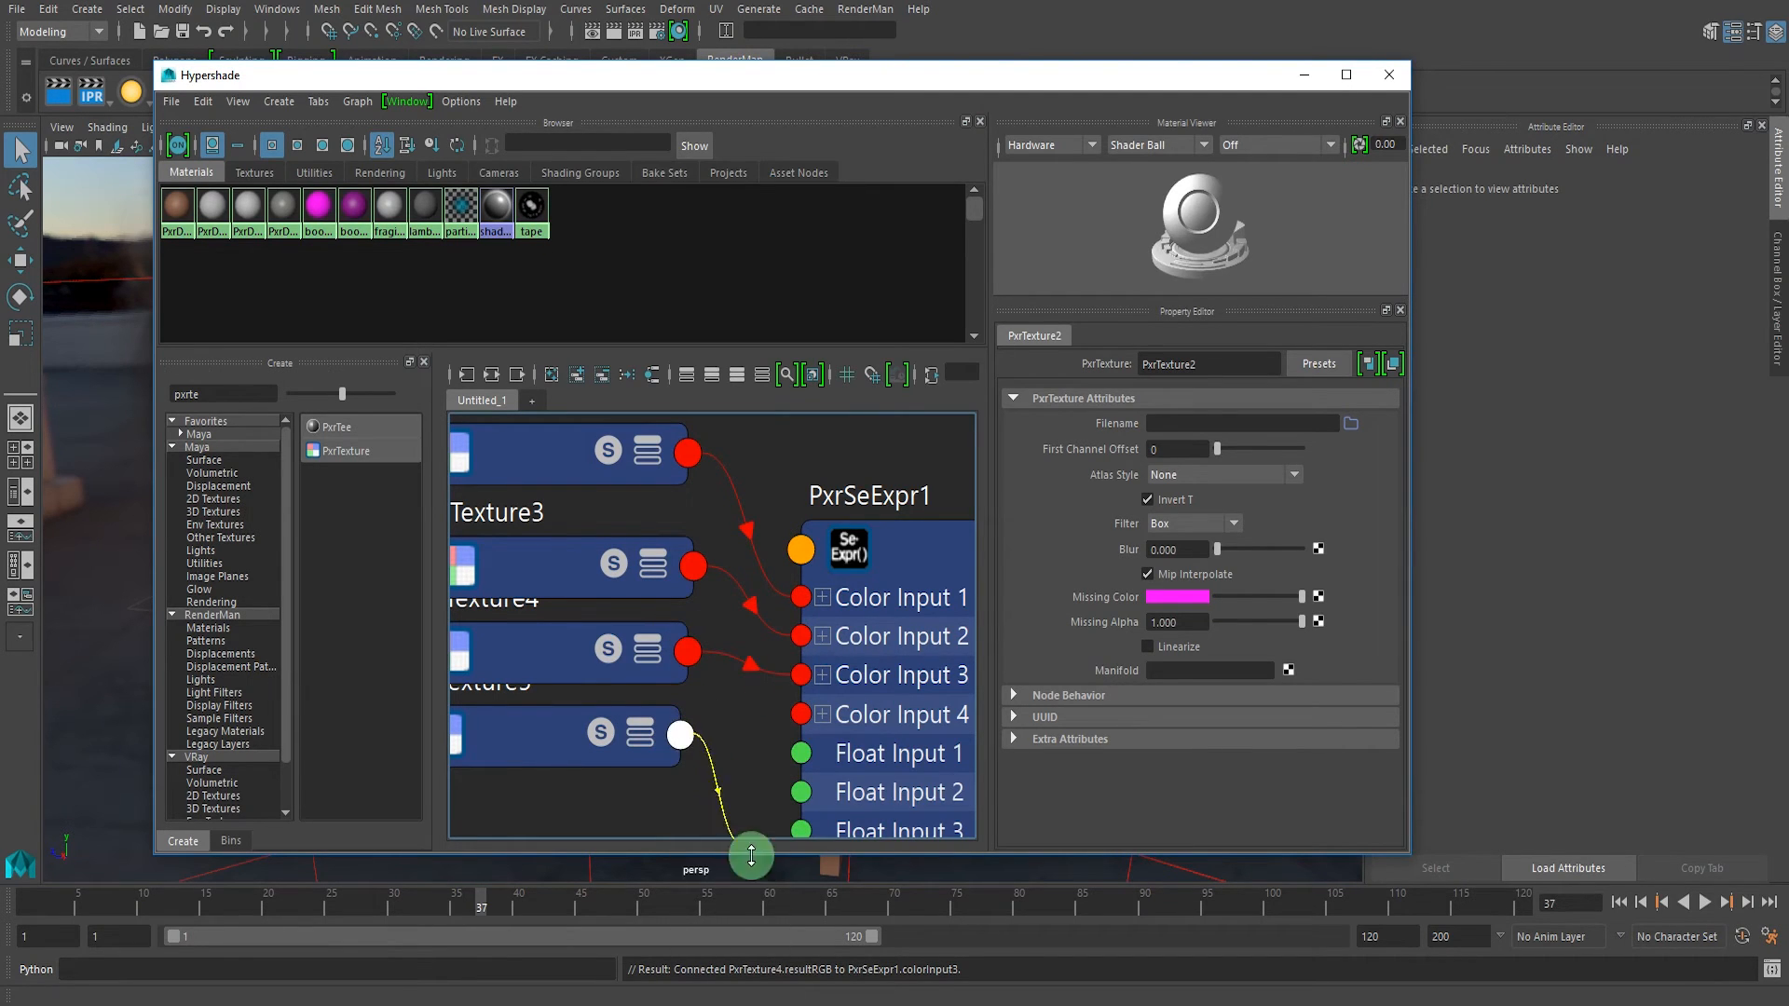
pyautogui.rightClick(682, 734)
pyautogui.moveTo(766, 922)
pyautogui.click(829, 922)
pyautogui.click(800, 714)
# - Load bookShape1.tex from the project's sourceimages folder as the filename of PxrTexture2
pyautogui.scroll(-5, 803, 706)
pyautogui.keyDown('alt'); pyautogui.moveTo(809, 695); pyautogui.dragTo(839, 690, button='middle'); pyautogui.keyUp('alt')
pyautogui.moveTo(657, 529); pyautogui.dragTo(809, 779)
pyautogui.moveTo(802, 601); pyautogui.dragTo(799, 607)
pyautogui.scroll(5, 789, 641)
pyautogui.keyDown('alt'); pyautogui.moveTo(787, 640); pyautogui.dragTo(718, 592, button='middle'); pyautogui.keyUp('alt')
pyautogui.click(708, 535)
pyautogui.click(1353, 425)
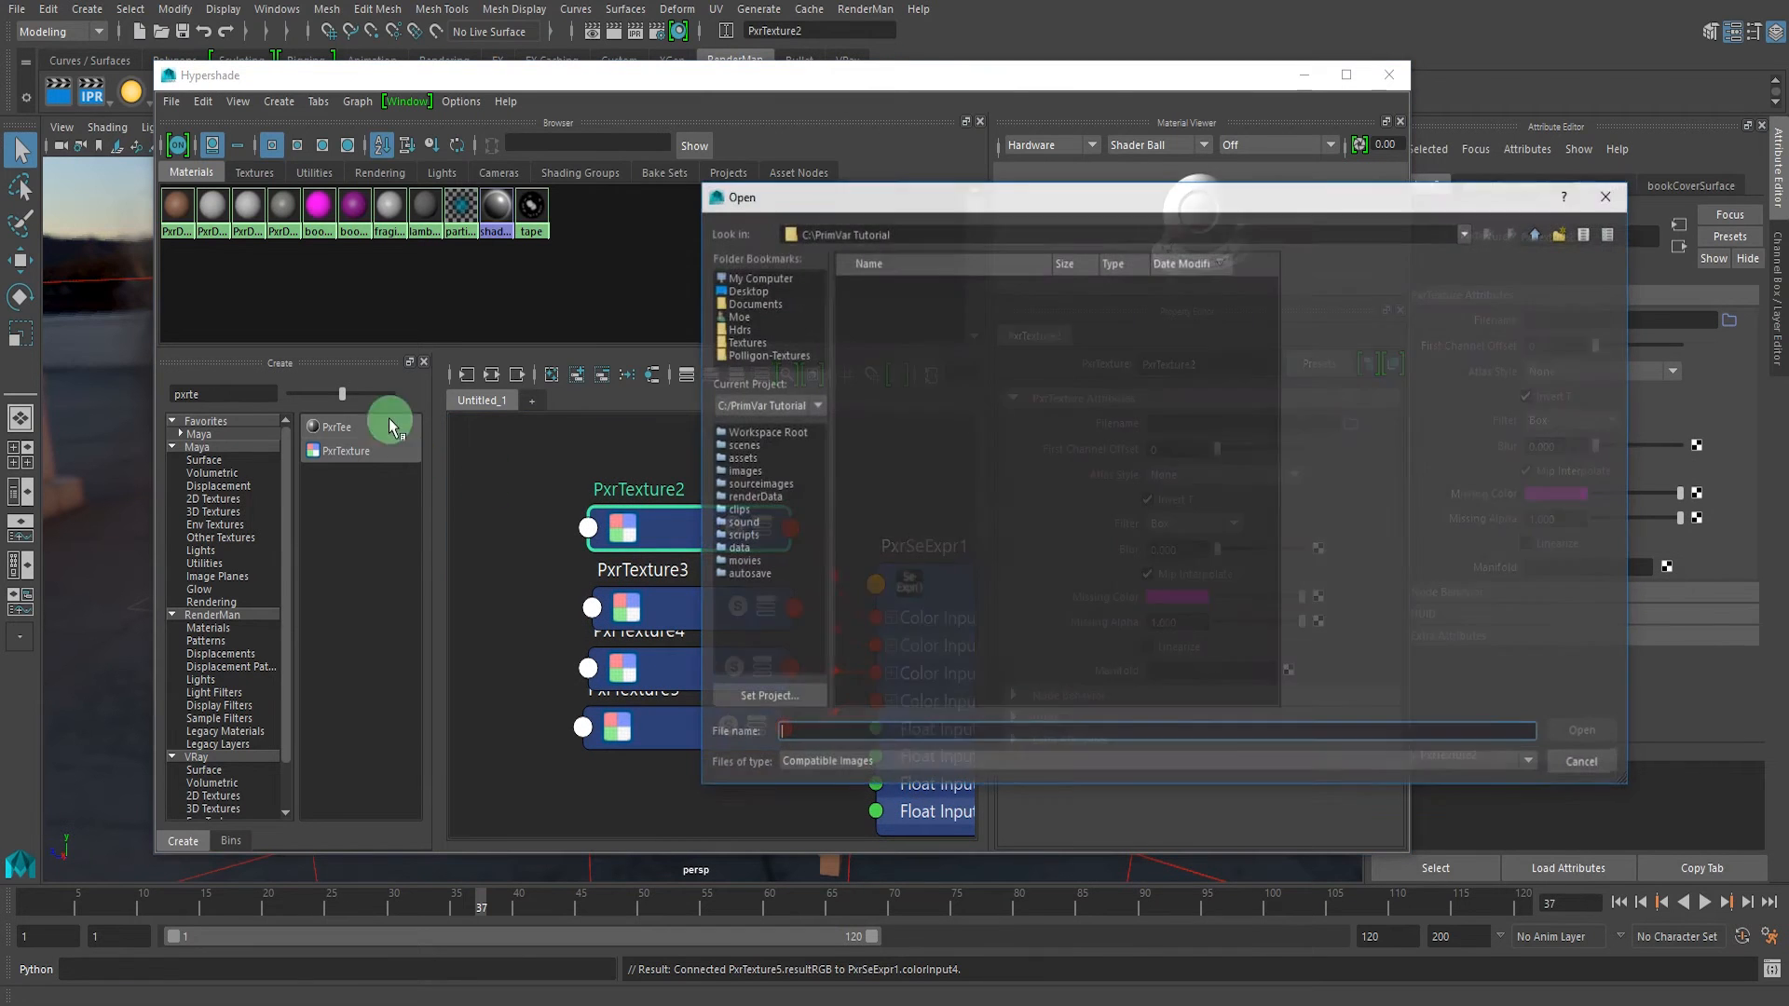
pyautogui.click(772, 491)
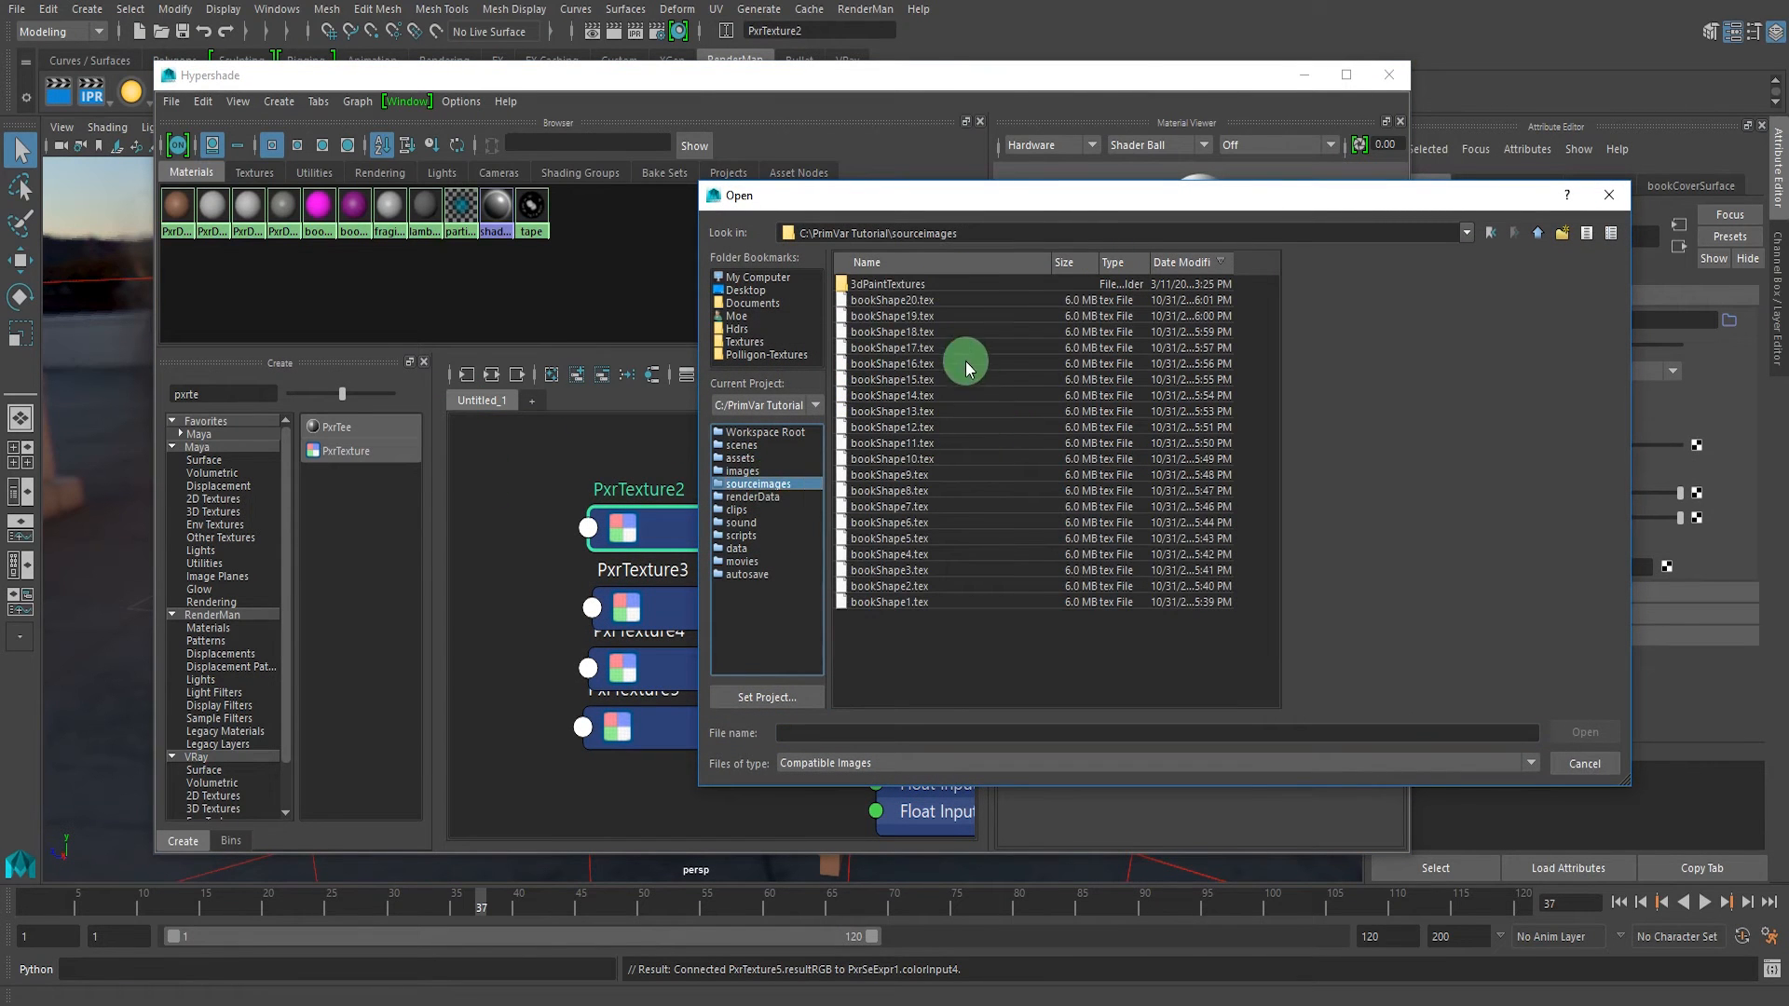
pyautogui.doubleClick(913, 603)
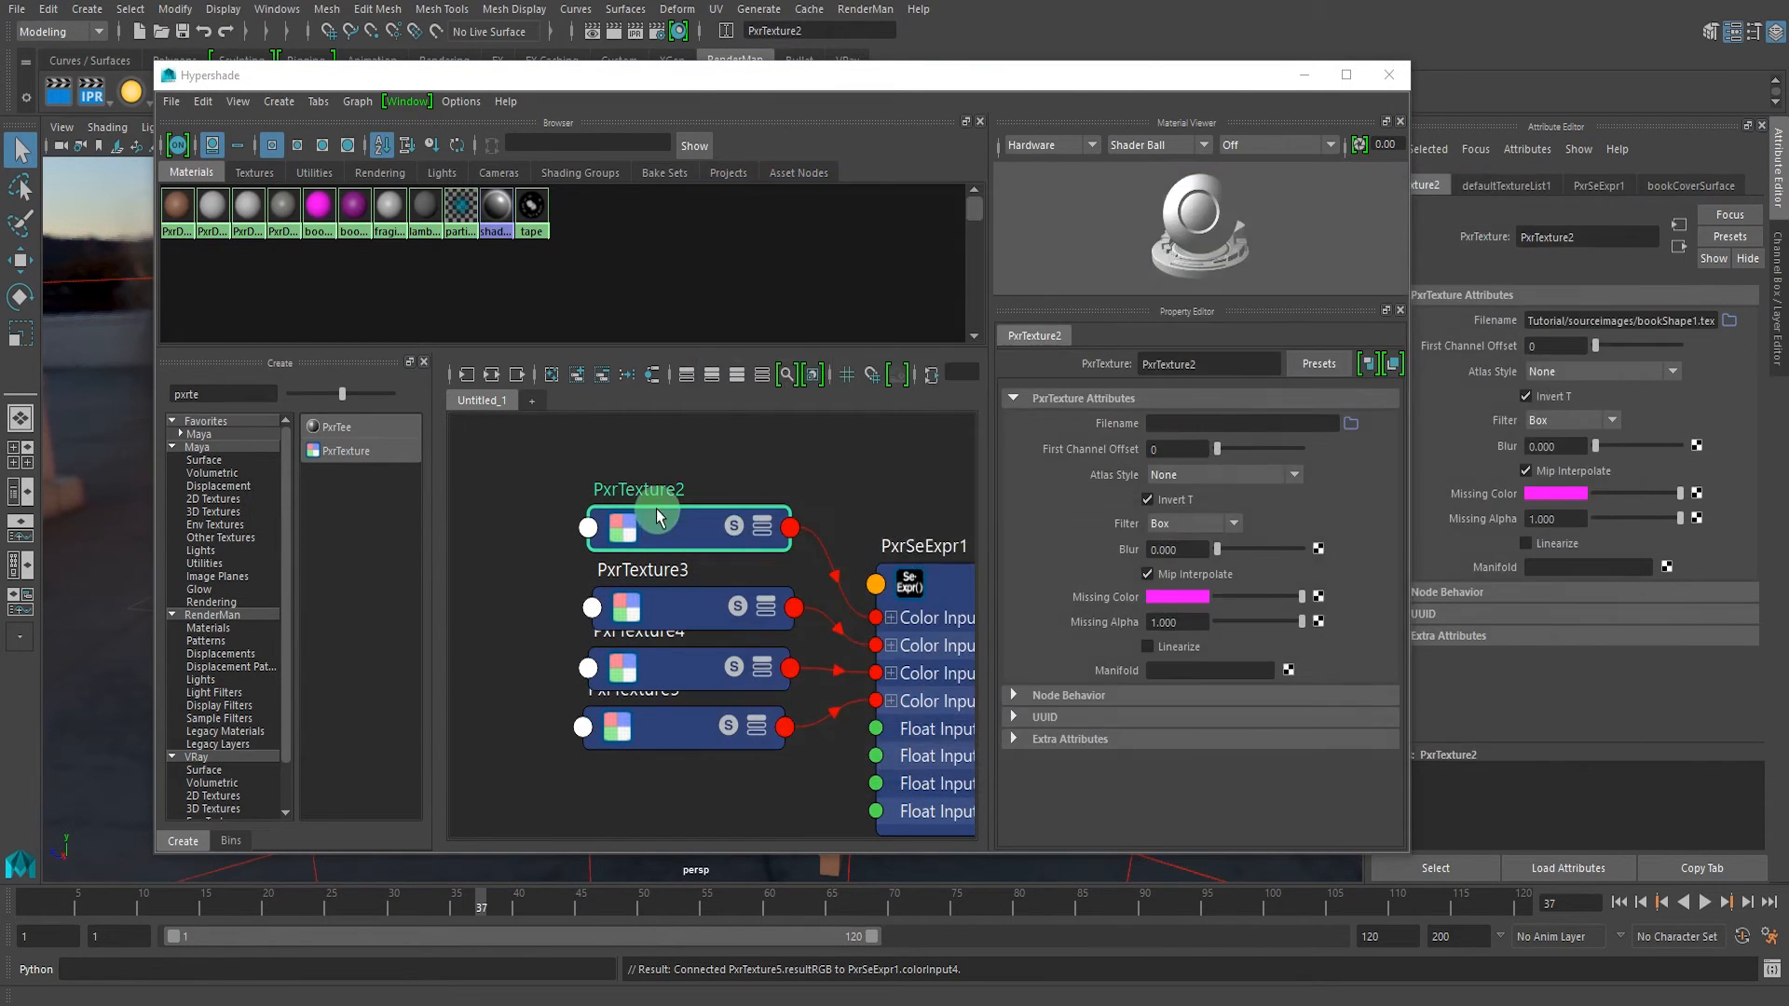
# - Load bookShape2.tex into PxrTexture3 and bookShape3.tex into PxrTexture4 from the sourceimages folder
pyautogui.click(695, 583)
pyautogui.click(1350, 431)
pyautogui.click(779, 484)
pyautogui.doubleClick(898, 581)
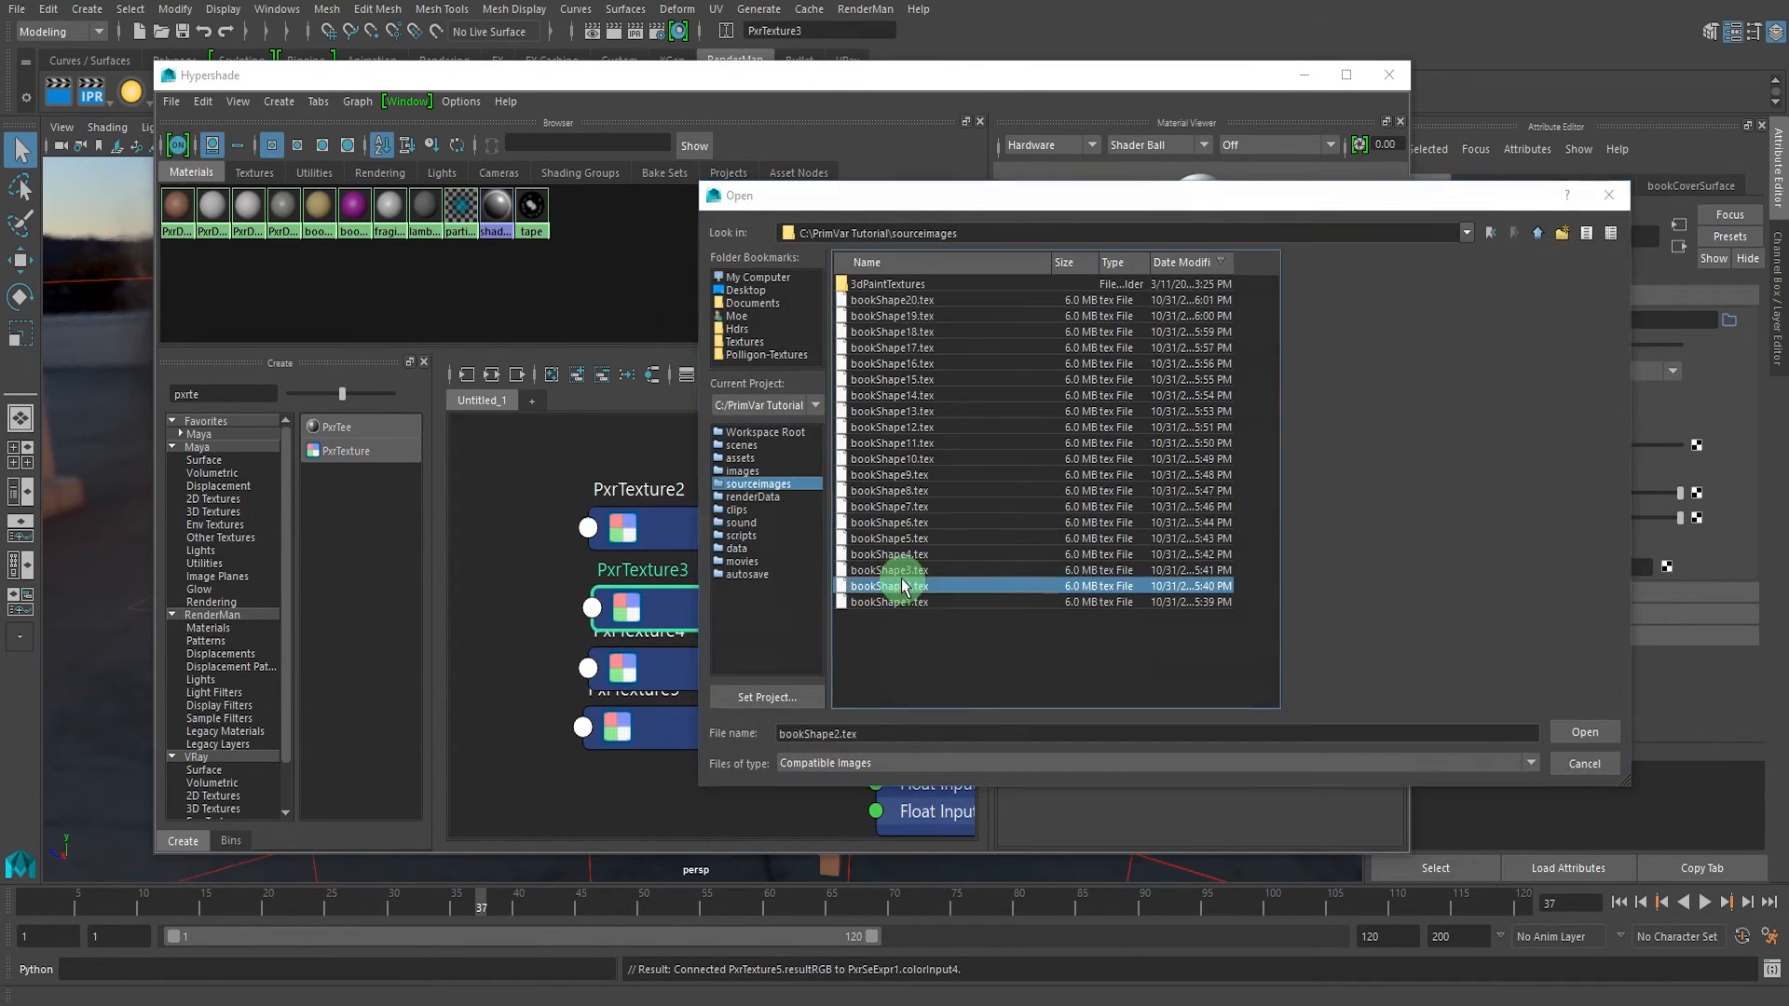
pyautogui.click(706, 652)
pyautogui.click(1350, 424)
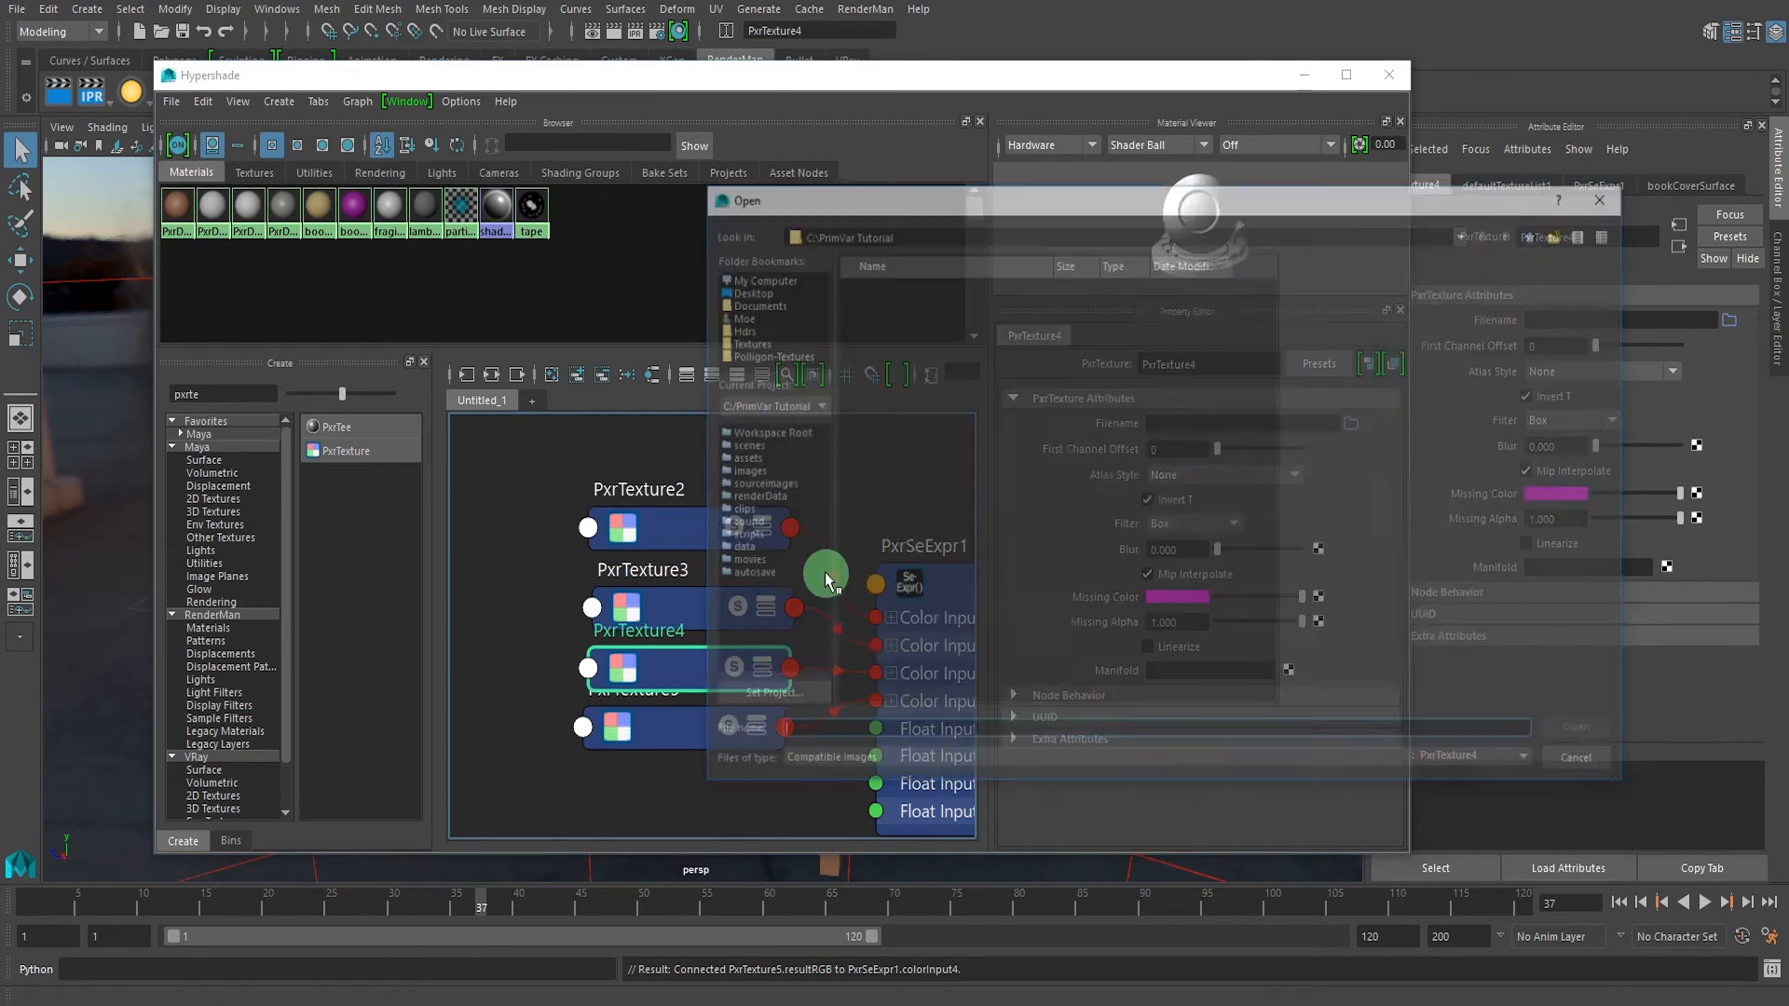
pyautogui.click(779, 485)
pyautogui.doubleClick(905, 565)
# - Load bookShape4.tex from the sourceimages folder as the filename of PxrTexture5
pyautogui.click(717, 732)
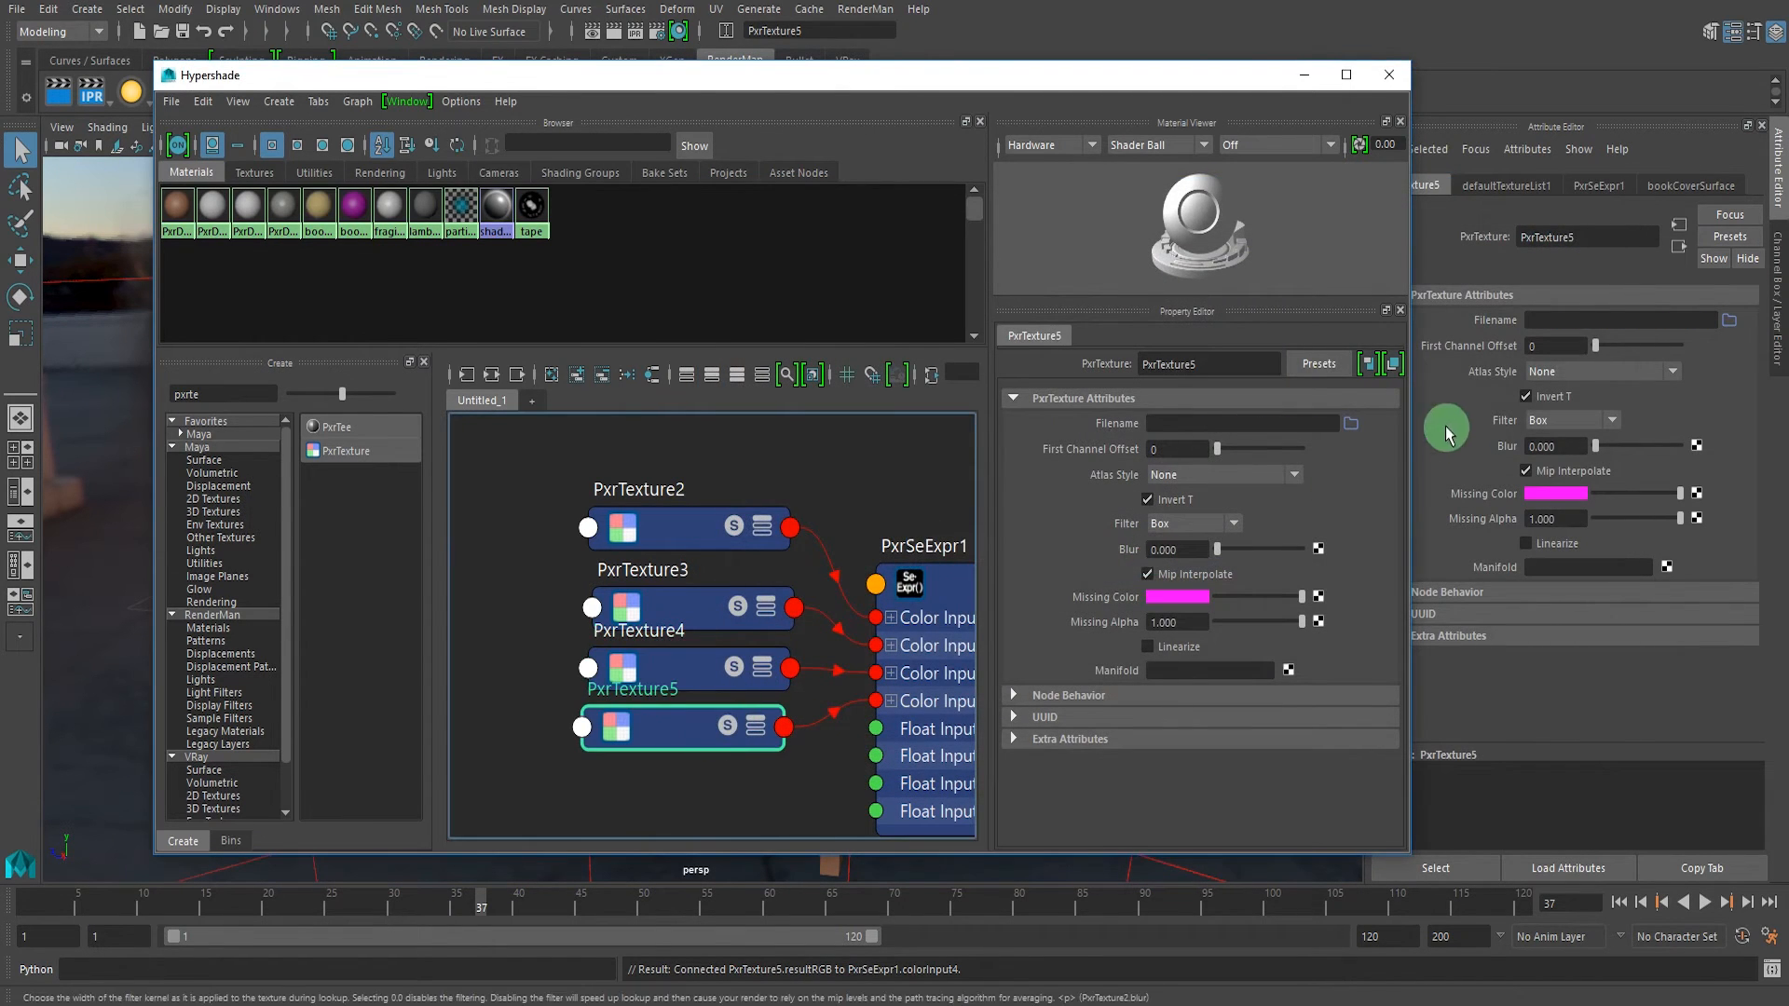
pyautogui.click(1348, 425)
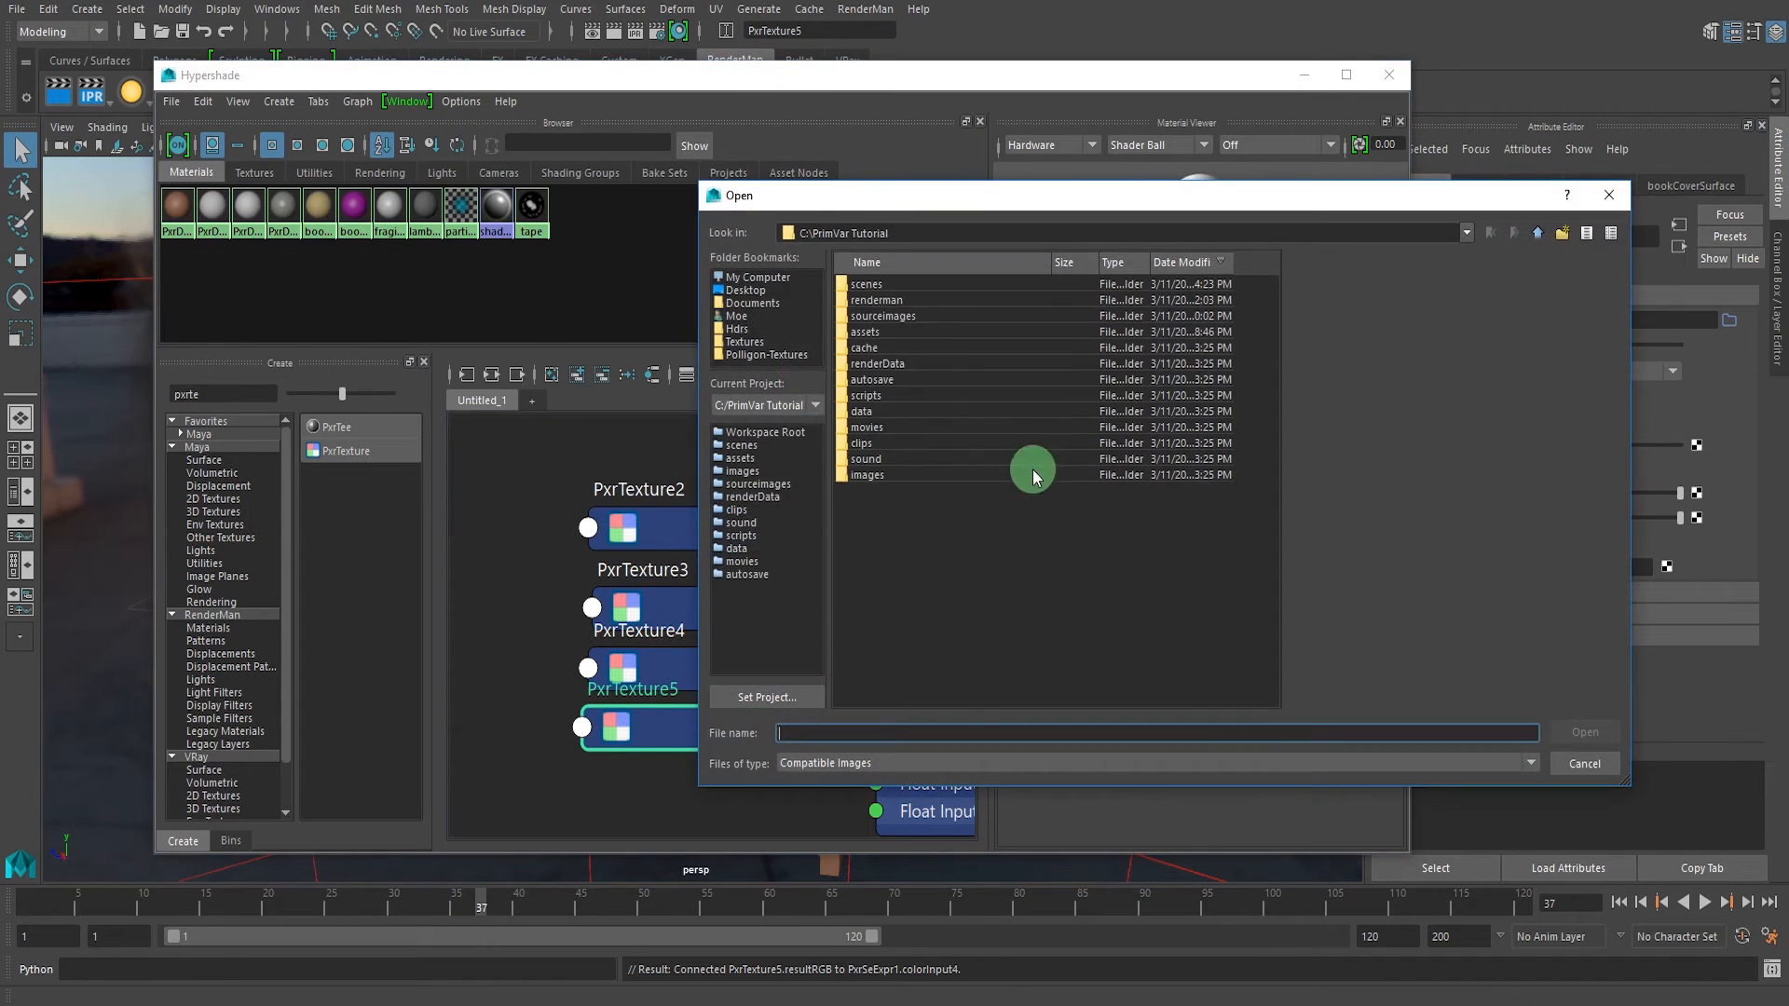
pyautogui.click(766, 484)
pyautogui.doubleClick(918, 556)
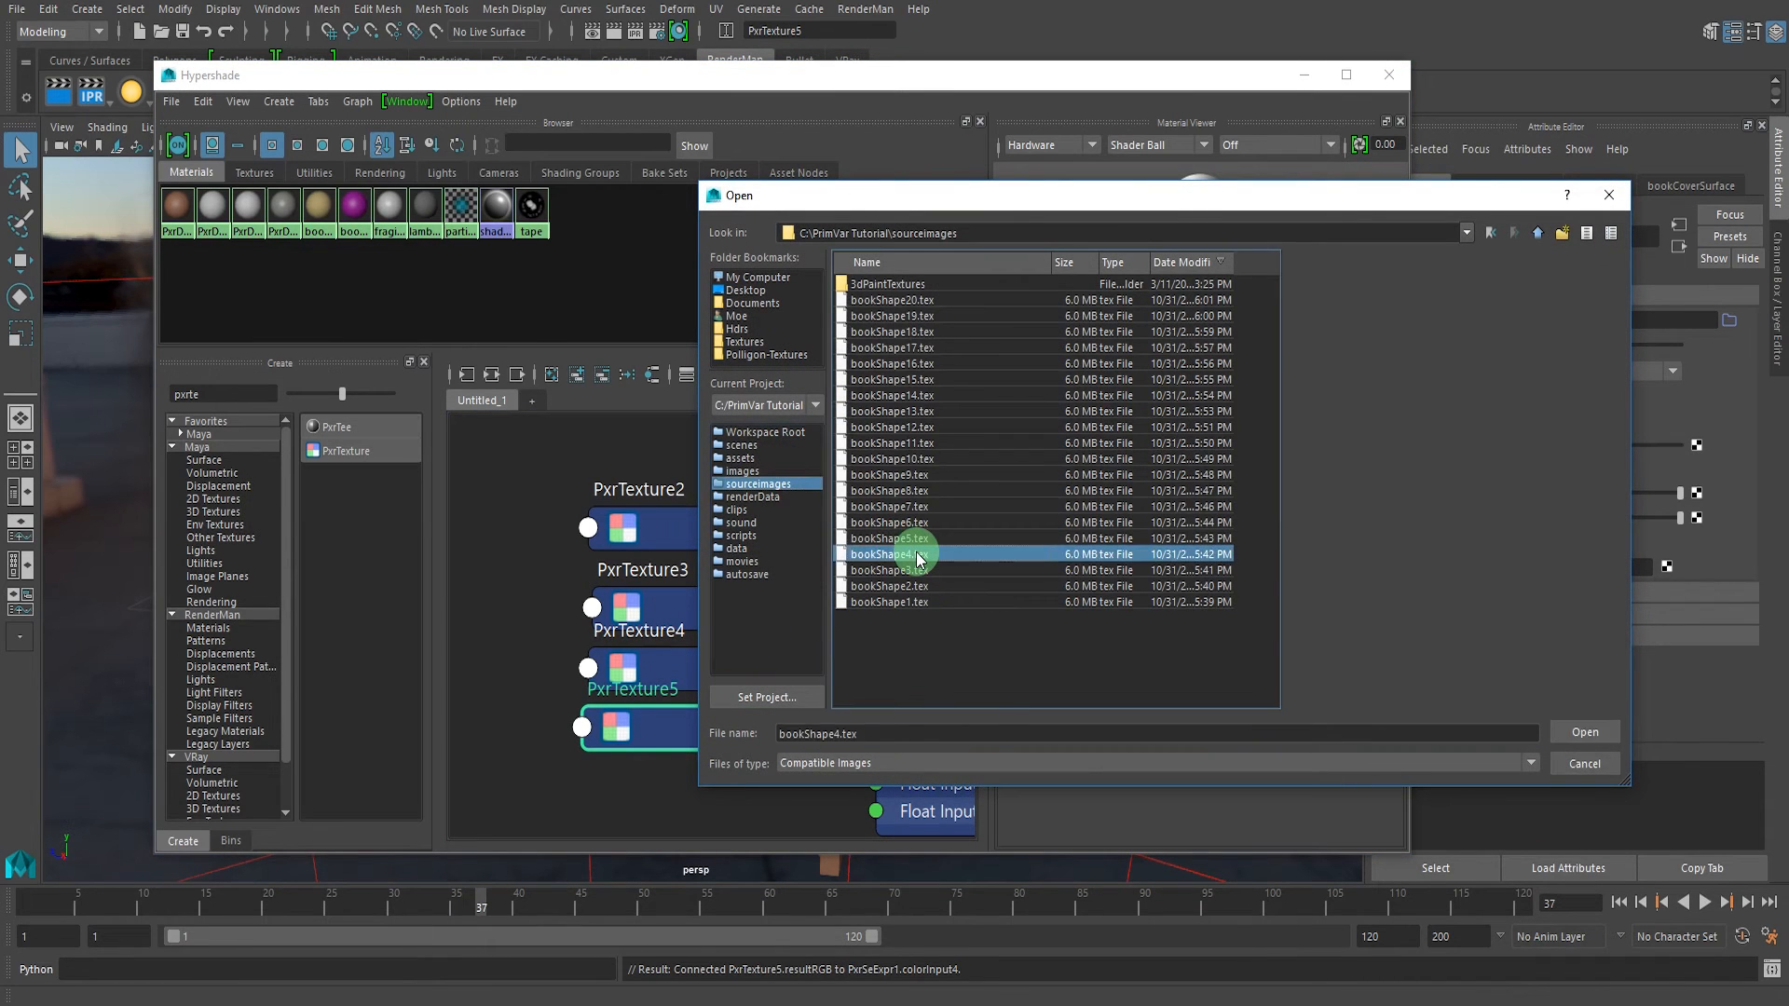
# - Arrange the four PxrTexture nodes in an evenly spaced column with clear space before PxrSeExpr1
pyautogui.moveTo(695, 714); pyautogui.dragTo(701, 740)
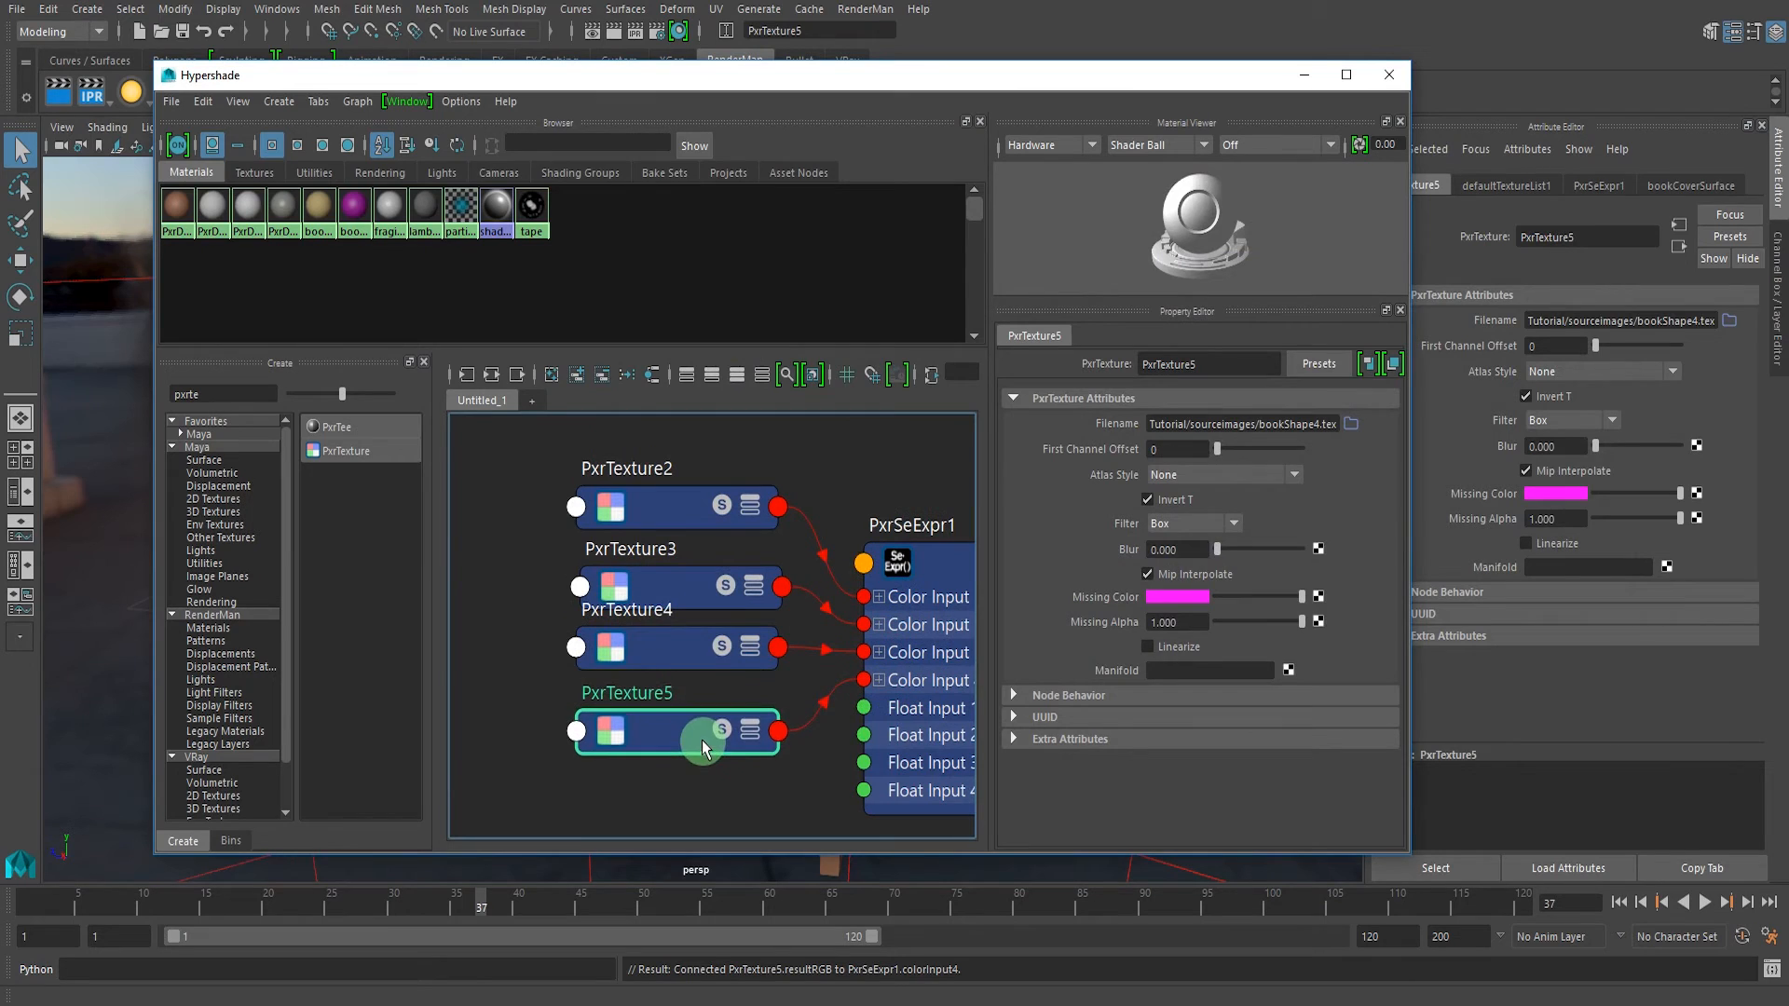
pyautogui.moveTo(708, 652); pyautogui.dragTo(710, 588)
pyautogui.moveTo(707, 511); pyautogui.dragTo(713, 509)
pyautogui.moveTo(735, 608)
pyautogui.keyDown('alt'); pyautogui.mouseDown(button='middle')
pyautogui.moveTo(691, 583)
pyautogui.moveTo(746, 556)
pyautogui.moveTo(732, 576)
pyautogui.mouseUp(button='middle'); pyautogui.keyUp('alt')
pyautogui.moveTo(732, 575)
pyautogui.keyDown('alt'); pyautogui.mouseDown(button='right')
pyautogui.moveTo(686, 562)
pyautogui.moveTo(703, 566)
pyautogui.mouseUp(button='right'); pyautogui.keyUp('alt')
pyautogui.keyDown('alt'); pyautogui.moveTo(789, 593); pyautogui.dragTo(836, 620, button='middle'); pyautogui.keyUp('alt')
pyautogui.scroll(1, 699, 646)
pyautogui.scroll(-2, 701, 618)
pyautogui.moveTo(549, 492); pyautogui.dragTo(741, 696)
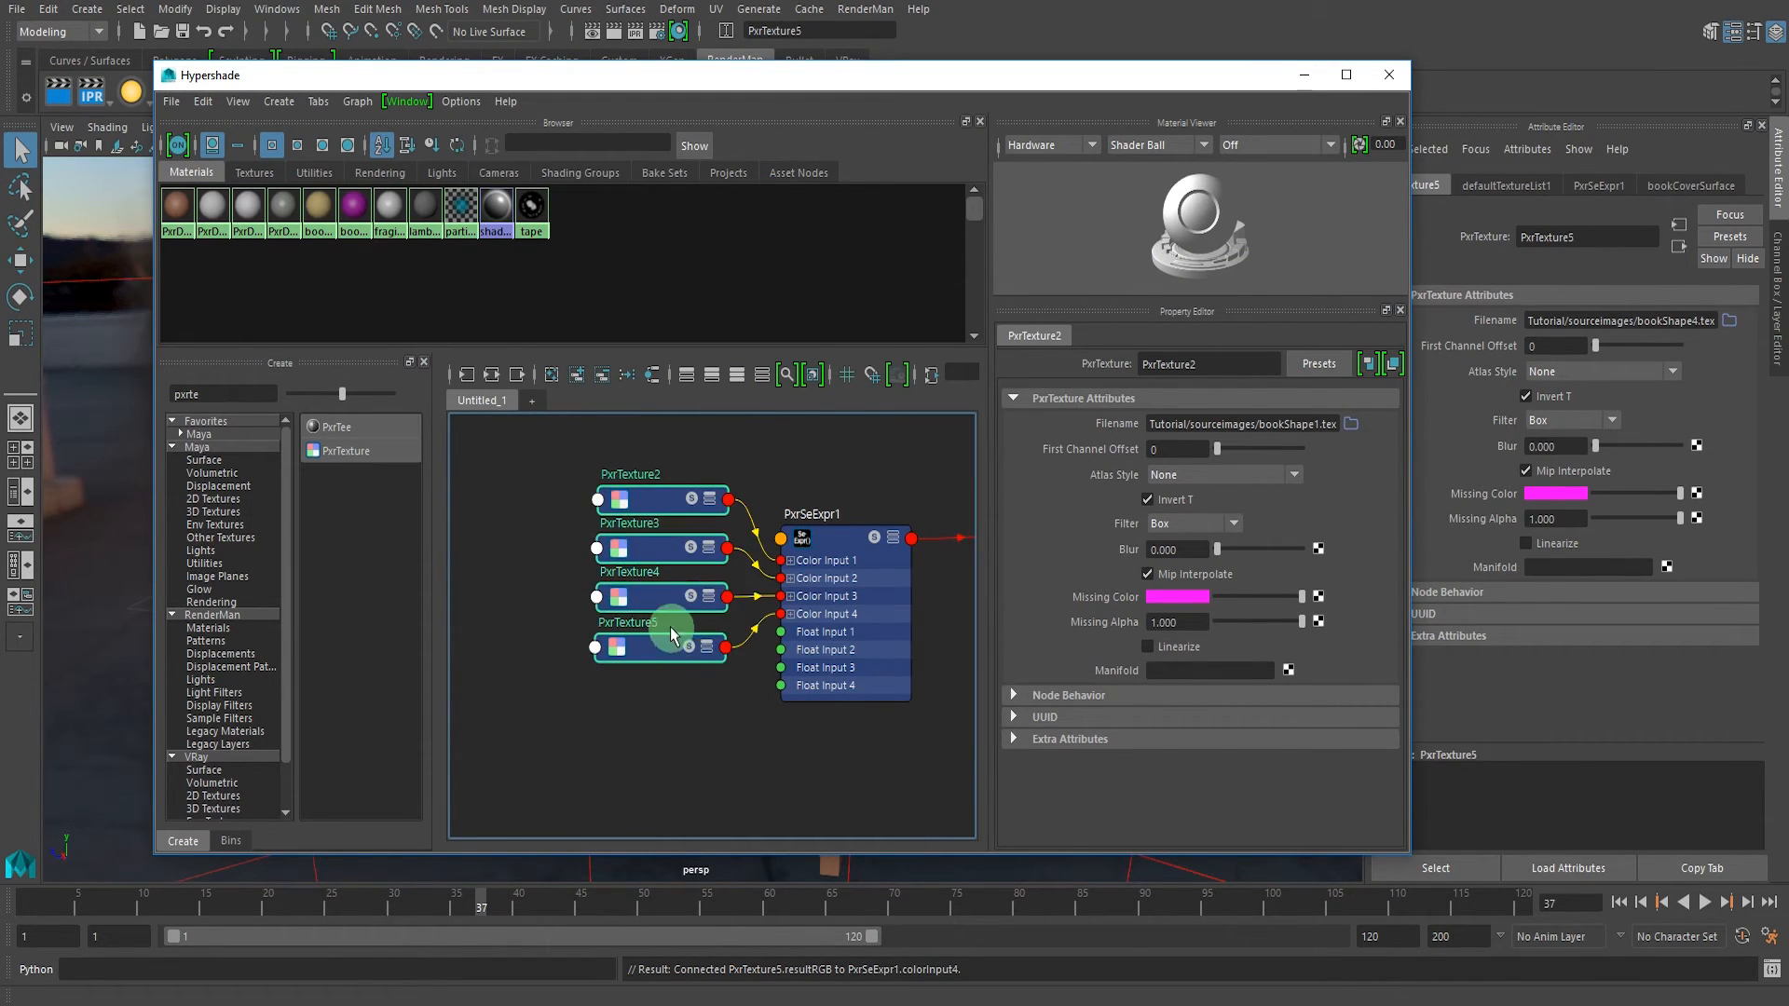
pyautogui.click(753, 564)
pyautogui.moveTo(534, 439); pyautogui.dragTo(745, 678)
pyautogui.moveTo(682, 488); pyautogui.dragTo(661, 454)
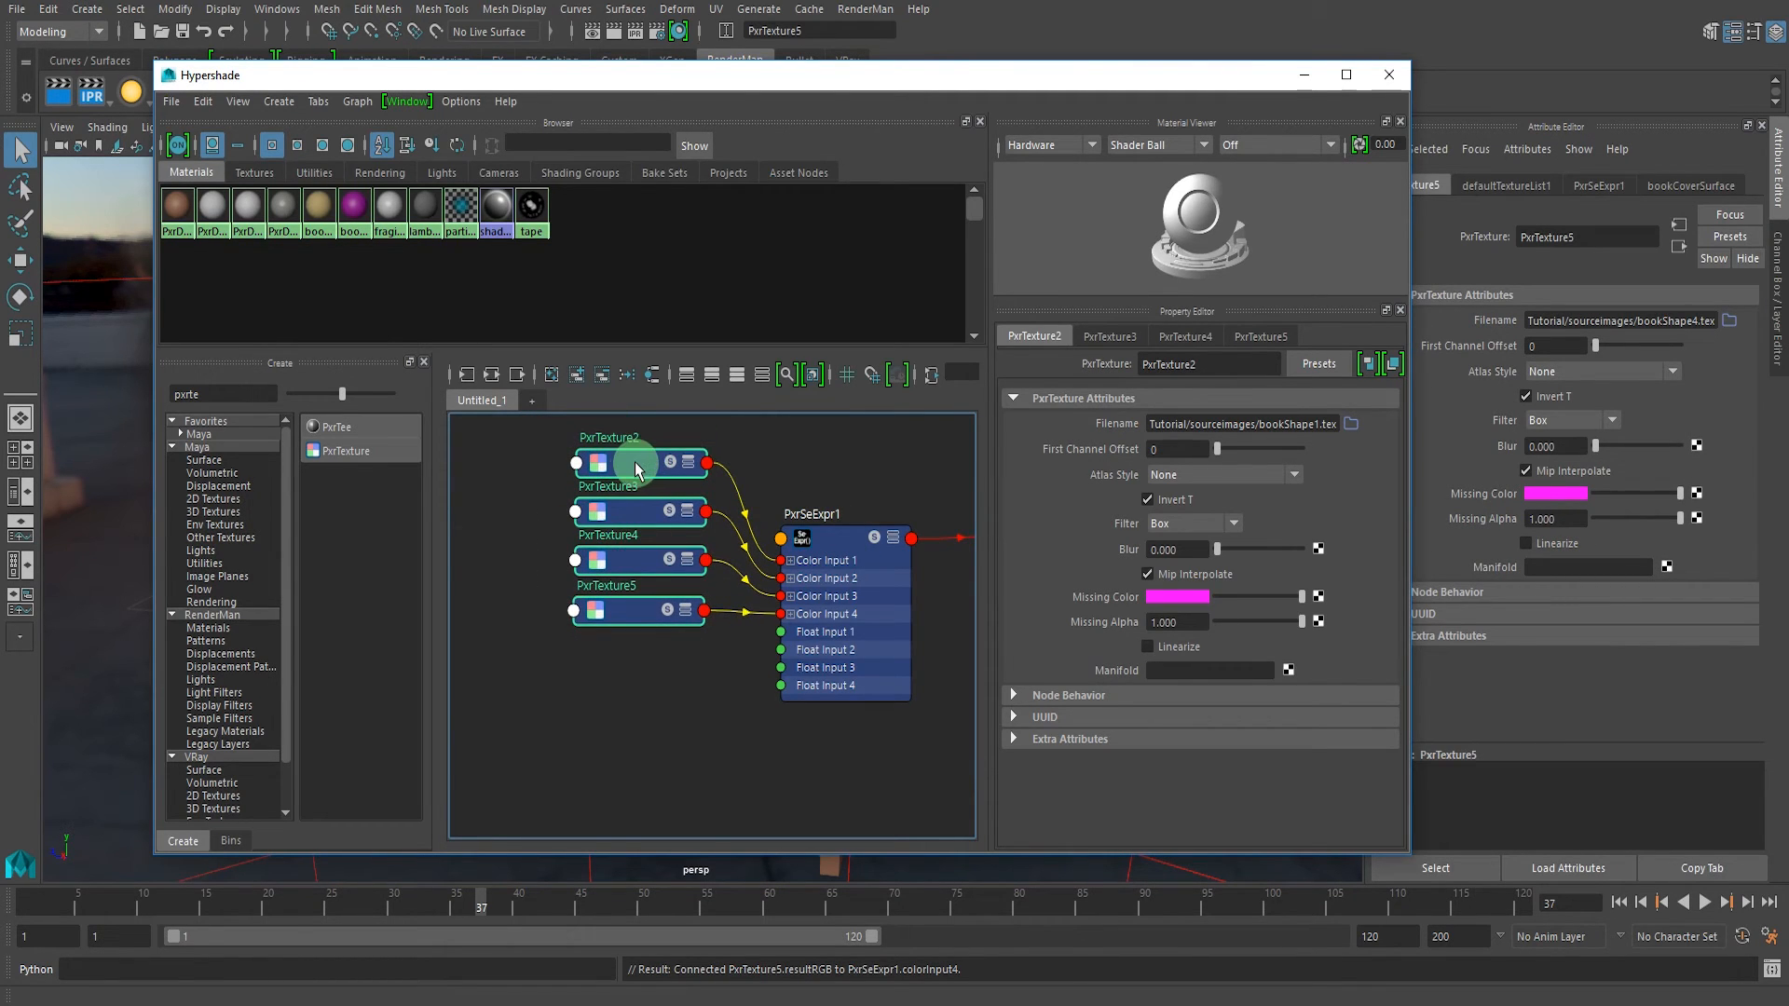
pyautogui.click(624, 527)
# - Move the Hypershade aside to view the shape node of a second-shelf book cover, then bring it back
pyautogui.moveTo(745, 78); pyautogui.dragTo(769, 531)
pyautogui.click(741, 368)
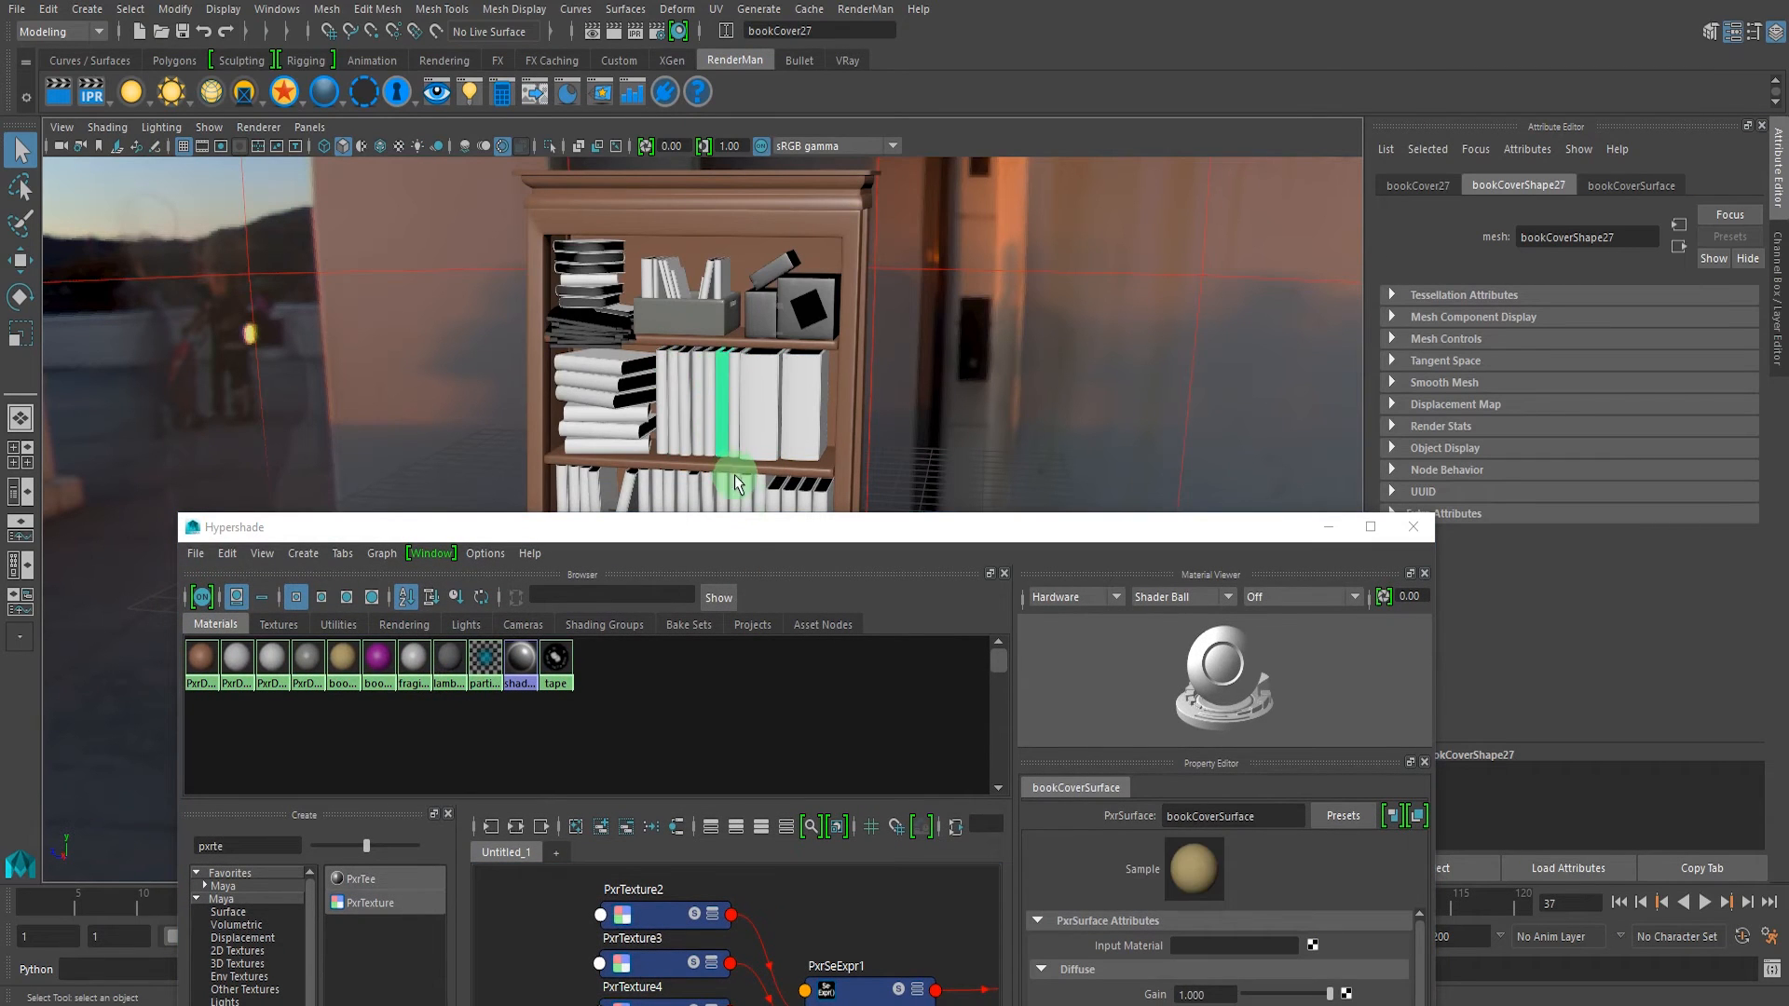
pyautogui.moveTo(751, 524); pyautogui.dragTo(748, 135)
# - Create a PxrPrimvar node and connect its resultF to Float Input 1 of PxrSeExpr1
pyautogui.click(226, 457)
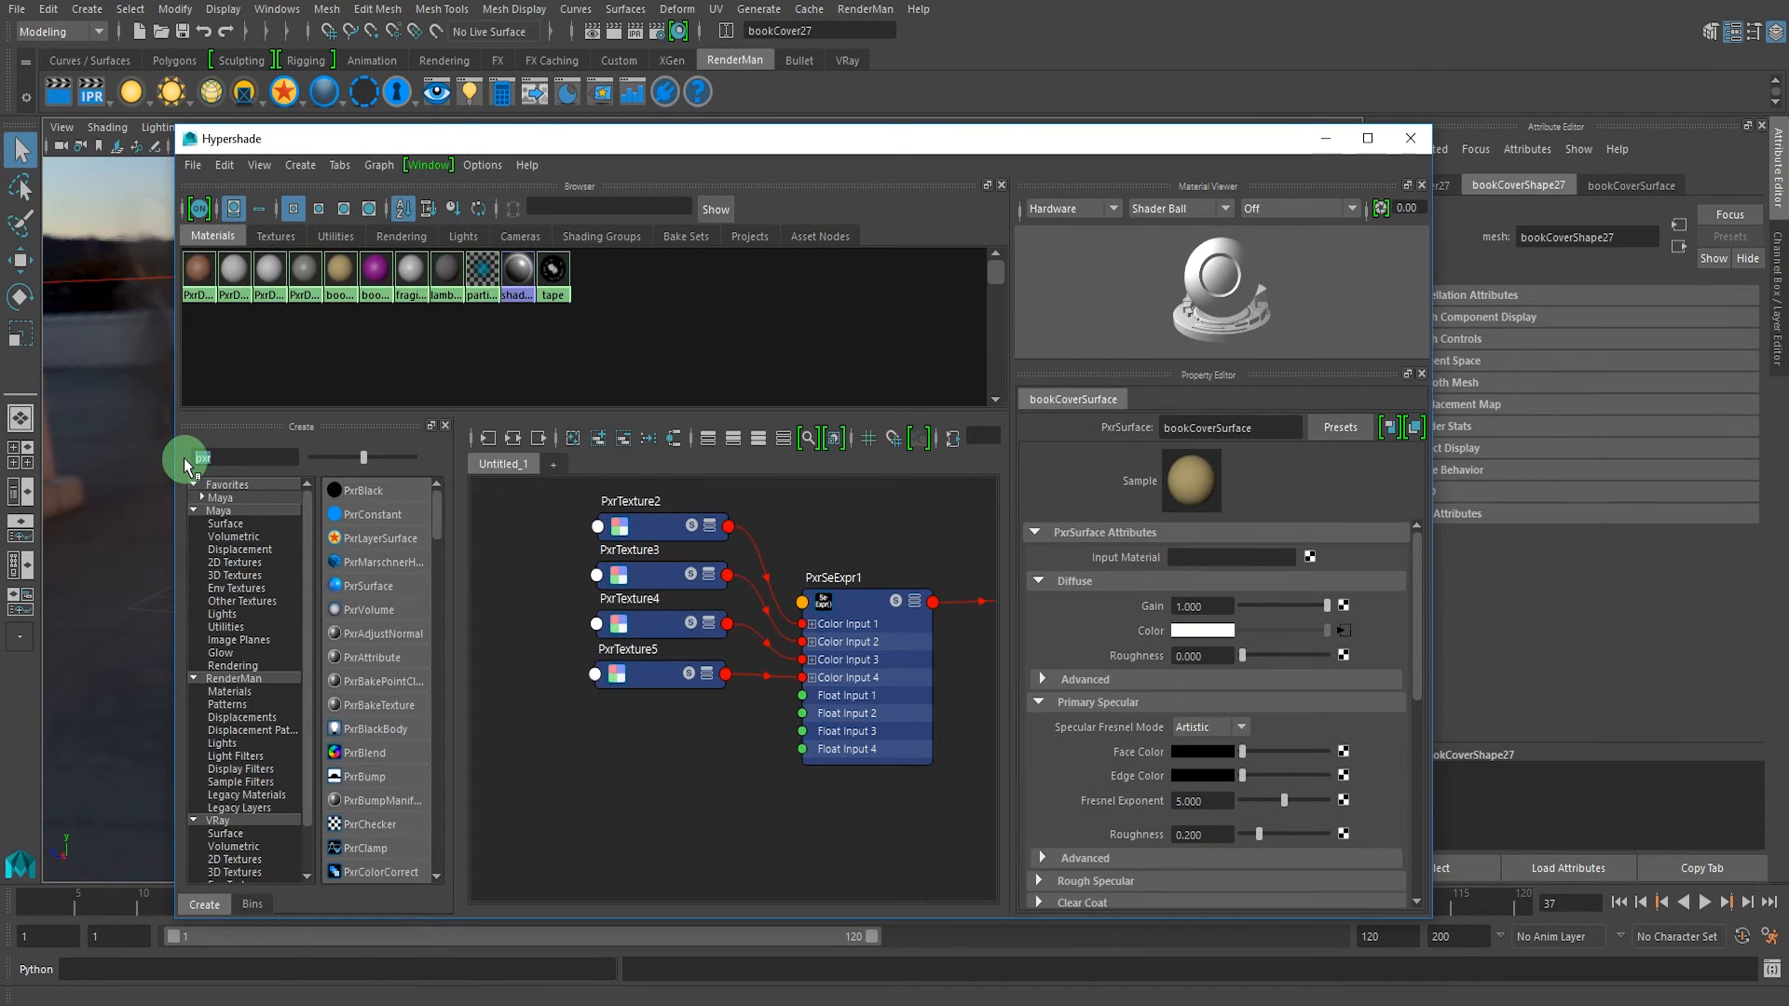
pyautogui.write('pxrprim')
pyautogui.moveTo(366, 489); pyautogui.dragTo(664, 750)
pyautogui.scroll(4, 734, 750)
pyautogui.click(735, 763)
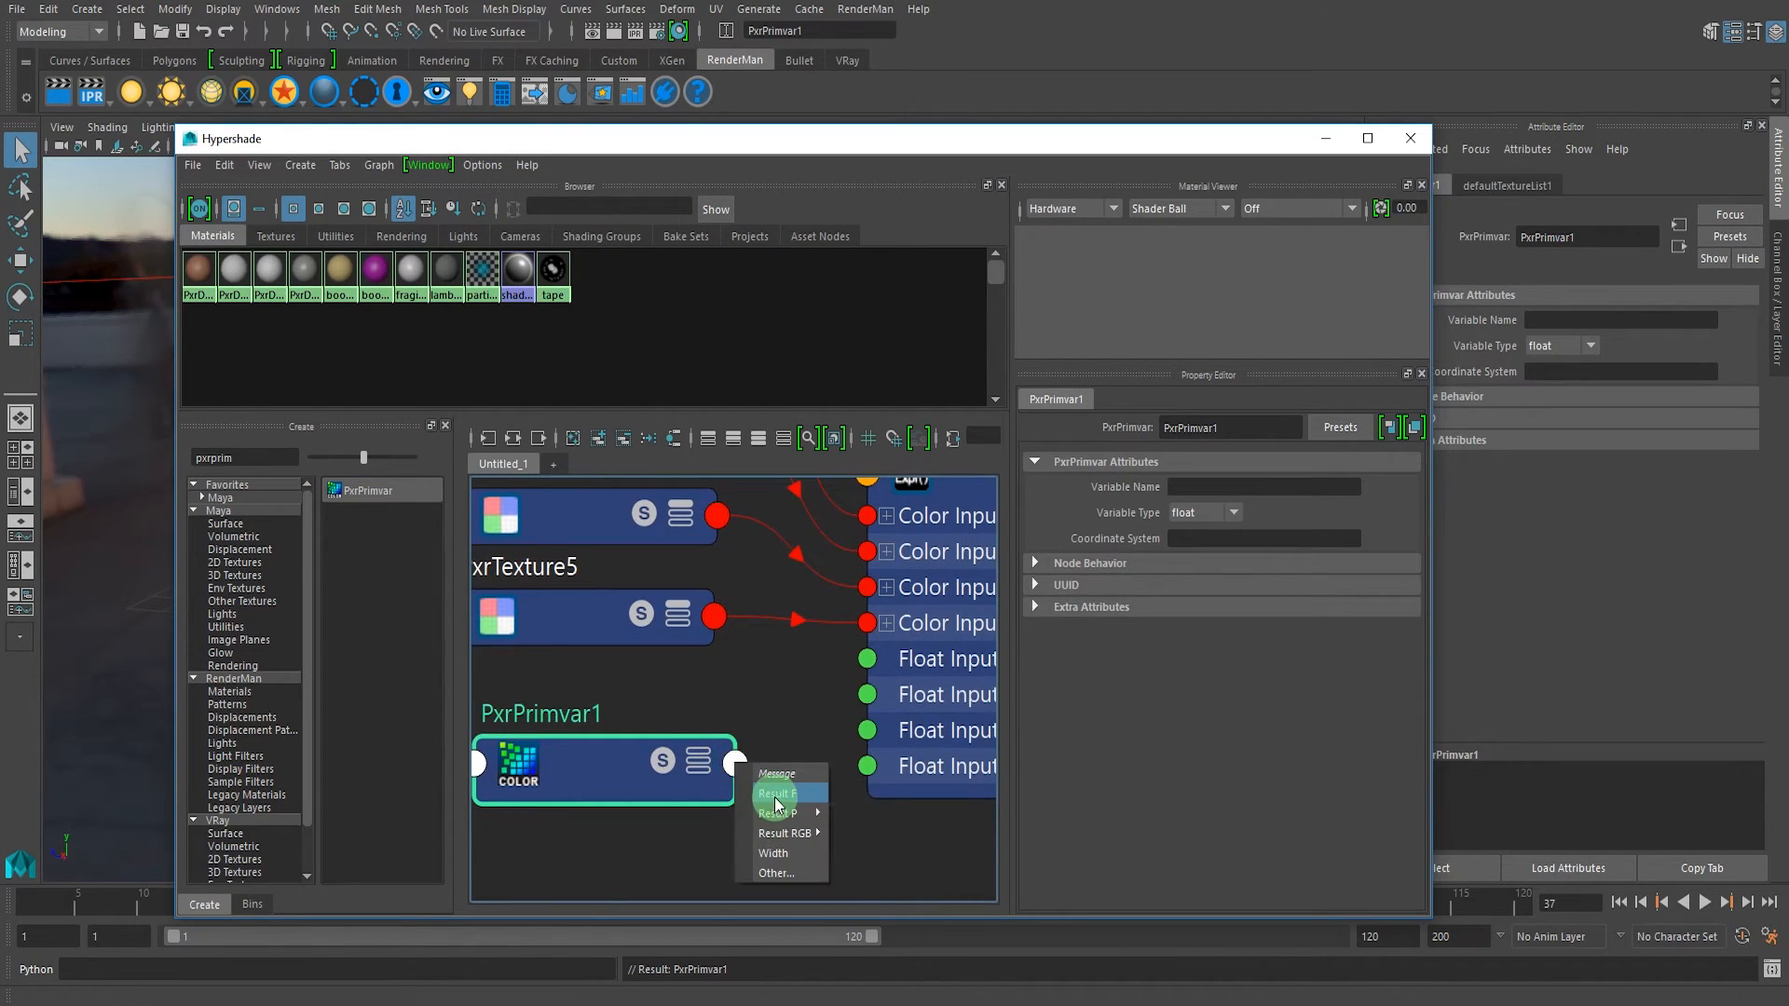
pyautogui.click(775, 794)
pyautogui.click(864, 658)
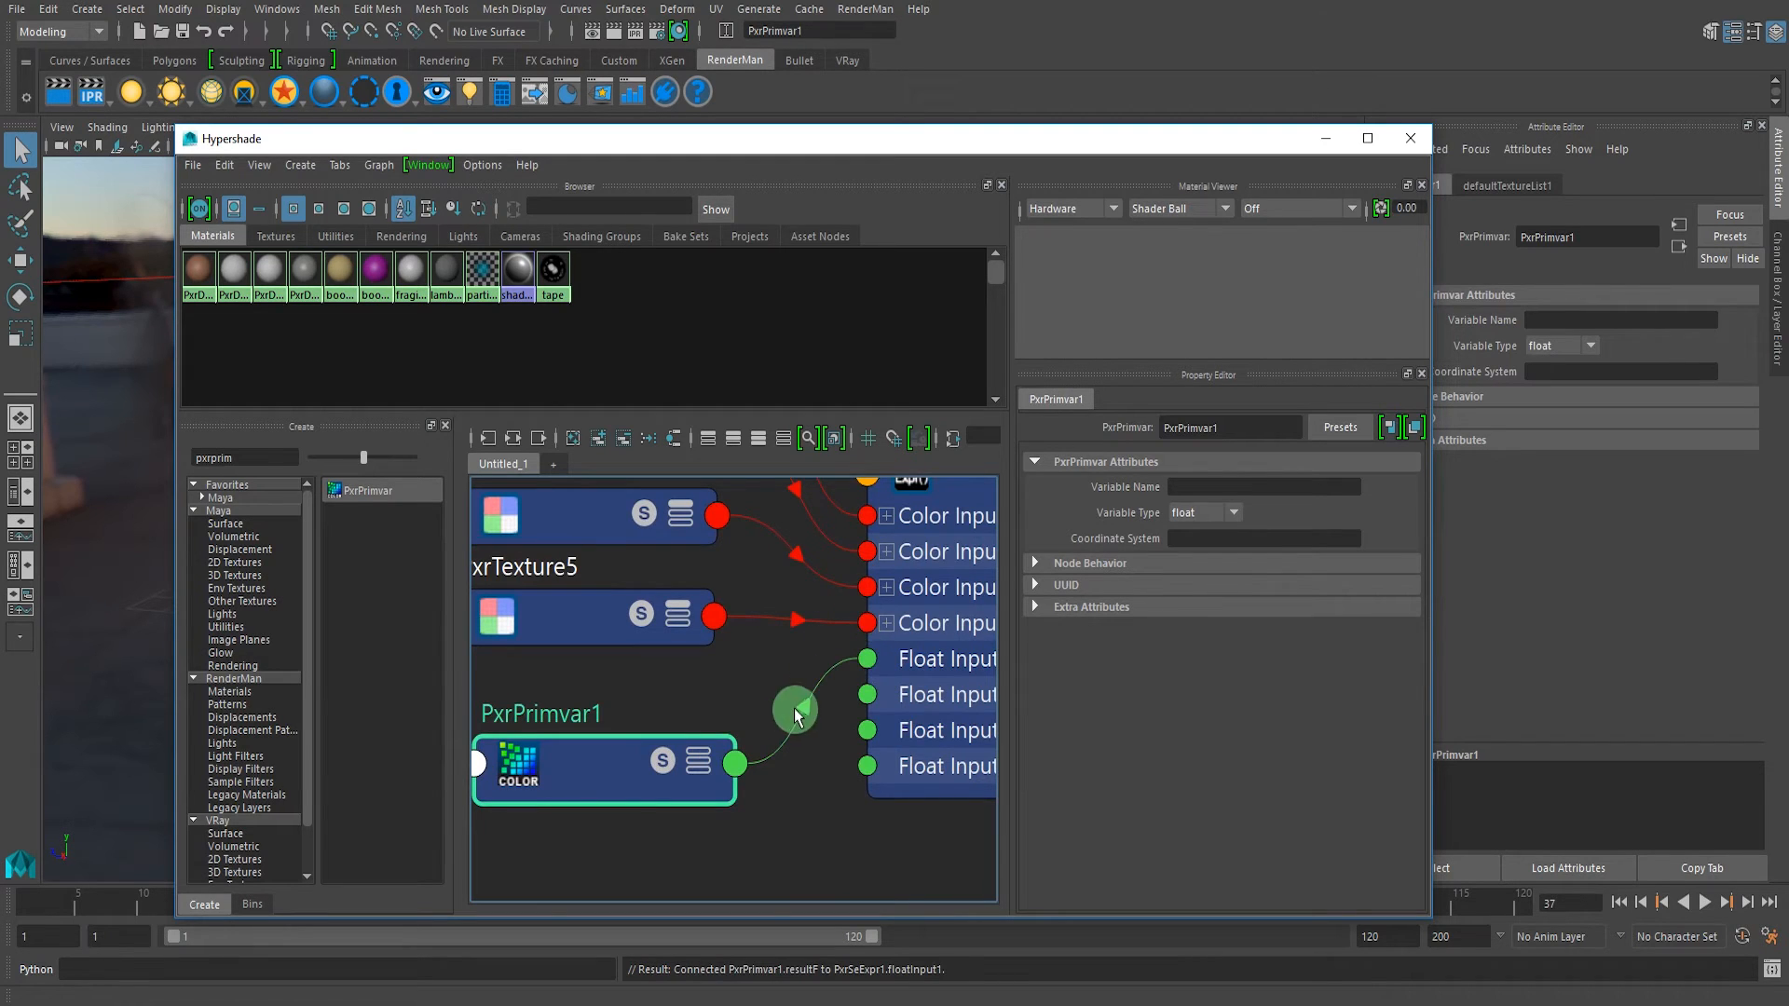
# - Set PxrPrimvar1's variable name to bookVariation, keeping the variable type as float
pyautogui.scroll(-5, 801, 710)
pyautogui.moveTo(697, 750); pyautogui.dragTo(678, 742)
pyautogui.click(1208, 513)
pyautogui.click(1202, 513)
pyautogui.click(1198, 515)
pyautogui.click(1204, 481)
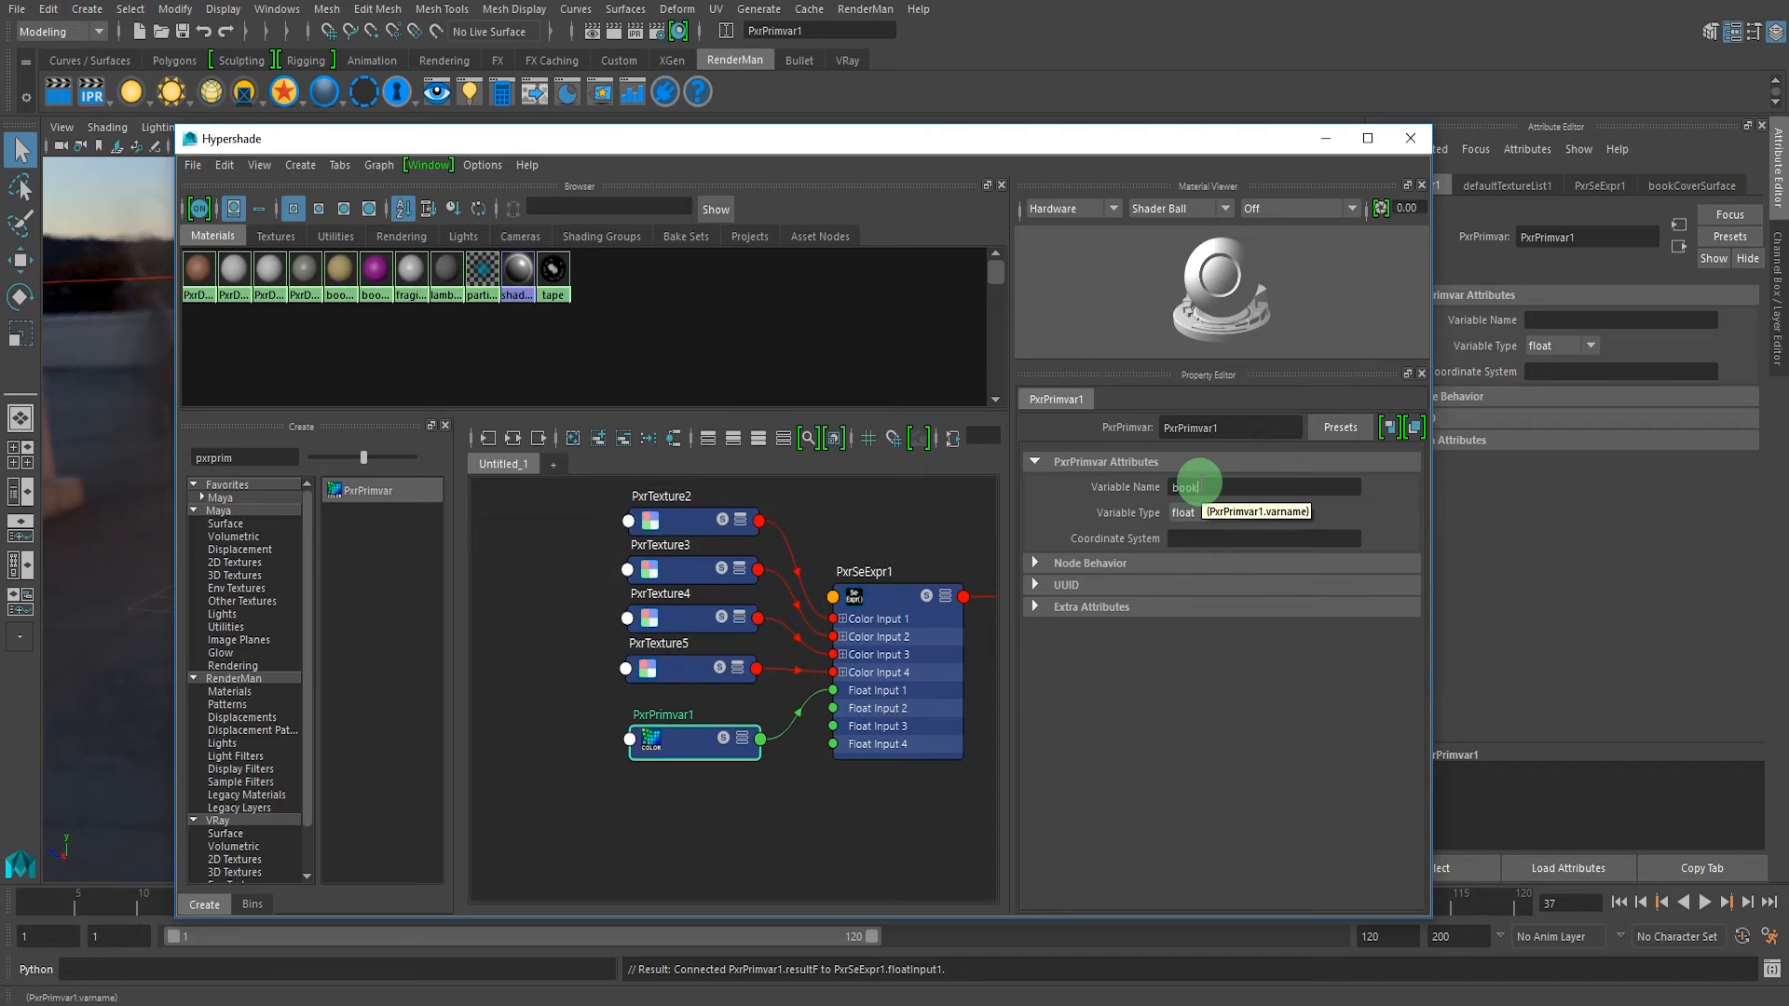
pyautogui.write('bookVariation')
pyautogui.press('Return')
# - Minimize the Hypershade and inspect the shelved books up close in the IPR render
pyautogui.keyDown('alt'); pyautogui.moveTo(806, 807); pyautogui.dragTo(803, 819, button='middle'); pyautogui.keyUp('alt')
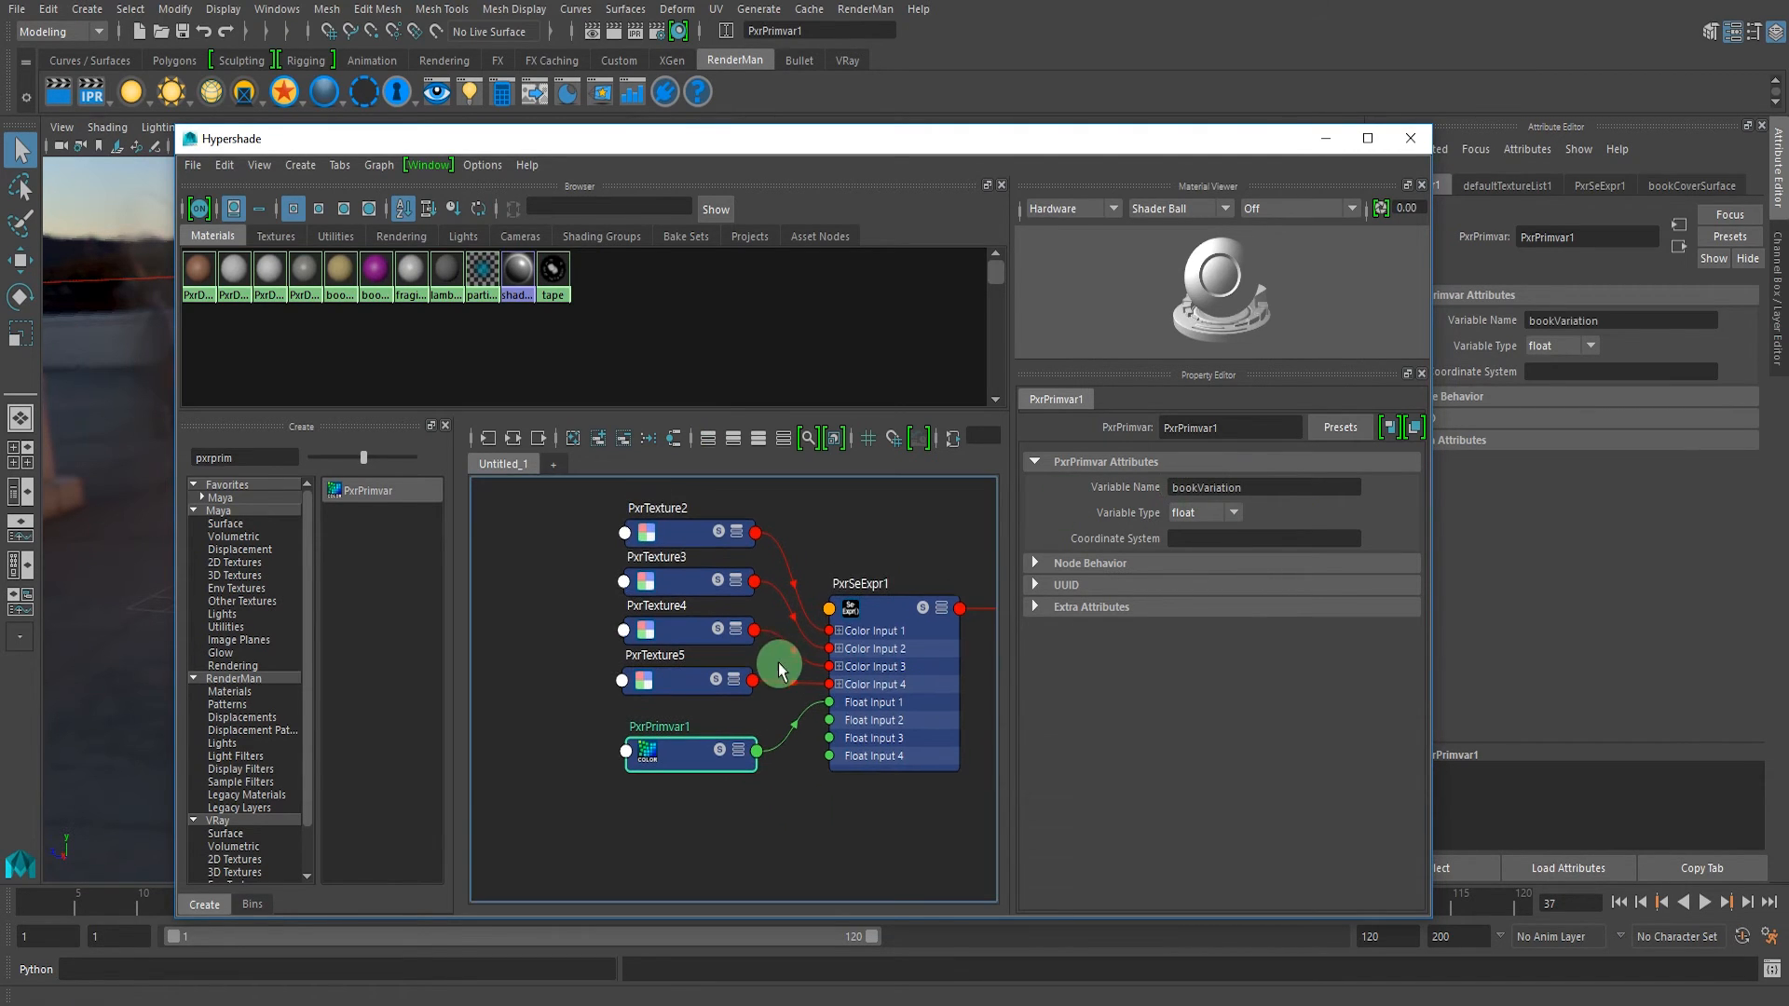
pyautogui.scroll(-1, 826, 565)
pyautogui.keyDown('alt'); pyautogui.moveTo(814, 576); pyautogui.dragTo(624, 592, button='middle'); pyautogui.keyUp('alt')
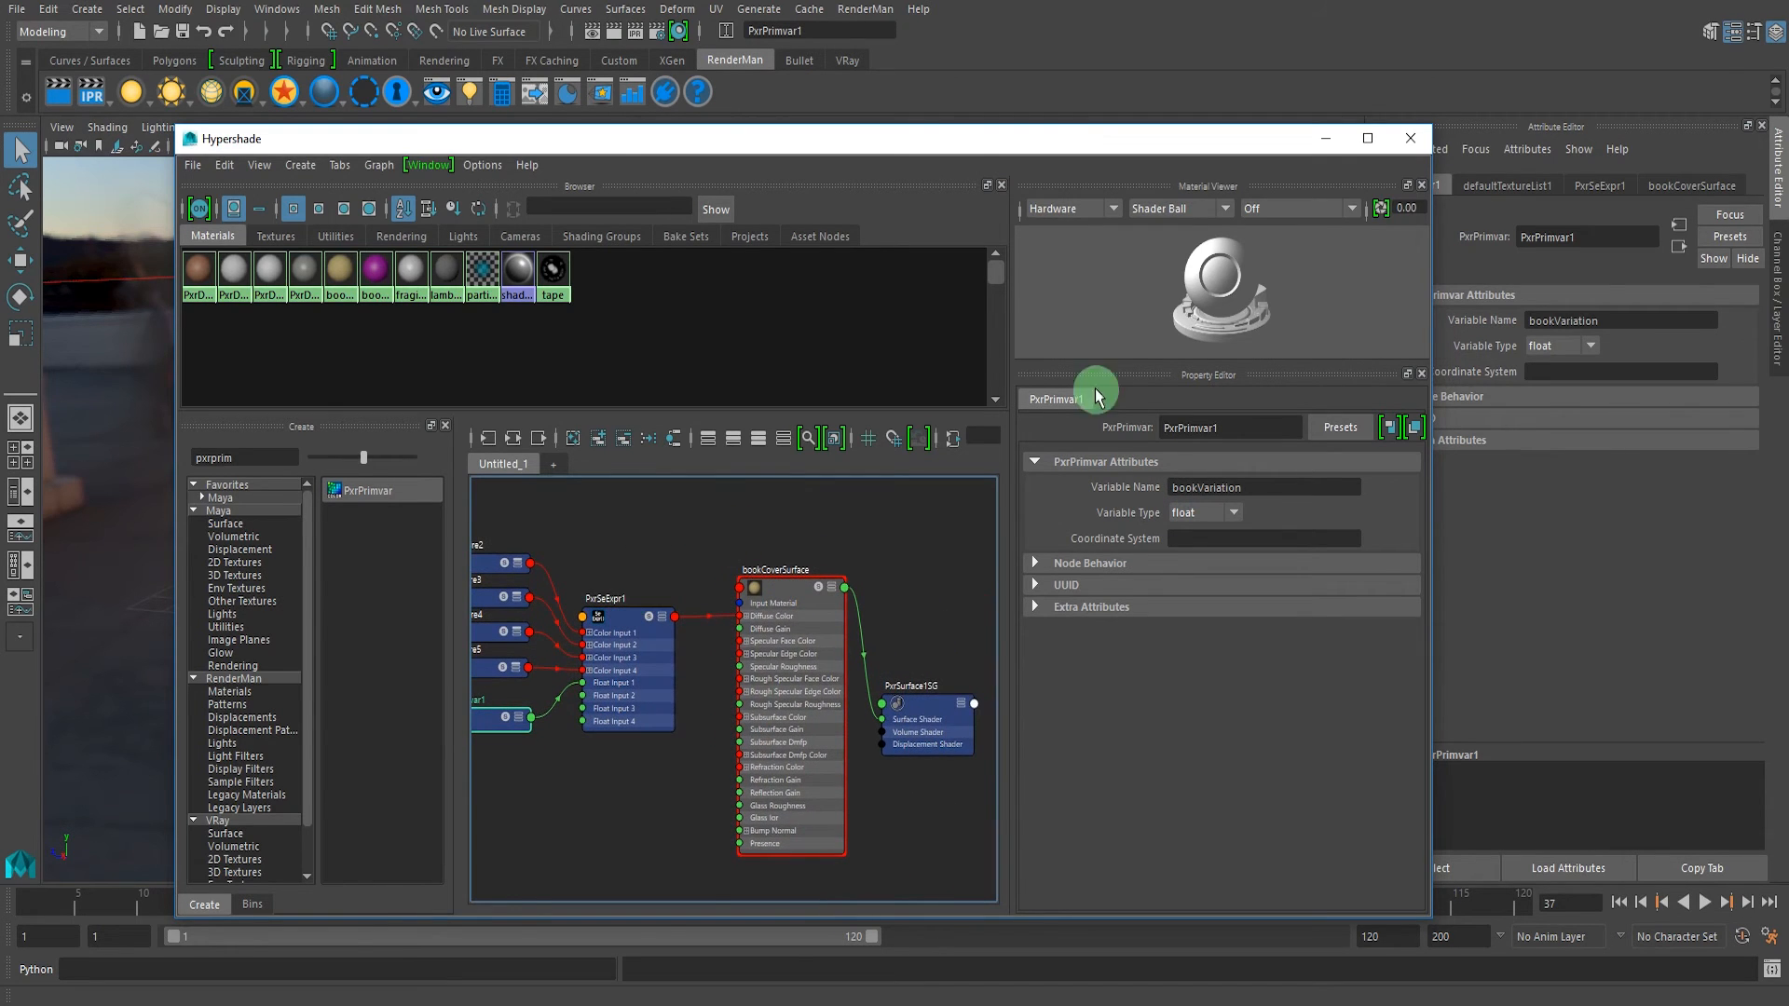
pyautogui.click(1326, 138)
pyautogui.keyDown('alt'); pyautogui.moveTo(834, 393); pyautogui.dragTo(786, 376); pyautogui.keyUp('alt')
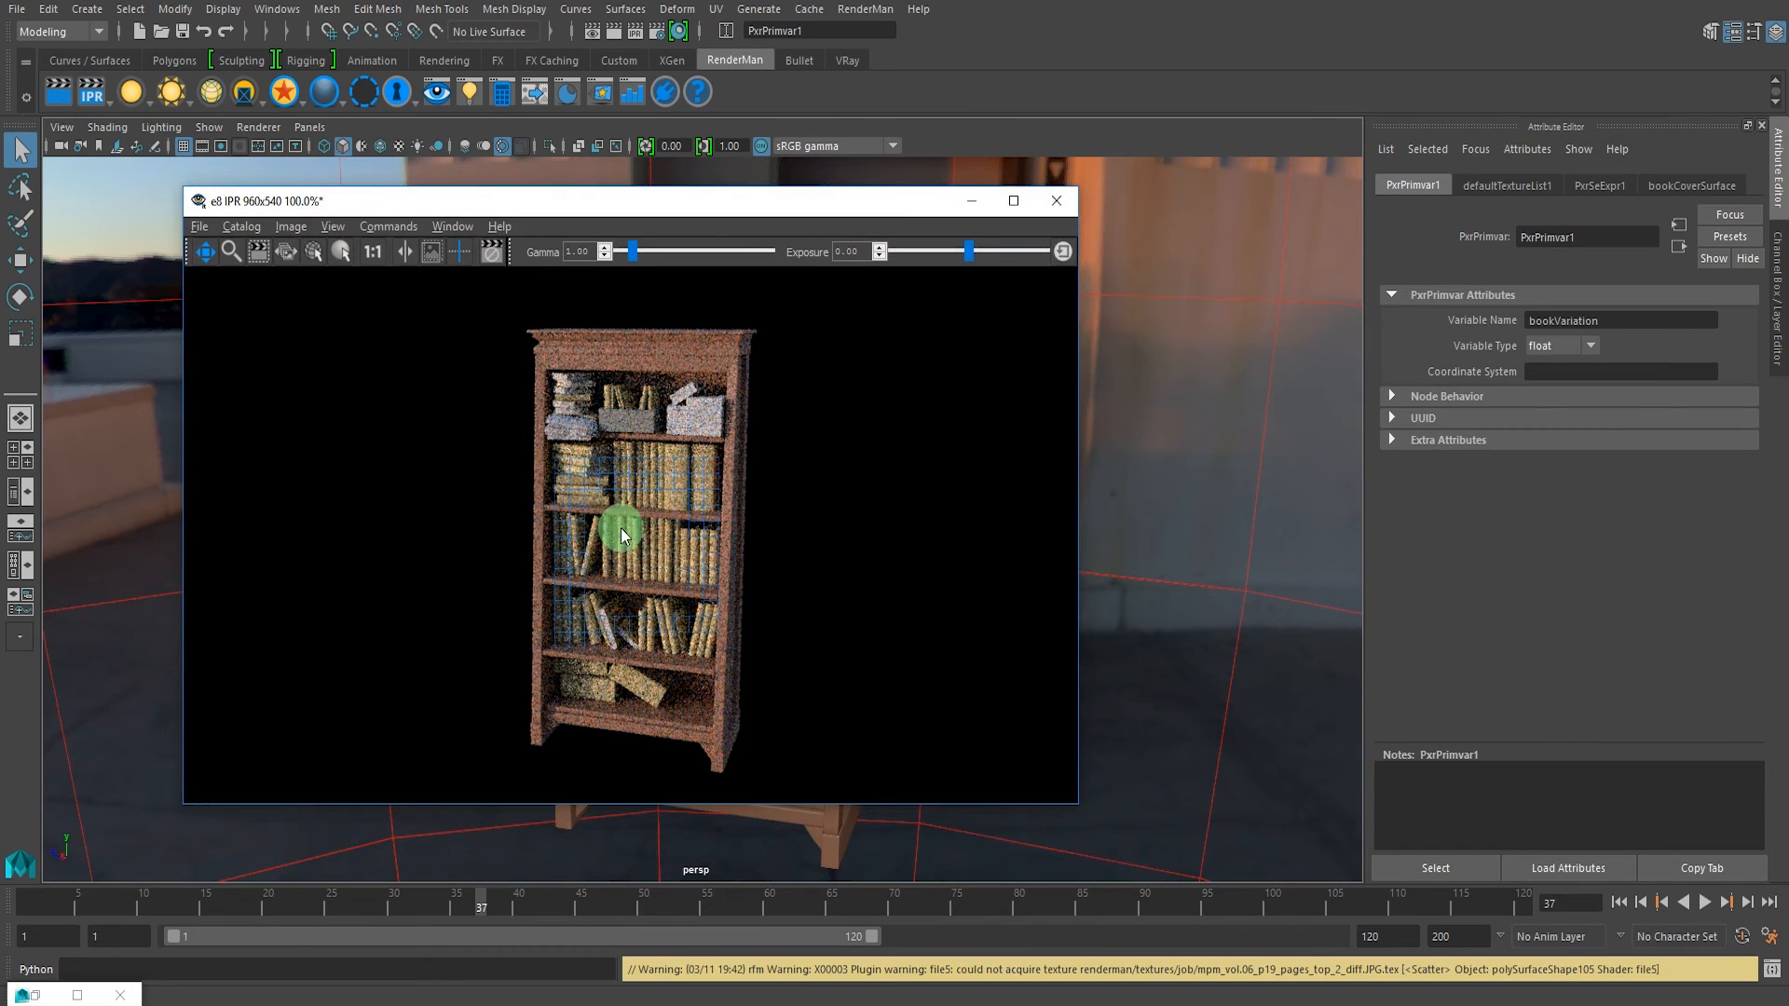
pyautogui.keyDown('alt'); pyautogui.moveTo(1159, 600); pyautogui.dragTo(1784, 671, button='right'); pyautogui.keyUp('alt')
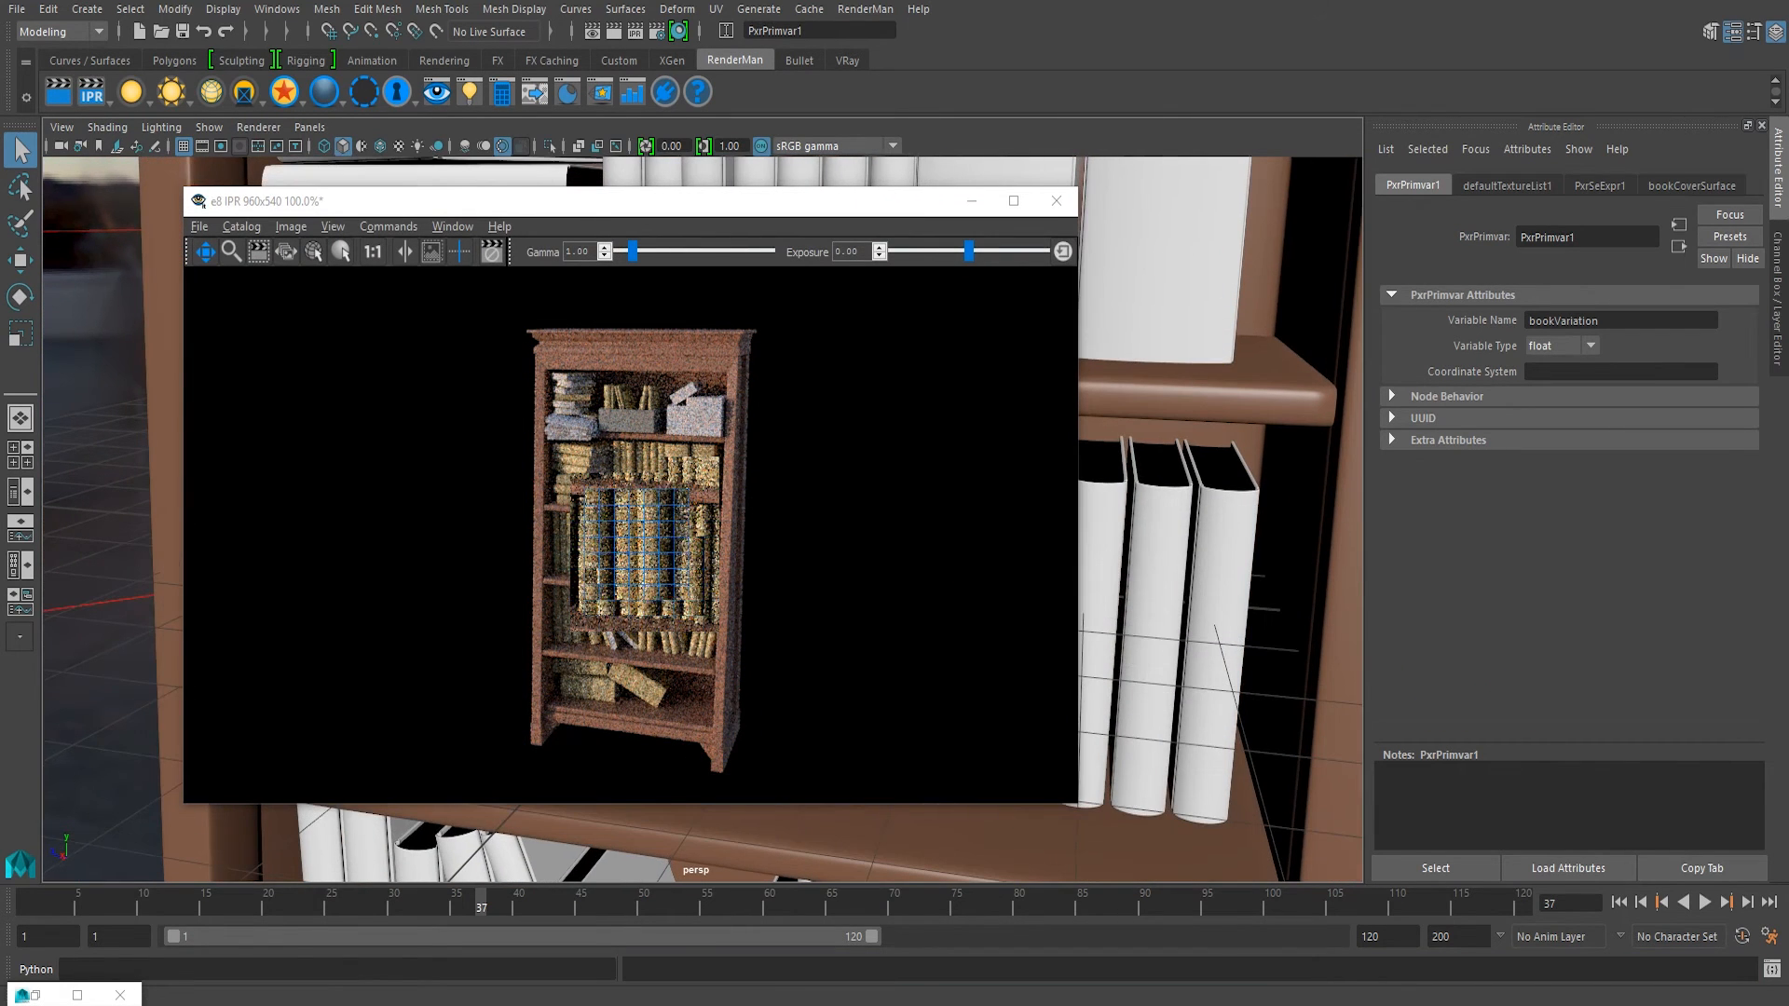
# - Select a book cover on the middle shelf and trace its surface's diffuse color through PxrSeExpr1 to PxrPrimvar1
pyautogui.click(1211, 611)
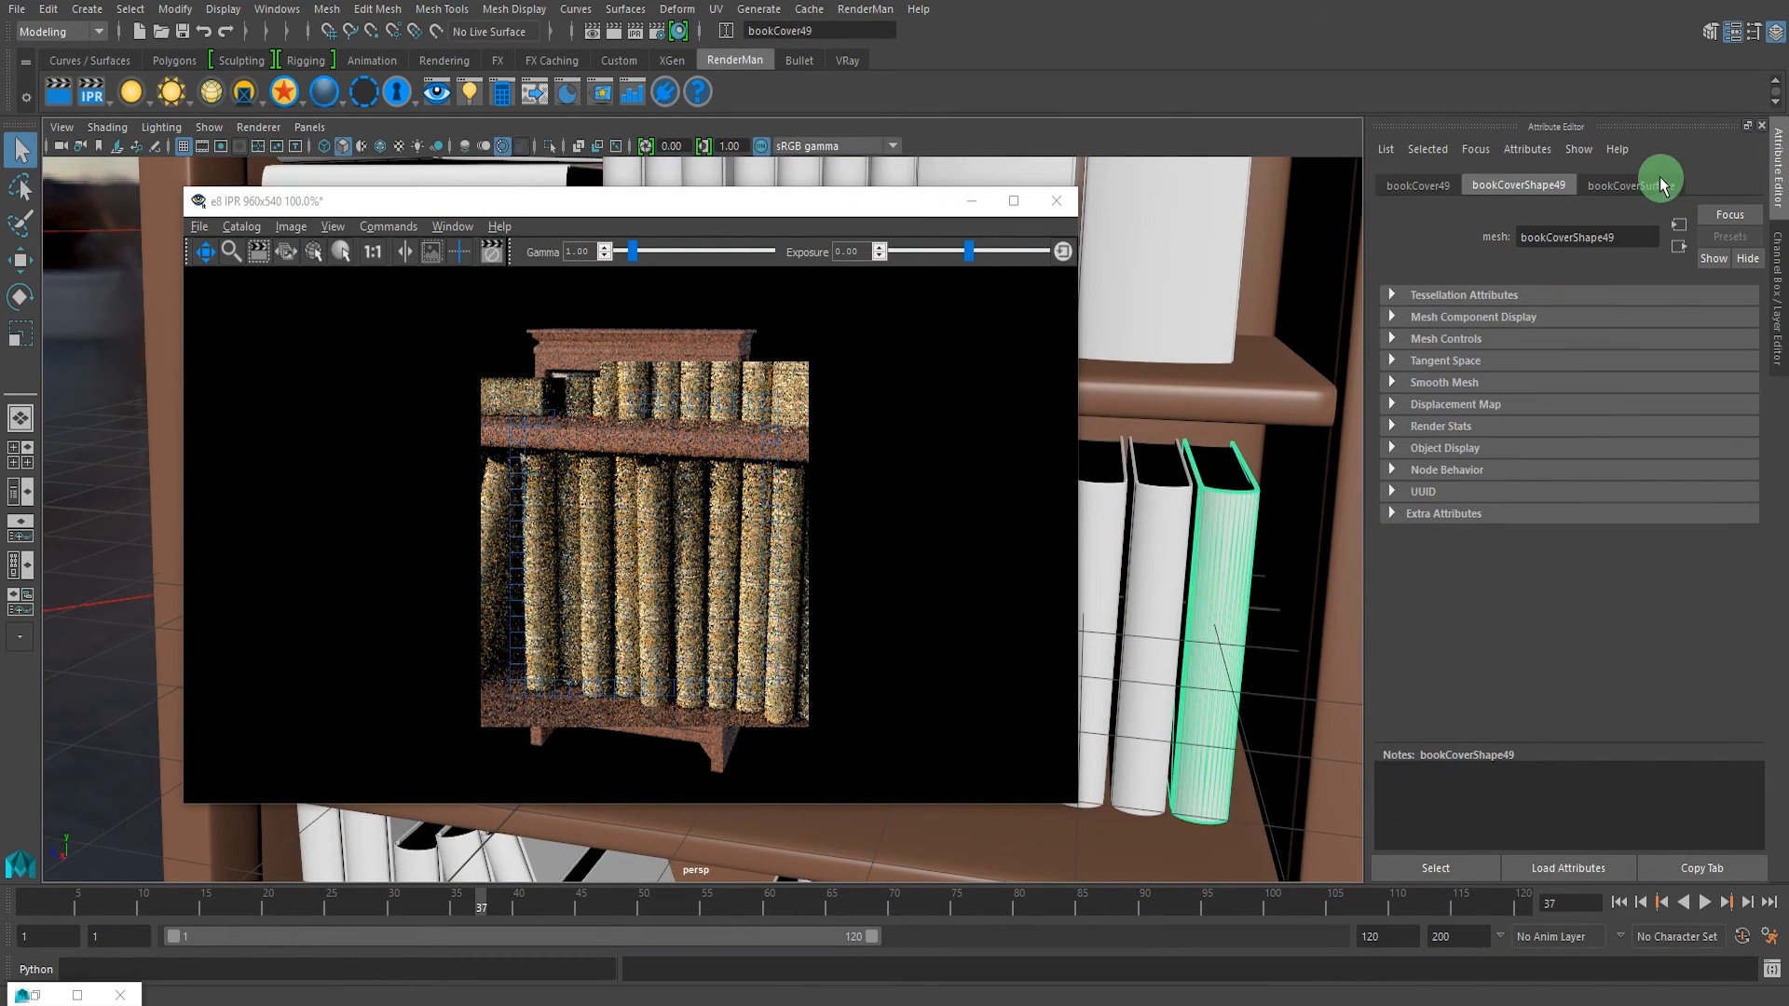
pyautogui.click(1664, 183)
pyautogui.click(1706, 451)
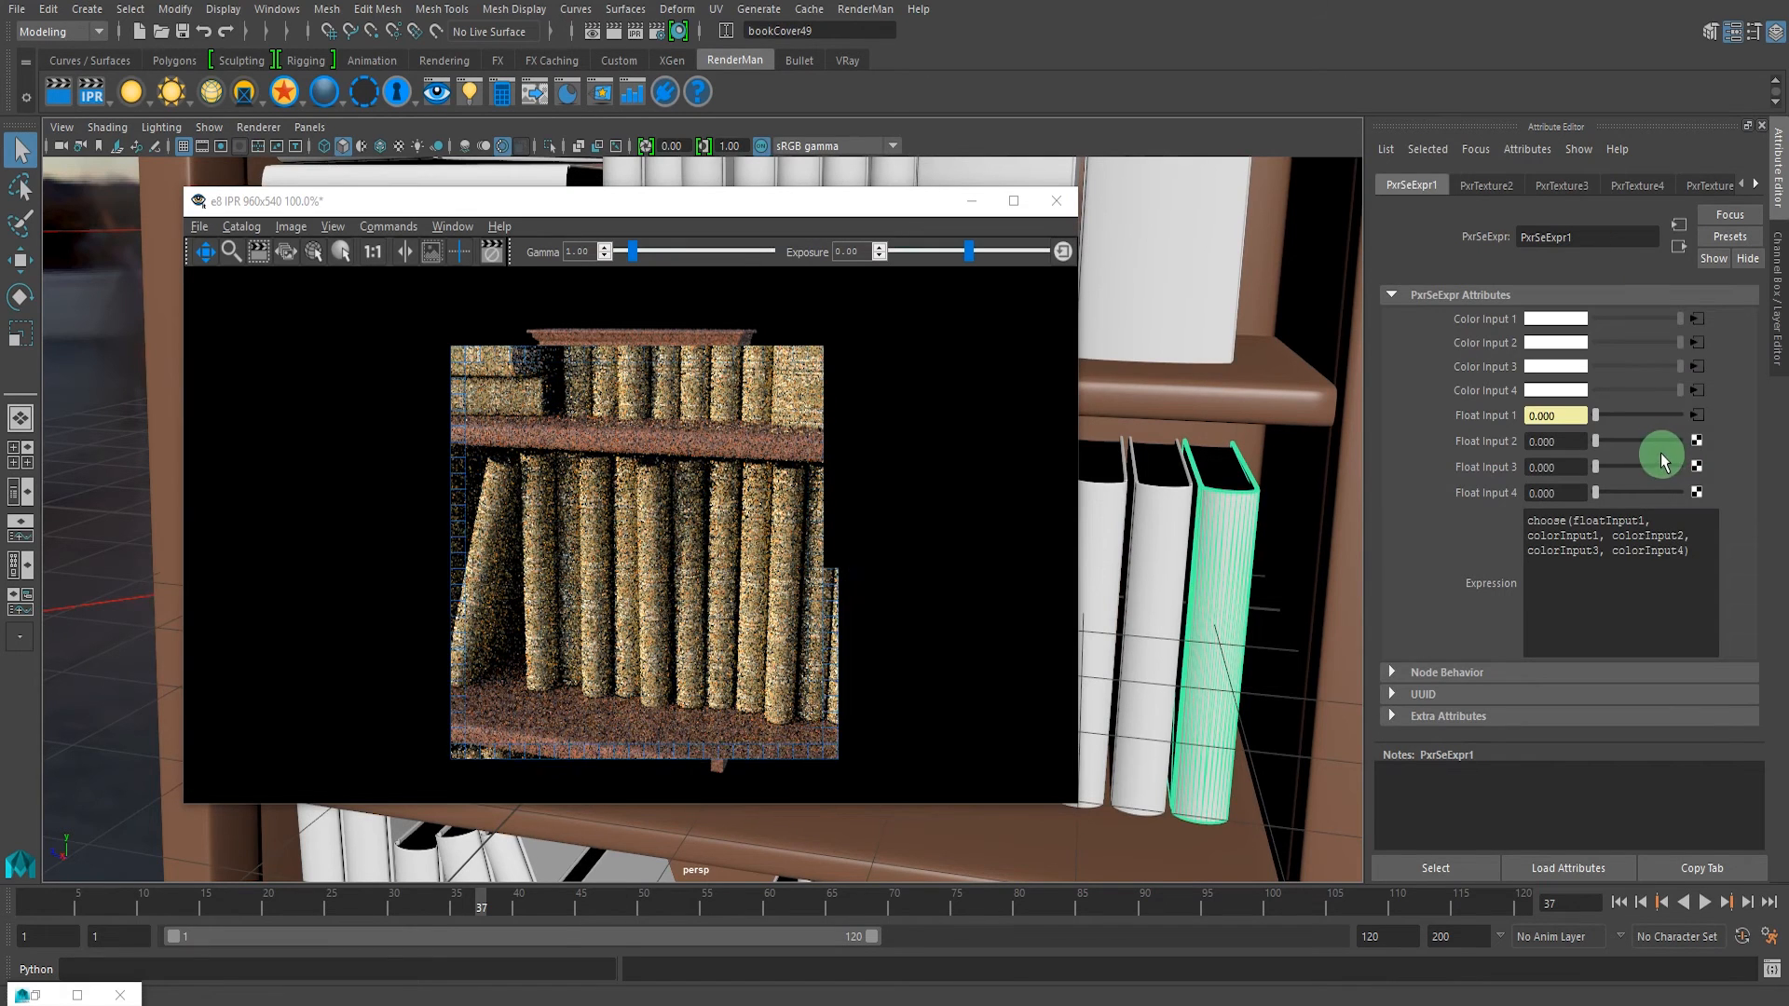
pyautogui.click(1696, 415)
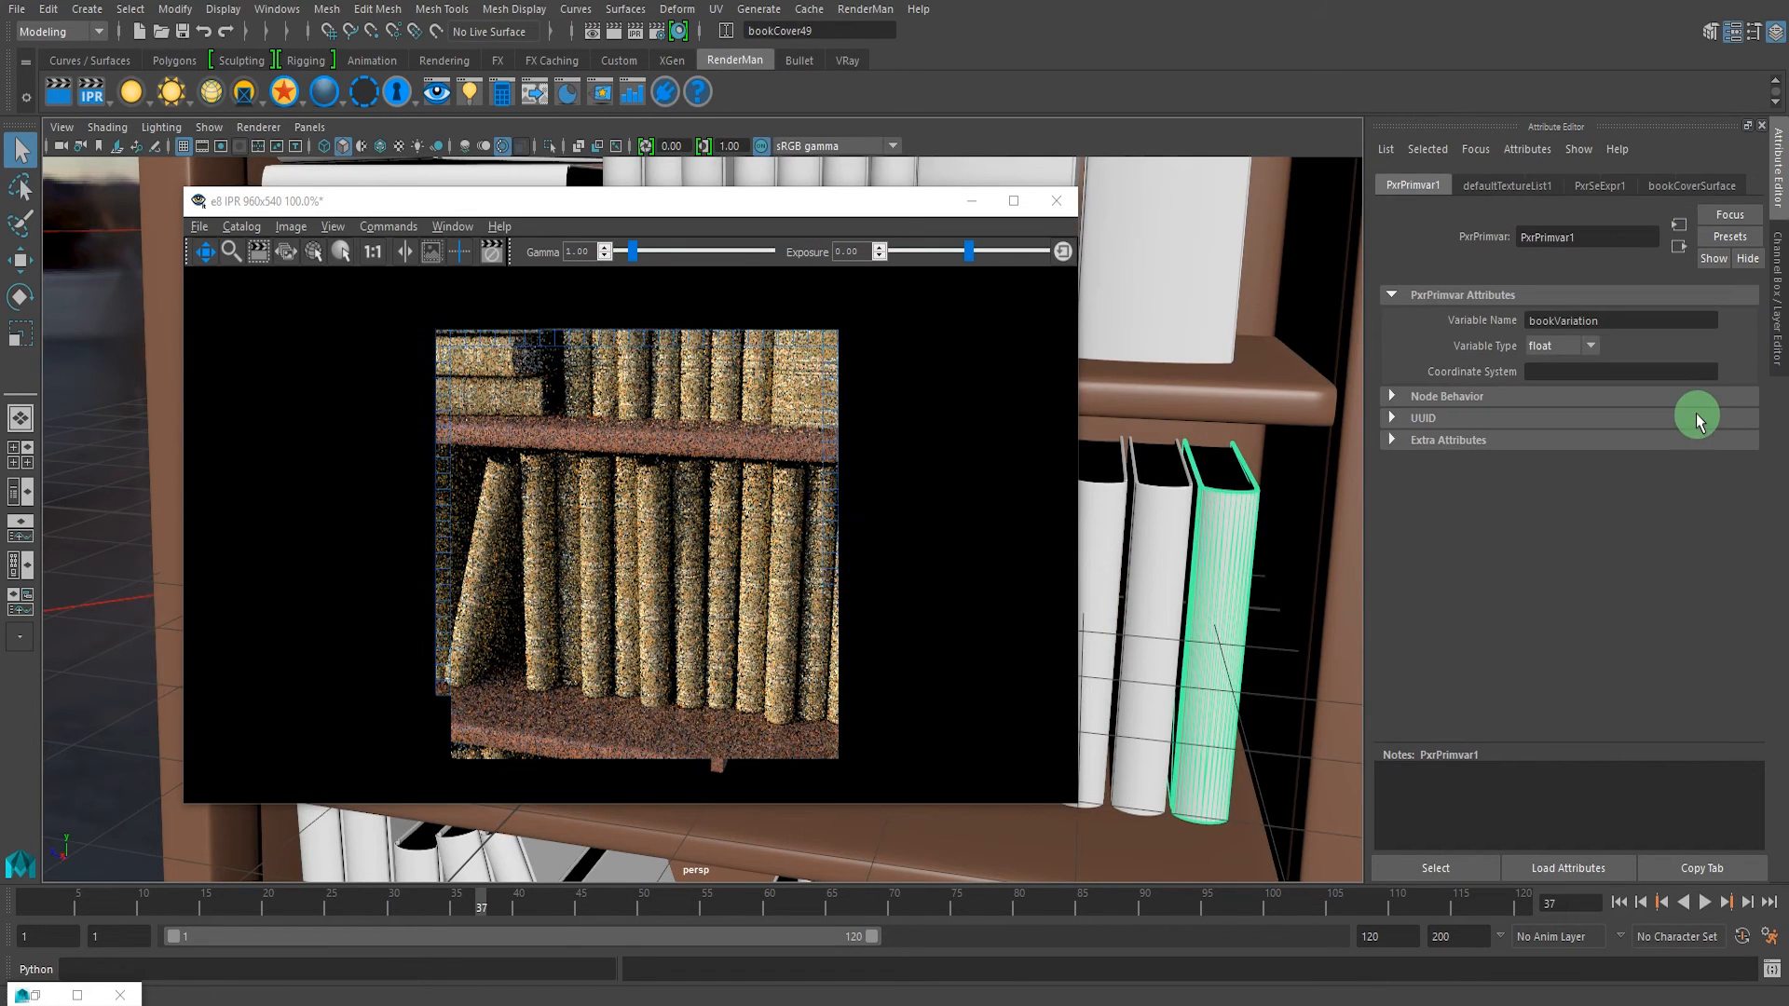
# - Enable Linearize on PxrTexture2 and PxrTexture3, the bookShape1 and bookShape2 textures feeding PxrSeExpr1's Color Input 1 and Color Input 2
pyautogui.click(1679, 246)
pyautogui.click(1696, 320)
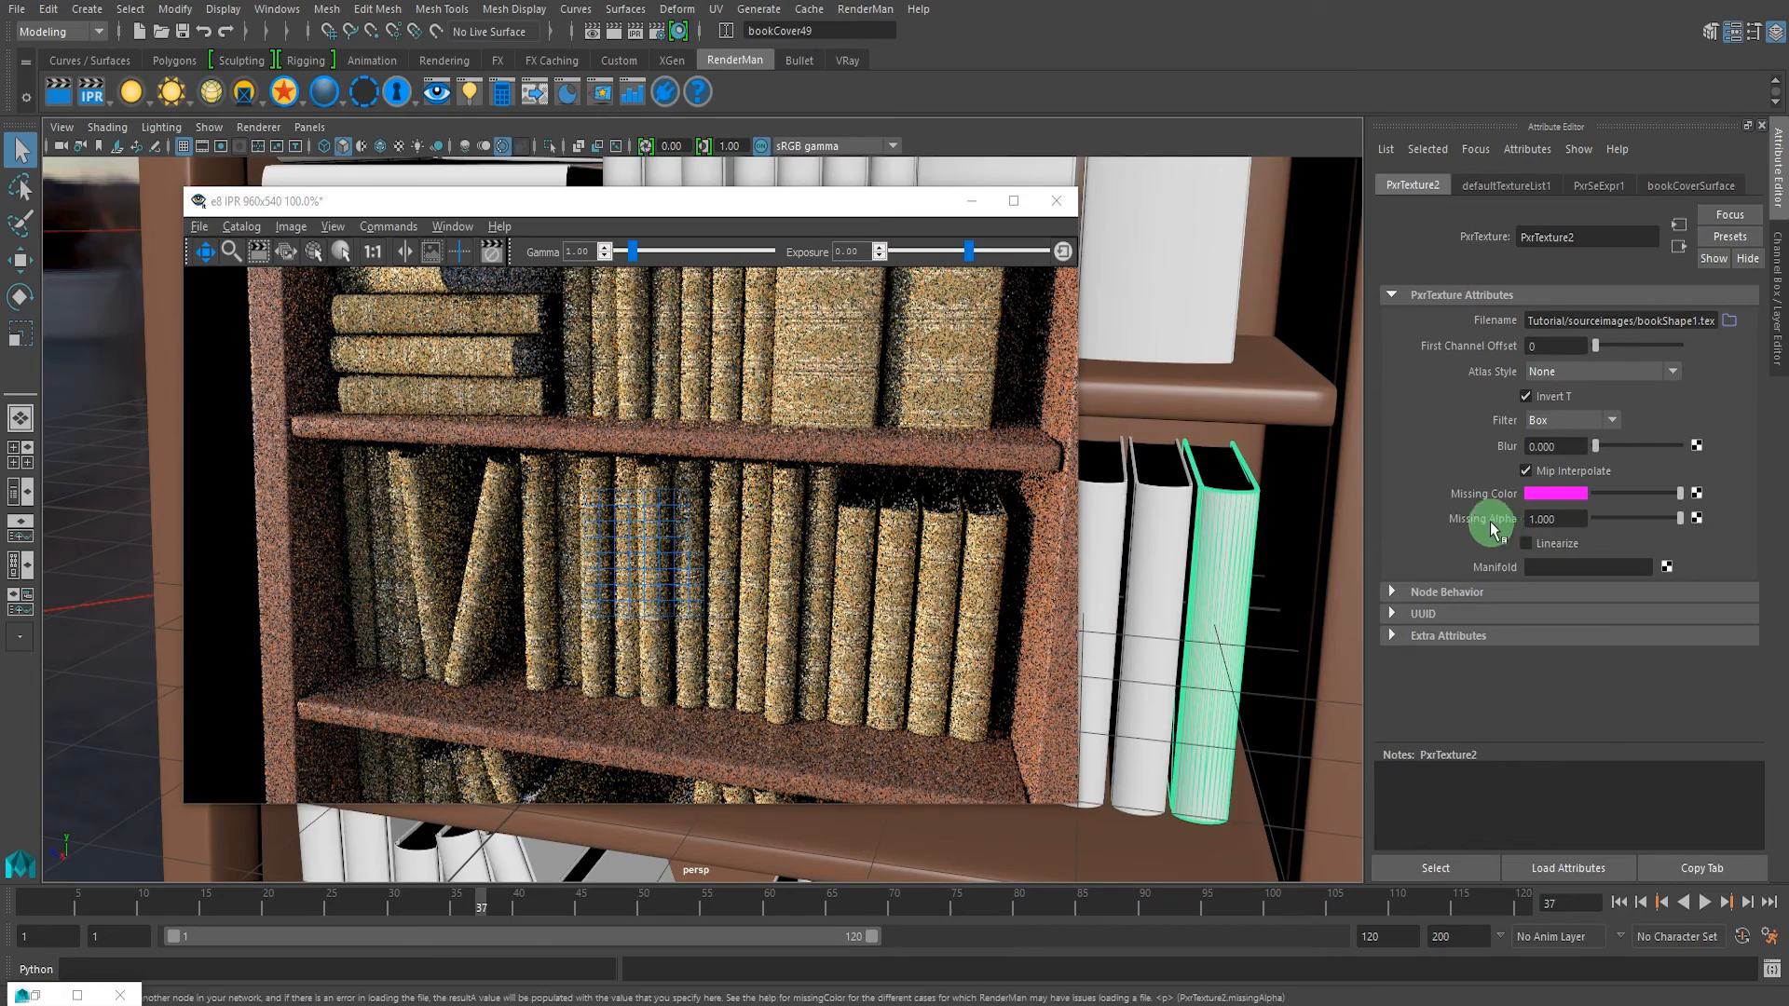
pyautogui.click(1525, 543)
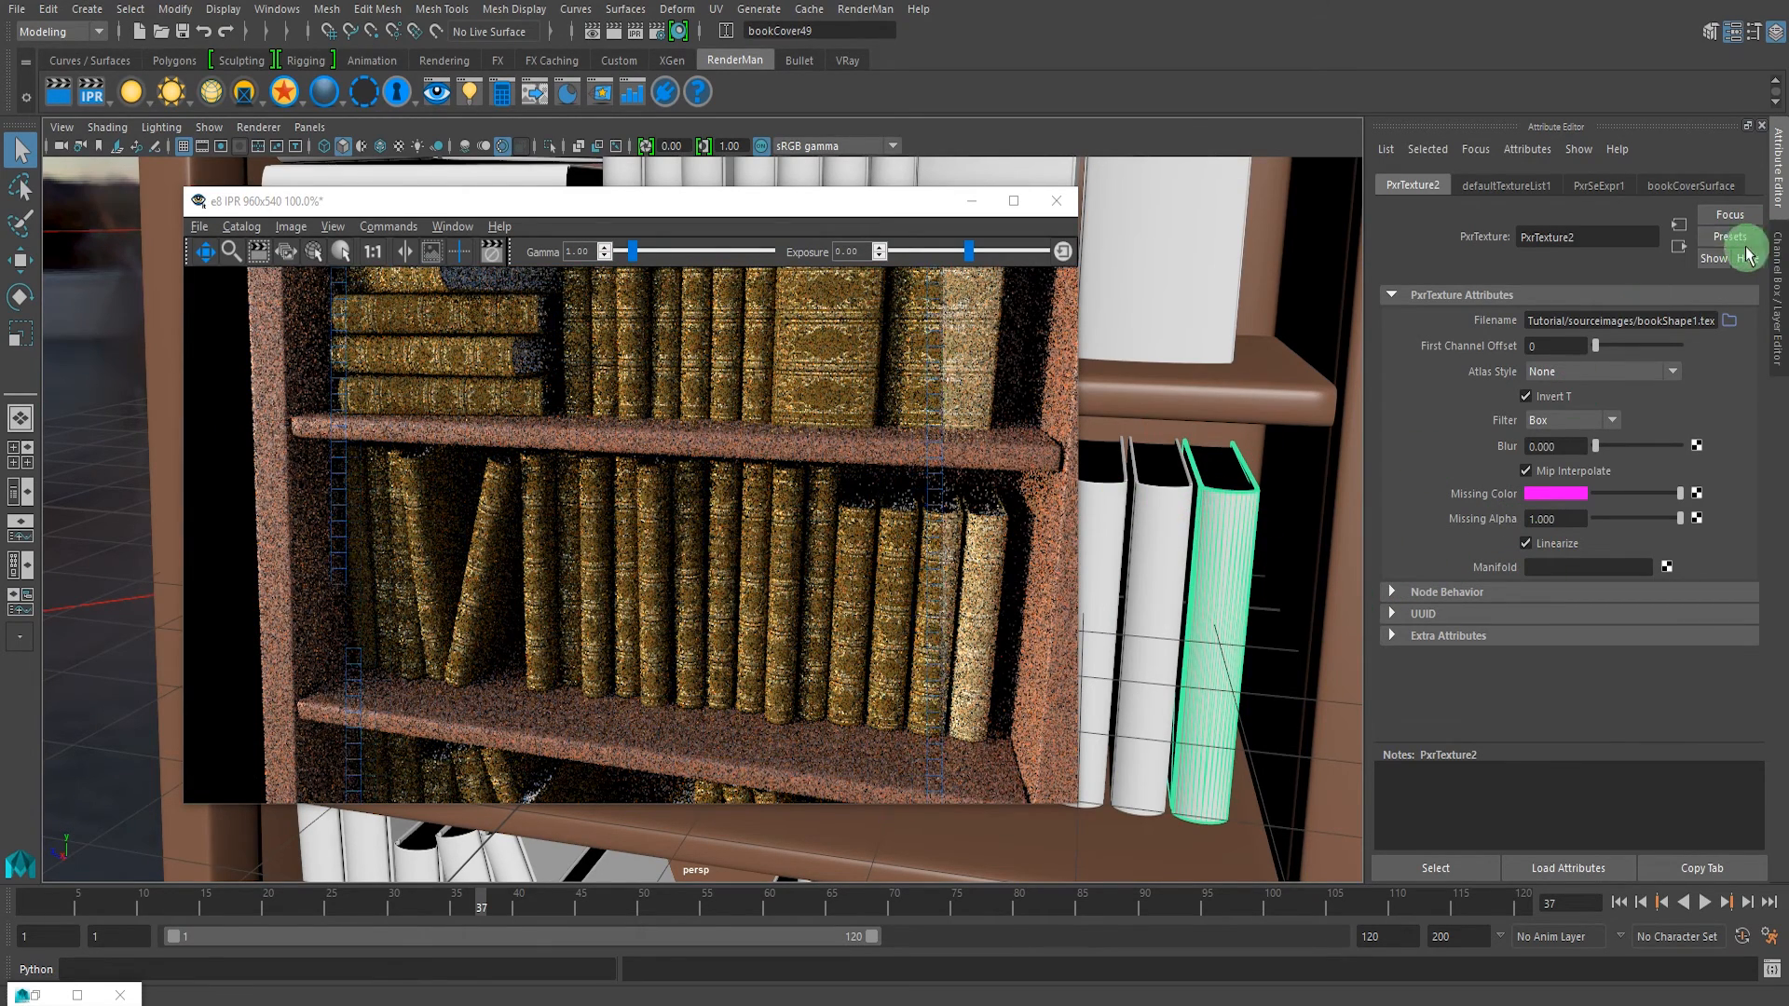
pyautogui.click(1679, 247)
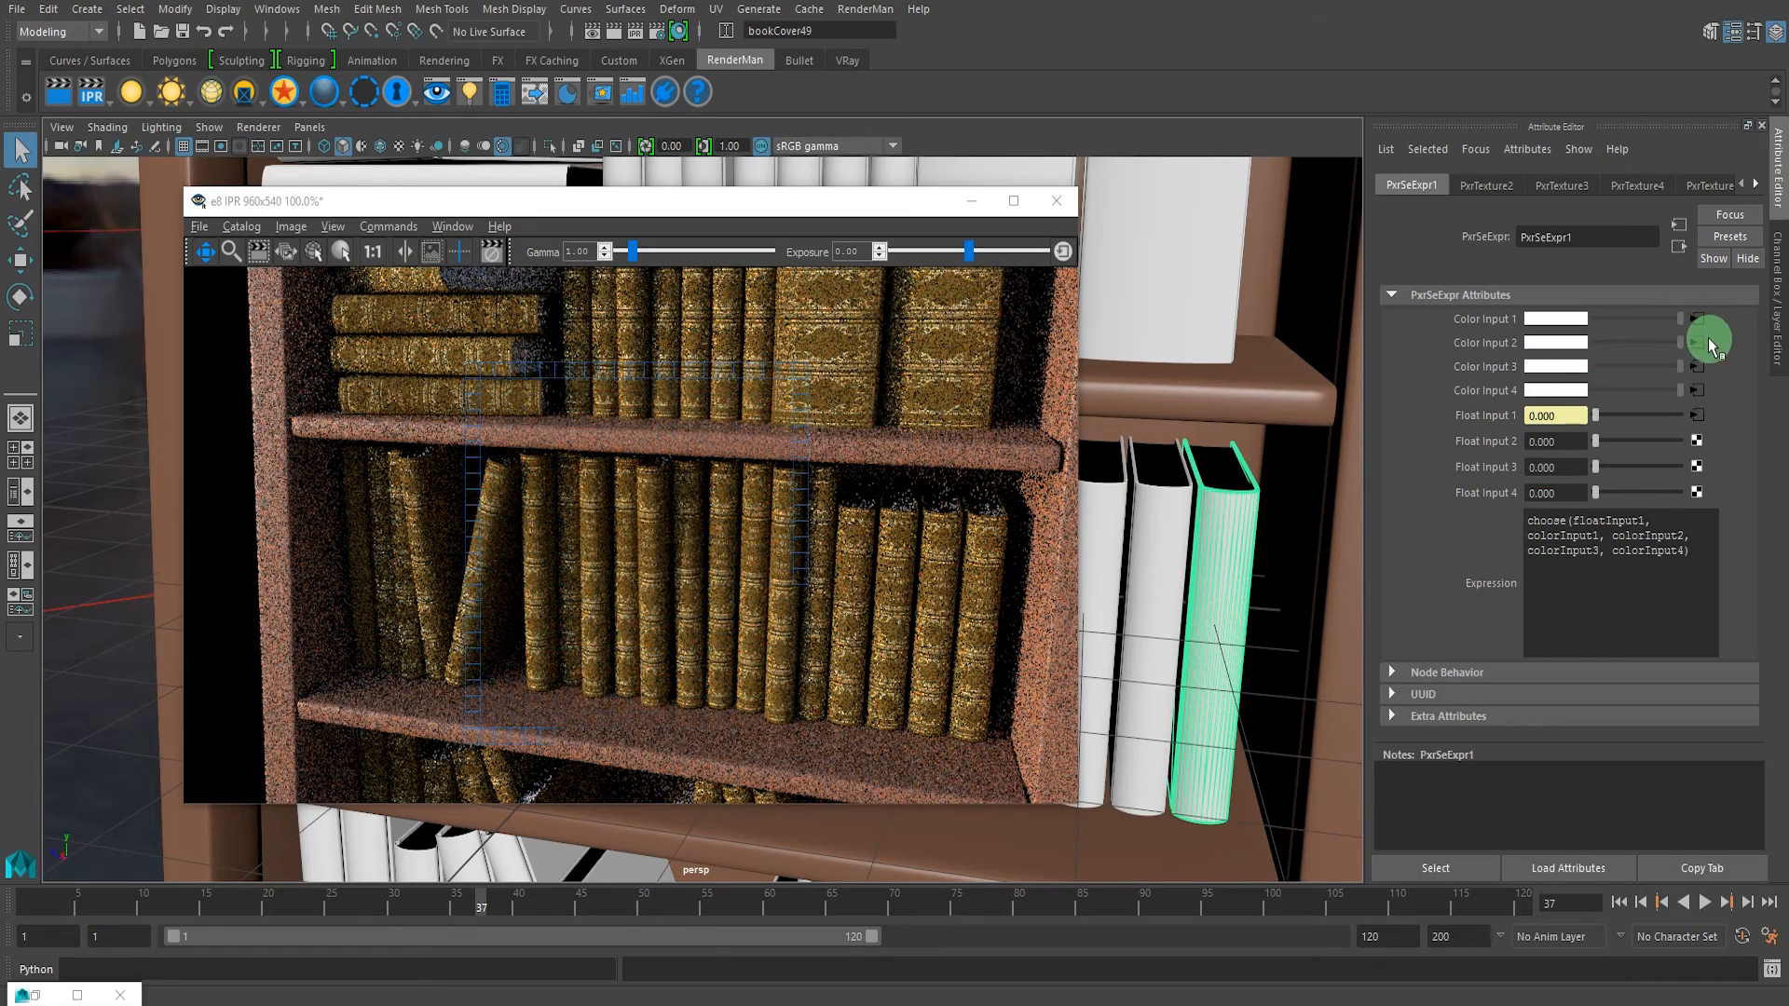
pyautogui.click(1696, 342)
pyautogui.click(1549, 543)
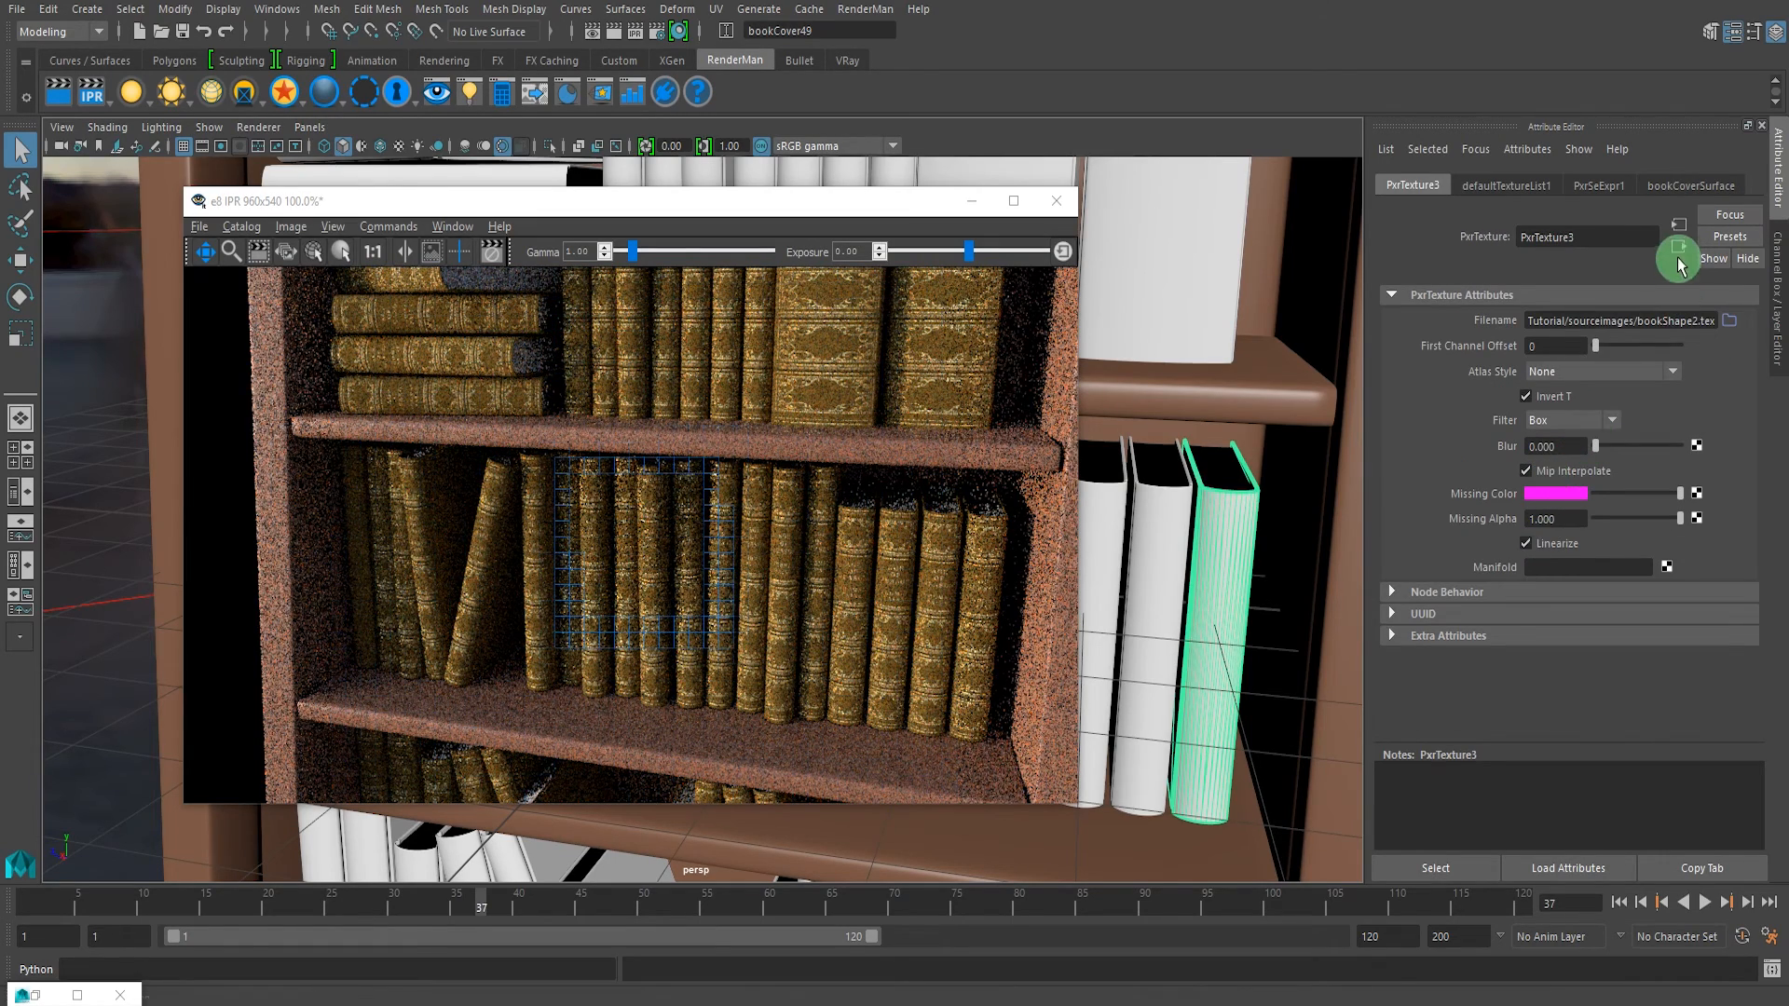
# - Enable Linearize on PxrTexture4 and PxrTexture5, the bookShape3 and bookShape4 textures feeding PxrSeExpr1's Color Input 3 and Color Input 4
pyautogui.click(1679, 251)
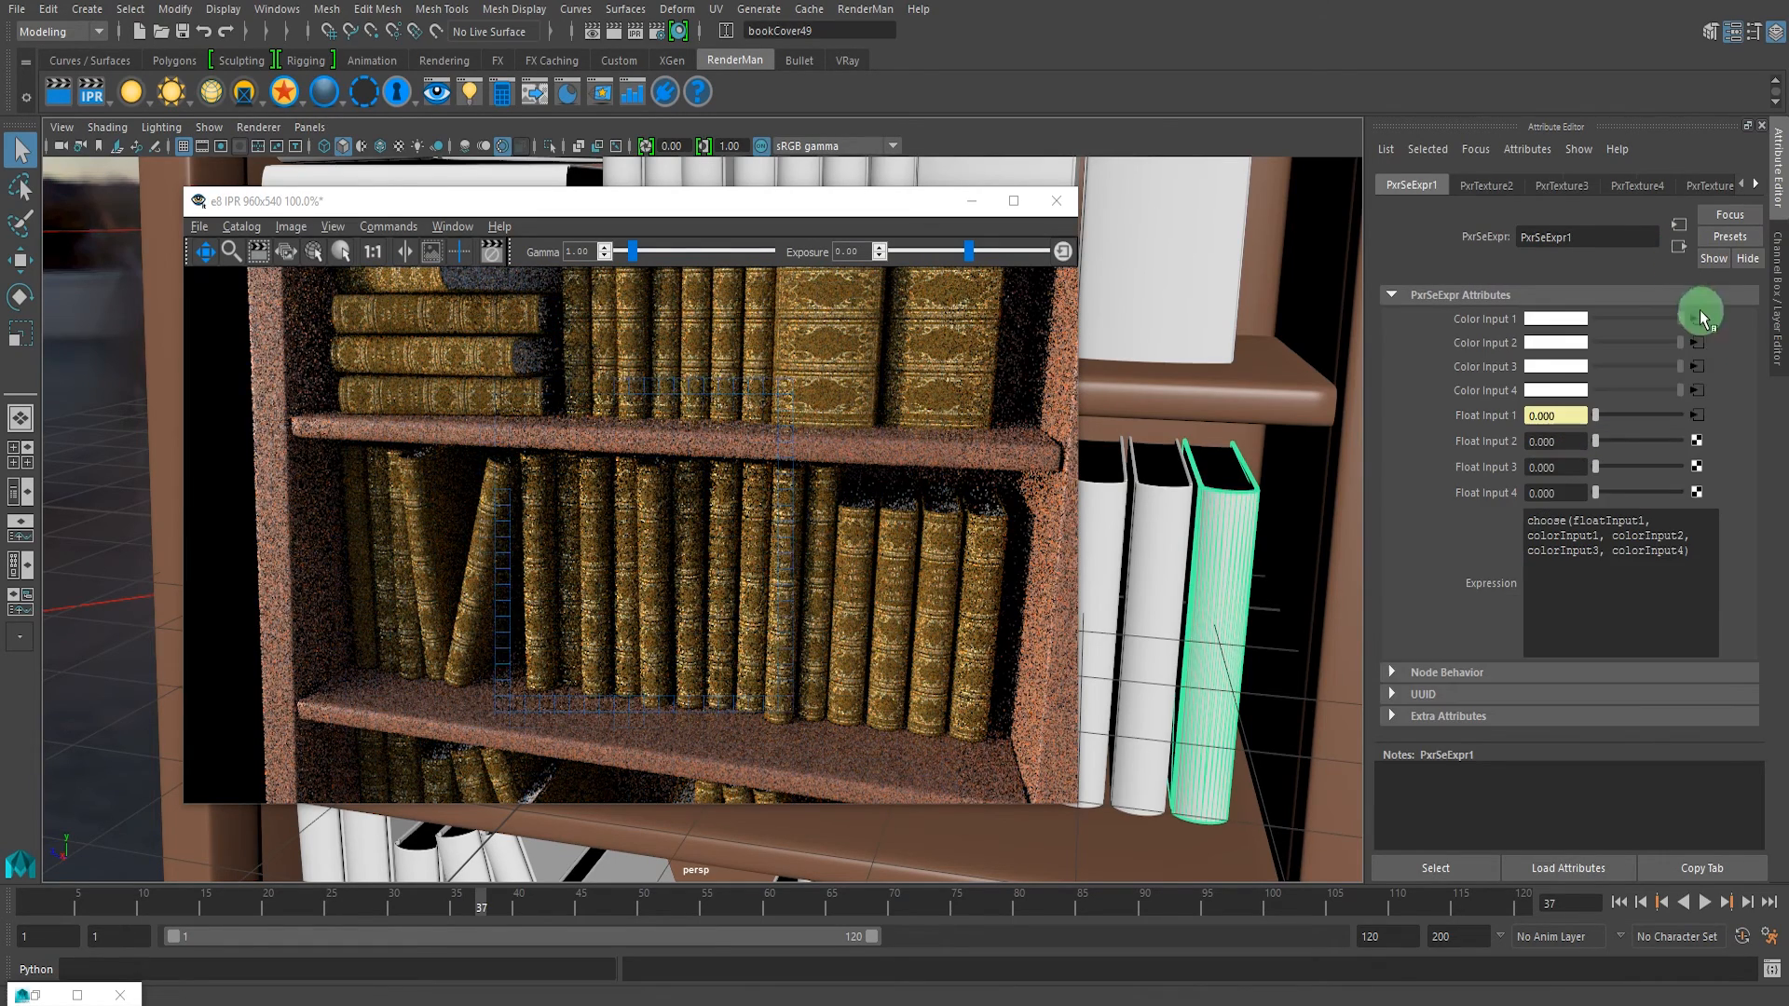
pyautogui.click(1697, 366)
pyautogui.click(1526, 543)
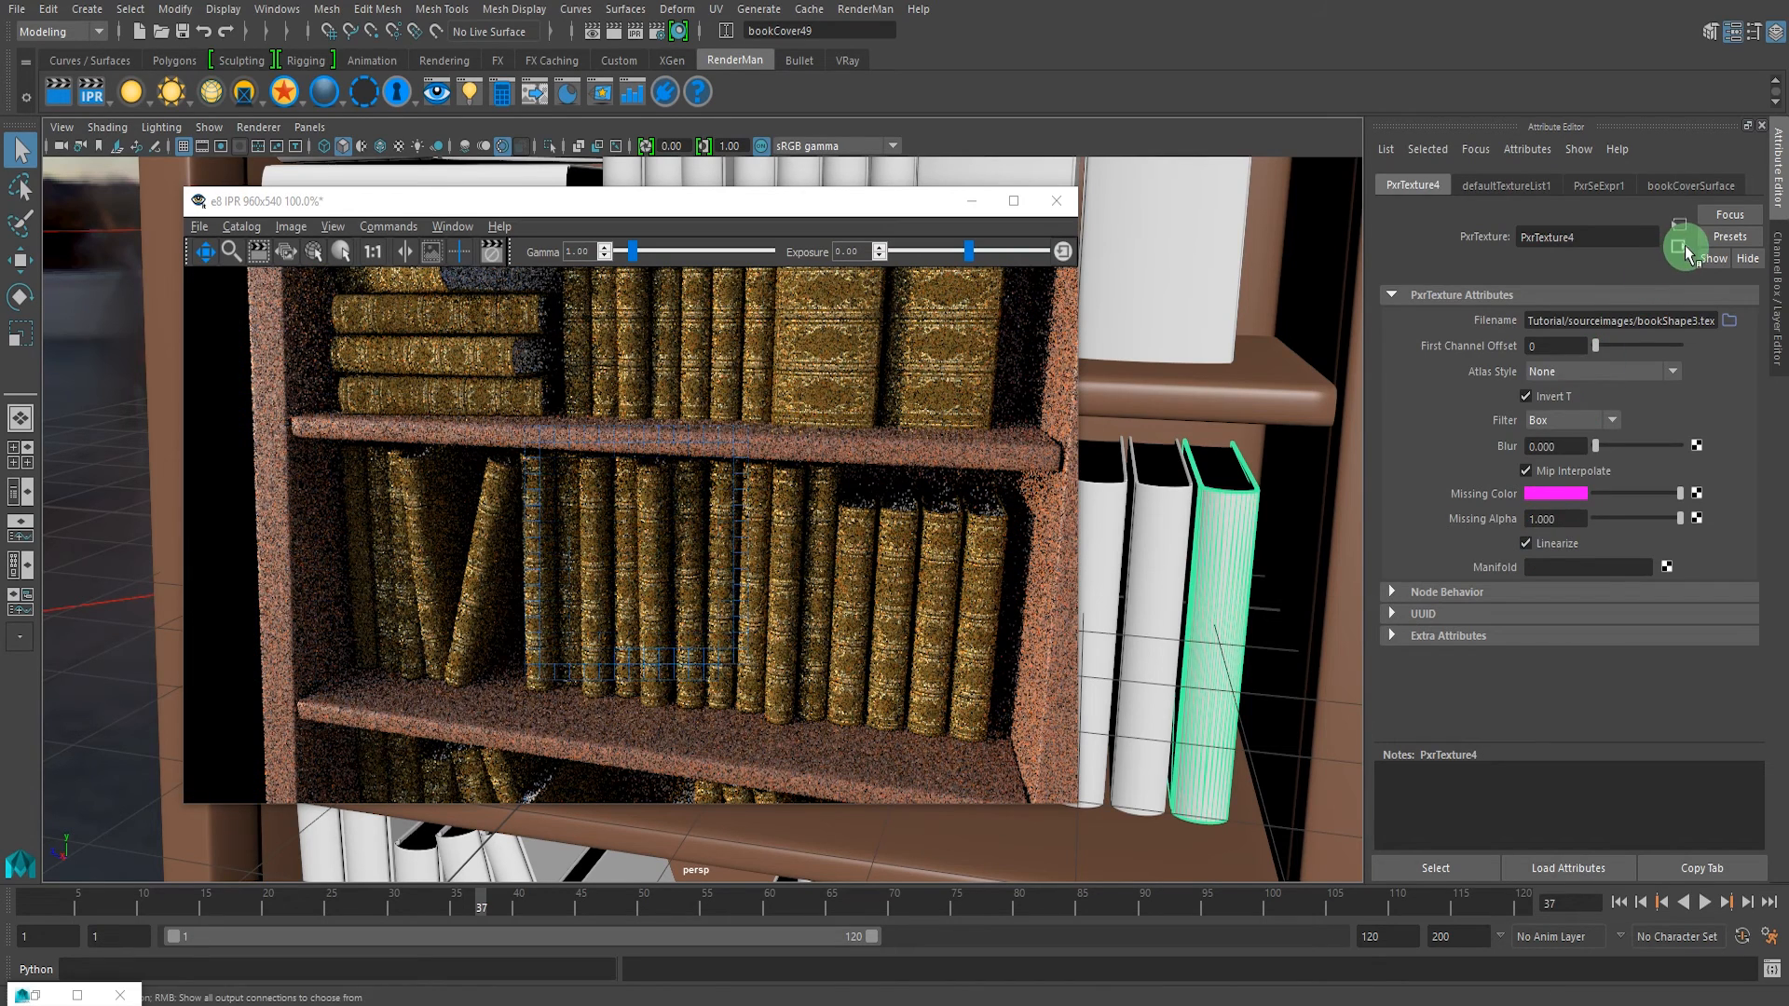
pyautogui.click(1679, 248)
pyautogui.click(1696, 392)
pyautogui.click(1543, 541)
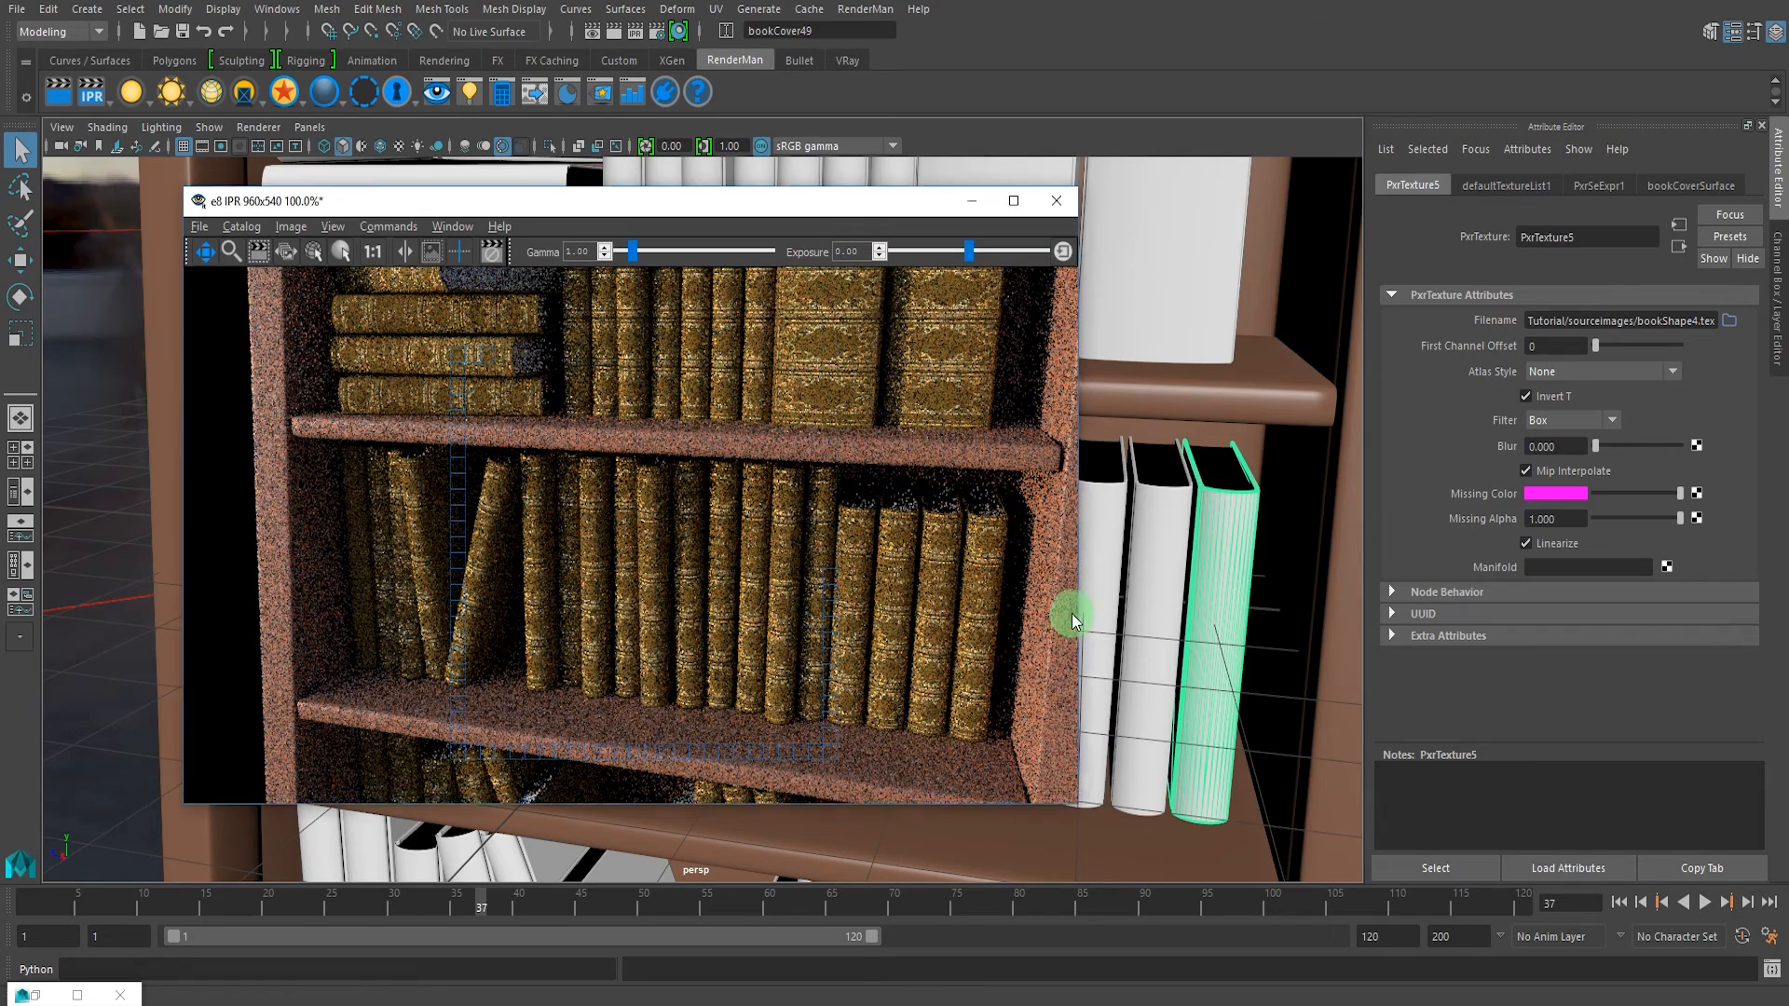
# - Examine bookCoverShape49's Rman Fbook Variation attribute and compare it with the choose() expression in PxrSeExpr1
pyautogui.click(1216, 589)
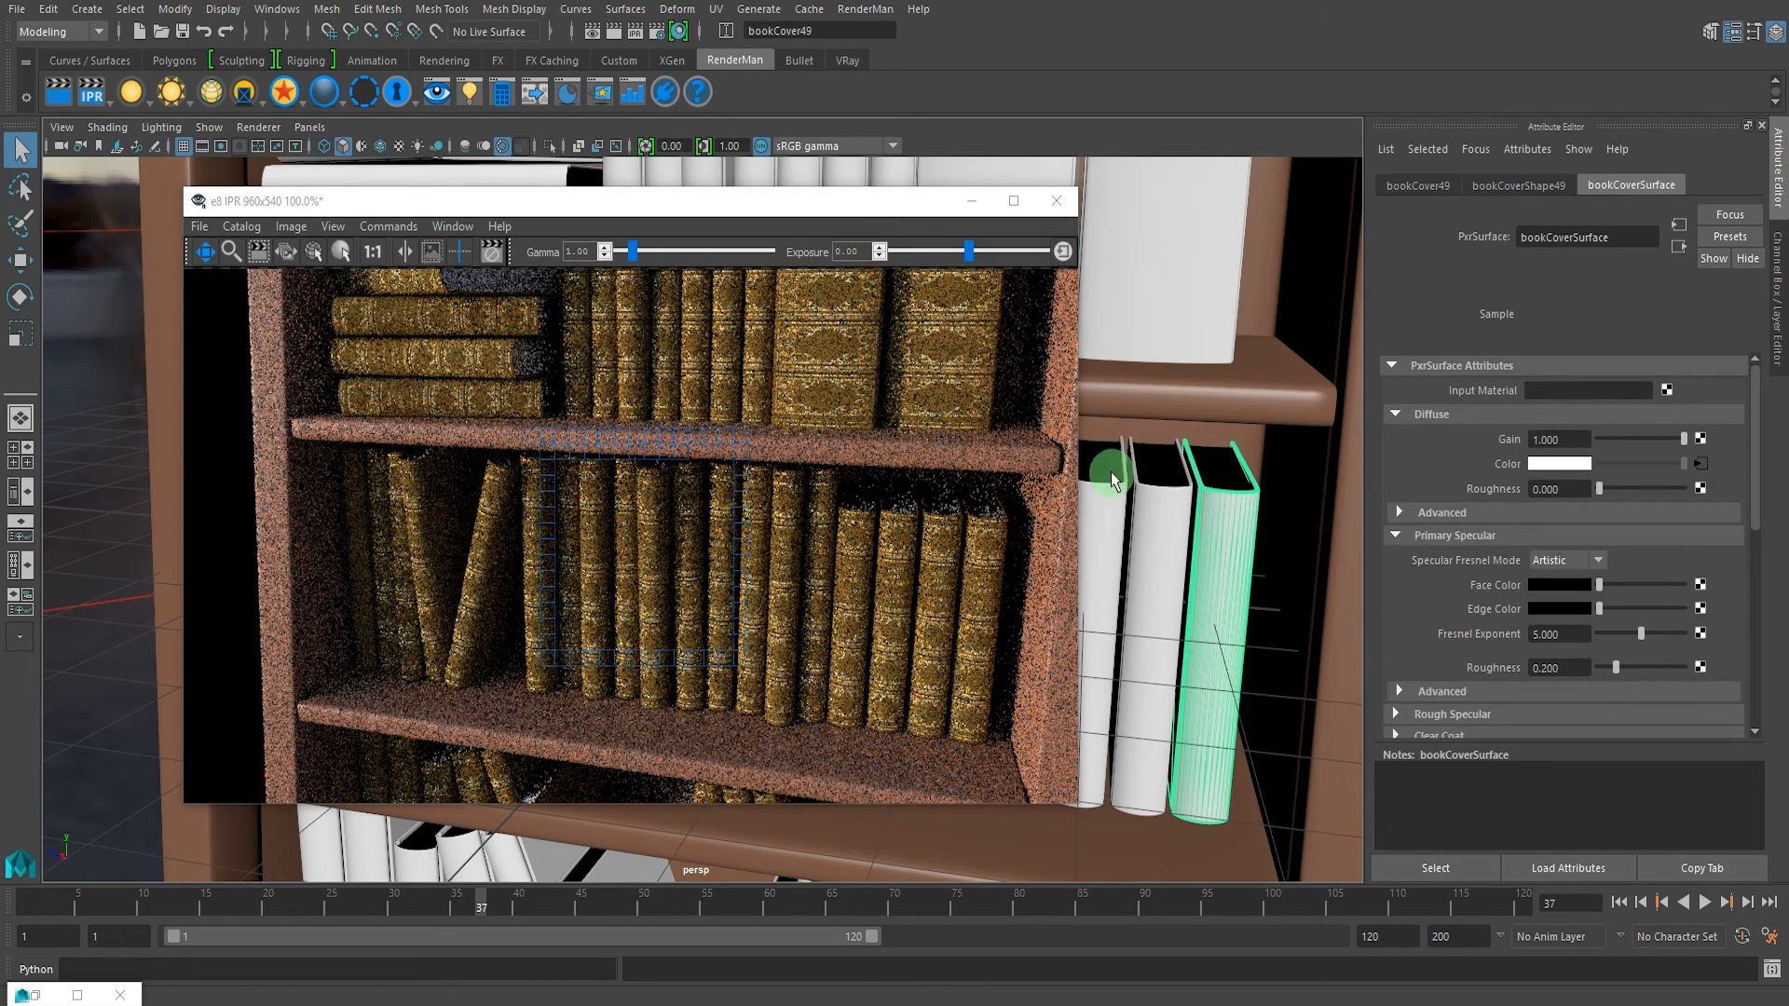
pyautogui.click(1517, 186)
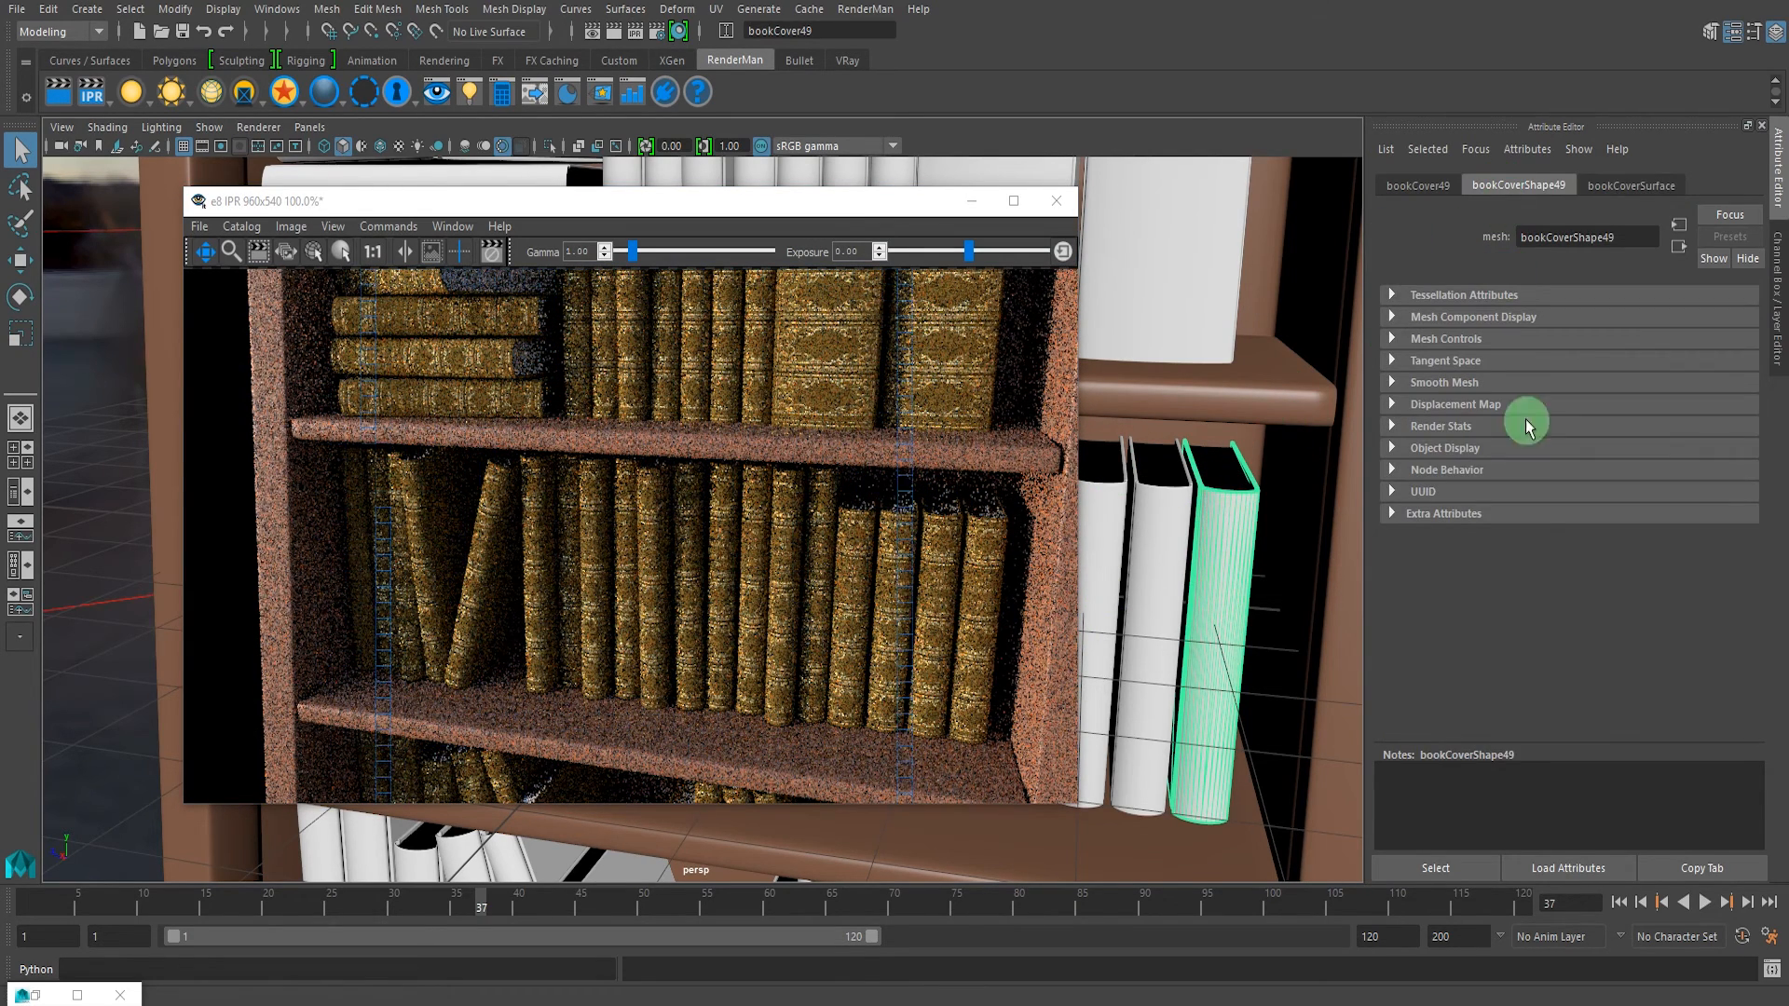
pyautogui.click(1470, 513)
pyautogui.click(1550, 536)
pyautogui.click(1621, 189)
pyautogui.click(1697, 469)
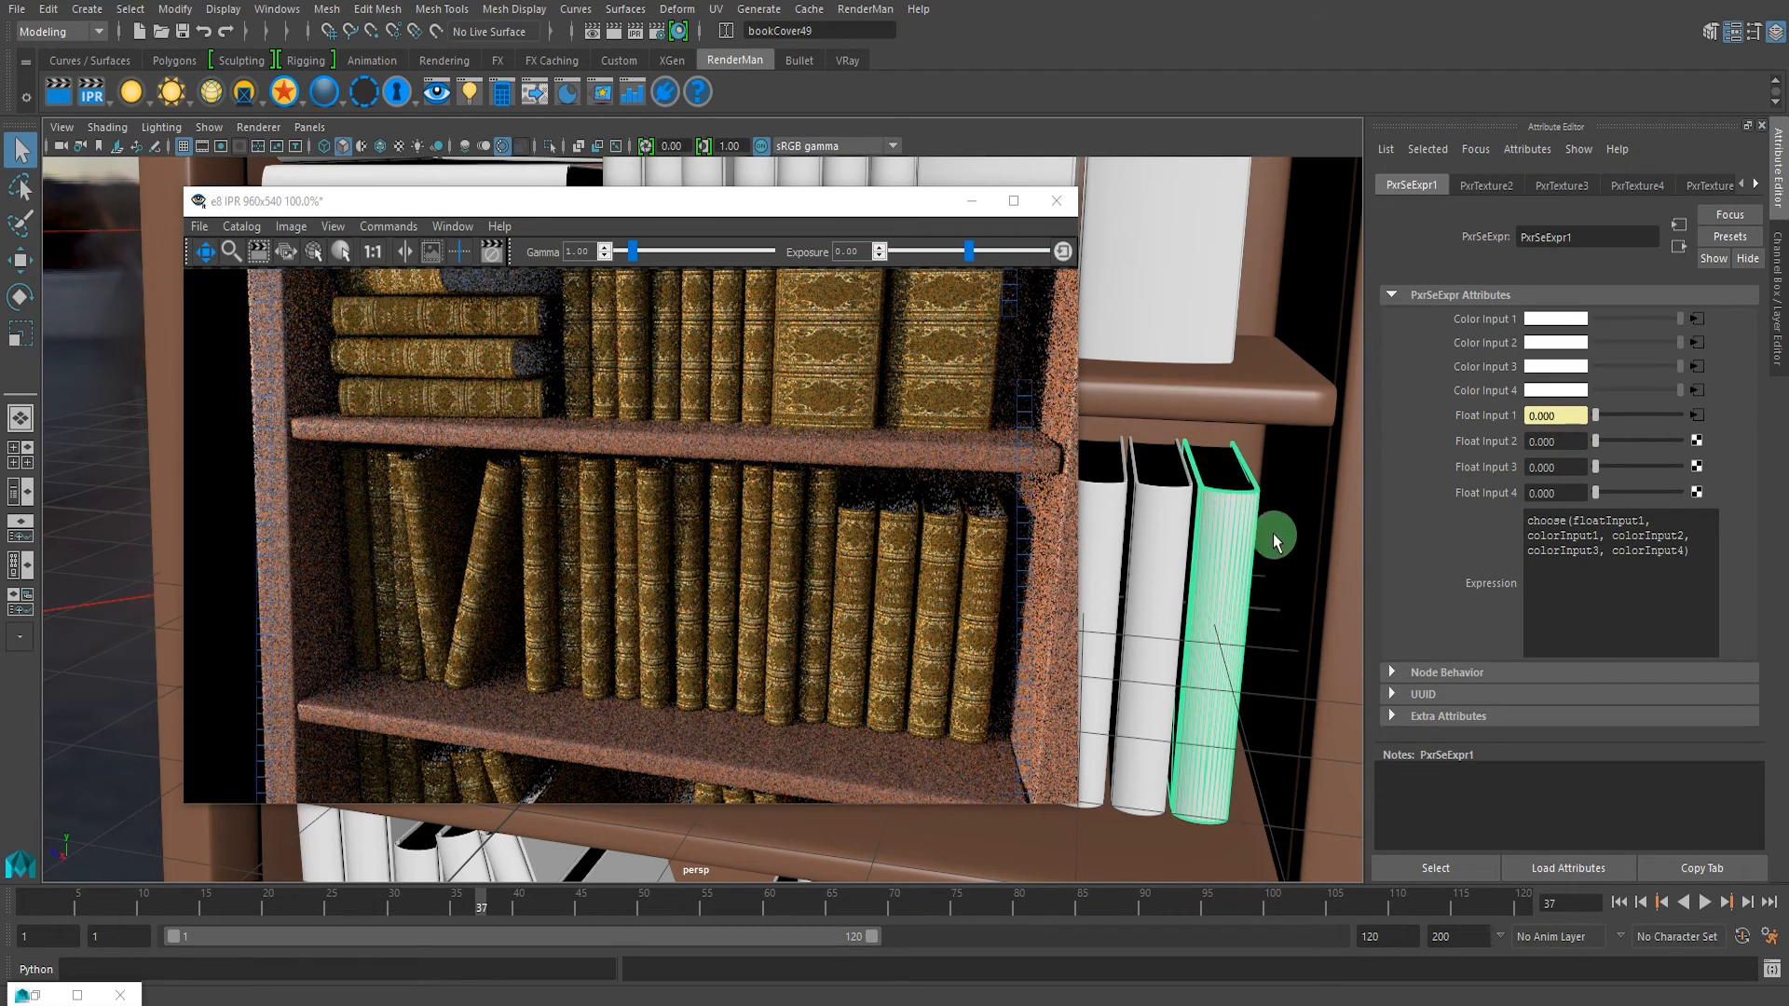
pyautogui.click(1197, 534)
pyautogui.click(1516, 185)
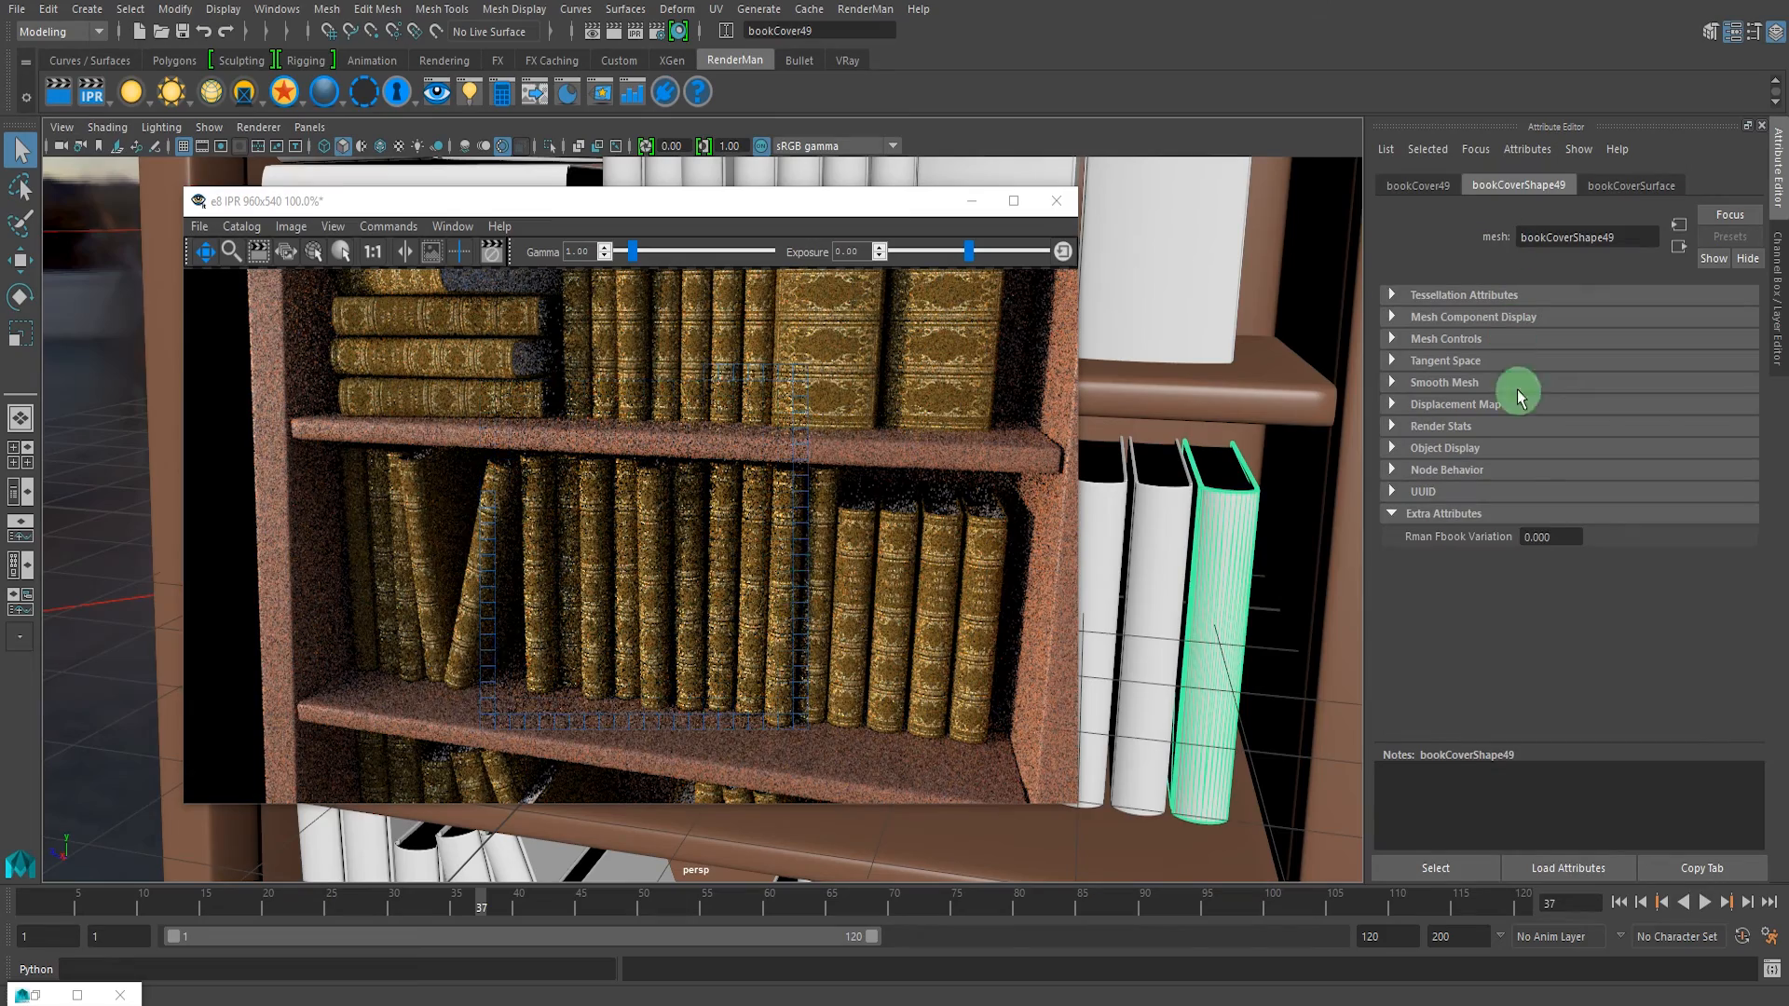
# - Set Rman Fbook Variation to 0.3 on the rightmost thick book, bookCoverShape30, and restart the IPR render
pyautogui.click(1158, 212)
pyautogui.keyDown('alt'); pyautogui.moveTo(1158, 212); pyautogui.dragTo(1206, 607, button='middle'); pyautogui.keyUp('alt')
pyautogui.moveTo(890, 201); pyautogui.dragTo(680, 169)
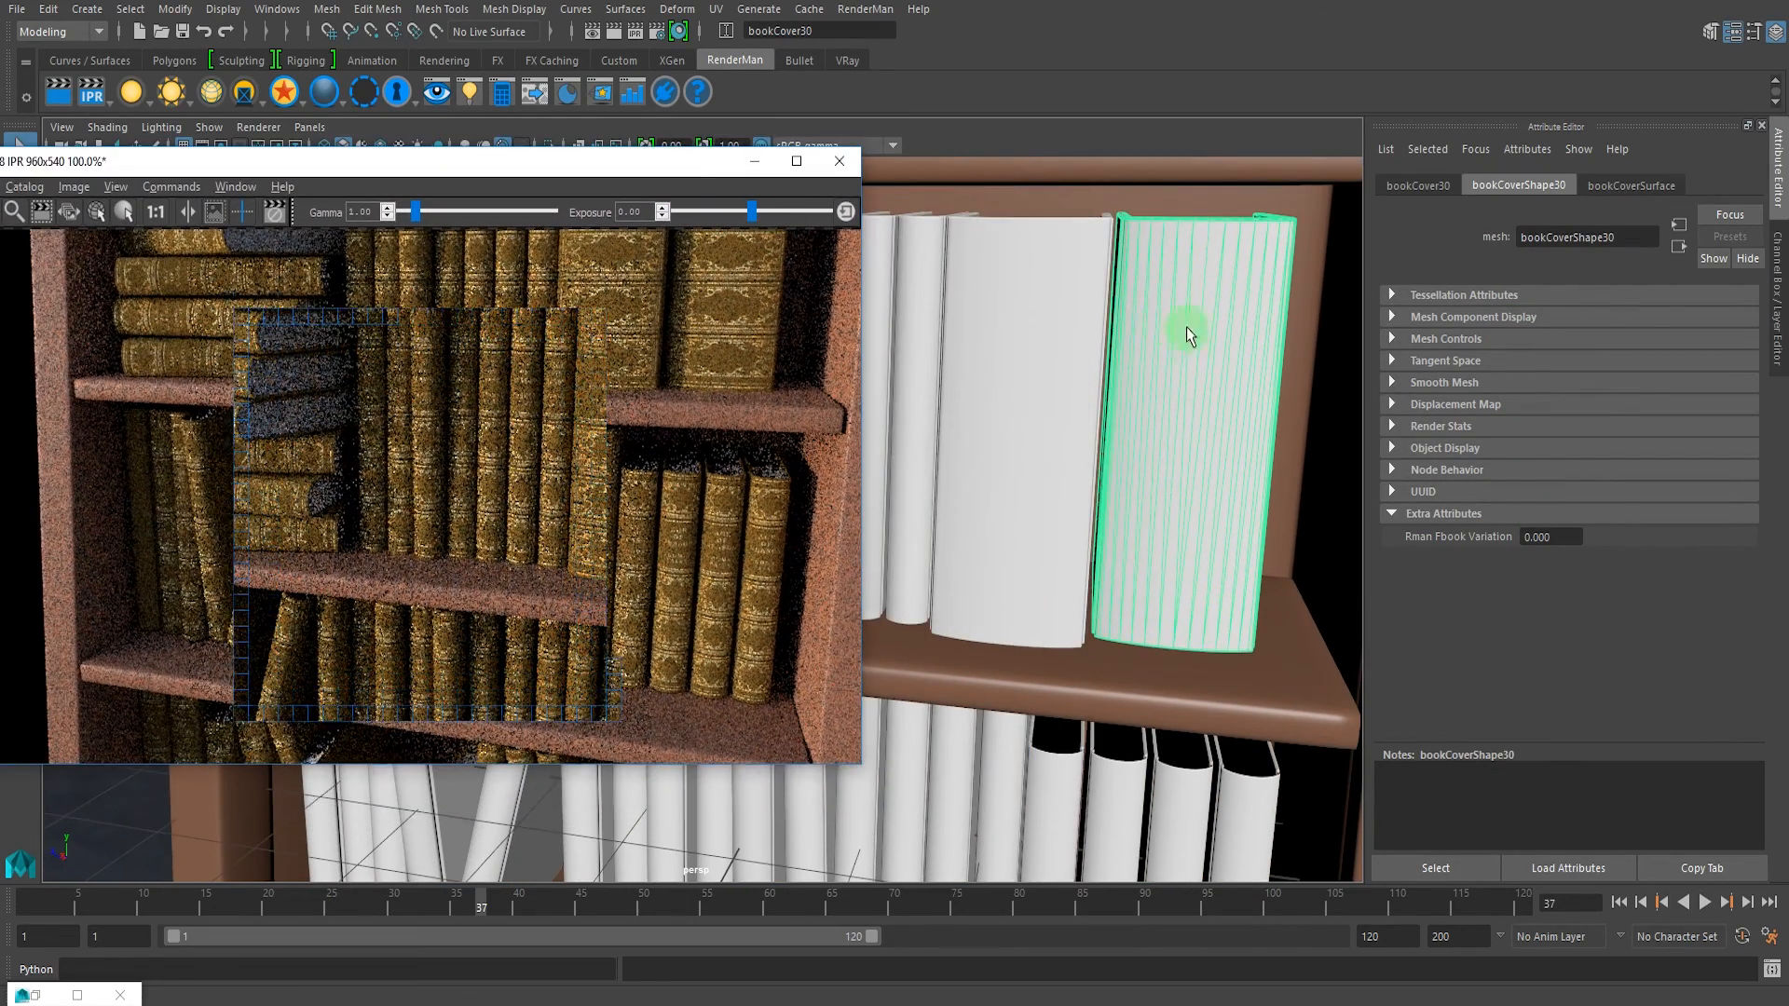
pyautogui.keyDown('alt'); pyautogui.moveTo(1163, 329); pyautogui.dragTo(1161, 355, button='middle'); pyautogui.keyUp('alt')
pyautogui.moveTo(1568, 540); pyautogui.dragTo(1413, 540)
pyautogui.write('.')
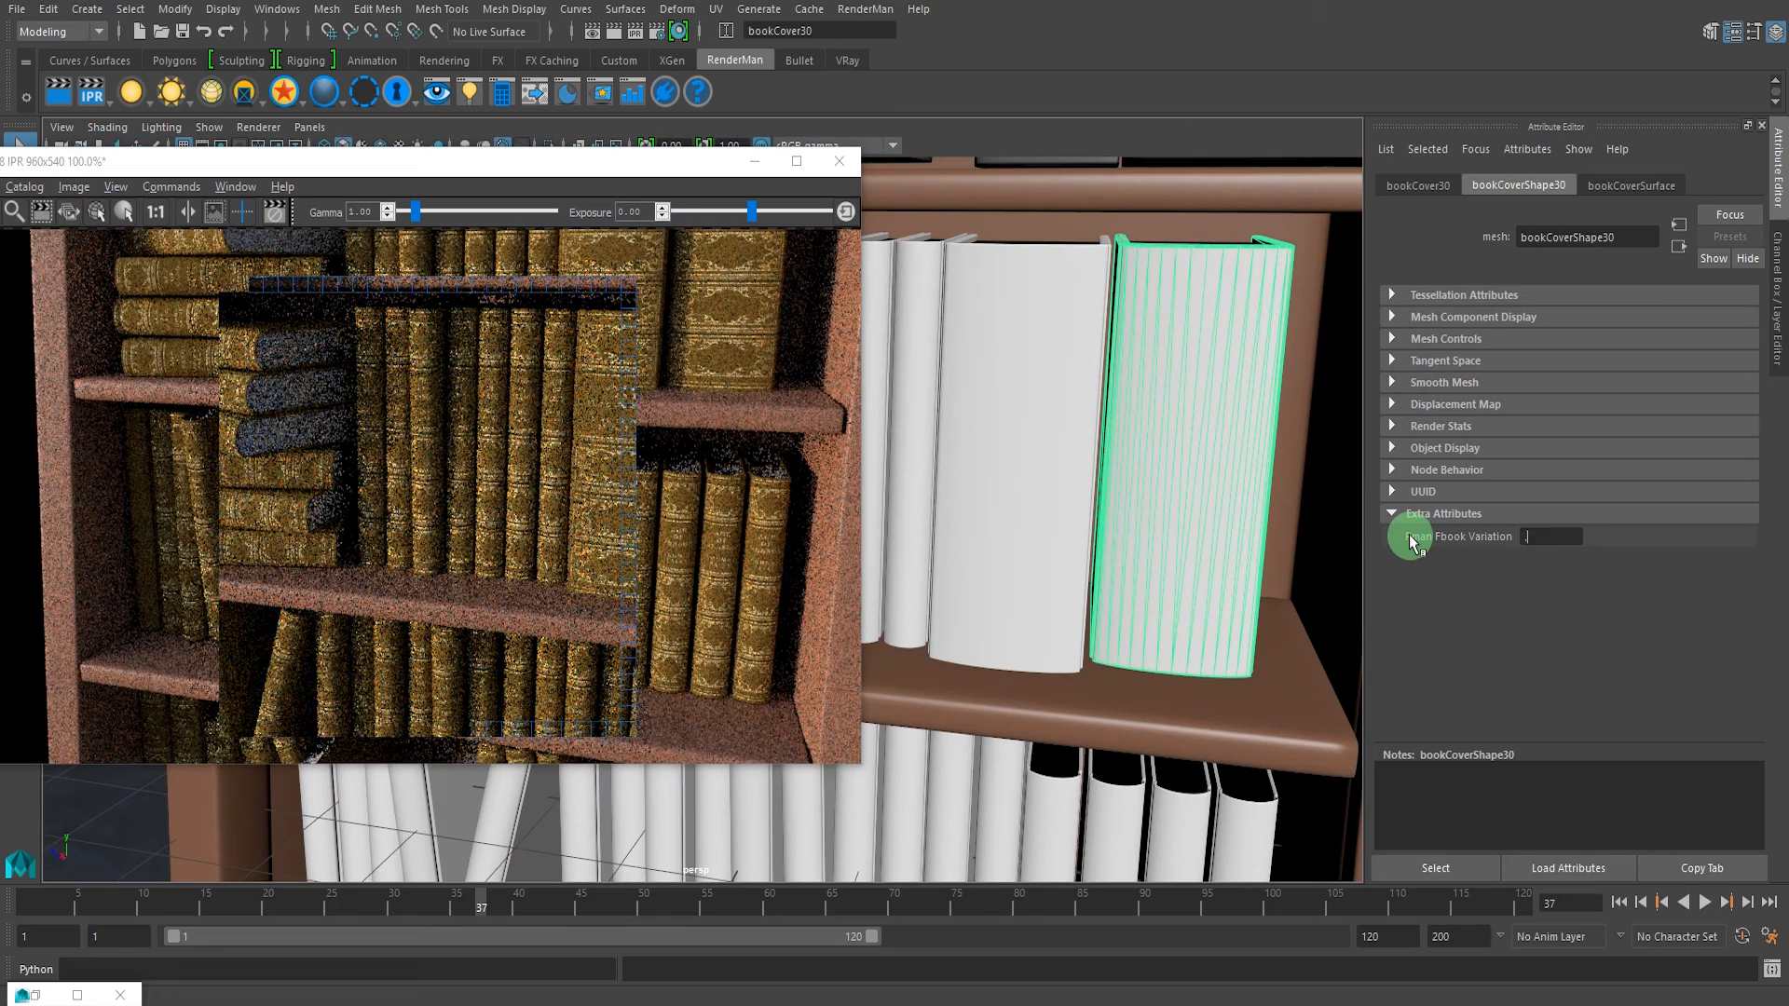
pyautogui.write('3')
pyautogui.press('Return')
pyautogui.click(88, 93)
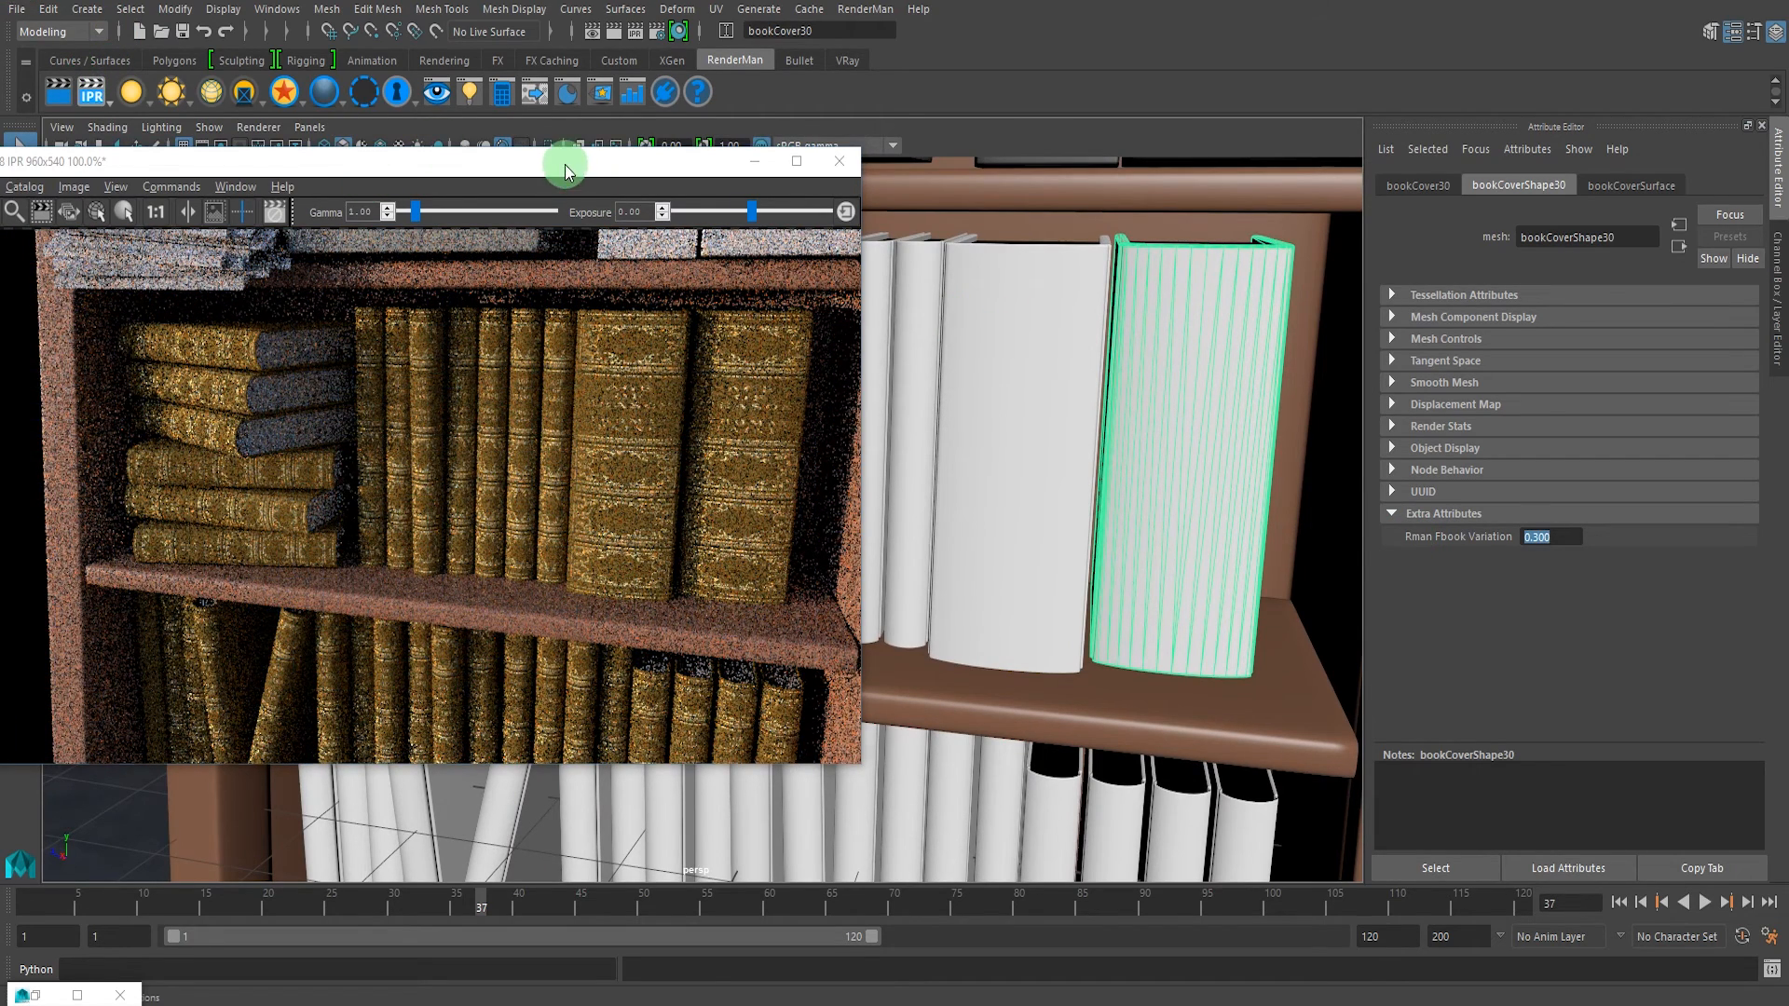
pyautogui.moveTo(566, 170); pyautogui.dragTo(701, 159)
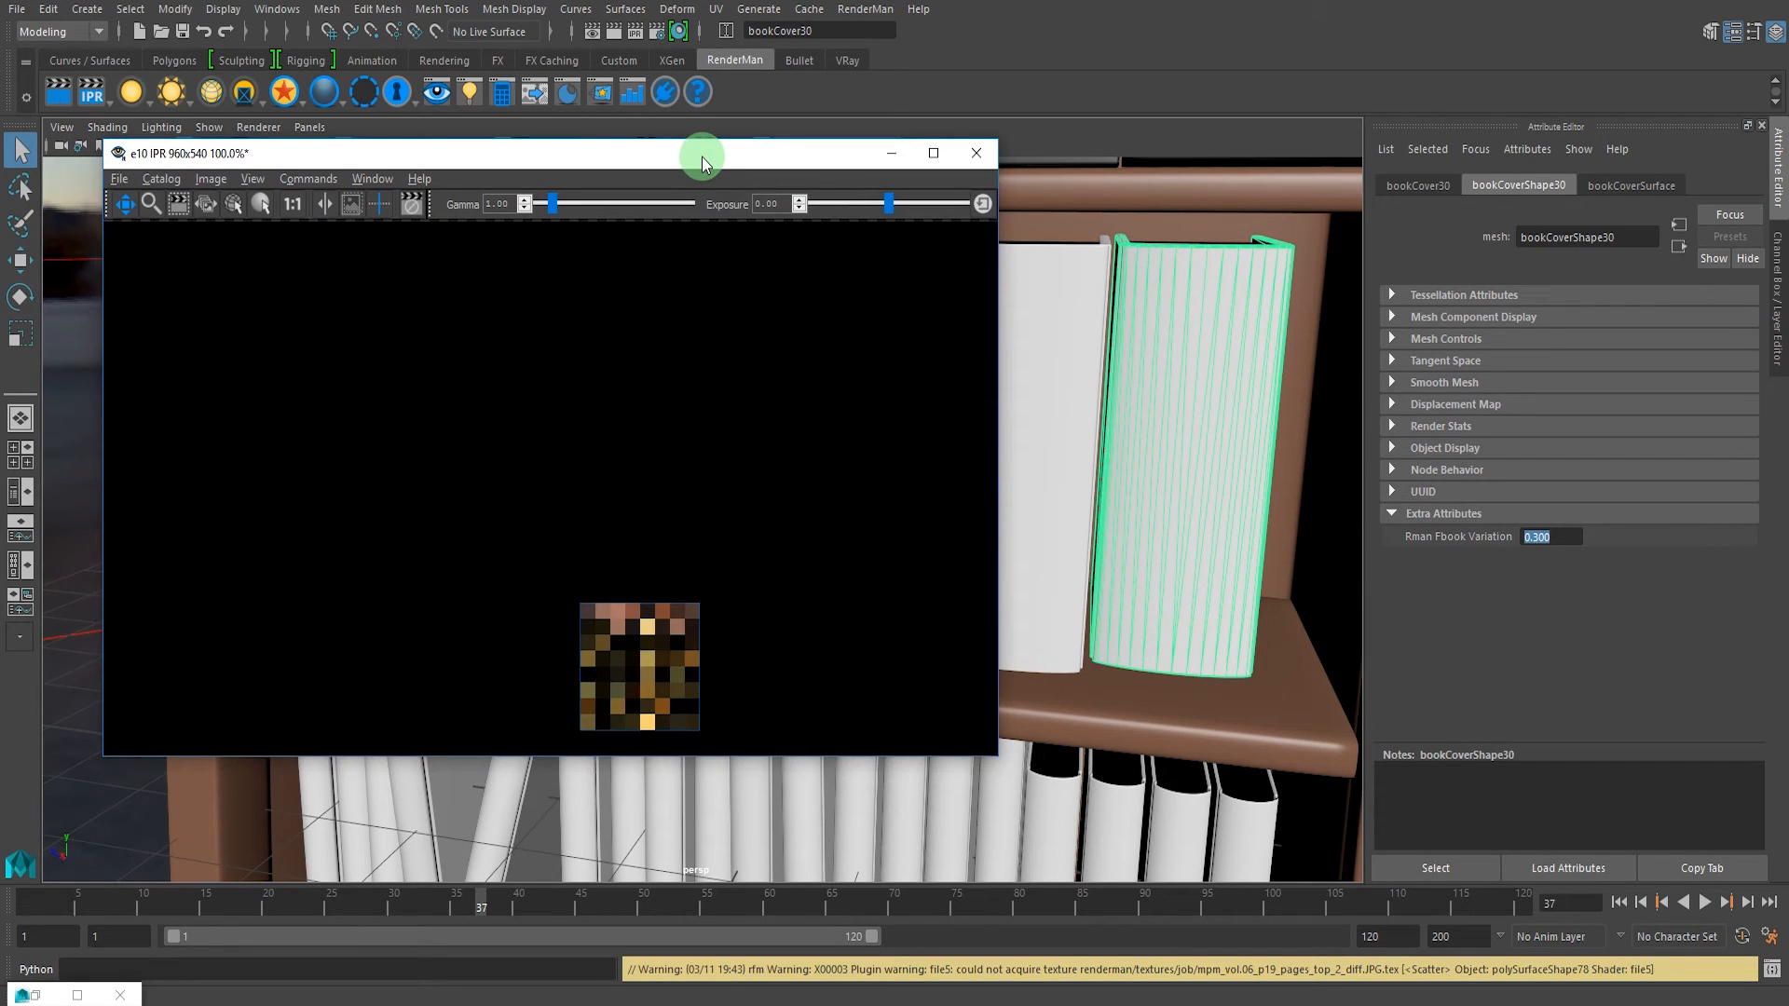
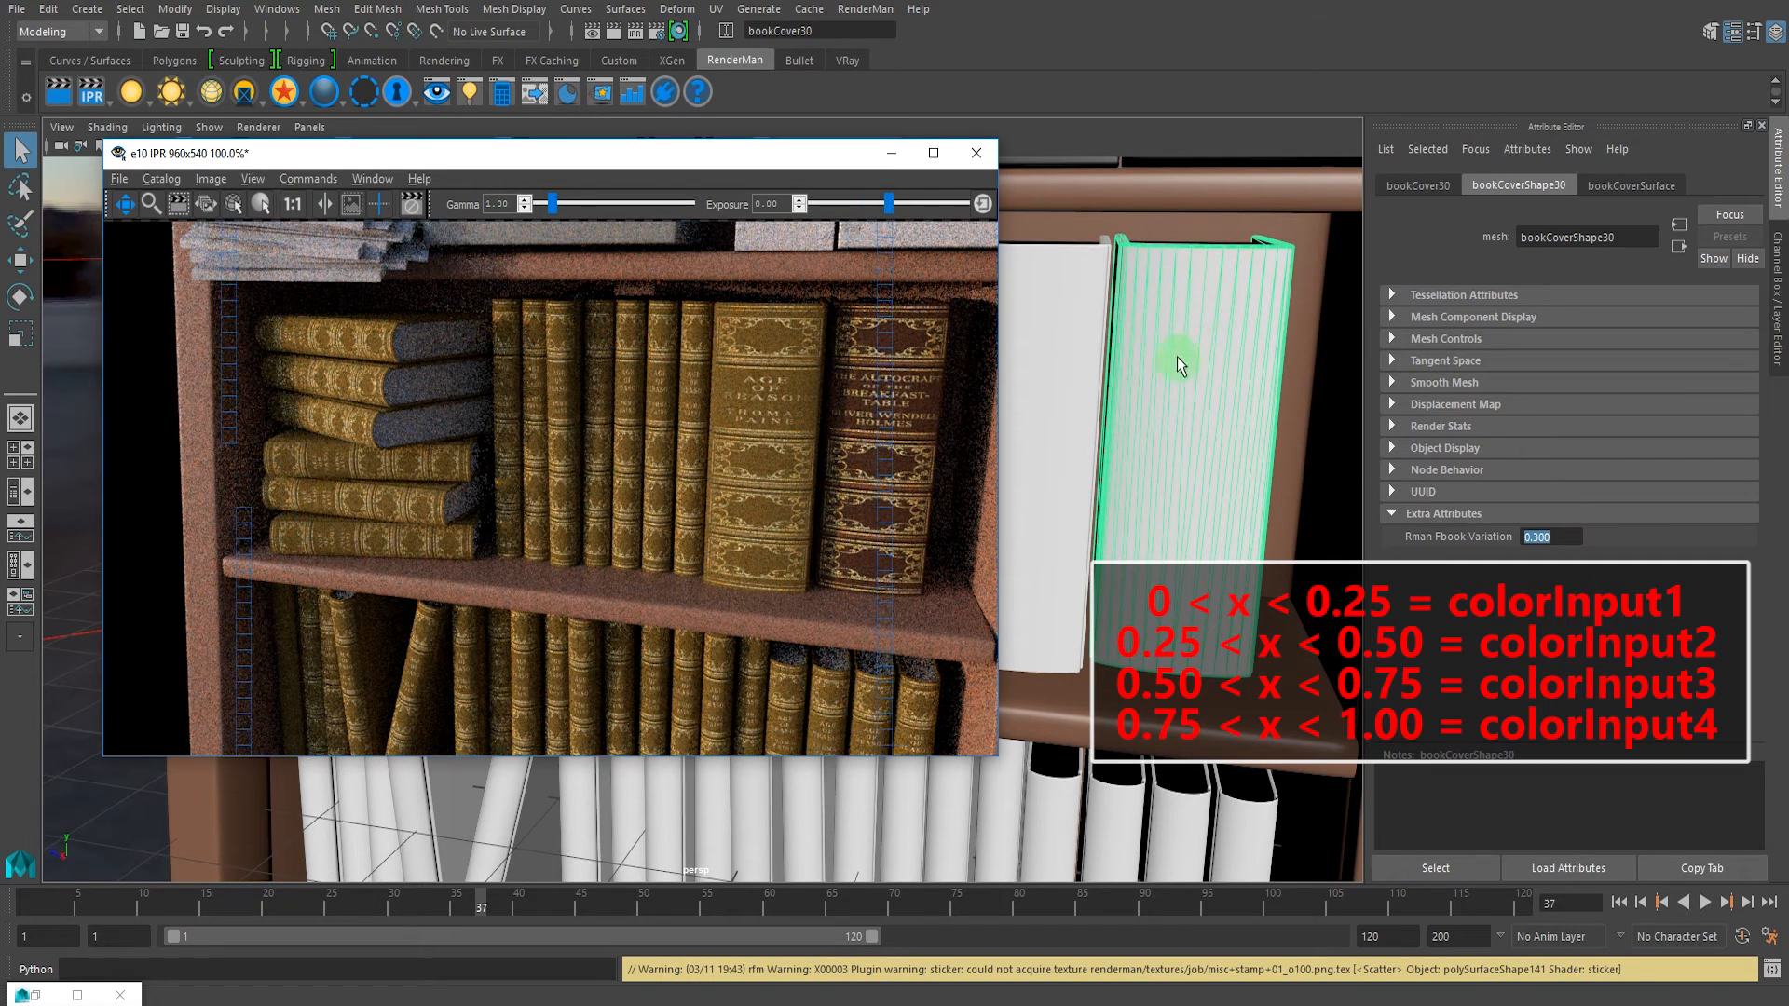
# - Set Rman Fbook Variation to 0.94 on the thin book bookCoverShape26 and restart the IPR render
pyautogui.click(1569, 538)
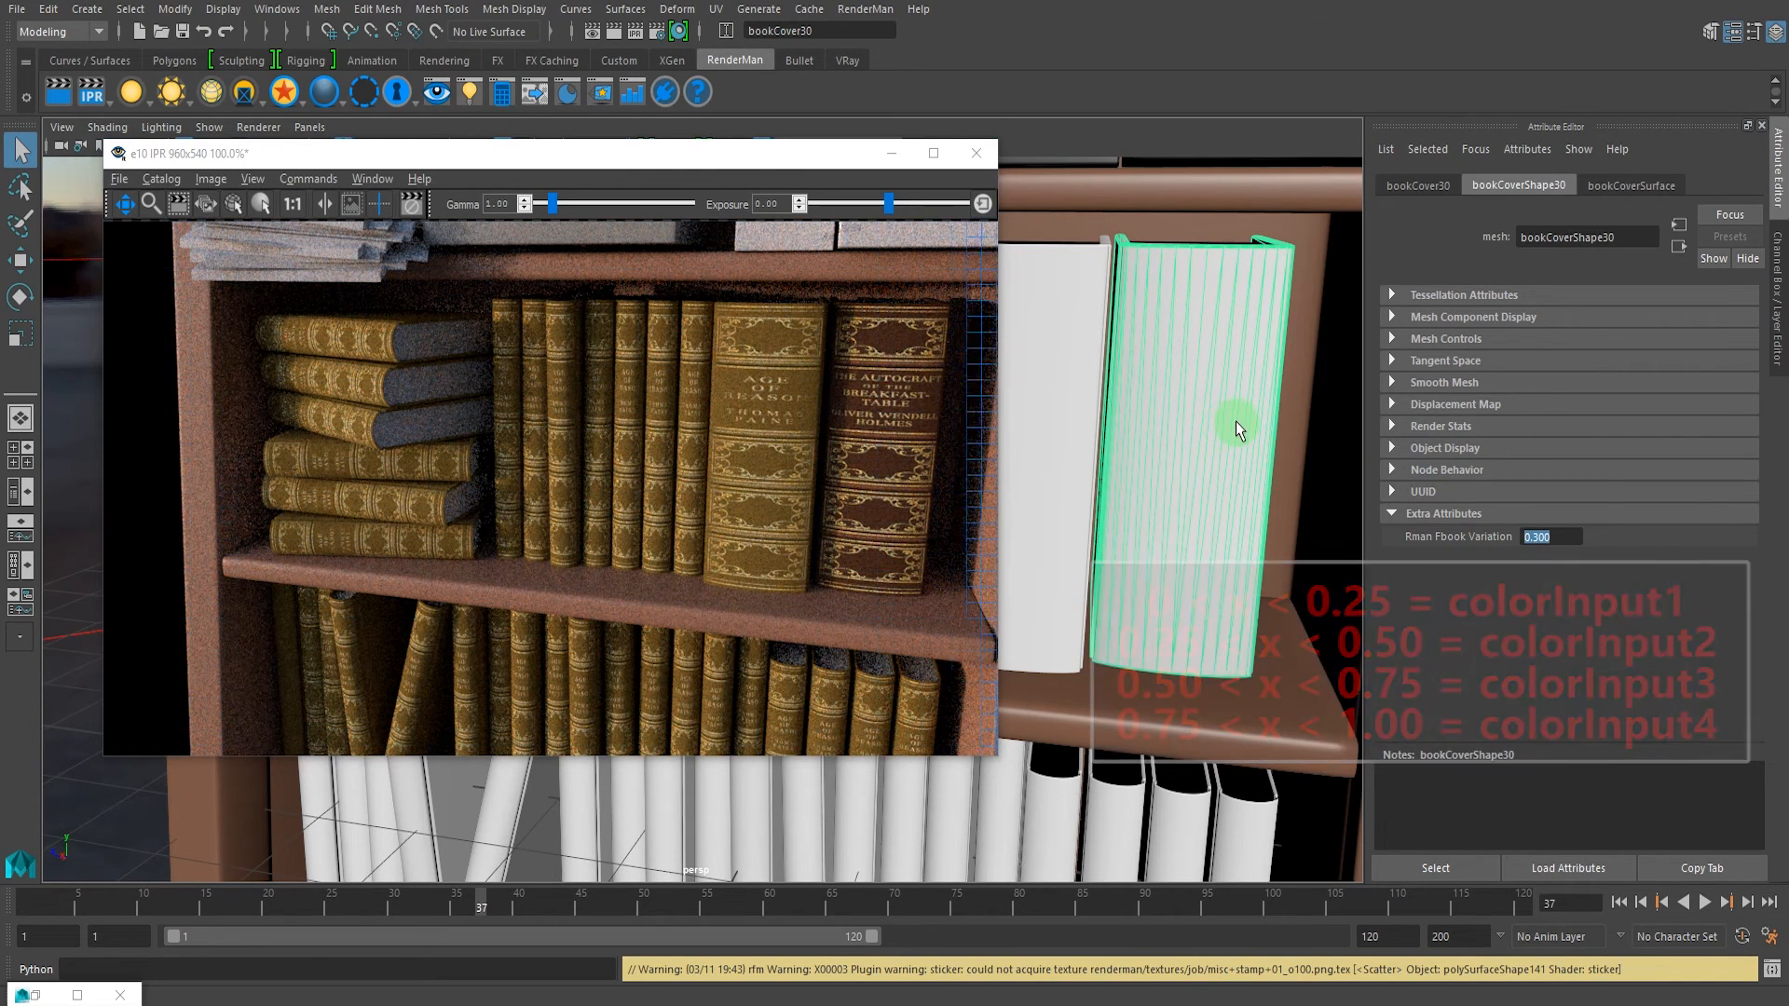
pyautogui.scroll(-5, 1224, 422)
pyautogui.scroll(3, 1176, 422)
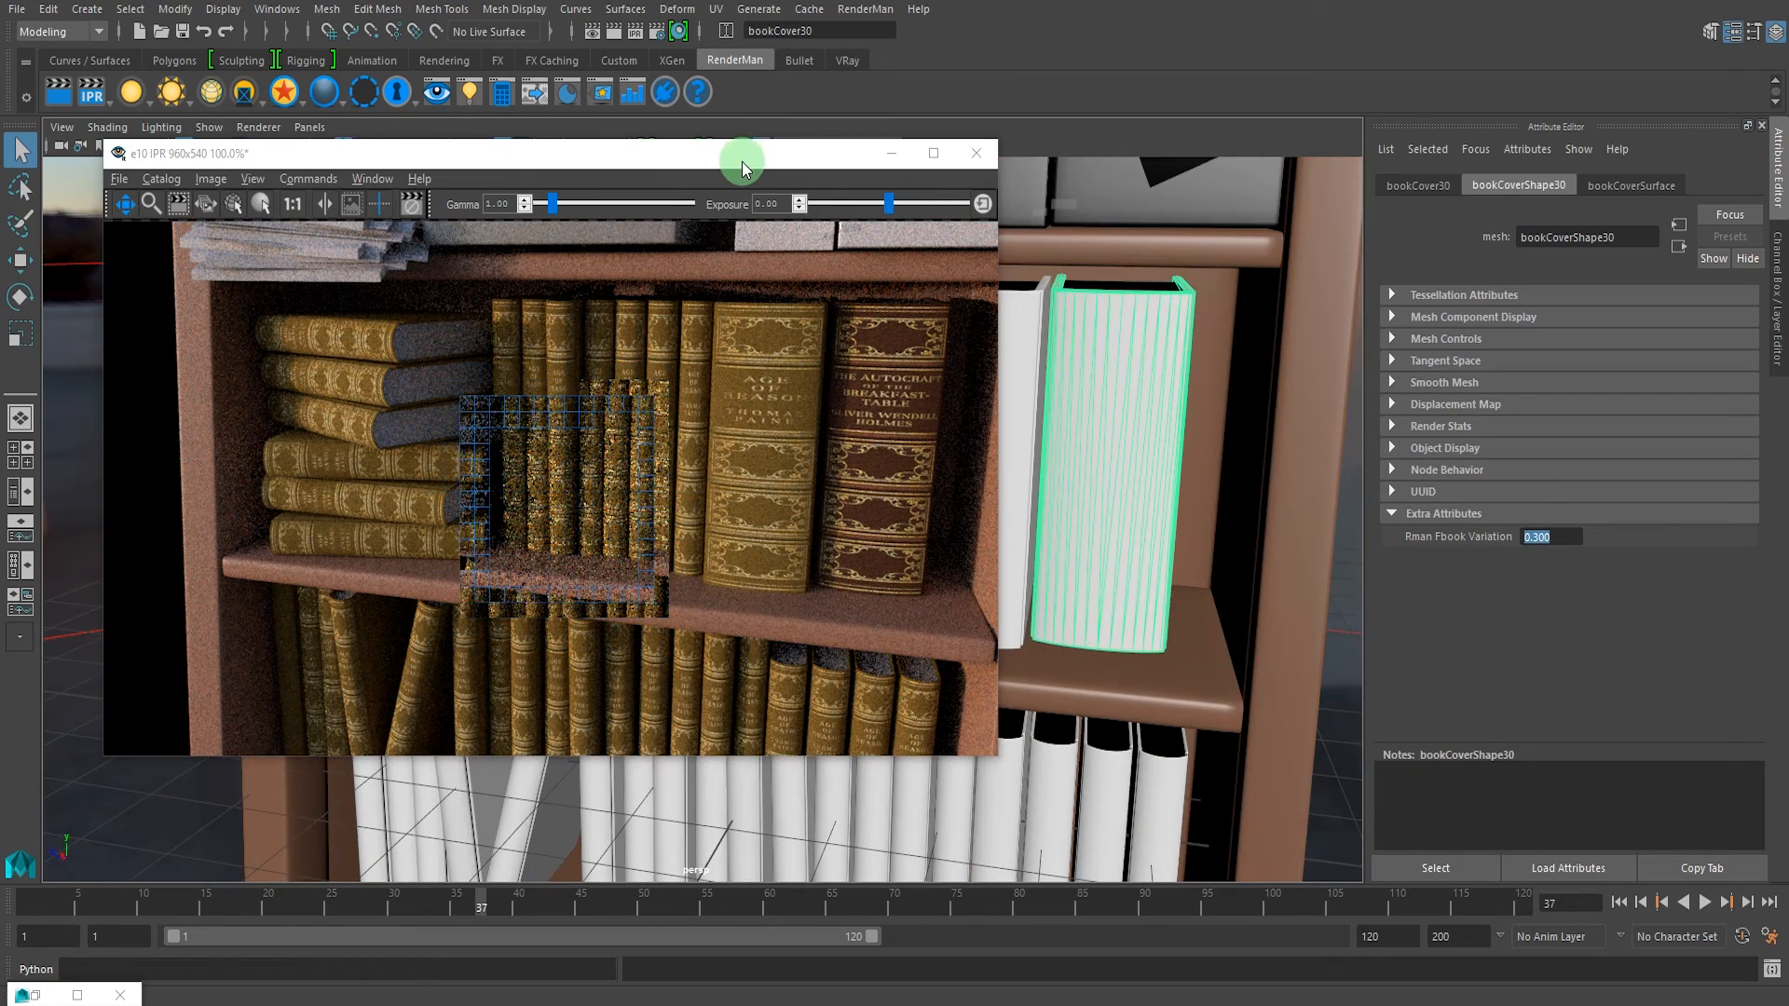
pyautogui.moveTo(738, 156); pyautogui.dragTo(515, 231)
pyautogui.click(798, 351)
pyautogui.moveTo(1644, 541); pyautogui.dragTo(1441, 541)
pyautogui.write('.94')
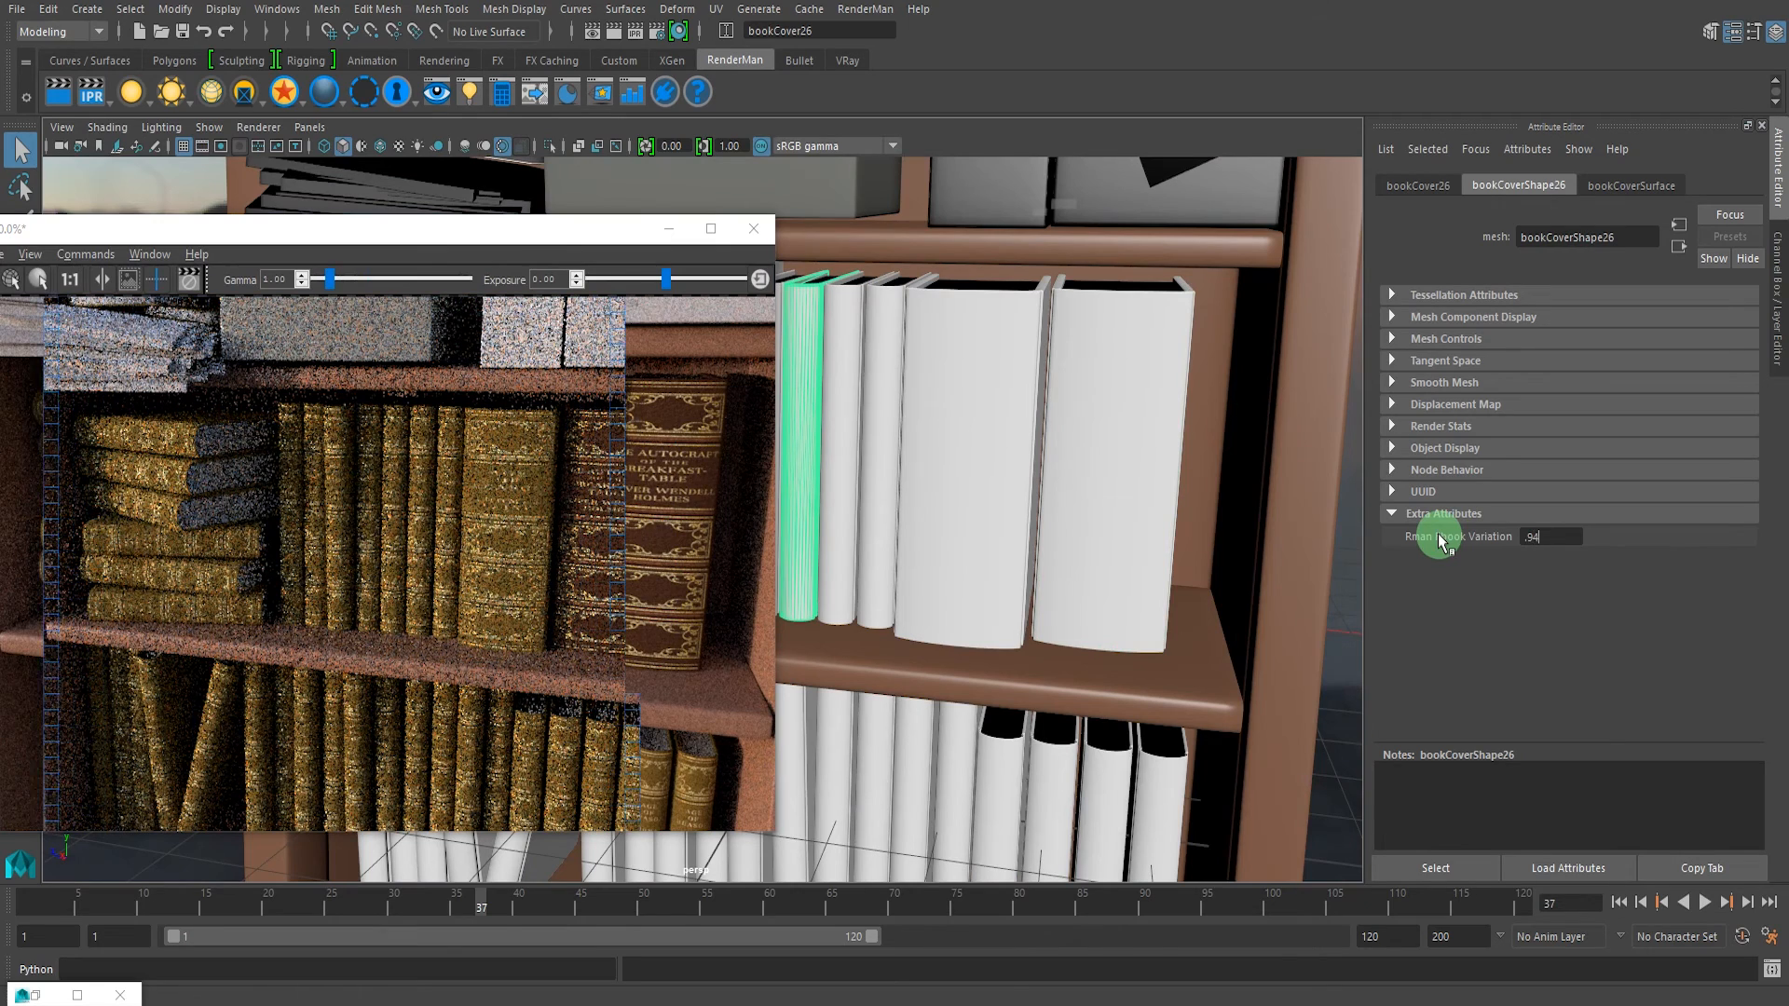
pyautogui.press('Return')
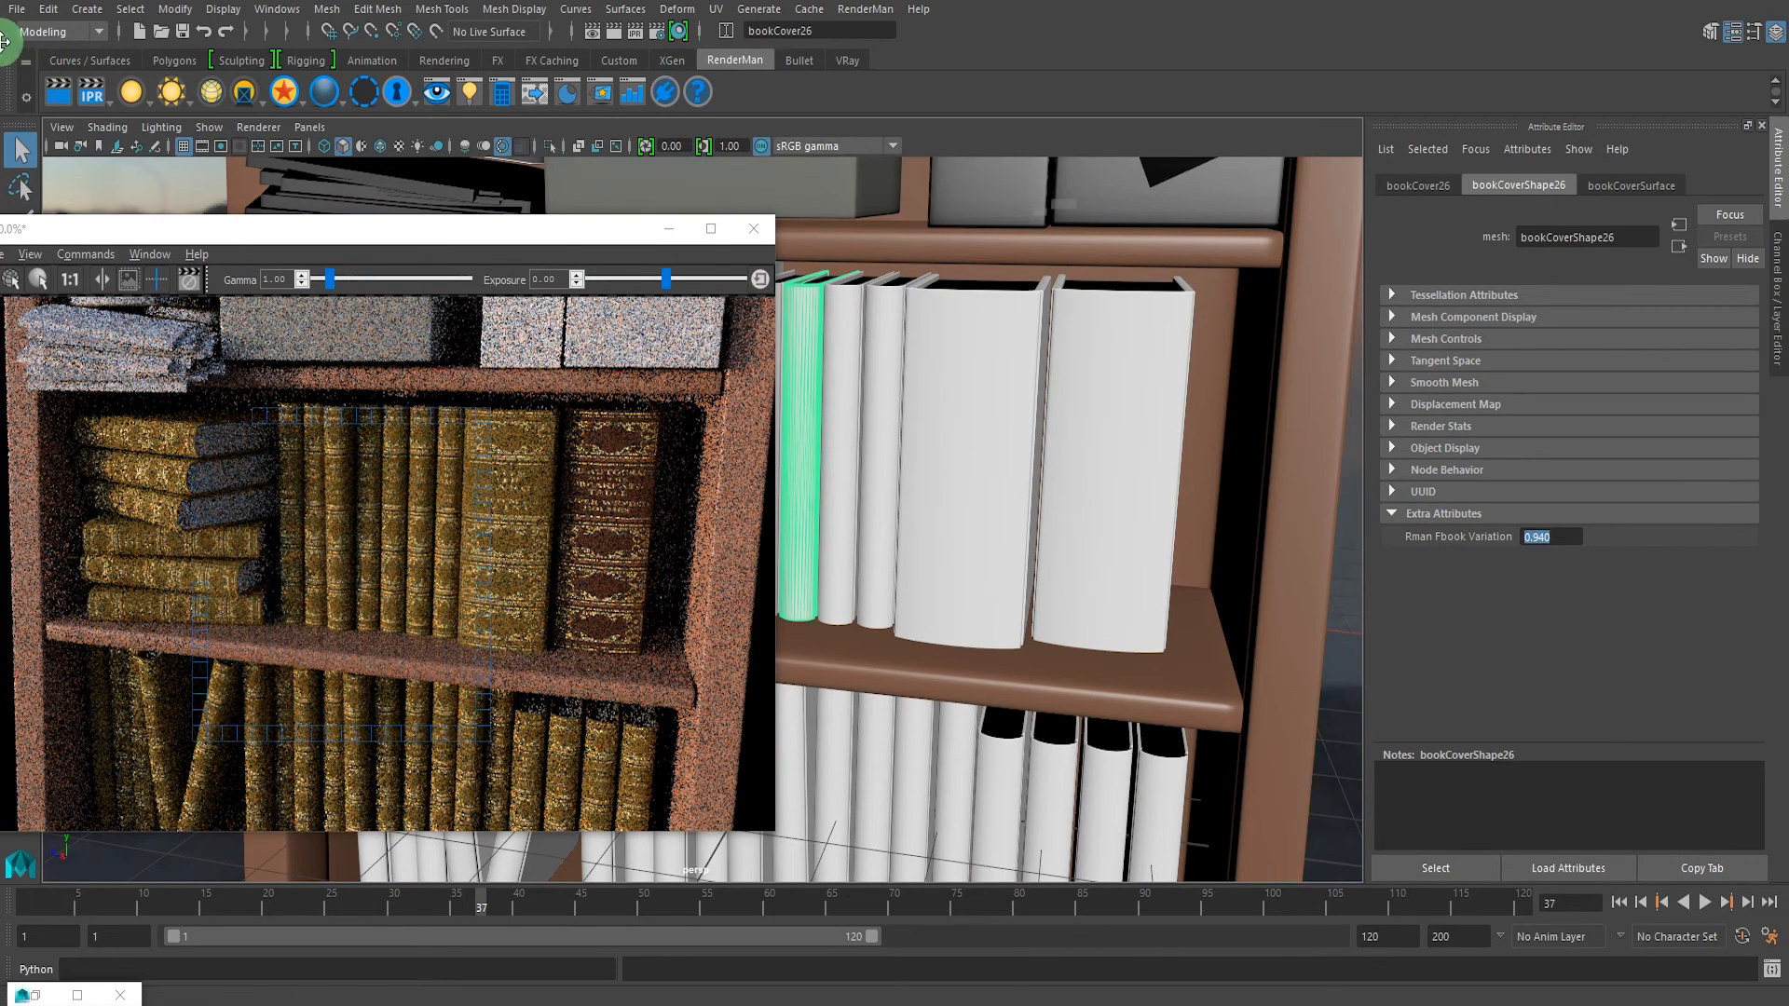
pyautogui.moveTo(371, 238); pyautogui.dragTo(732, 268)
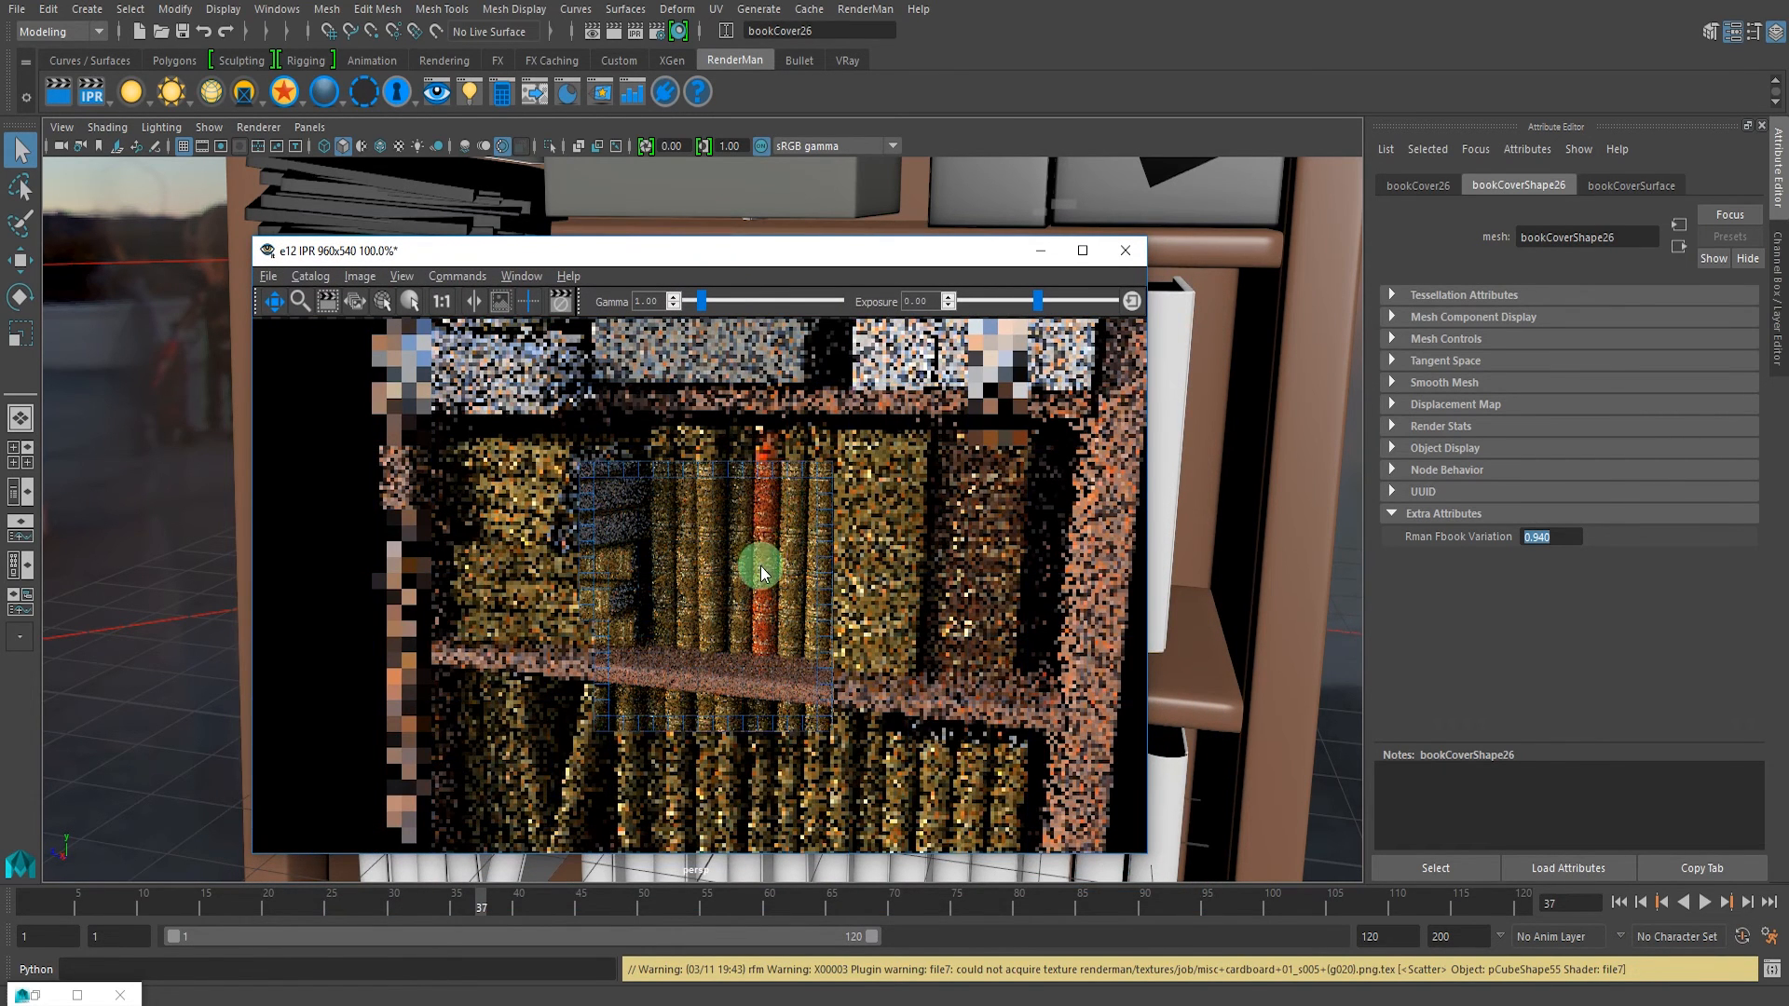
# - Frame the whole bookcase to examine the book cover variations in the IPR render
pyautogui.scroll(-3, 1266, 440)
pyautogui.scroll(-4, 1266, 440)
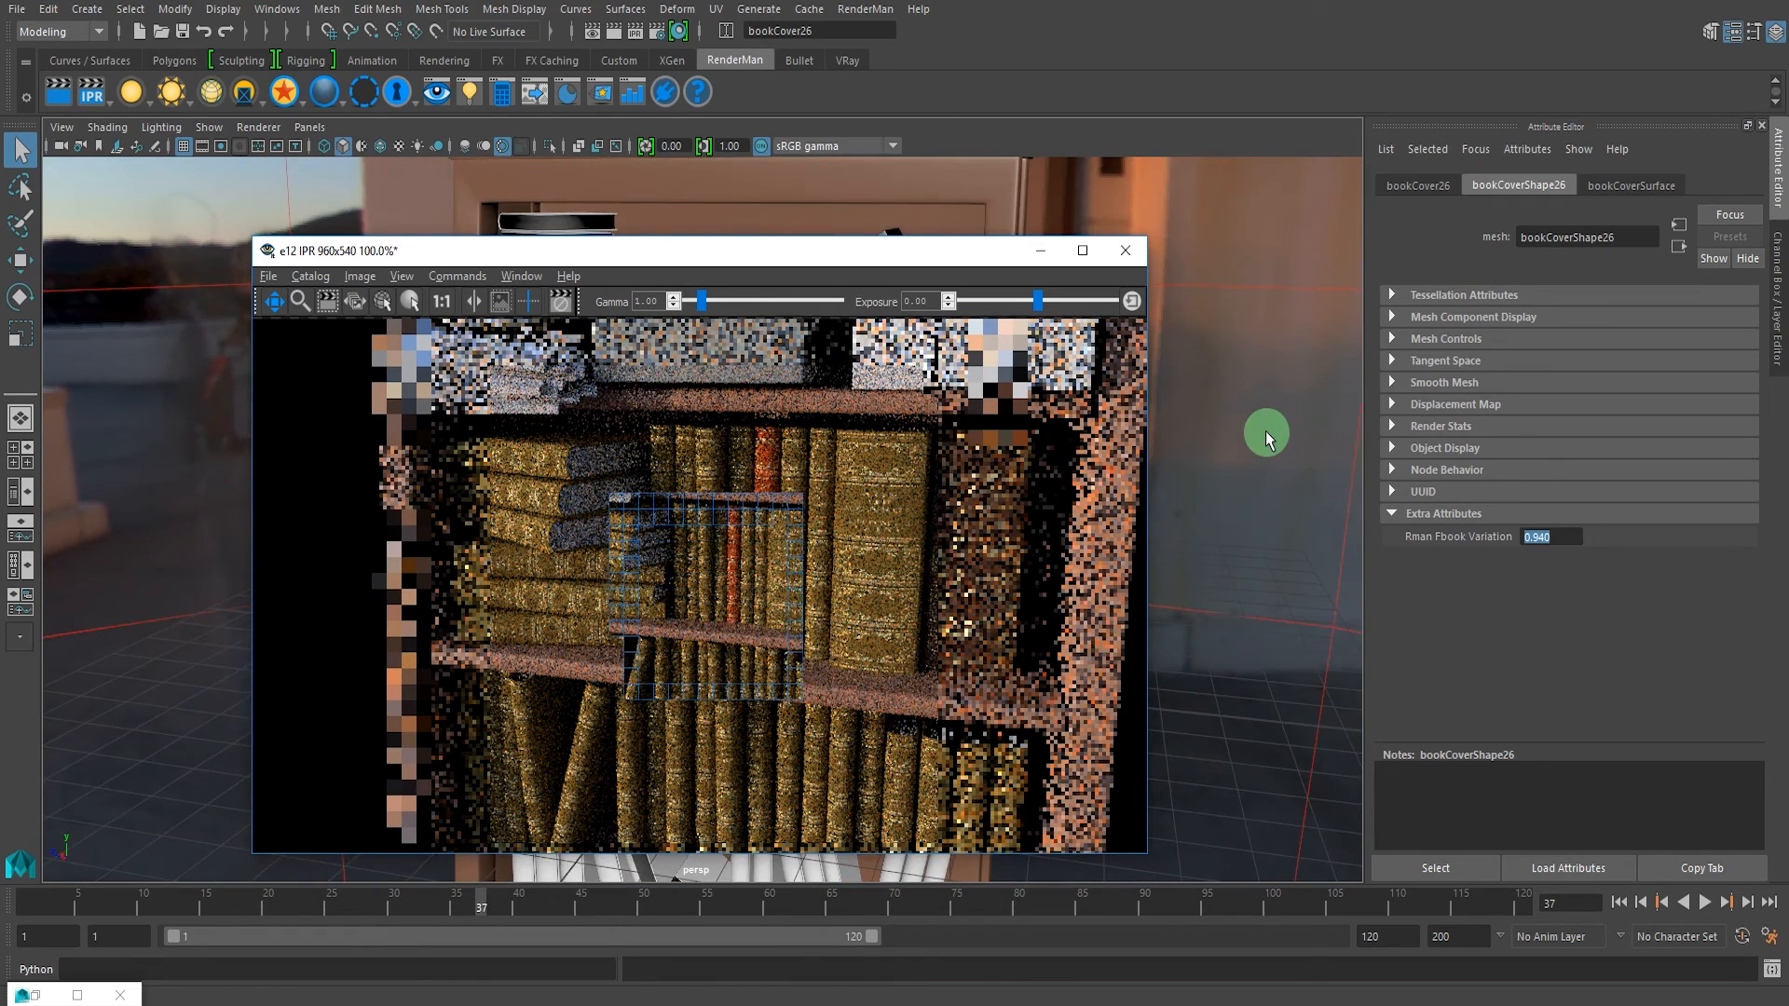
pyautogui.keyDown('alt'); pyautogui.moveTo(1266, 439); pyautogui.dragTo(1294, 363, button='middle'); pyautogui.keyUp('alt')
pyautogui.scroll(-3, 1294, 364)
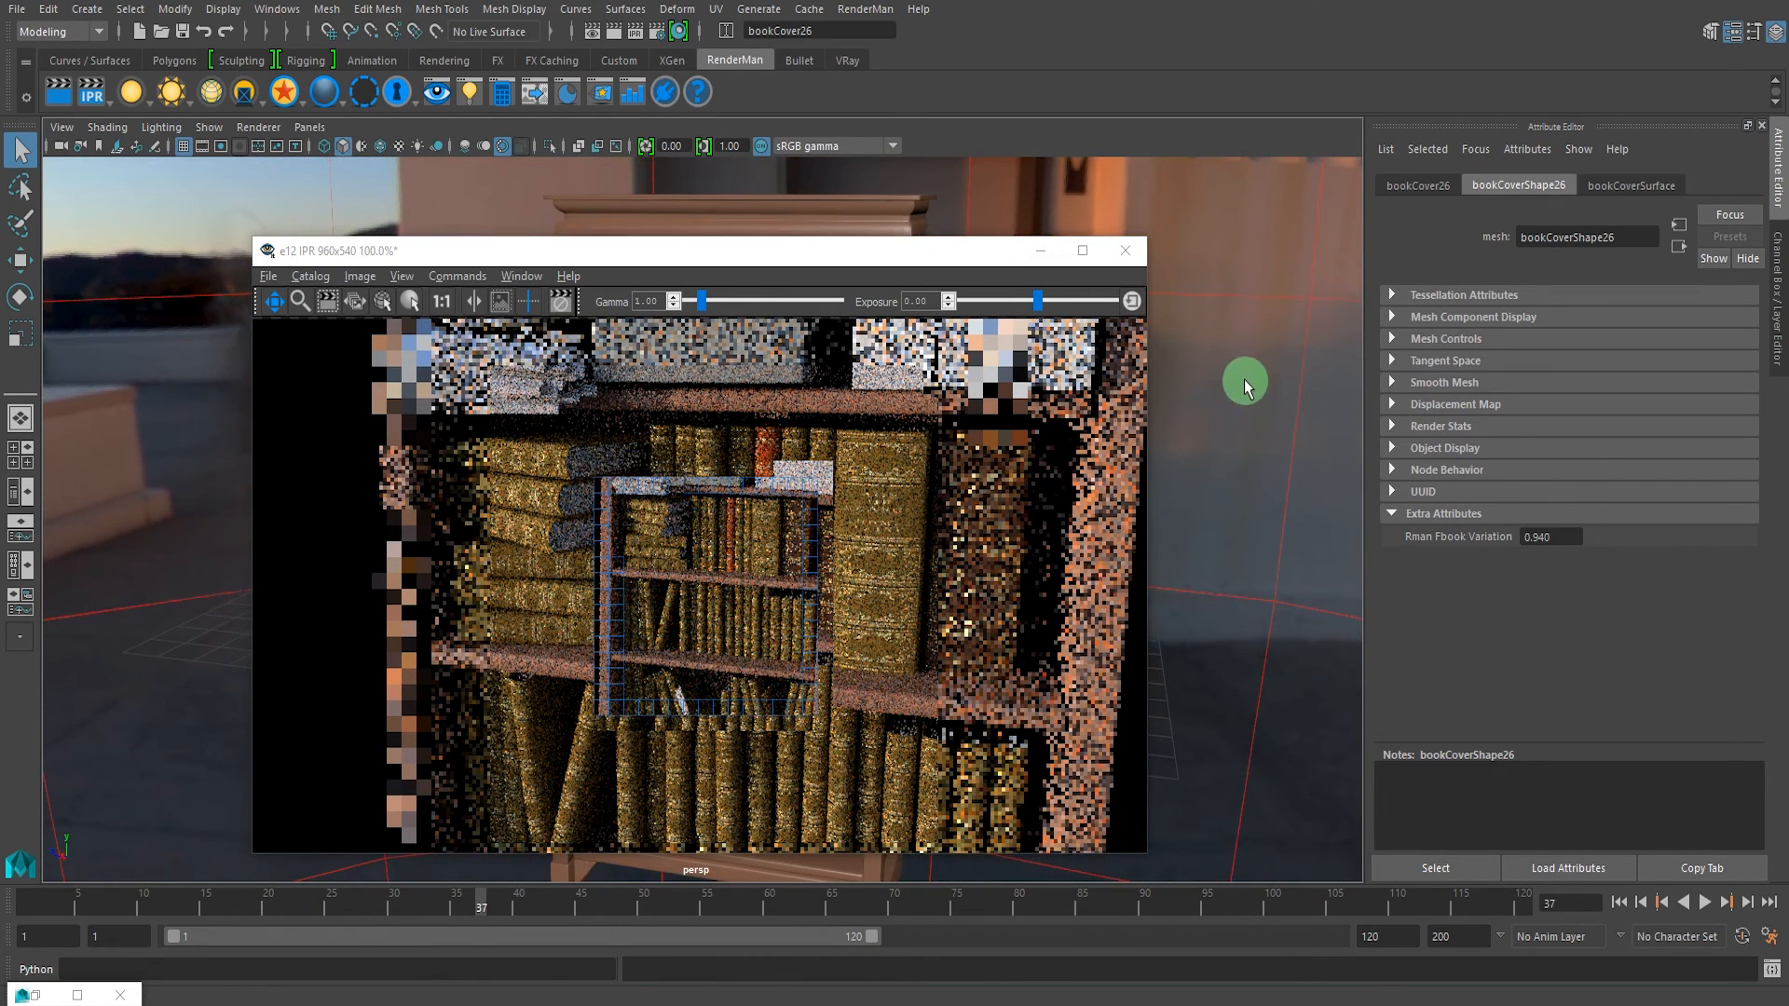
pyautogui.scroll(-1, 1270, 389)
pyautogui.keyDown('alt'); pyautogui.moveTo(1270, 392); pyautogui.dragTo(1262, 337, button='middle'); pyautogui.keyUp('alt')
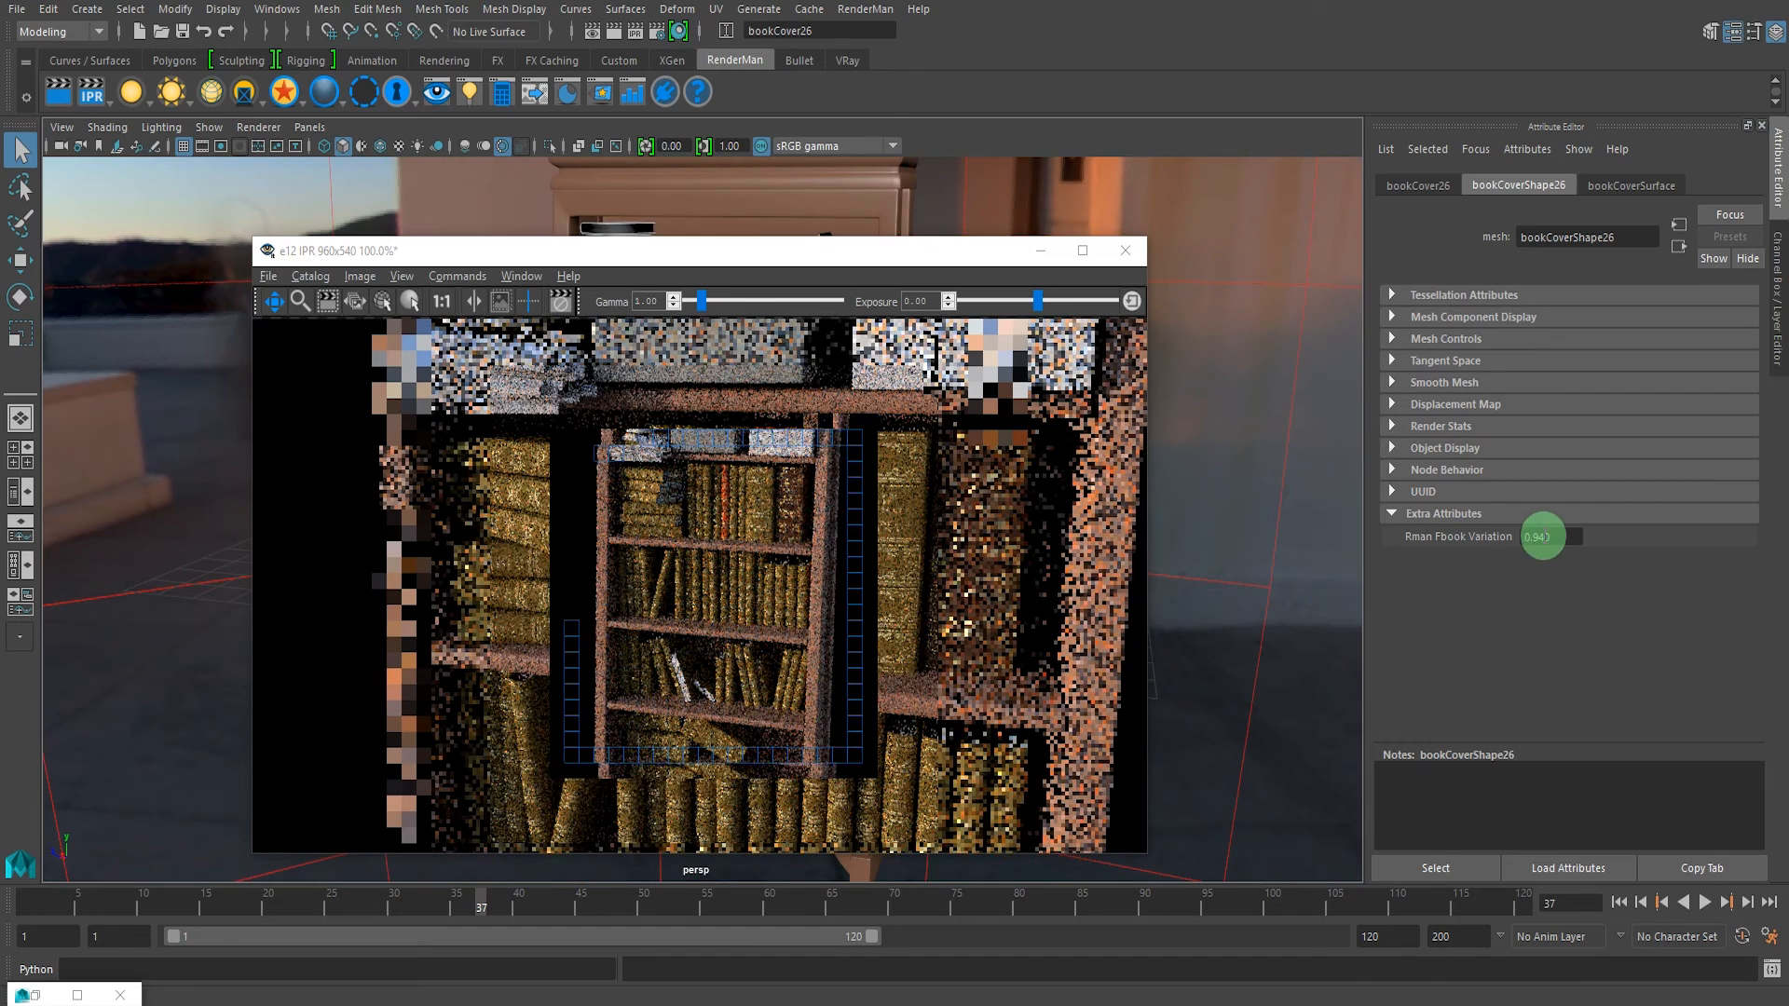
pyautogui.doubleClick(1538, 538)
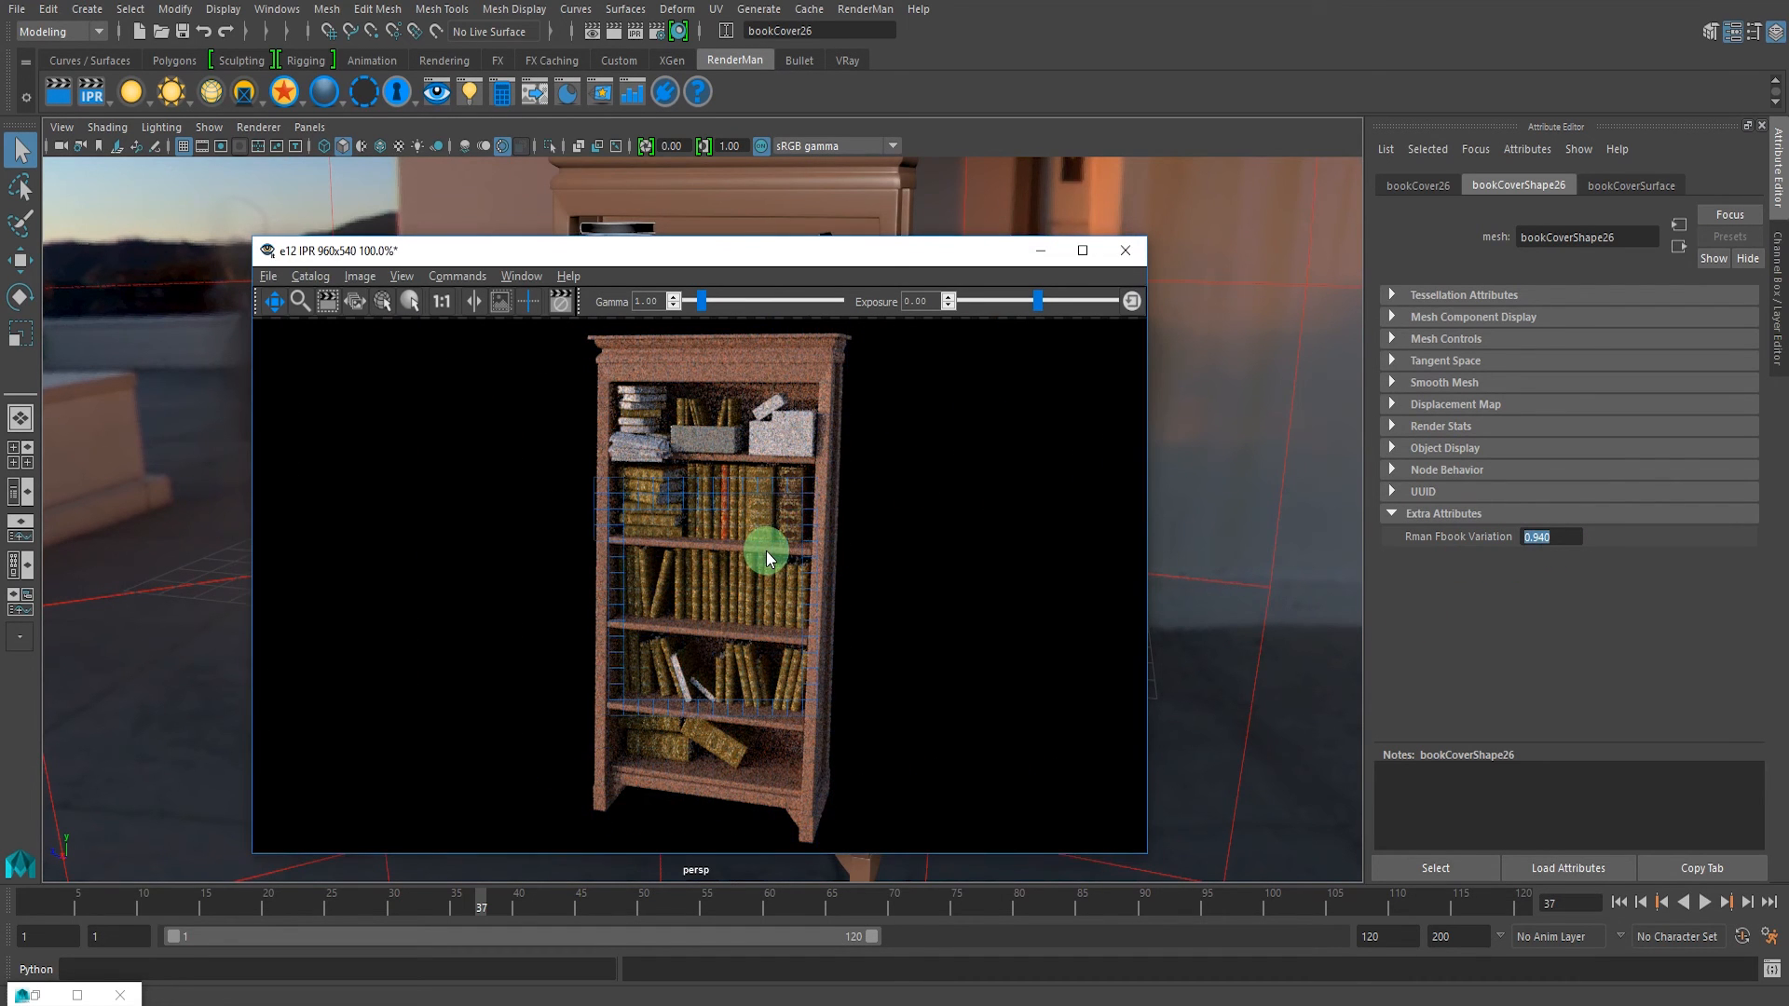
# - In the Script Editor's Python script, import random, add random.seed( 4453 ) and remove the mc.select( books ) line
pyautogui.click(1040, 251)
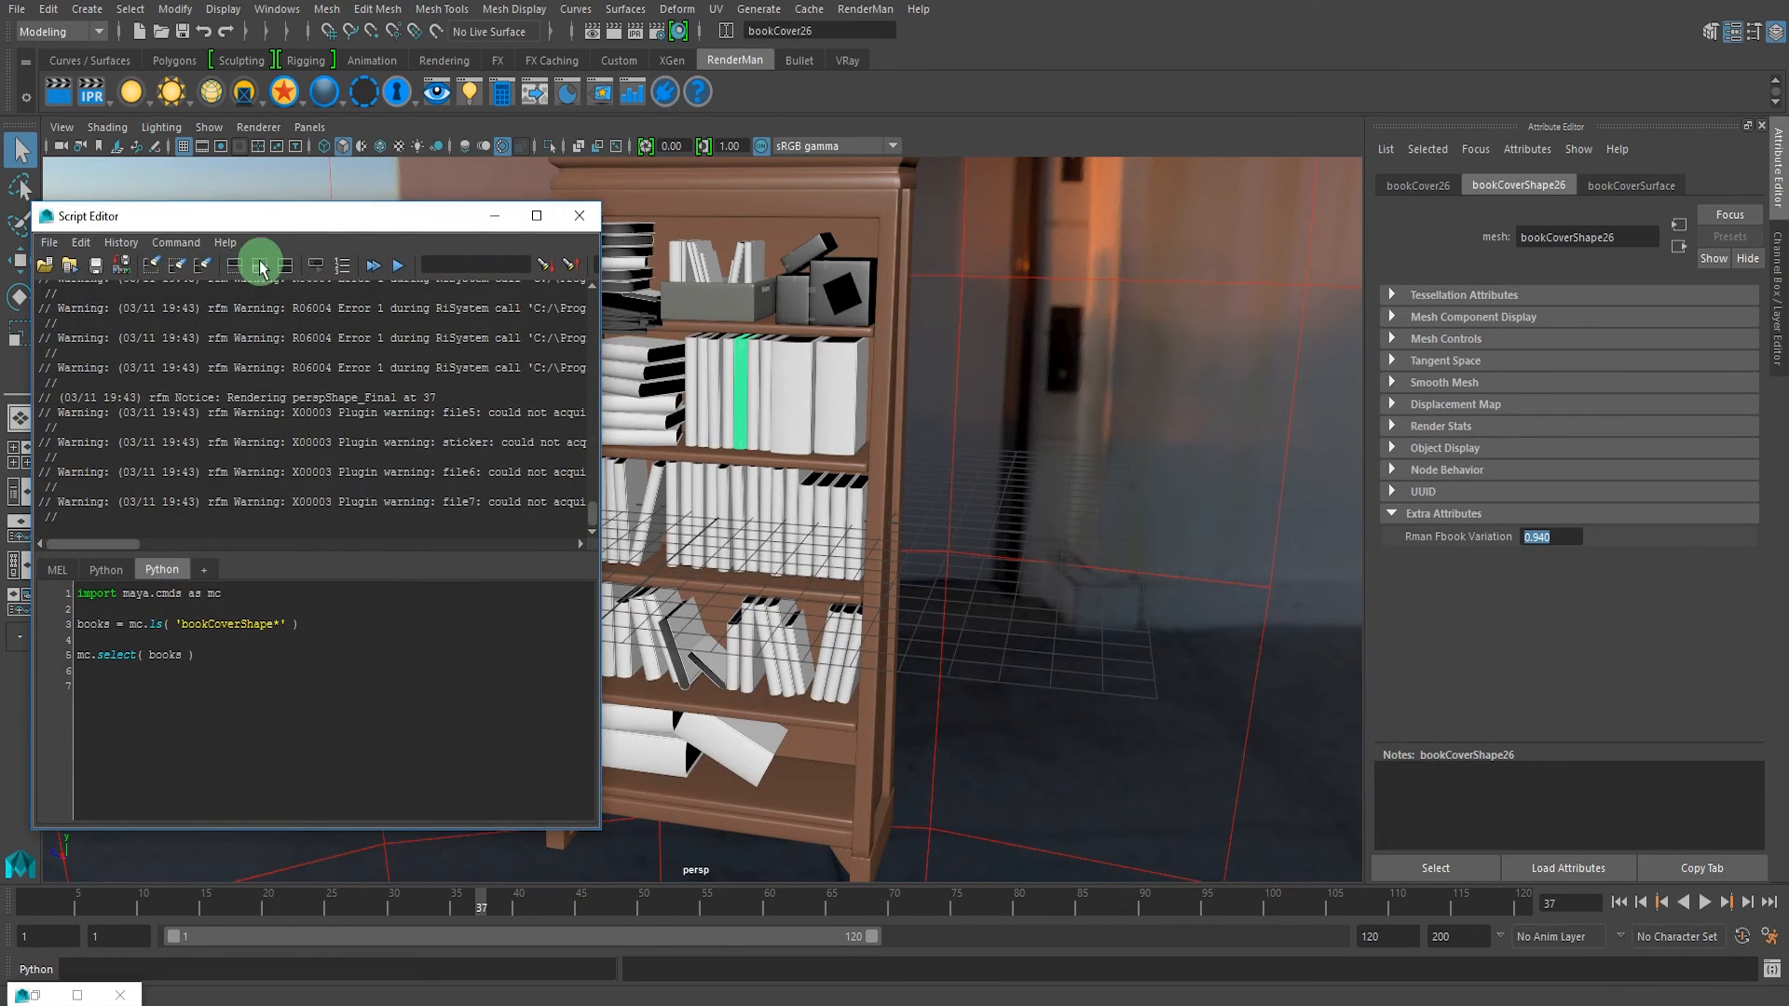
pyautogui.moveTo(275, 228); pyautogui.dragTo(1220, 291)
pyautogui.click(1104, 636)
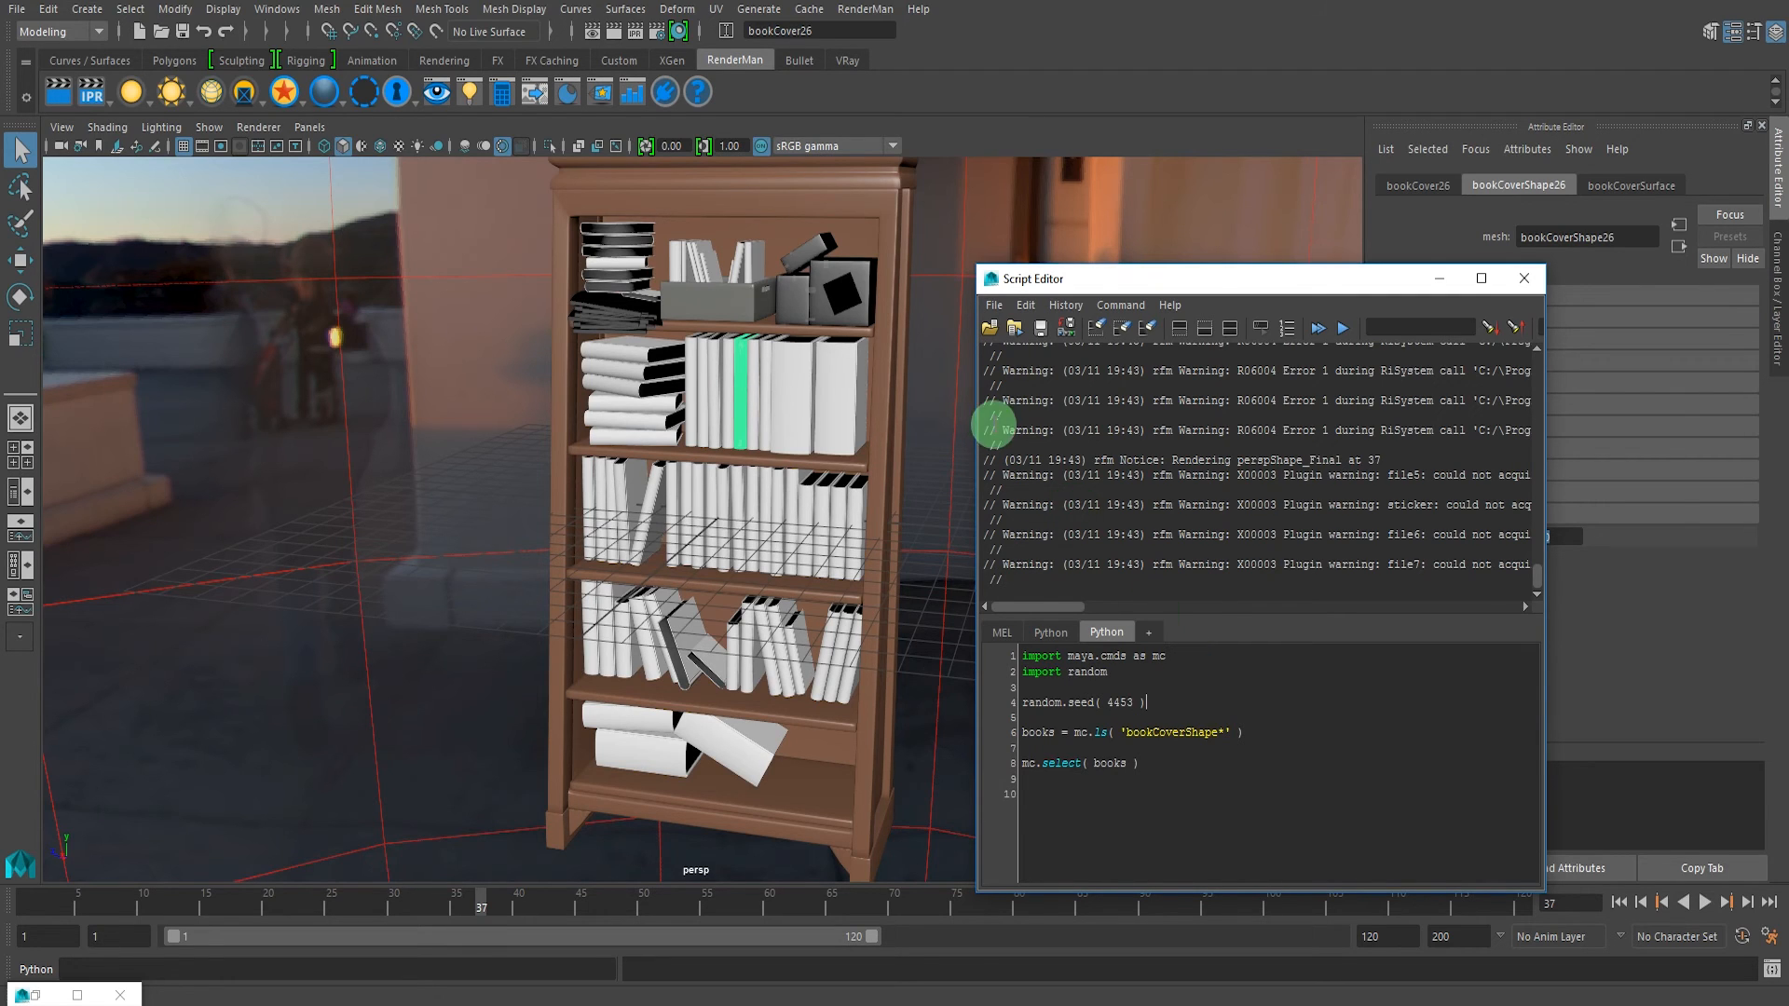
pyautogui.moveTo(1183, 783); pyautogui.dragTo(1025, 741)
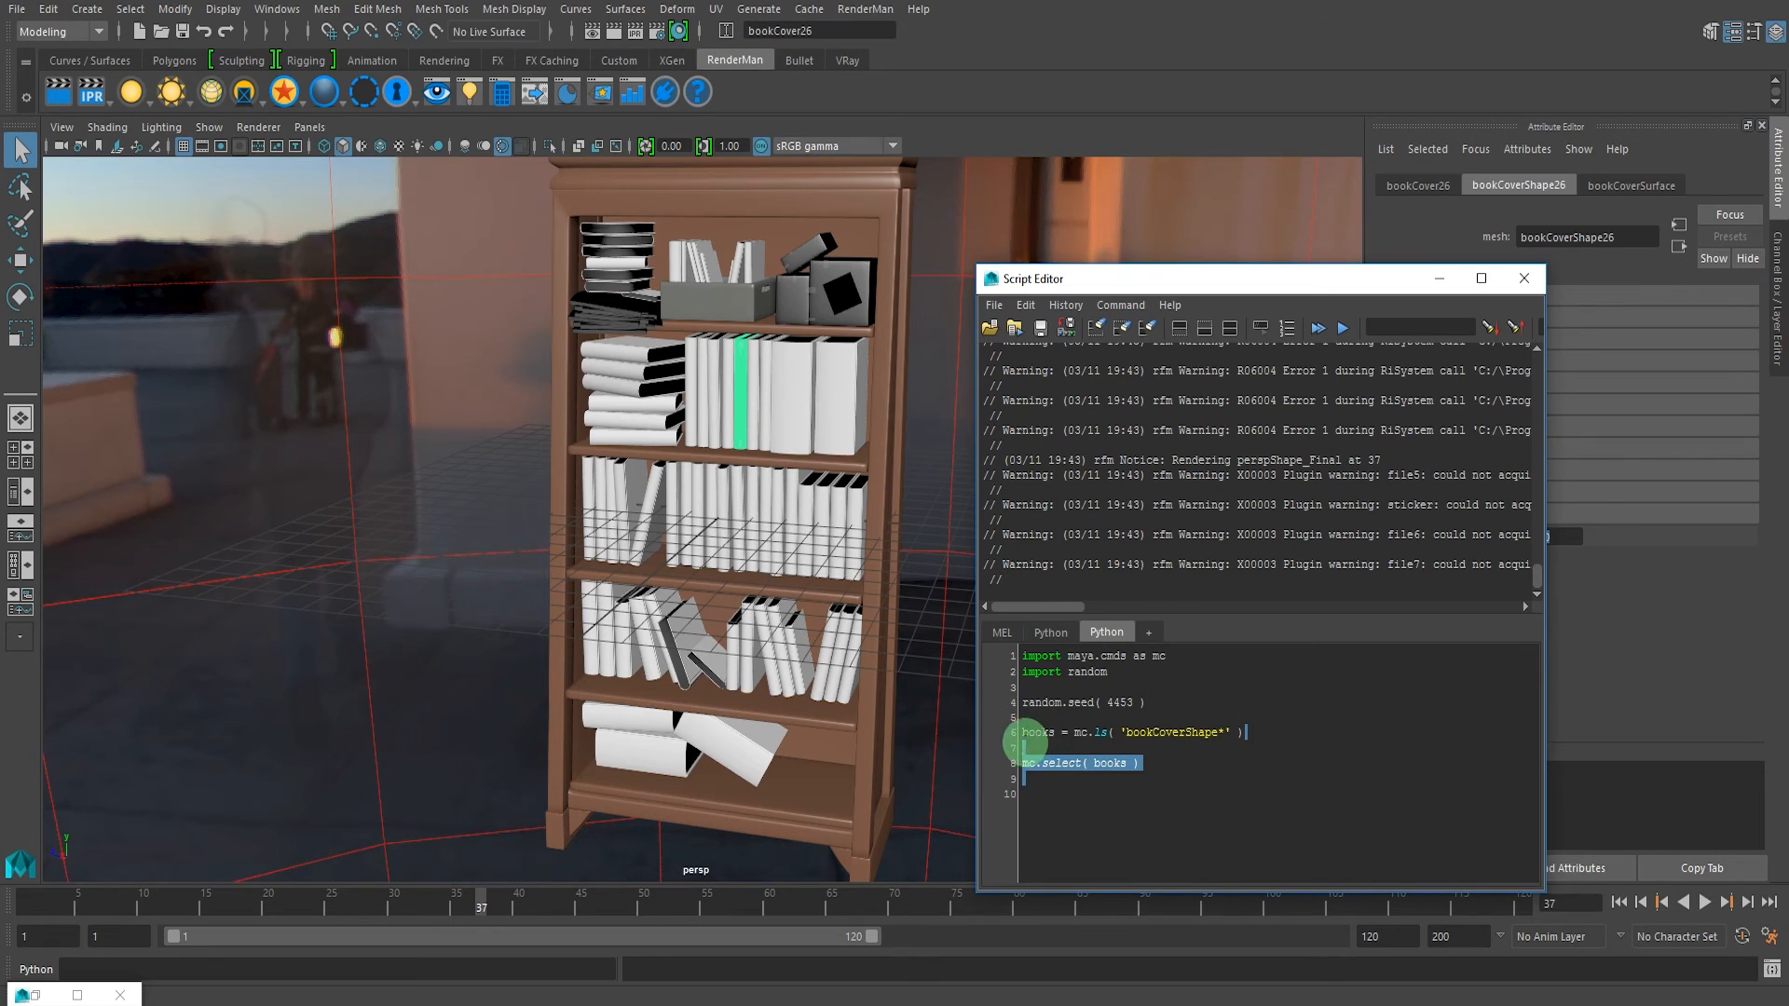
pyautogui.moveTo(1165, 762); pyautogui.dragTo(1003, 762)
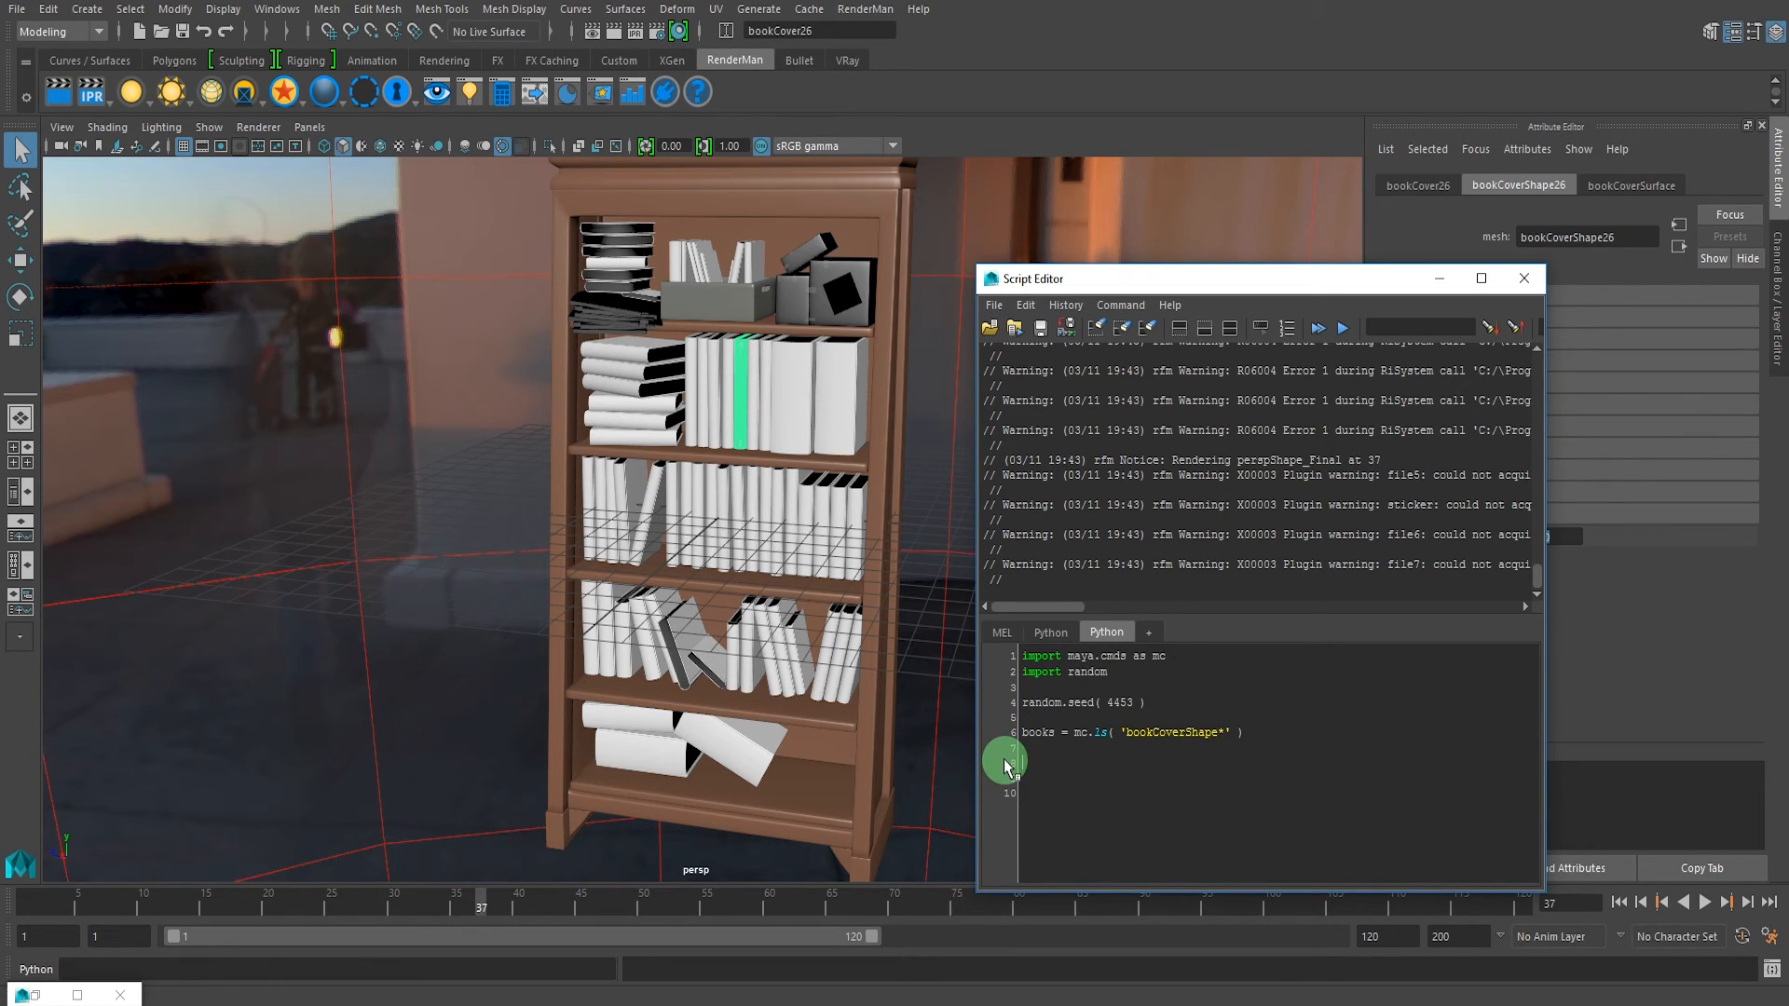
# - Add a for loop over range(1, 67) that assigns rand = random.uniform(0, 1) on each pass
pyautogui.write('for i in rang')
pyautogui.write('e(')
pyautogui.write('1, ')
pyautogui.write('67)')
pyautogui.write('mc.')
pyautogui.write('rand =')
pyautogui.write('rn')
pyautogui.press('BackSpace')
pyautogui.write('andom.uniform(')
pyautogui.write('0, 1)')
pyautogui.press('Return')
# - Inside the loop, add mc.setAttr( 'bookCoverShape%d.rmanFbookVariation' % (i), rand )
pyautogui.write('se')
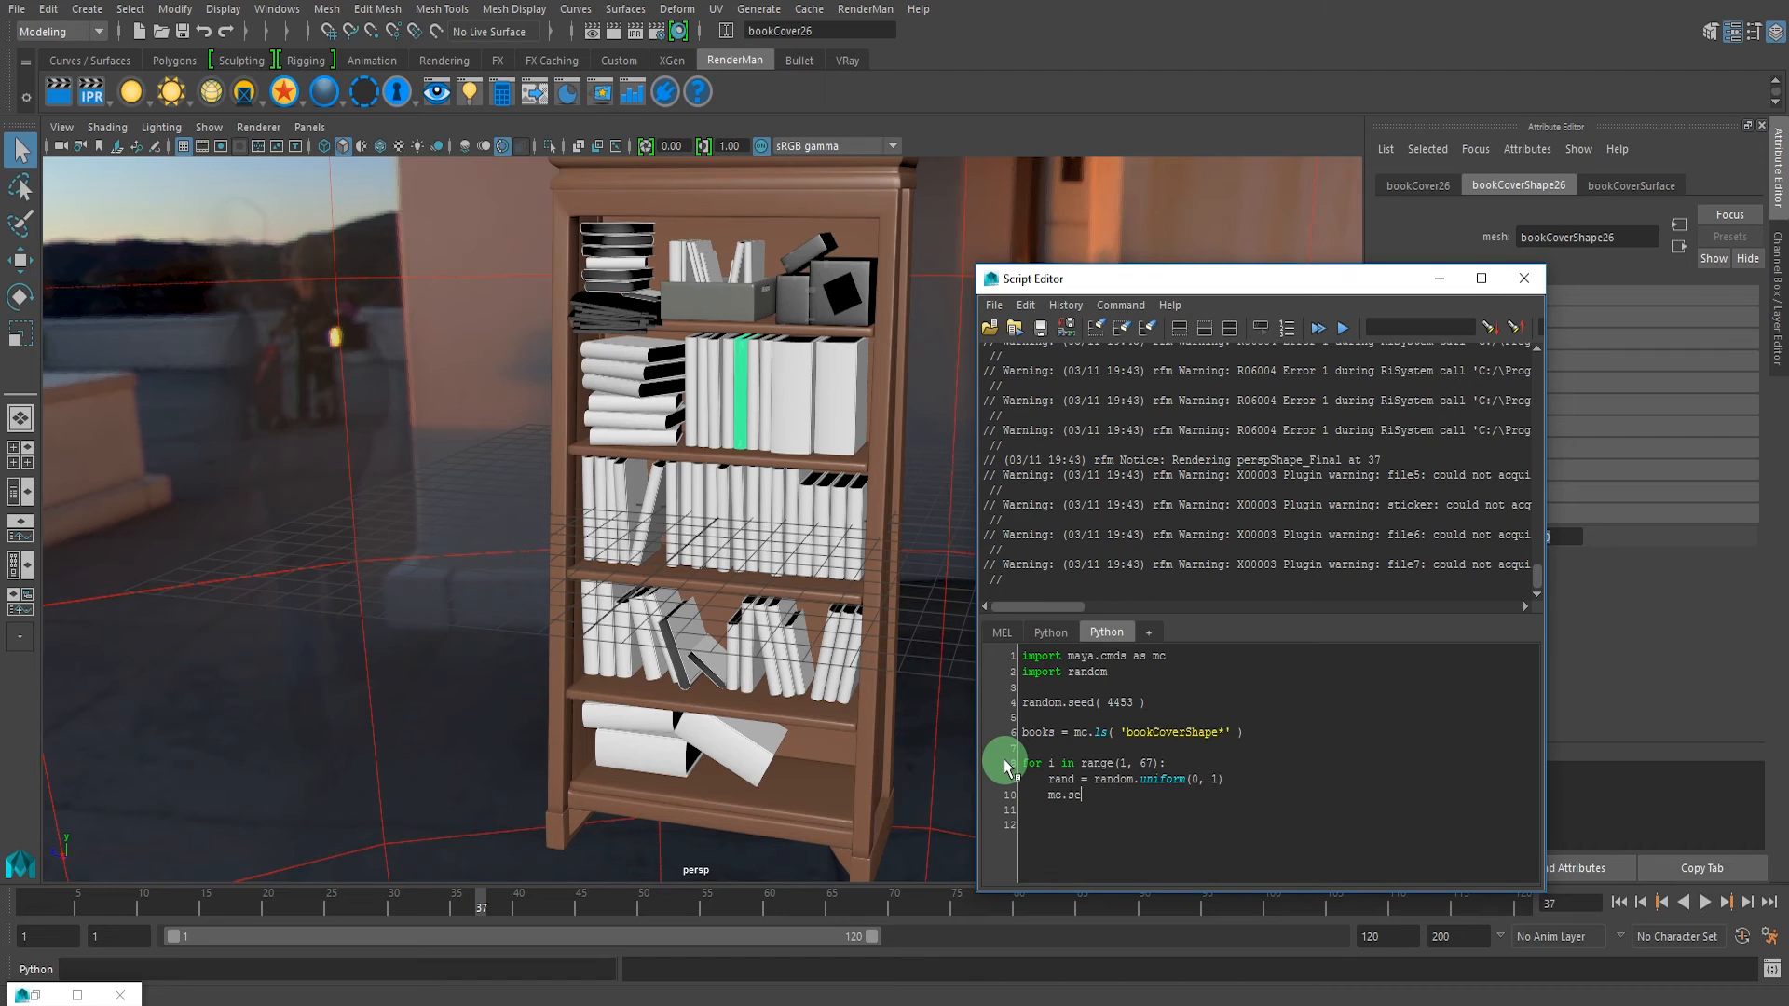
pyautogui.write('tAttr(')
pyautogui.click(411, 603)
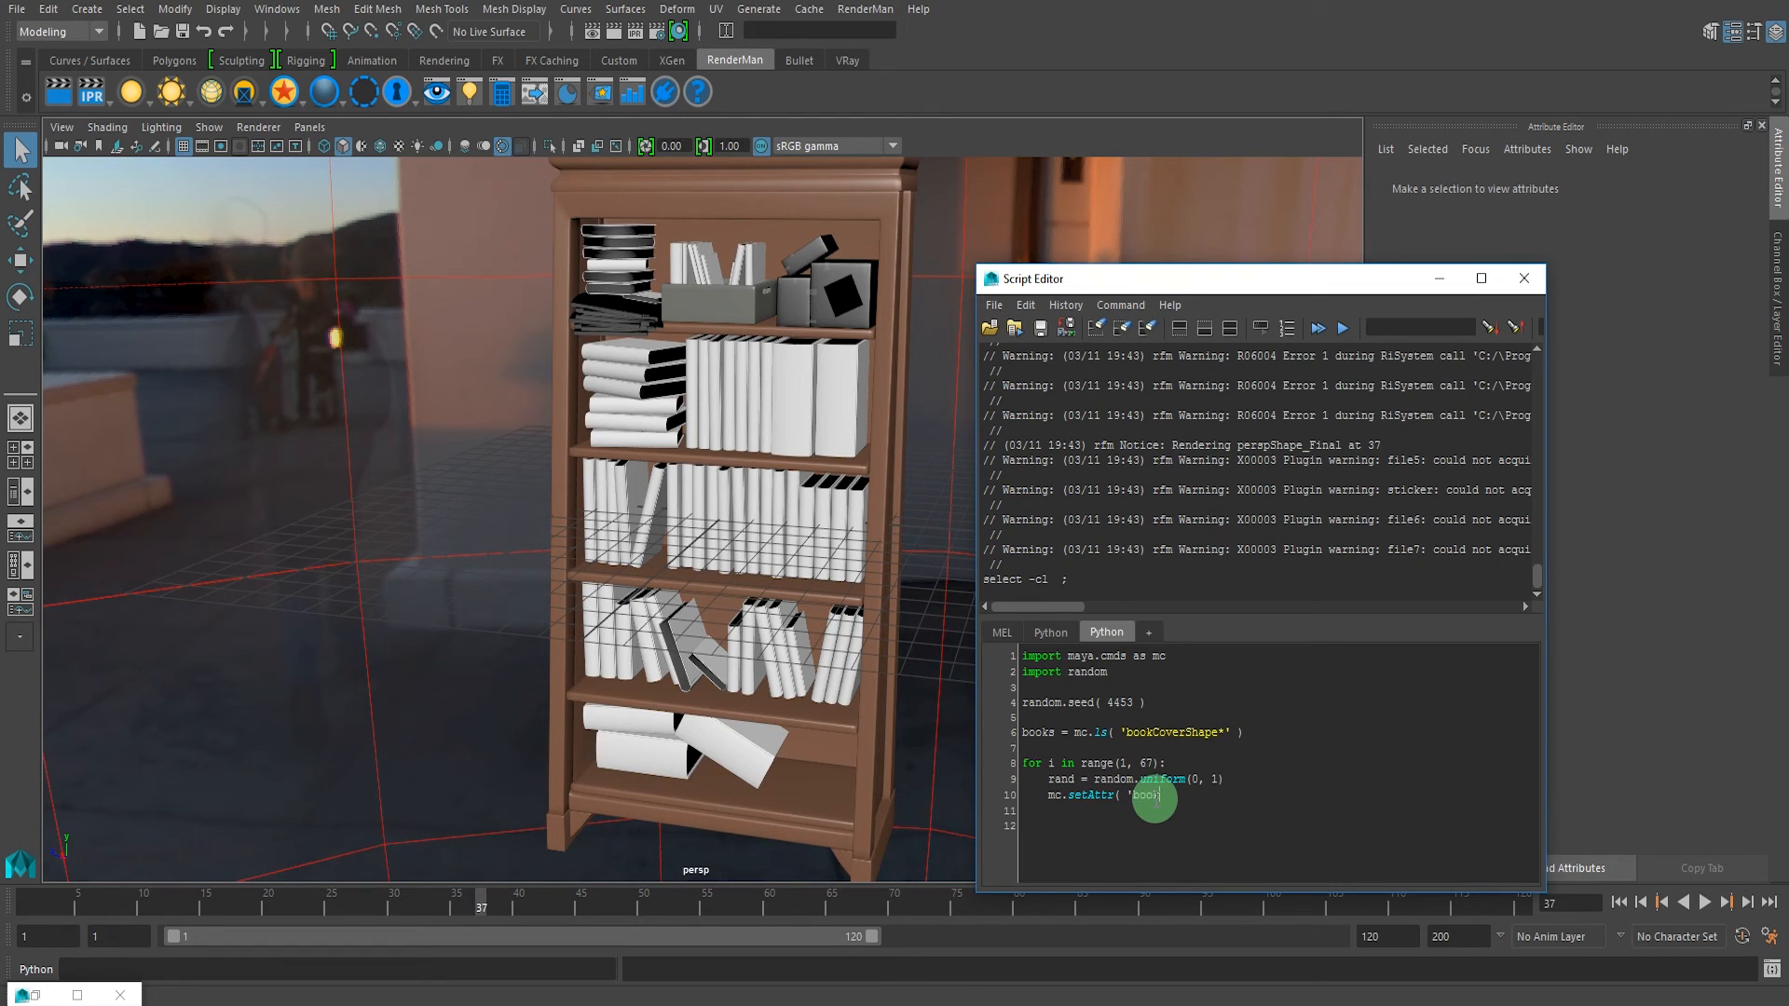
pyautogui.write('er')
pyautogui.write("bookVariation' % (i")
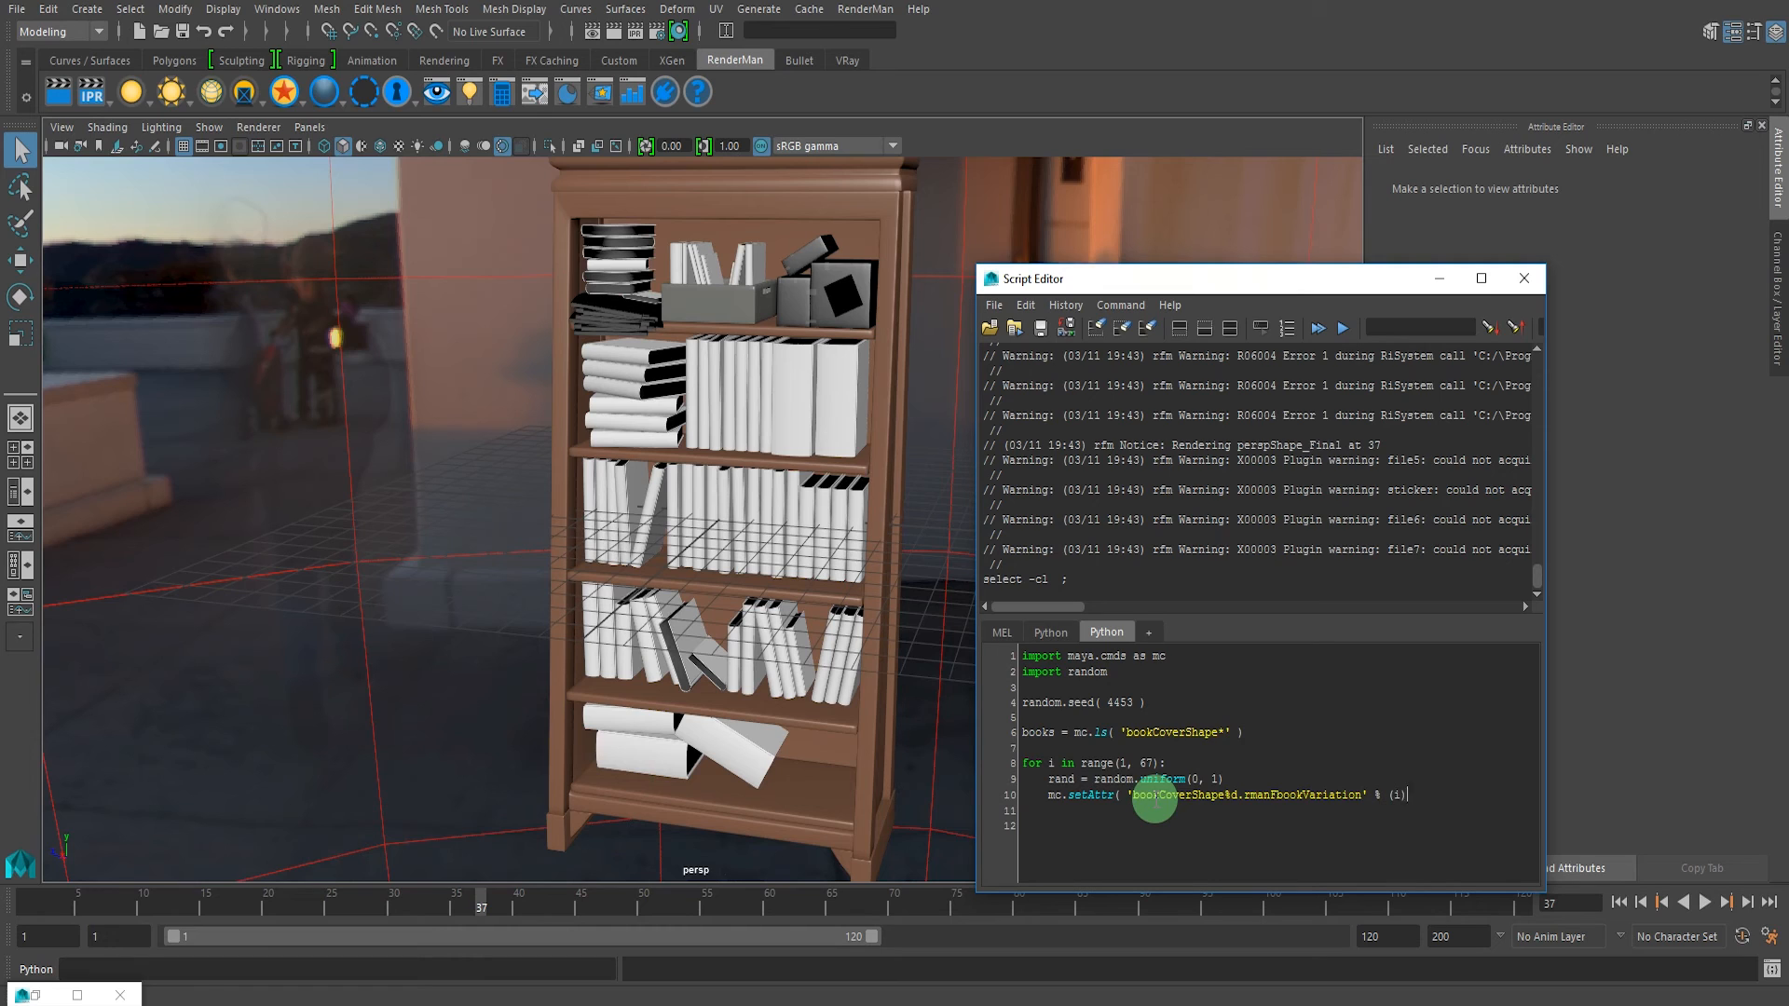
pyautogui.moveTo(1412, 793); pyautogui.dragTo(1376, 793)
pyautogui.click(1389, 805)
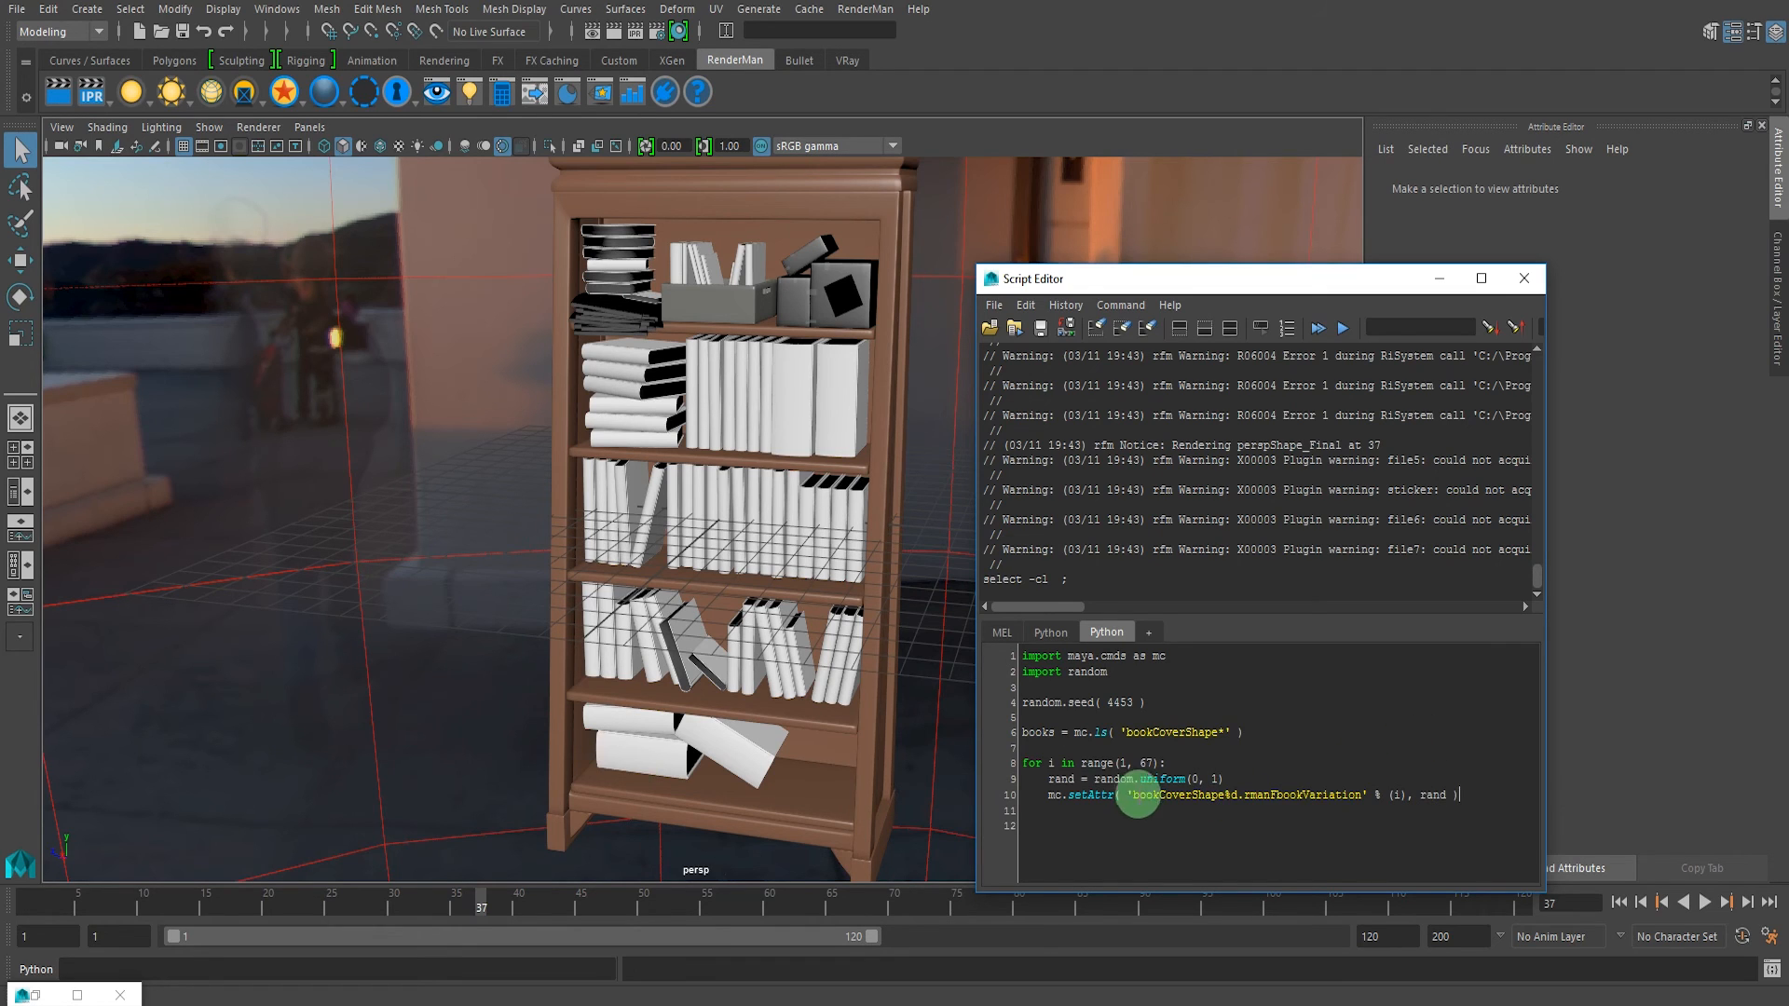
pyautogui.moveTo(1124, 781); pyautogui.dragTo(1124, 789)
pyautogui.click(1193, 773)
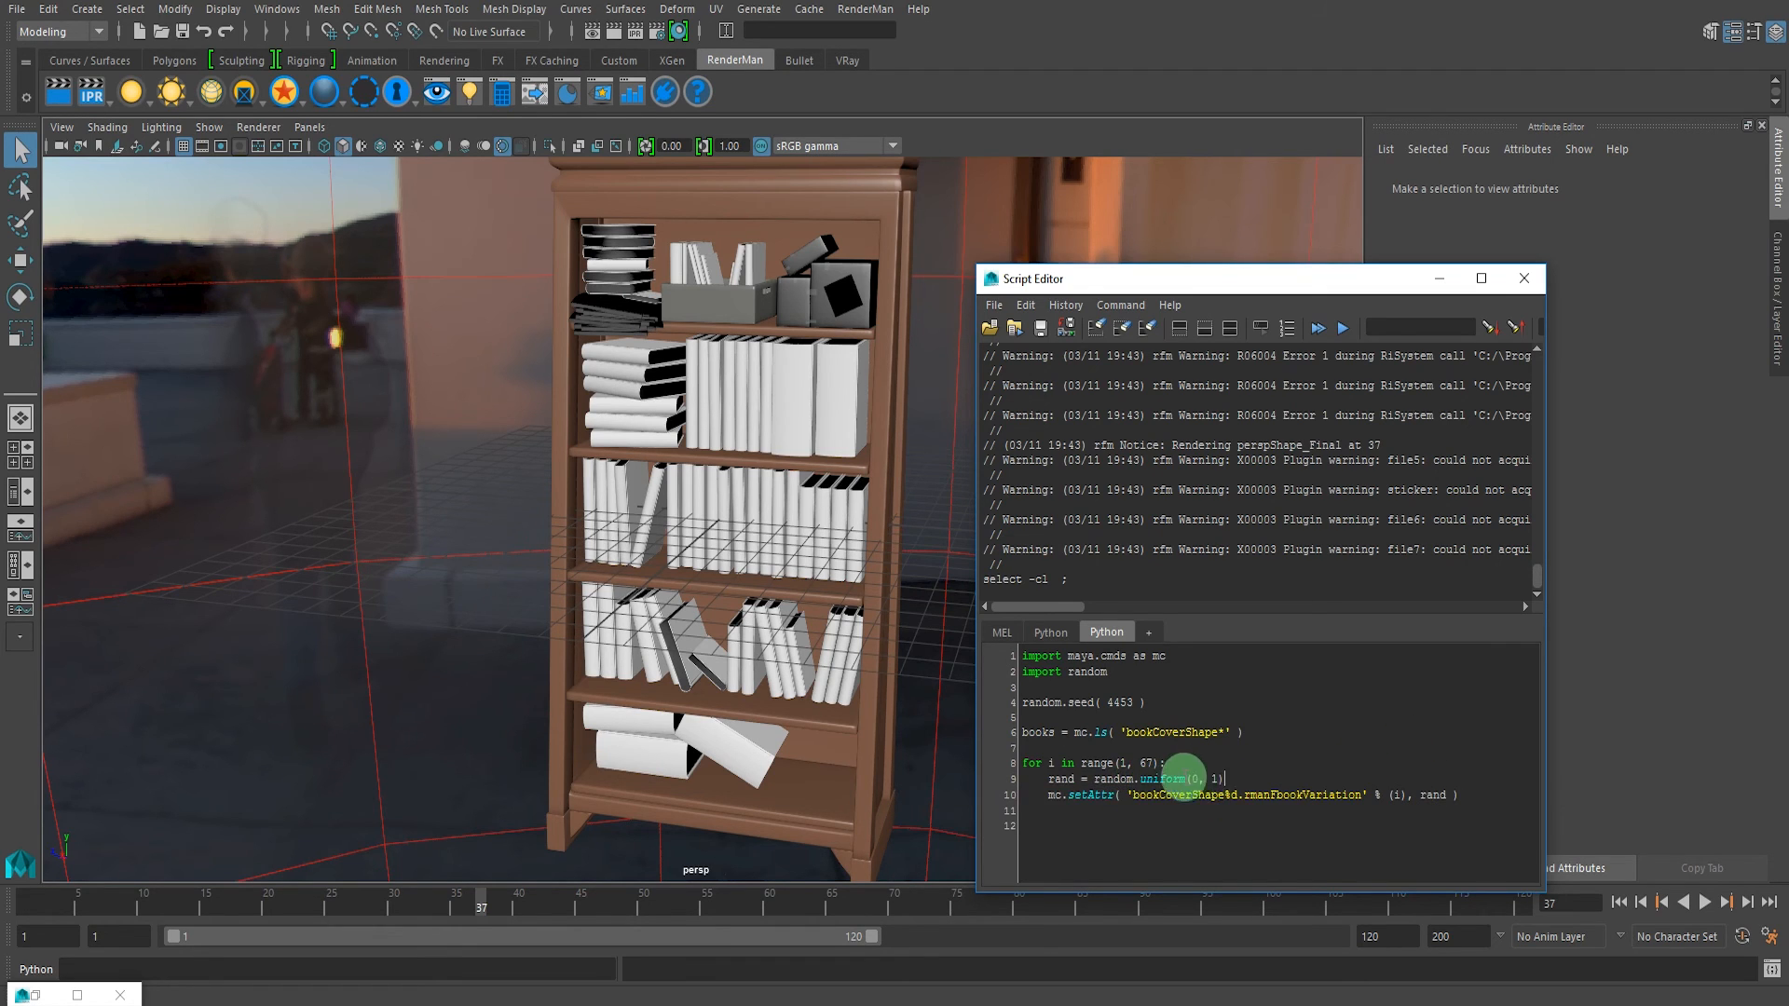
pyautogui.click(1229, 773)
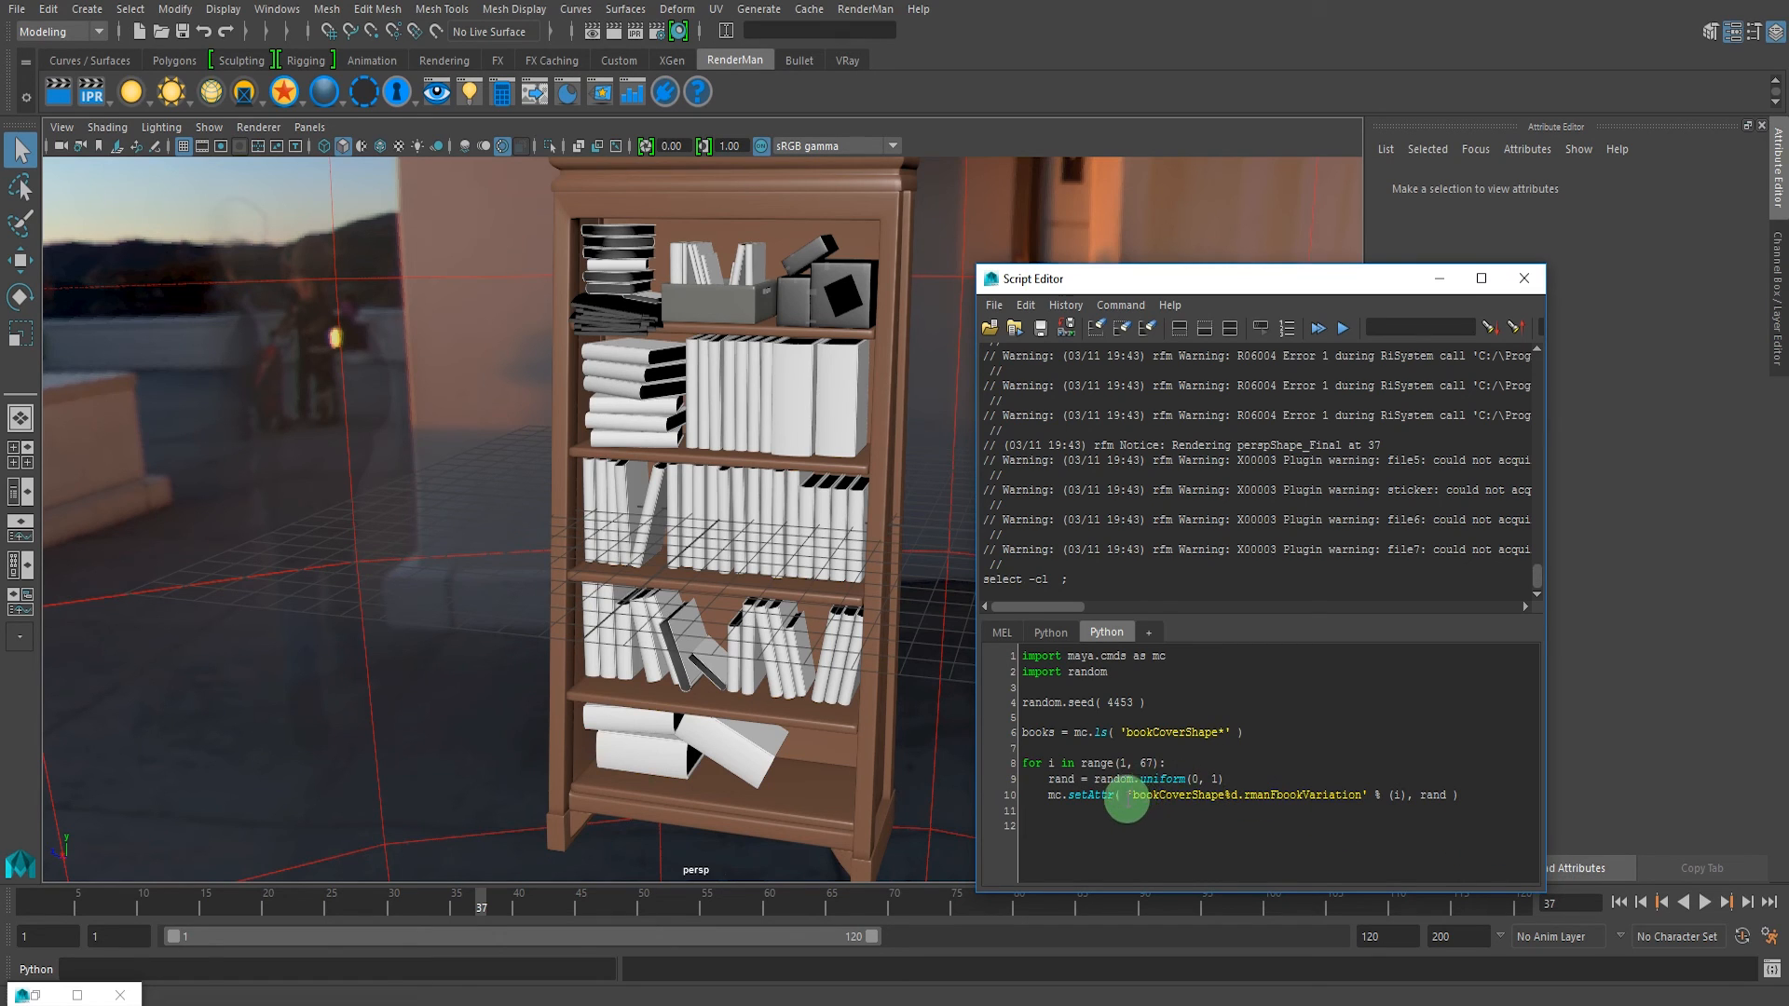
# - Examine the setAttr line's bookCoverShape%d.rmanFbookVariation string, its %d placeholder and the loop's range limits in the Python script
pyautogui.moveTo(1132, 794); pyautogui.dragTo(1358, 795)
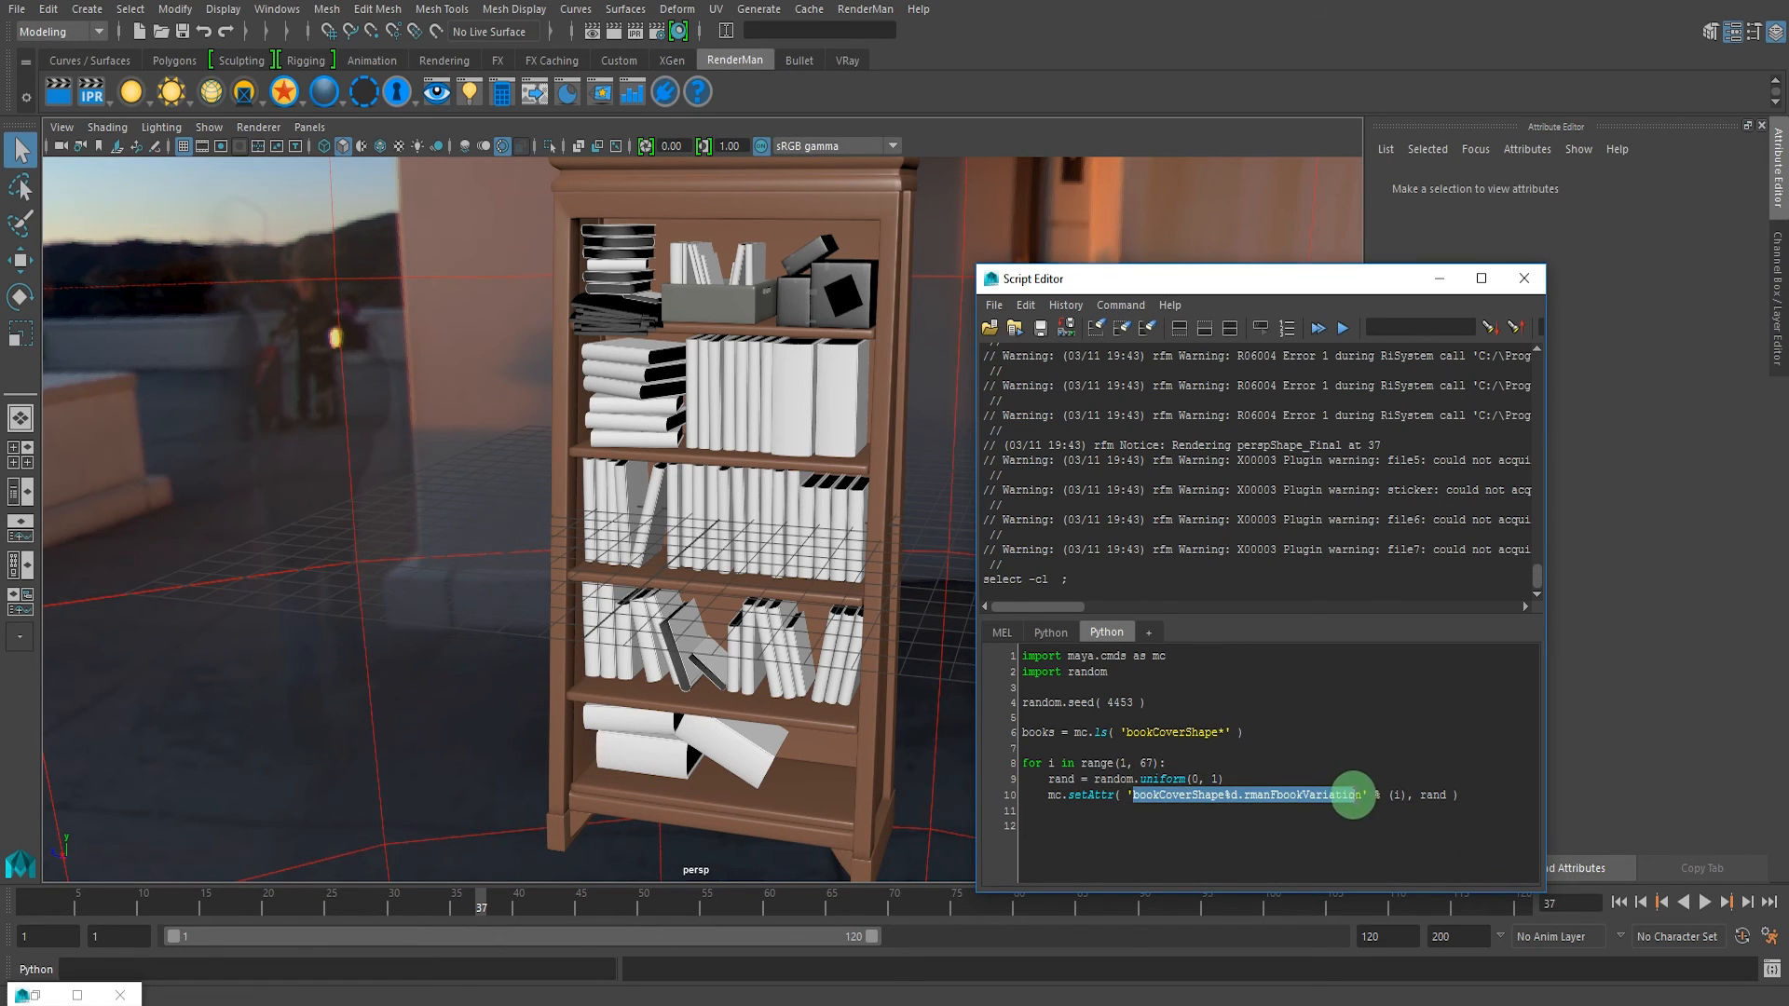
pyautogui.click(1358, 795)
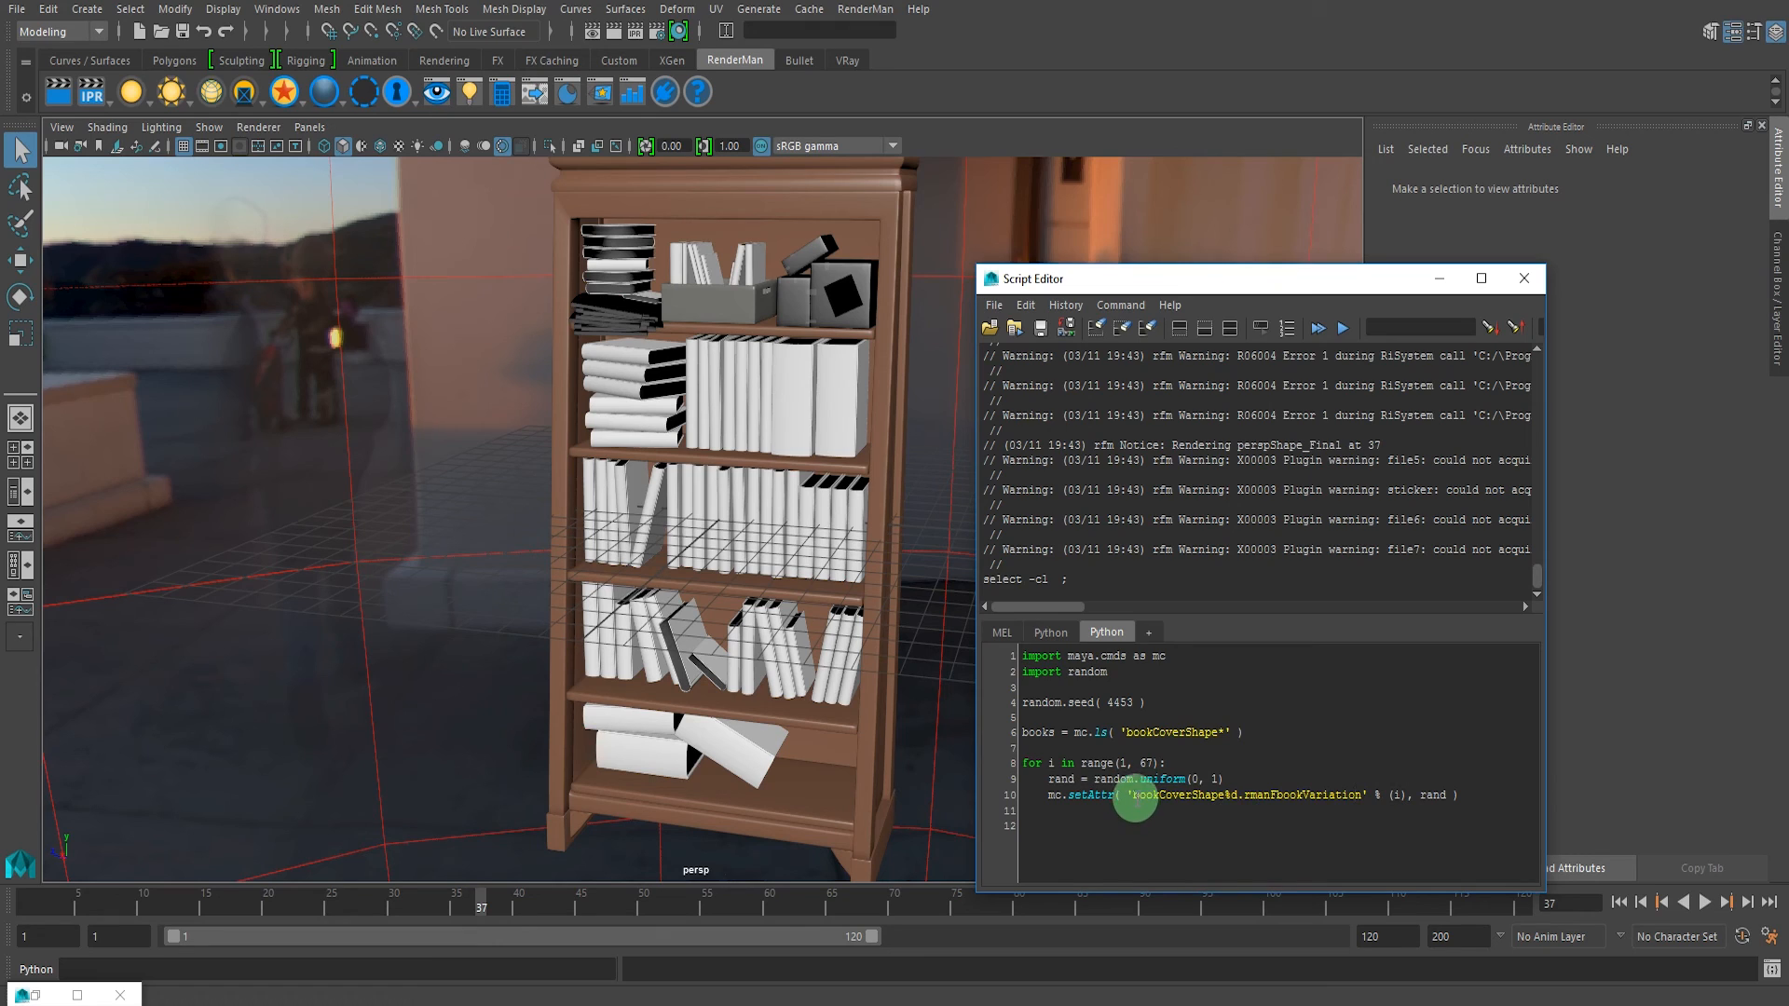
pyautogui.moveTo(1133, 797); pyautogui.dragTo(1207, 799)
pyautogui.click(1135, 795)
pyautogui.moveTo(1225, 796); pyautogui.dragTo(1237, 802)
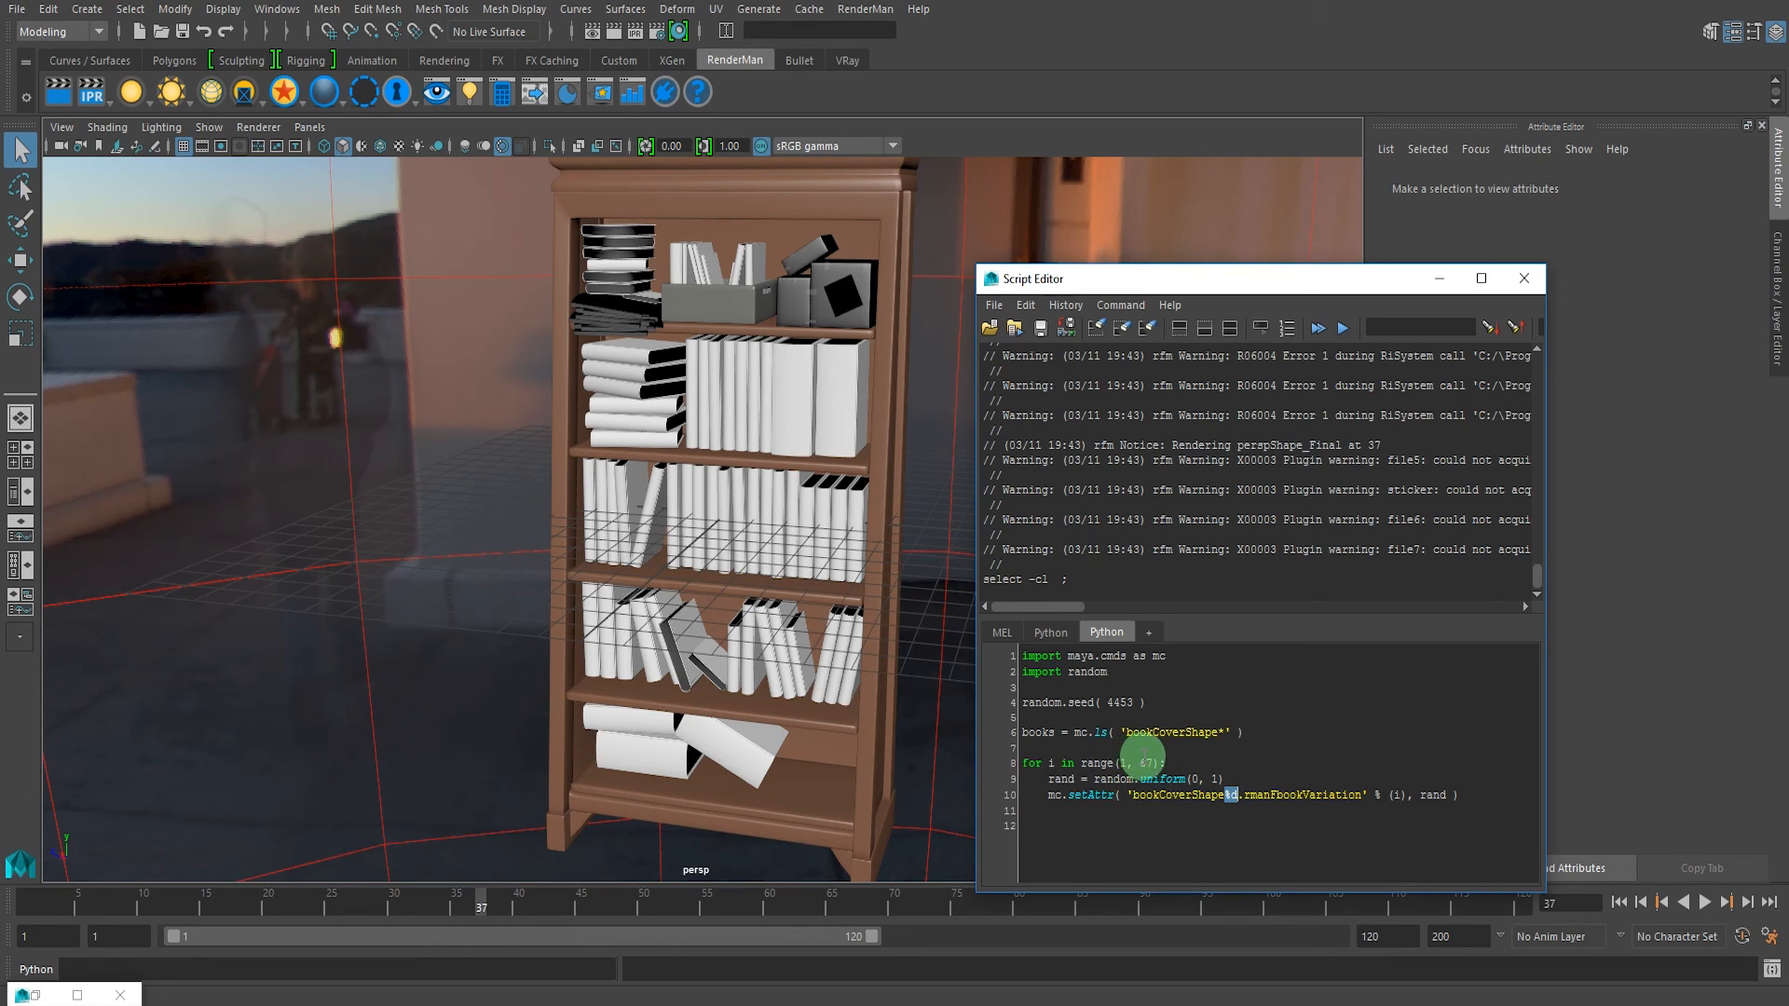
pyautogui.moveTo(1244, 799); pyautogui.dragTo(1360, 795)
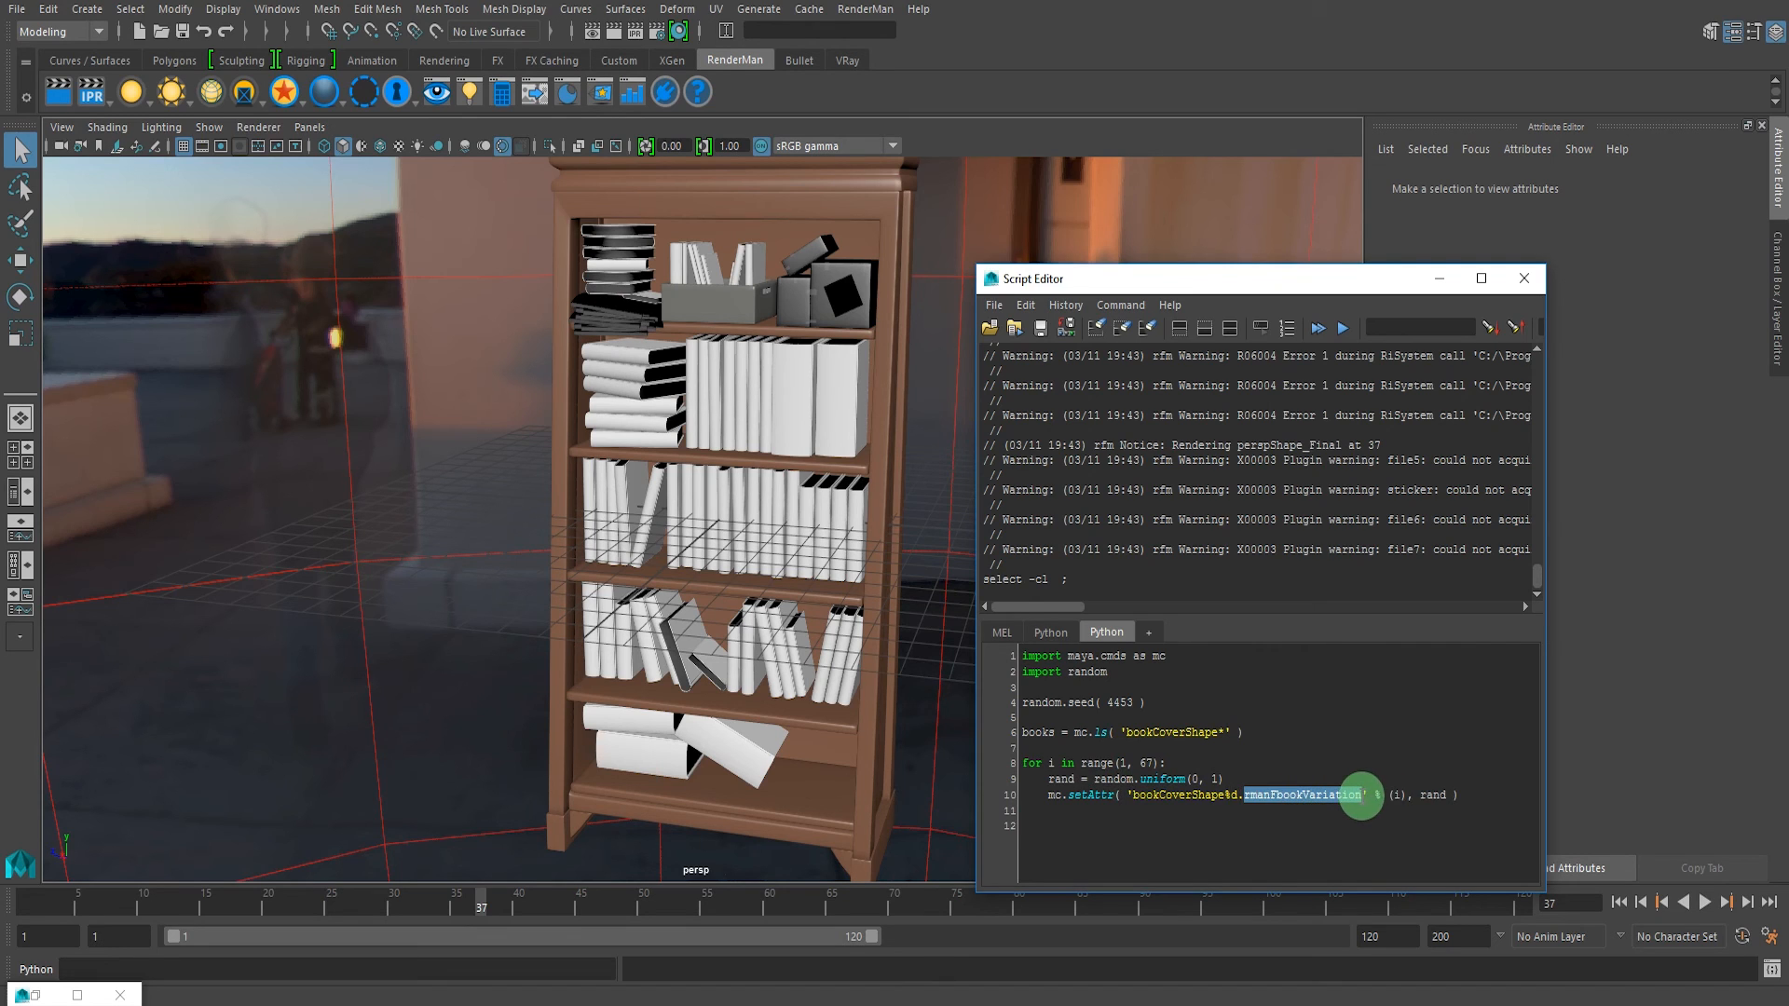
pyautogui.click(1435, 795)
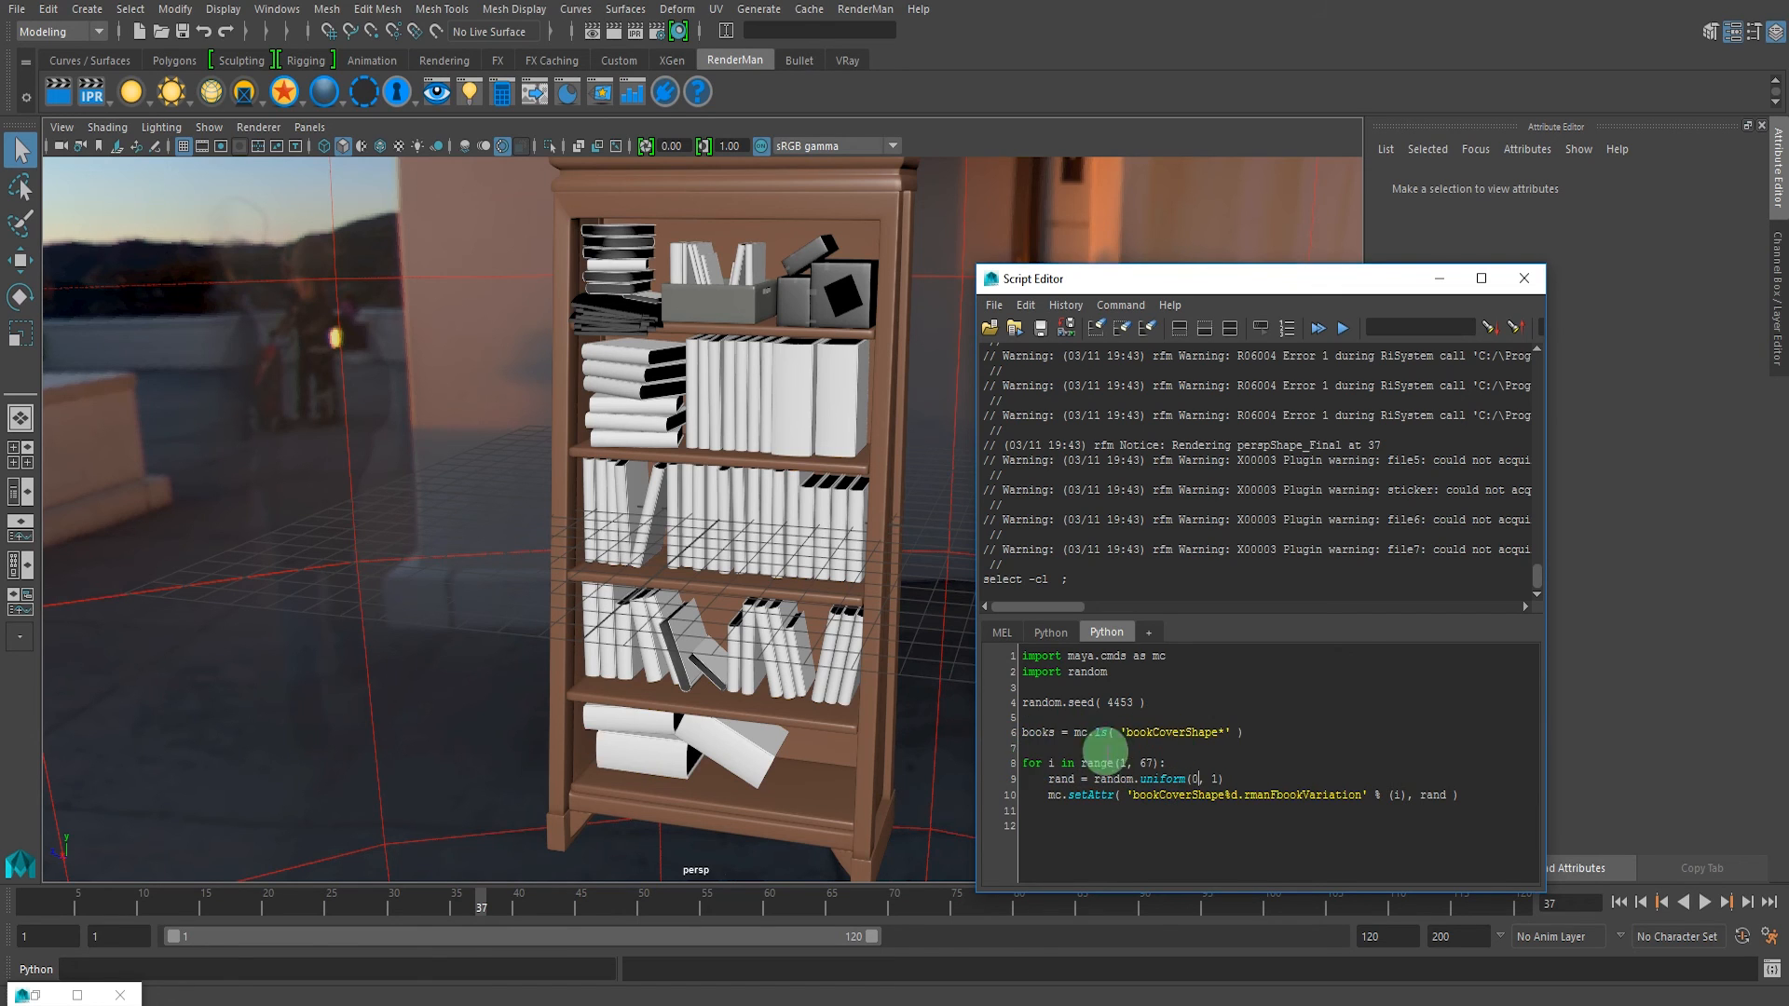
pyautogui.moveTo(1126, 763); pyautogui.dragTo(1153, 763)
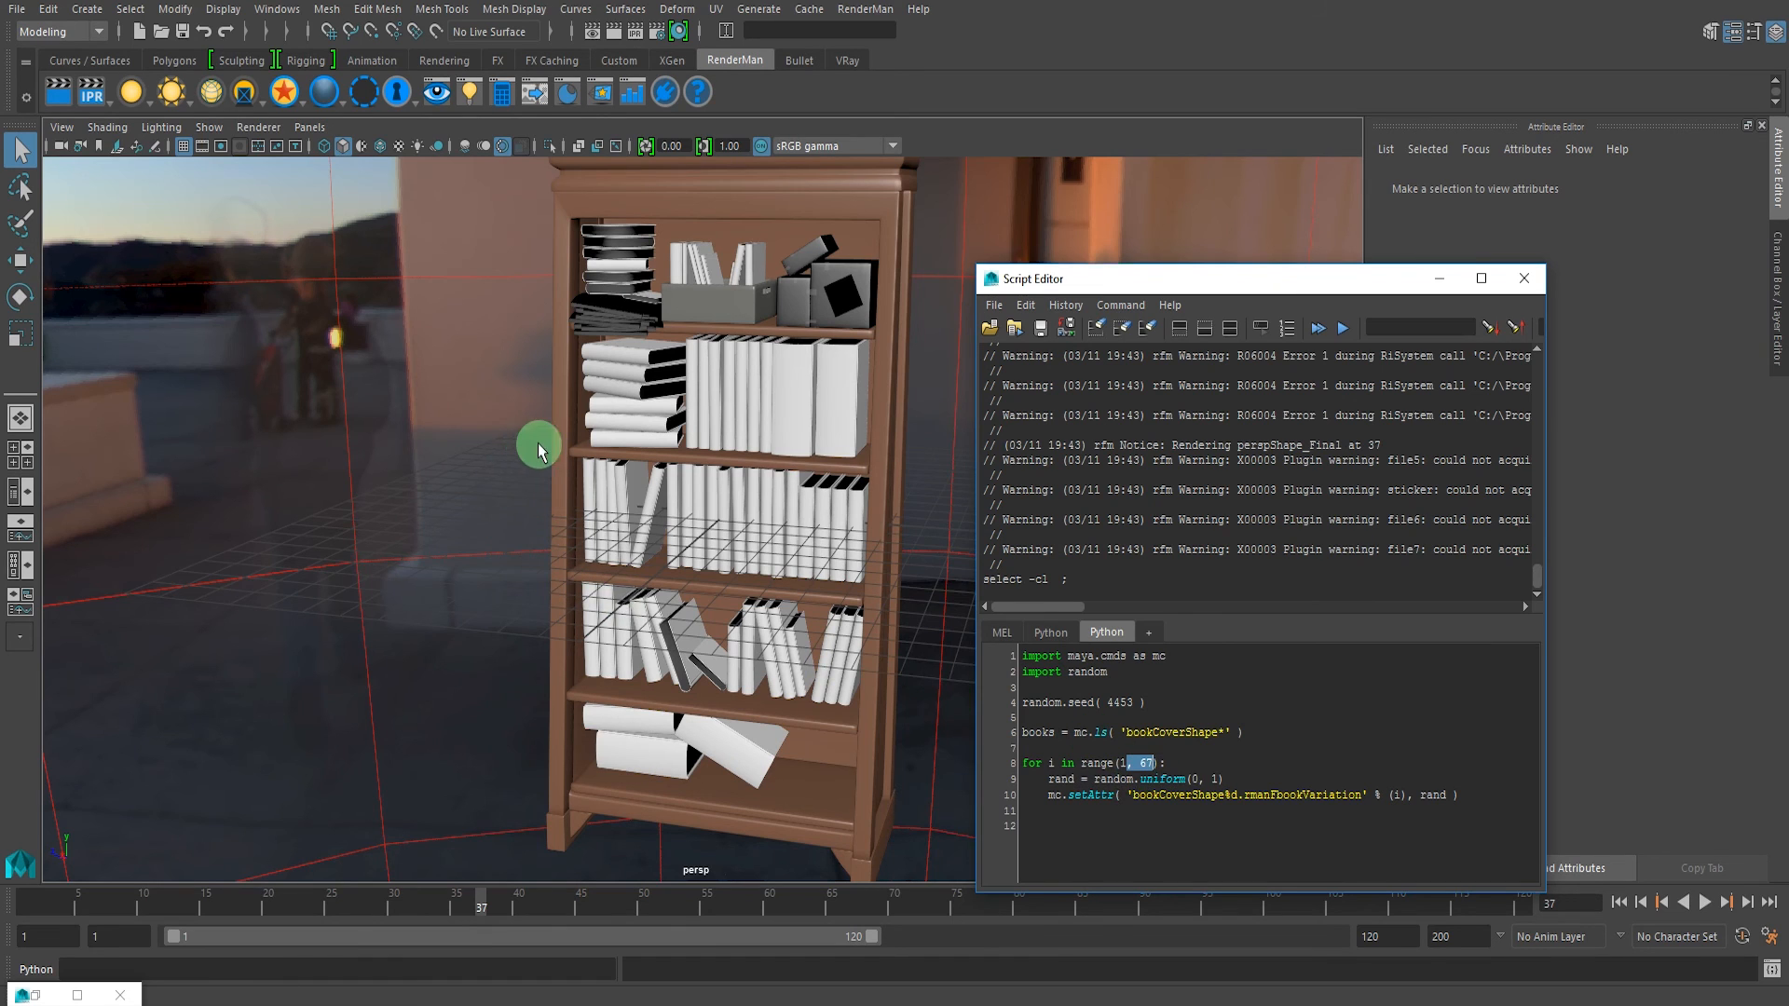
pyautogui.keyDown('alt'); pyautogui.moveTo(538, 443); pyautogui.dragTo(522, 460, button='middle'); pyautogui.keyUp('alt')
pyautogui.keyDown('alt'); pyautogui.moveTo(669, 629); pyautogui.dragTo(513, 545, button='middle'); pyautogui.keyUp('alt')
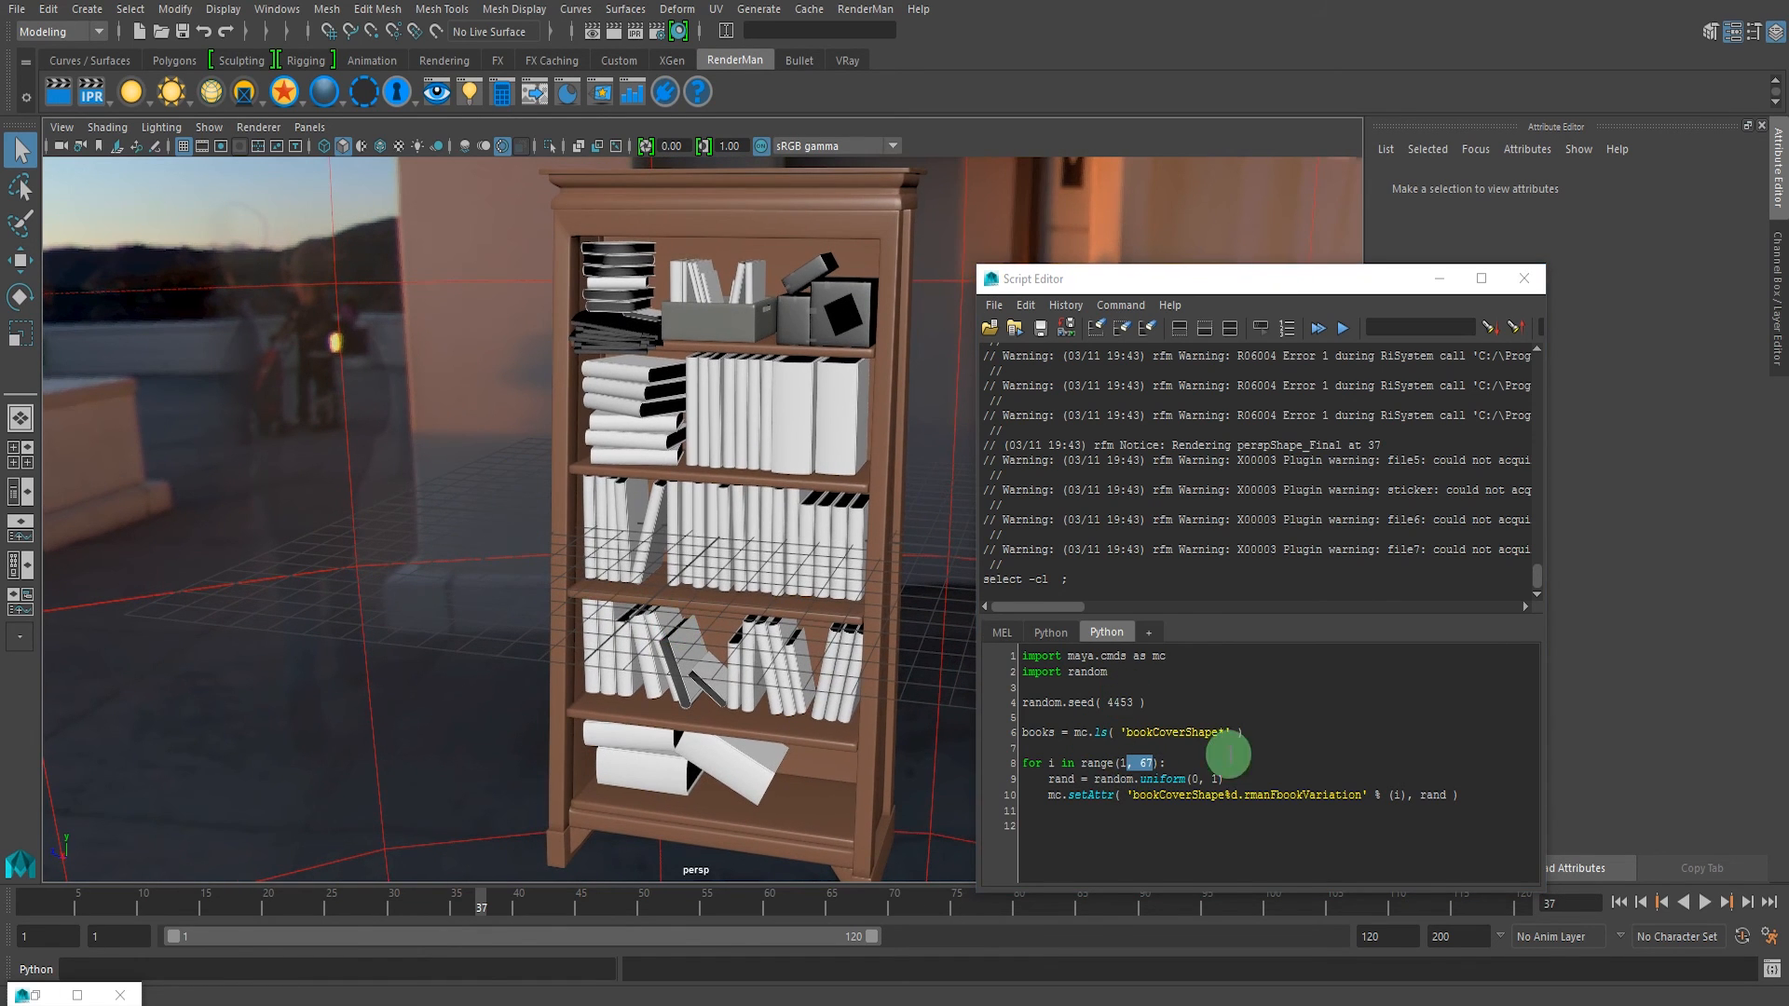
# - Open the Attribute Spread Sheet and arrange it and the Script Editor side by side
pyautogui.click(277, 9)
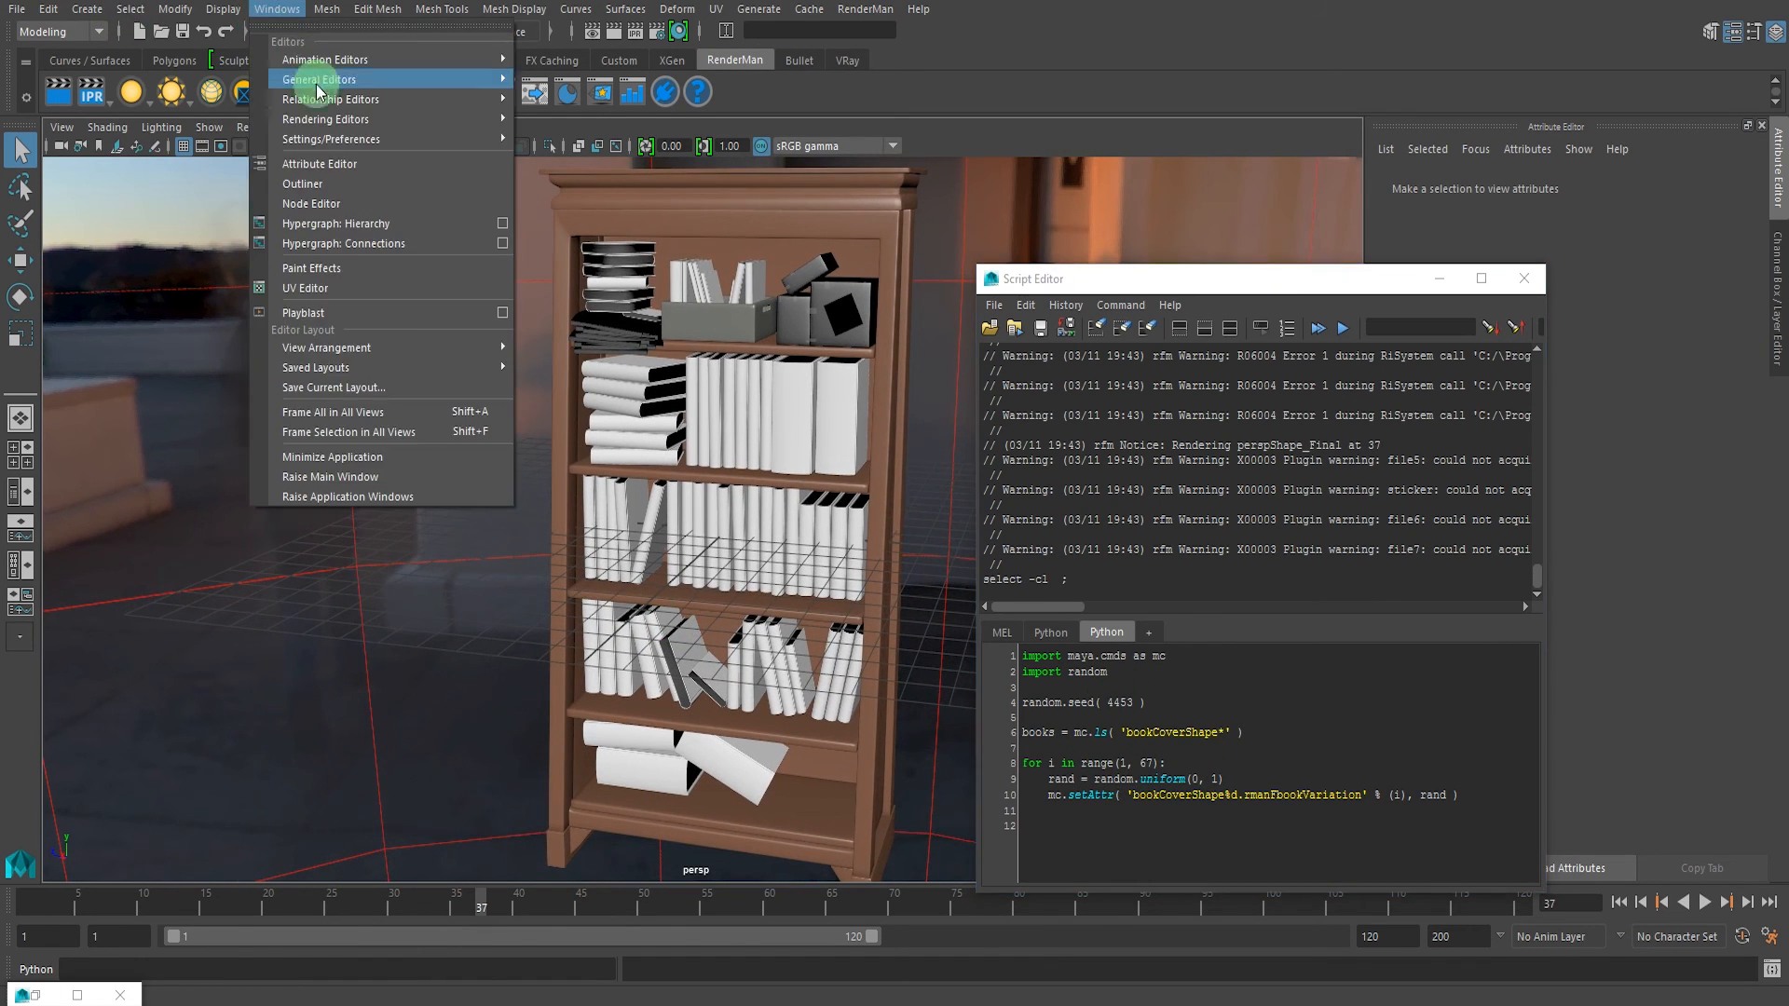
pyautogui.moveTo(312, 79)
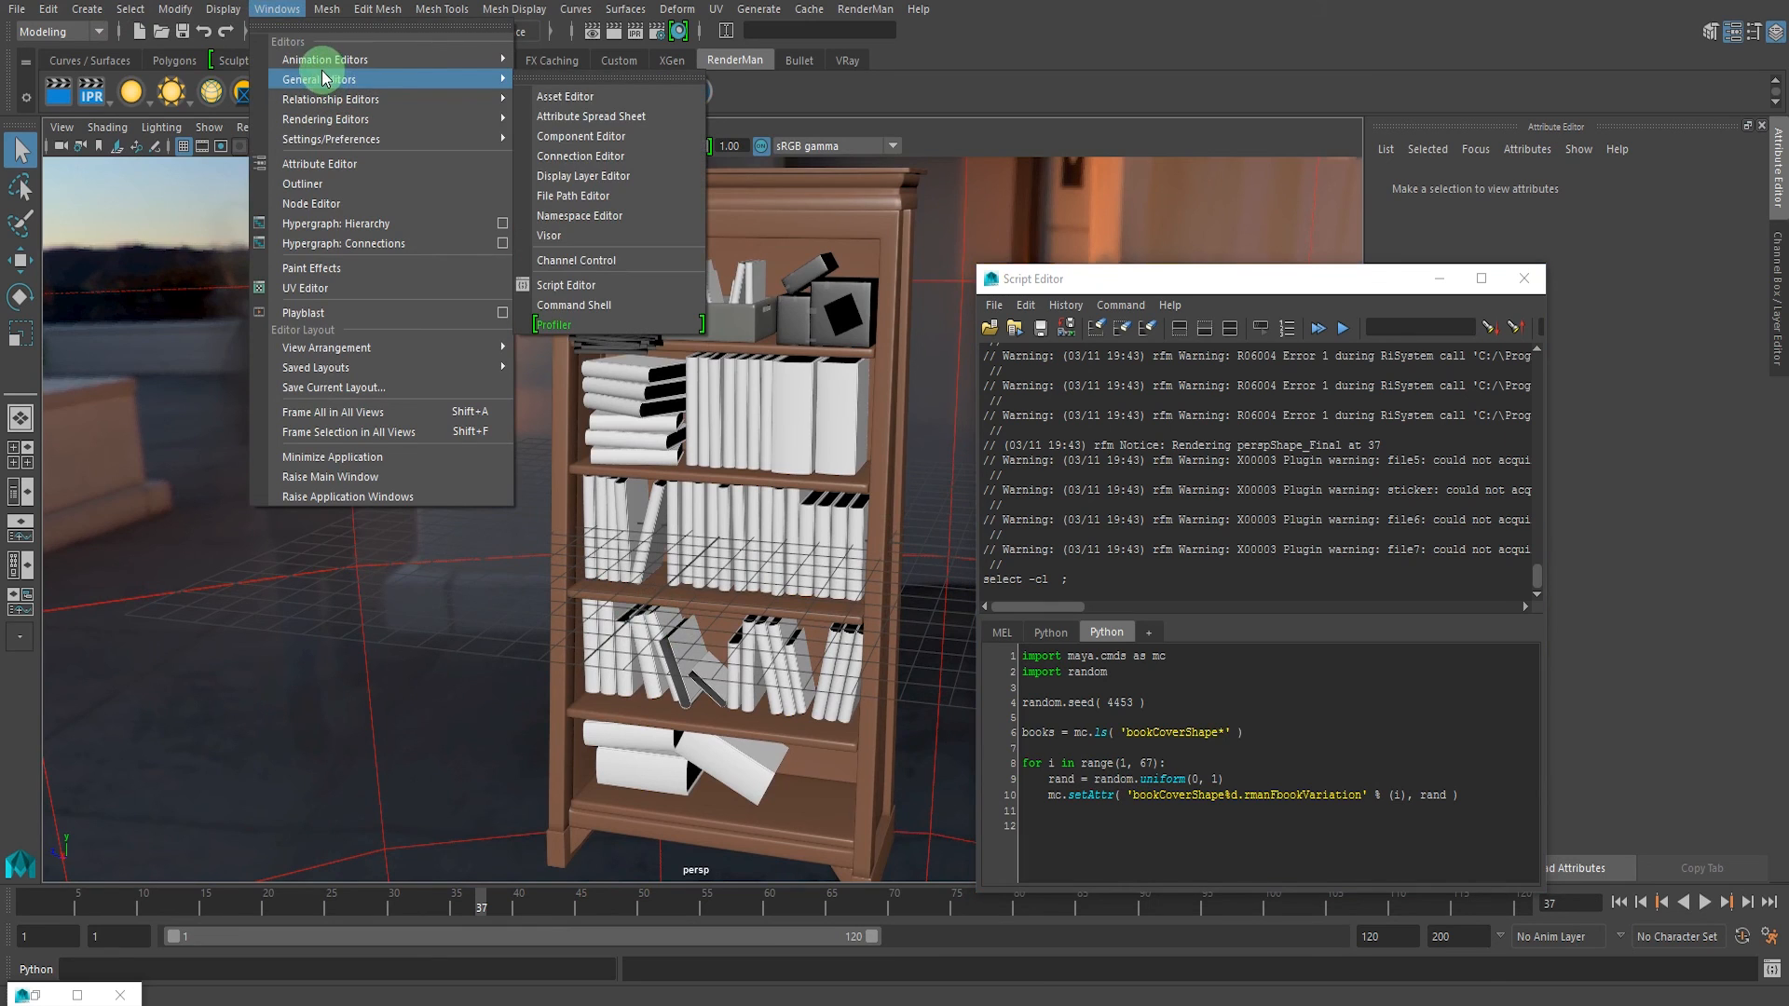
pyautogui.click(585, 121)
pyautogui.moveTo(617, 106); pyautogui.dragTo(544, 43)
pyautogui.moveTo(1265, 279); pyautogui.dragTo(1465, 254)
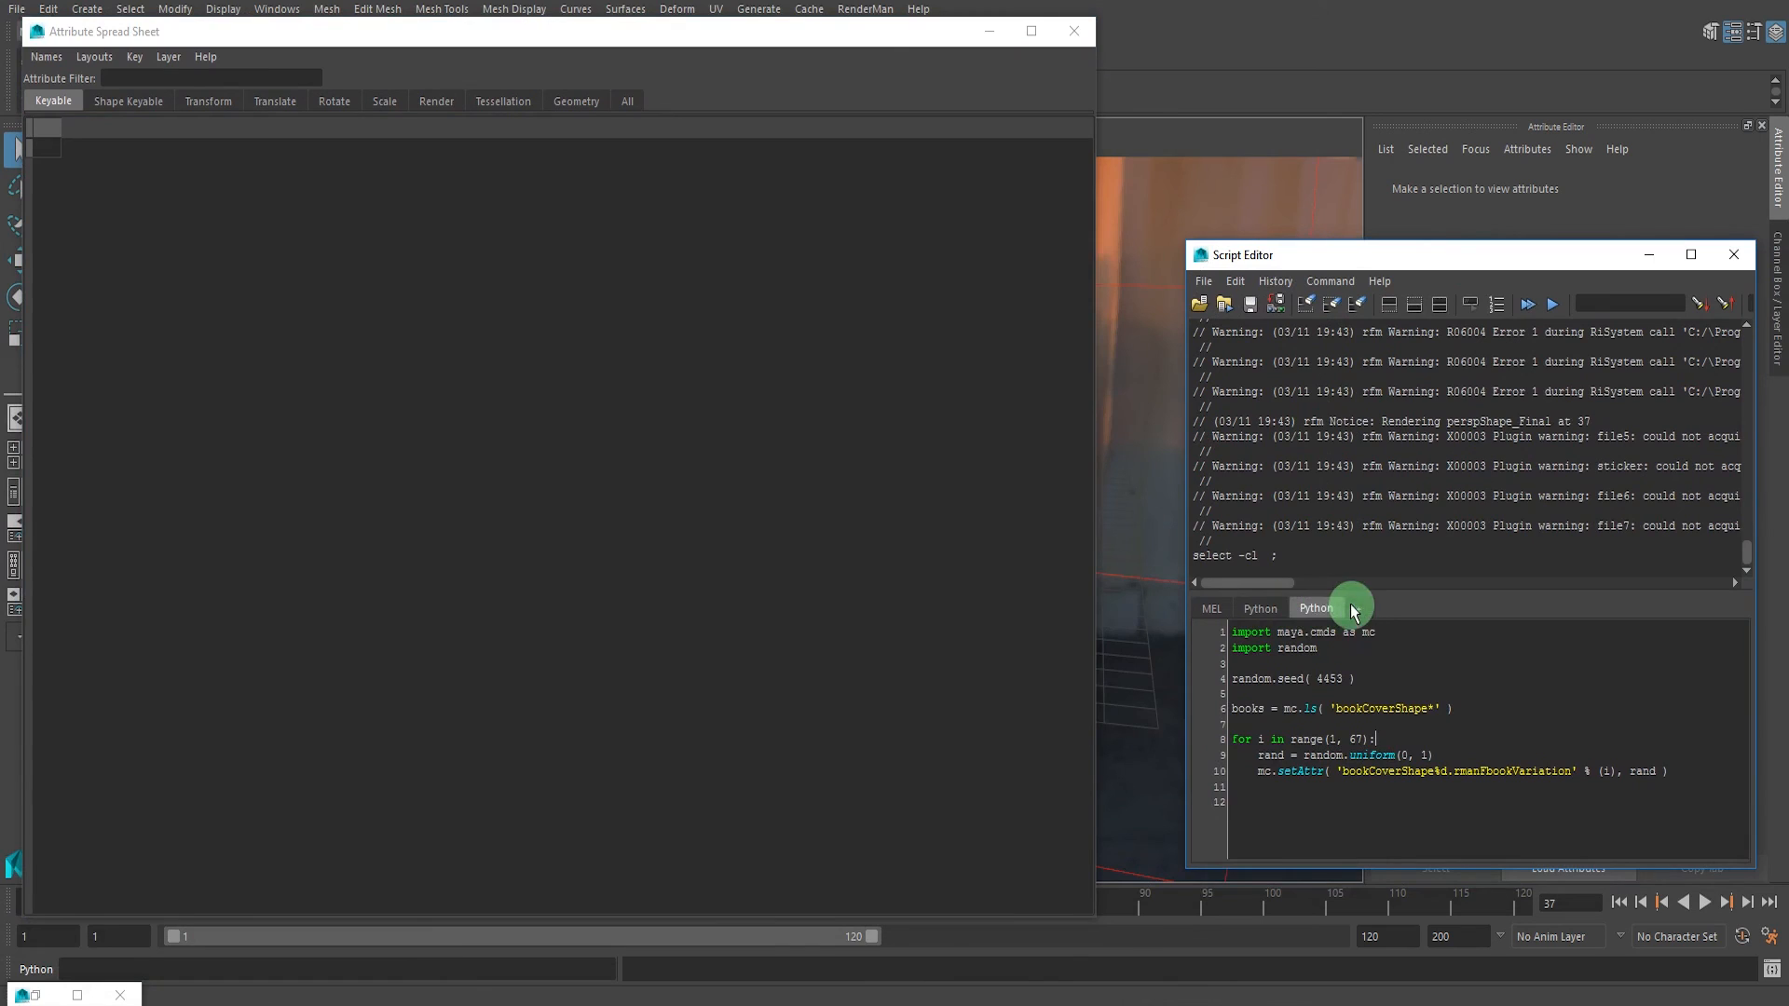
# - Copy the script from the imports through books = mc.ls( 'bookCoverShape*' ) into a new Python script
pyautogui.click(1262, 608)
pyautogui.click(1317, 608)
pyautogui.click(1398, 742)
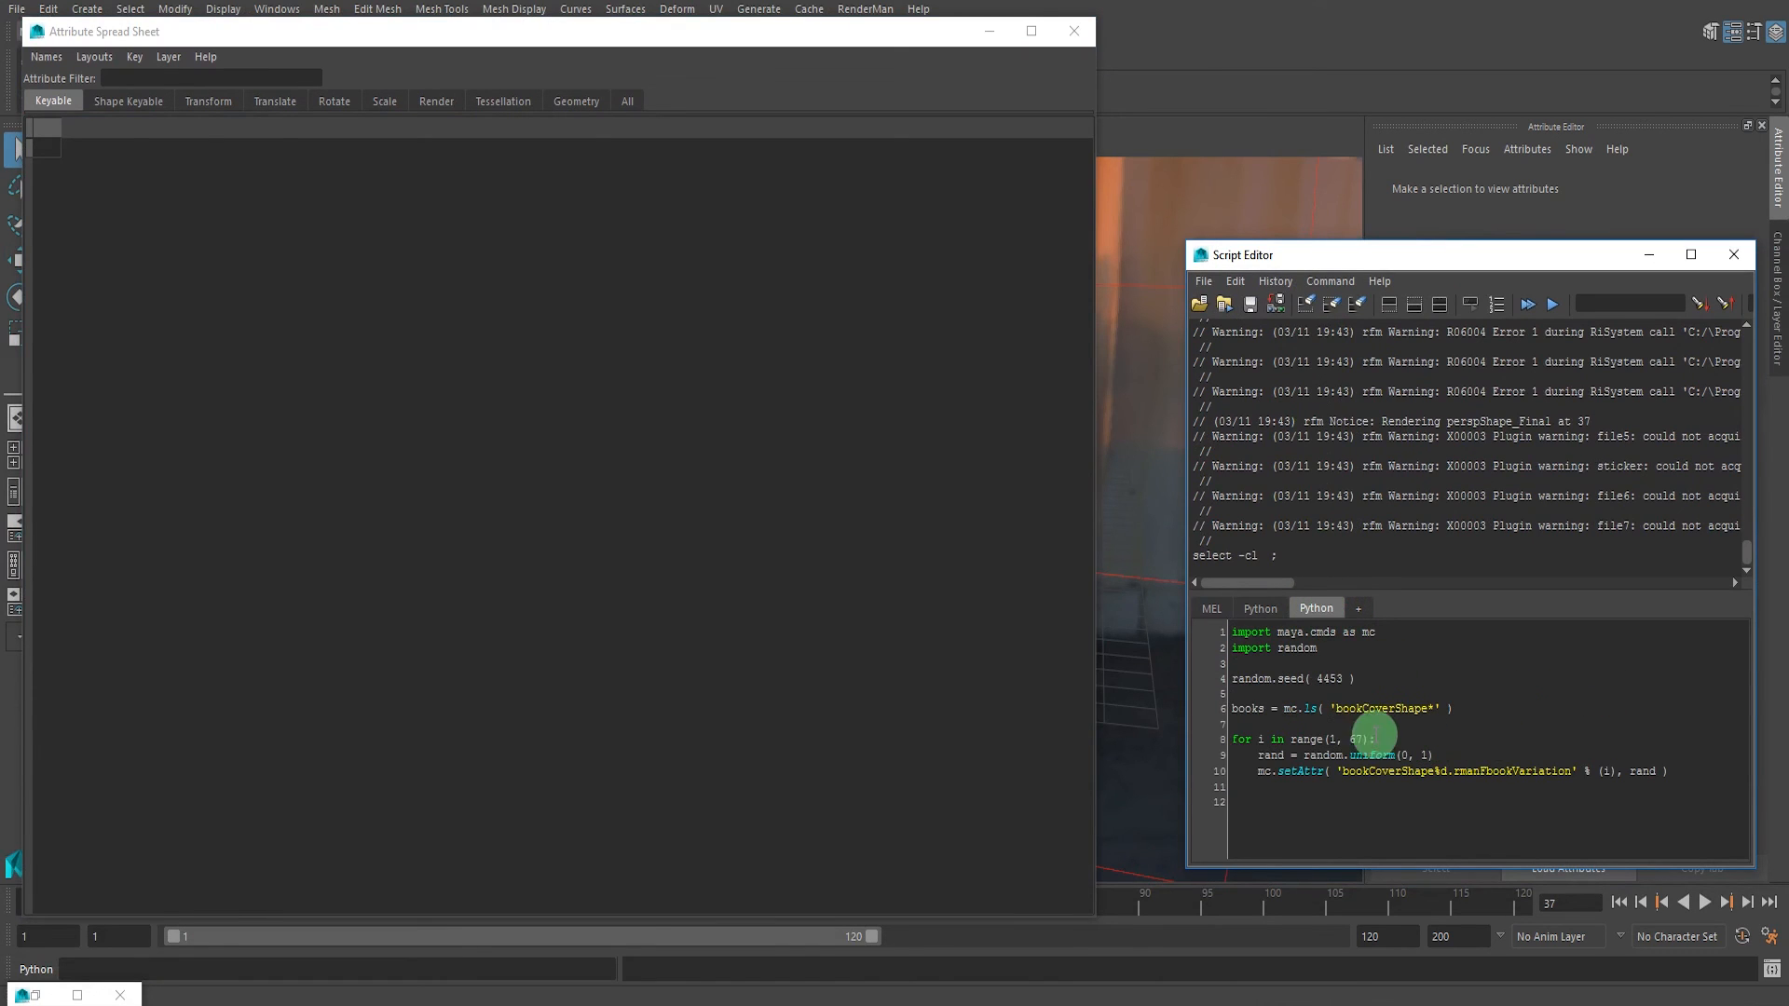
pyautogui.moveTo(1457, 713); pyautogui.dragTo(1277, 690)
pyautogui.click(1423, 730)
pyautogui.moveTo(1450, 710); pyautogui.dragTo(1359, 606)
pyautogui.hotkey('ctrl', 'c')
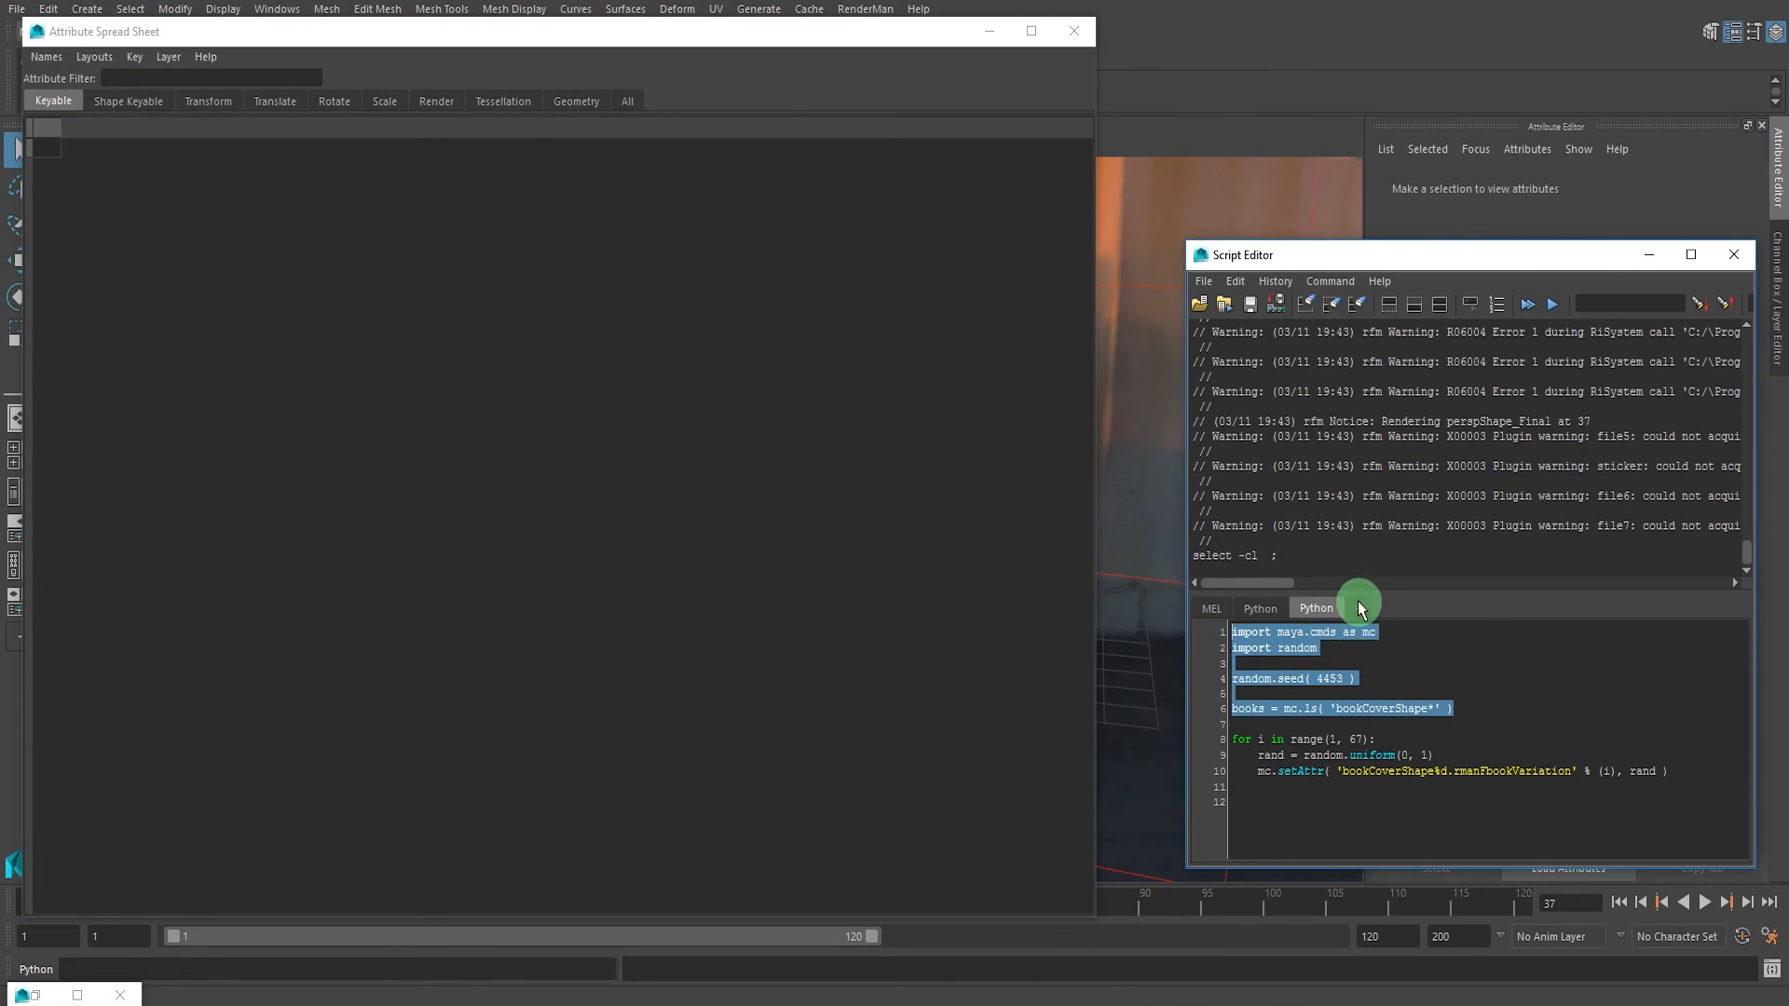
pyautogui.click(1358, 607)
pyautogui.click(892, 508)
pyautogui.hotkey('ctrl', 'v')
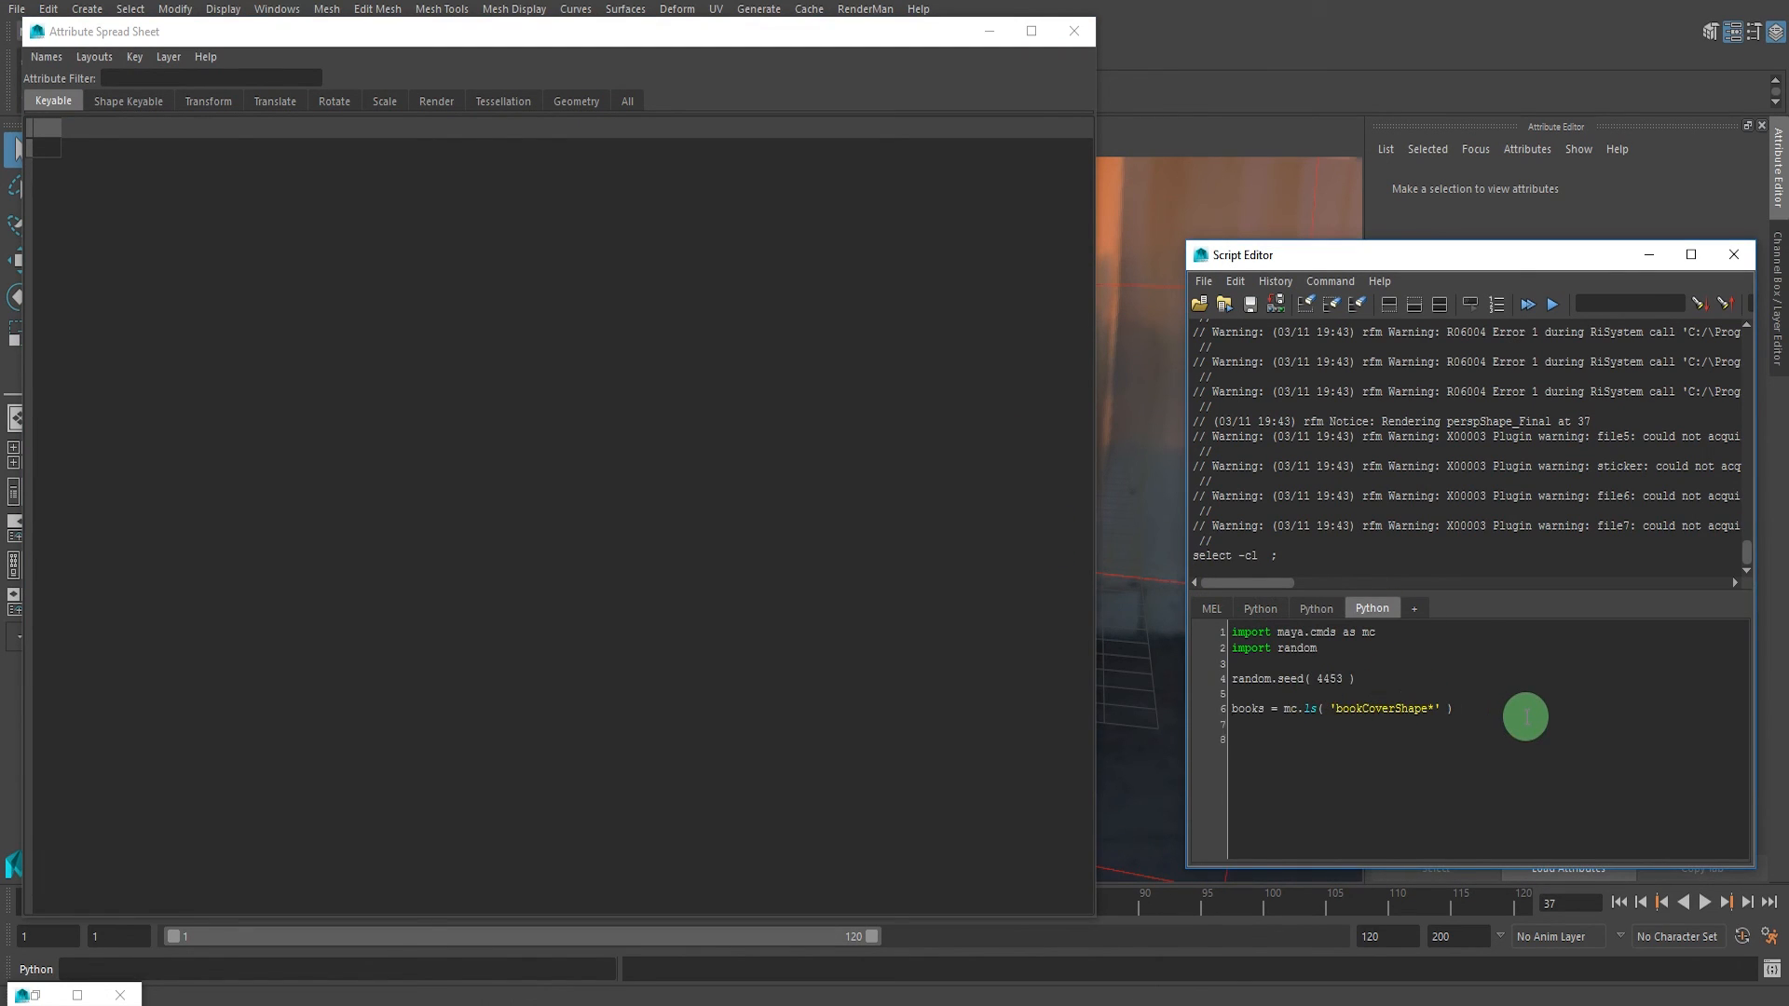
# - Add mc.select( books ) to the new script and run it to select all the book cover shapes
pyautogui.write('mc.')
pyautogui.write('selecti')
pyautogui.write(' bokos')
pyautogui.click(1147, 359)
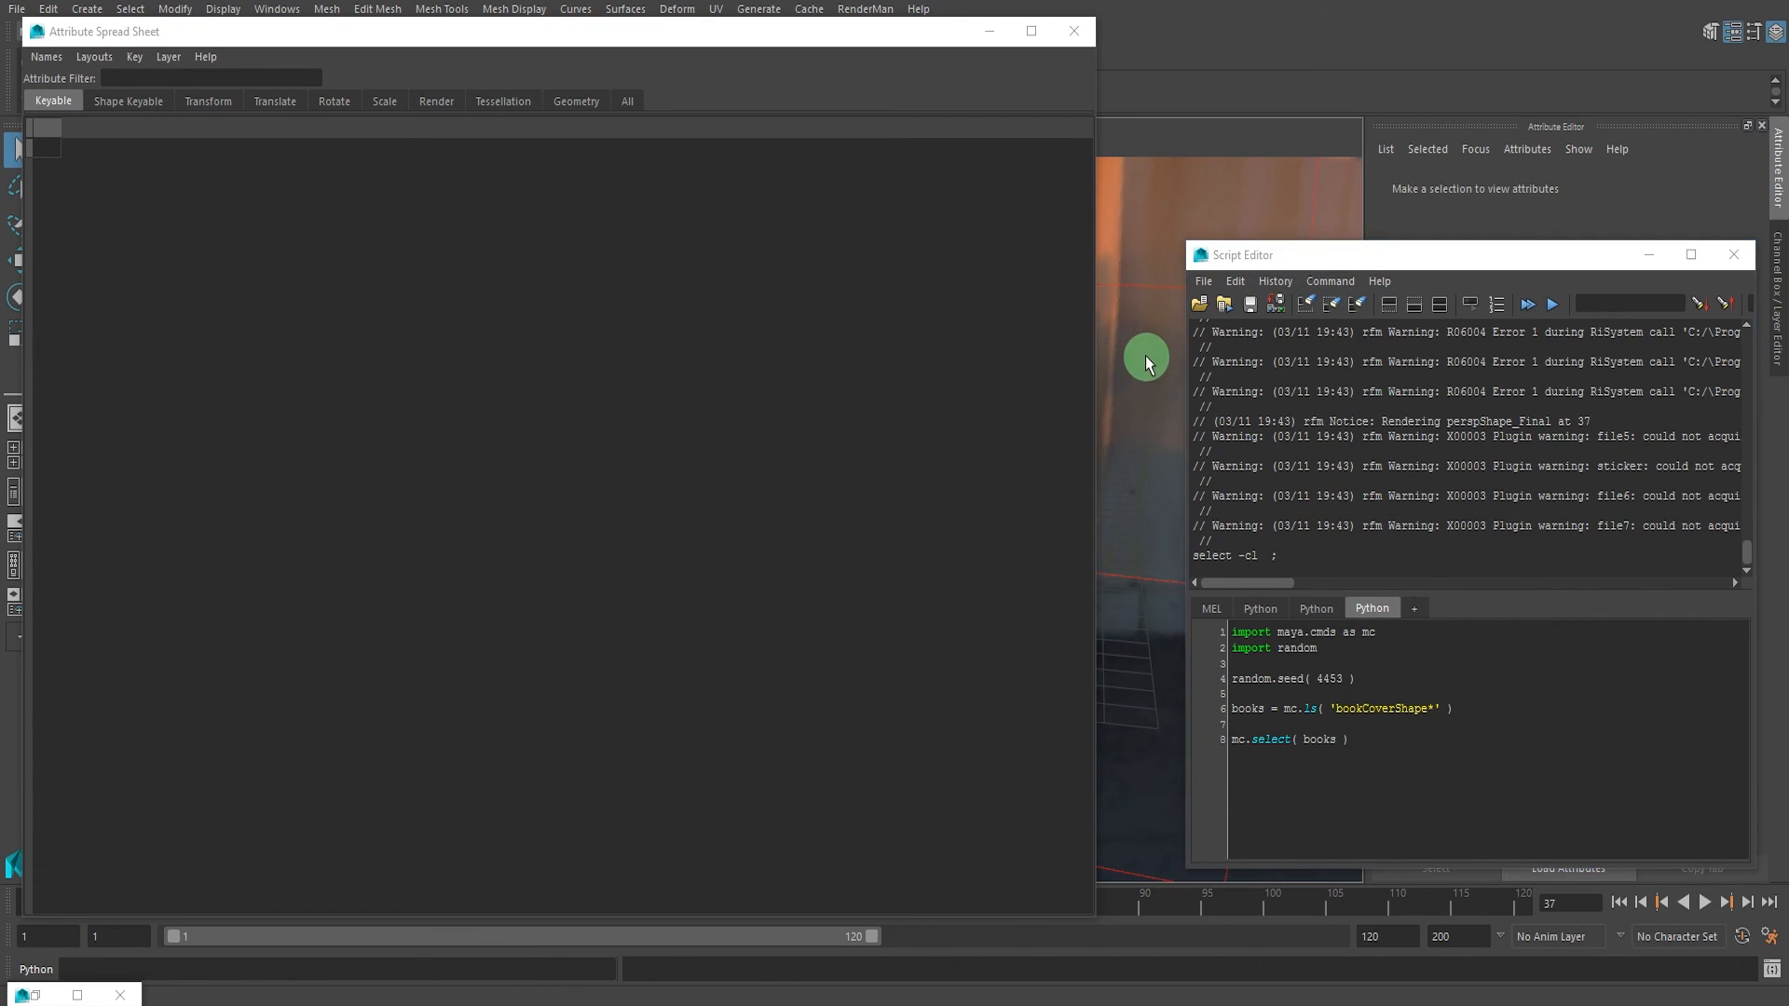
pyautogui.click(1525, 306)
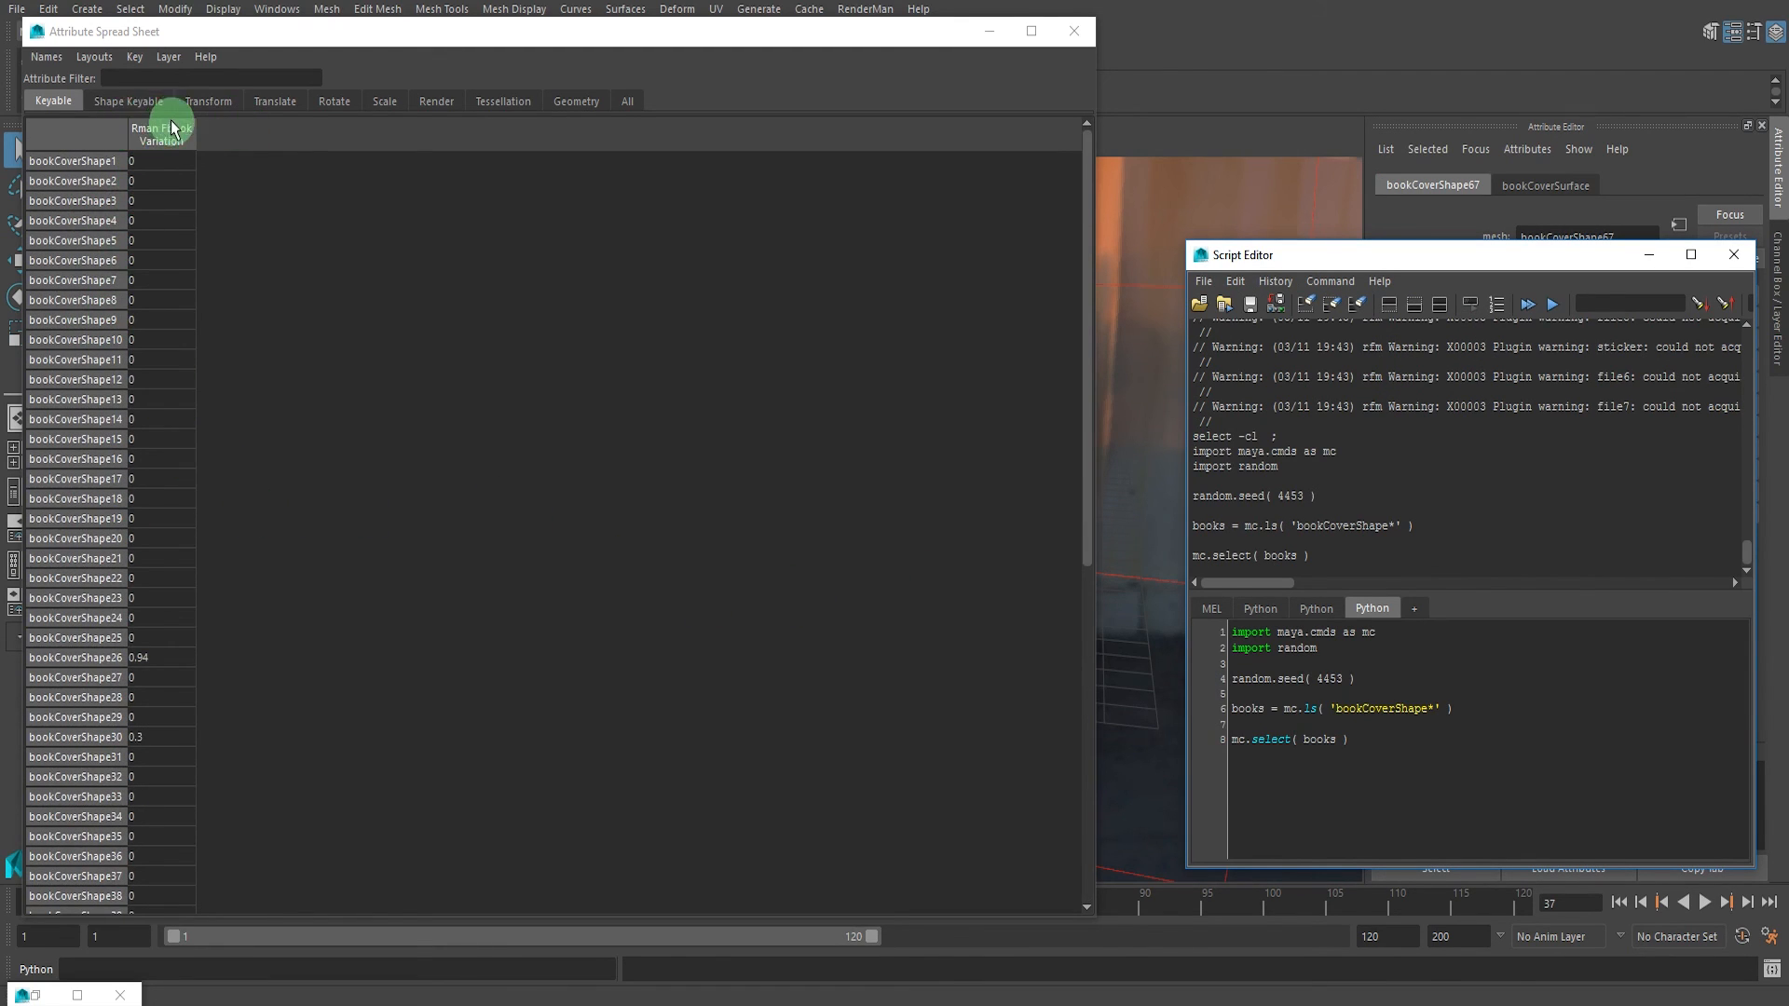
# - Set Rman Fbook Variation to 0 for bookCoverShape26 and bookCoverShape30 in the Attribute Spread Sheet
pyautogui.scroll(-8, 163, 186)
pyautogui.scroll(8, 169, 306)
pyautogui.scroll(-1, 166, 541)
pyautogui.doubleClick(143, 679)
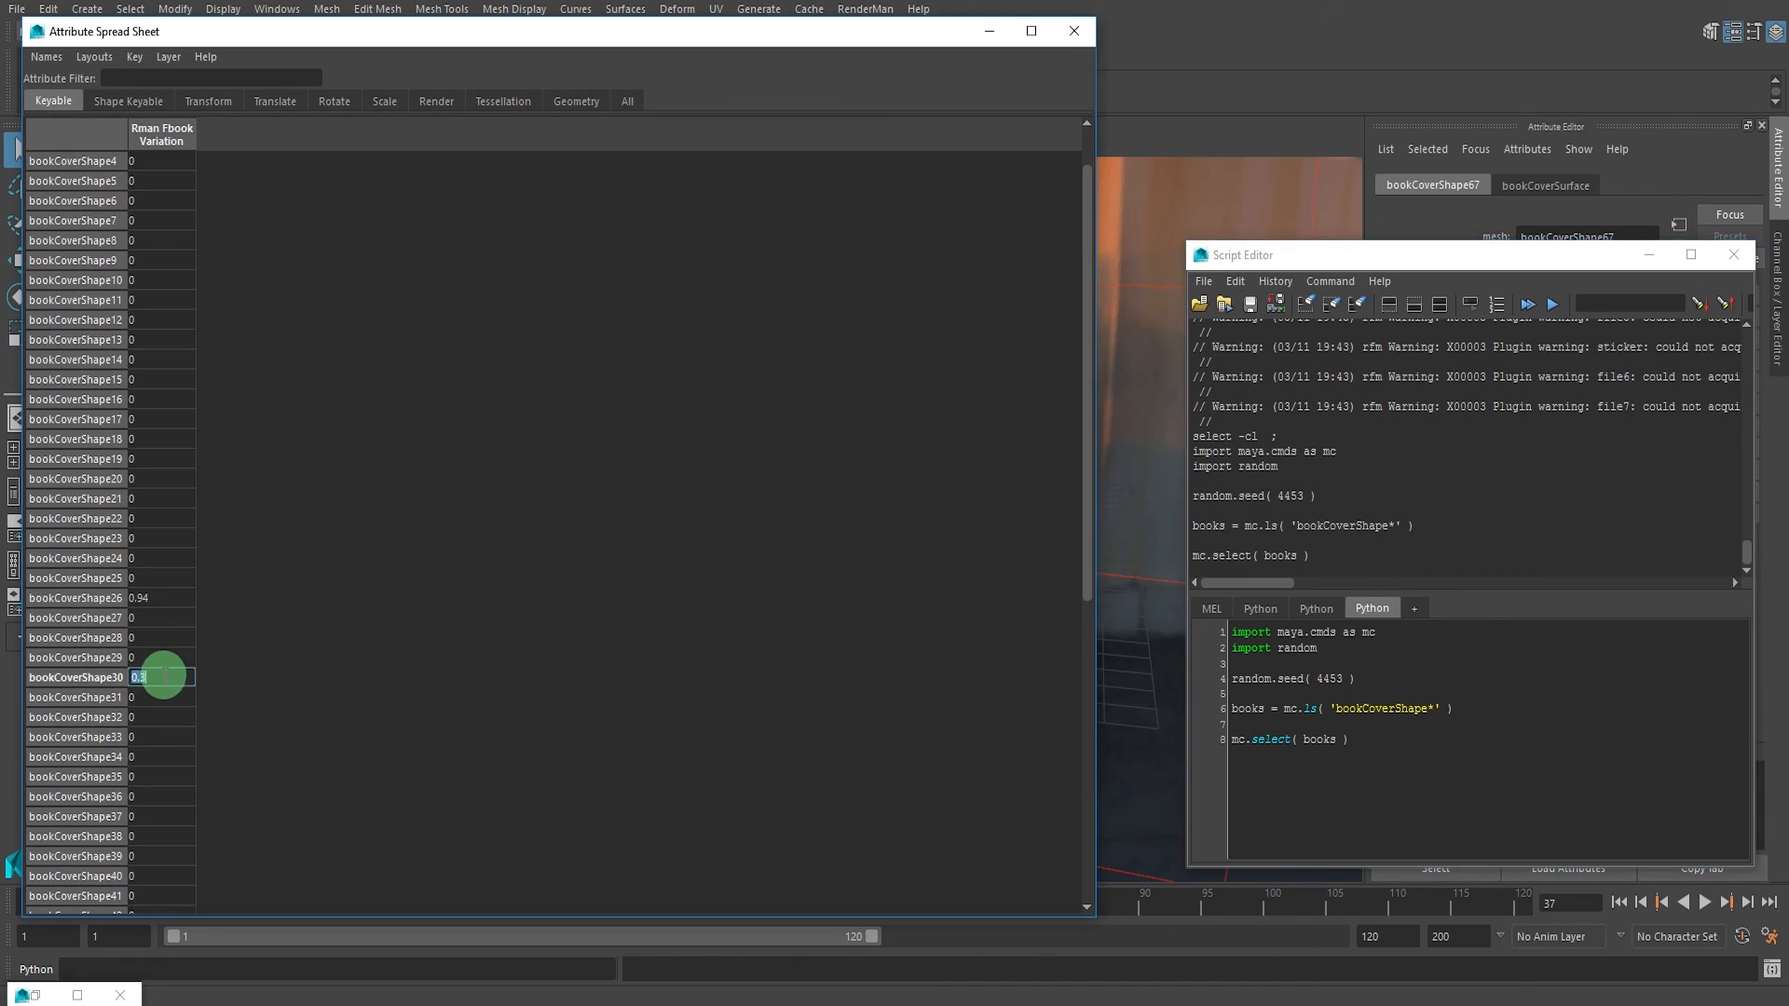
pyautogui.doubleClick(152, 599)
pyautogui.write('0')
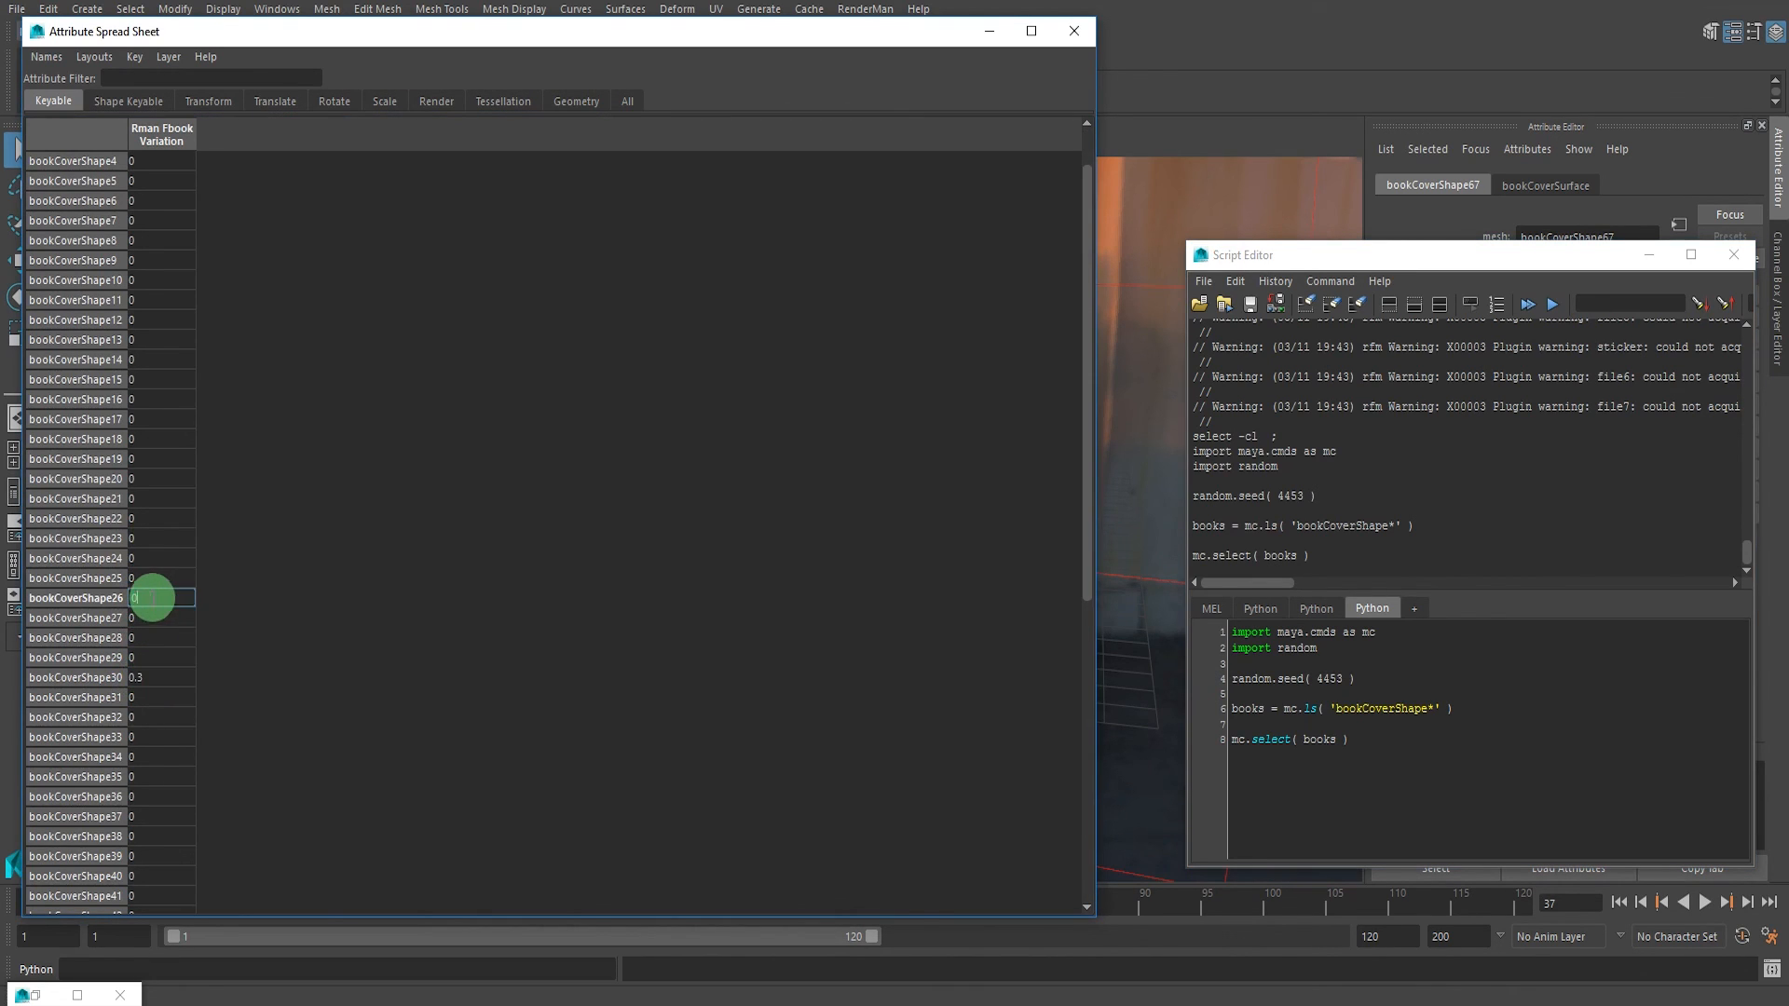
pyautogui.doubleClick(150, 677)
pyautogui.press('Return')
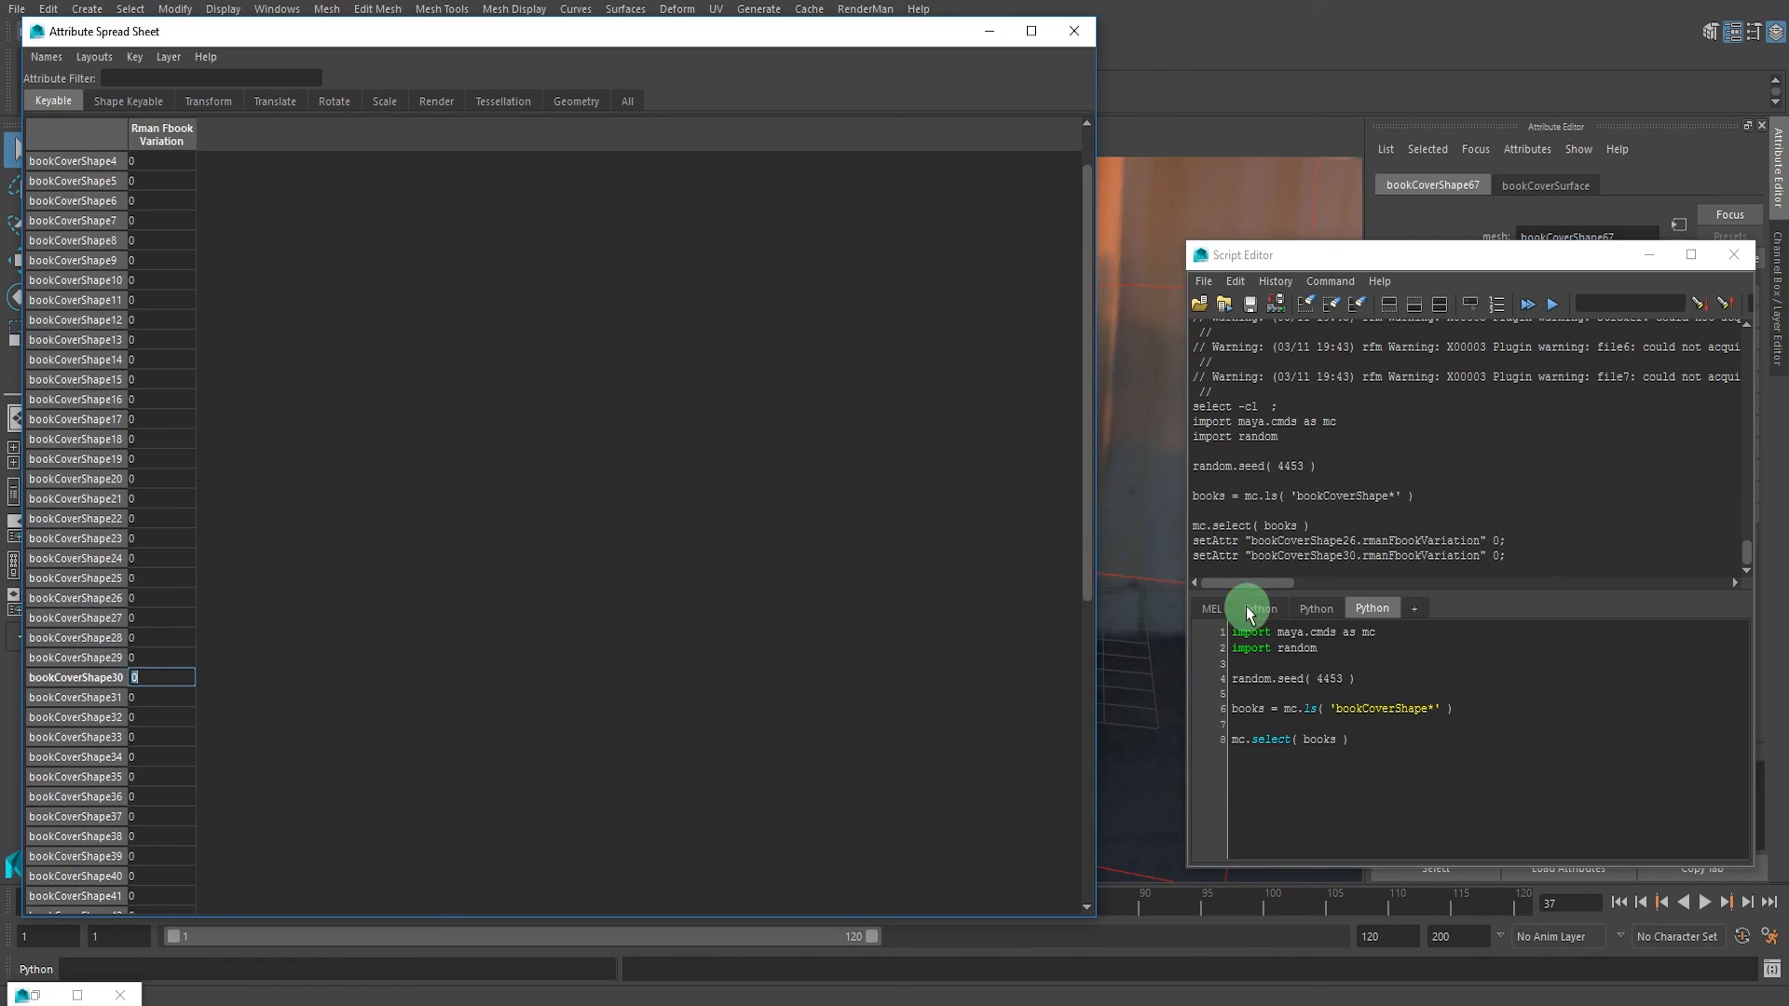
# - Run the for-loop script with the book cover shapes selected and review the Rman Fbook Variation values in the spread sheet
pyautogui.click(1315, 608)
pyautogui.click(1388, 739)
pyautogui.moveTo(1698, 781); pyautogui.dragTo(1363, 702)
pyautogui.click(1494, 733)
pyautogui.click(1144, 460)
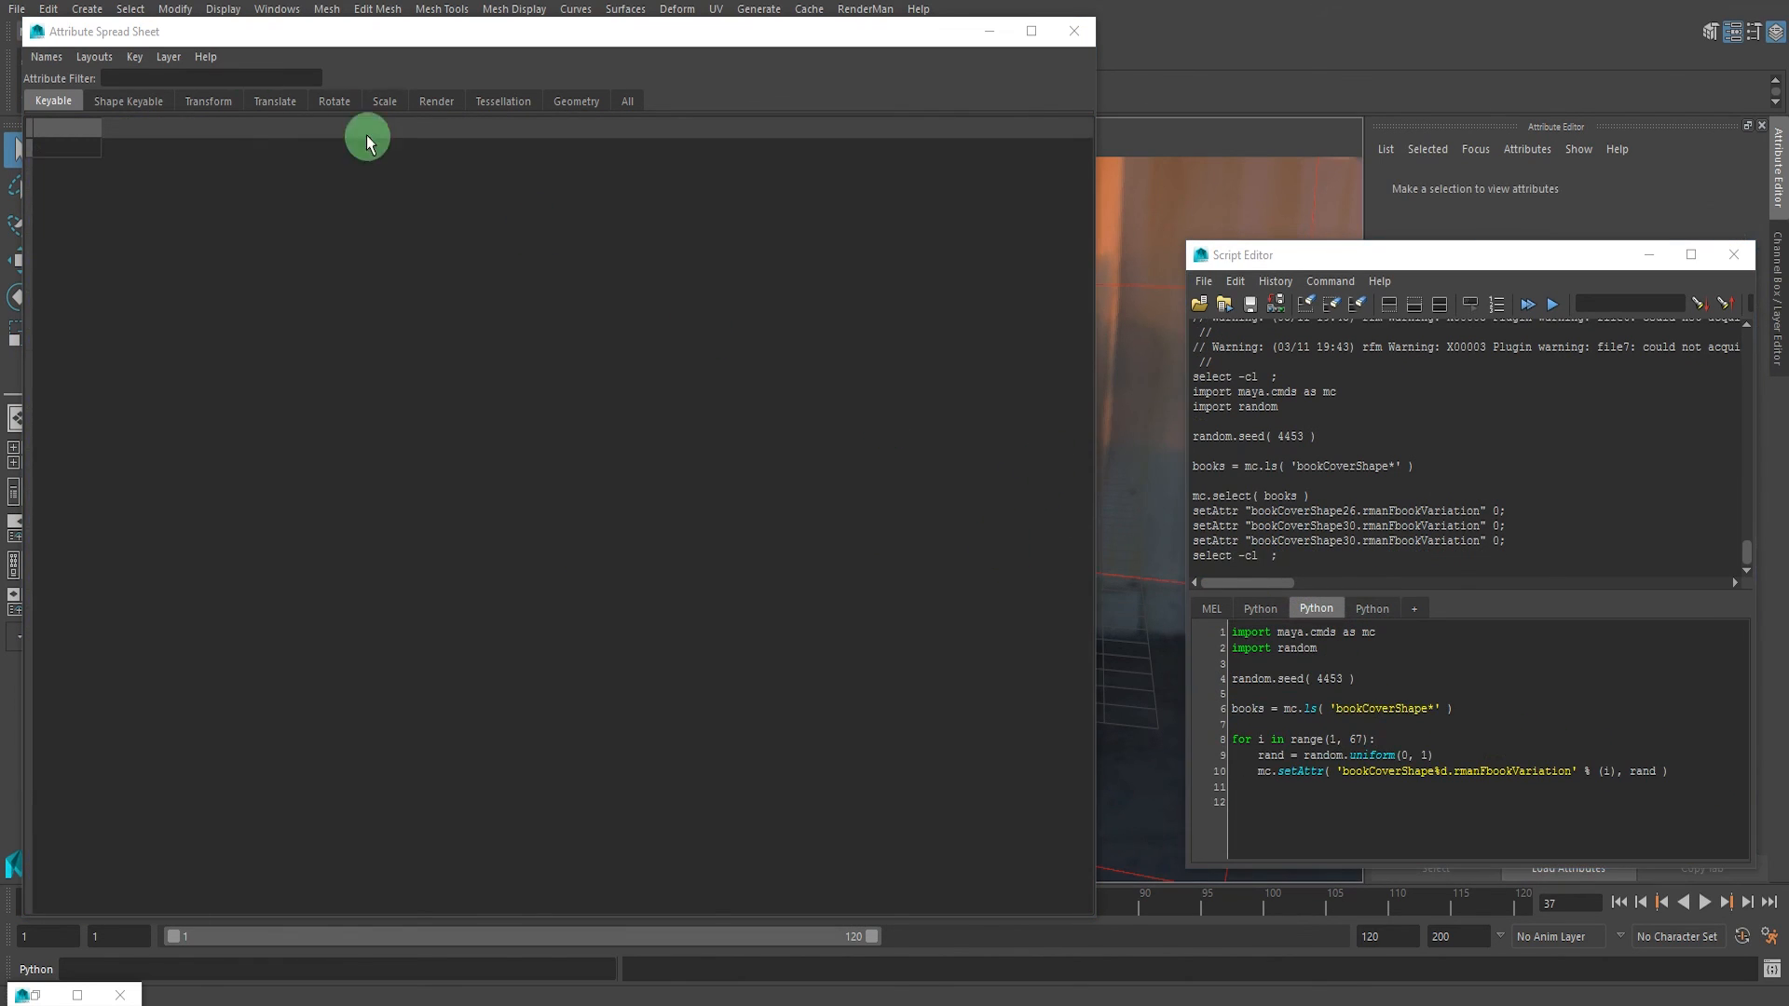
pyautogui.hotkey('ctrl', 'z')
pyautogui.hotkey('ctrl', 'z')
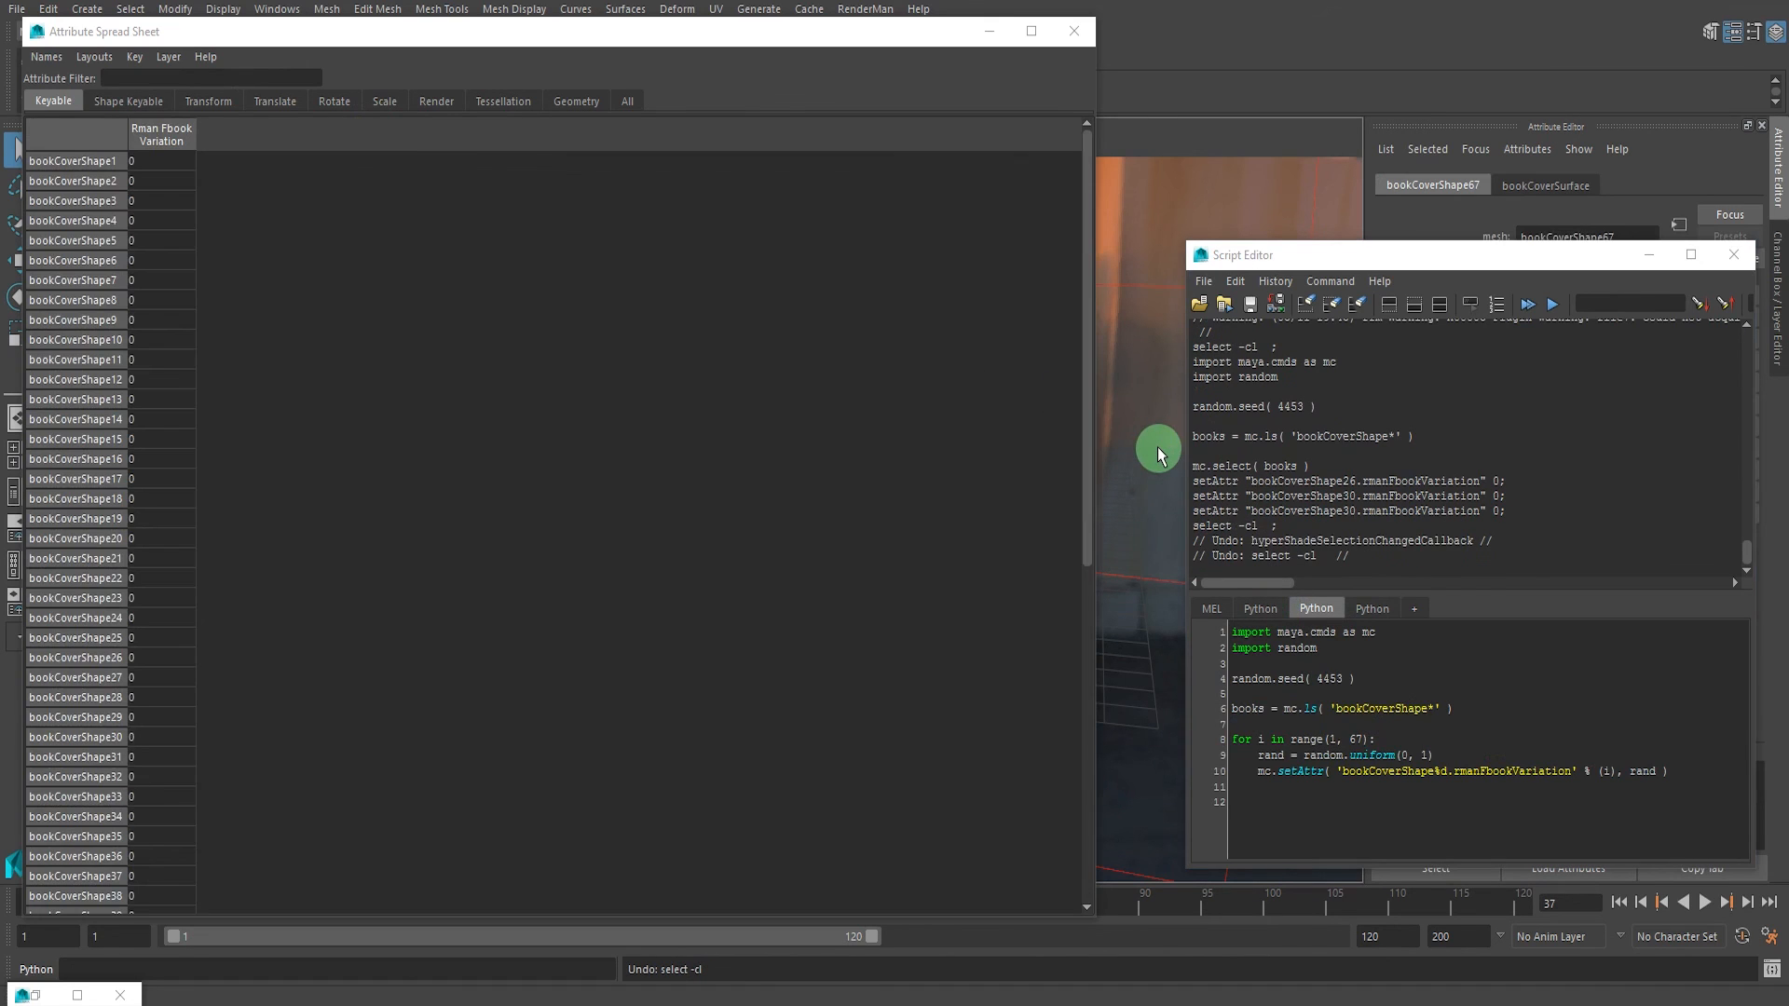
pyautogui.click(1528, 313)
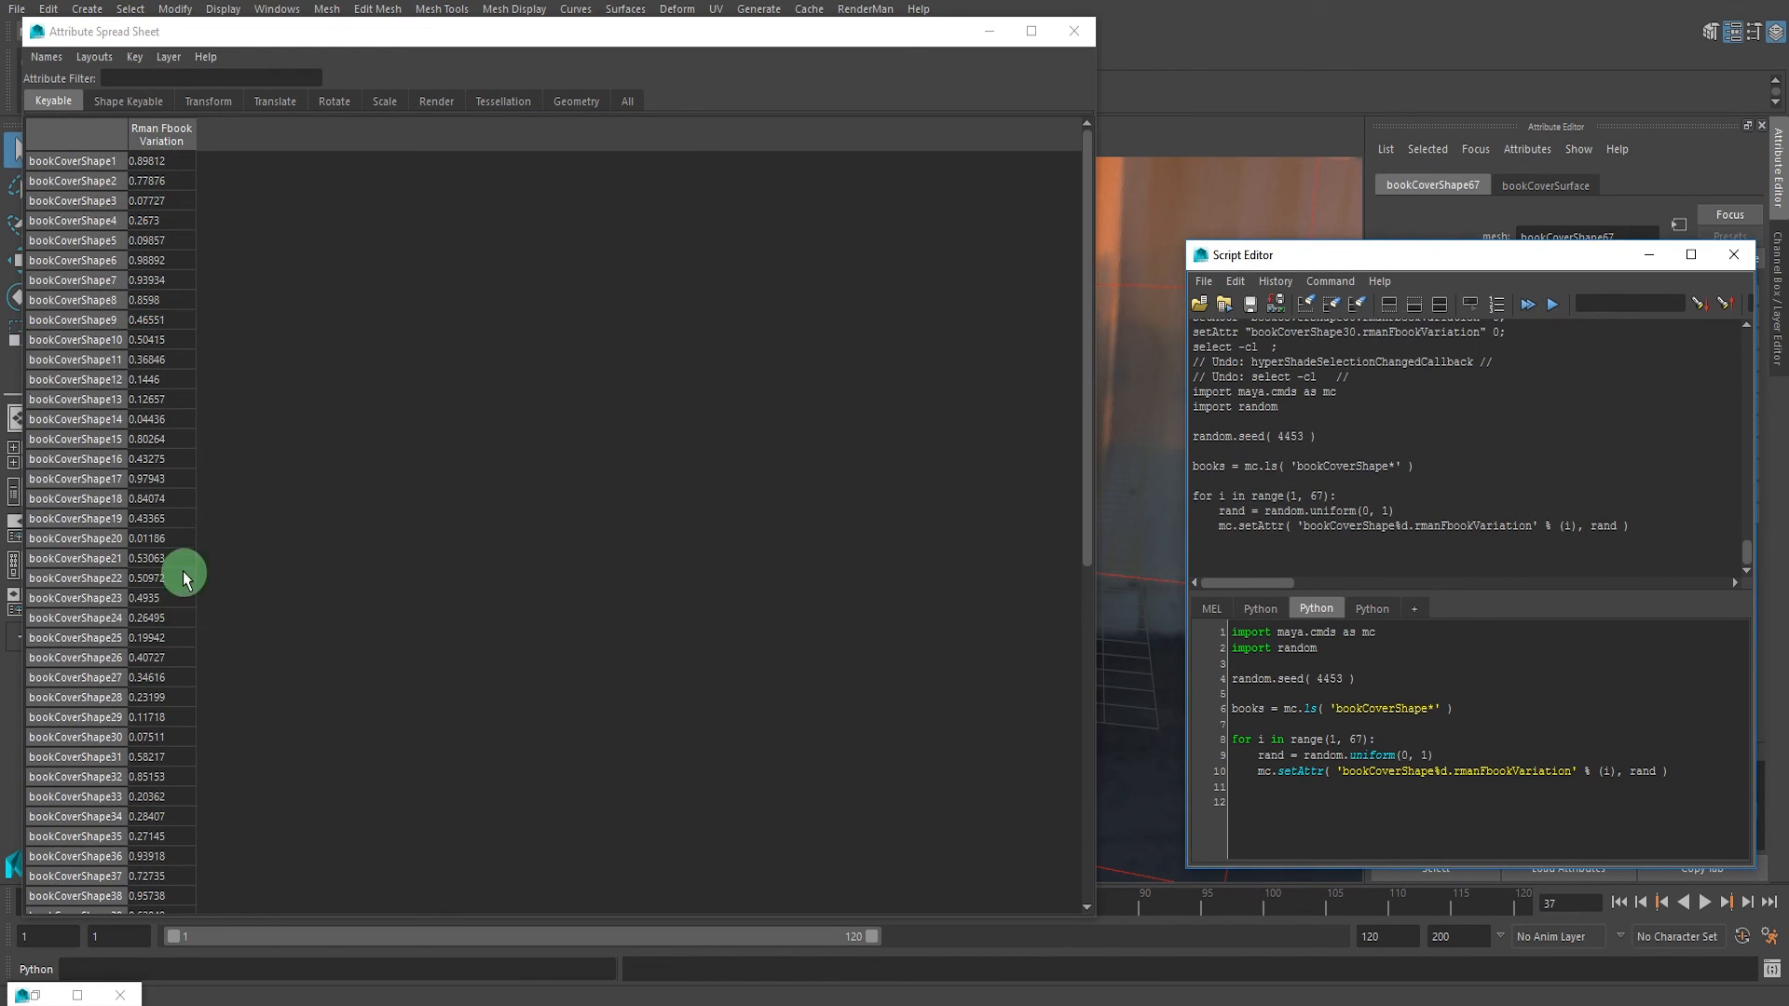
pyautogui.scroll(-10, 168, 395)
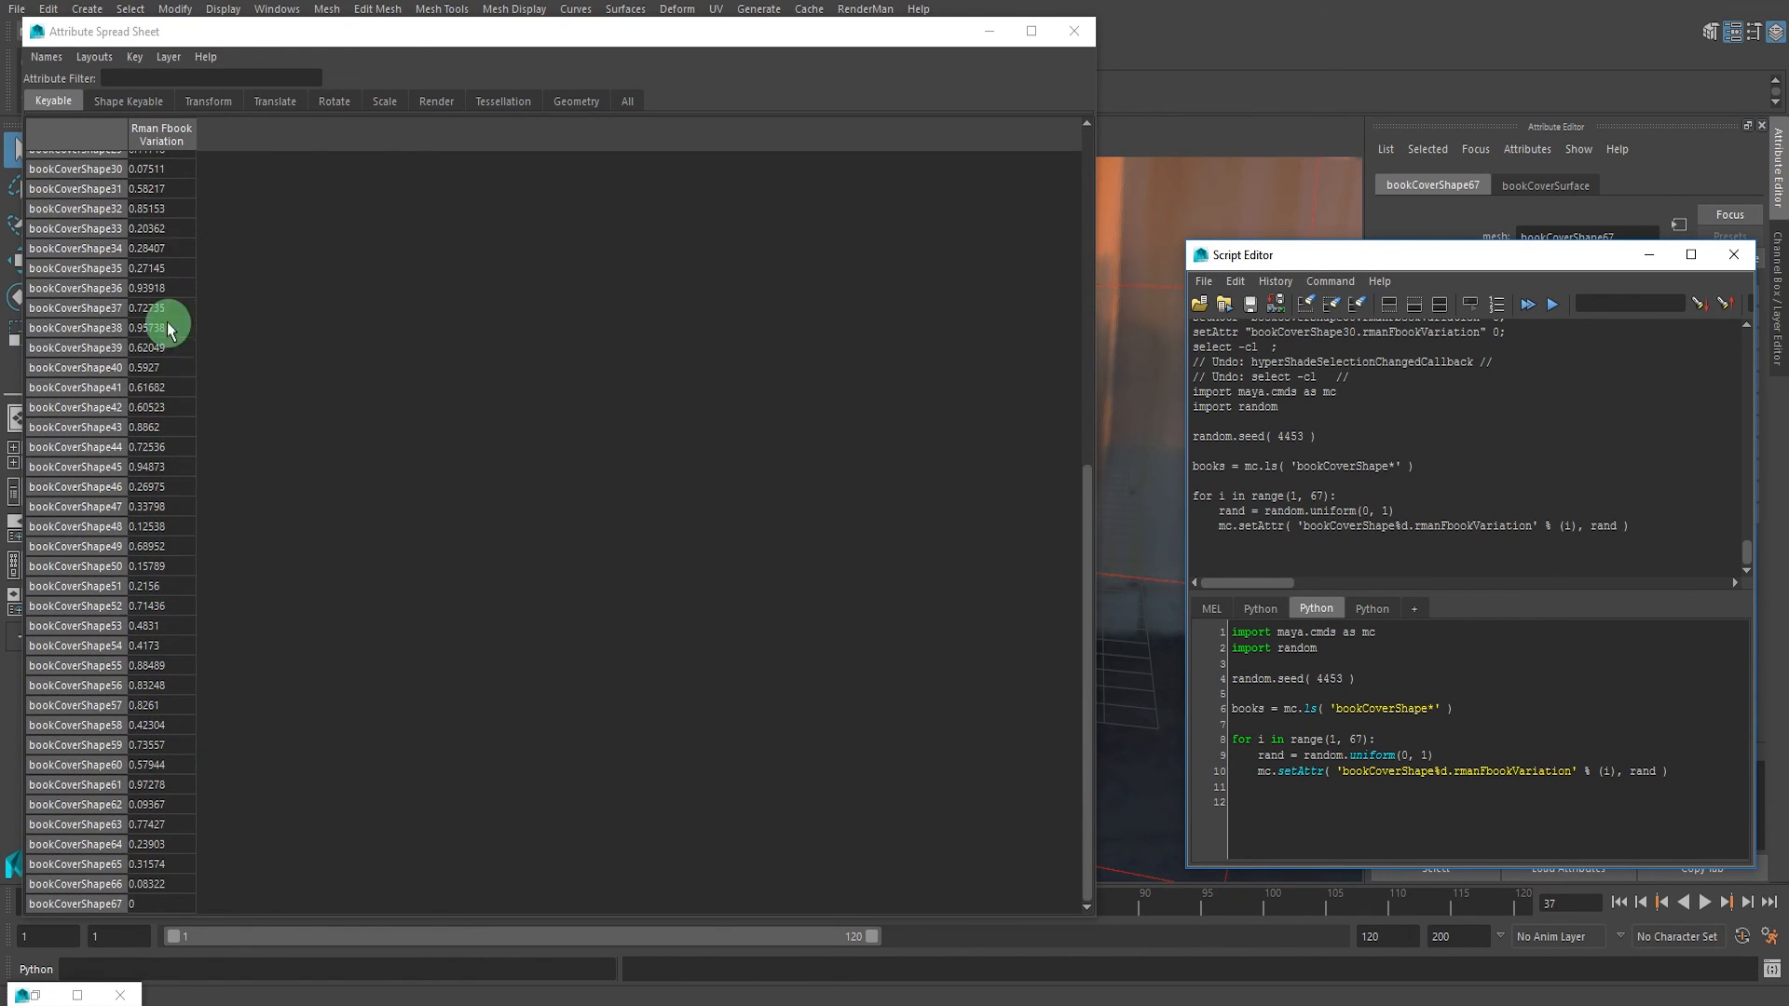
pyautogui.scroll(6, 156, 372)
pyautogui.scroll(4, 161, 408)
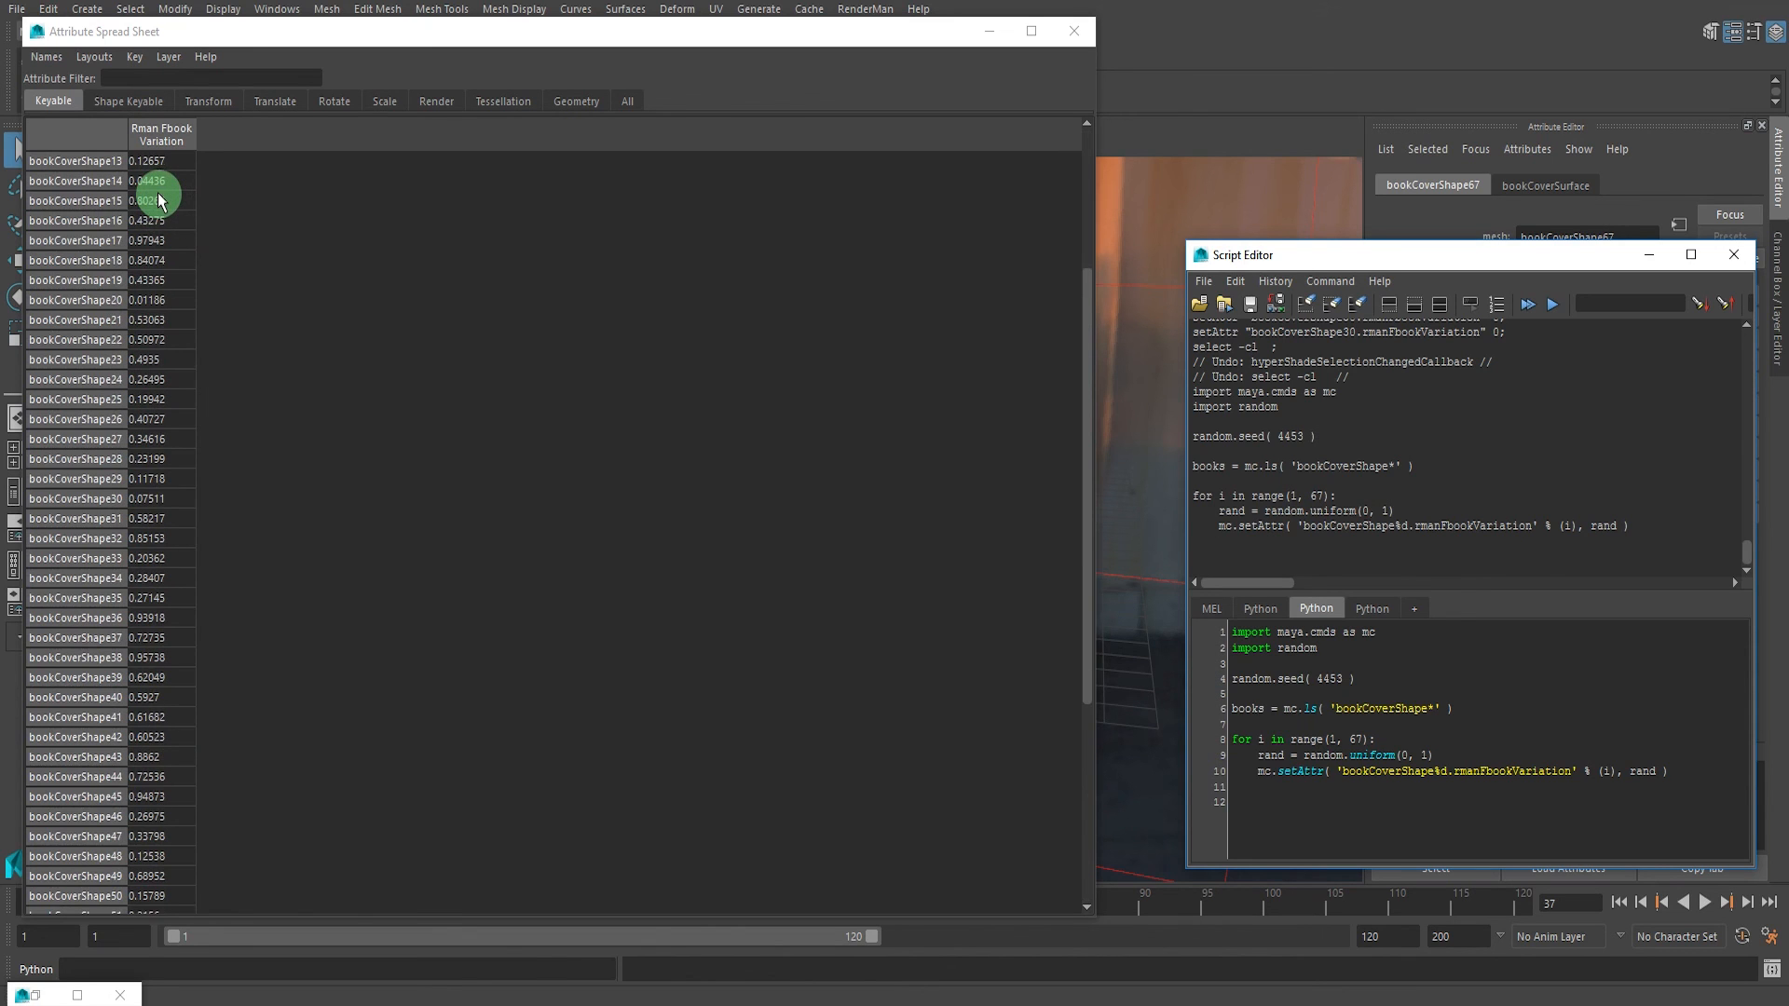
# - Shrink the Attribute Spread Sheet window and place it beside the bookcase
pyautogui.moveTo(360, 35); pyautogui.dragTo(588, 44)
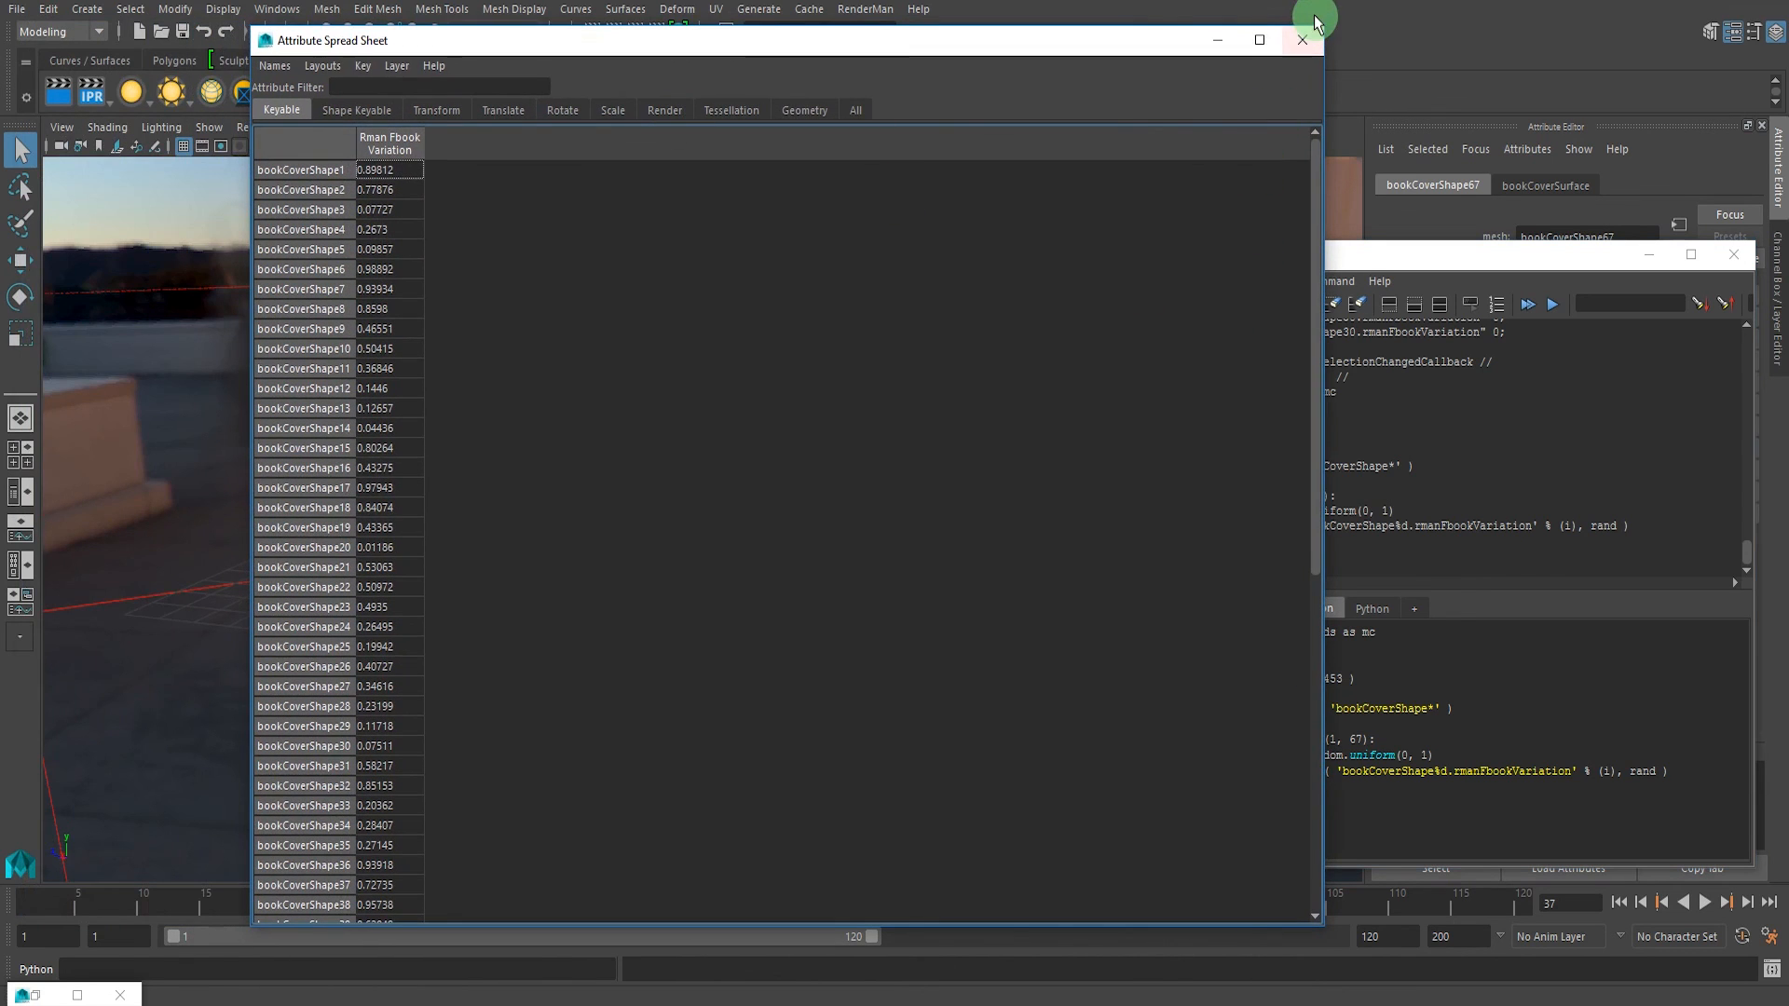
pyautogui.moveTo(1322, 26); pyautogui.dragTo(553, 274)
pyautogui.moveTo(373, 285); pyautogui.dragTo(428, 213)
pyautogui.moveTo(597, 326); pyautogui.dragTo(605, 401)
# - Select bookCover30, bookCover29 and bookCover26 one after another on the bookcase to identify the individual books
pyautogui.keyDown('alt'); pyautogui.moveTo(728, 398); pyautogui.dragTo(771, 401, button='middle'); pyautogui.keyUp('alt')
pyautogui.scroll(1, 733, 411)
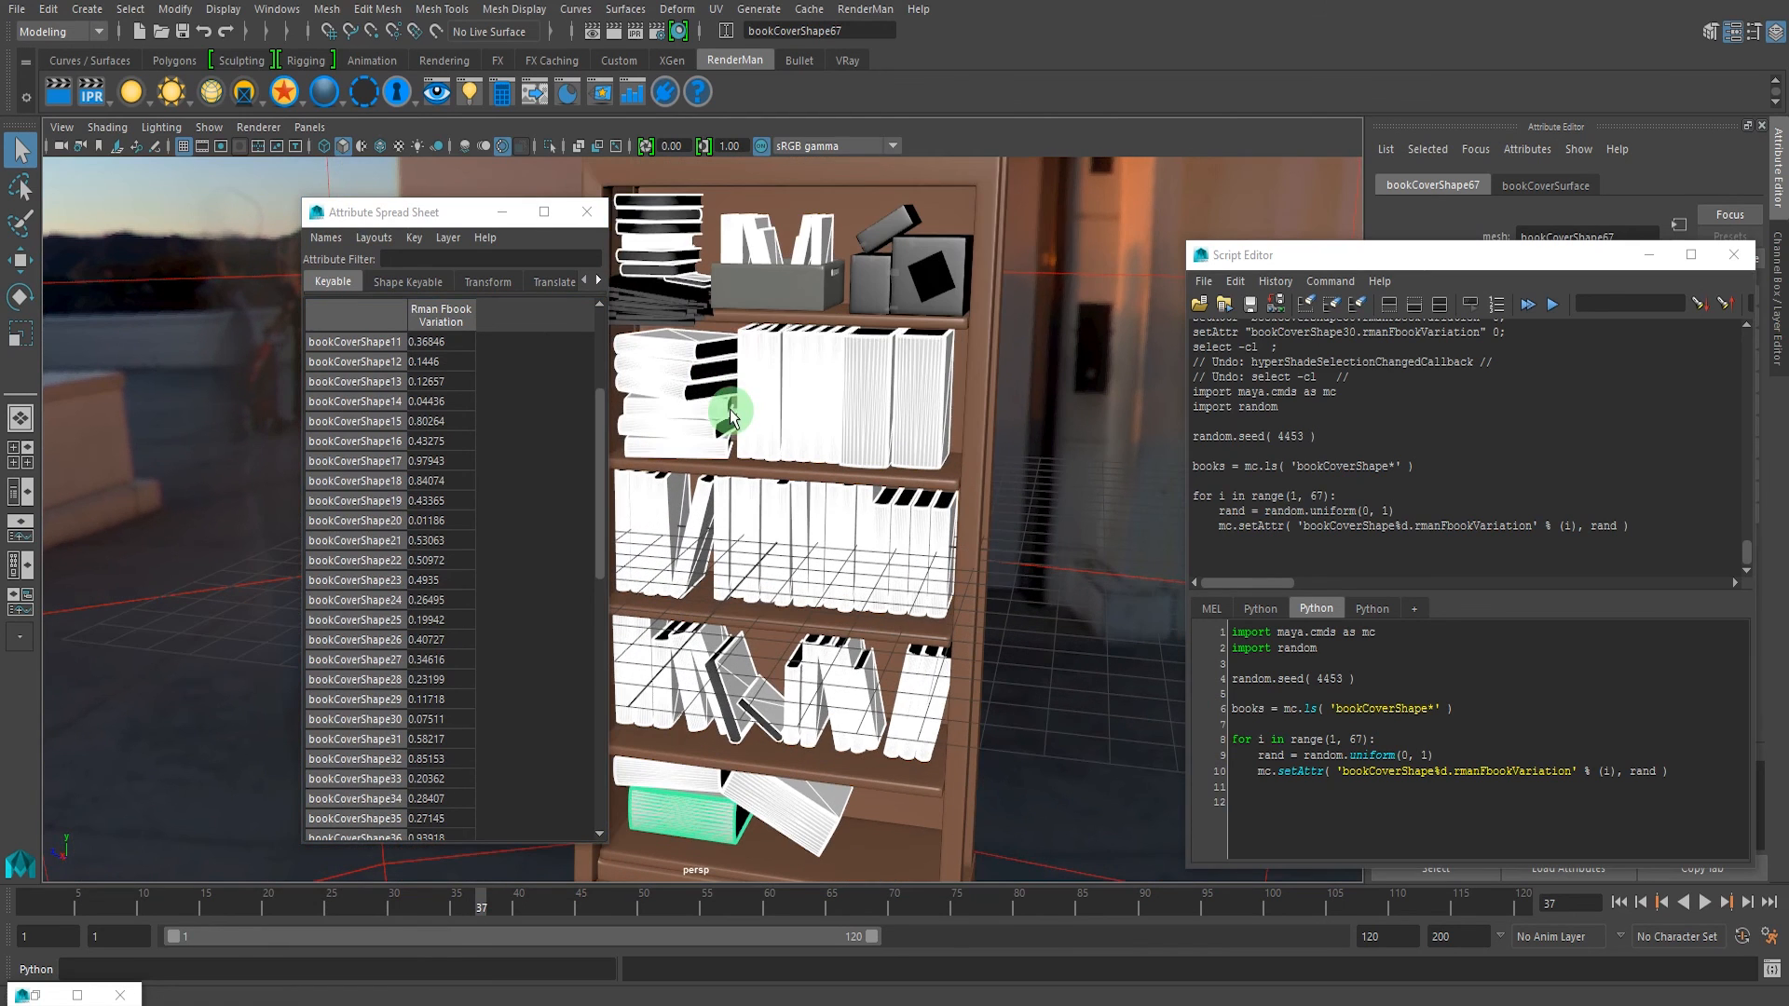
pyautogui.keyDown('alt'); pyautogui.moveTo(644, 428); pyautogui.dragTo(720, 422, button='middle'); pyautogui.keyUp('alt')
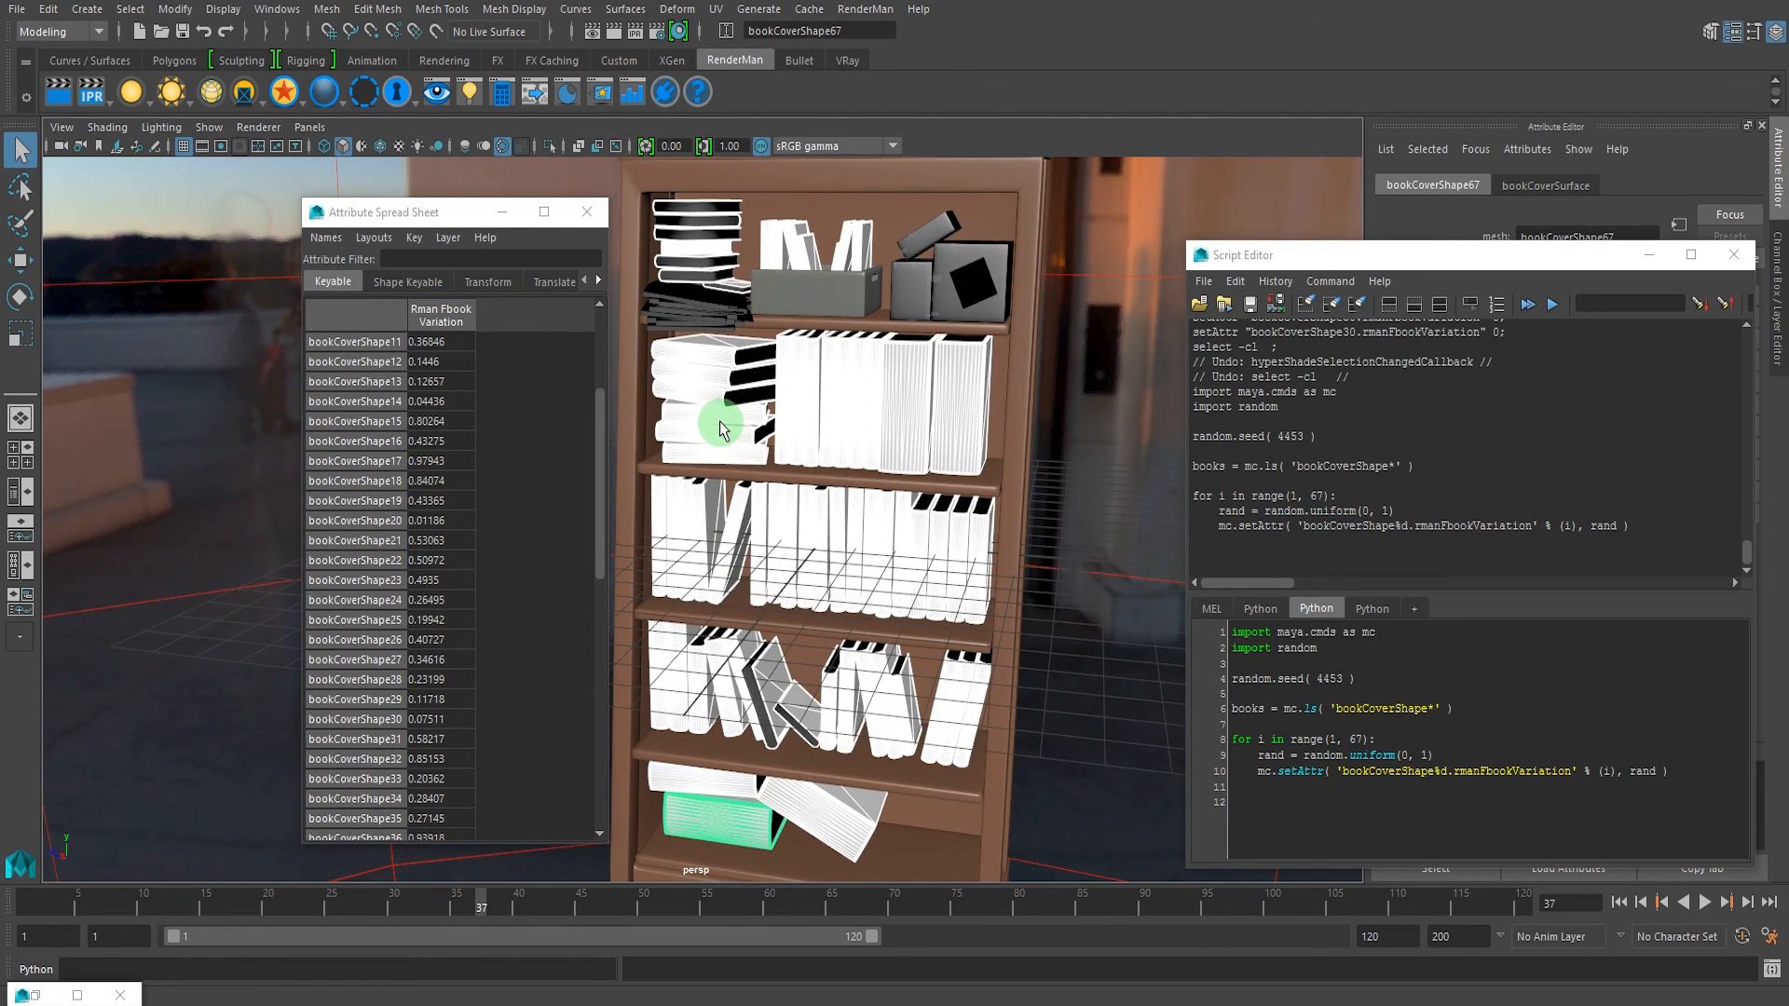
pyautogui.click(942, 399)
pyautogui.click(899, 400)
pyautogui.click(846, 396)
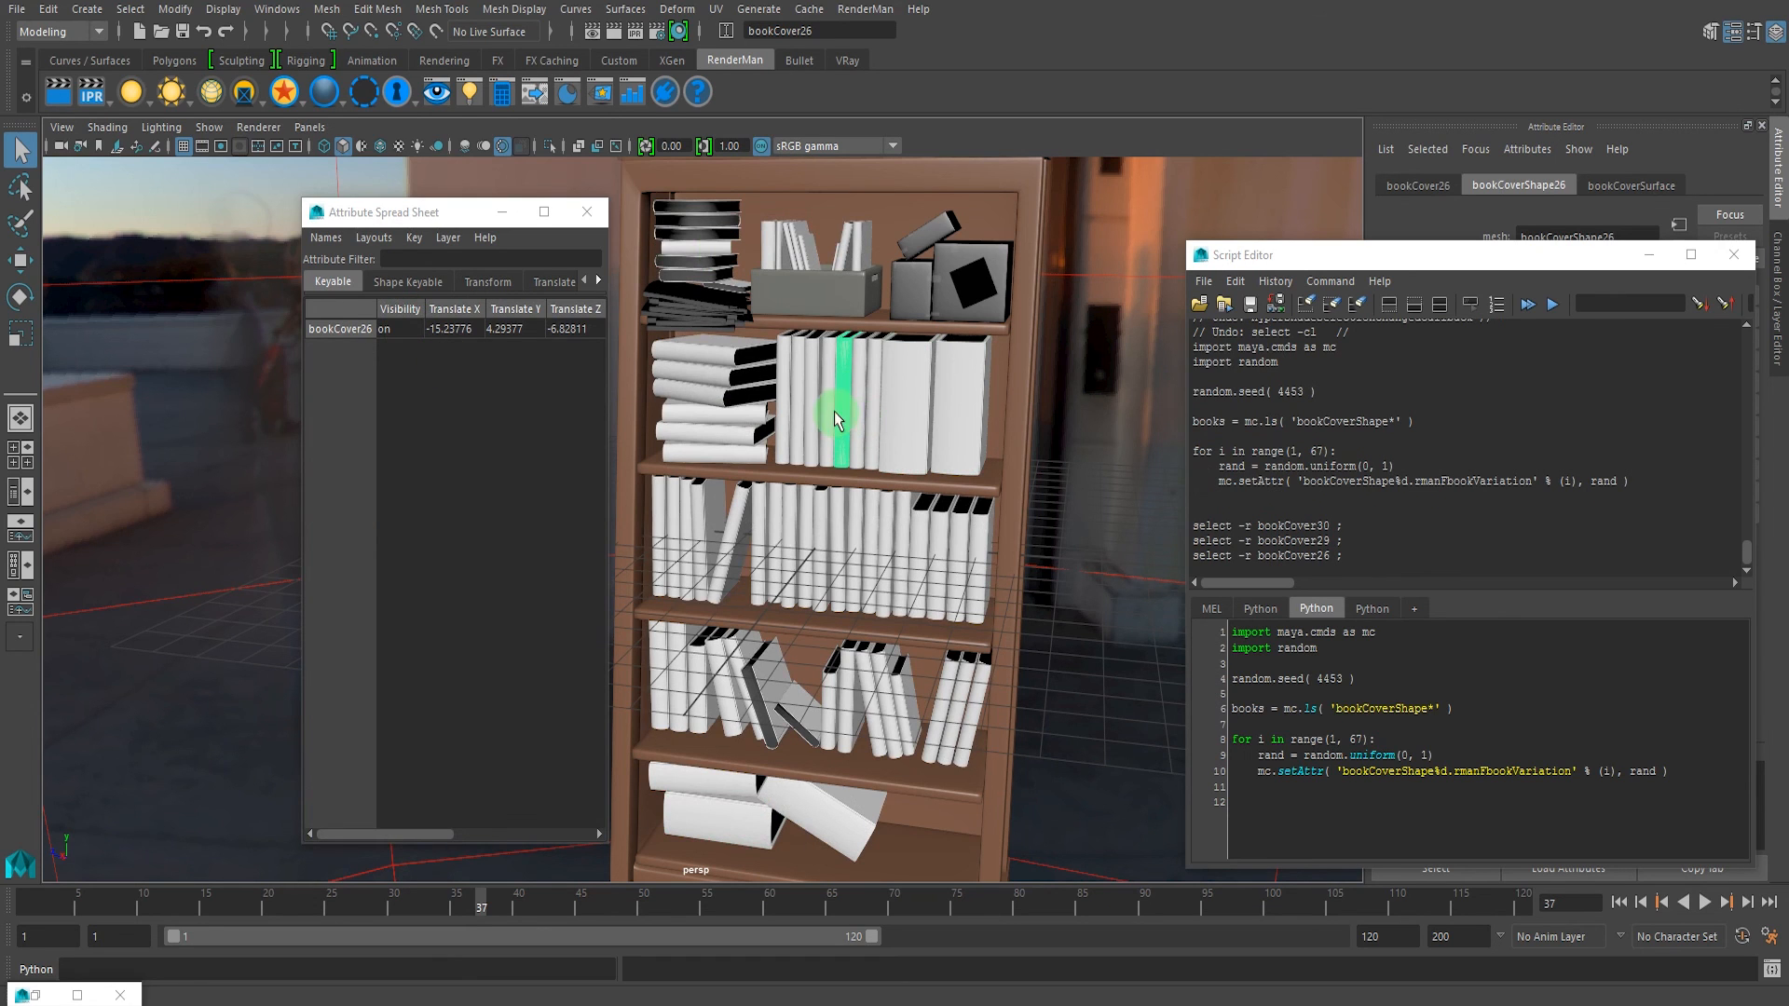
# - Minimize the Attribute Spread Sheet and start a RenderMan IPR render of the whole bookcase
pyautogui.keyDown('alt'); pyautogui.moveTo(897, 334); pyautogui.dragTo(904, 369, button='middle'); pyautogui.keyUp('alt')
pyautogui.keyDown('alt'); pyautogui.moveTo(904, 367); pyautogui.dragTo(863, 354); pyautogui.keyUp('alt')
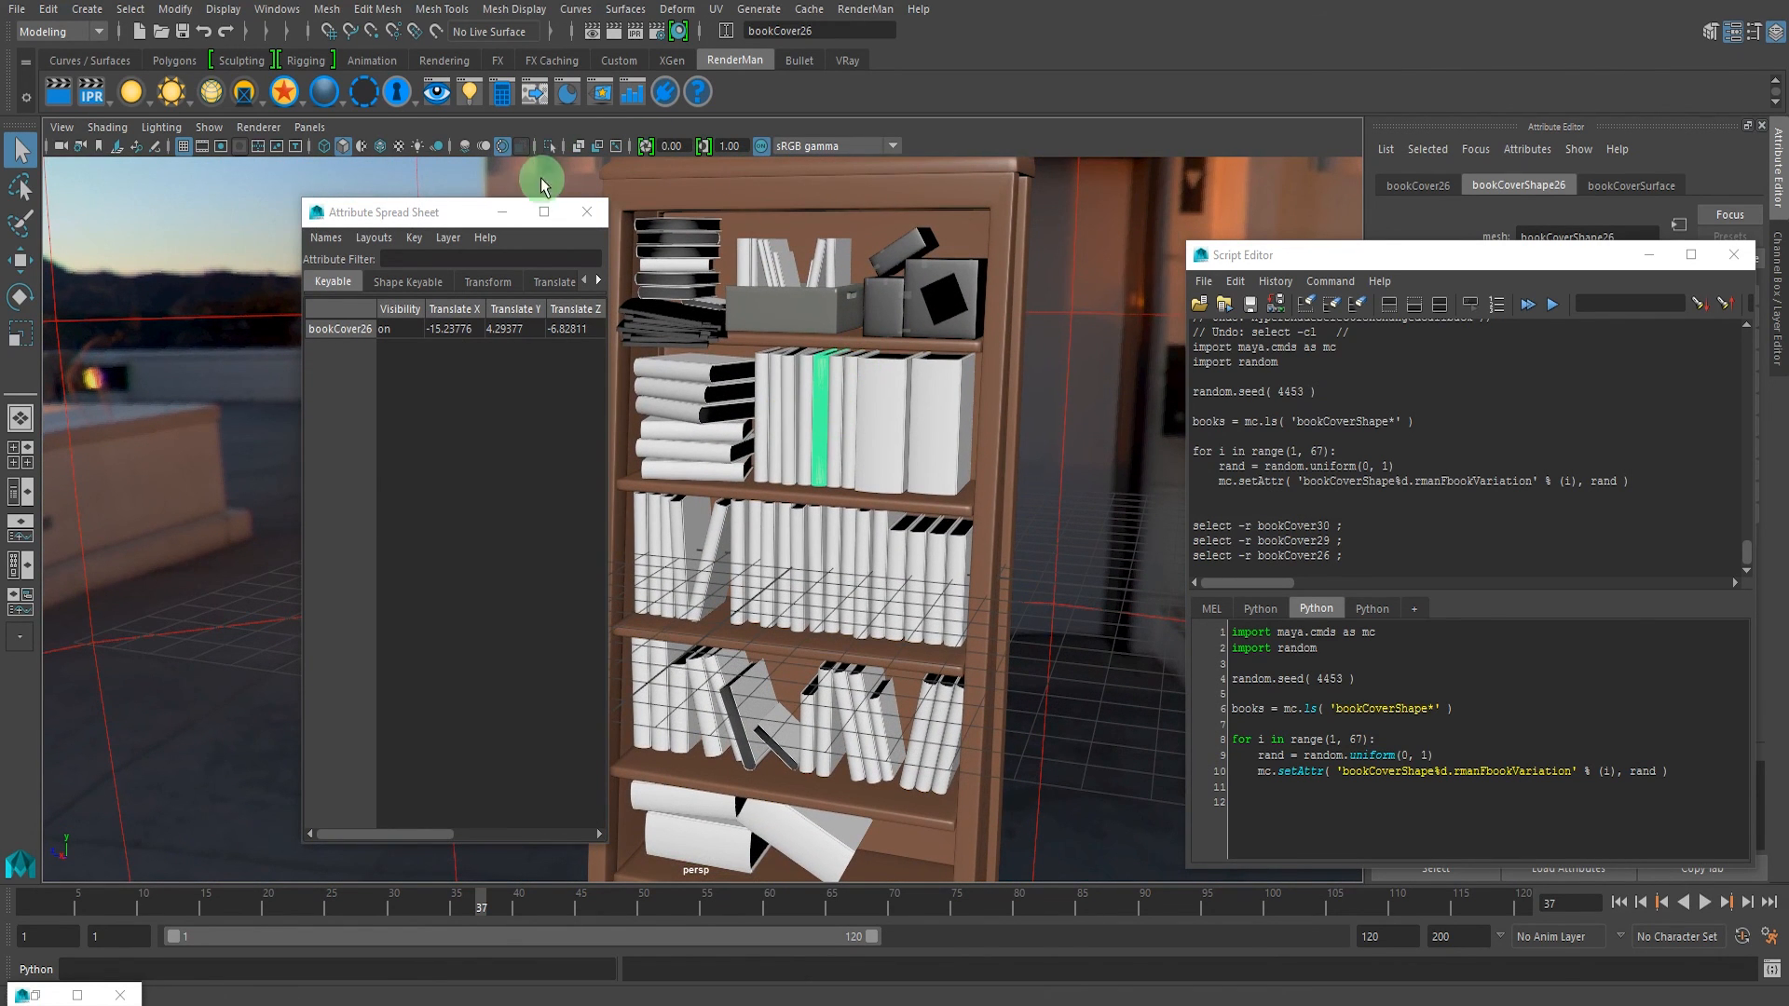
pyautogui.click(502, 211)
pyautogui.keyDown('alt'); pyautogui.moveTo(882, 319); pyautogui.dragTo(839, 350); pyautogui.keyUp('alt')
pyautogui.click(109, 90)
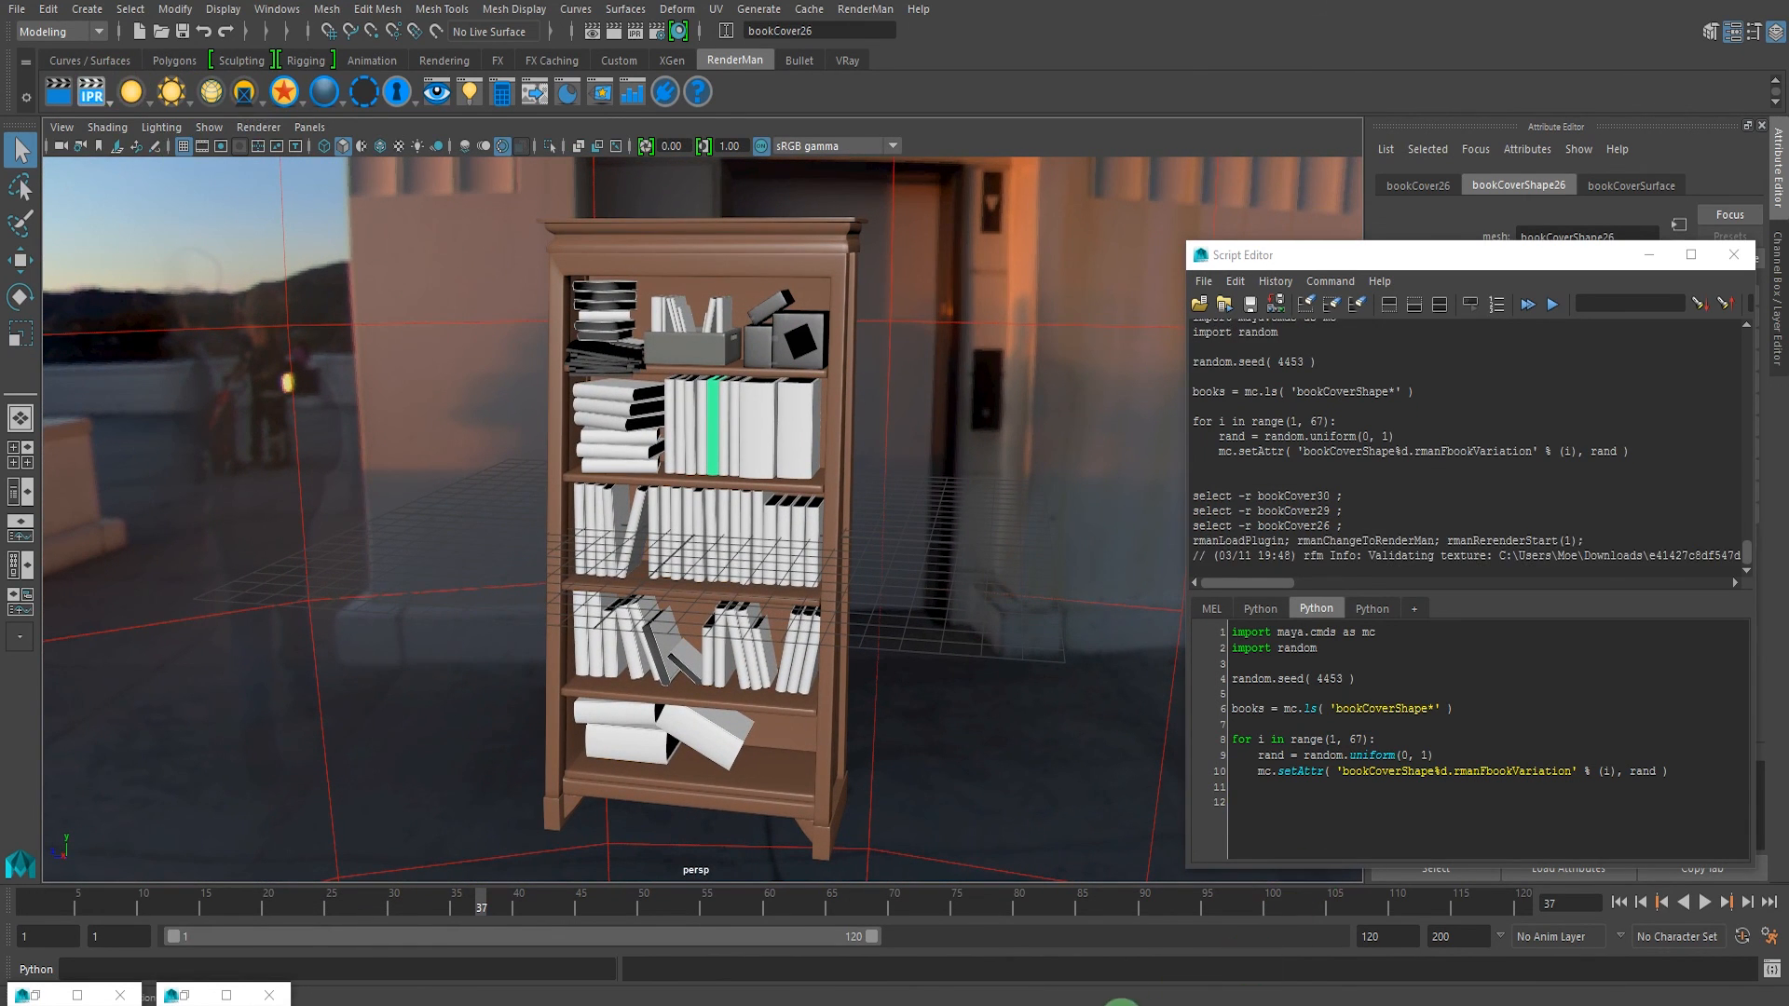